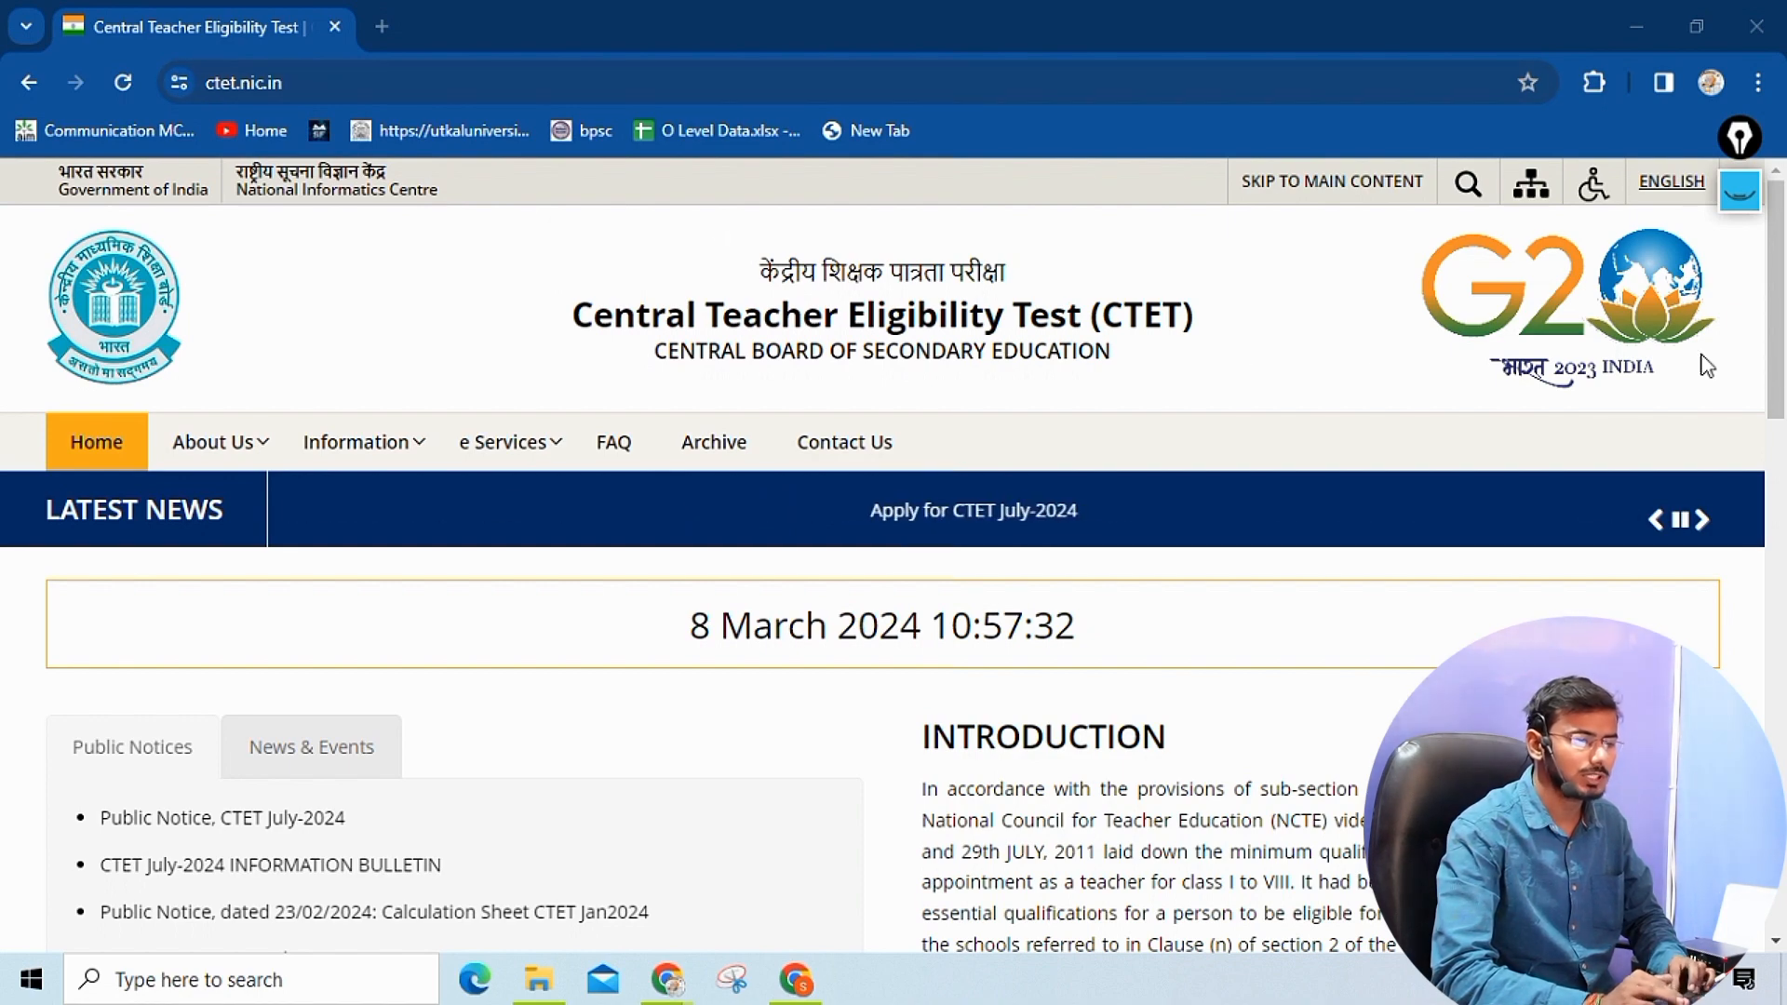
- Scroll the ctet.nic.in home page down to the Candidate Activity section
drag(1782, 365, 1781, 642)
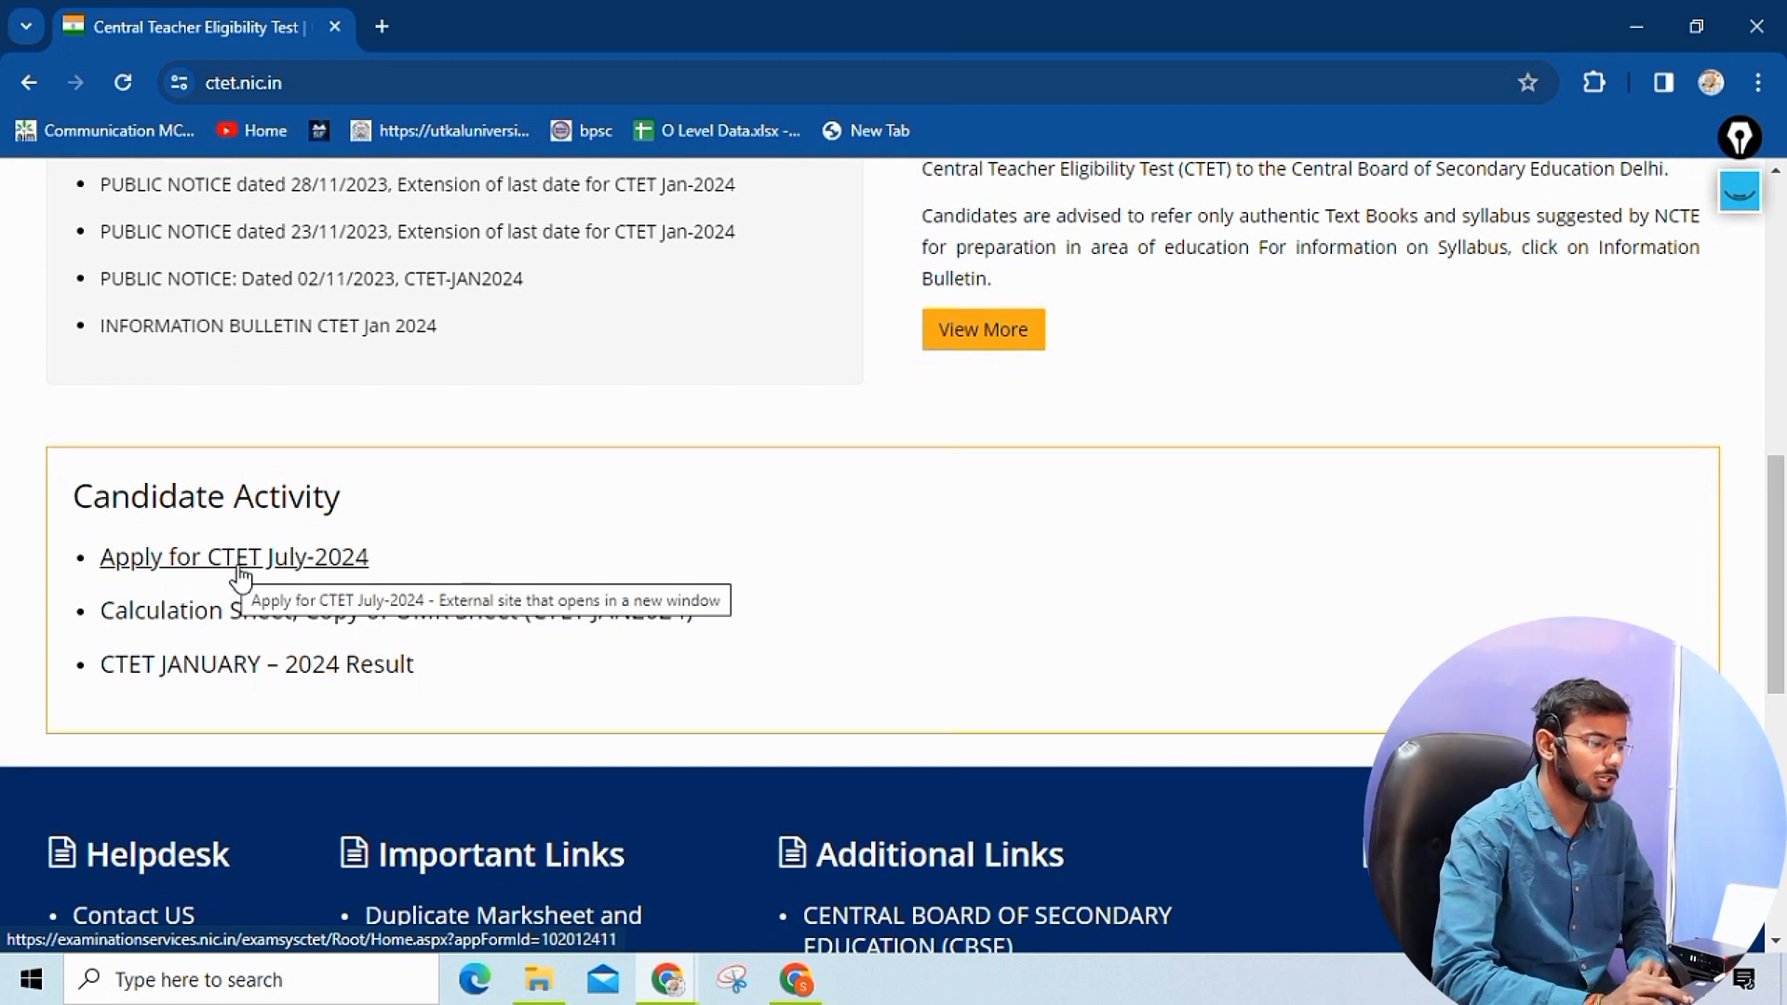
- Open the 'Apply for CTET July-2024' link in a new tab
click(341, 570)
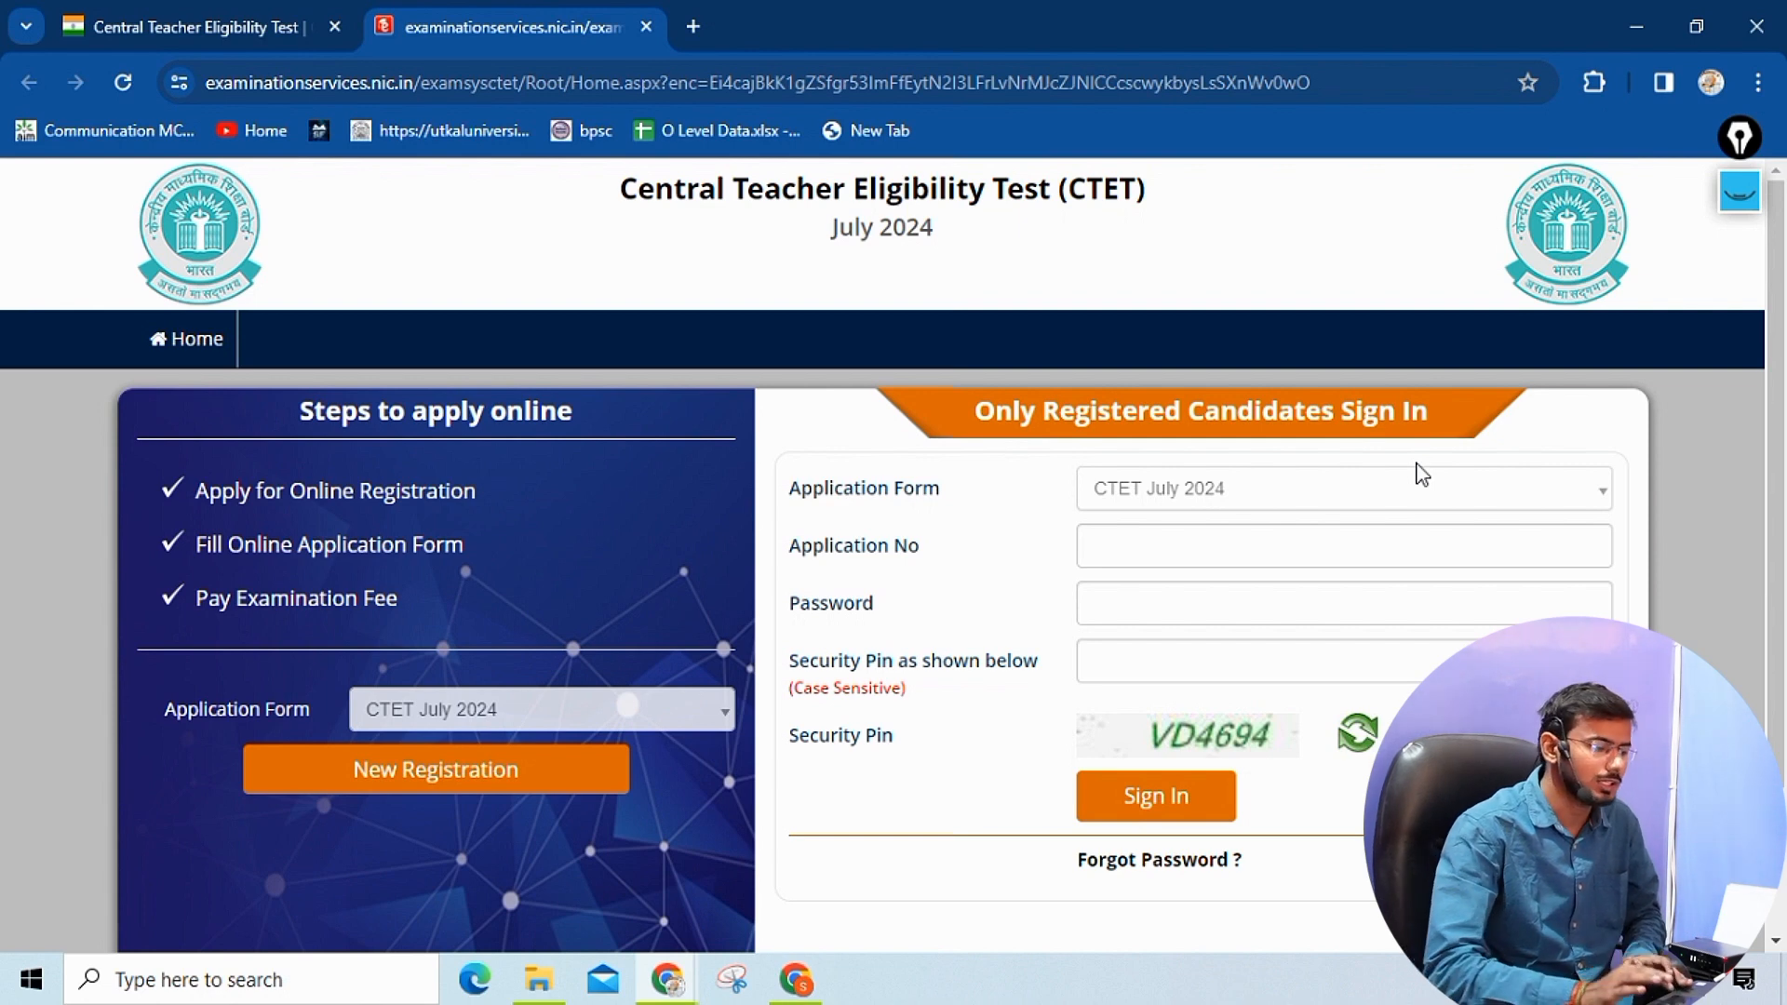
- Start New Registration, accept the instructions declaration and proceed to the application form
click(416, 769)
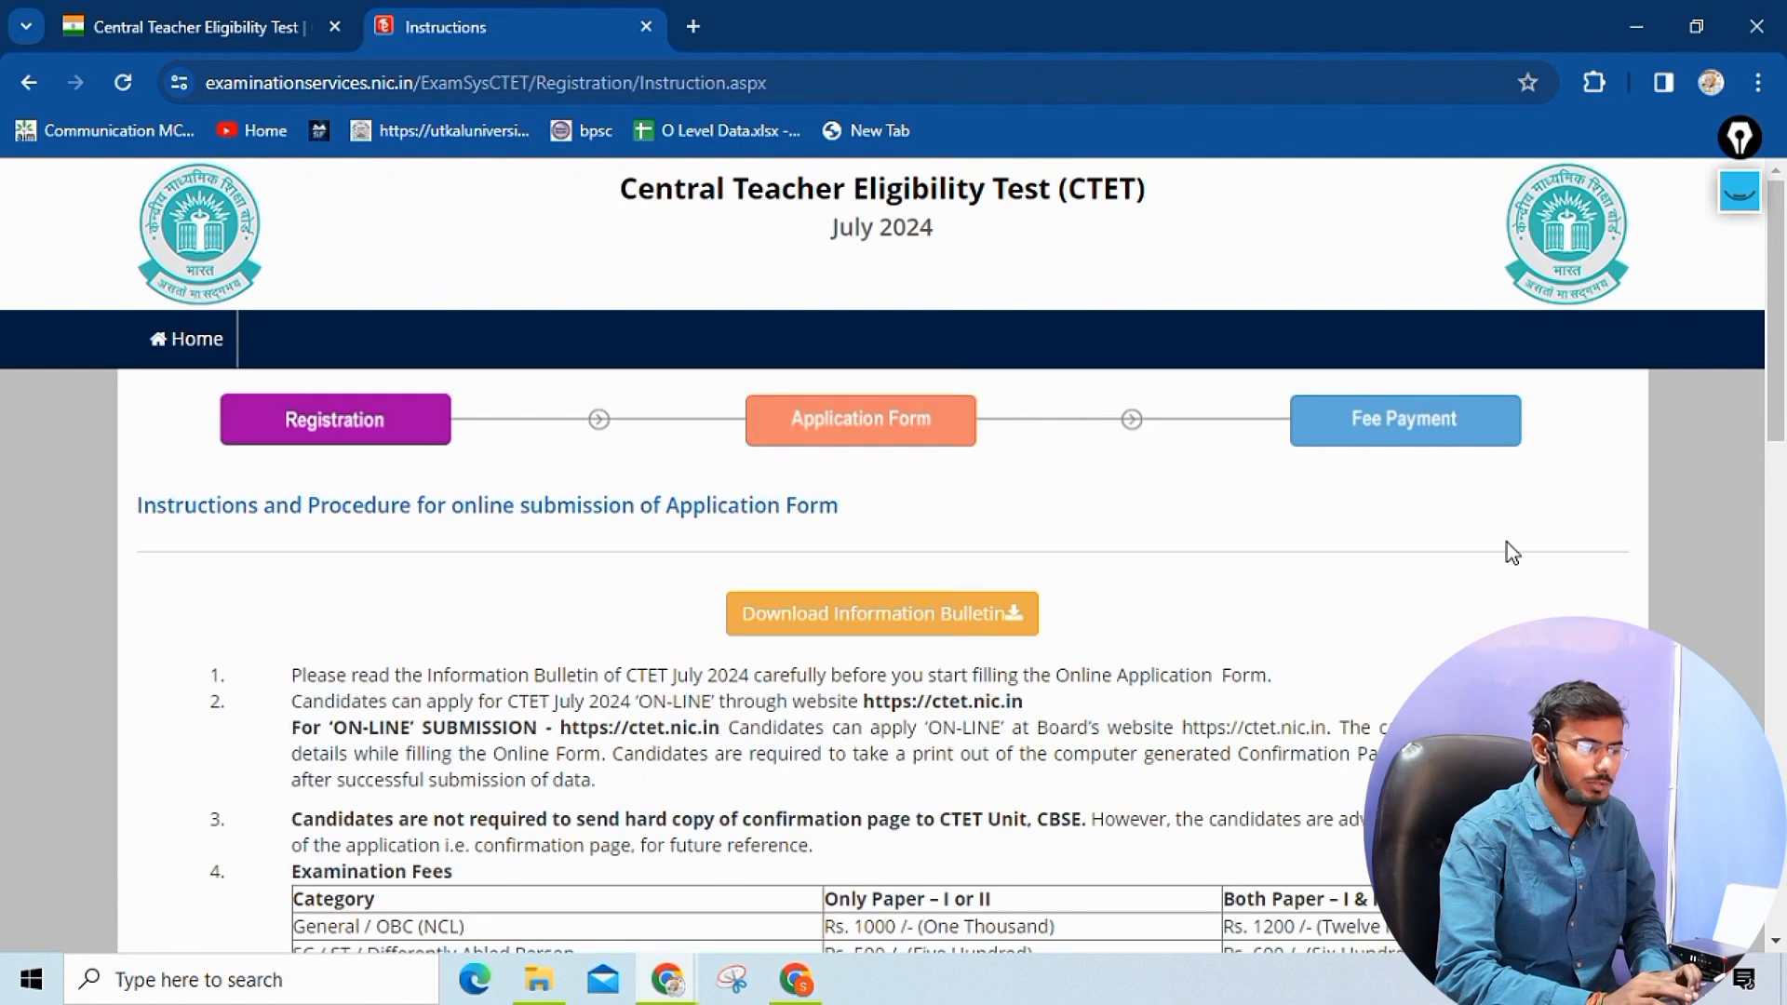
drag(1784, 377, 1783, 880)
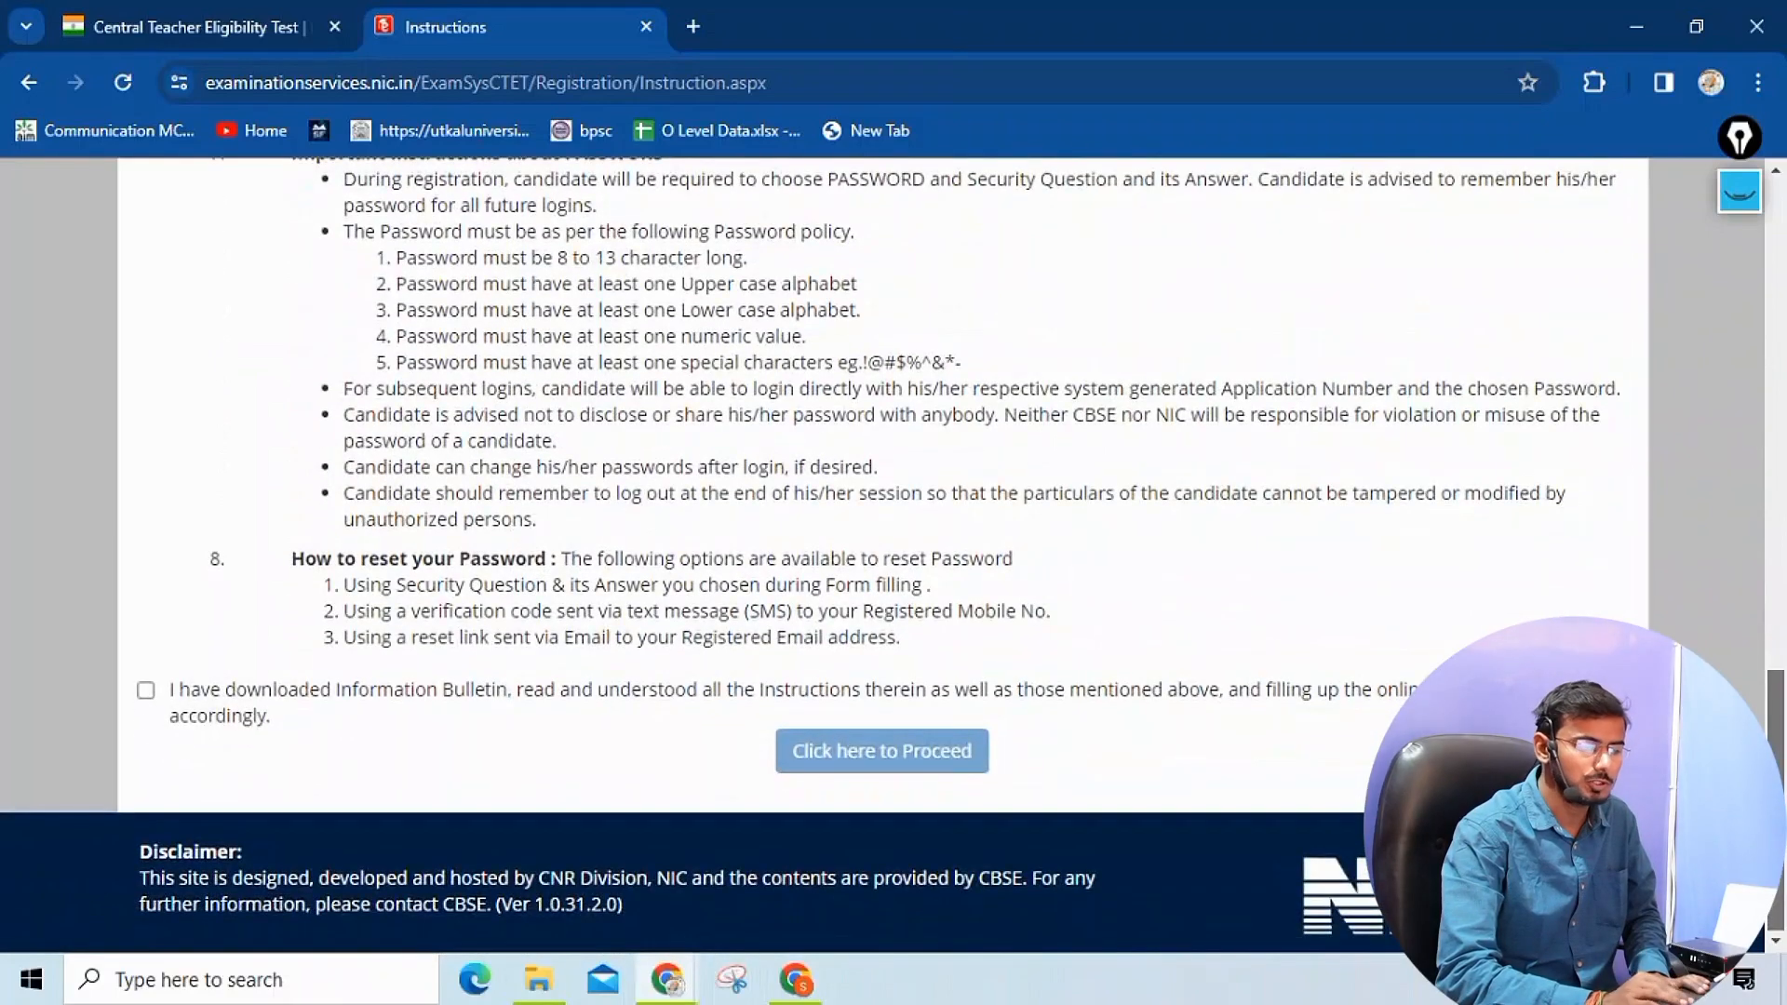
click(146, 690)
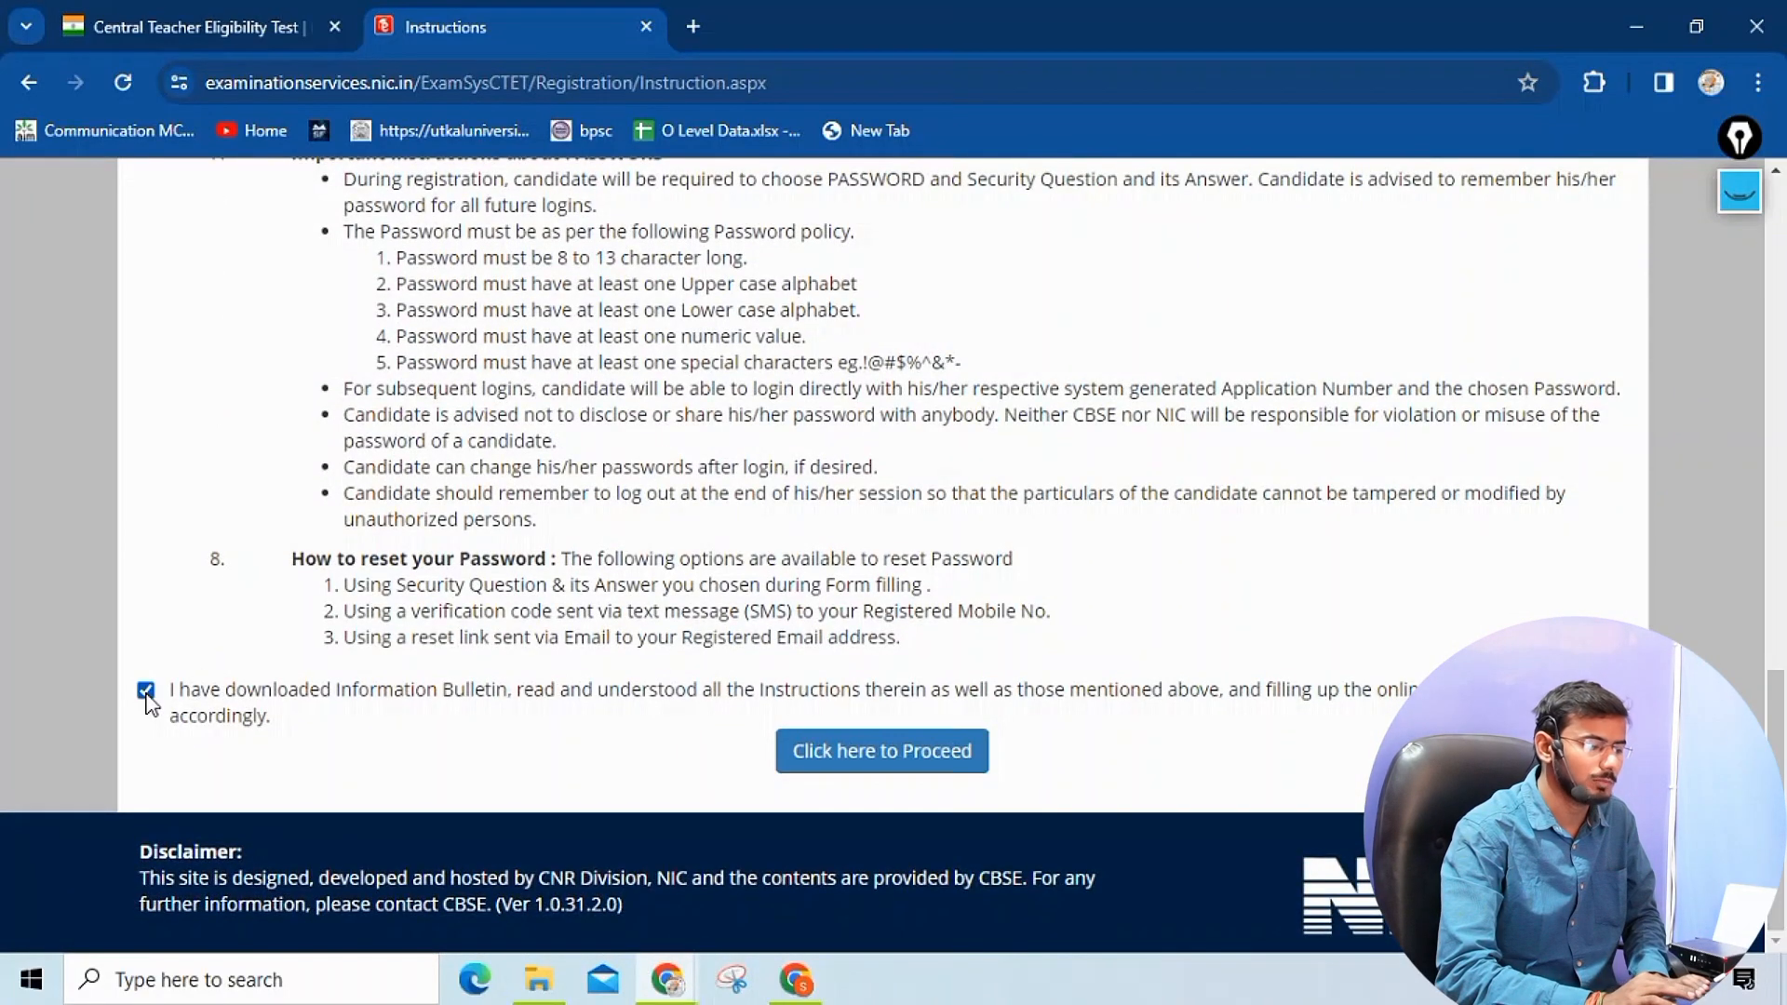
click(881, 759)
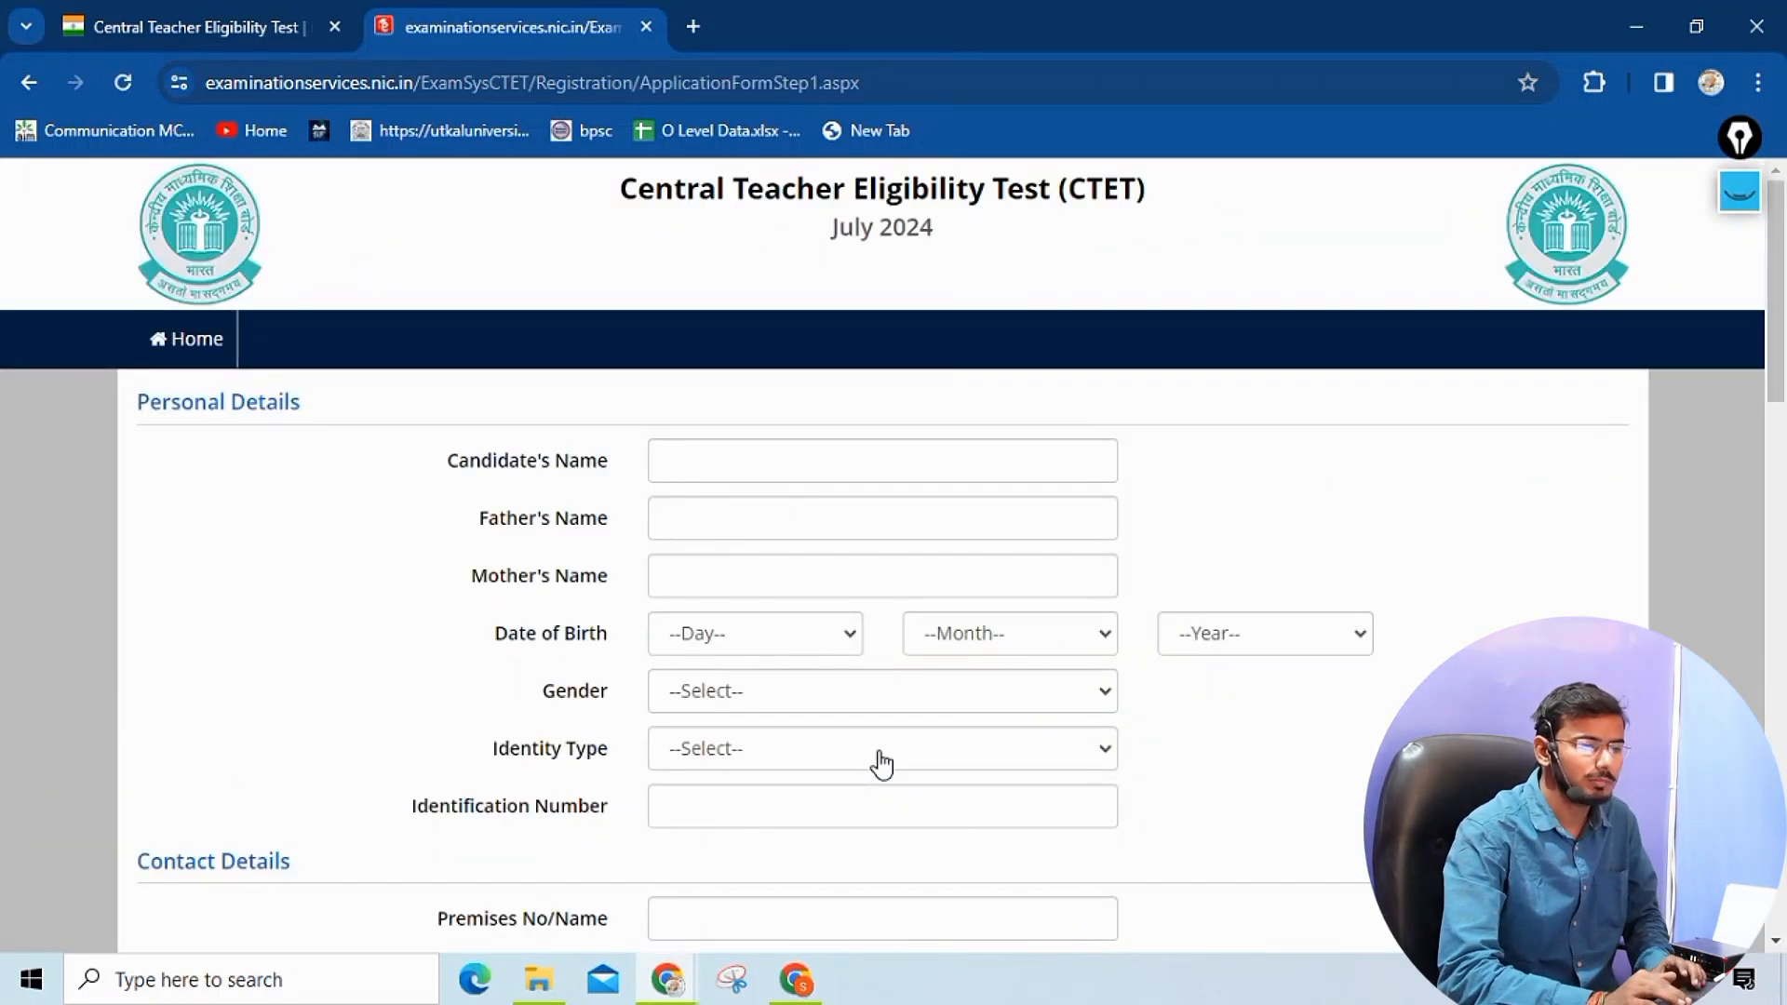
- Enter the candidate's name, father's name and mother's name
click(947, 471)
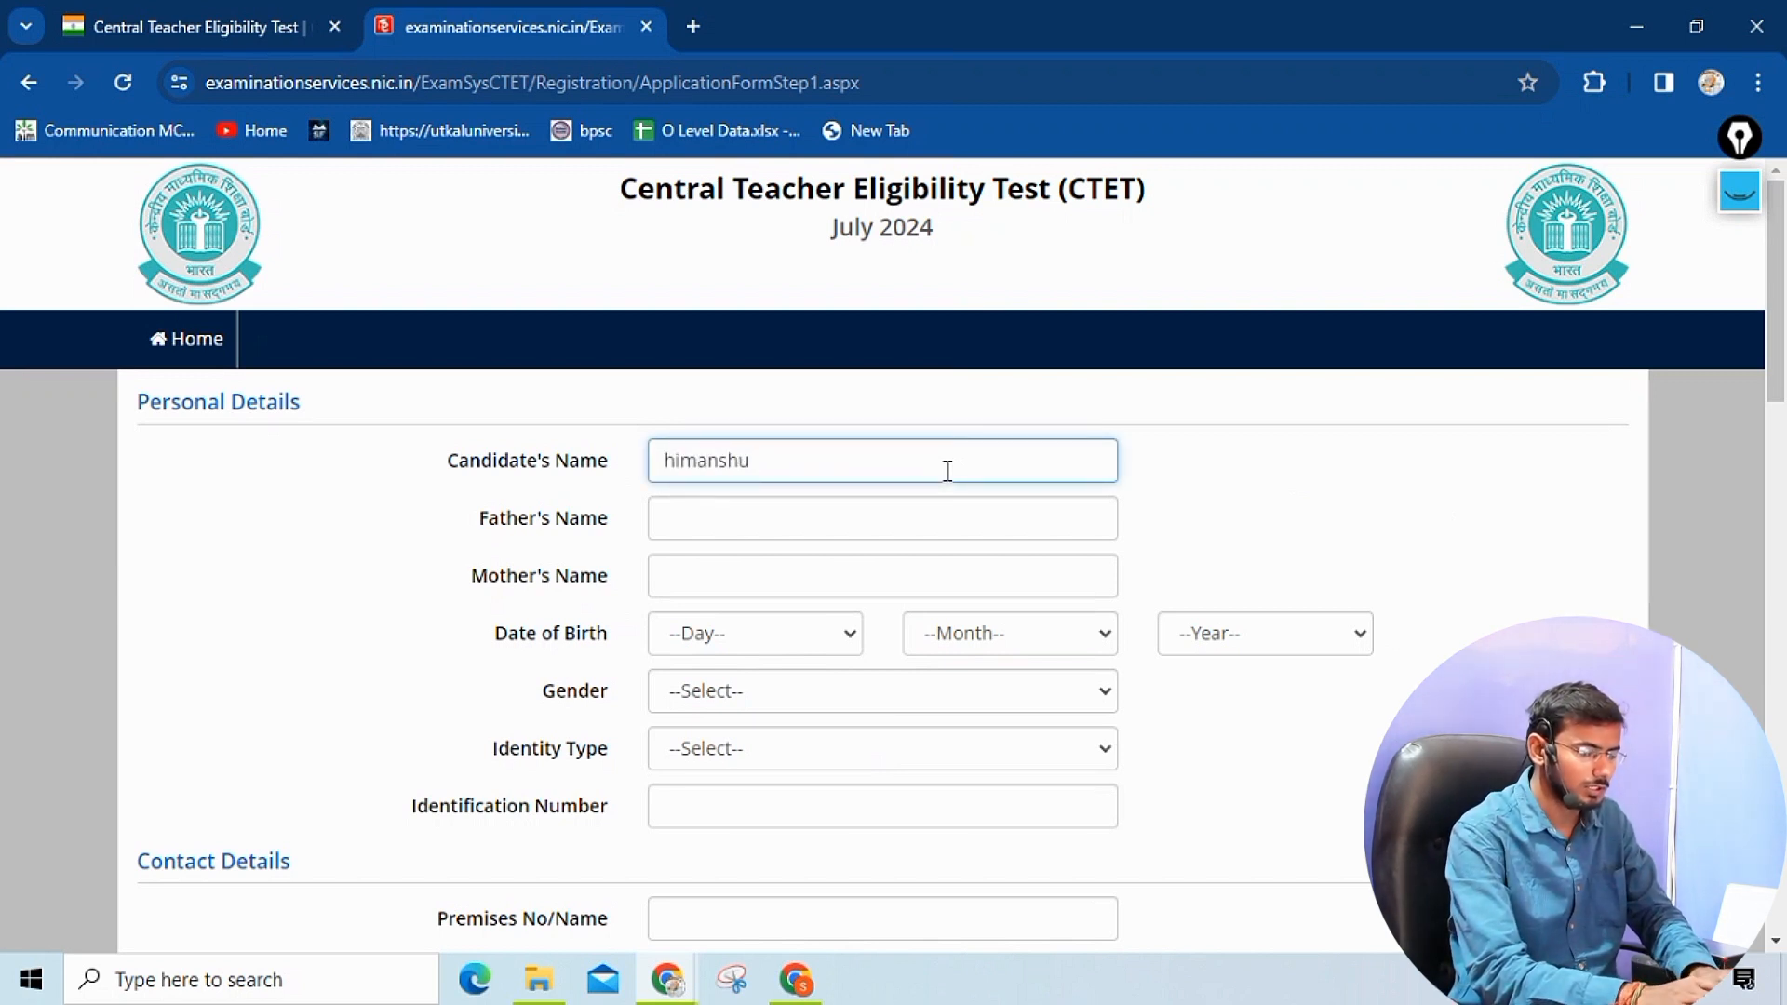
key(Tab)
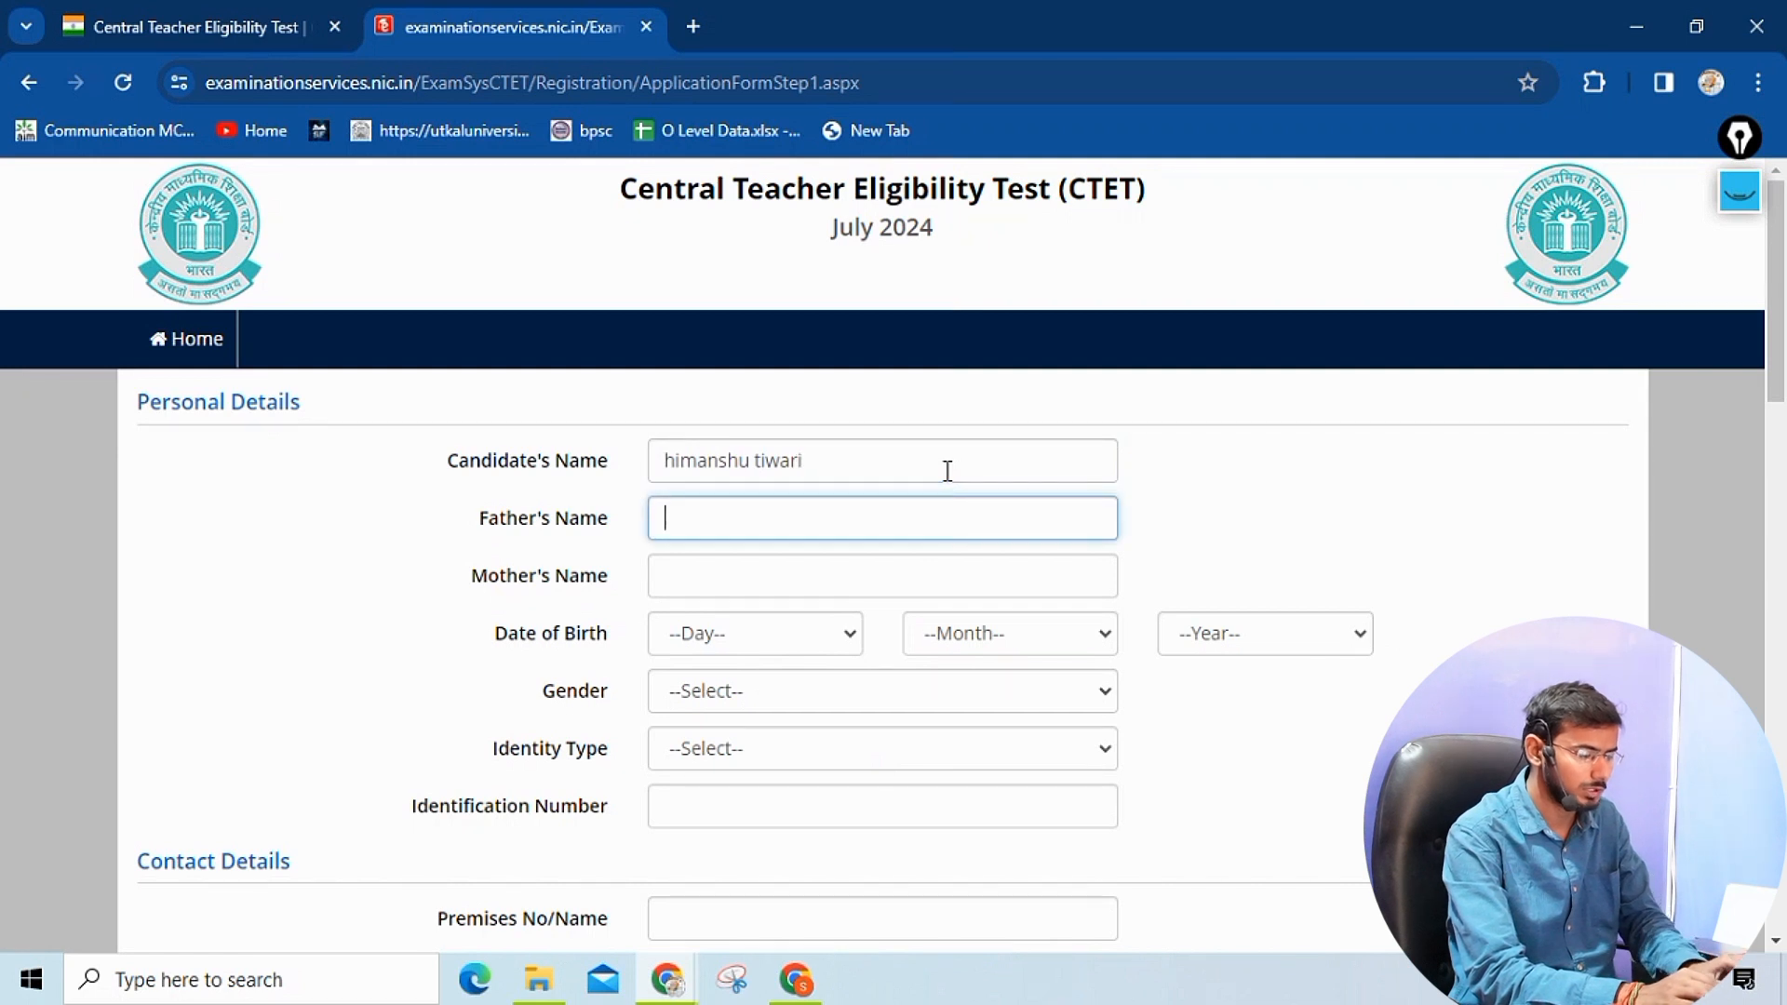
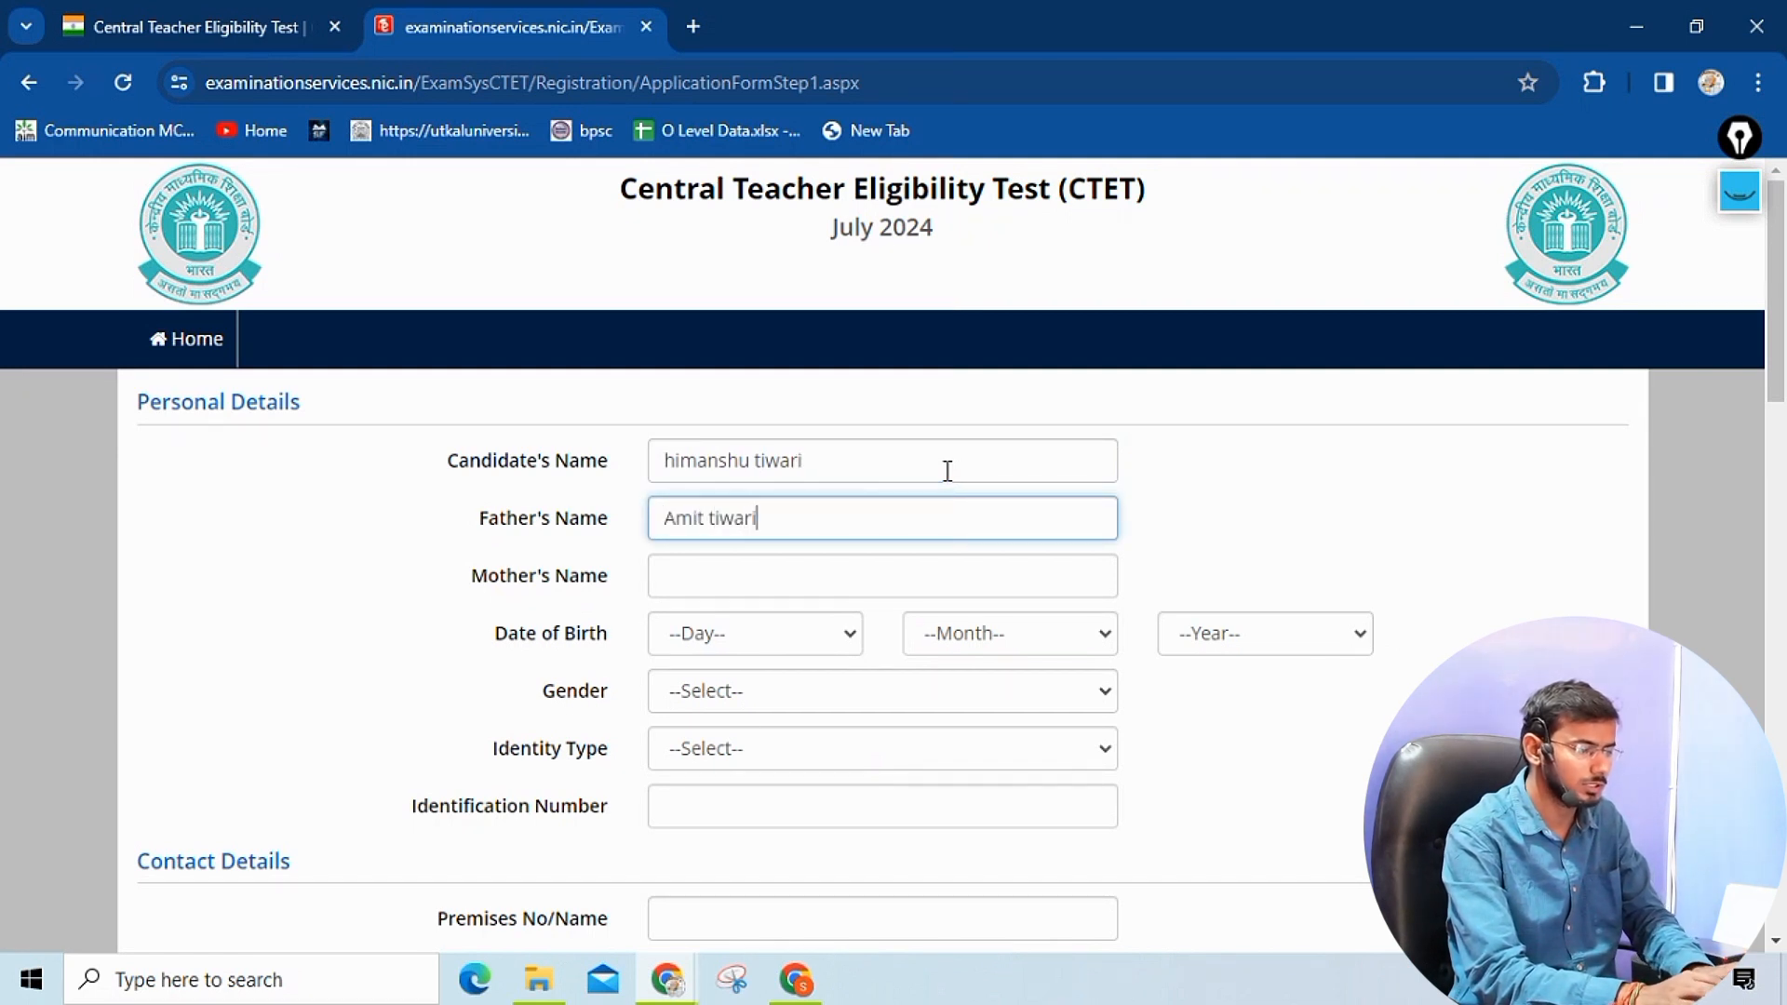
key(Tab)
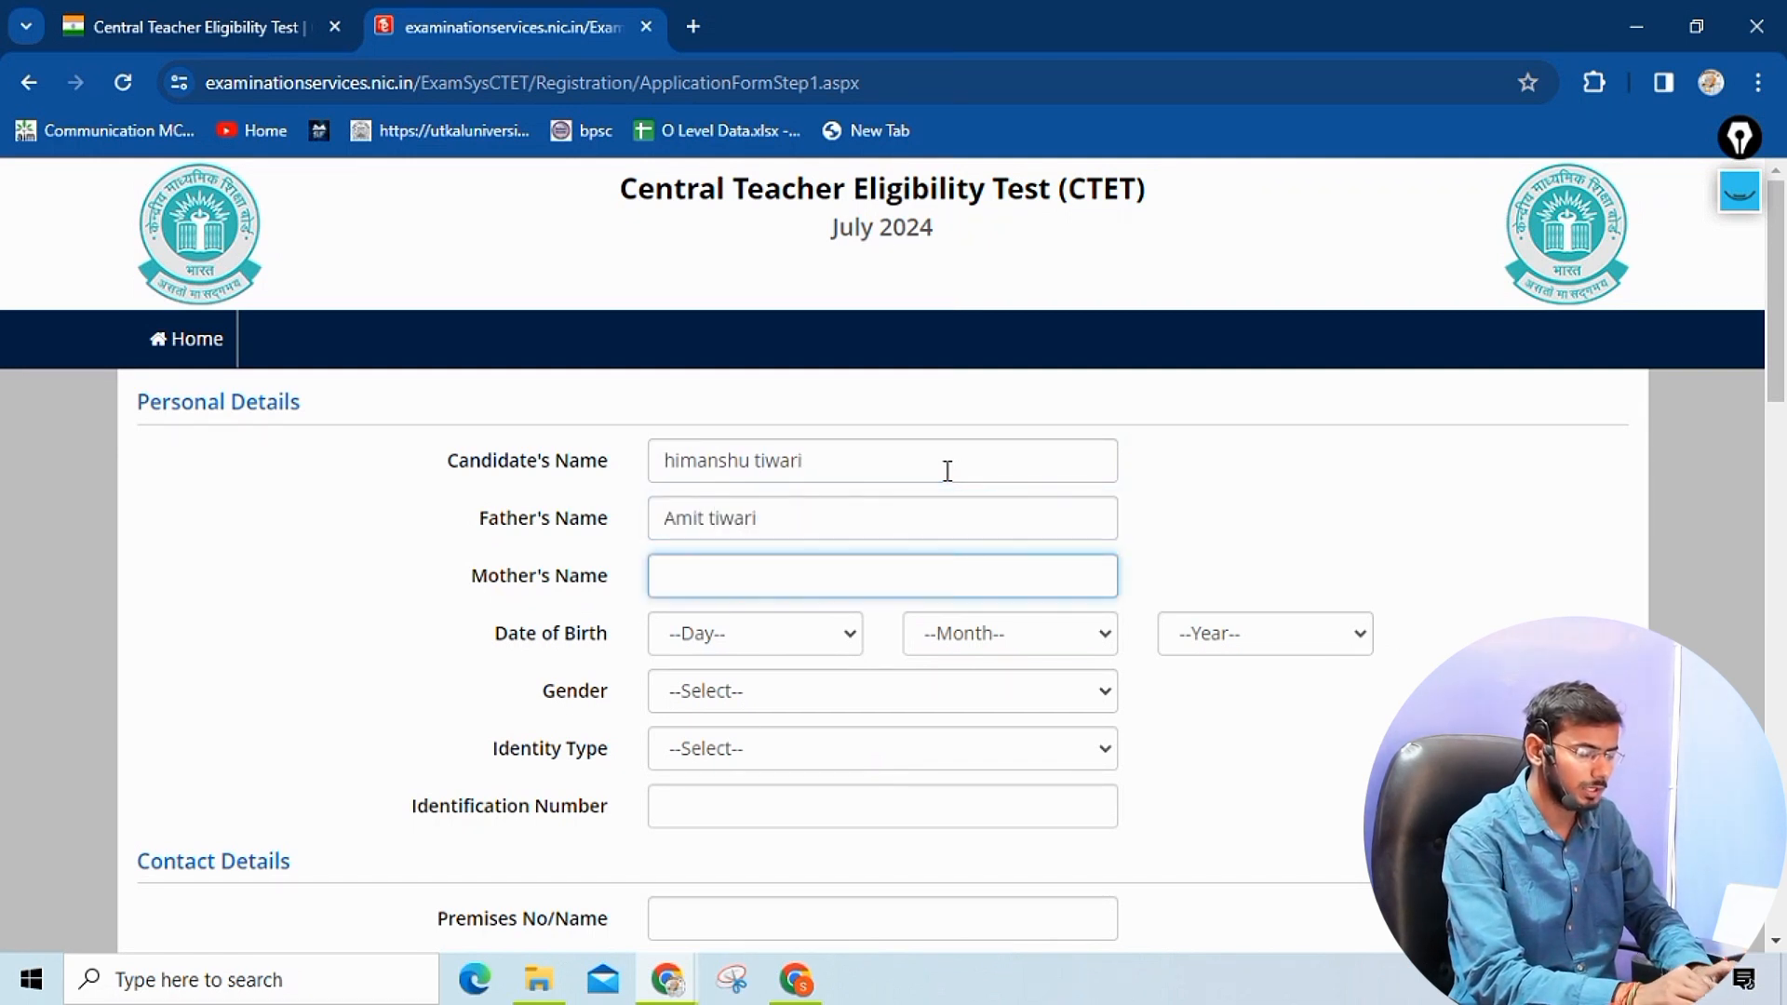
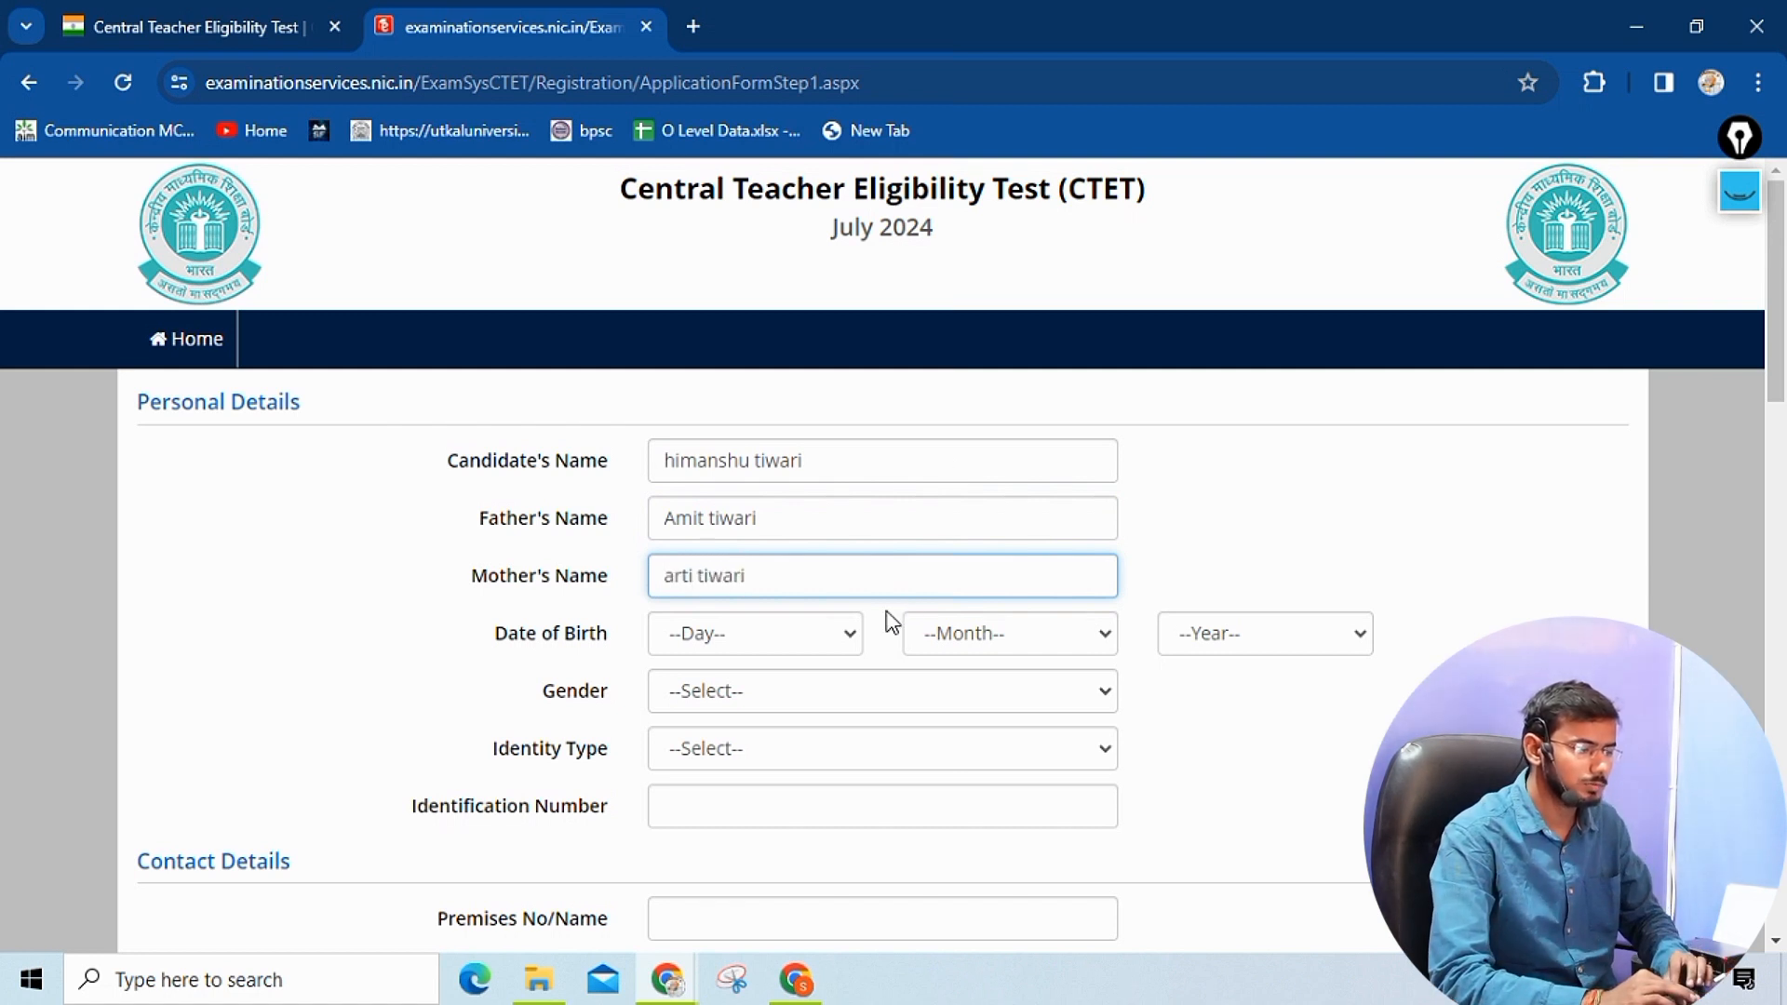
- Set the date of birth to 12 June 1998
click(849, 633)
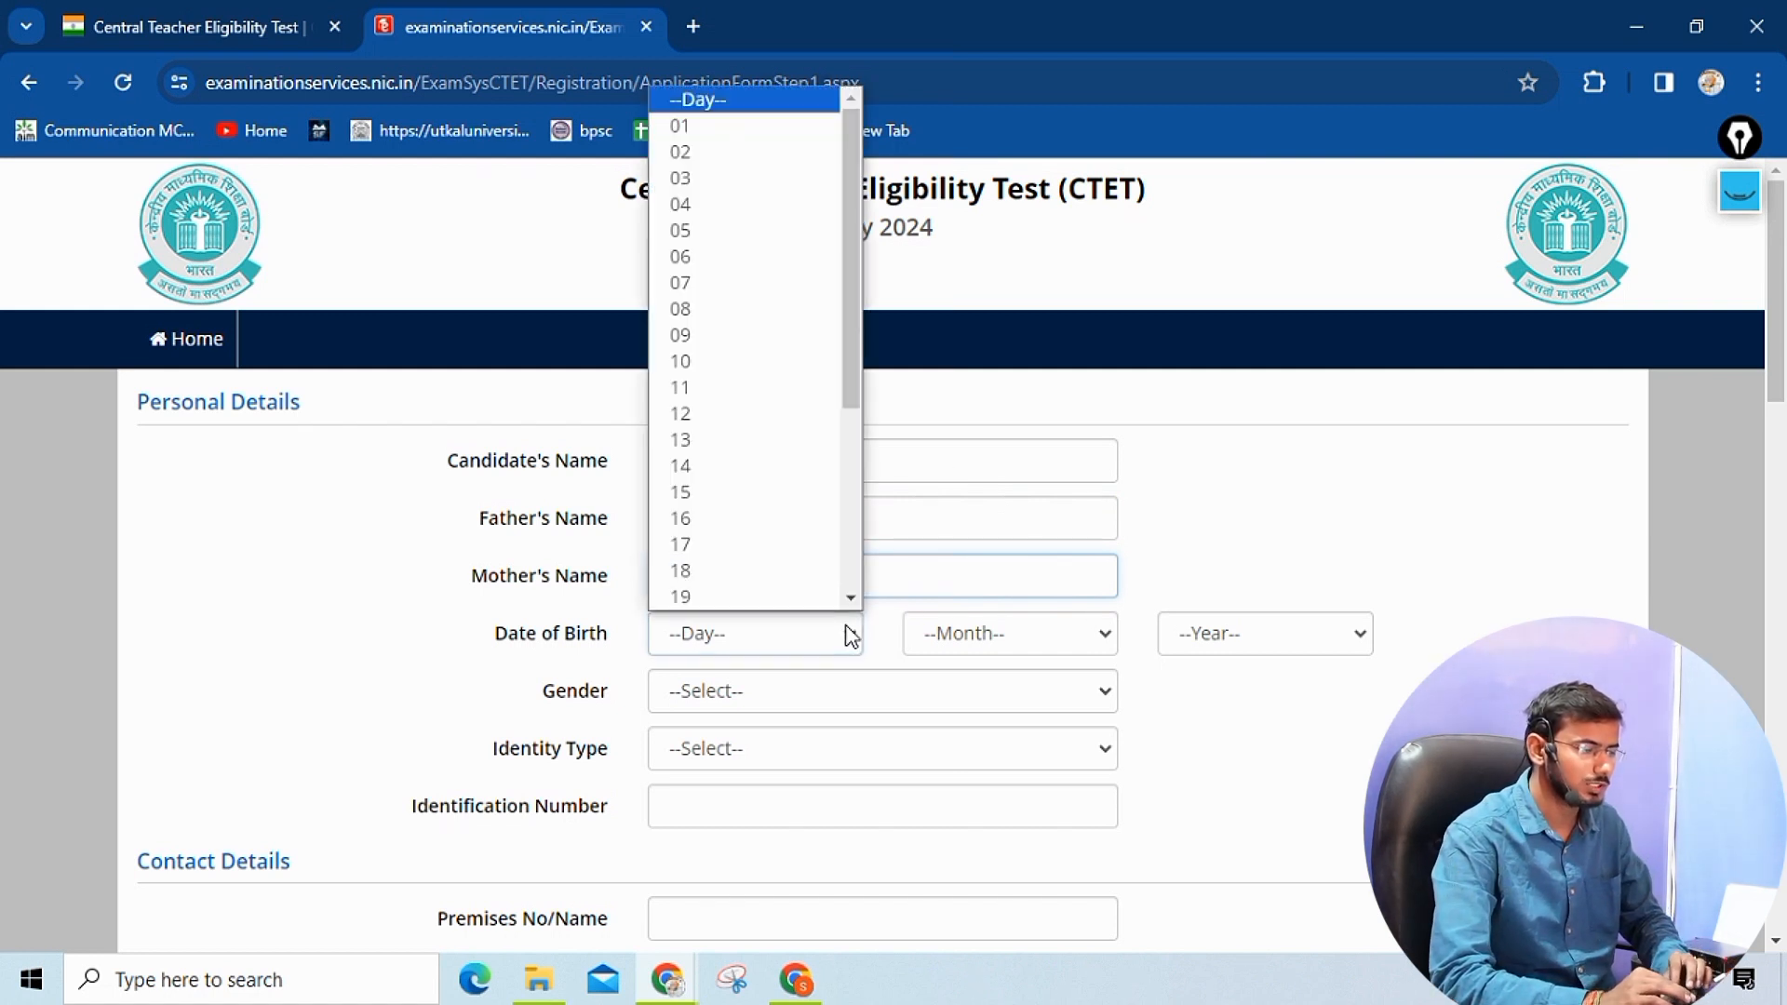
click(738, 413)
click(1076, 635)
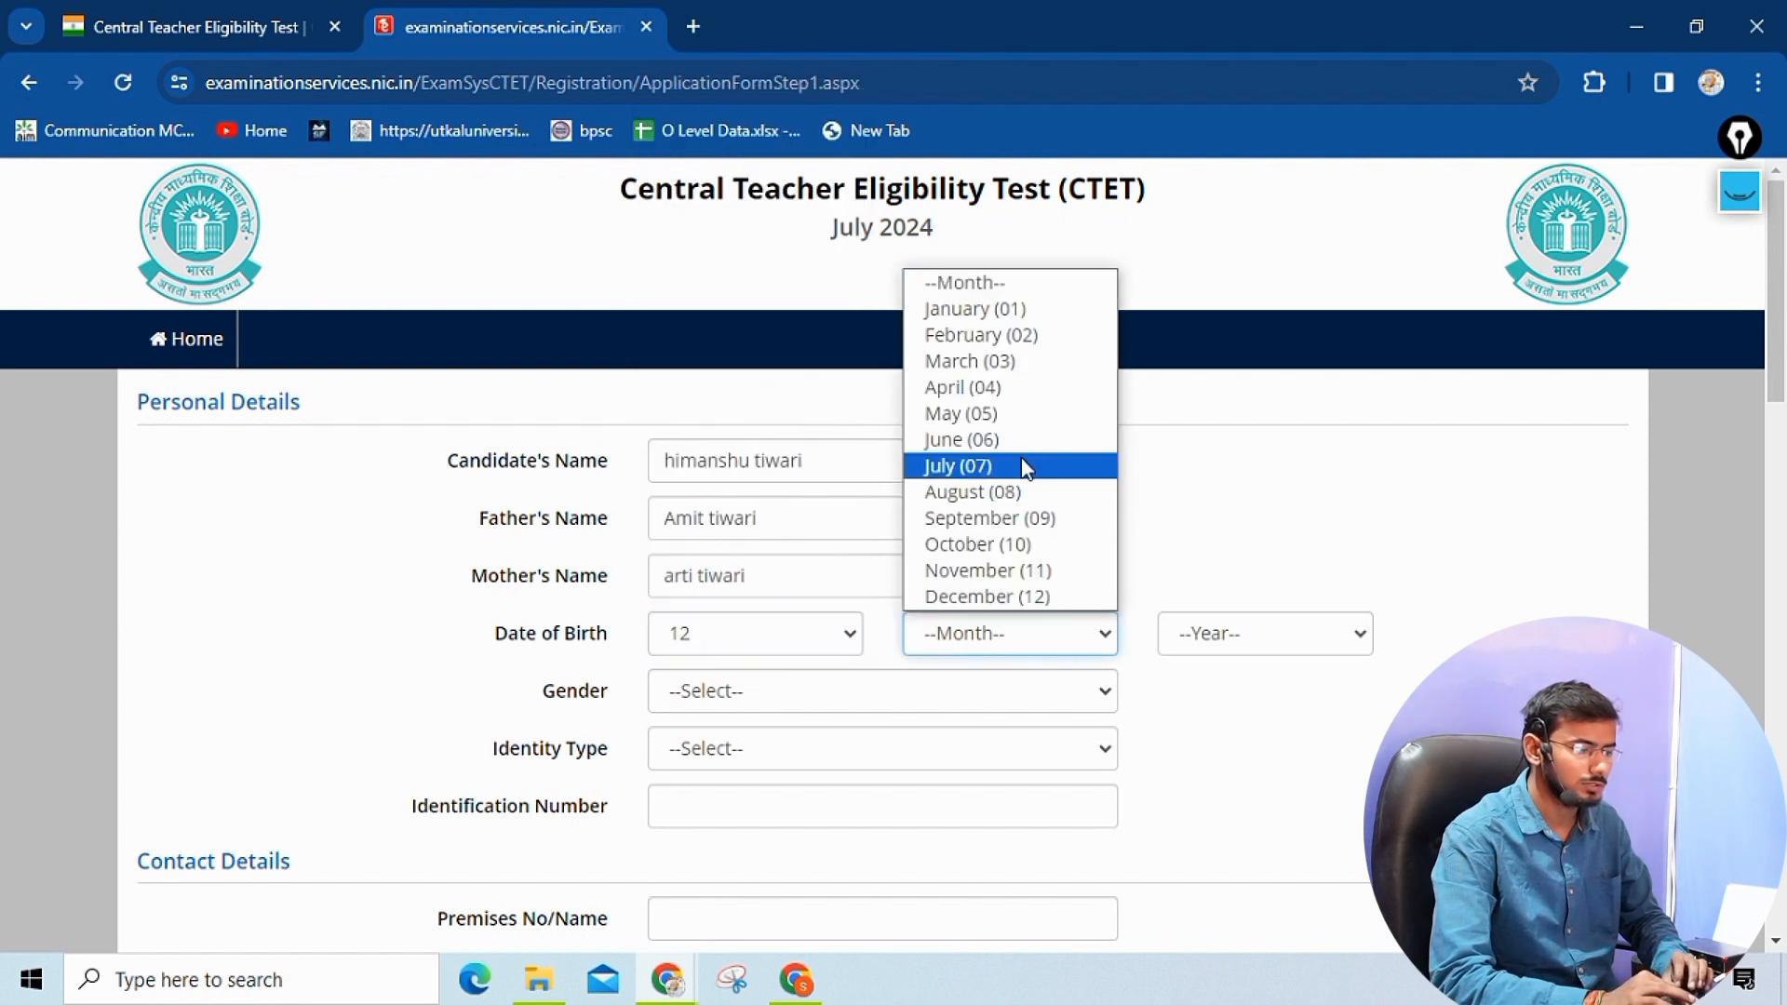
click(1014, 465)
click(1280, 642)
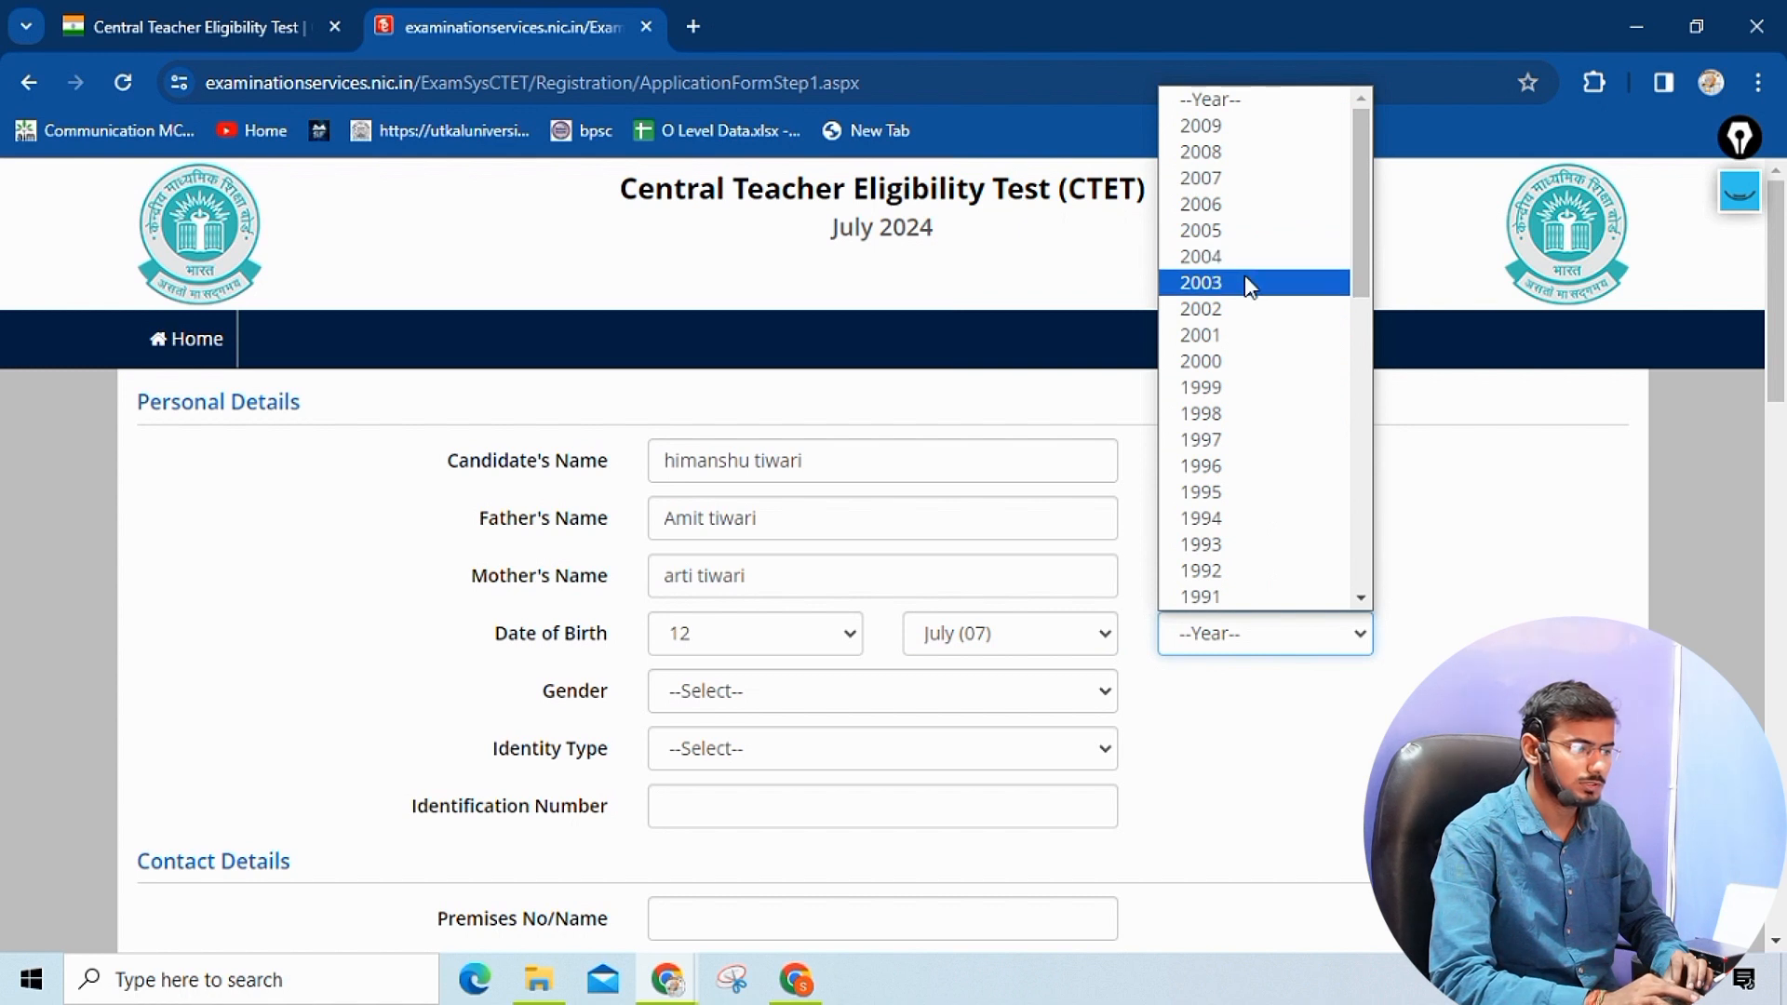
drag(1358, 200, 1355, 238)
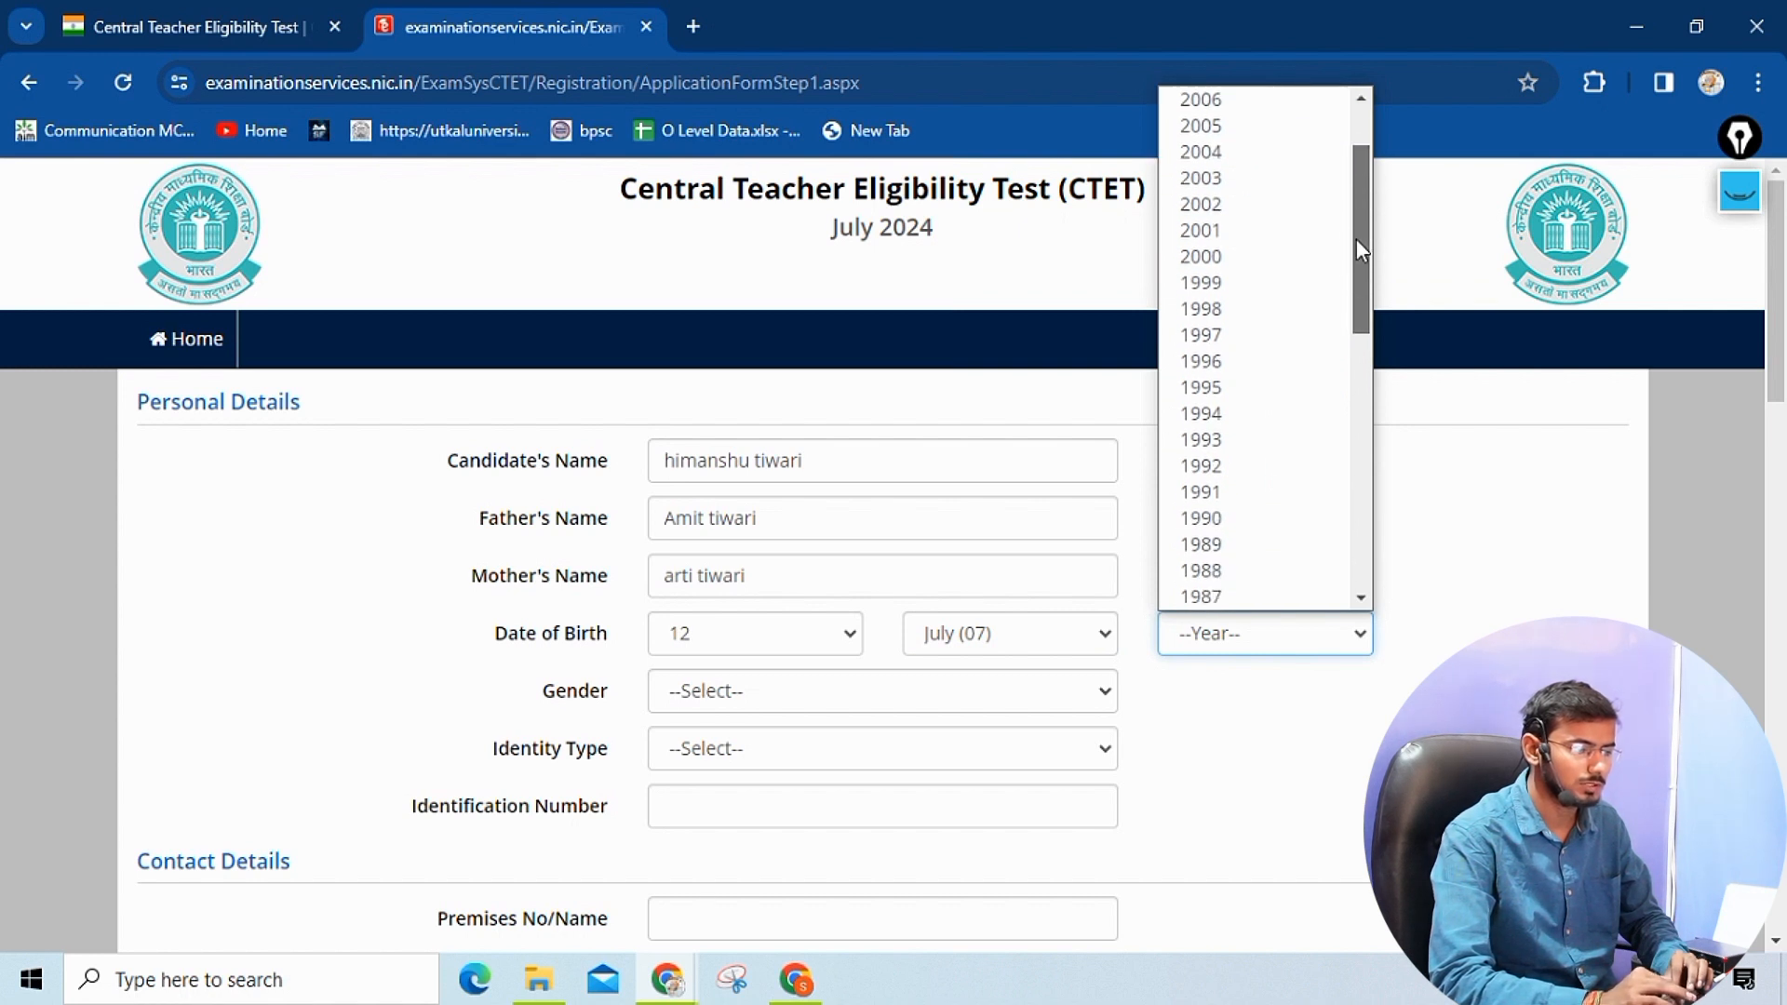
click(1221, 298)
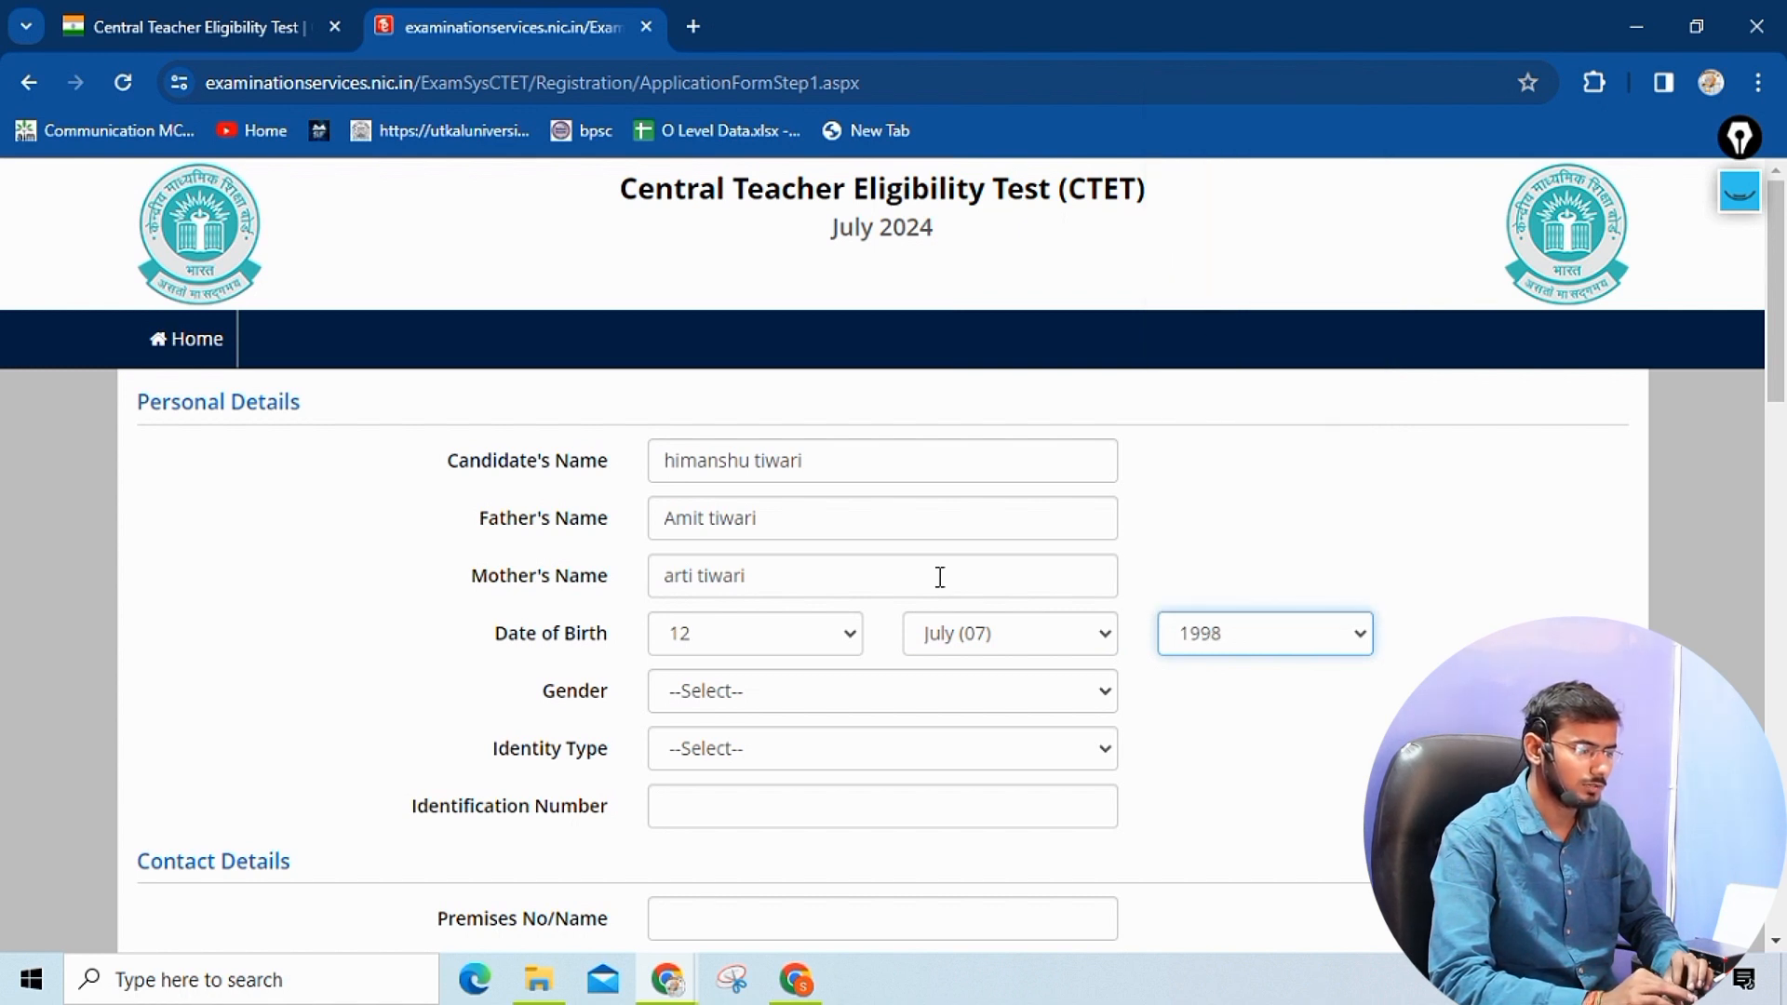
click(1025, 631)
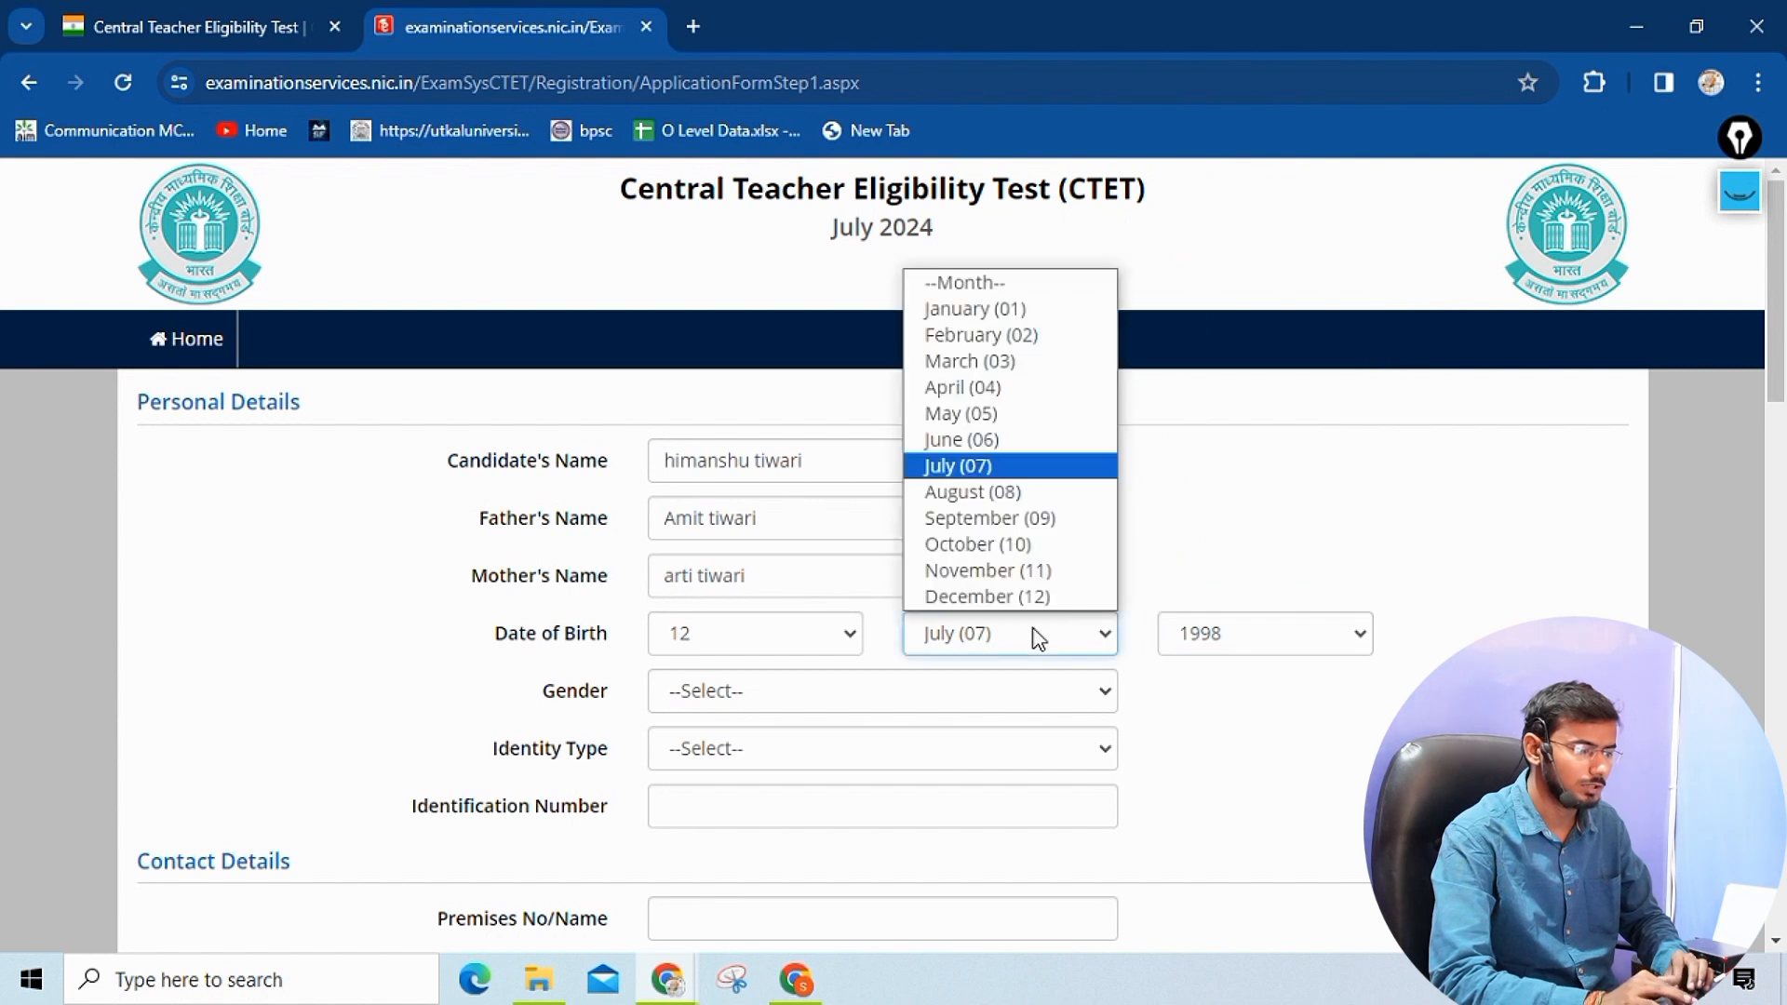
click(1005, 440)
- Set gender to Male, identity type 'Any Other Valid Govt Identity', and enter the ID number
click(857, 694)
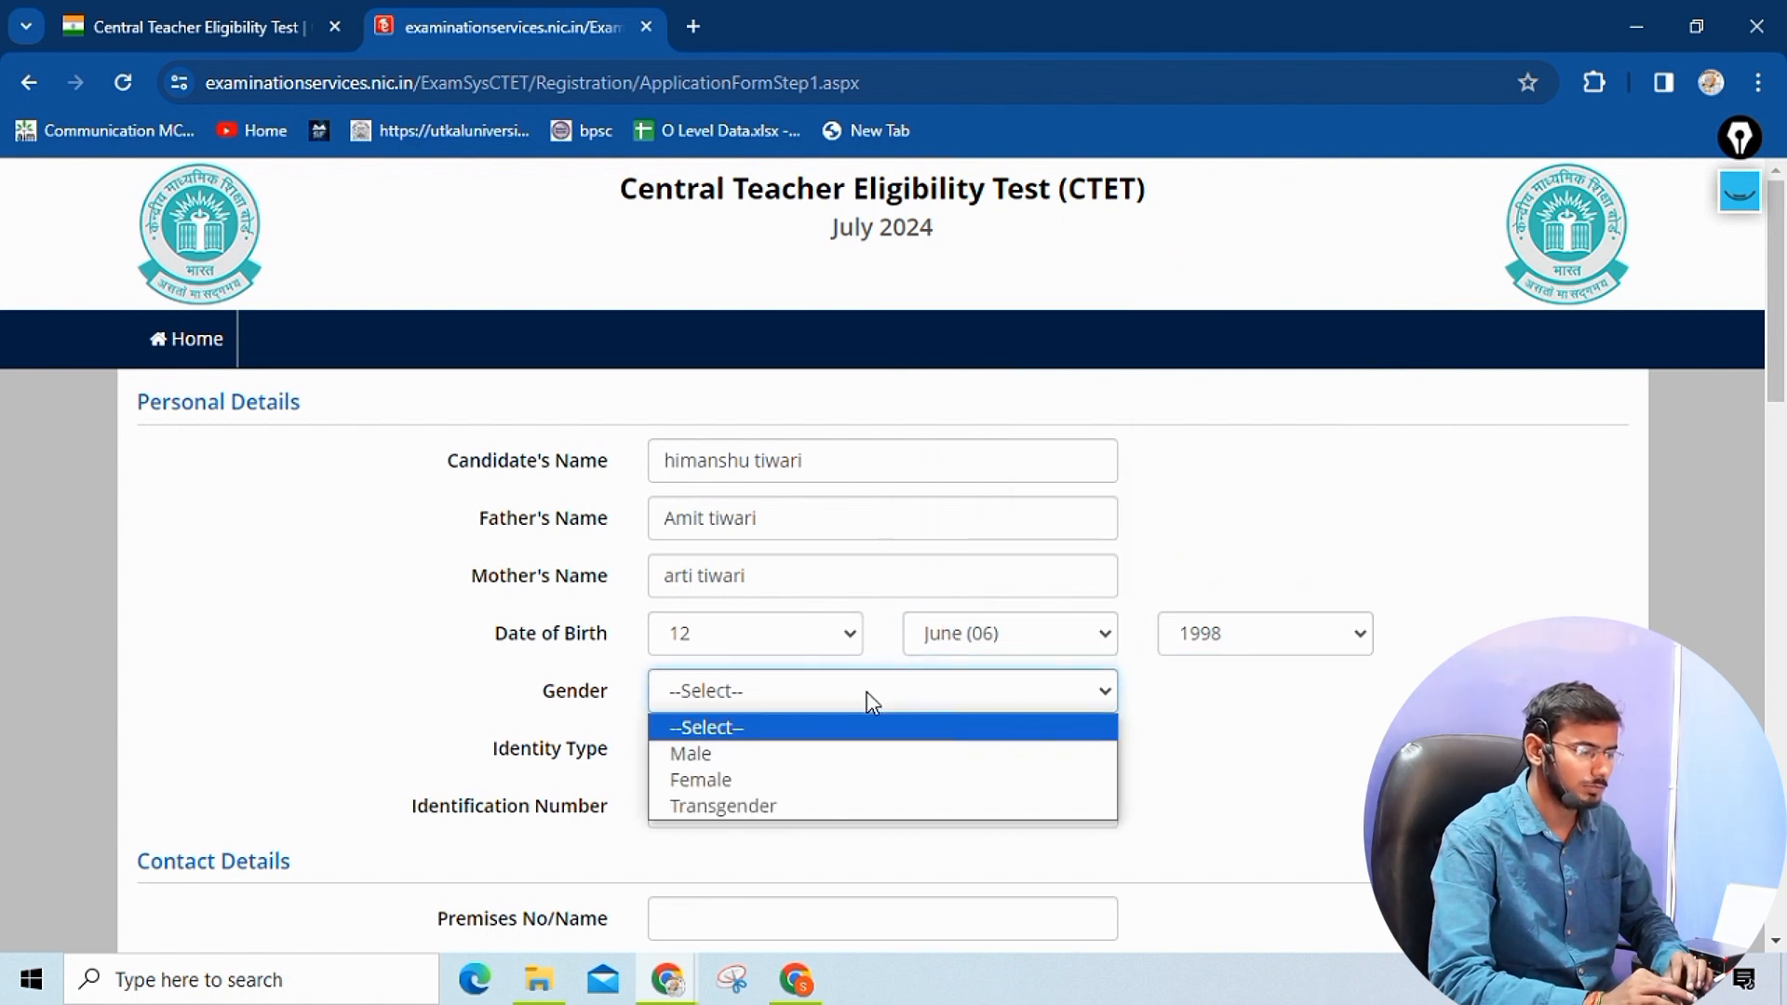
click(755, 752)
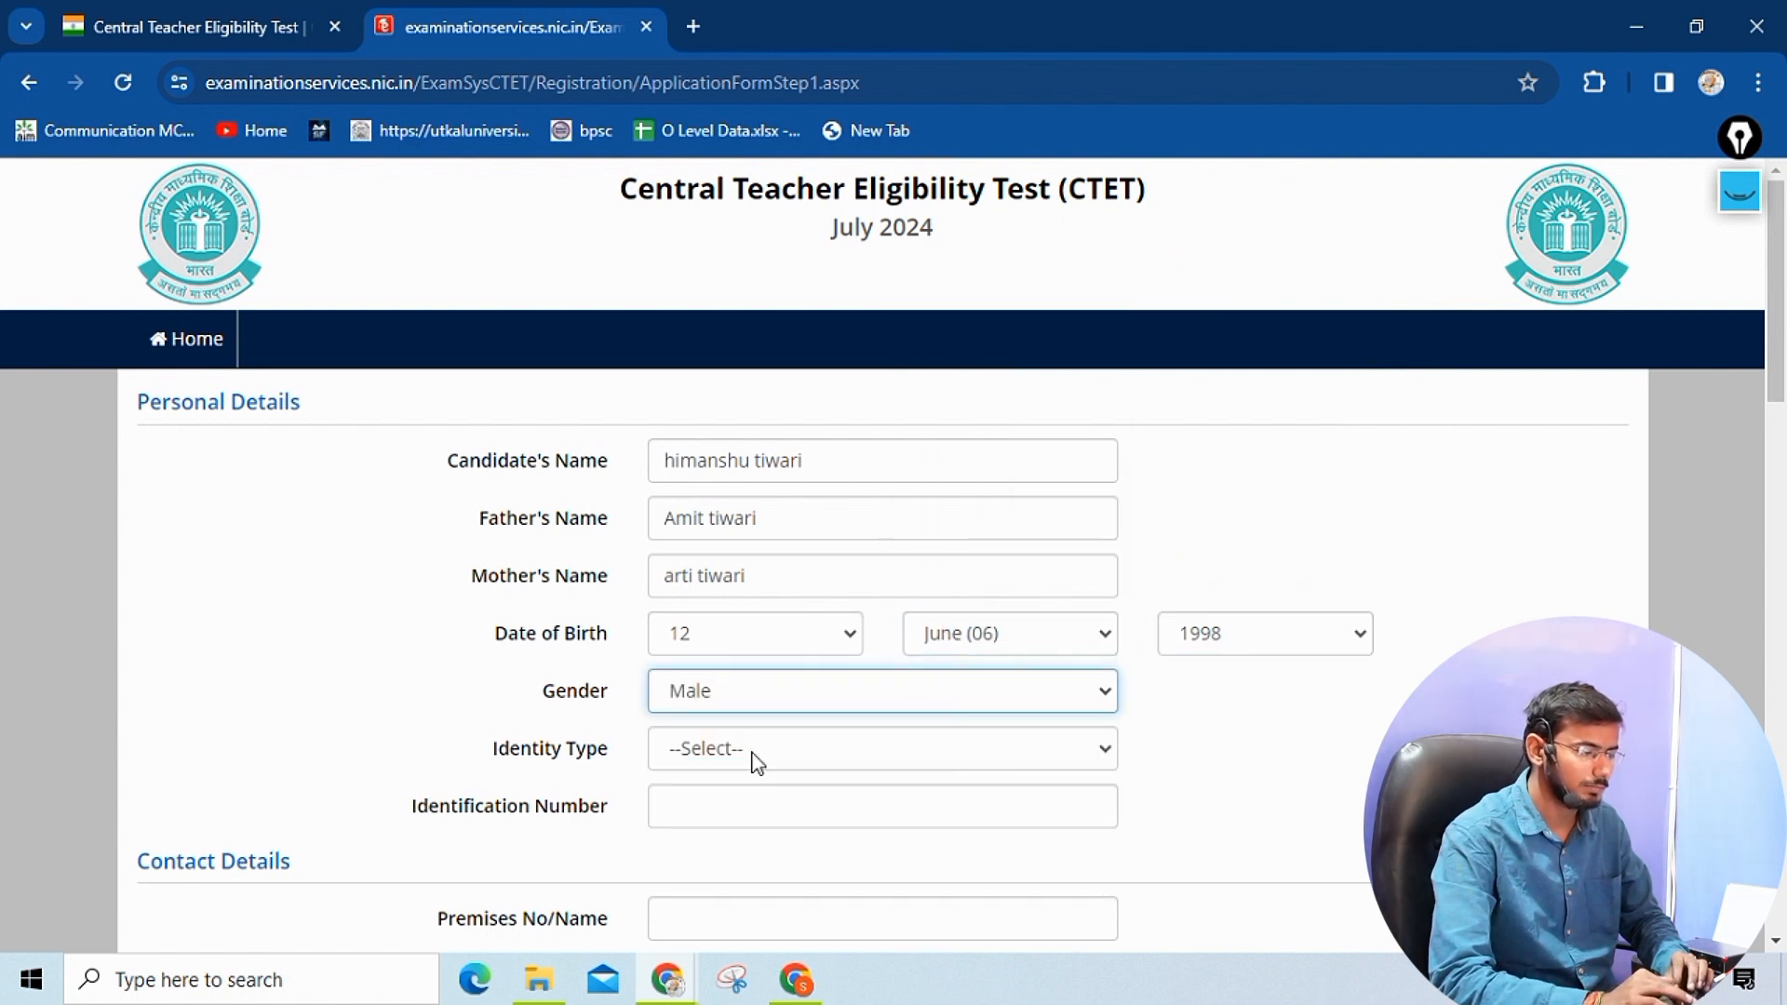
click(871, 760)
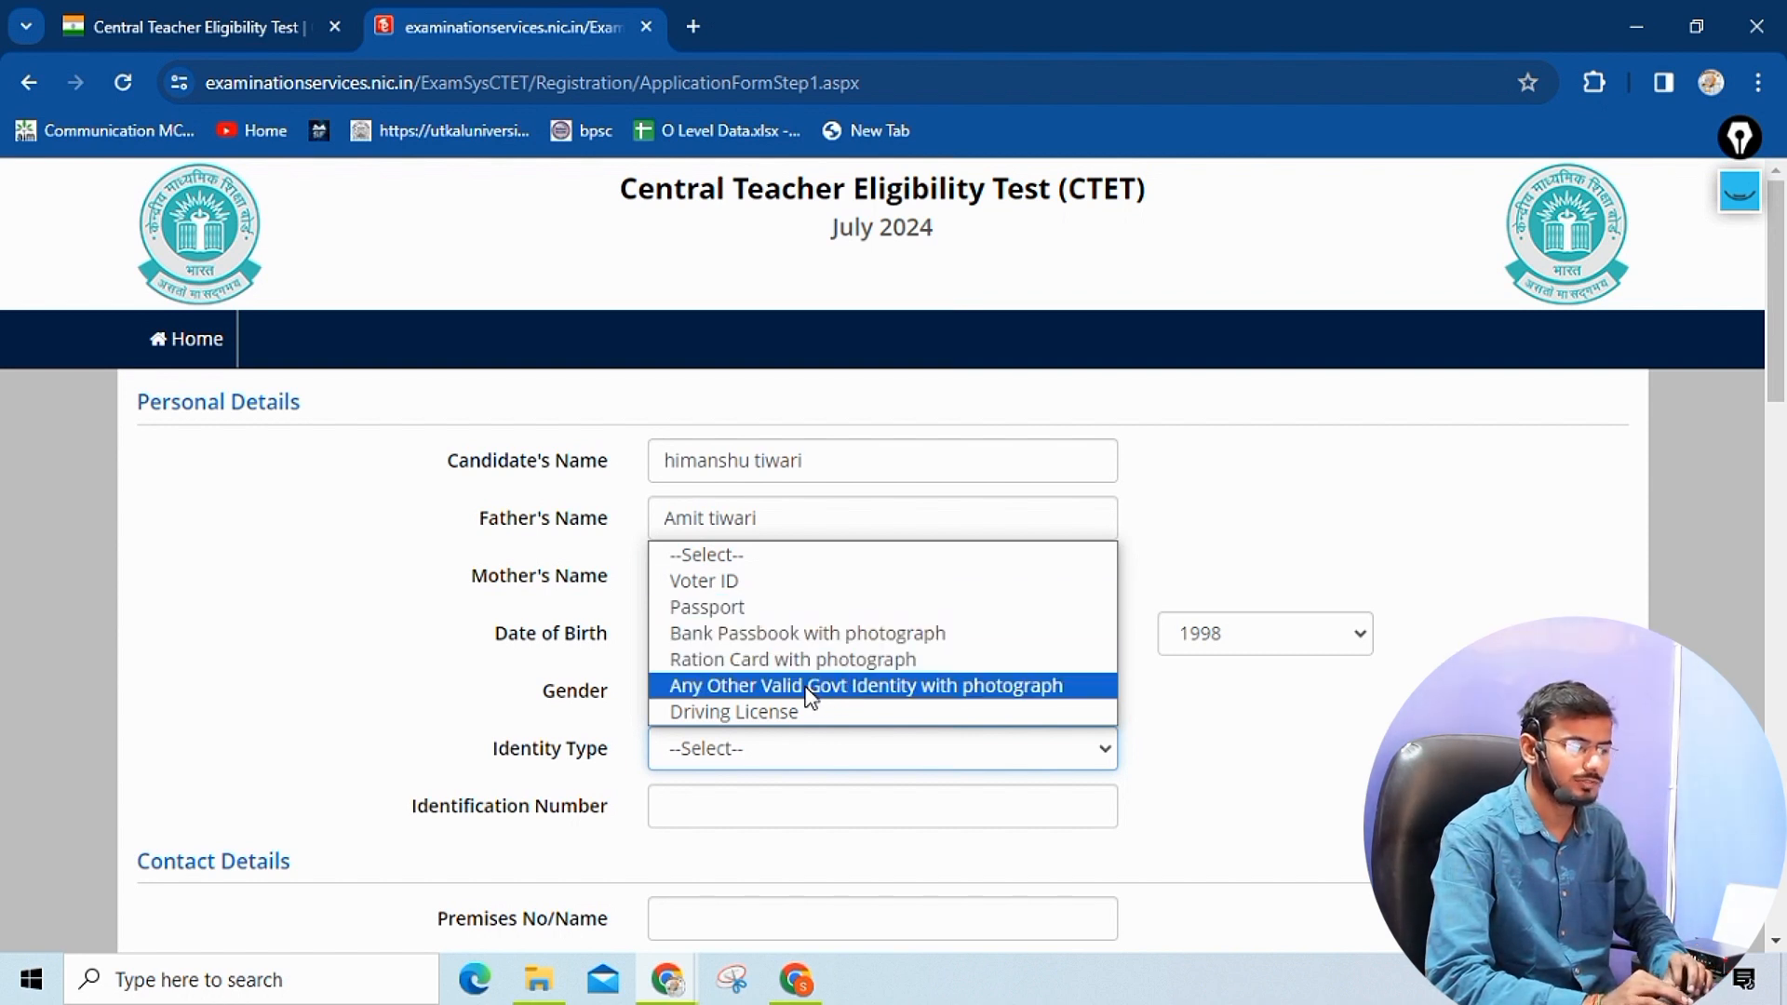
click(917, 687)
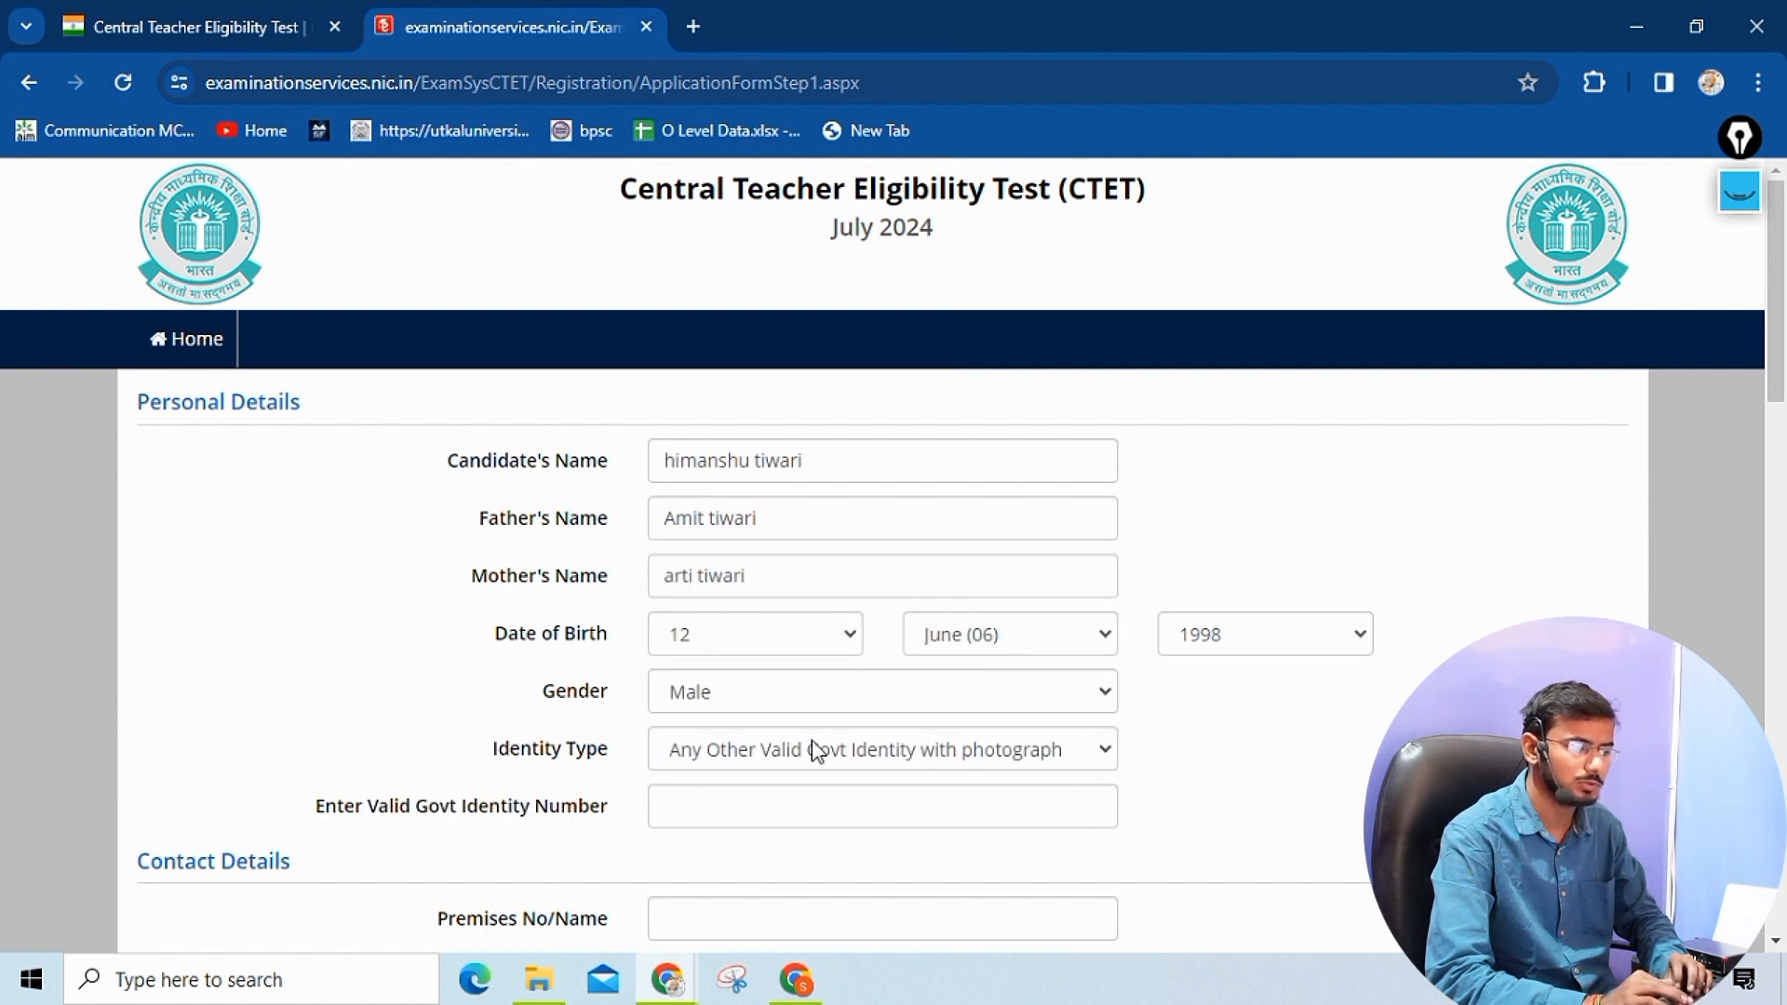
click(744, 810)
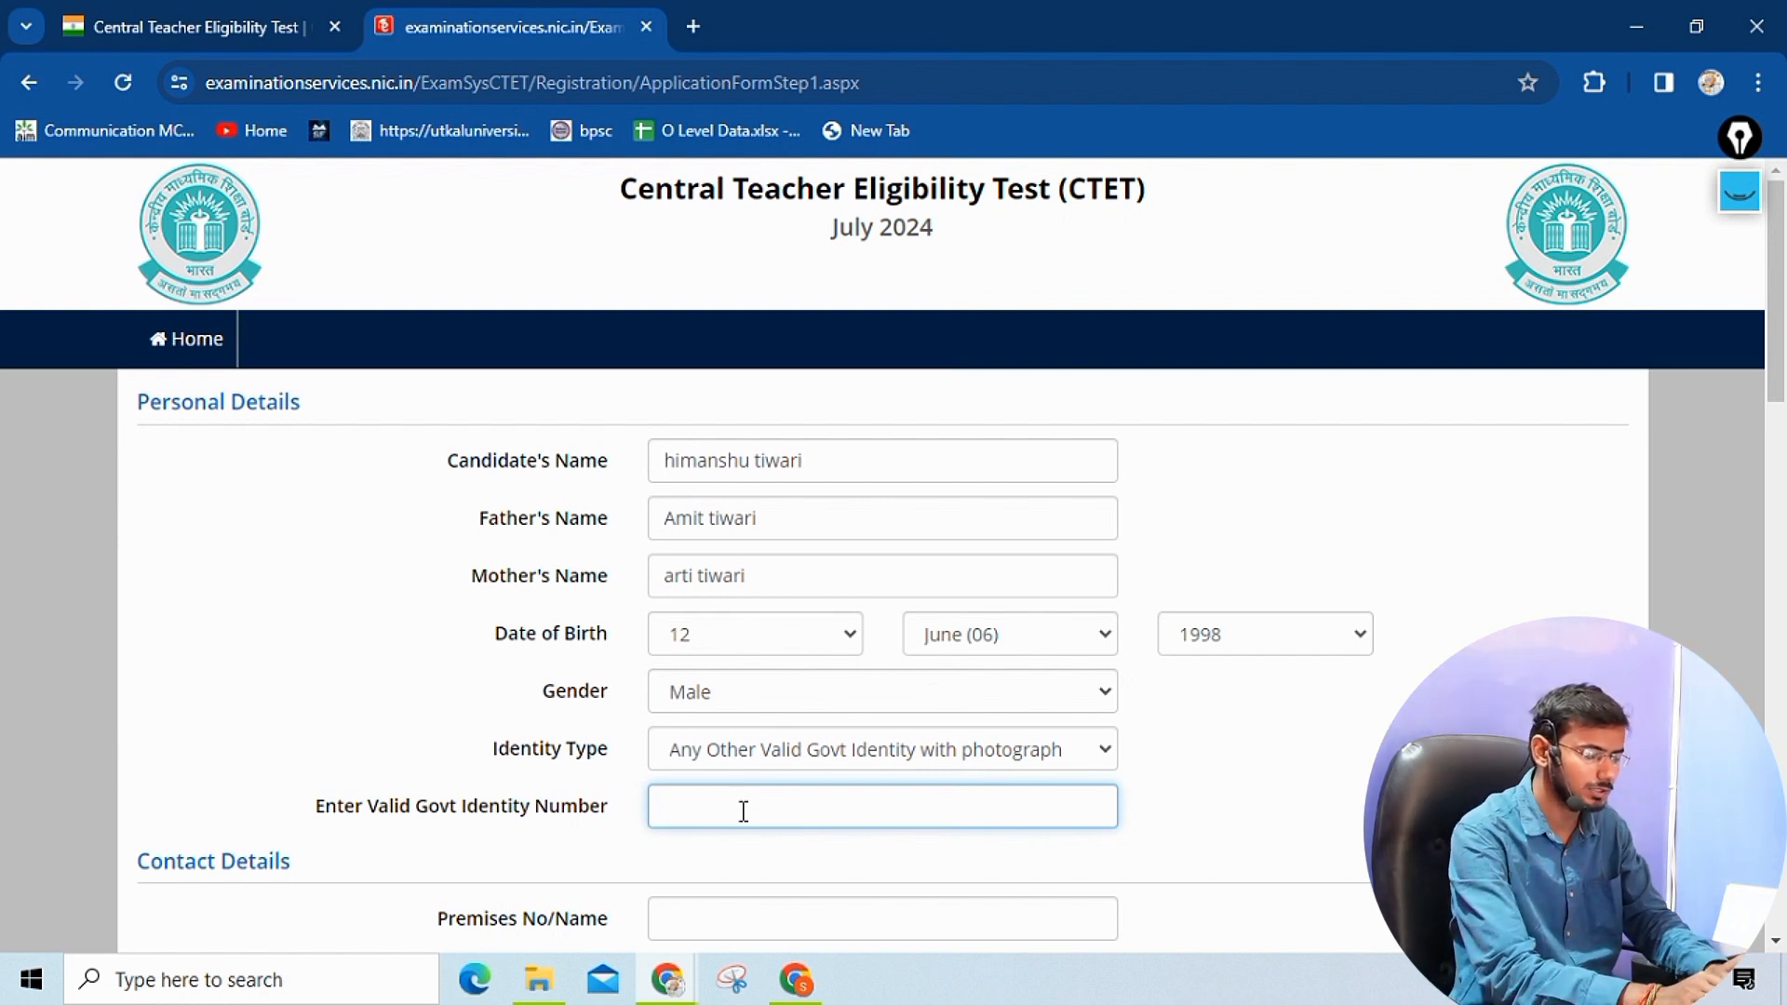
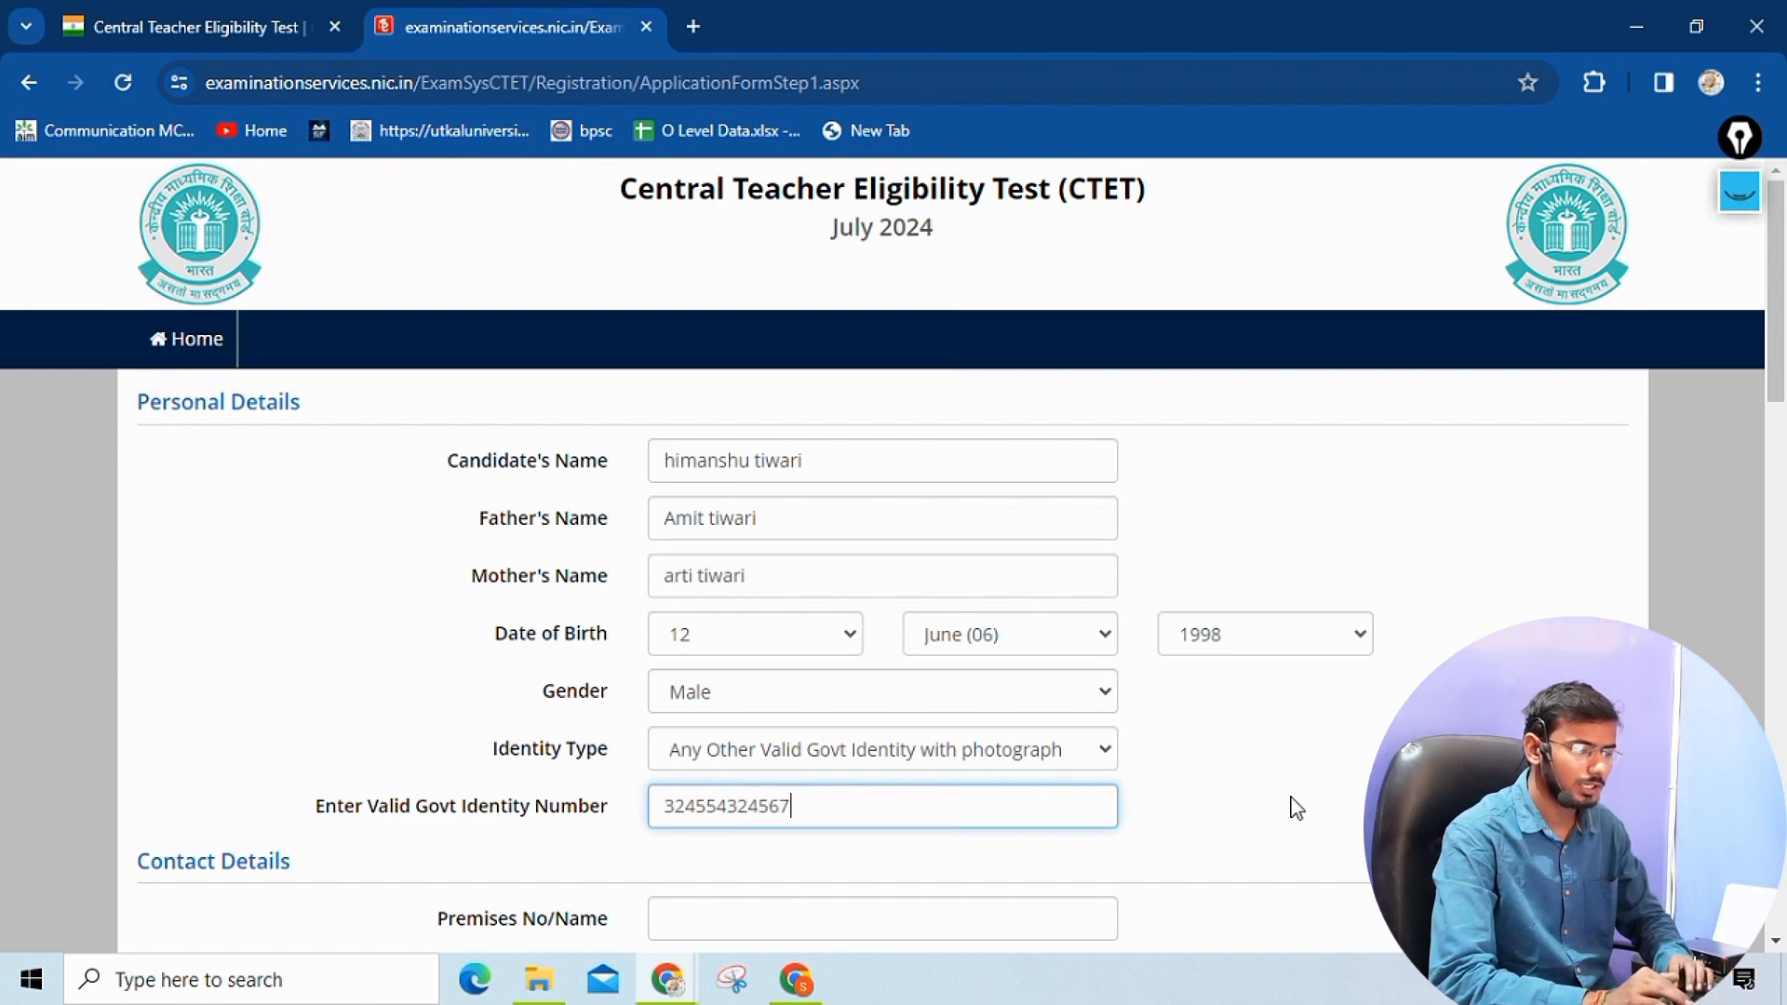
- Enter the premises, sub-locality and locality lines of the correspondence address
click(1294, 806)
scroll(1293, 806, down, 2)
scroll(1360, 745, down, 4)
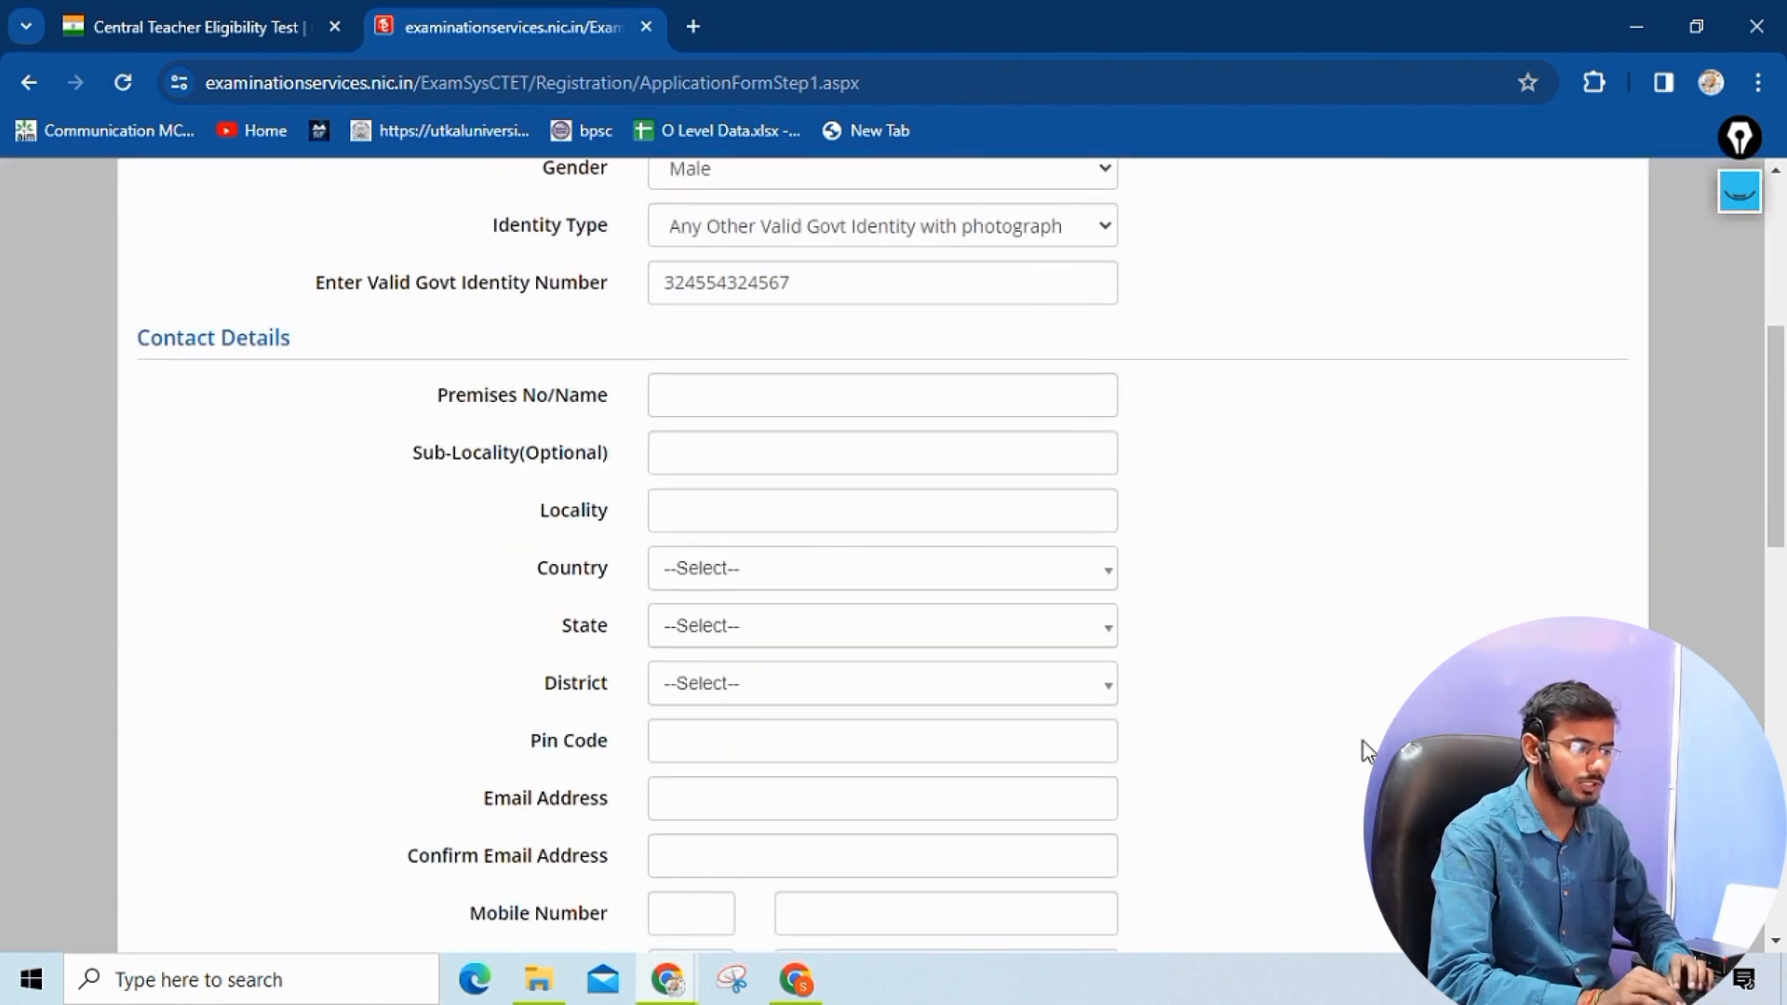
click(770, 398)
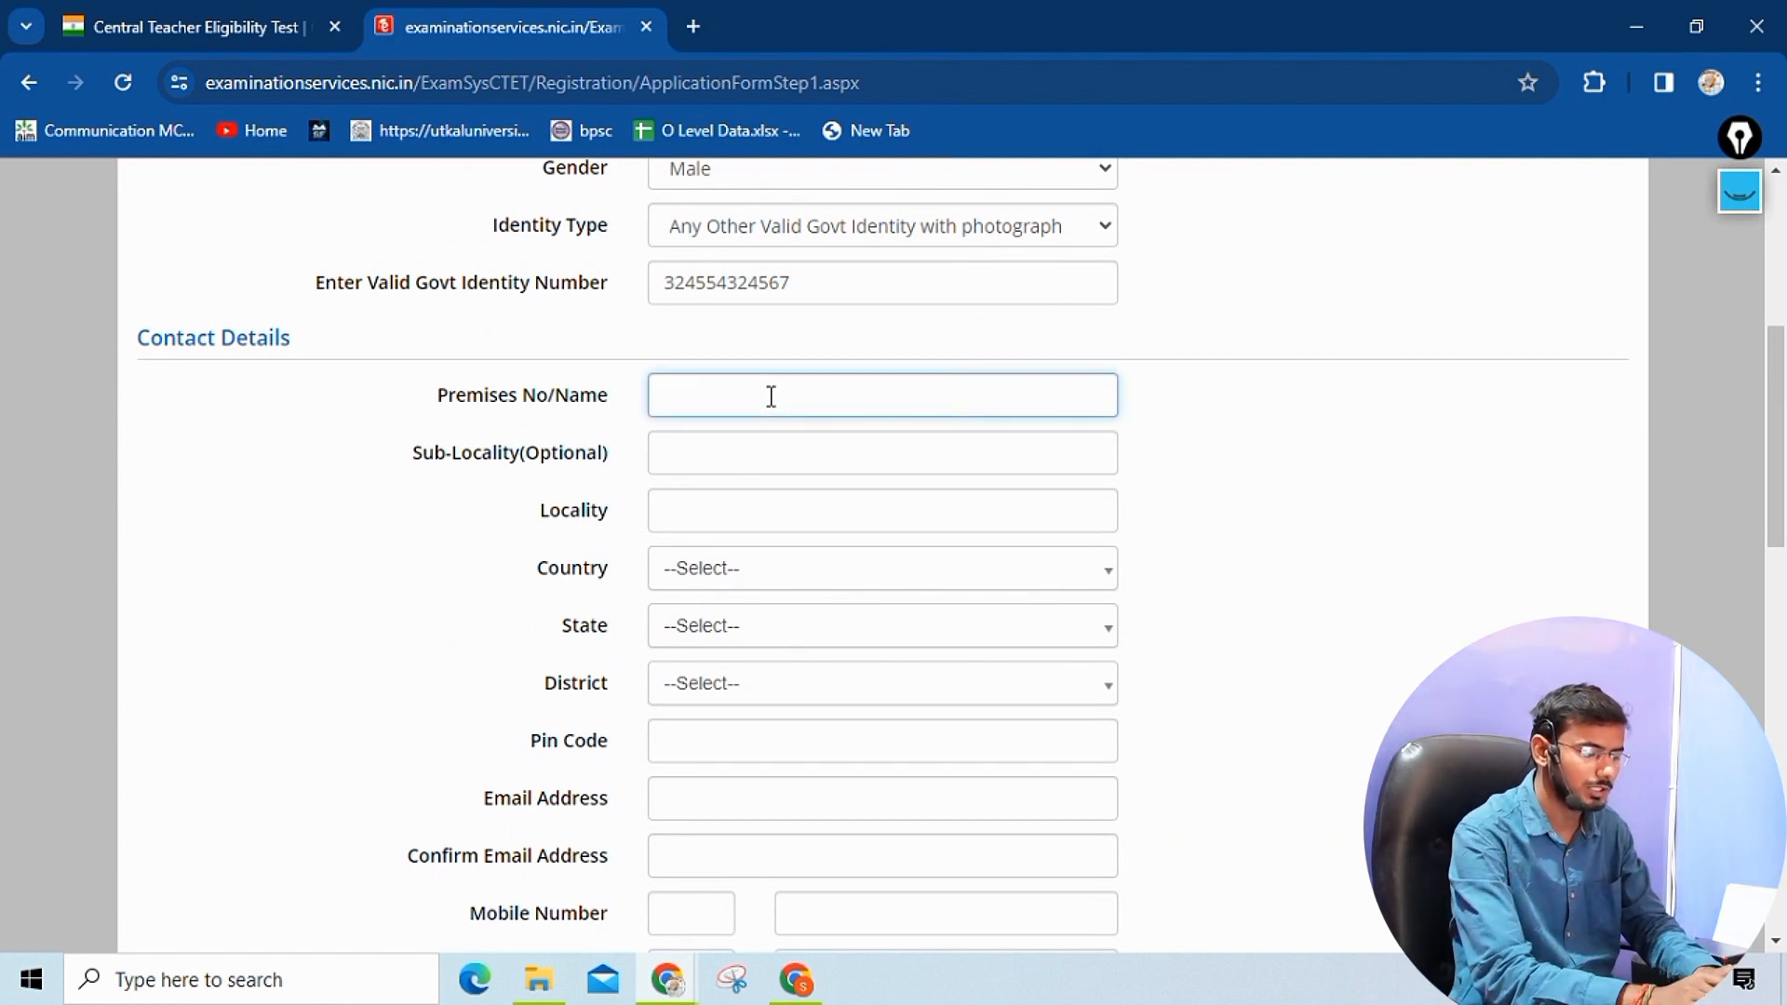
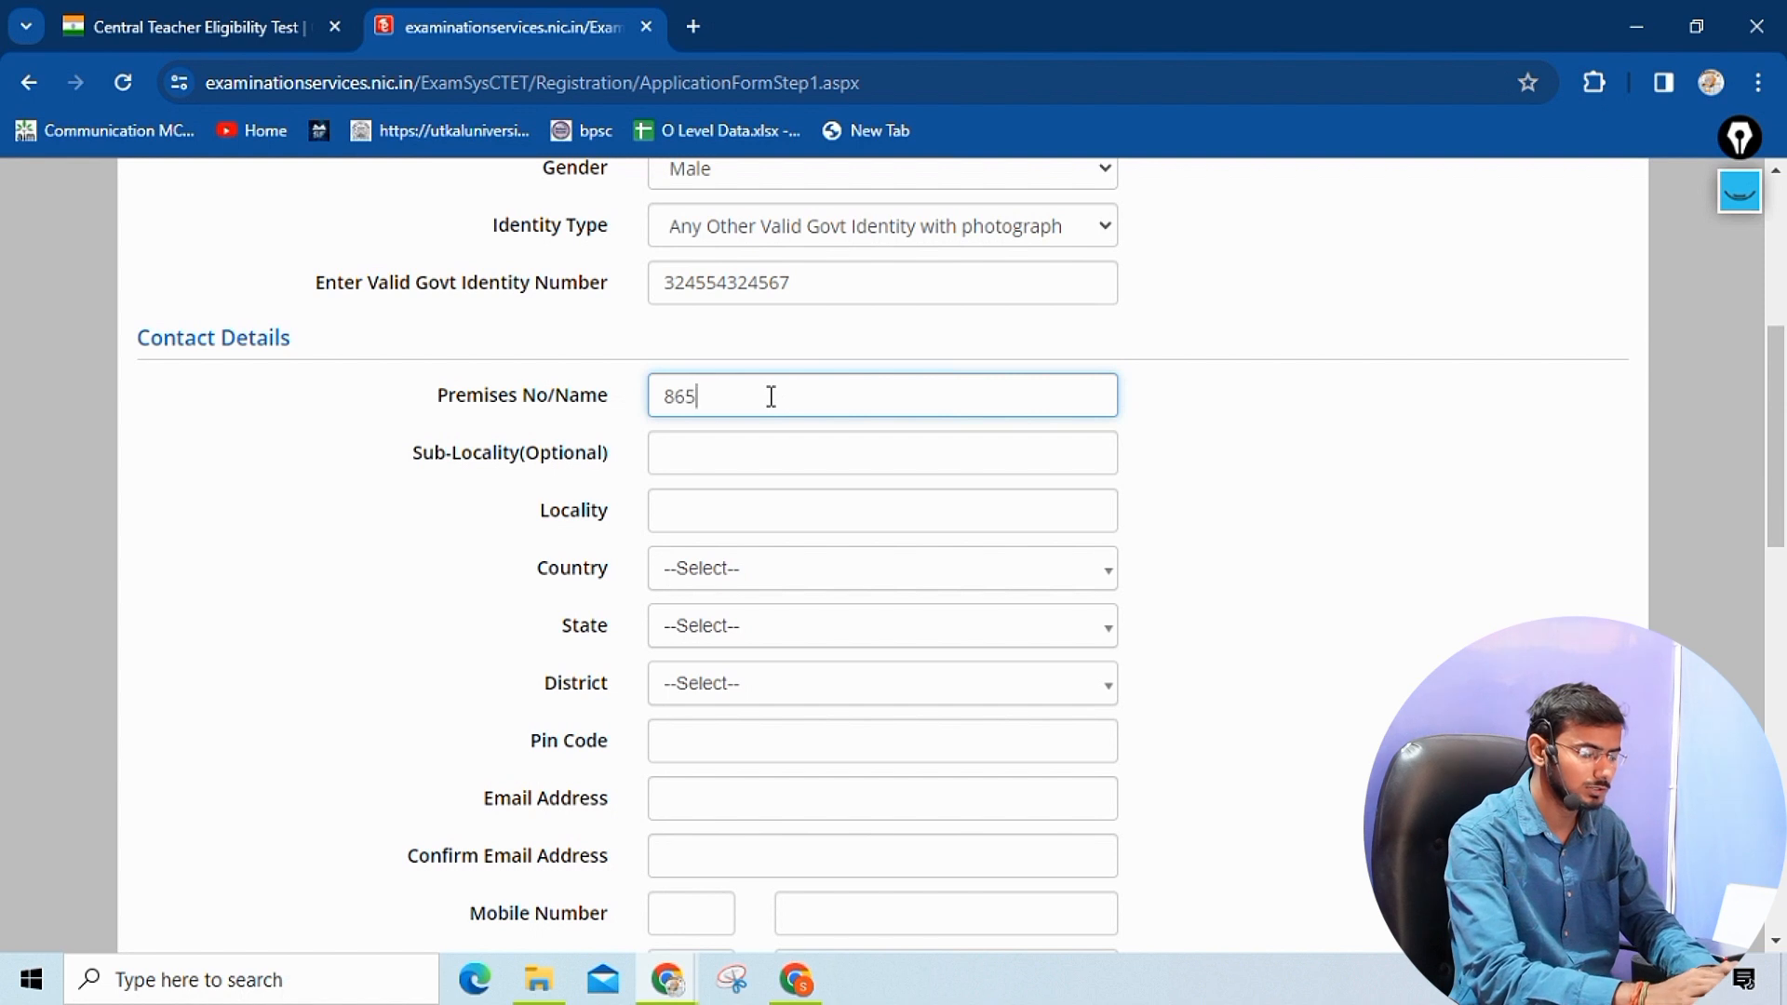
key(Tab)
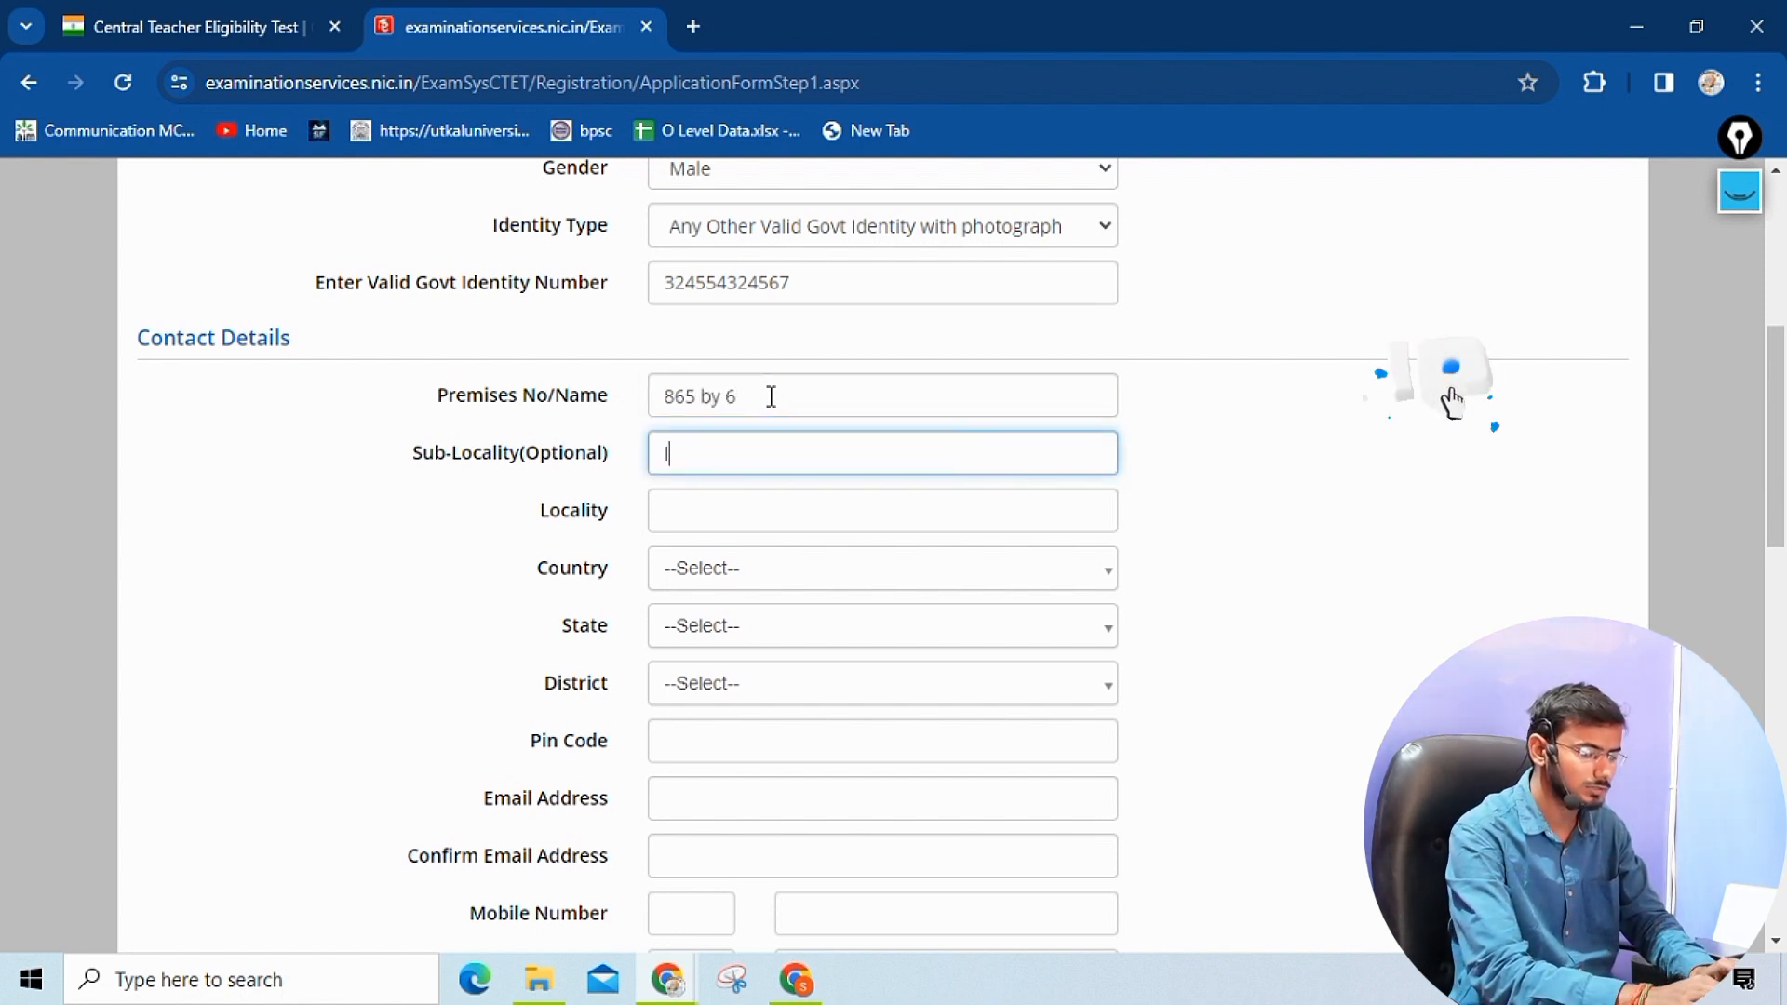
text(lucknow)
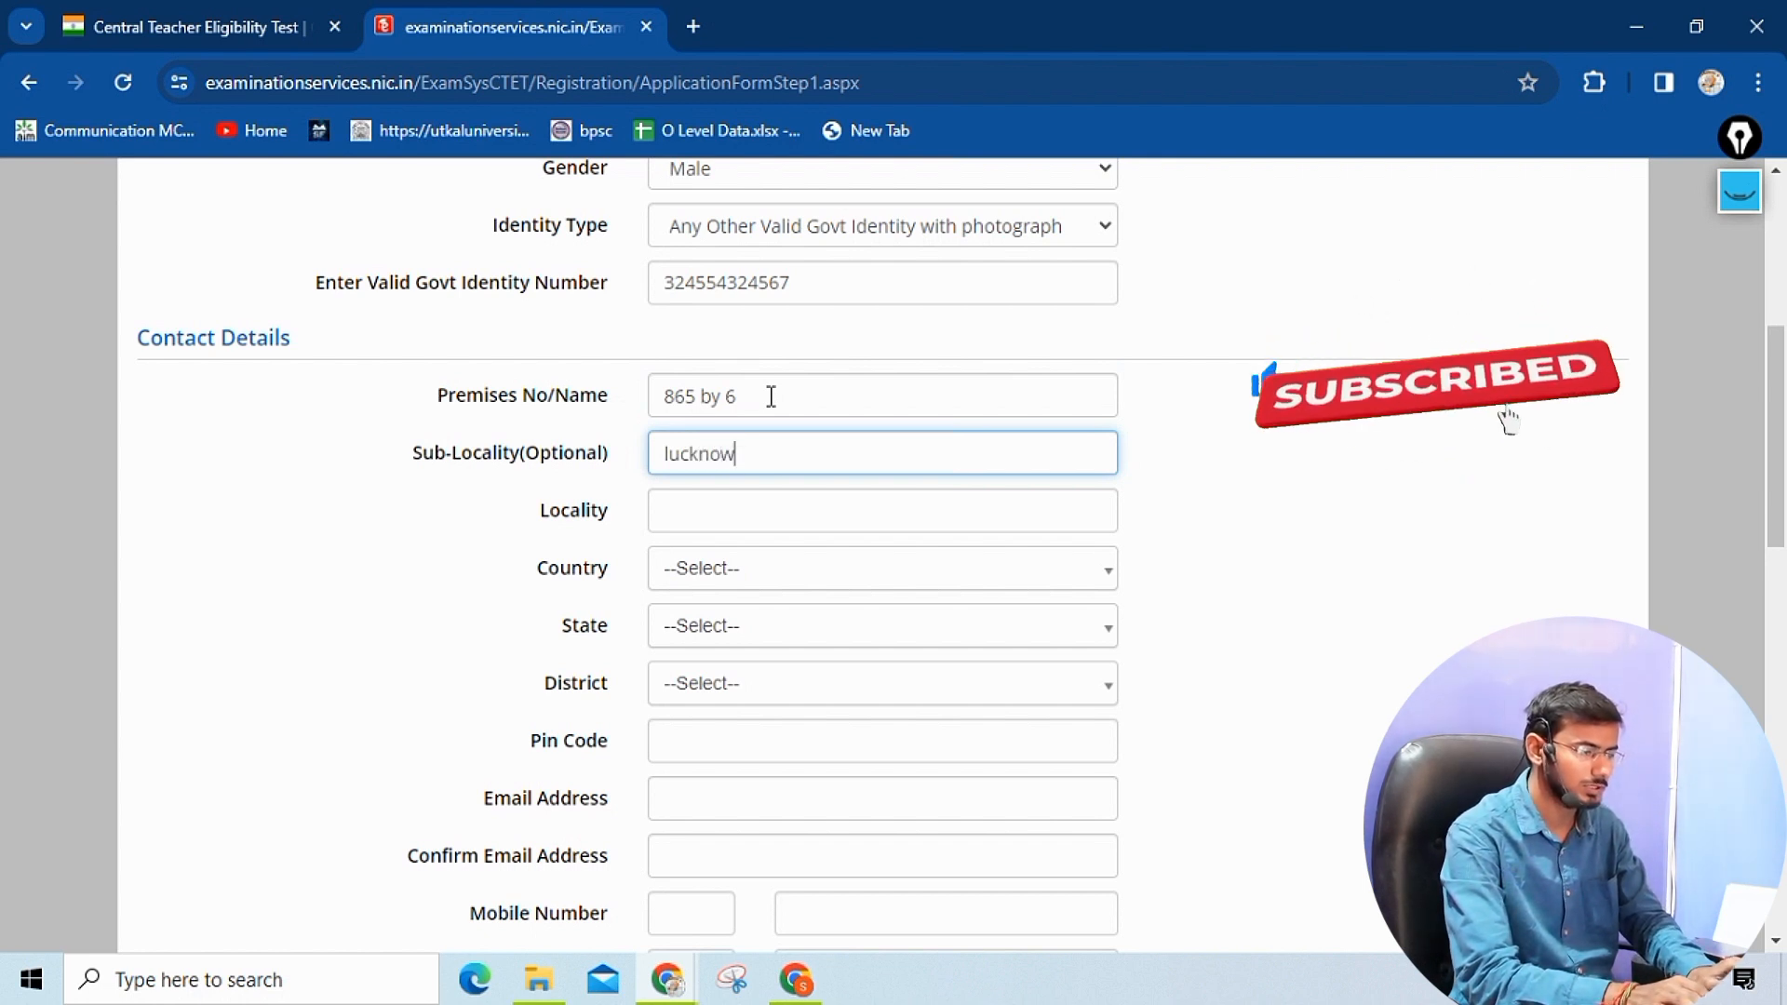
key(Tab)
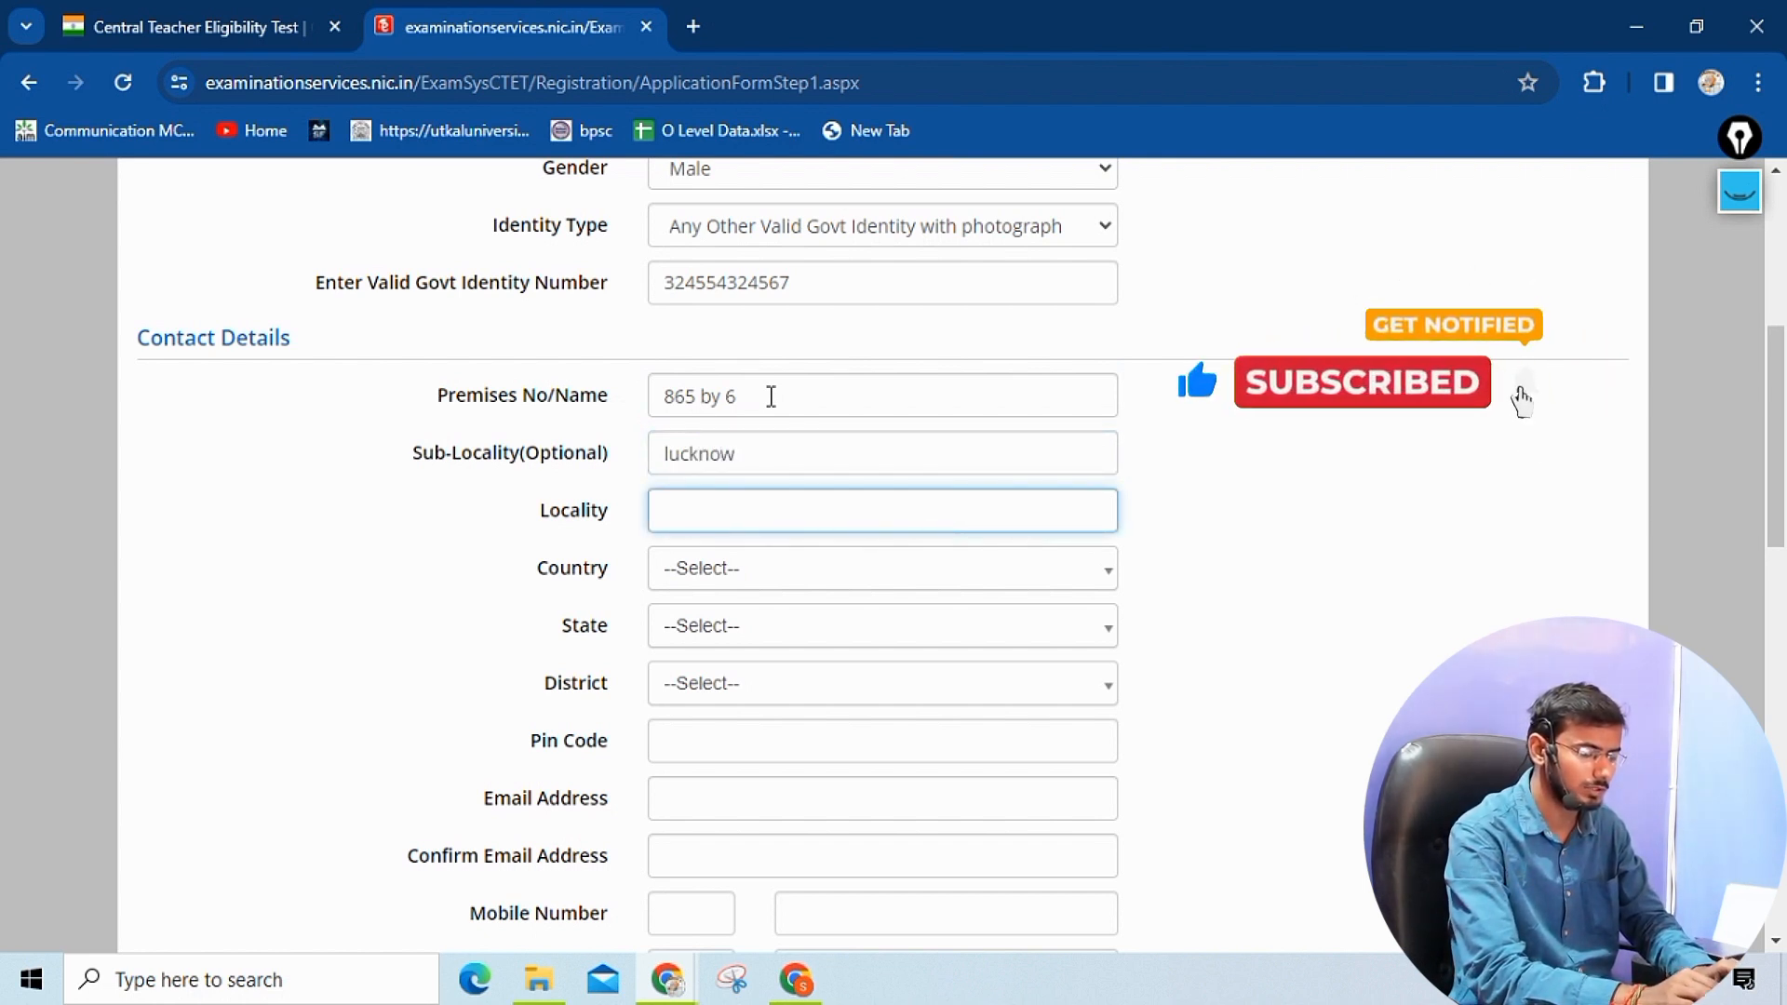
text(sitap)
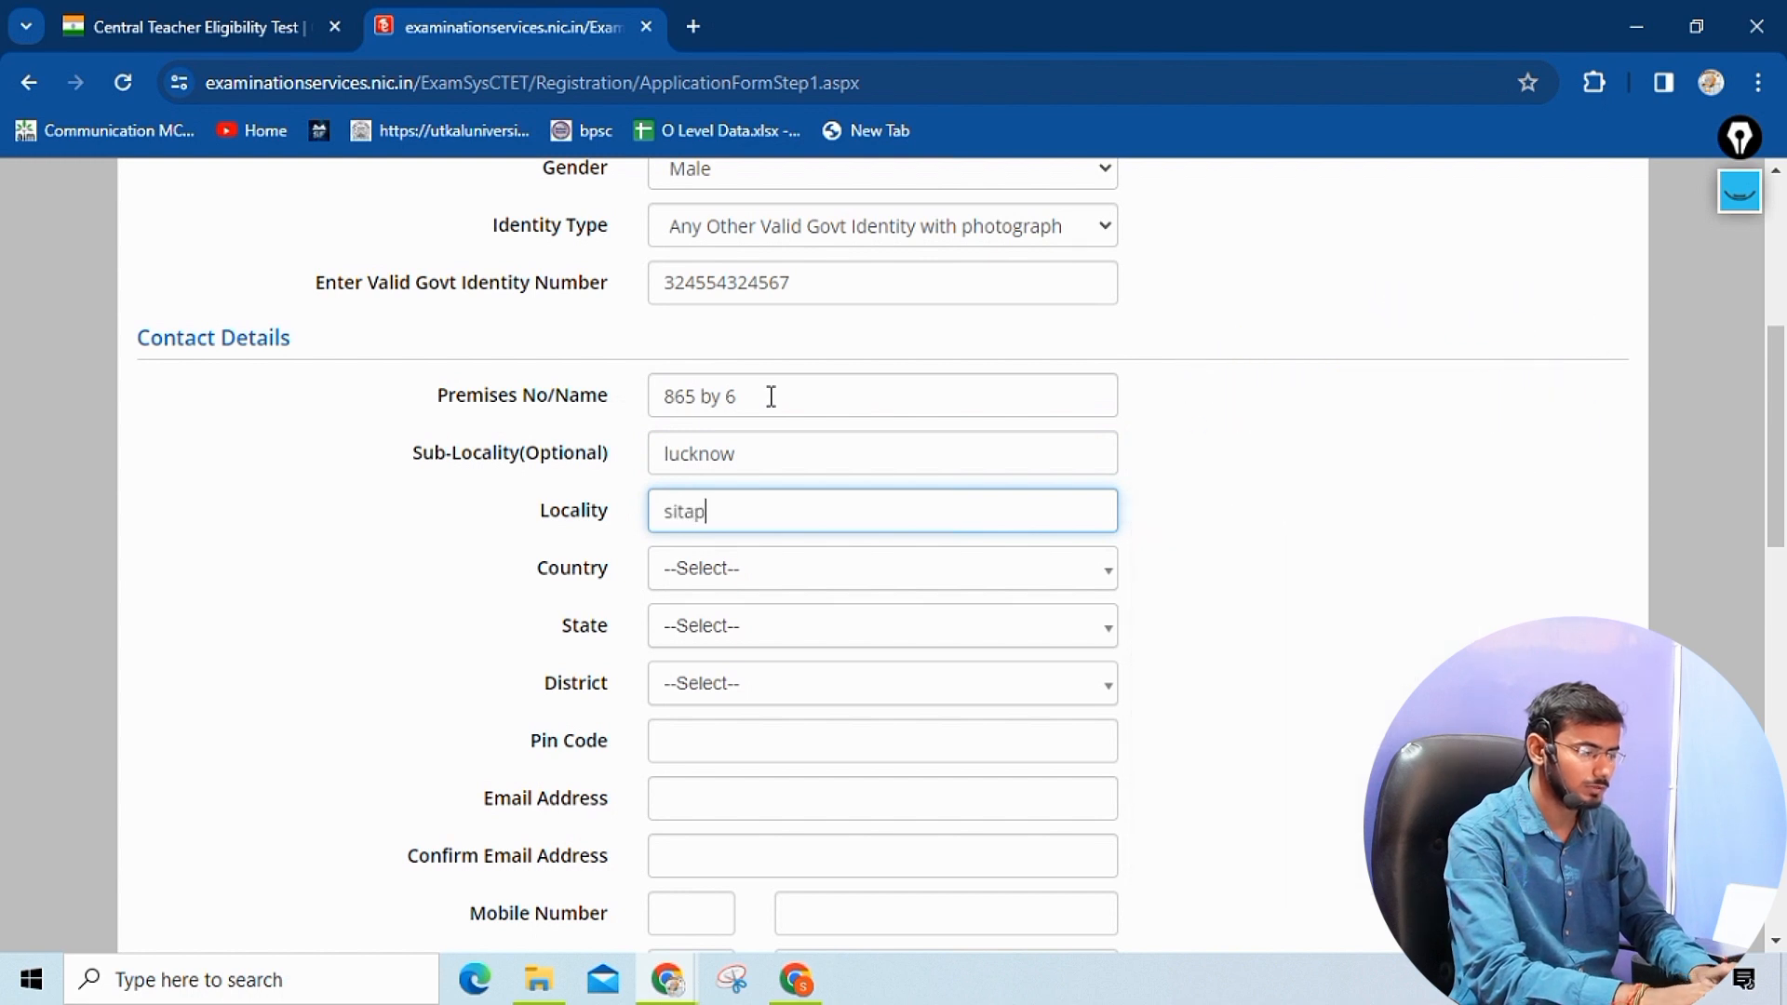
text(ur)
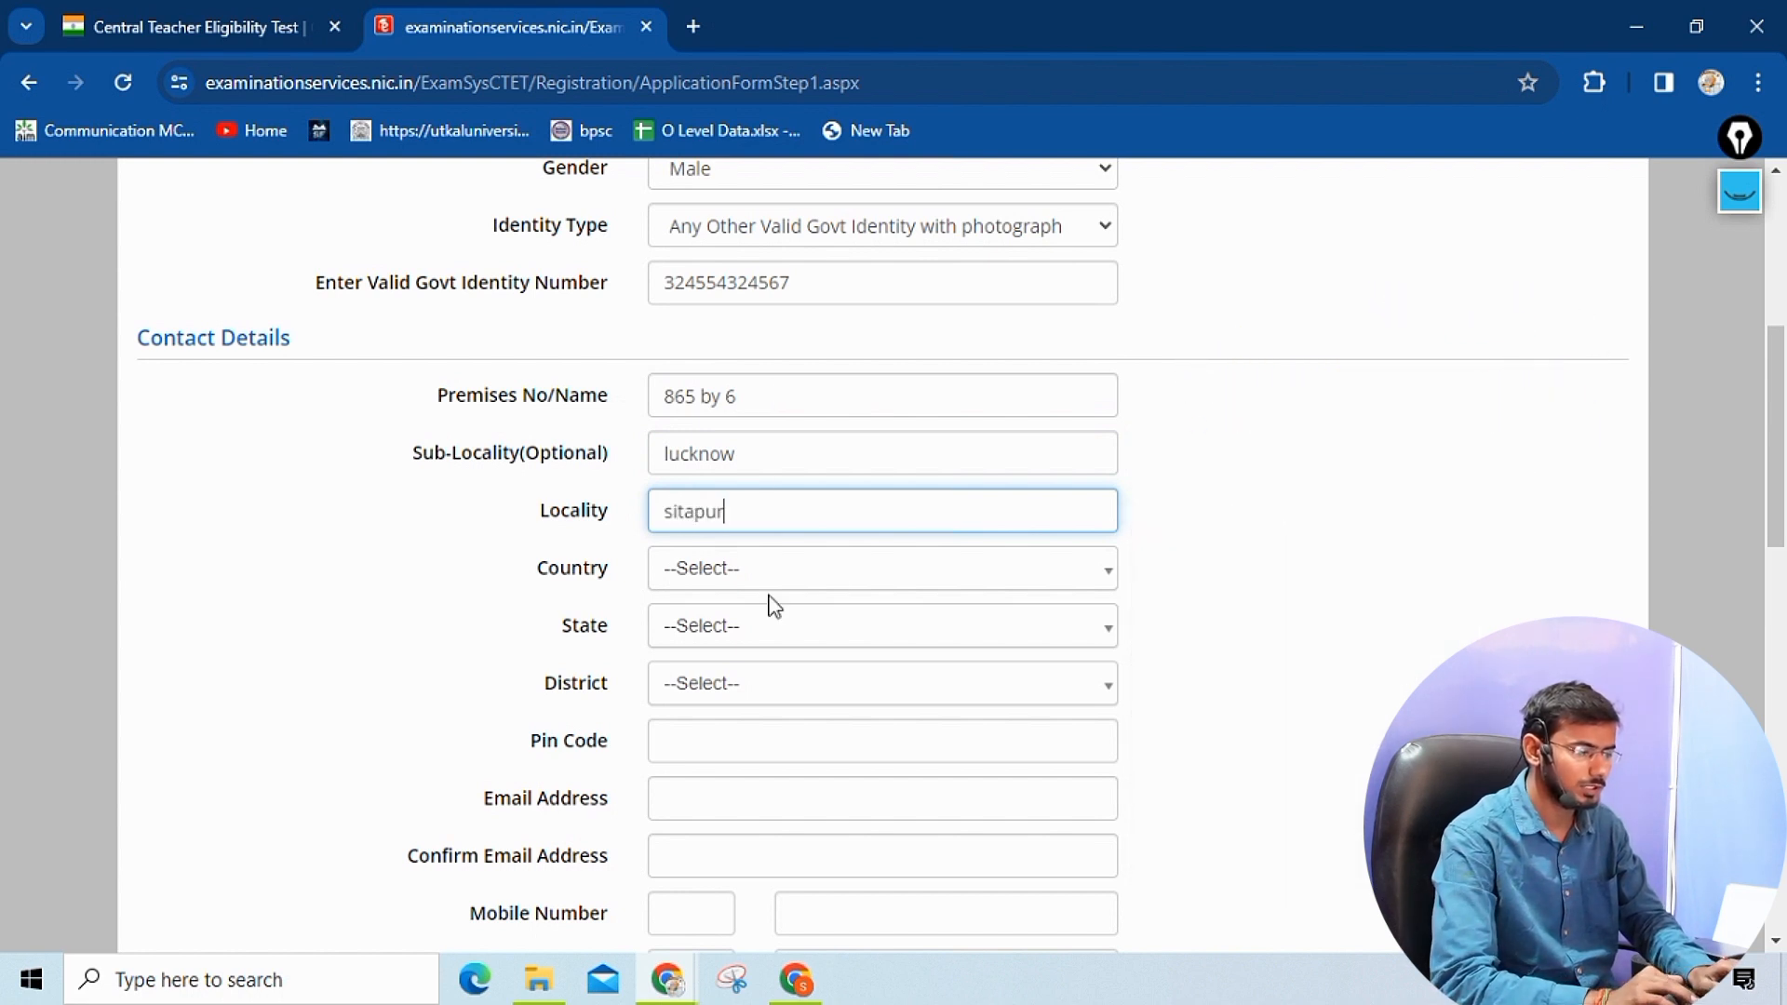
- Choose country India, state UTTAR PRADESH and district SULTANPUR
click(881, 569)
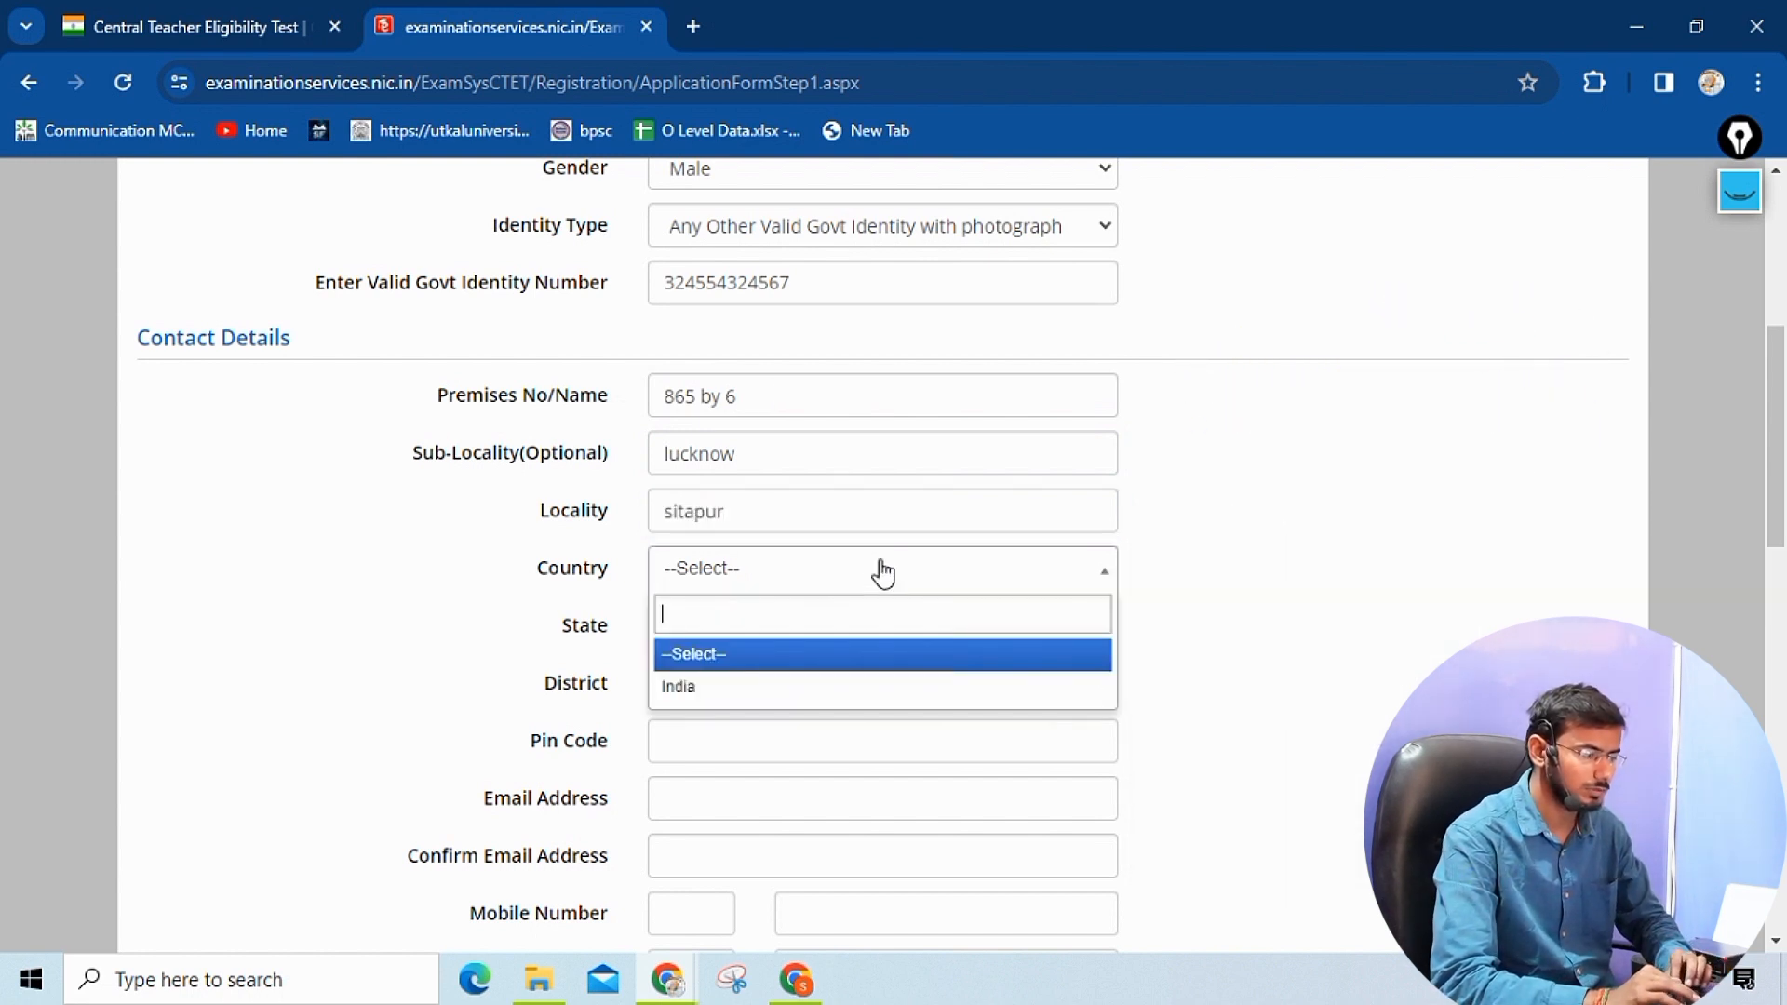
click(726, 688)
click(884, 626)
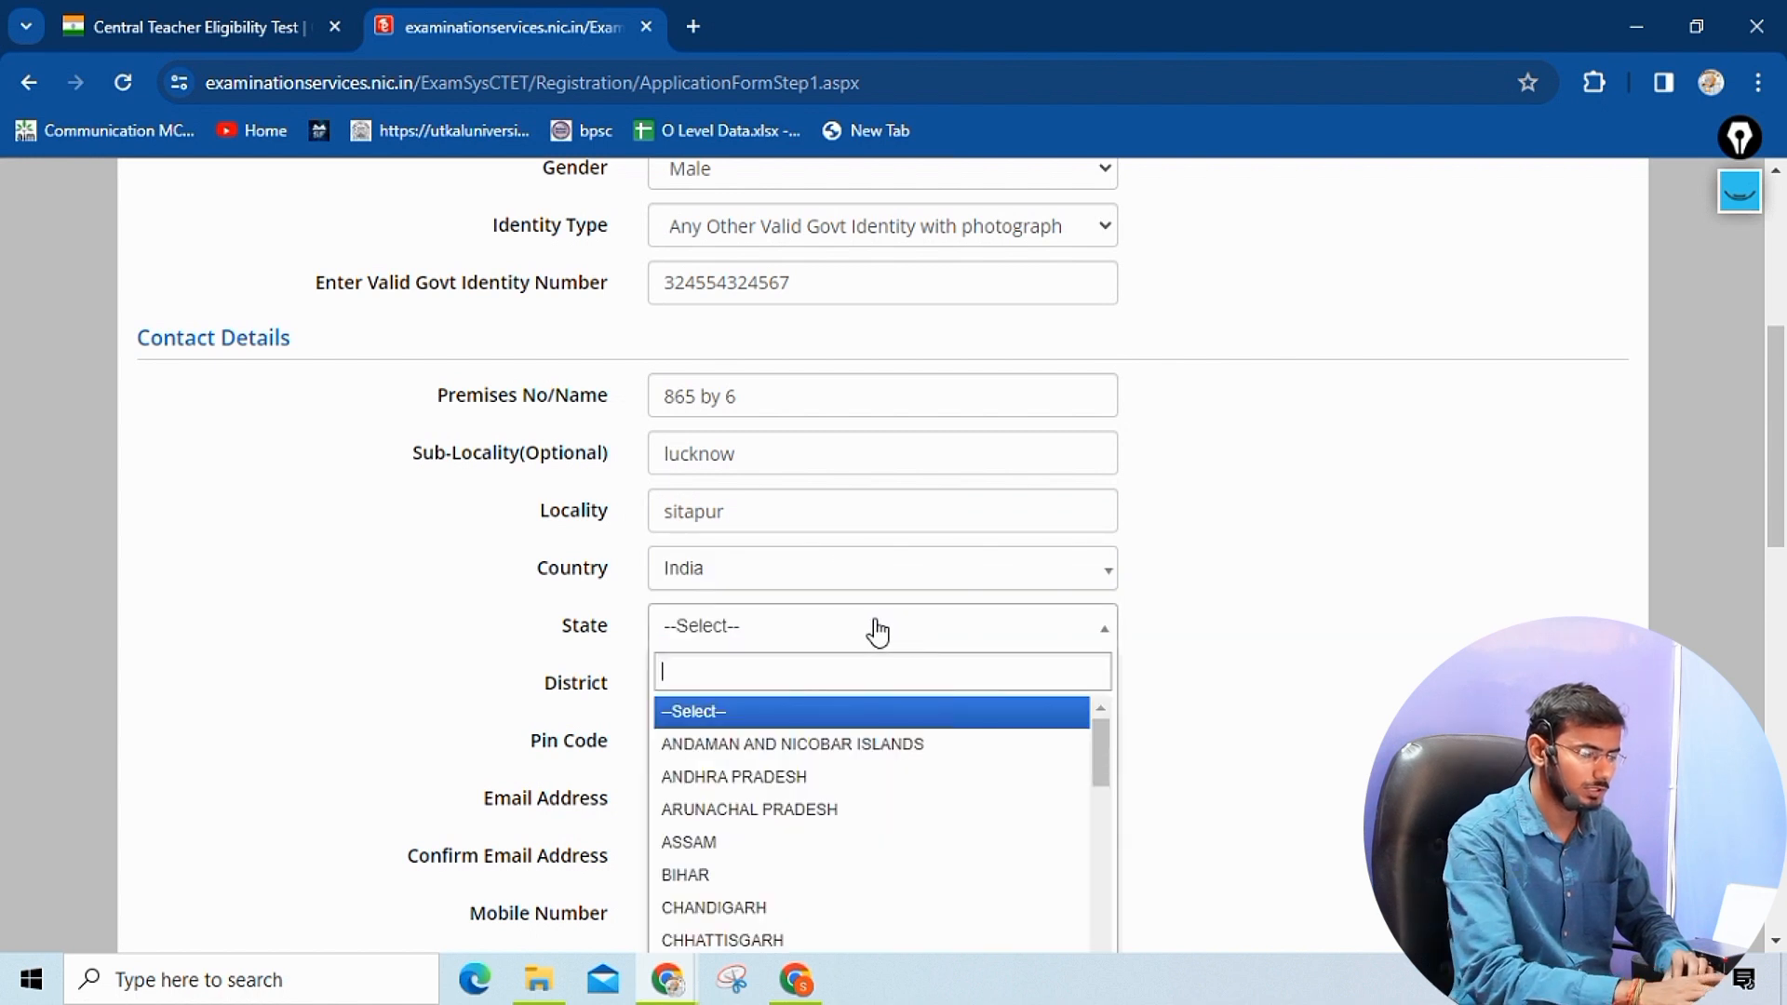
text(ut)
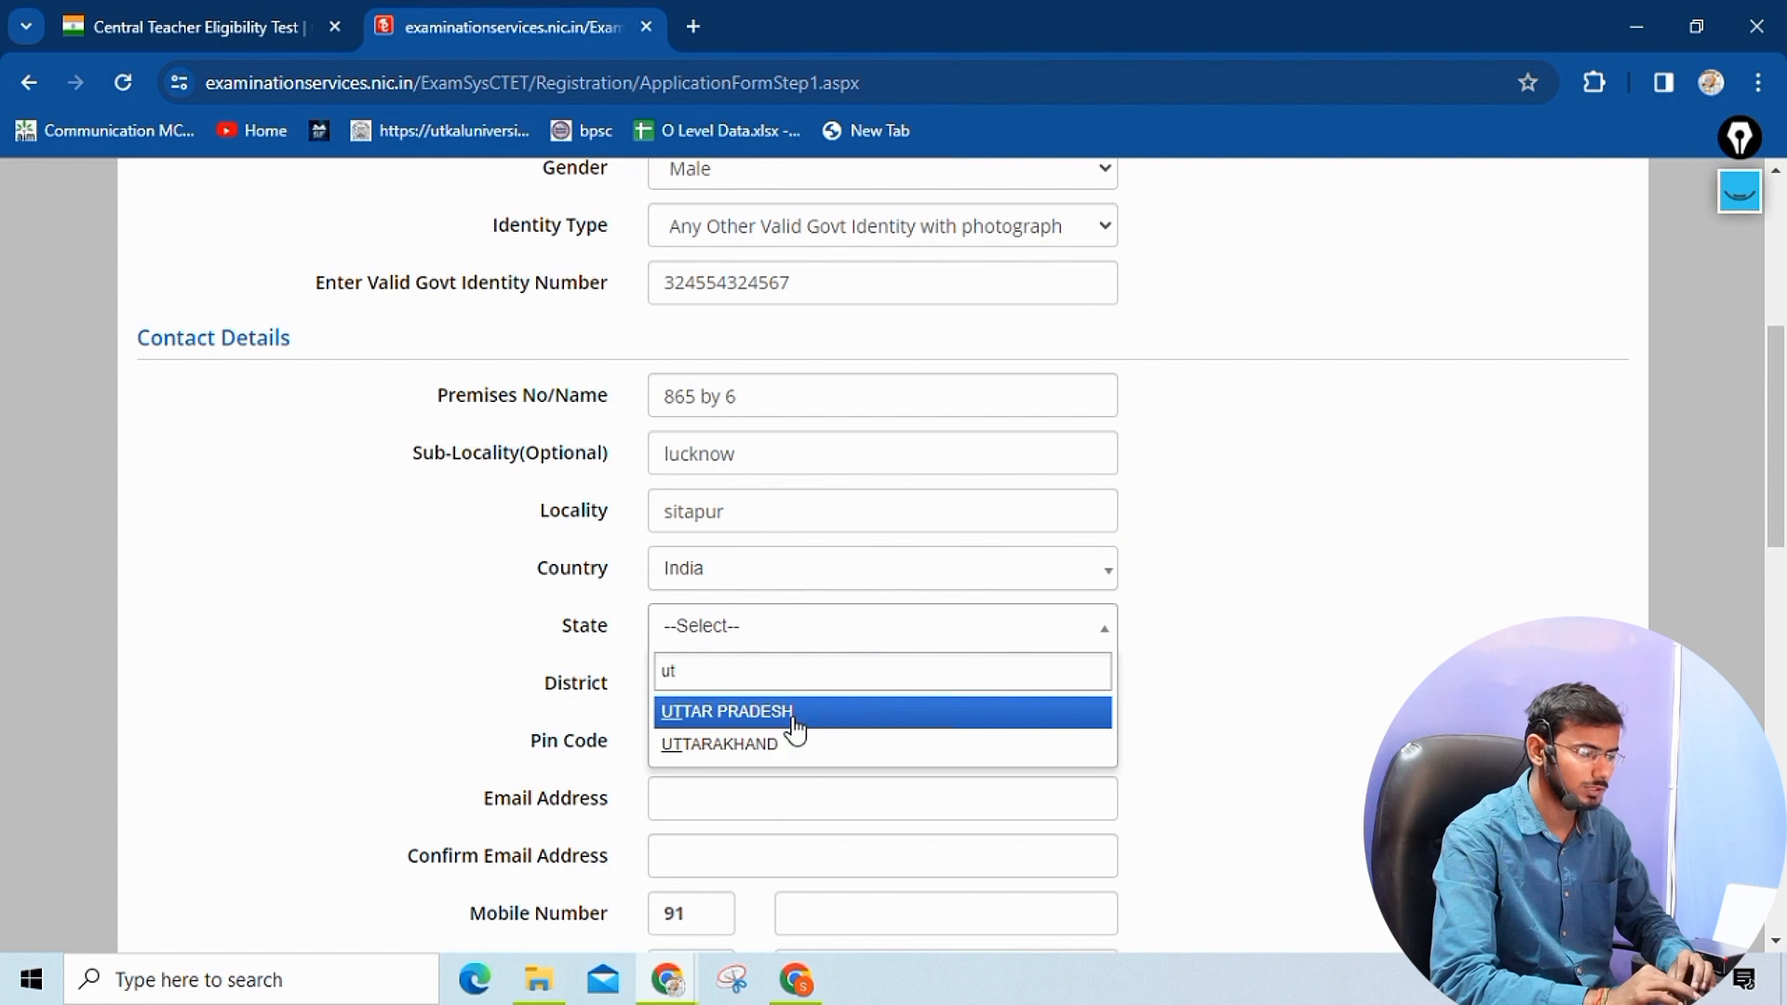
click(794, 717)
click(737, 688)
text(lu)
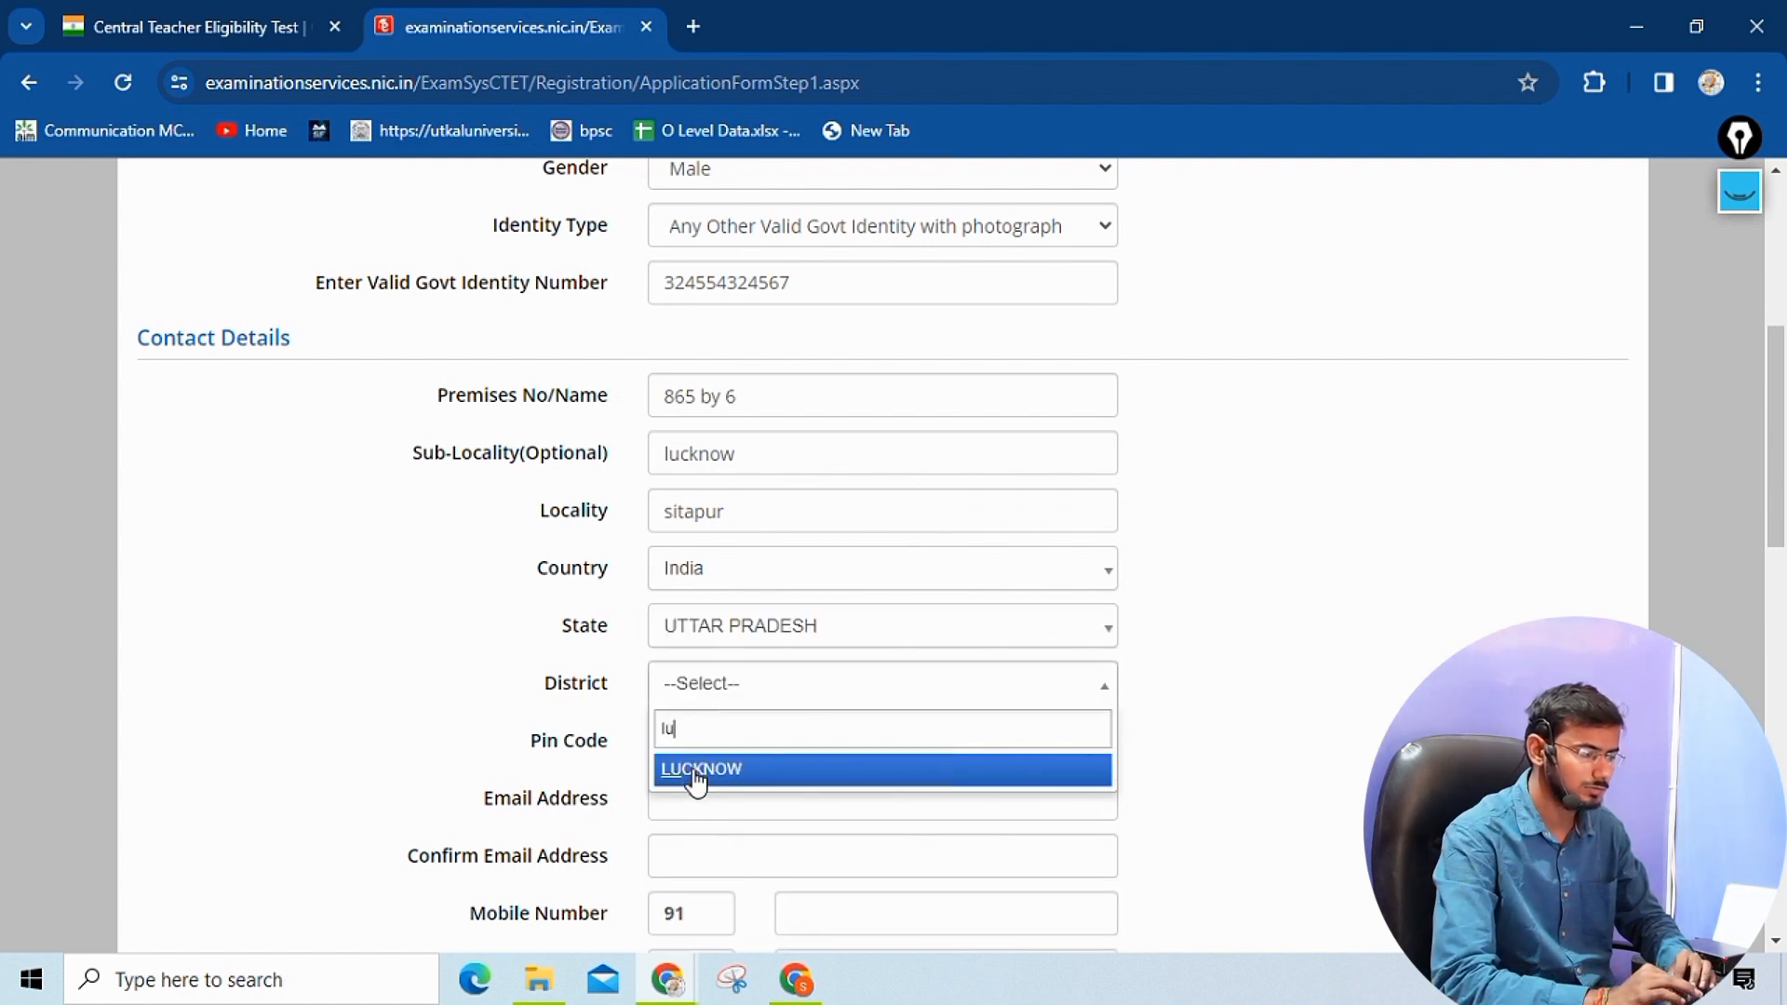
click(697, 770)
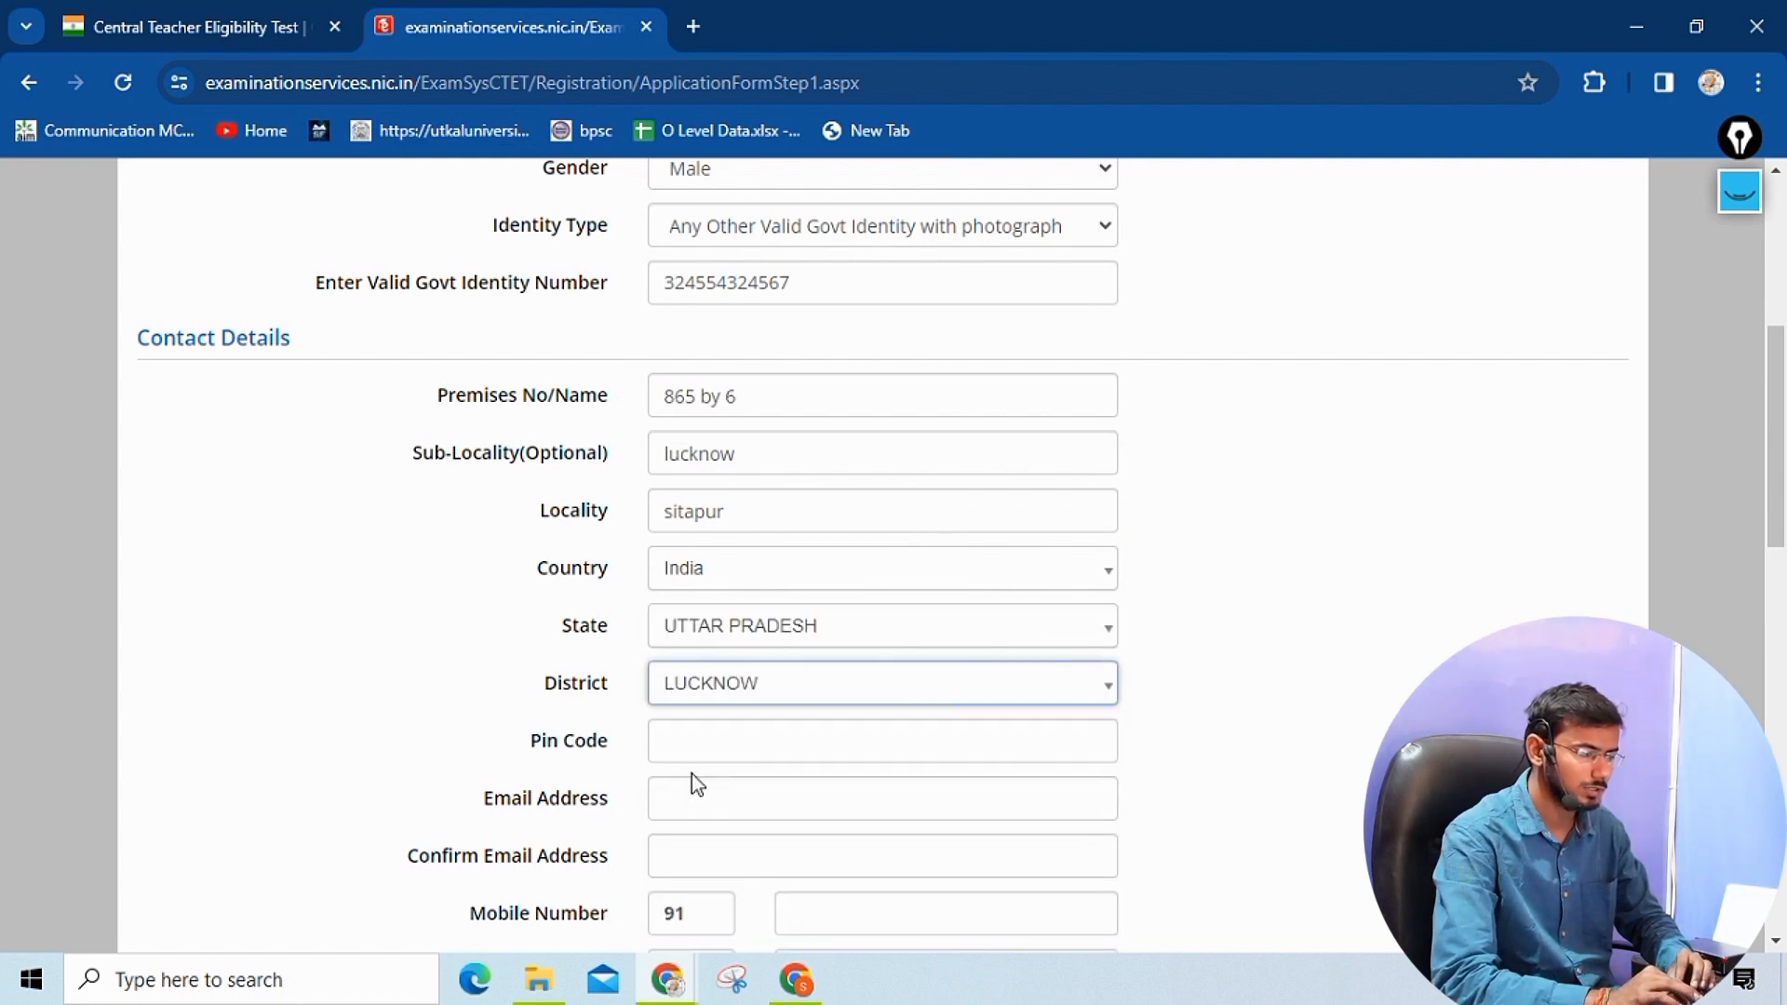
click(784, 744)
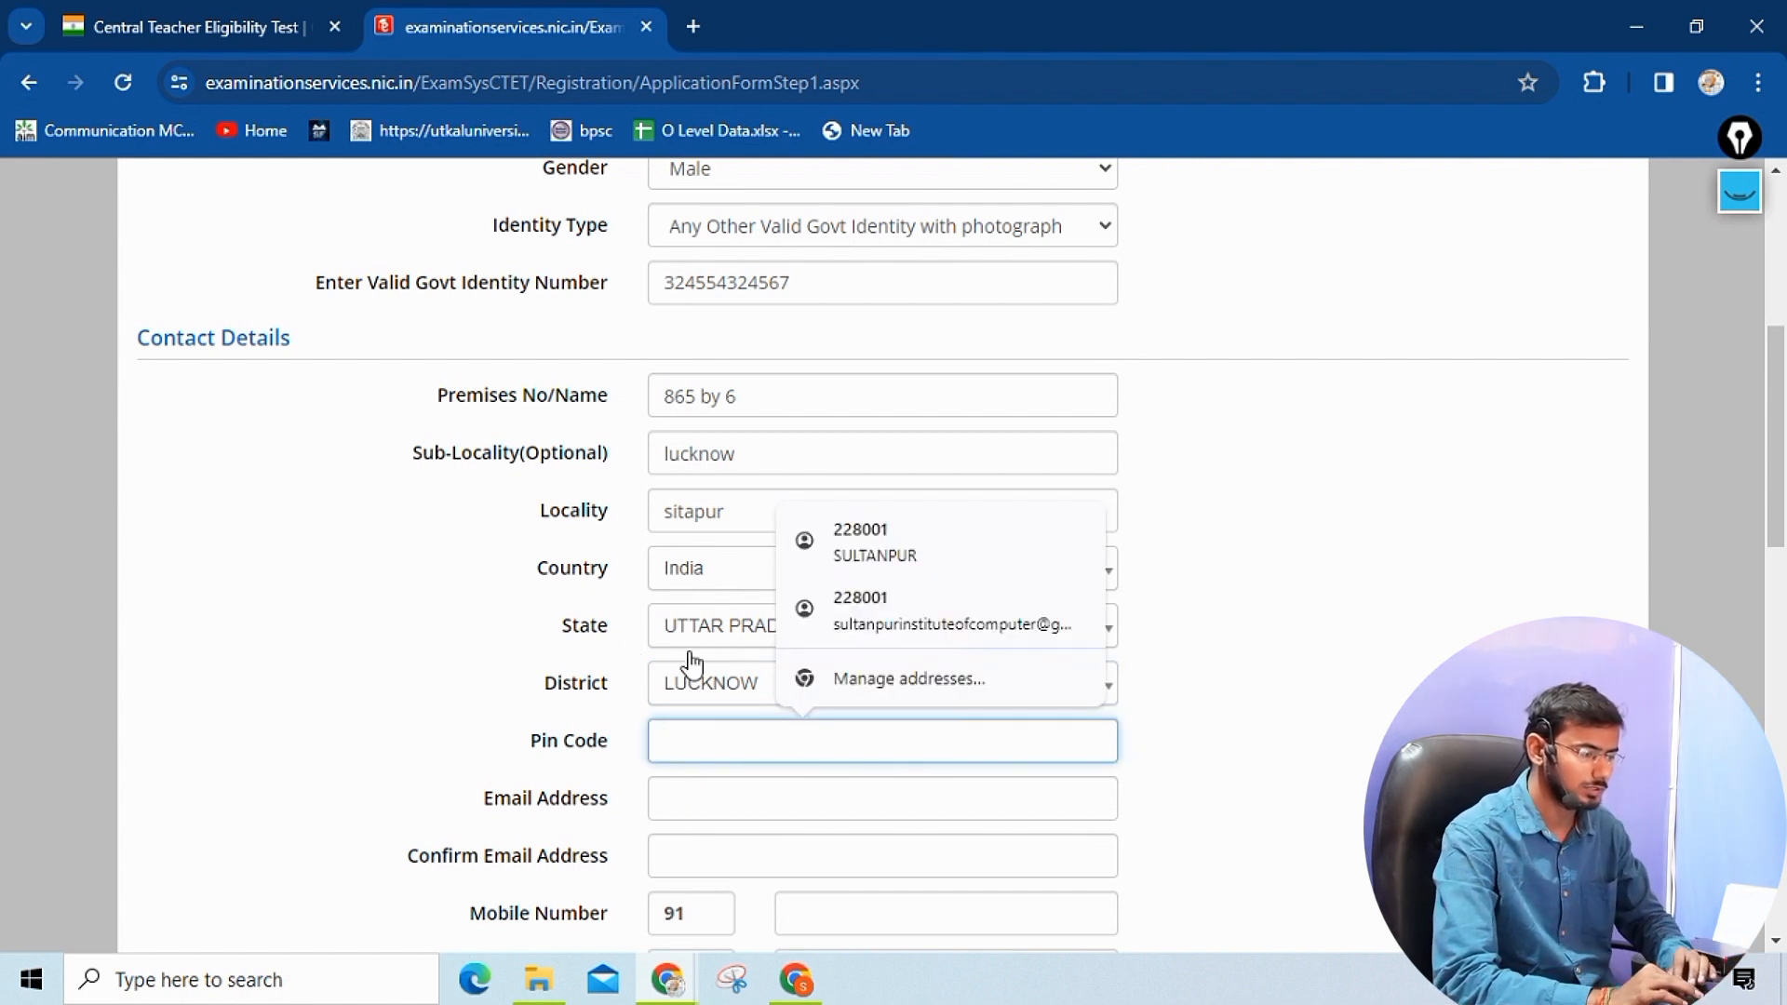
click(740, 684)
text(sul)
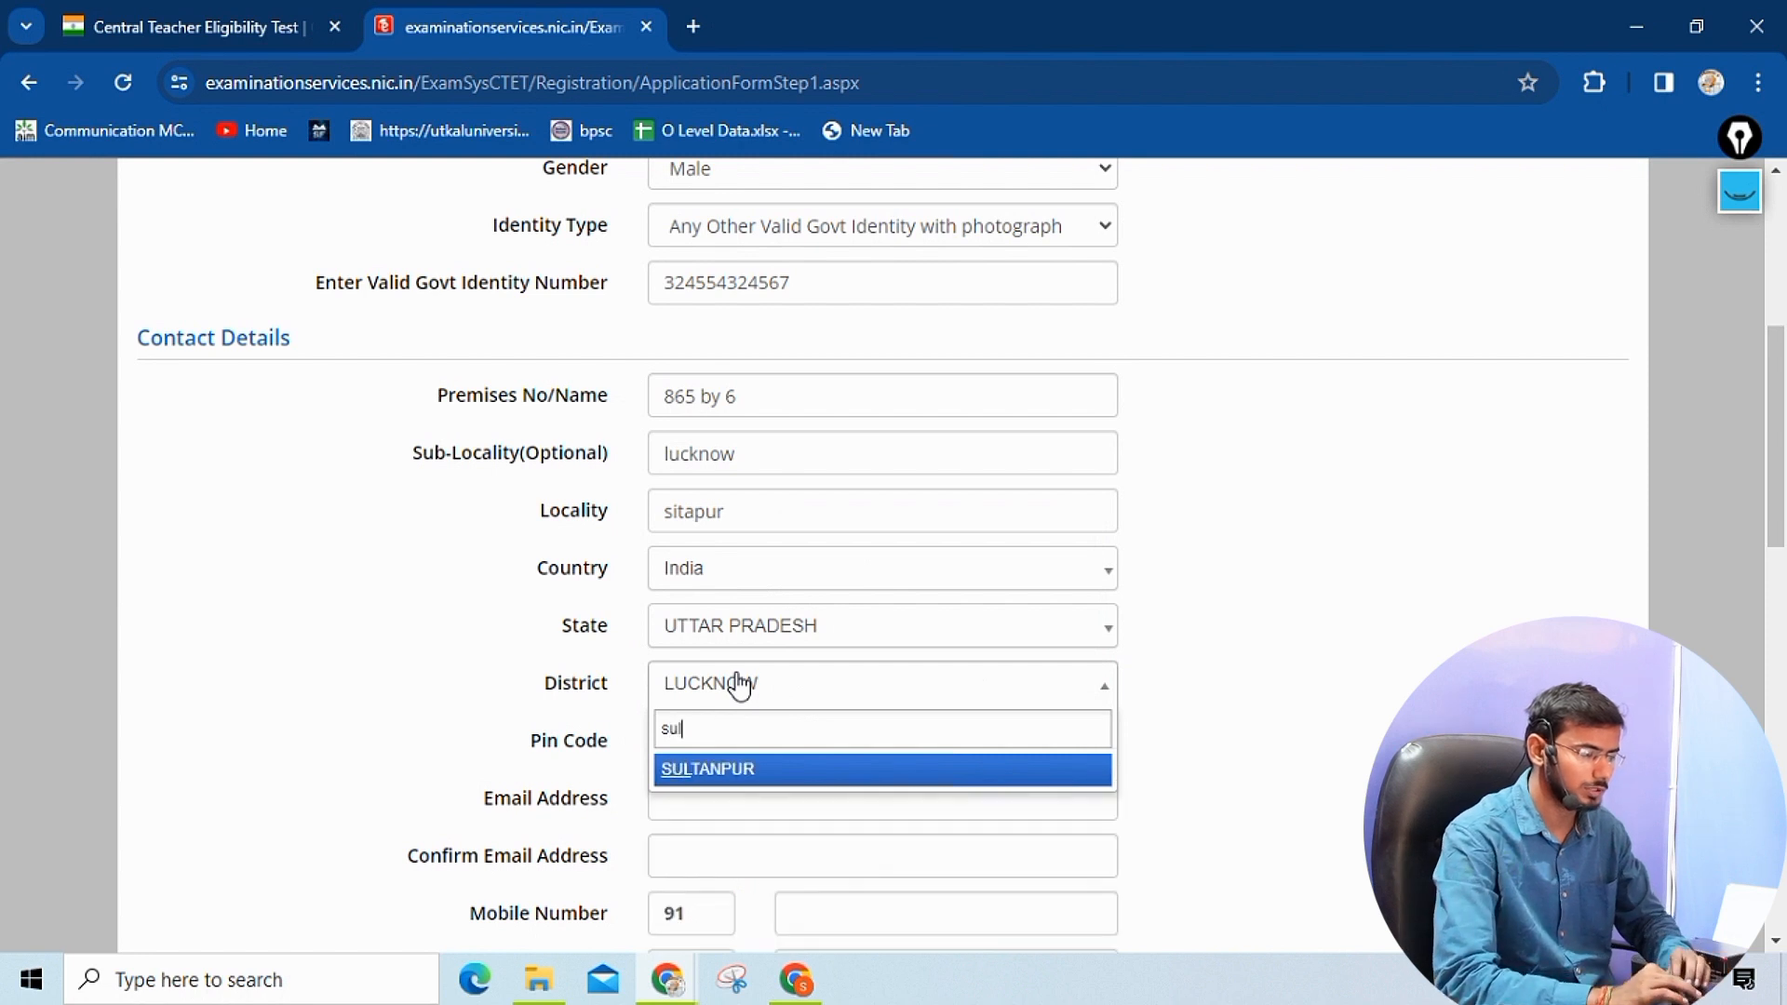
click(709, 769)
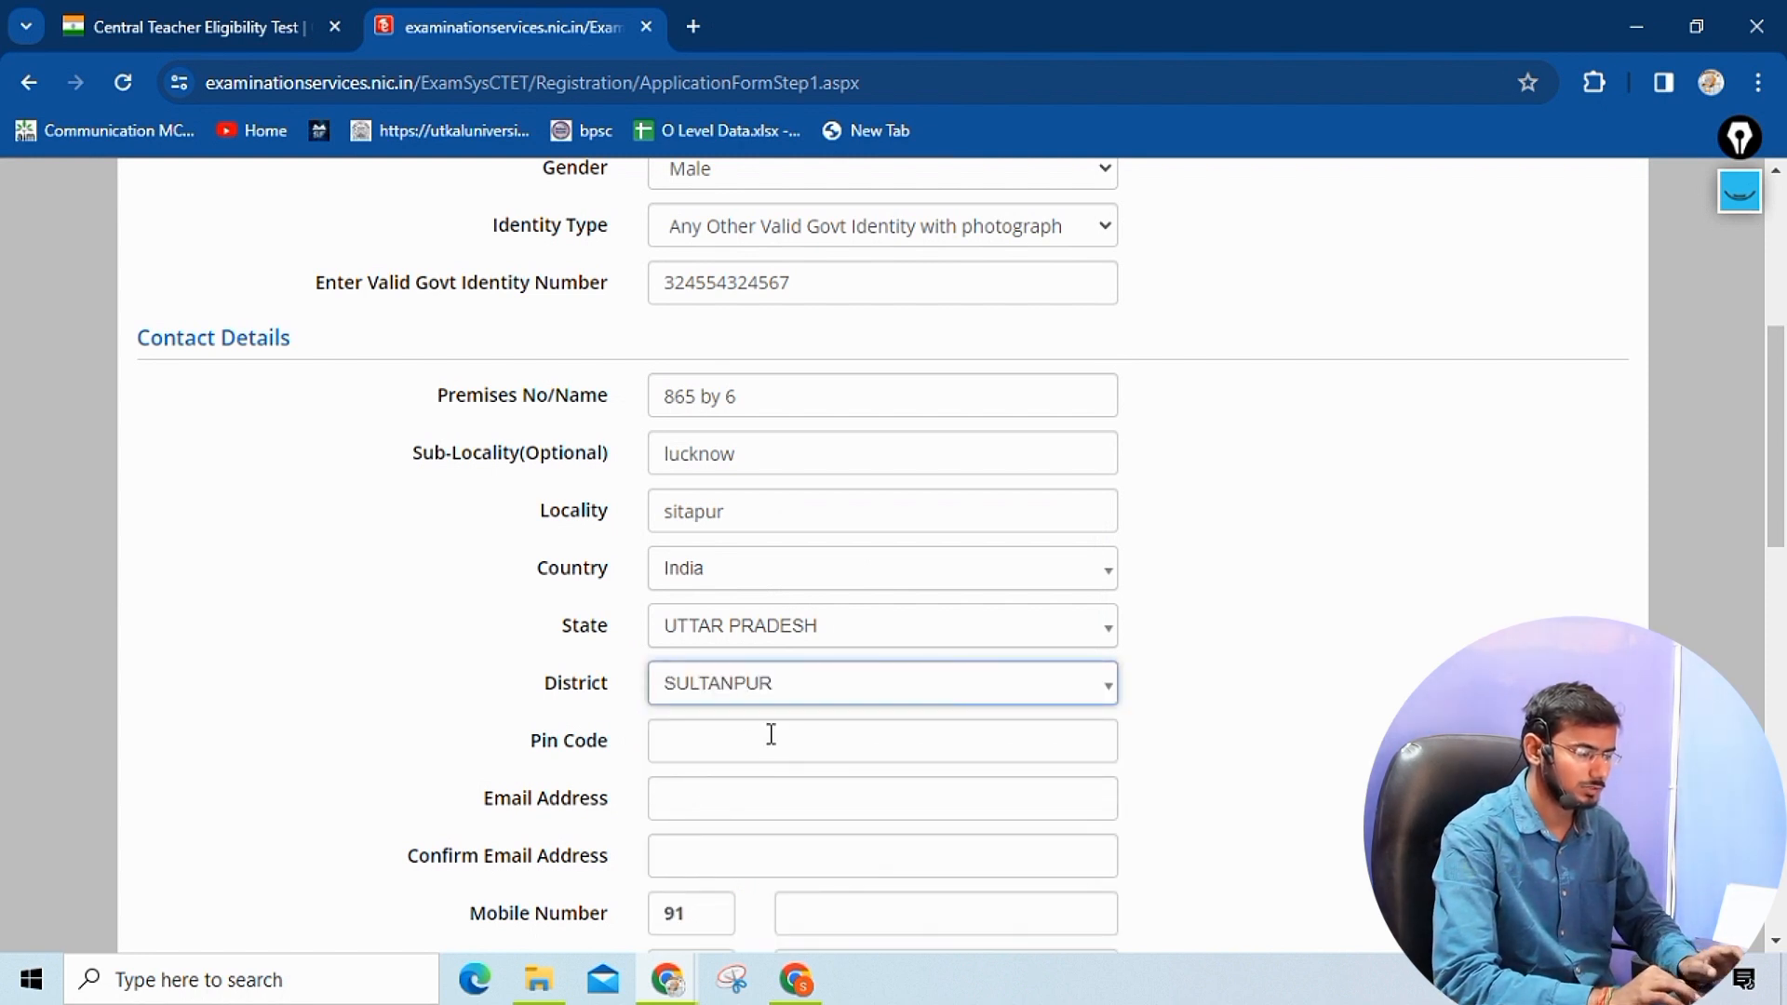
- Enter the pin code, then the candidate's e-mail address in both e-mail fields
click(741, 742)
text(229)
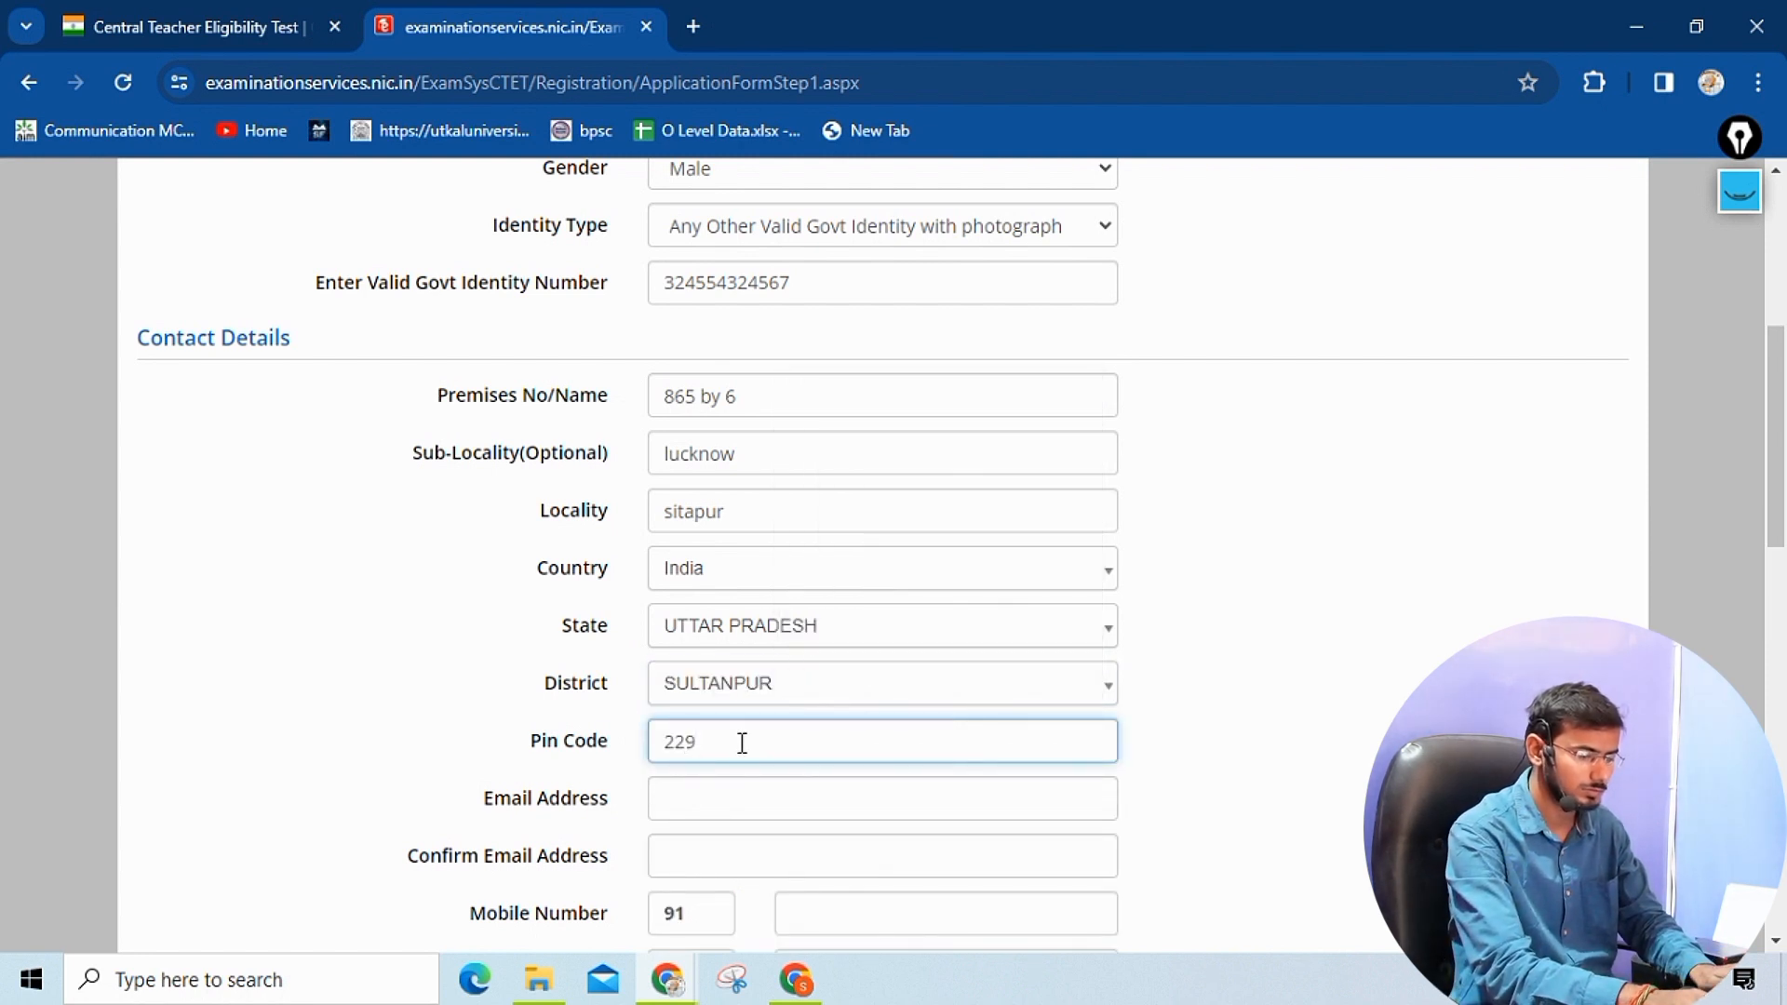
key(BackSpace)
text(8001)
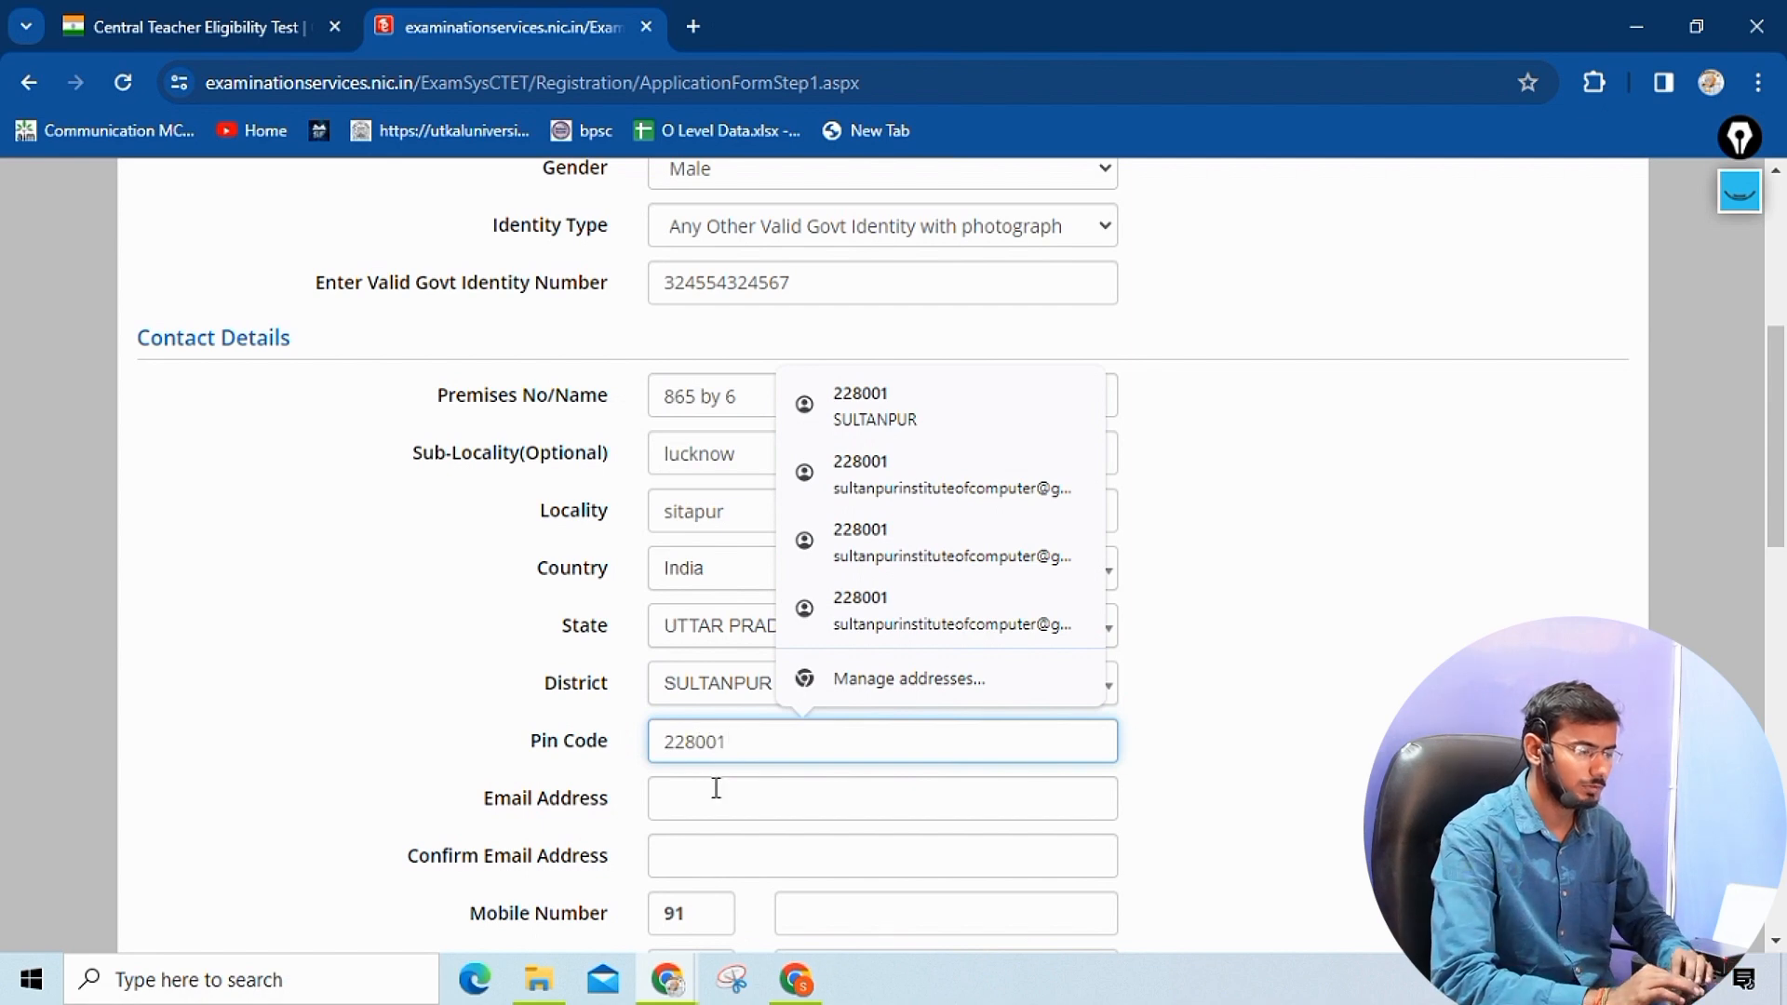
scroll(1780, 510, down, 2)
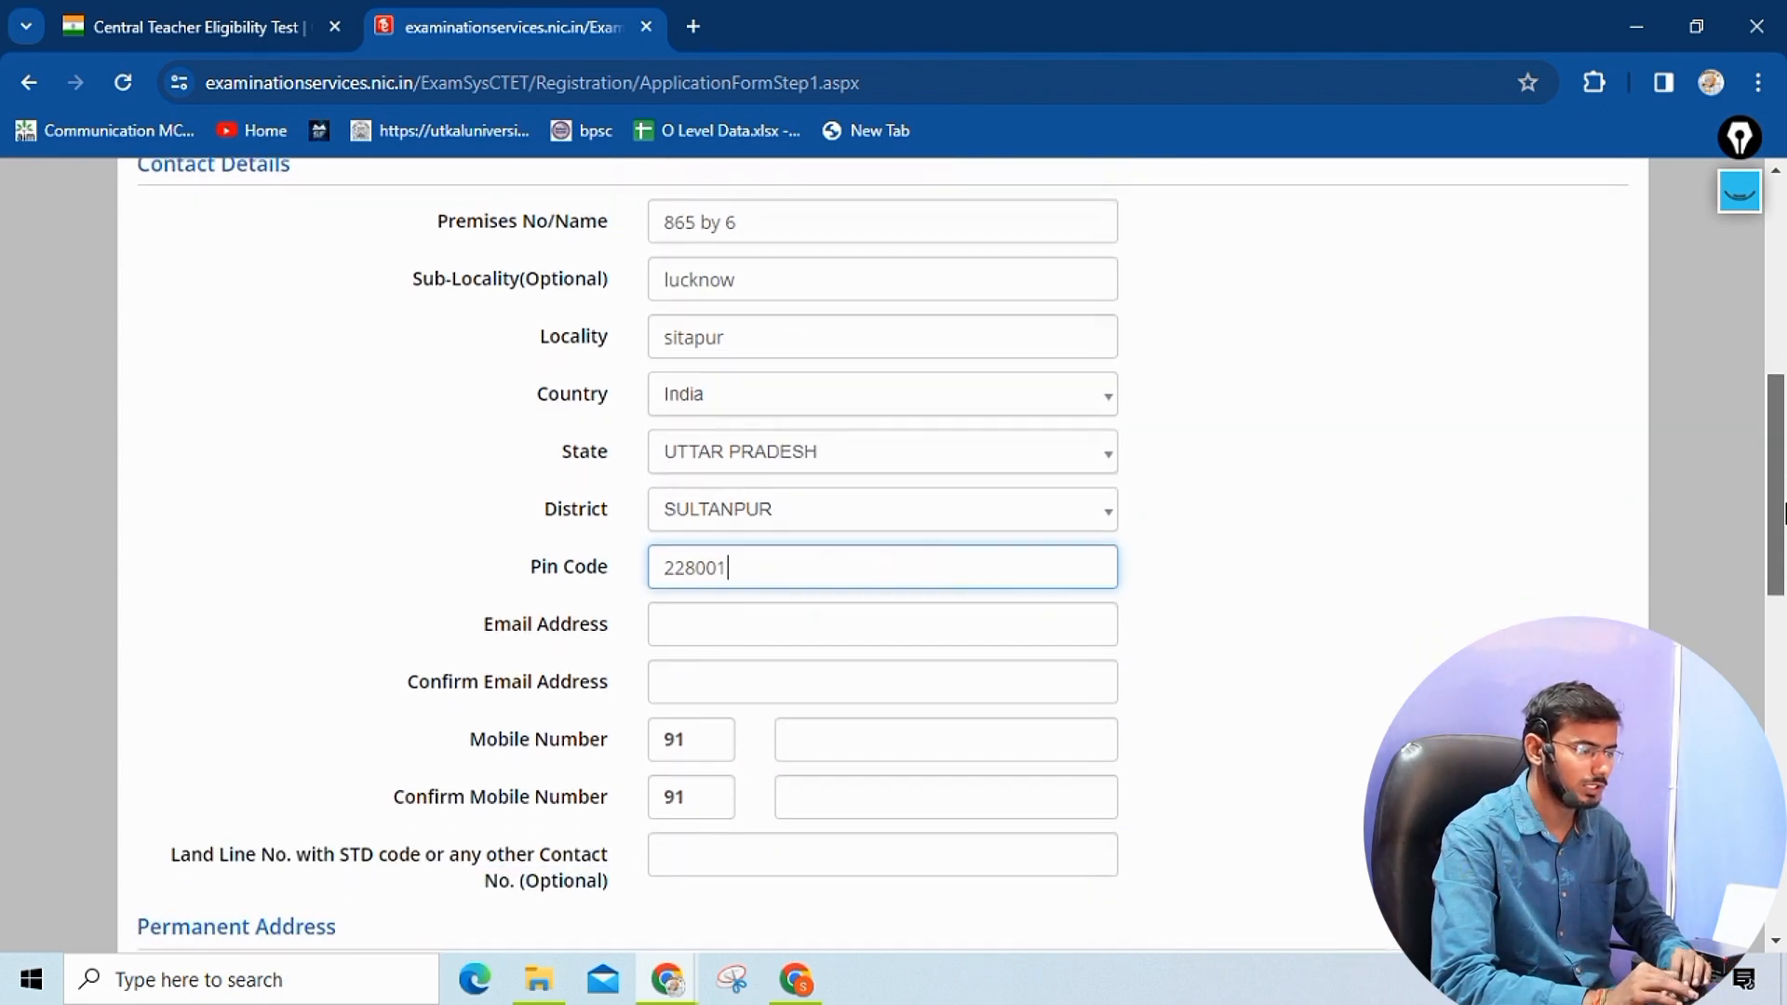
click(762, 586)
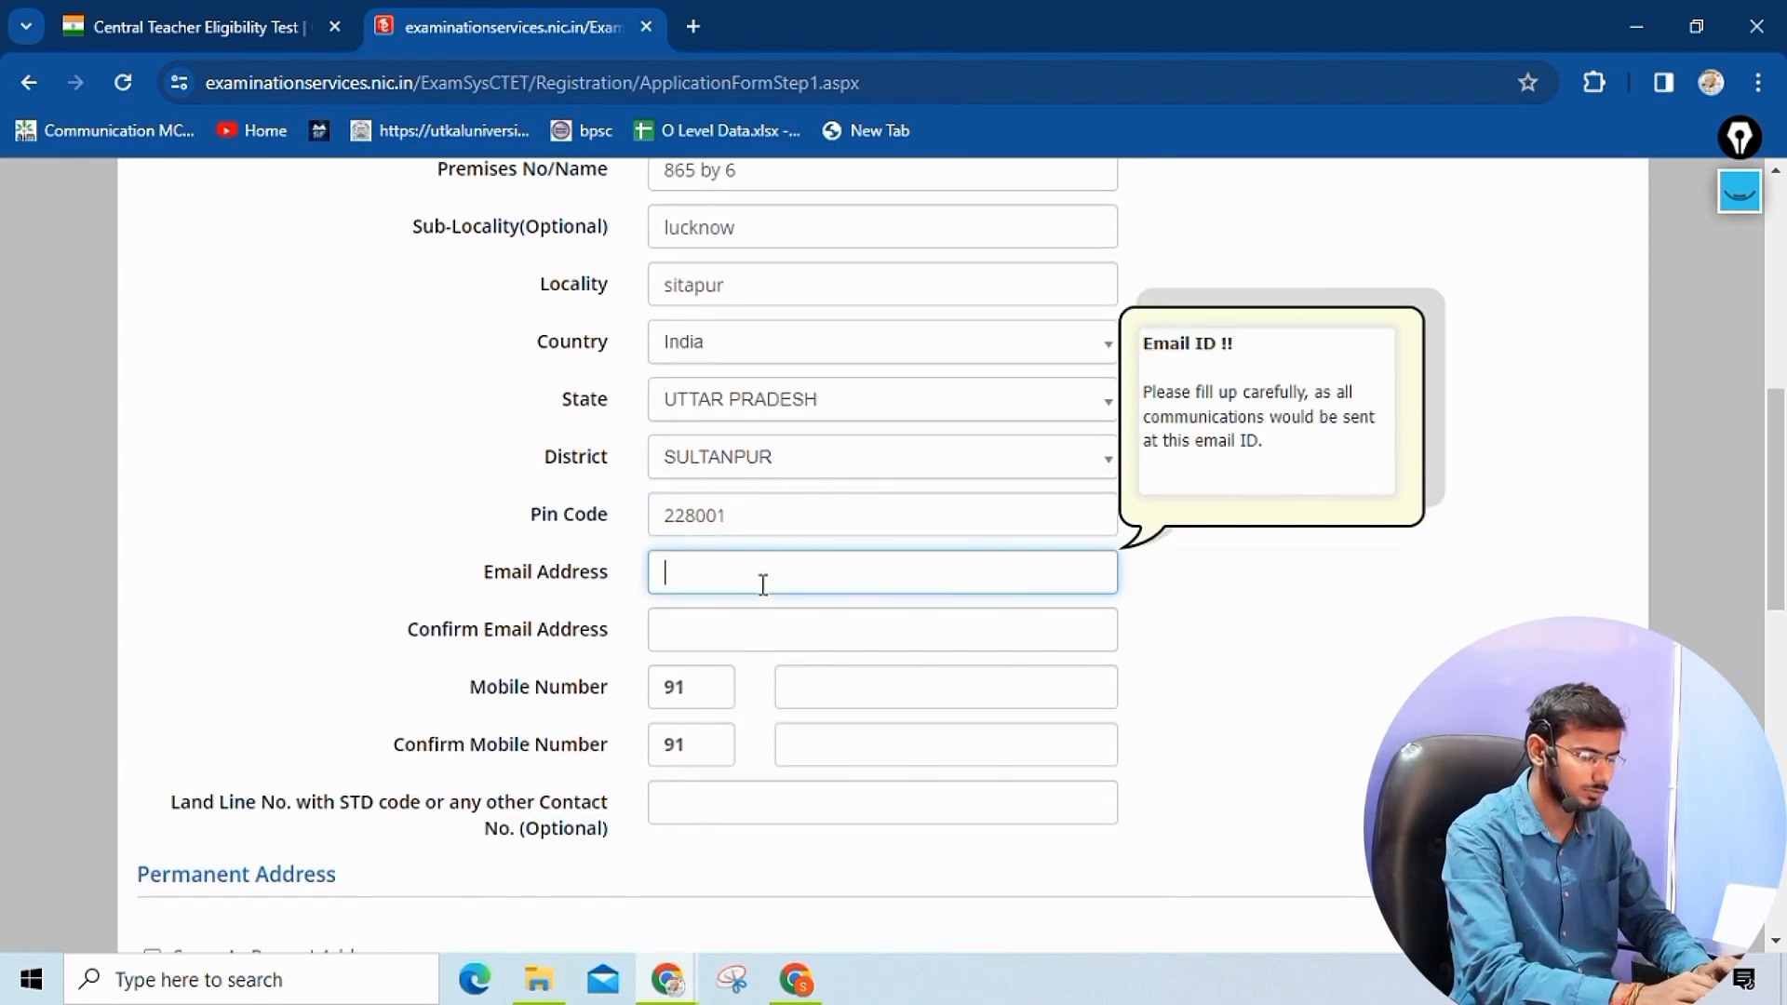
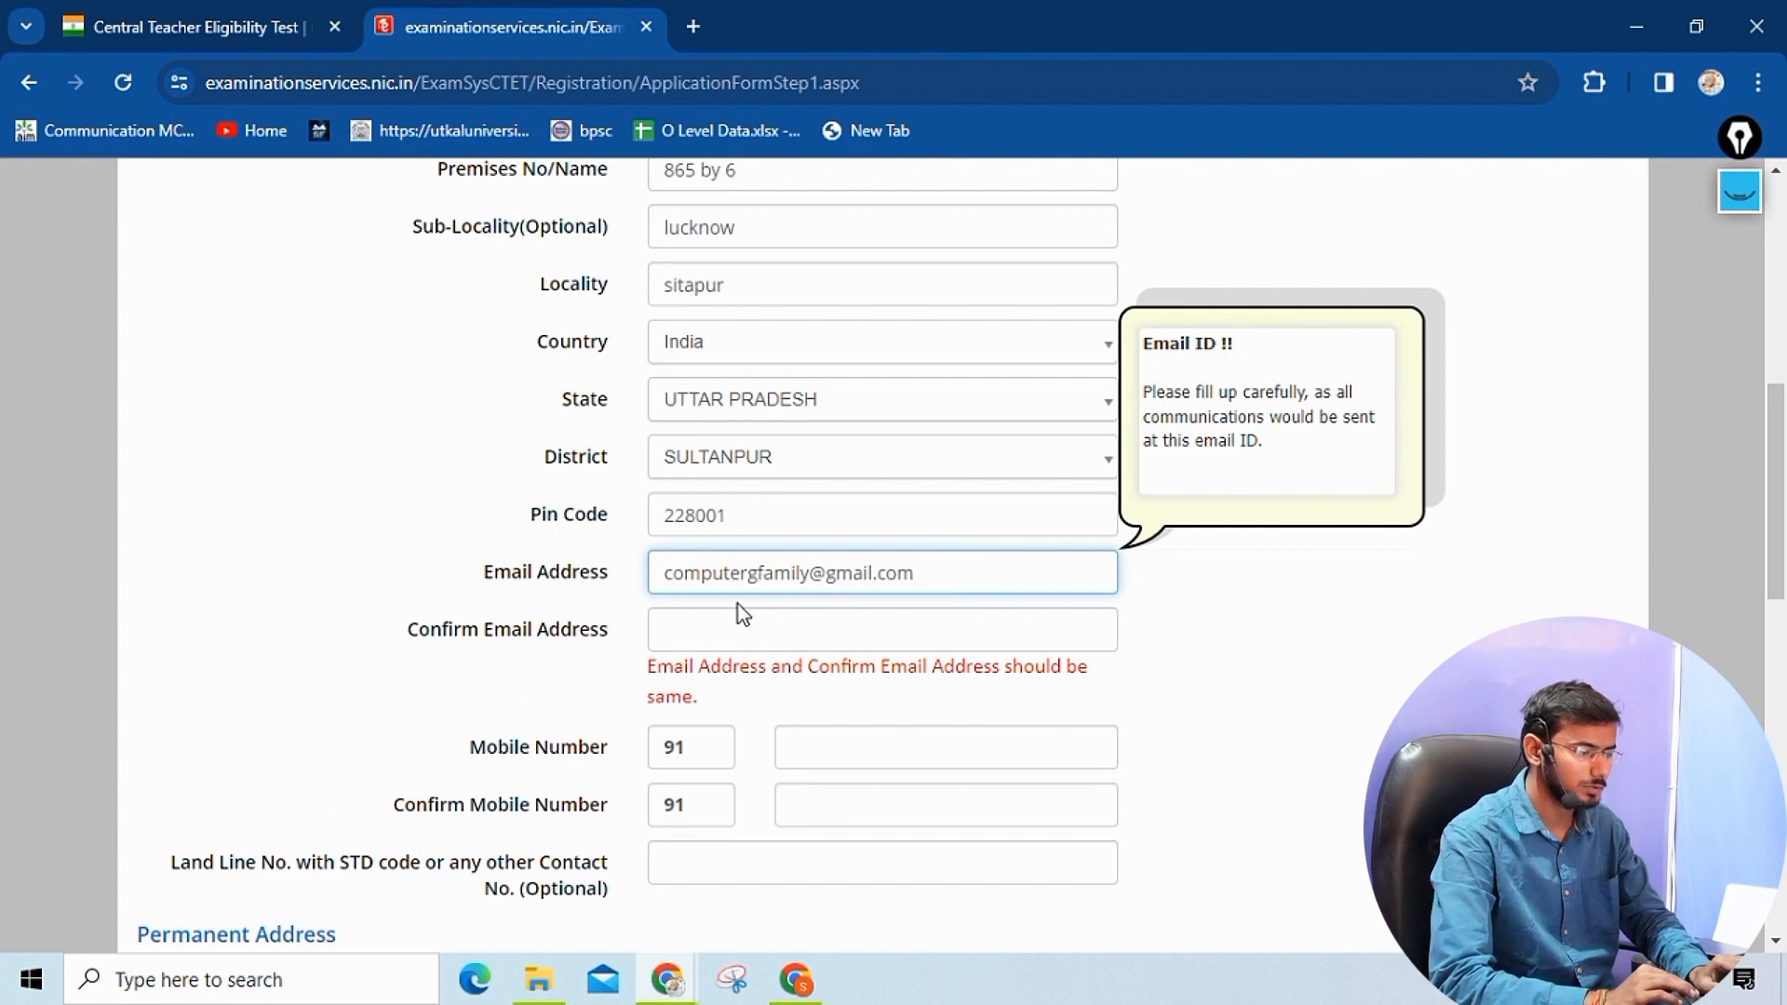
click(722, 627)
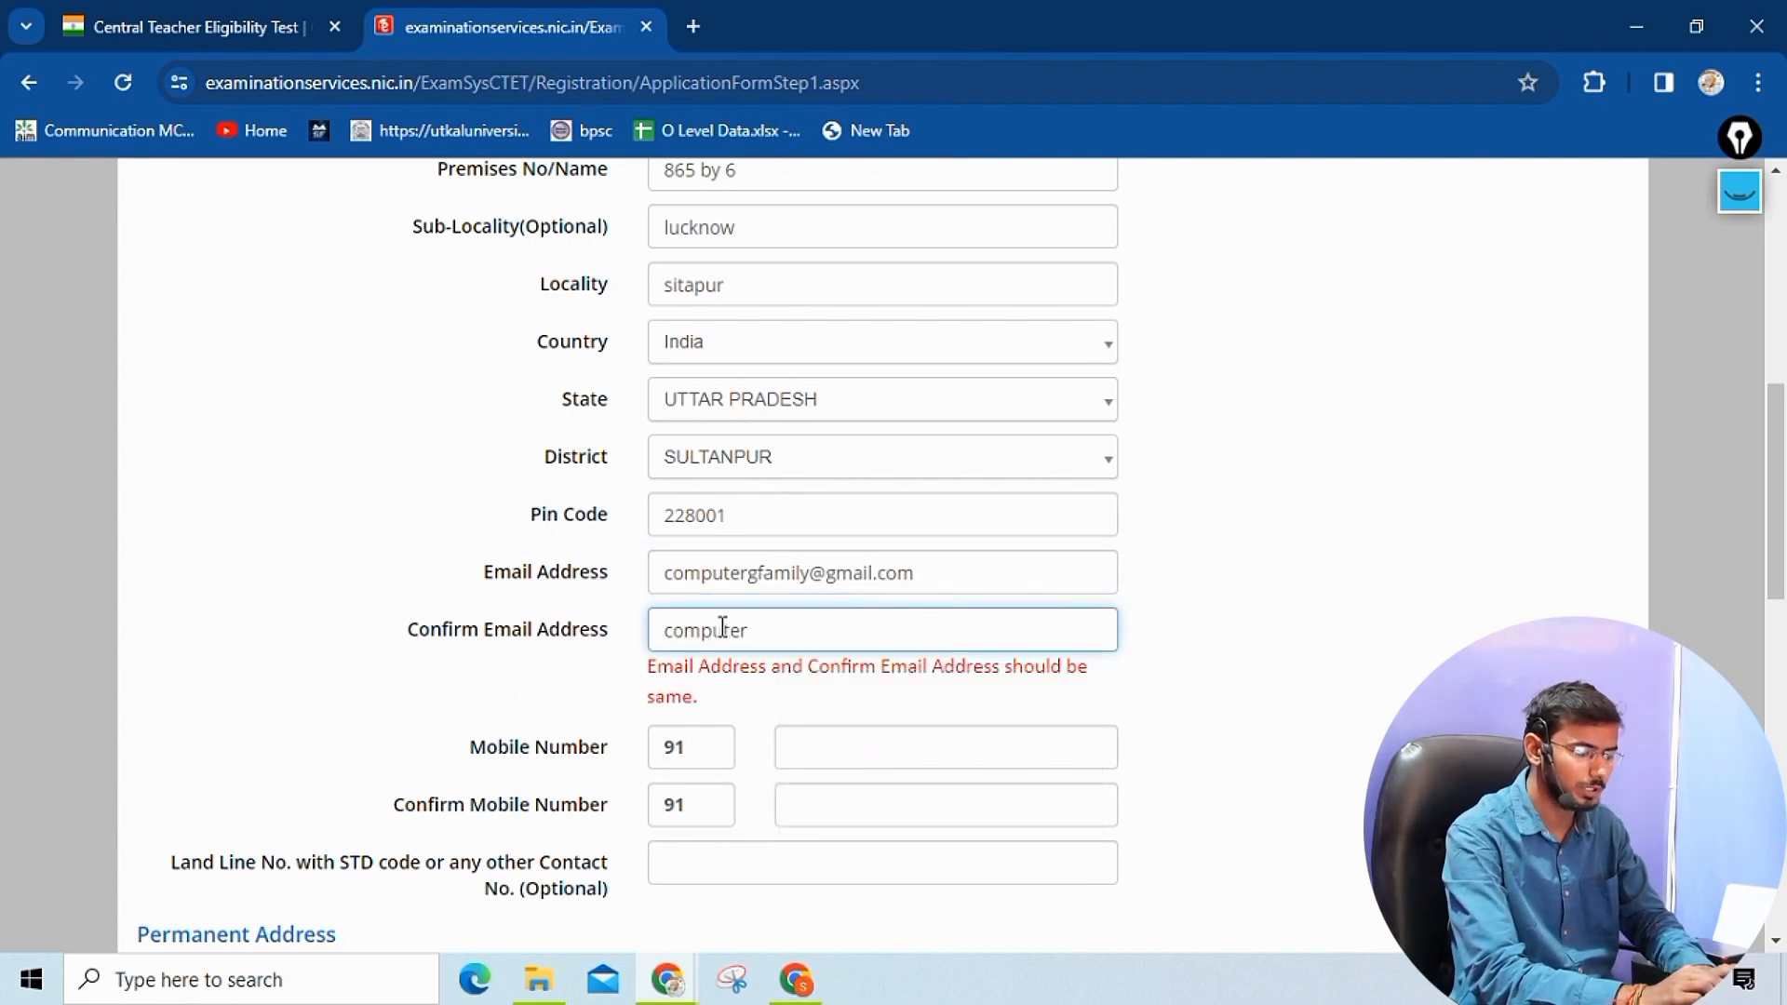
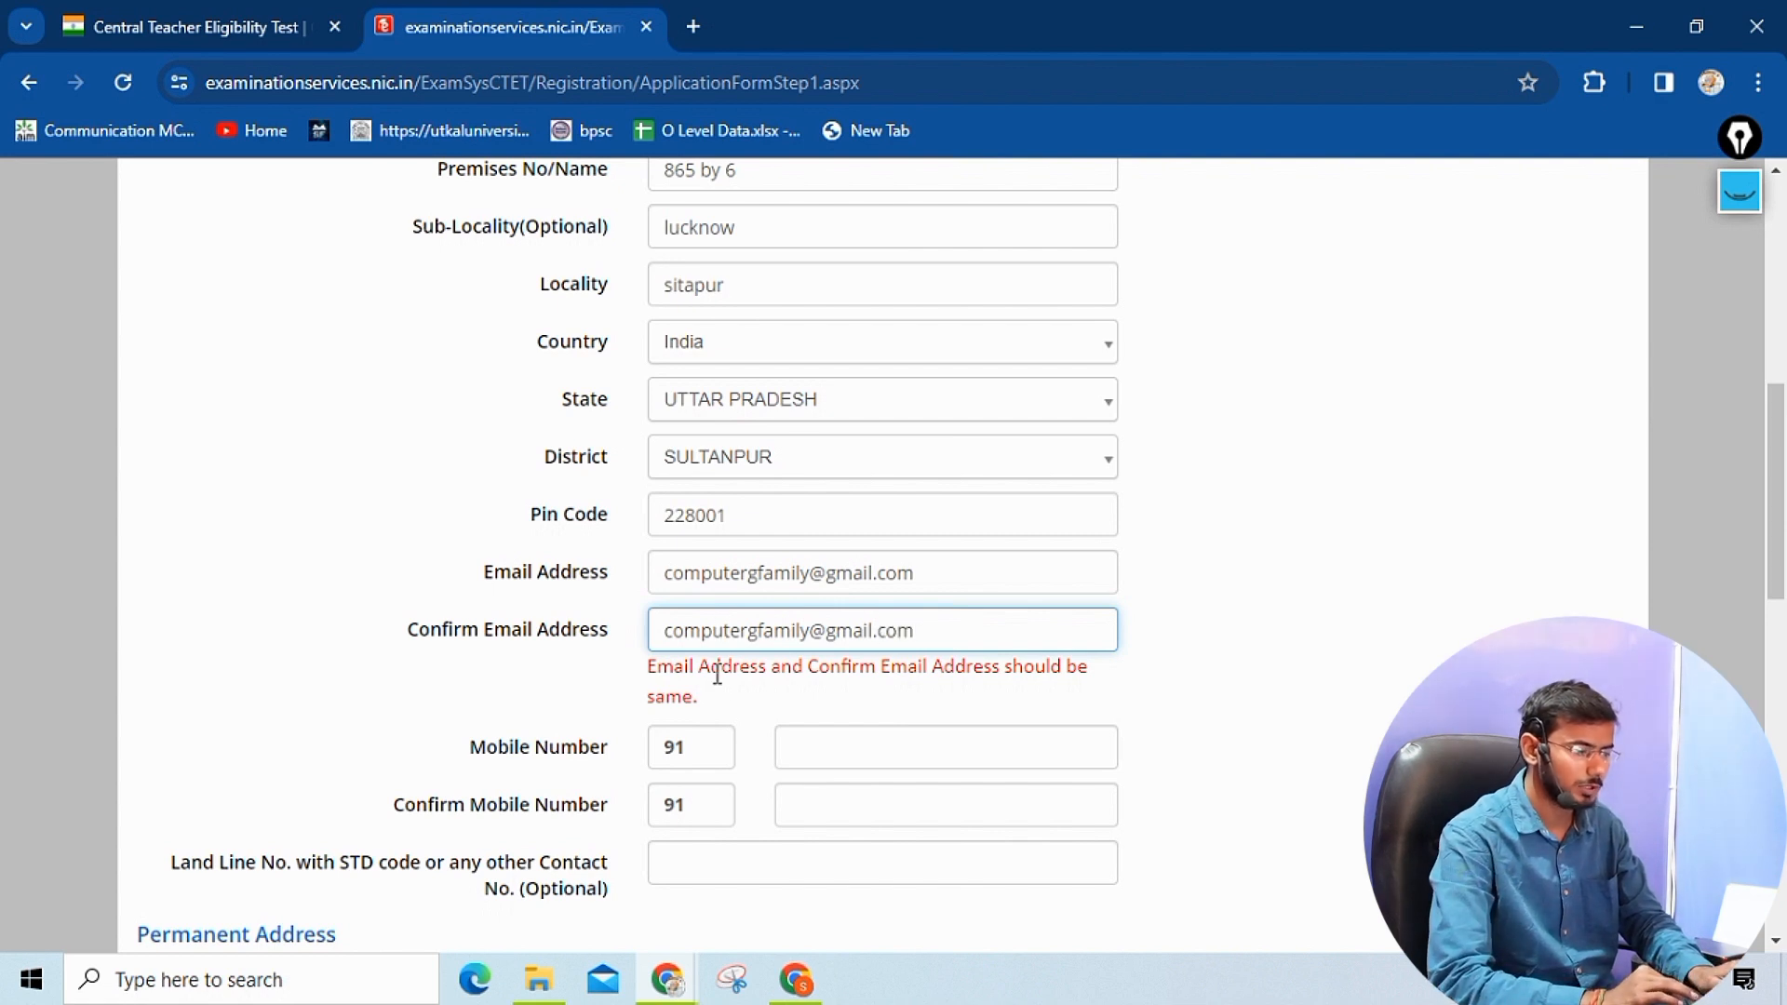
- Enter and confirm the mobile number, then scroll to the Permanent Address section
click(864, 728)
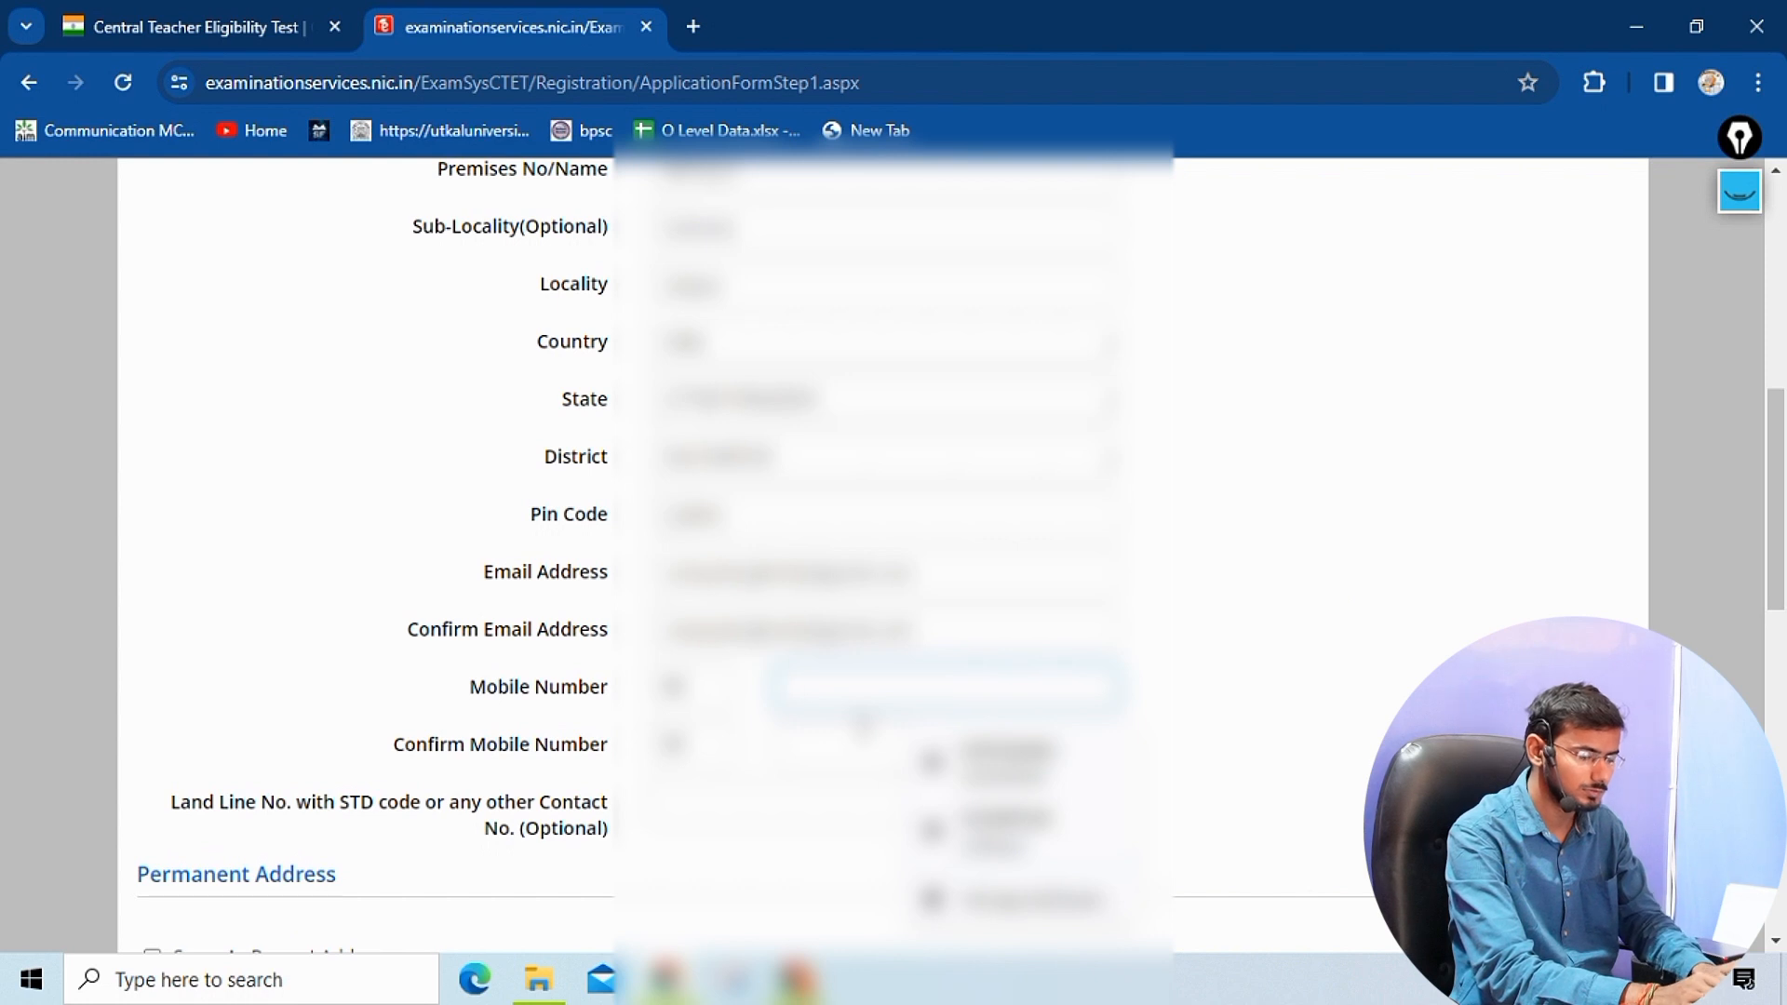
text(9)
text(000)
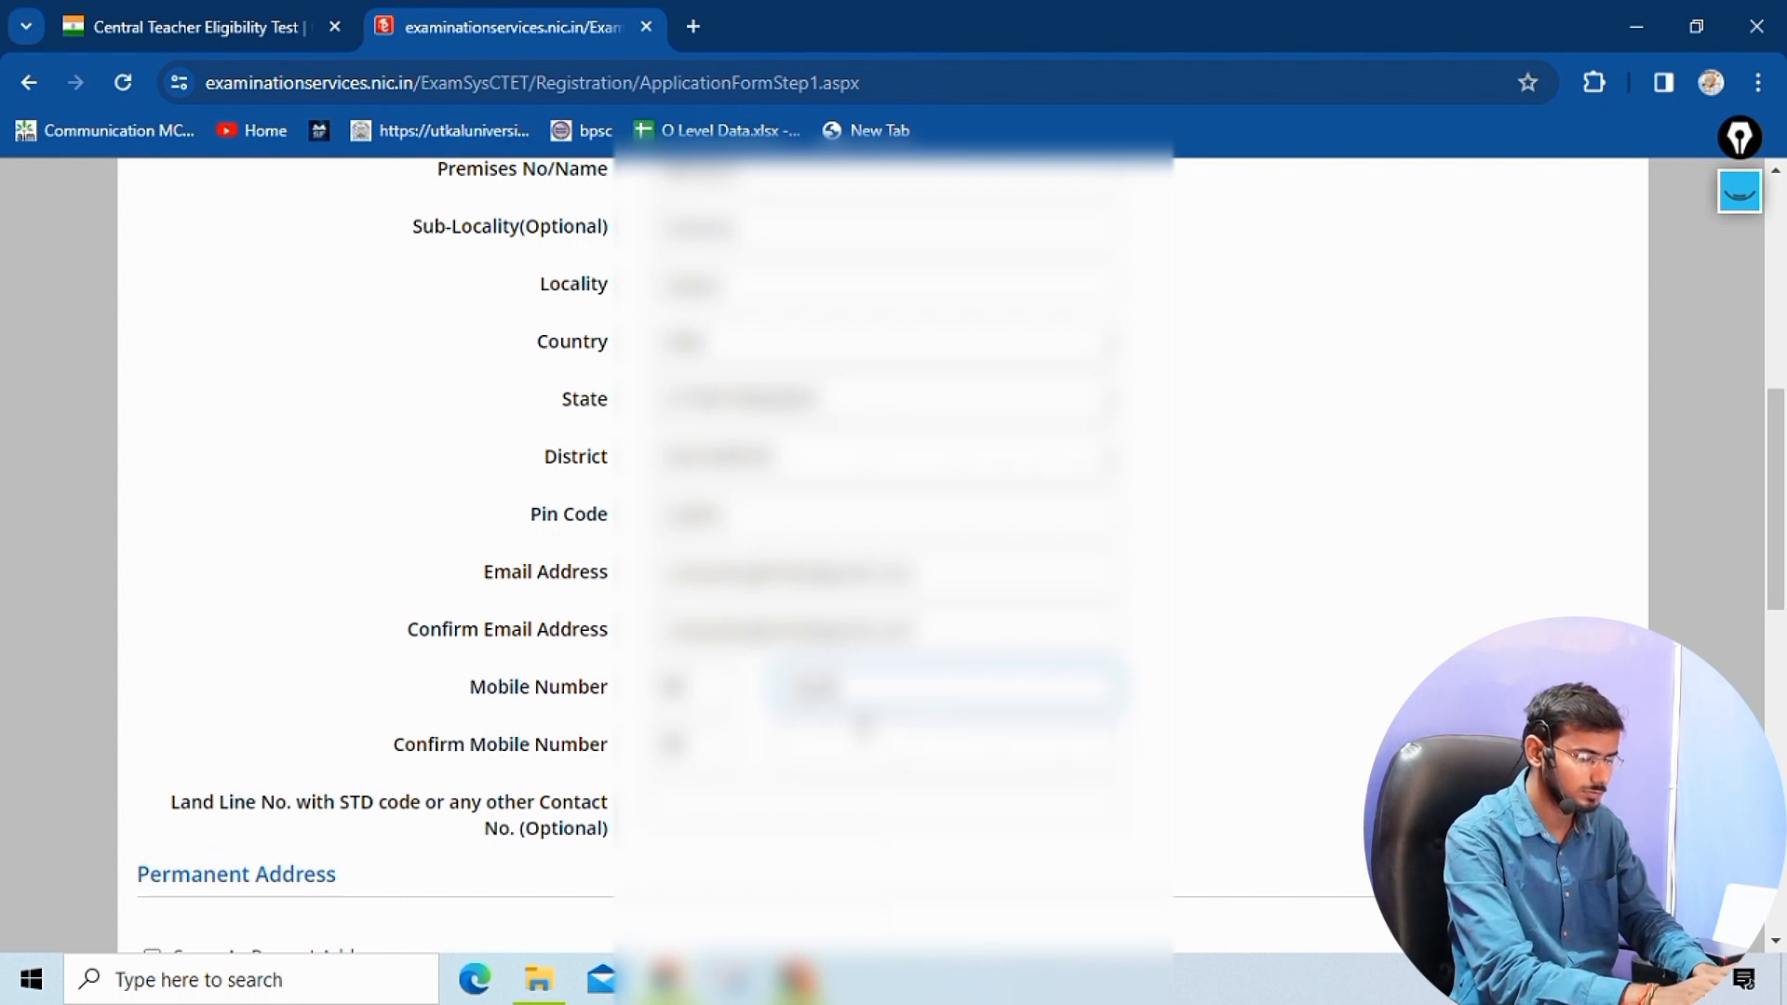
text(000000)
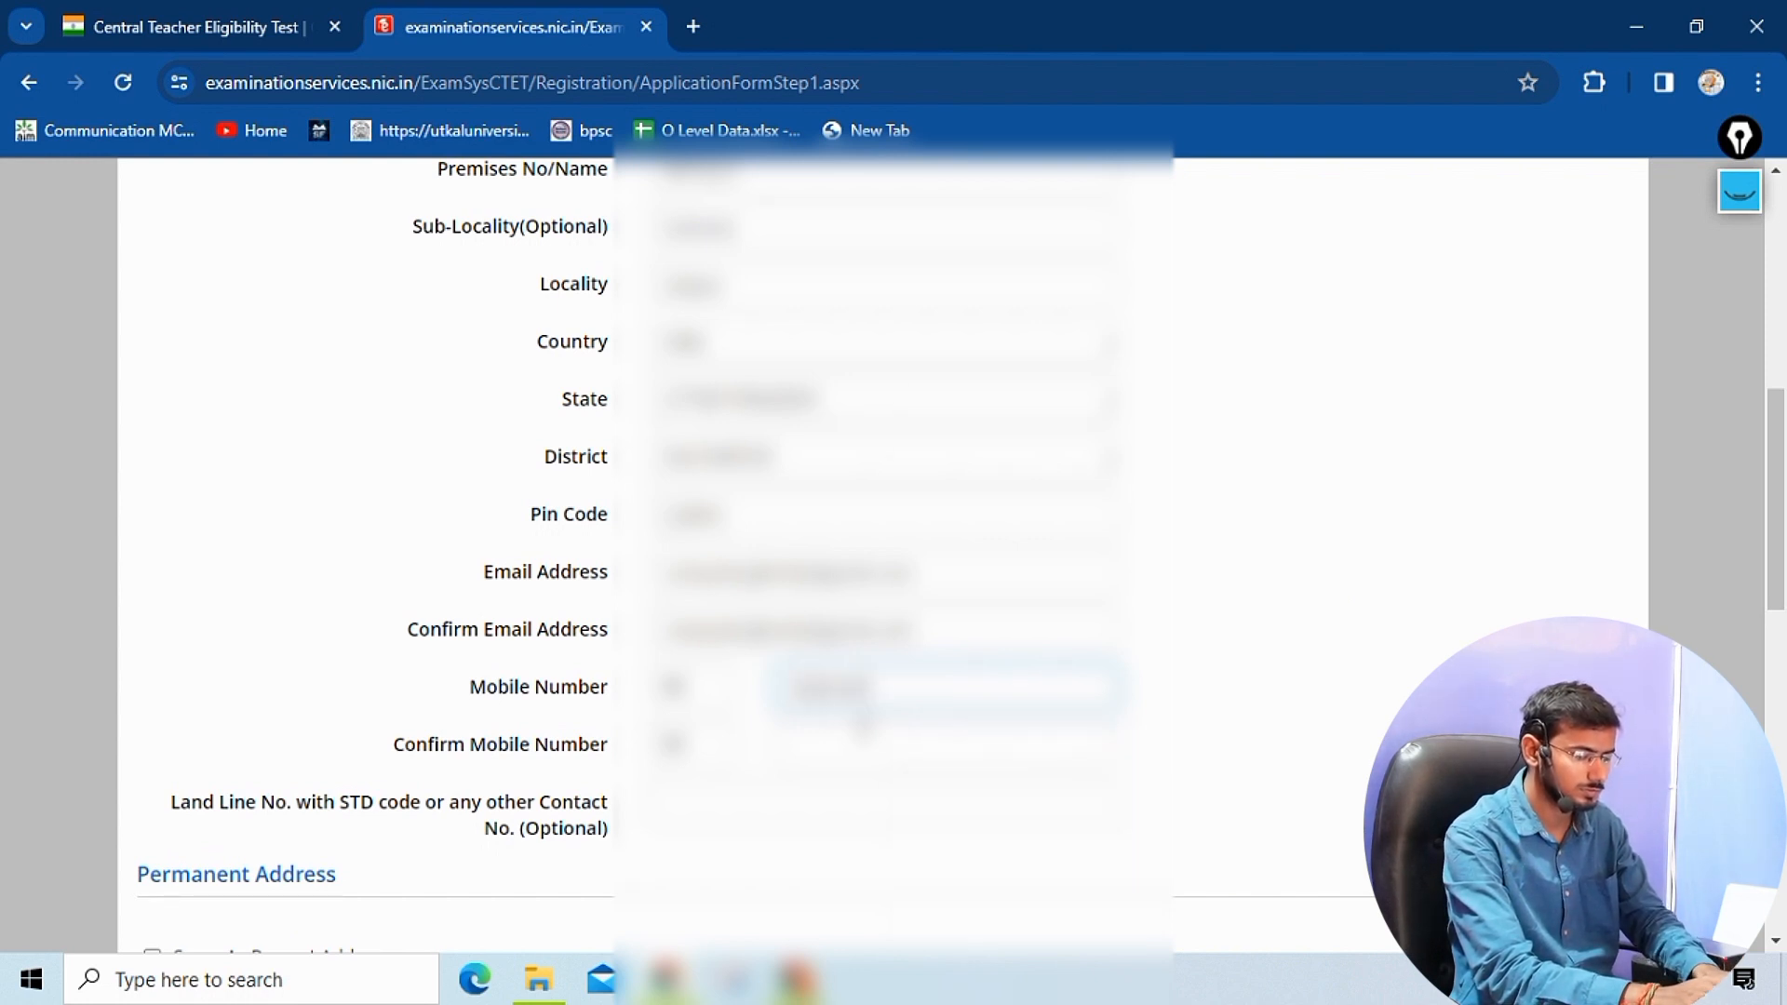
text(00)
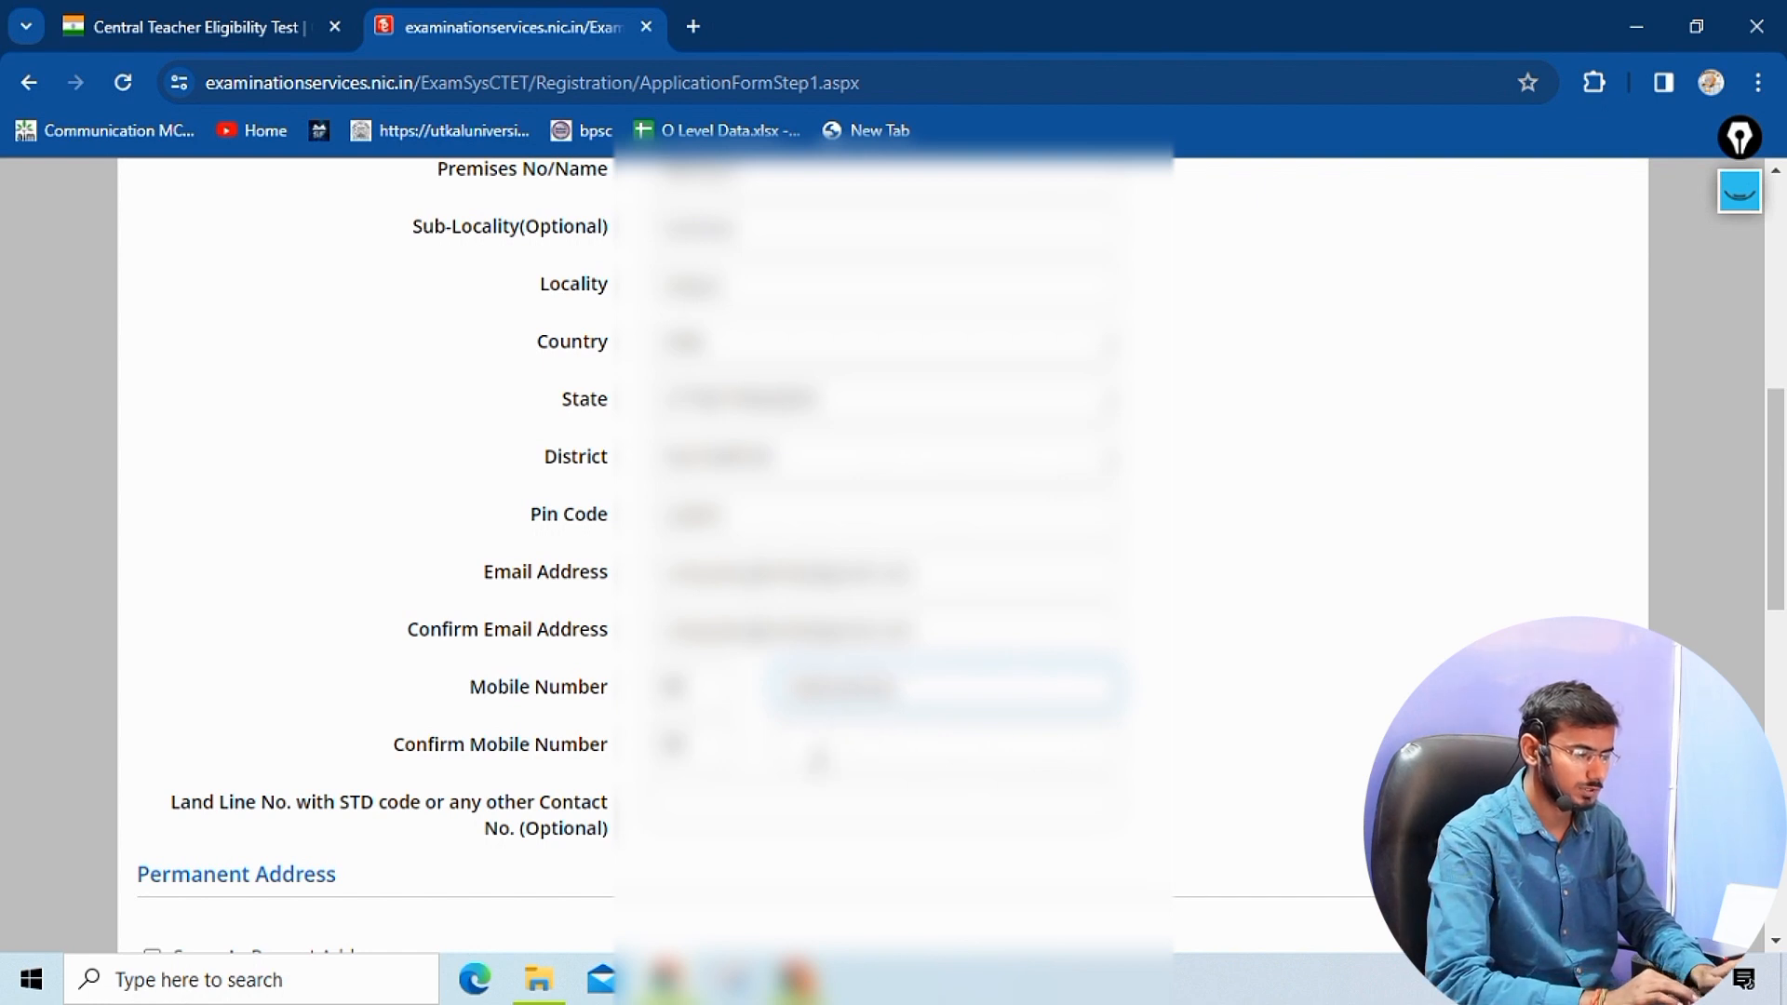
click(819, 755)
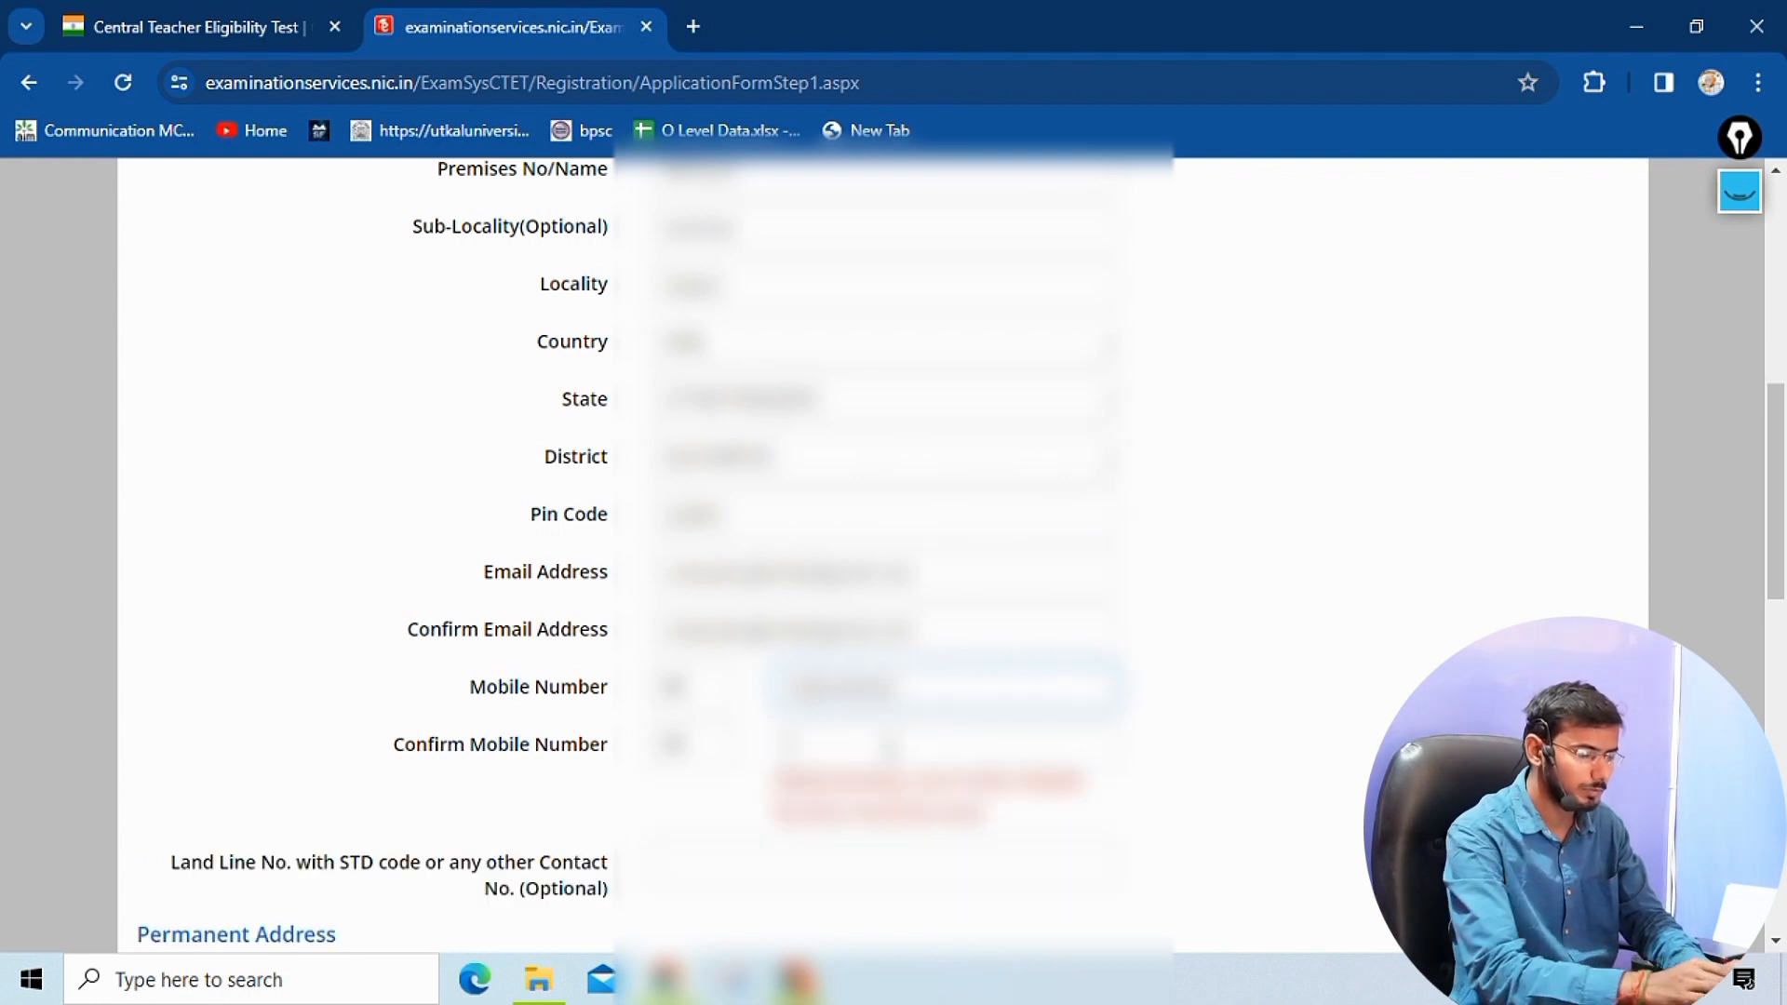
click(891, 749)
text(000000)
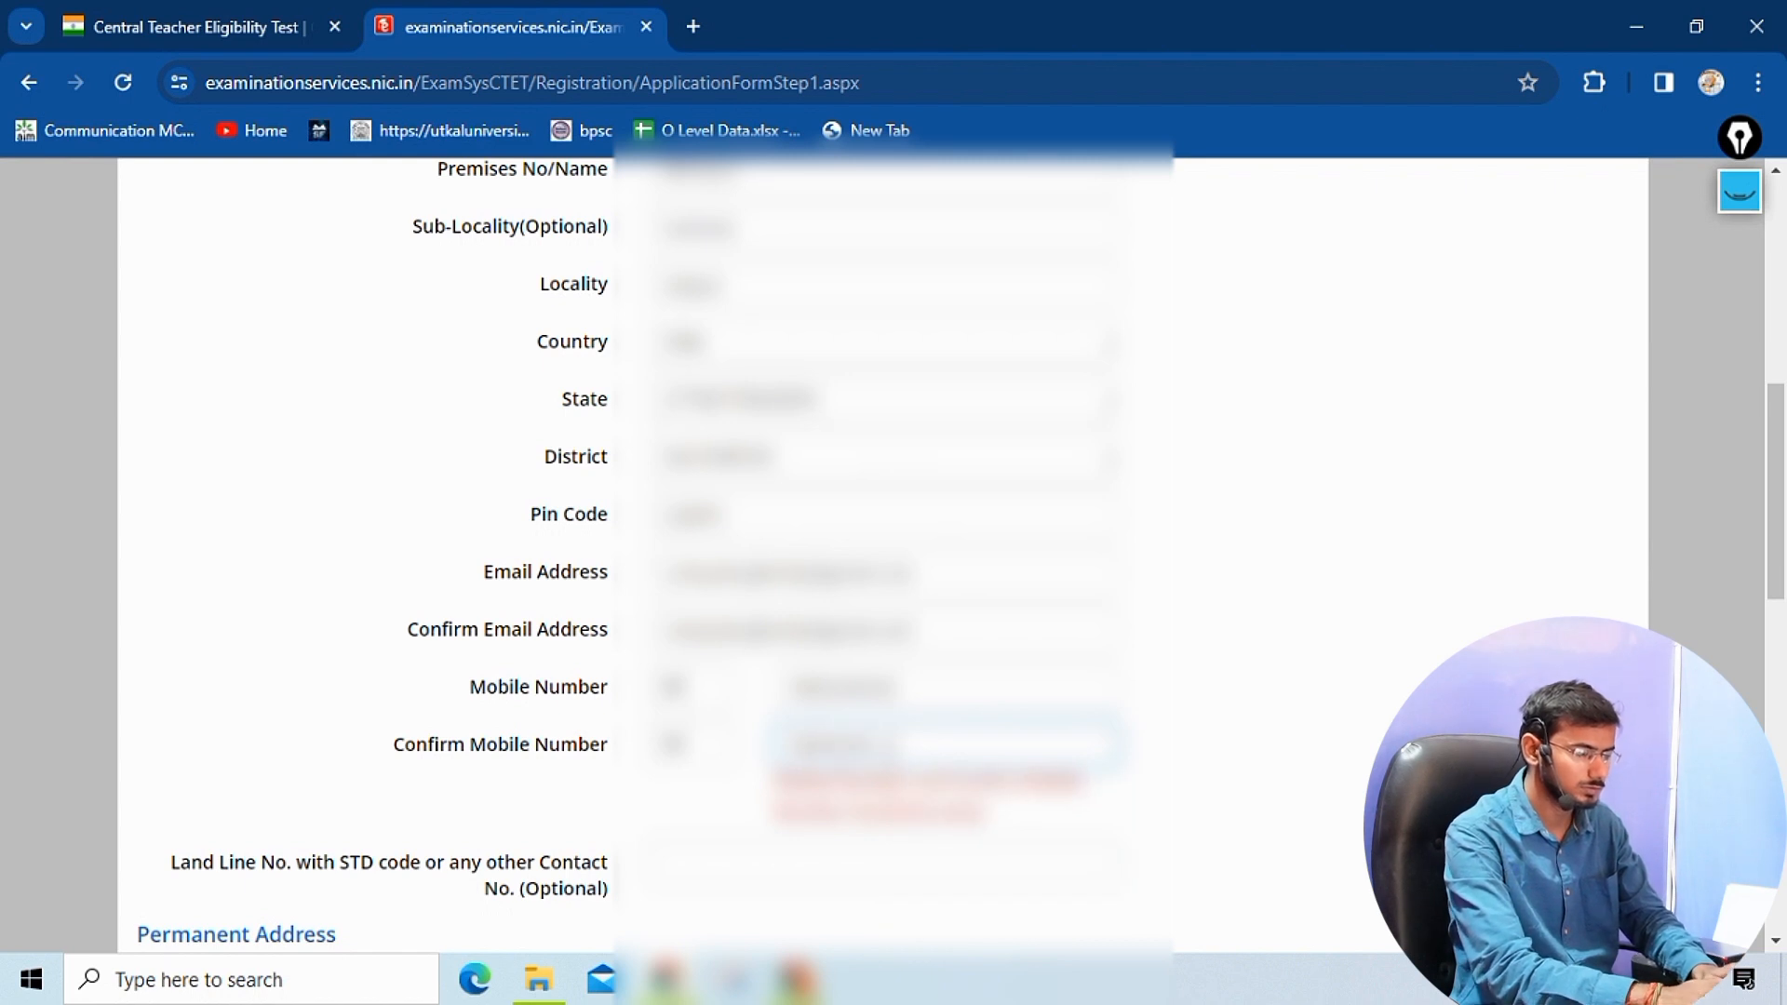
text(0000)
click(593, 798)
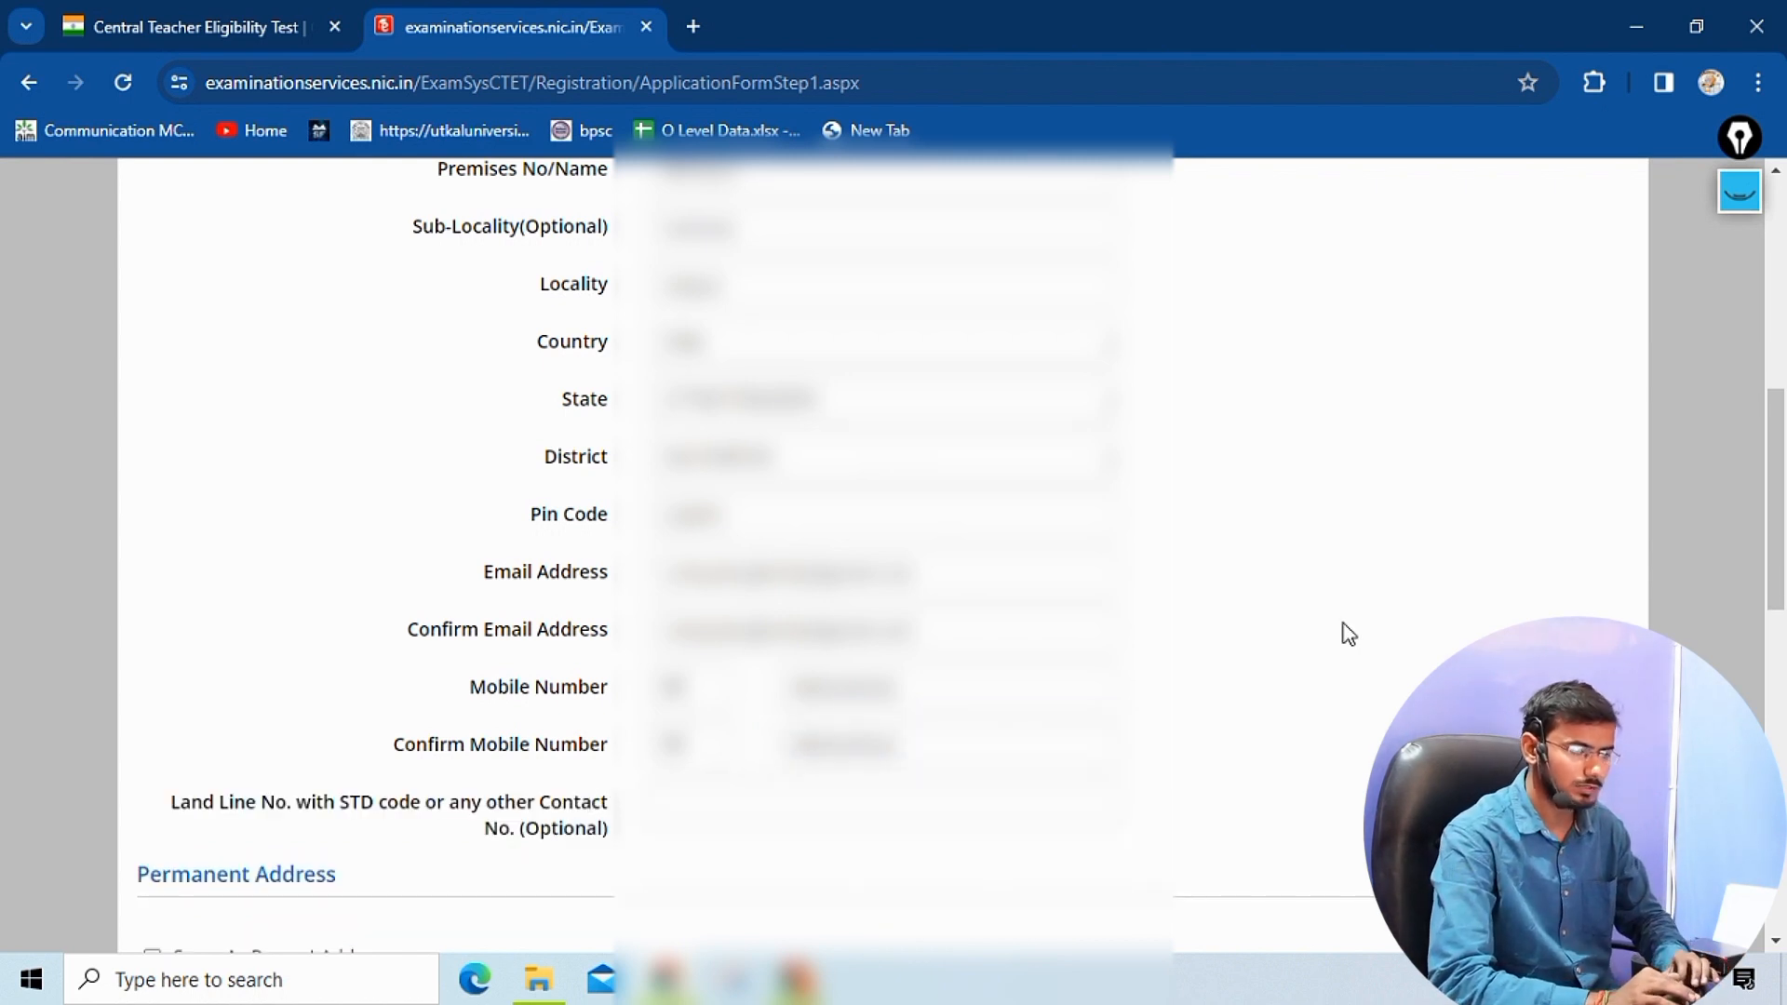
drag(1778, 418, 1778, 585)
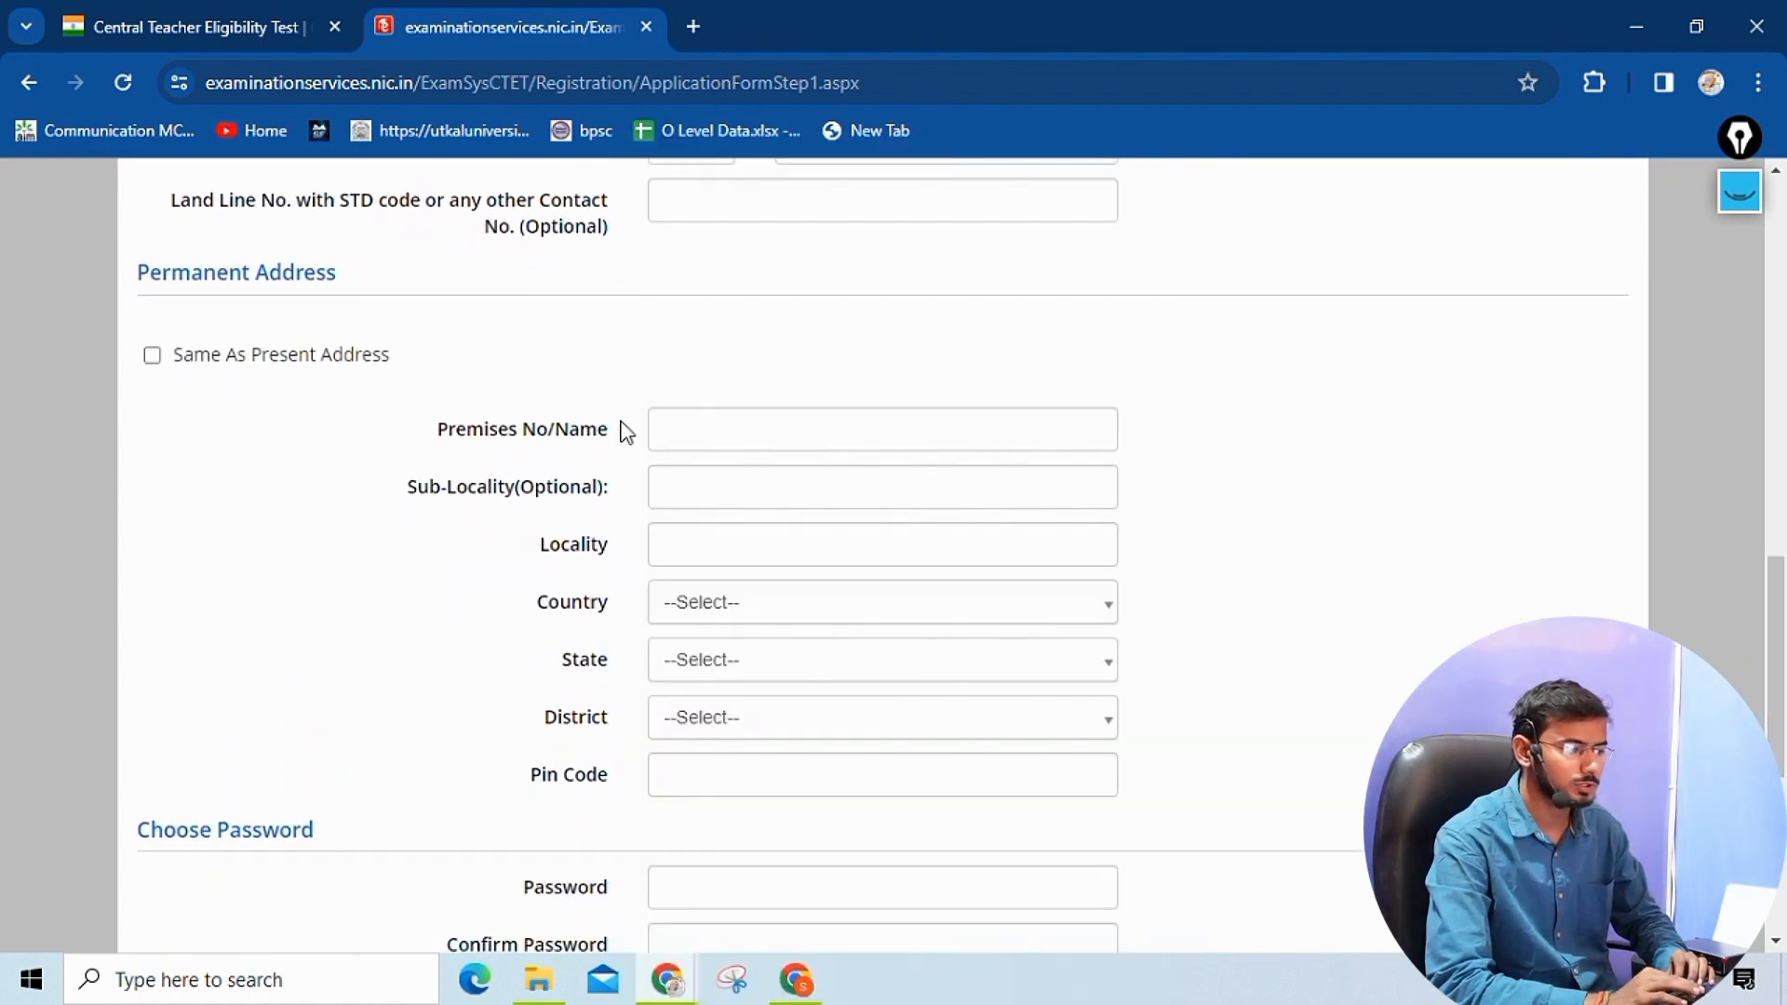
- Copy the present address as permanent and set the password and first-school security question
click(153, 356)
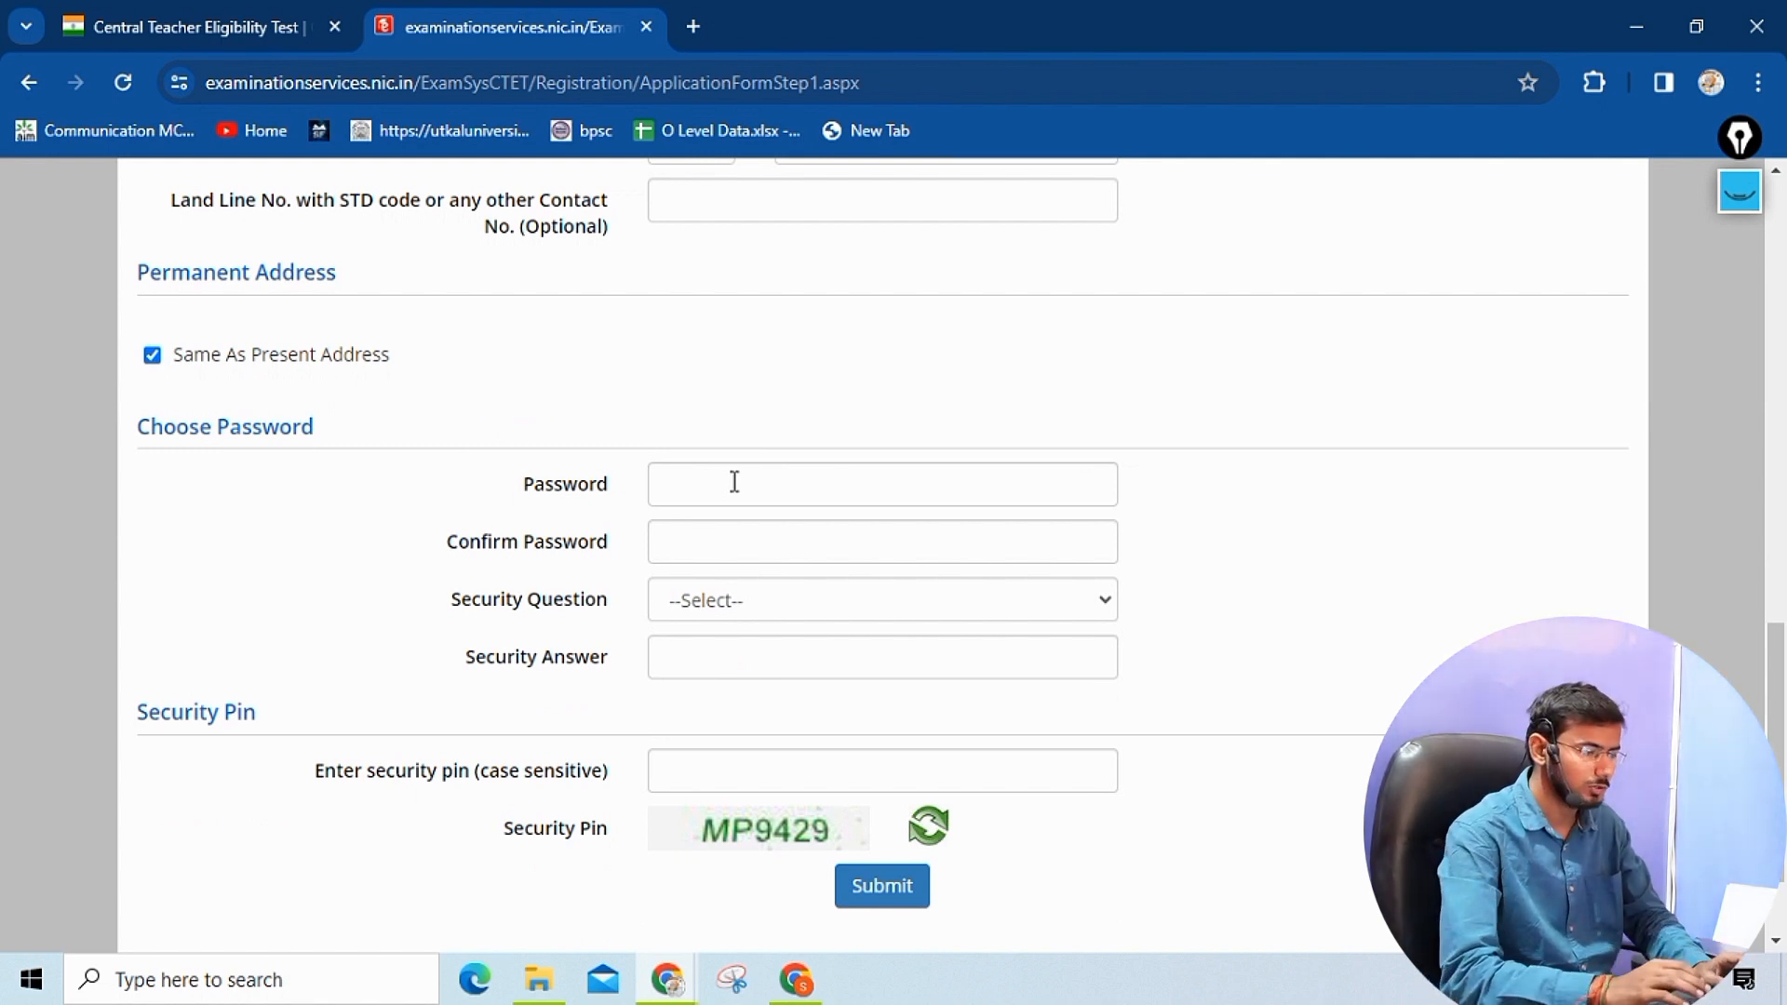
click(734, 481)
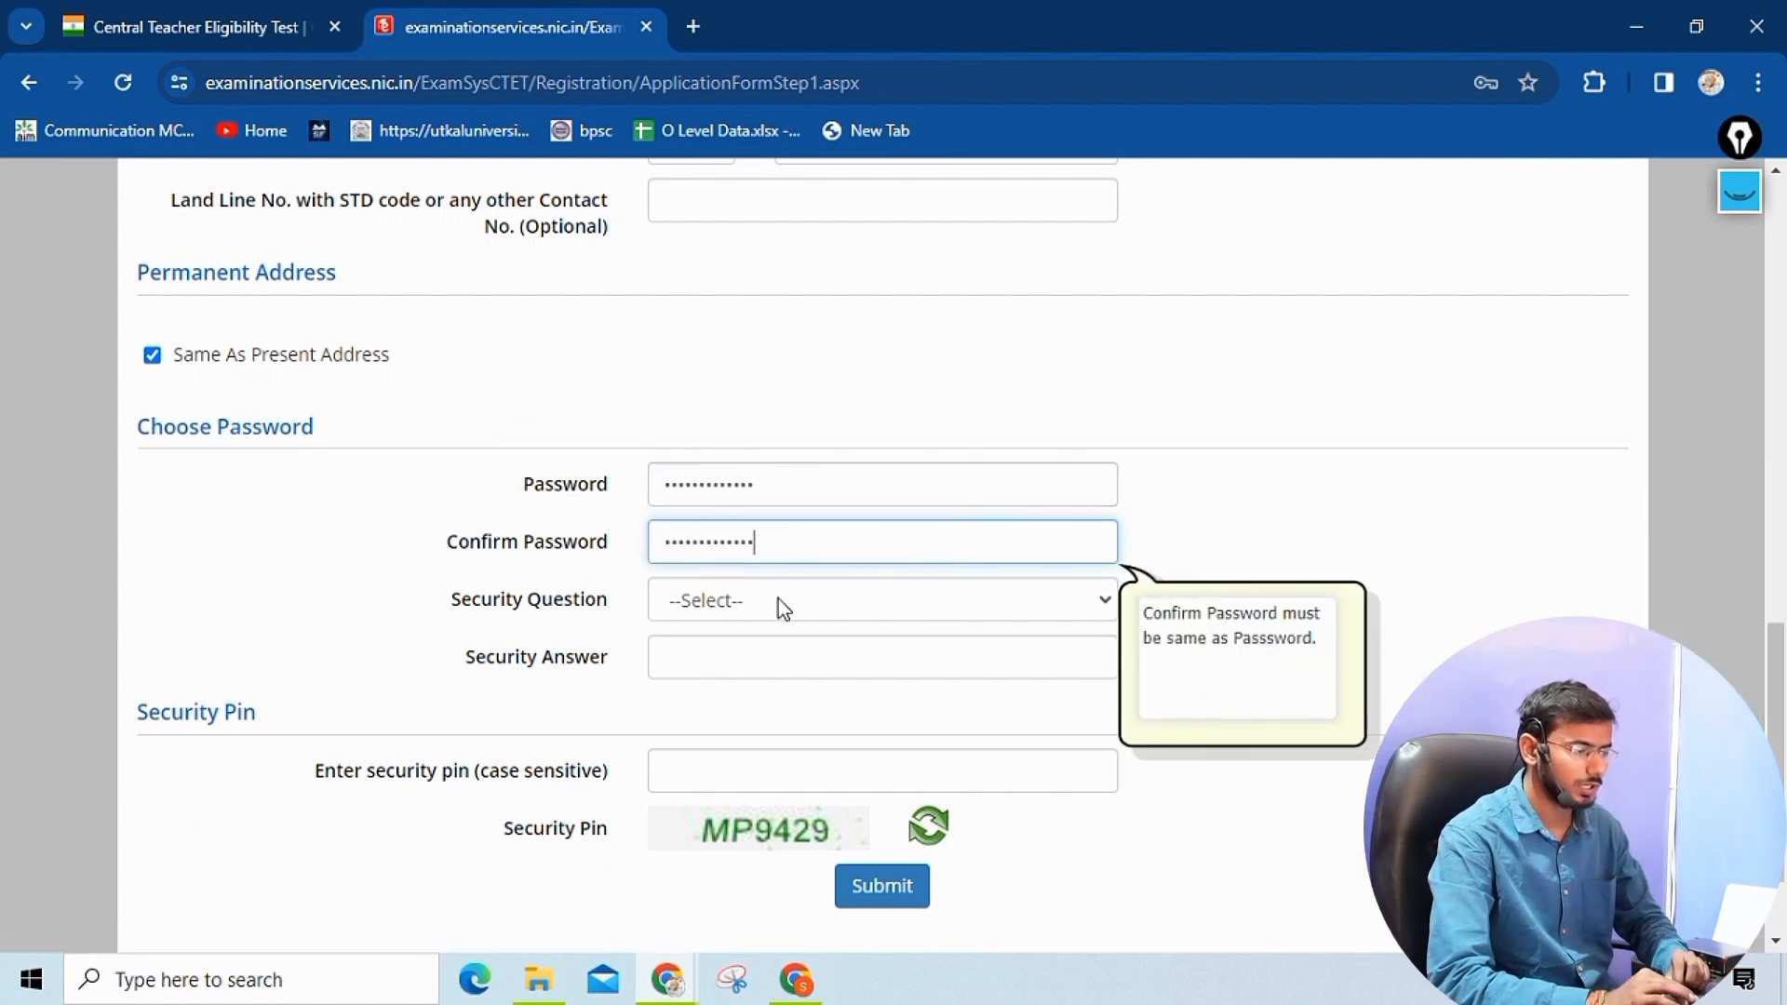
click(795, 603)
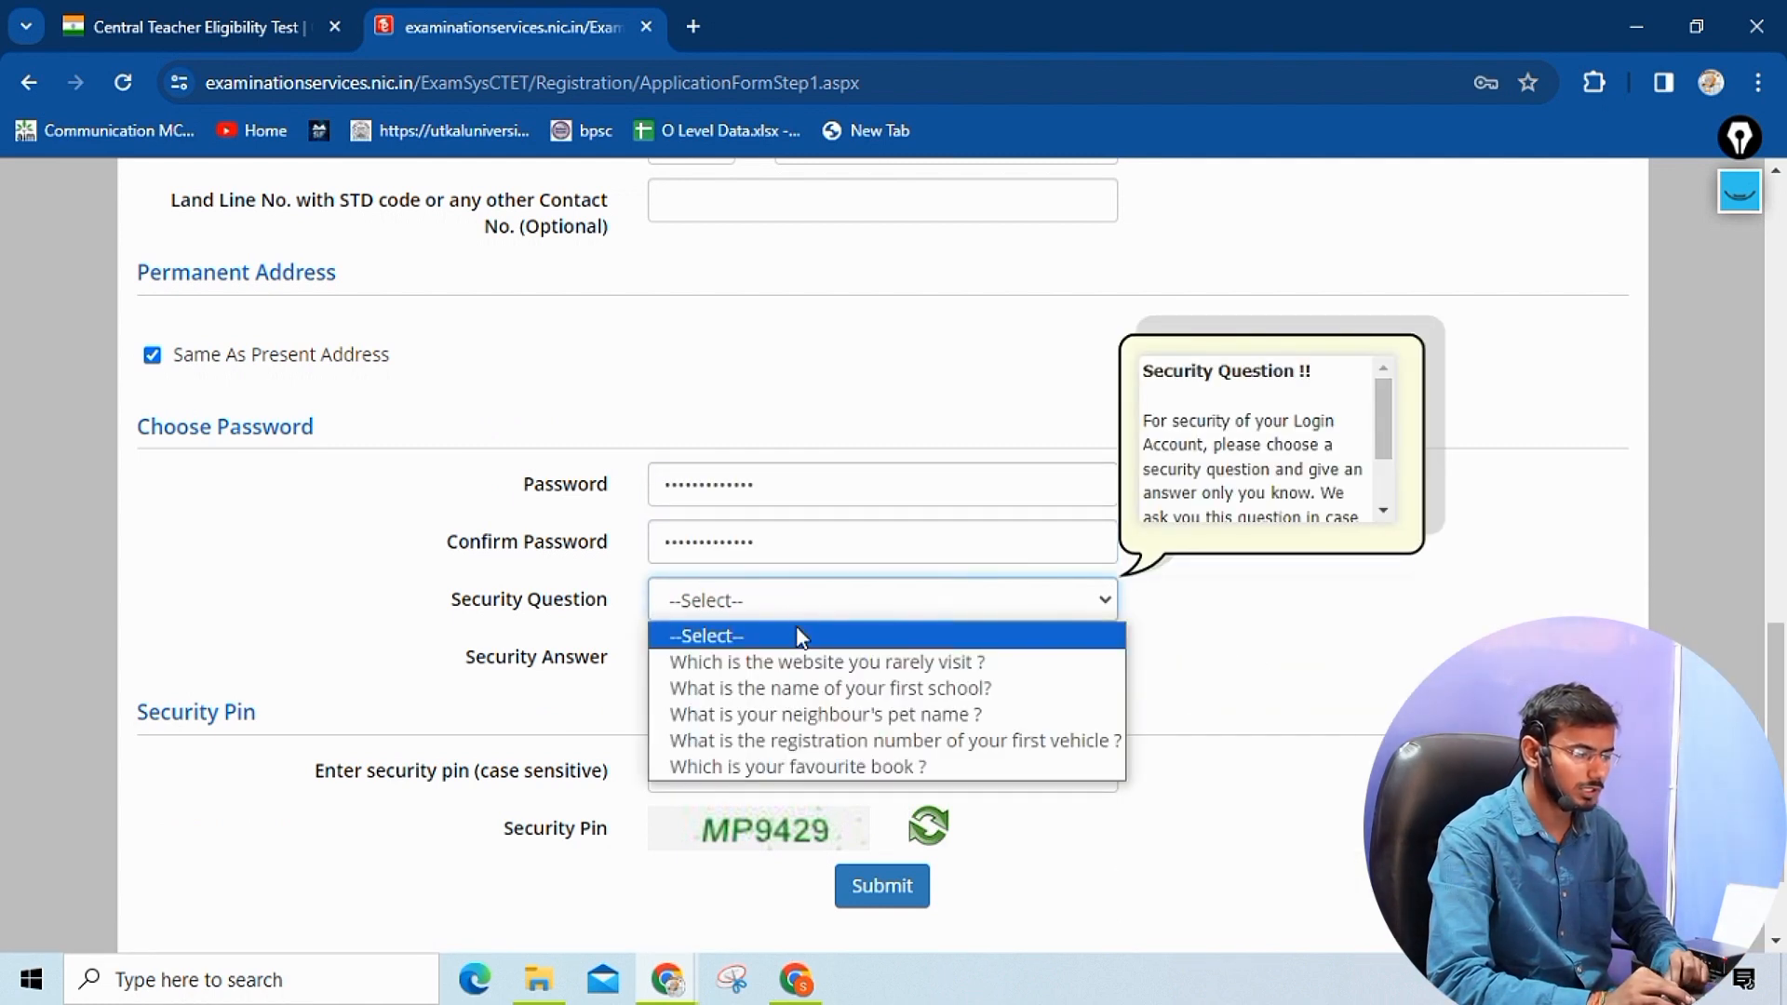
click(881, 689)
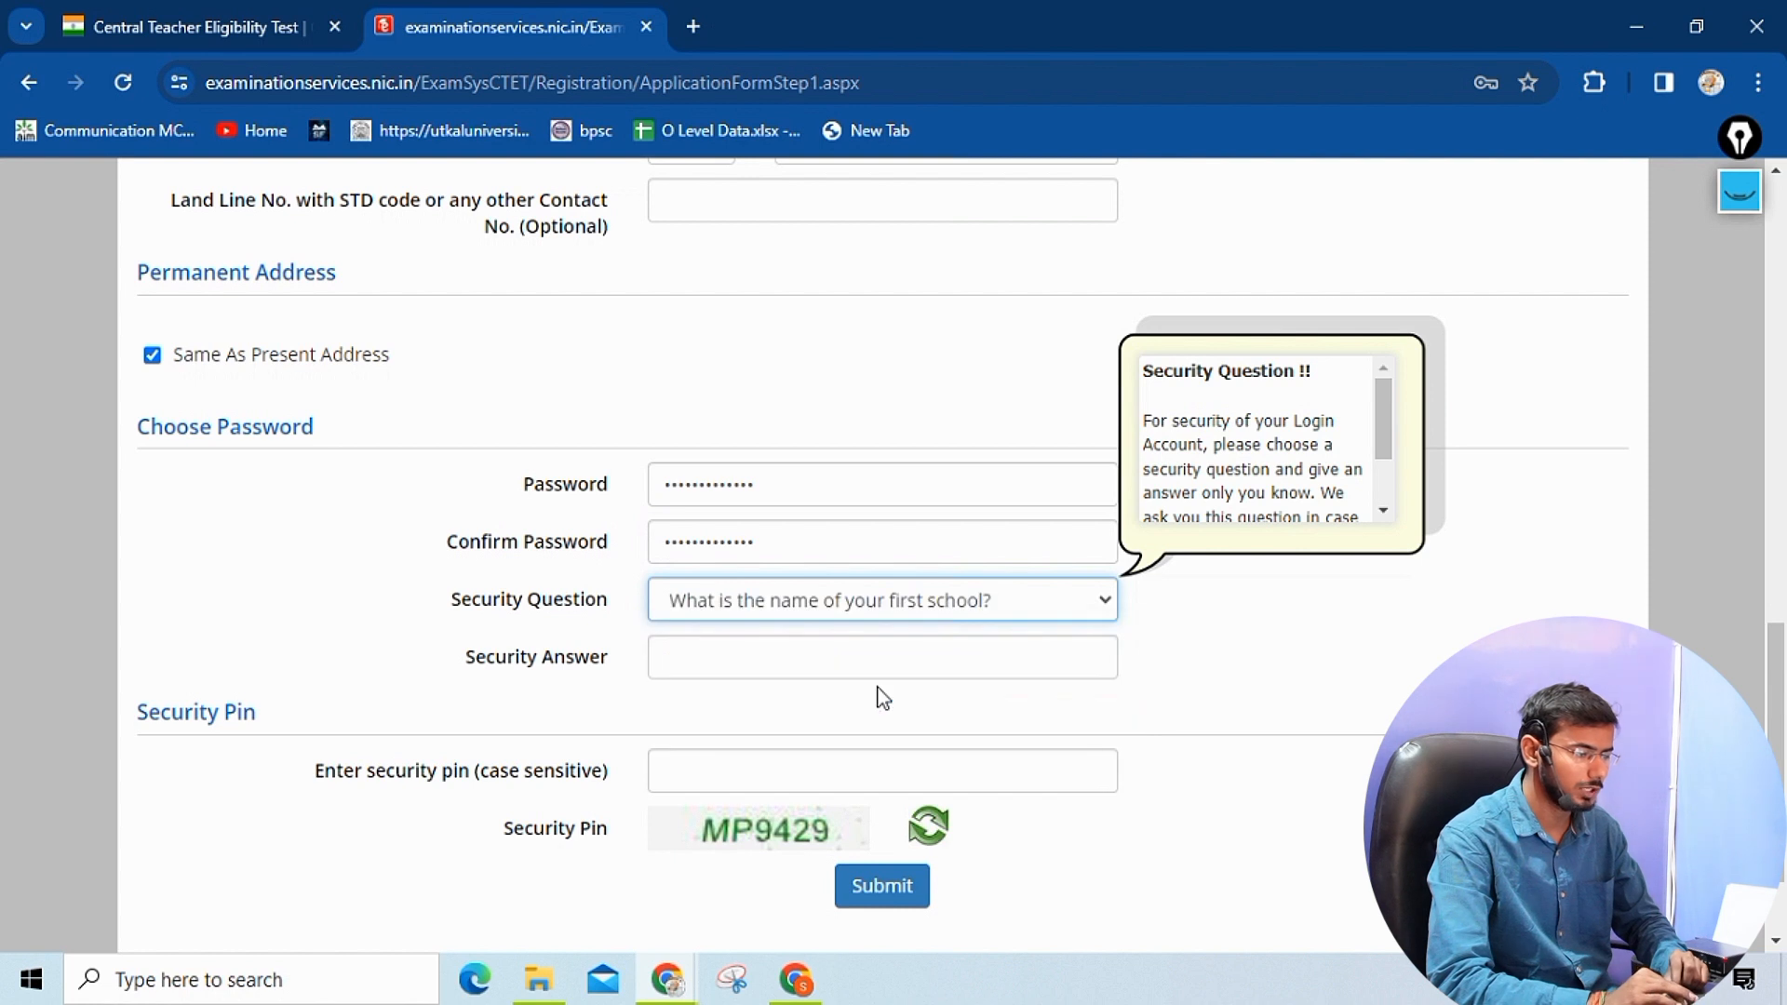
click(783, 662)
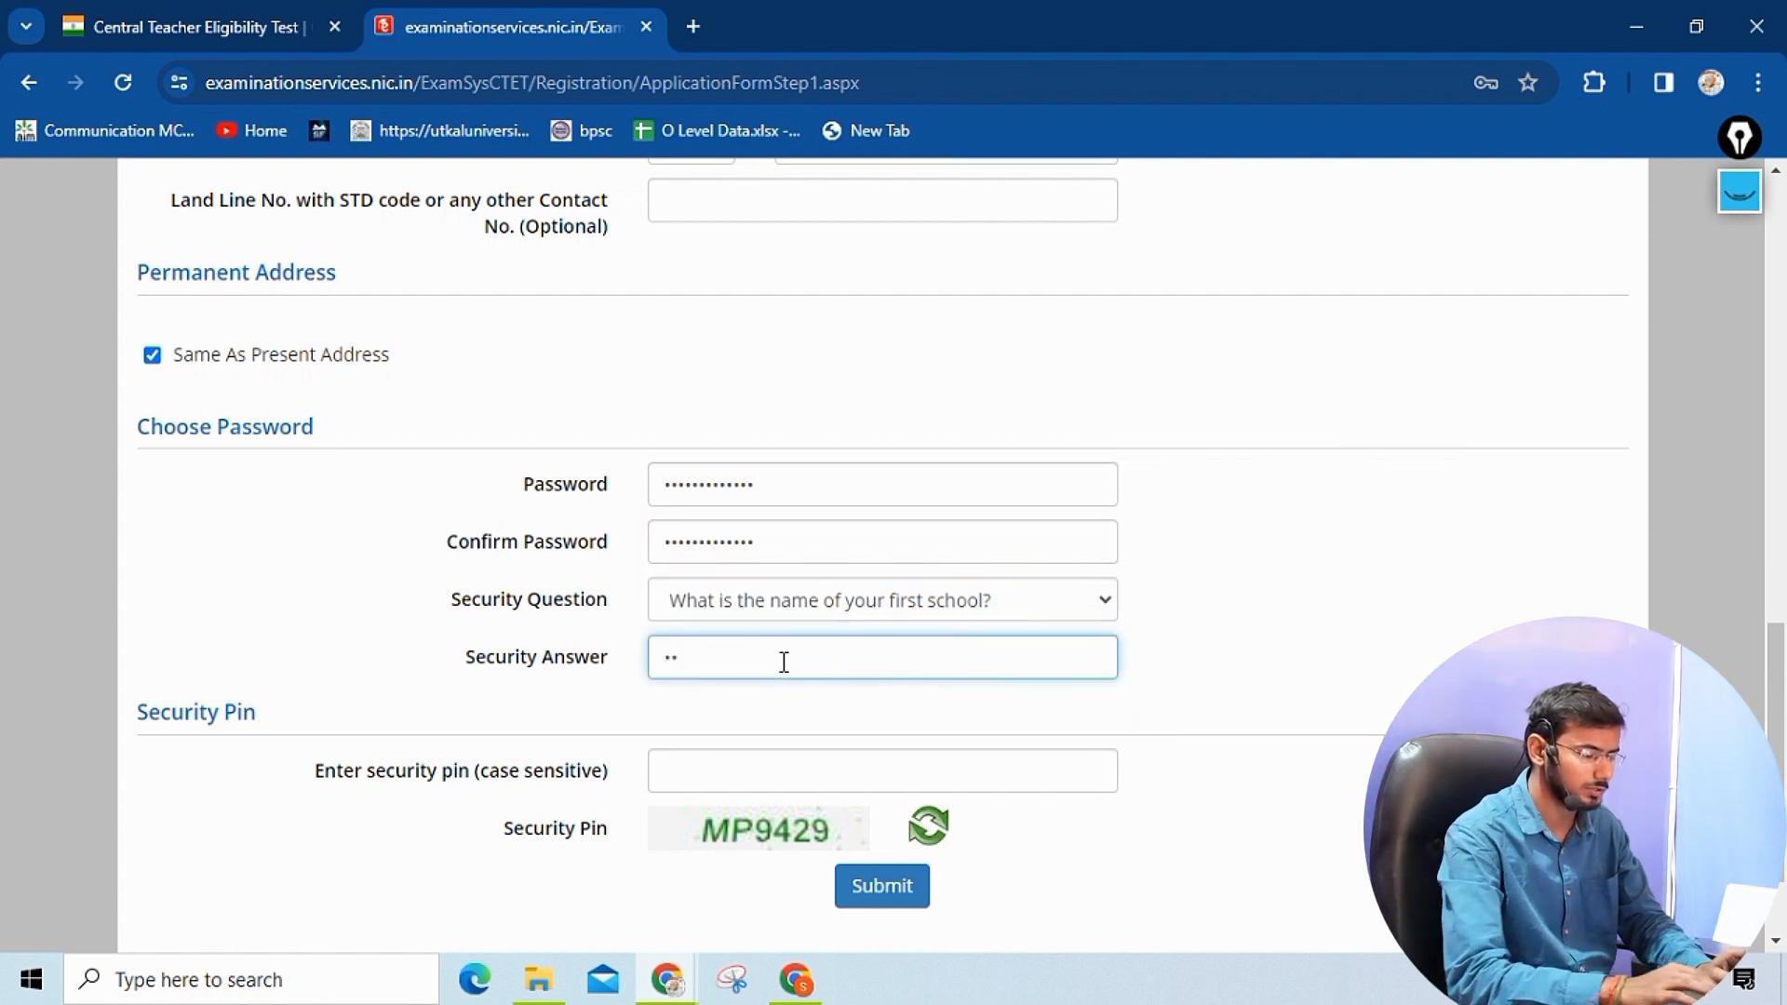
- Enter the displayed security pin and submit the registration details
click(750, 770)
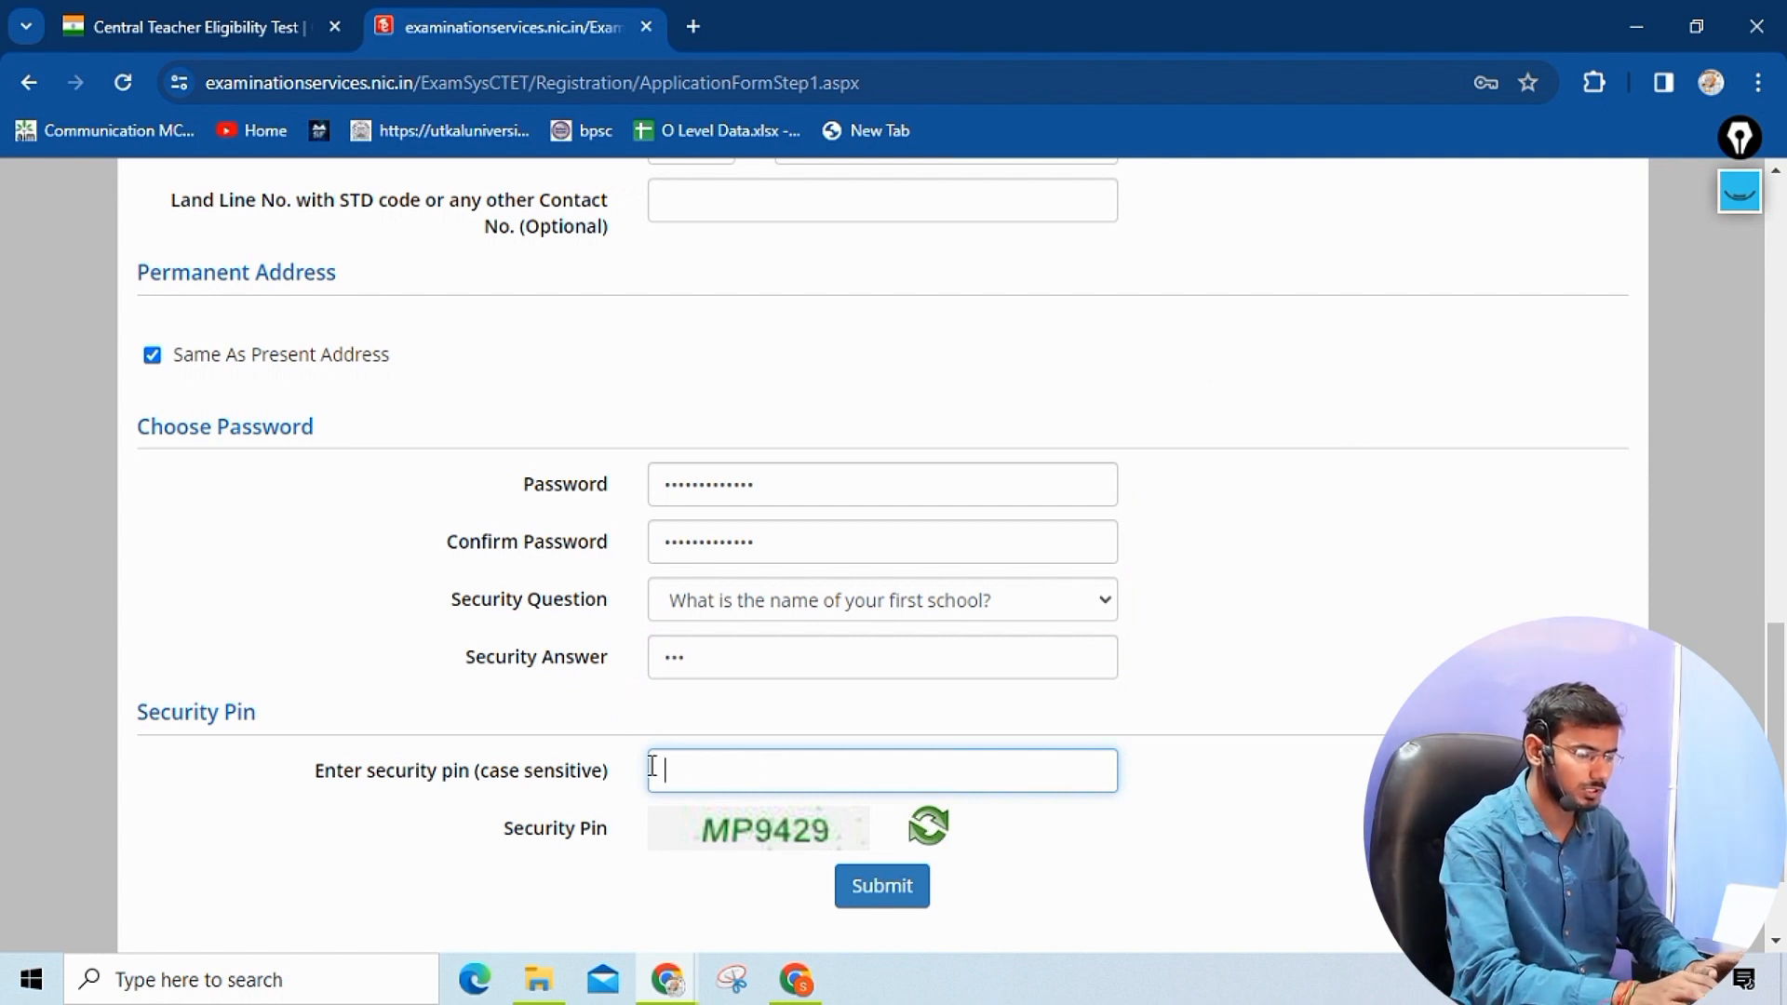
text(MP)
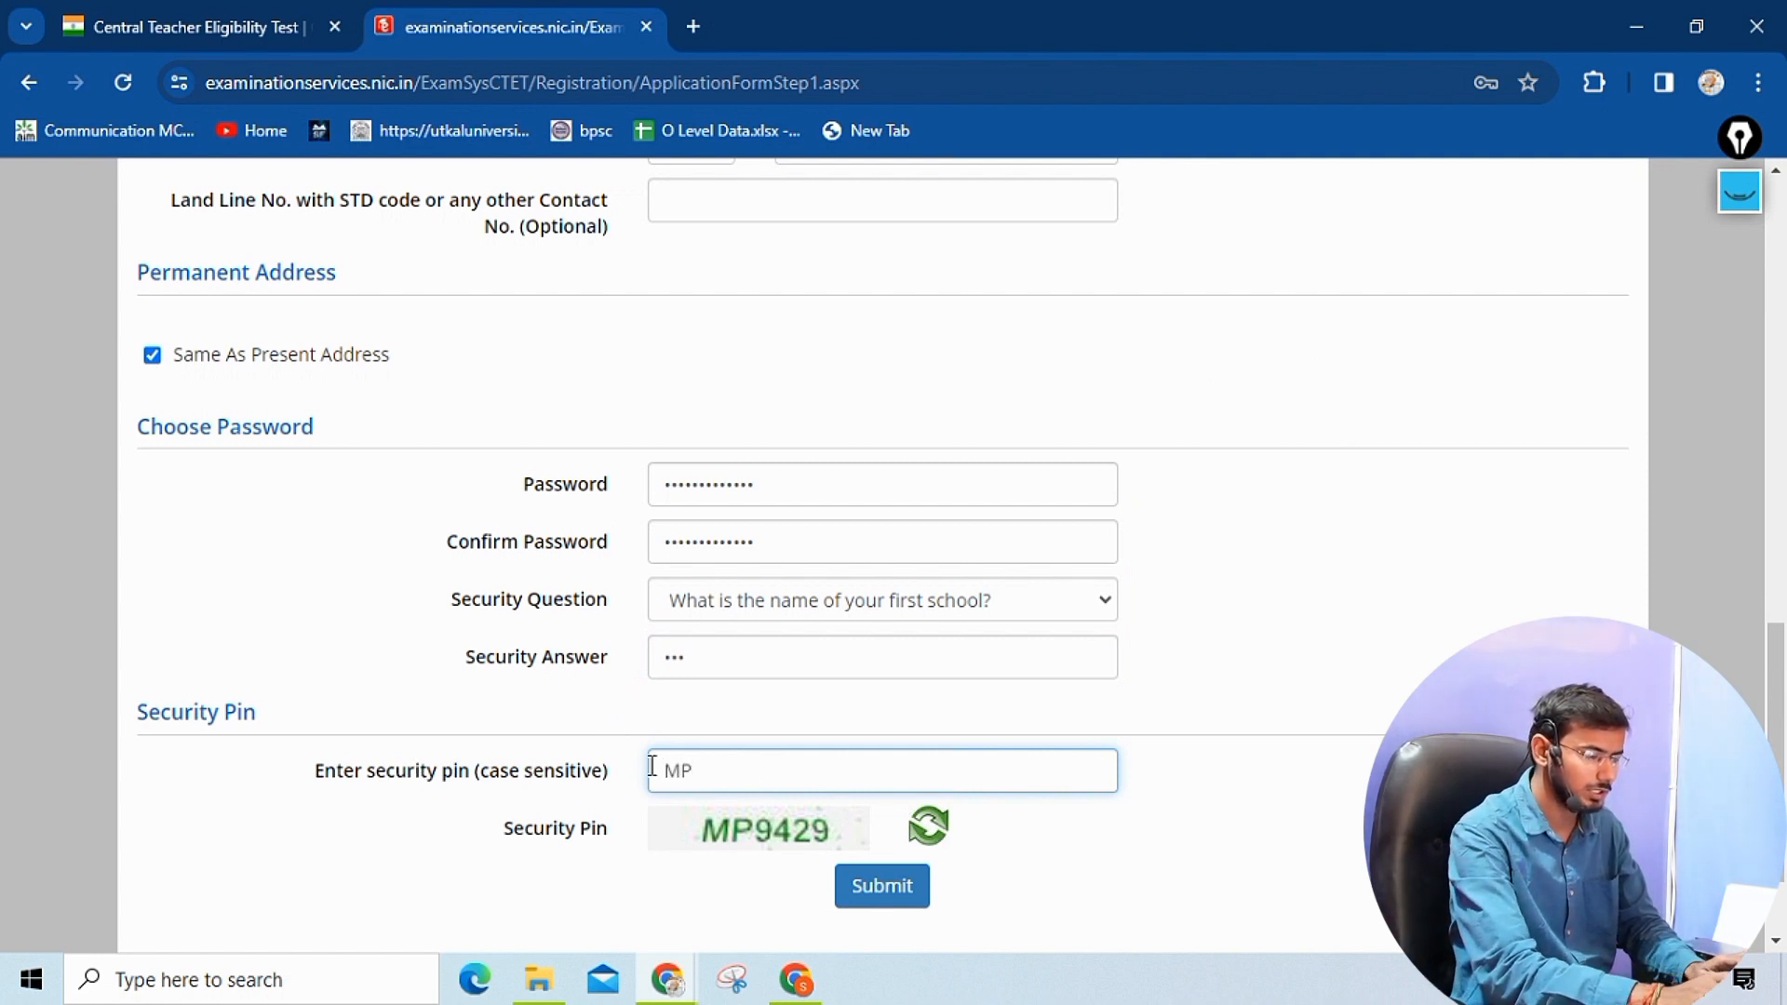
text(9)
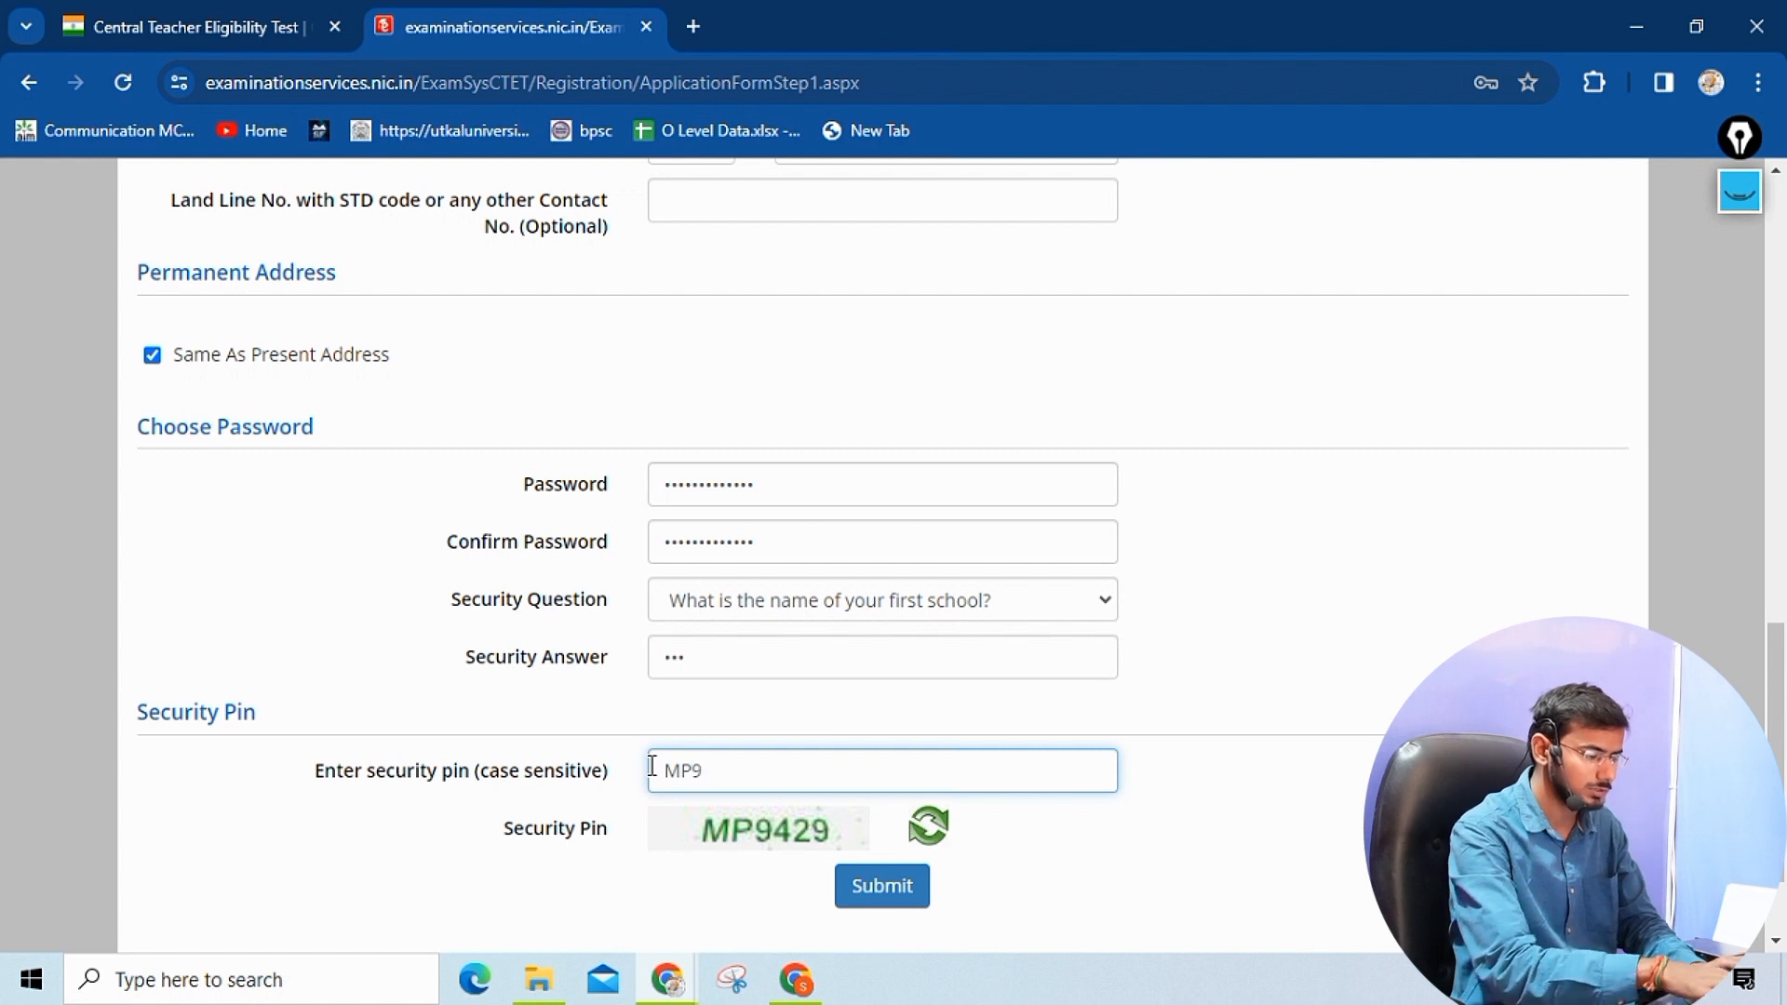
text(42)
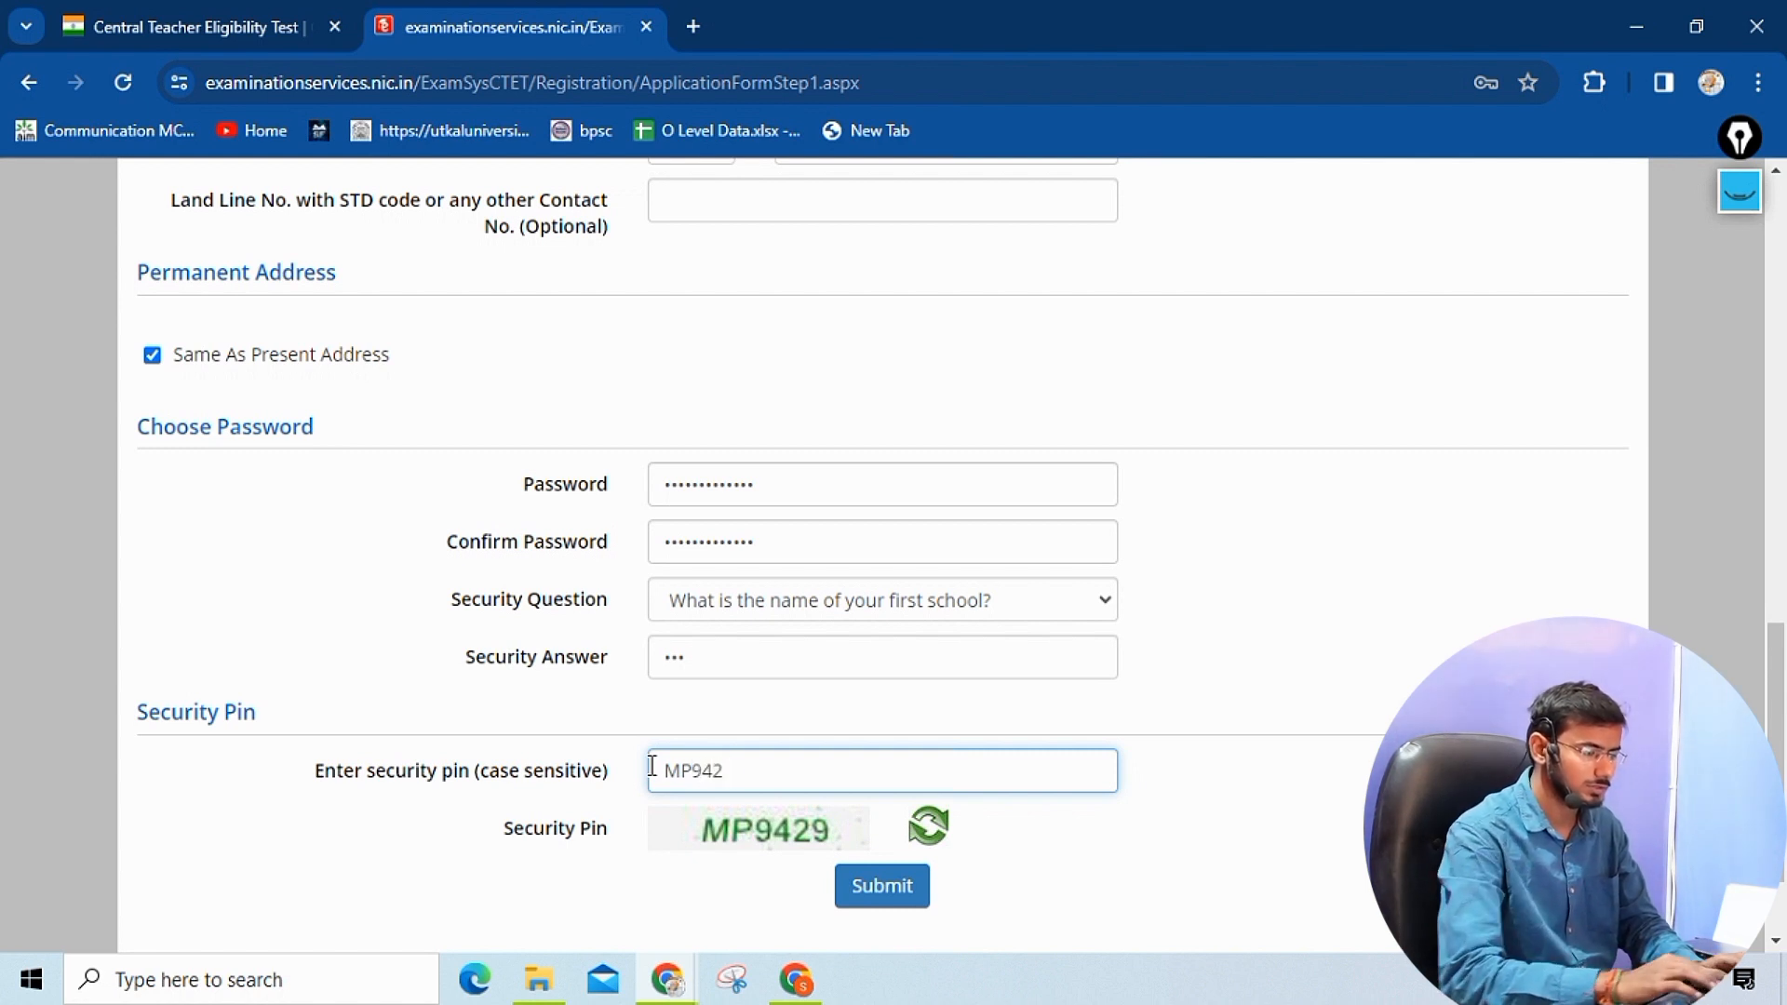
text(9)
click(910, 893)
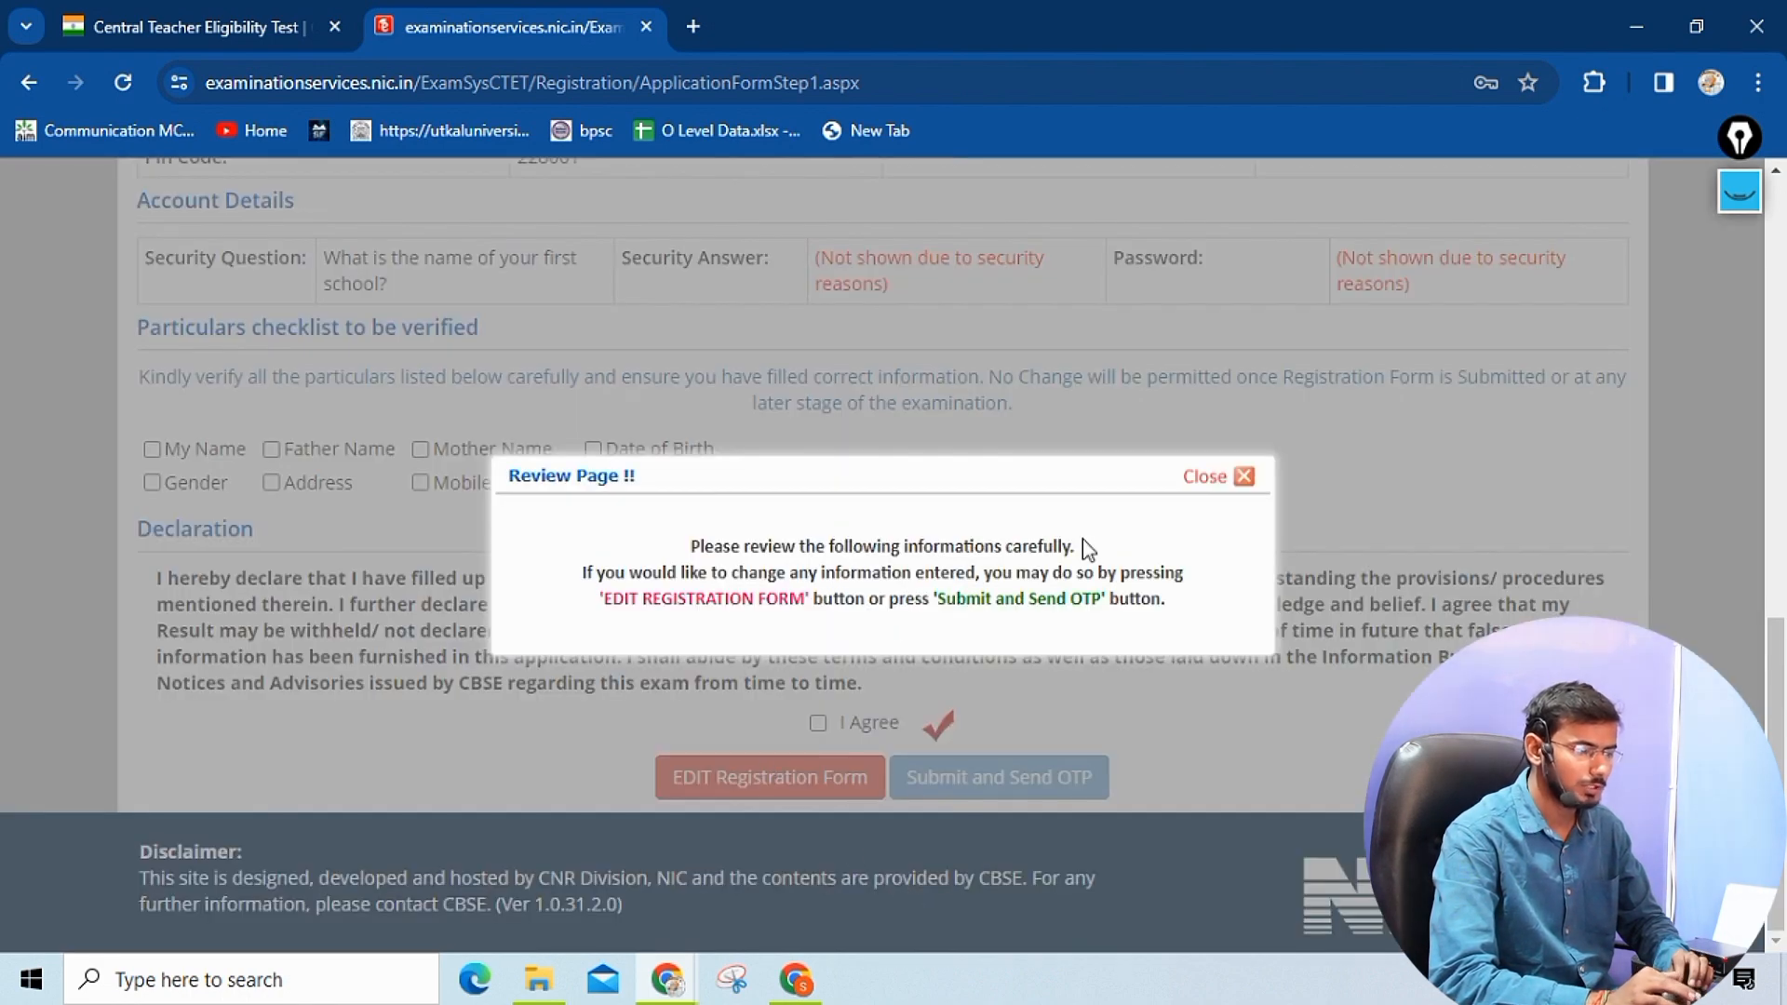
- Close the review notice and tick all eight particulars, from My Name to Email ID
click(1242, 478)
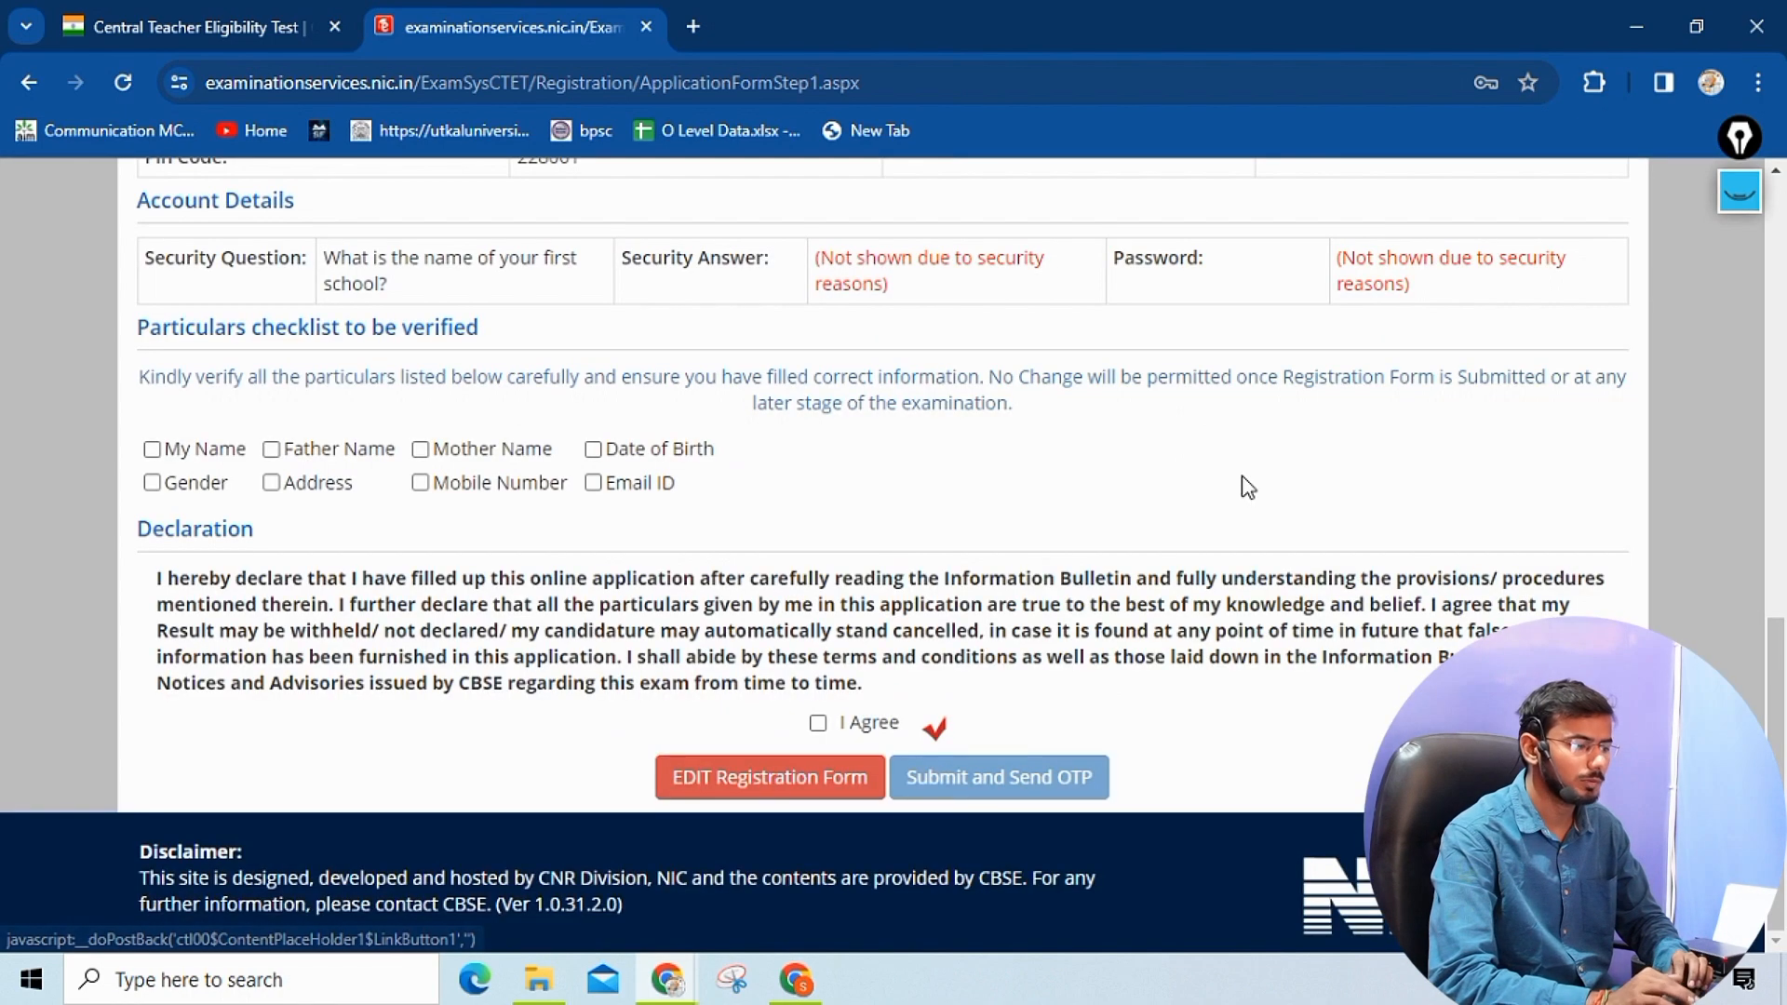
click(152, 449)
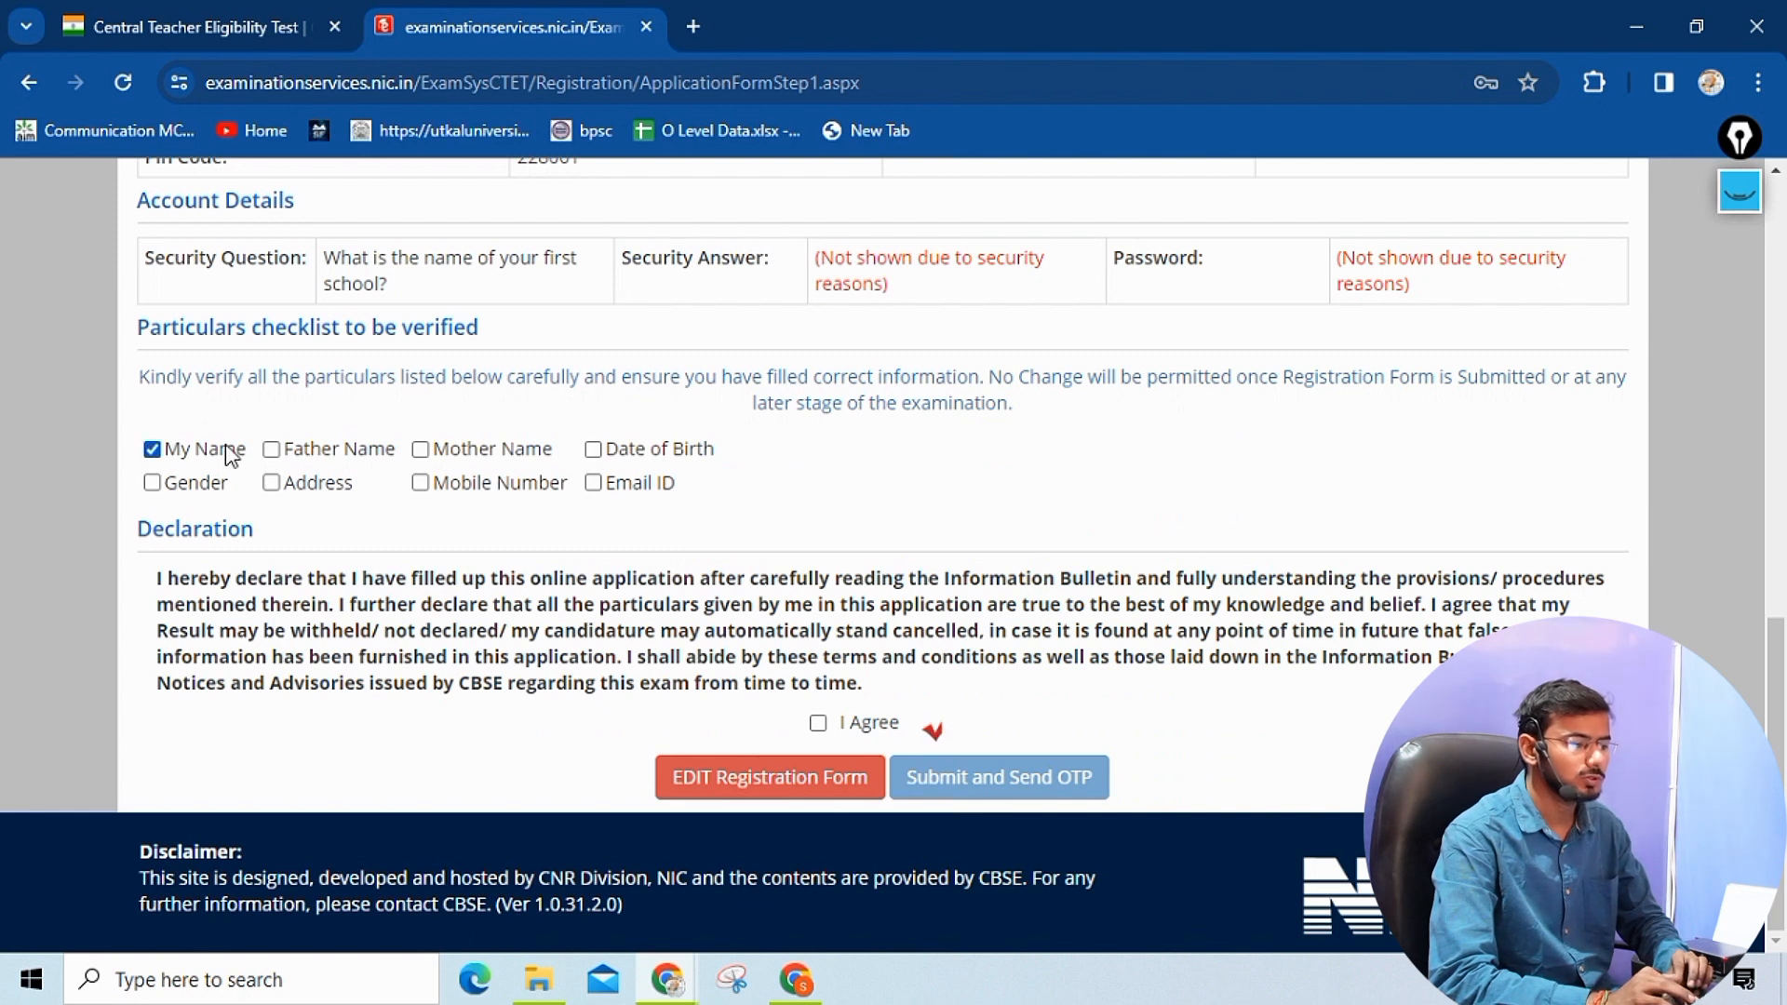
click(271, 450)
click(420, 450)
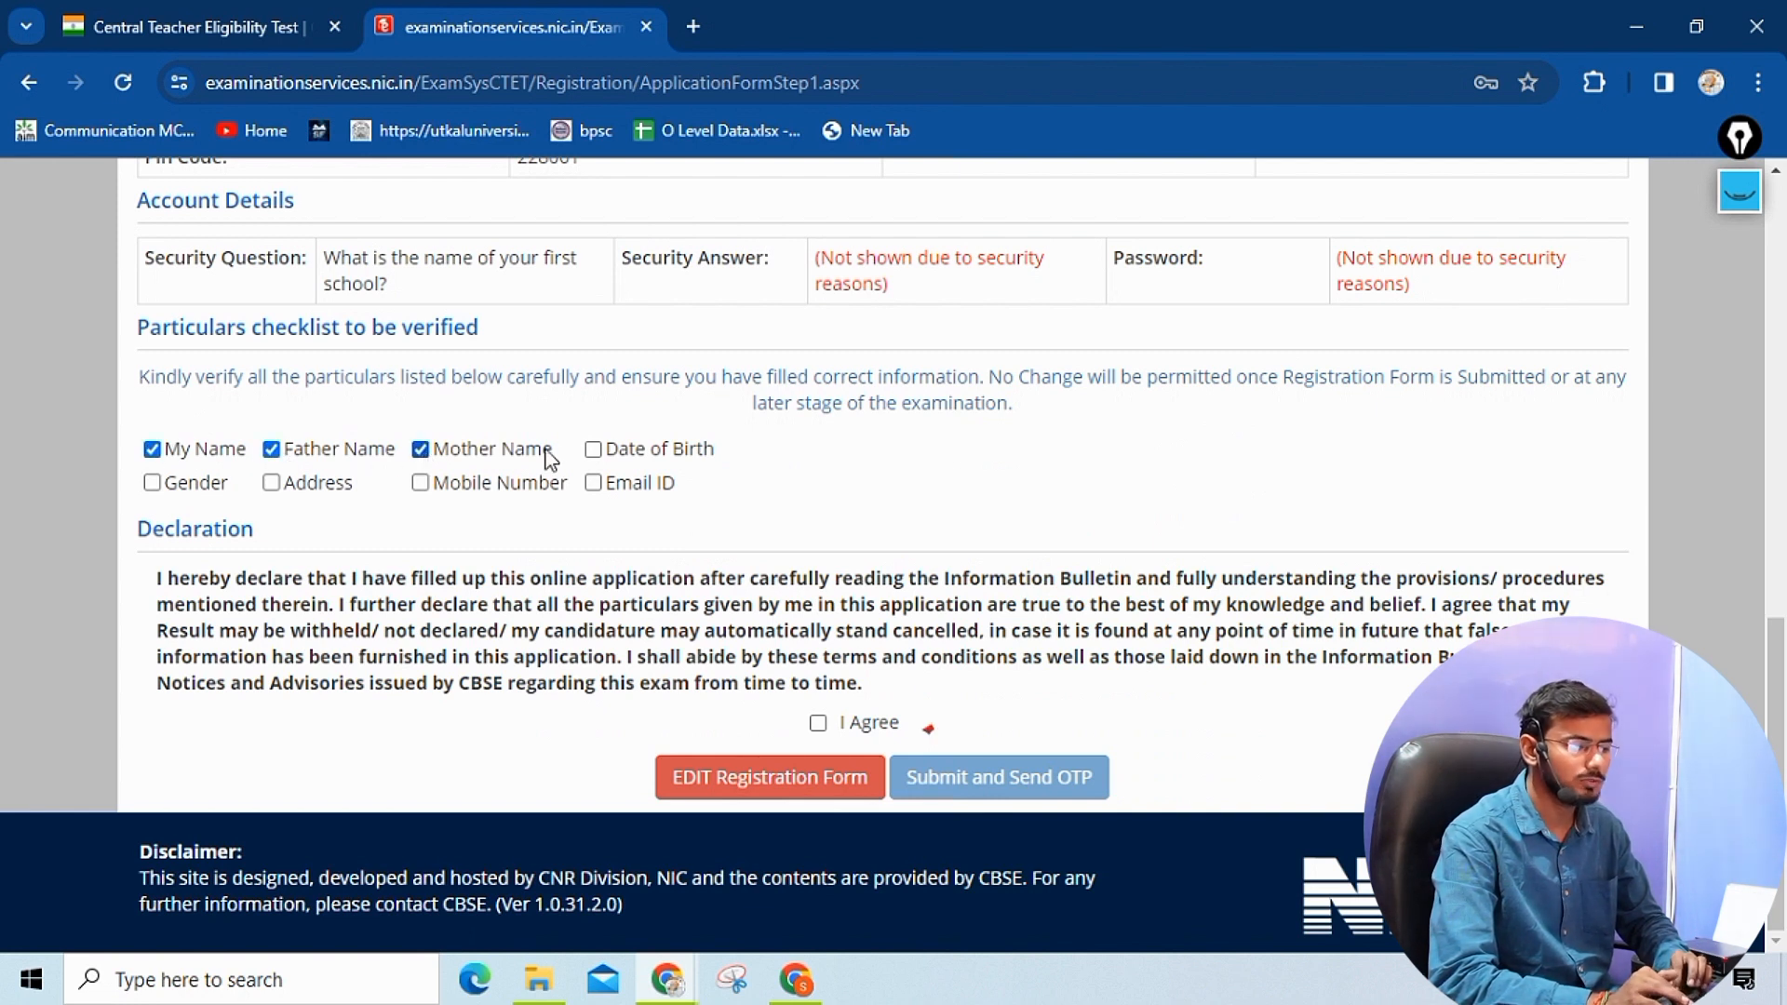
click(593, 449)
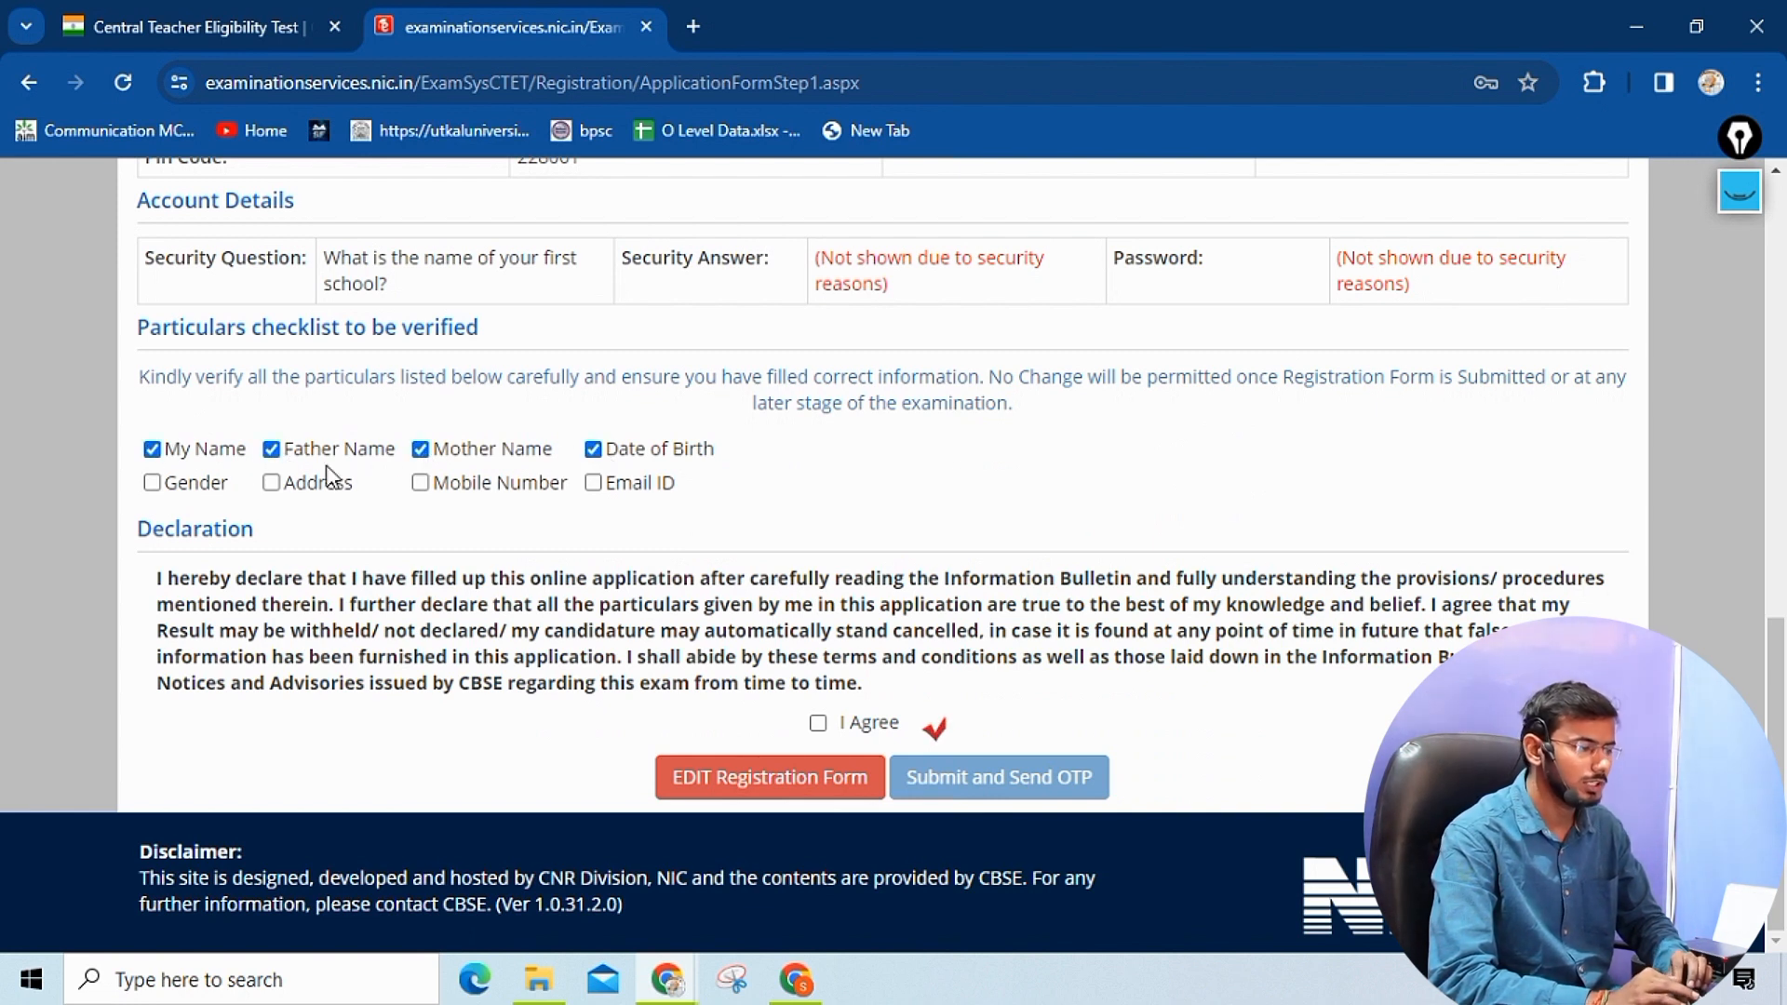
click(171, 484)
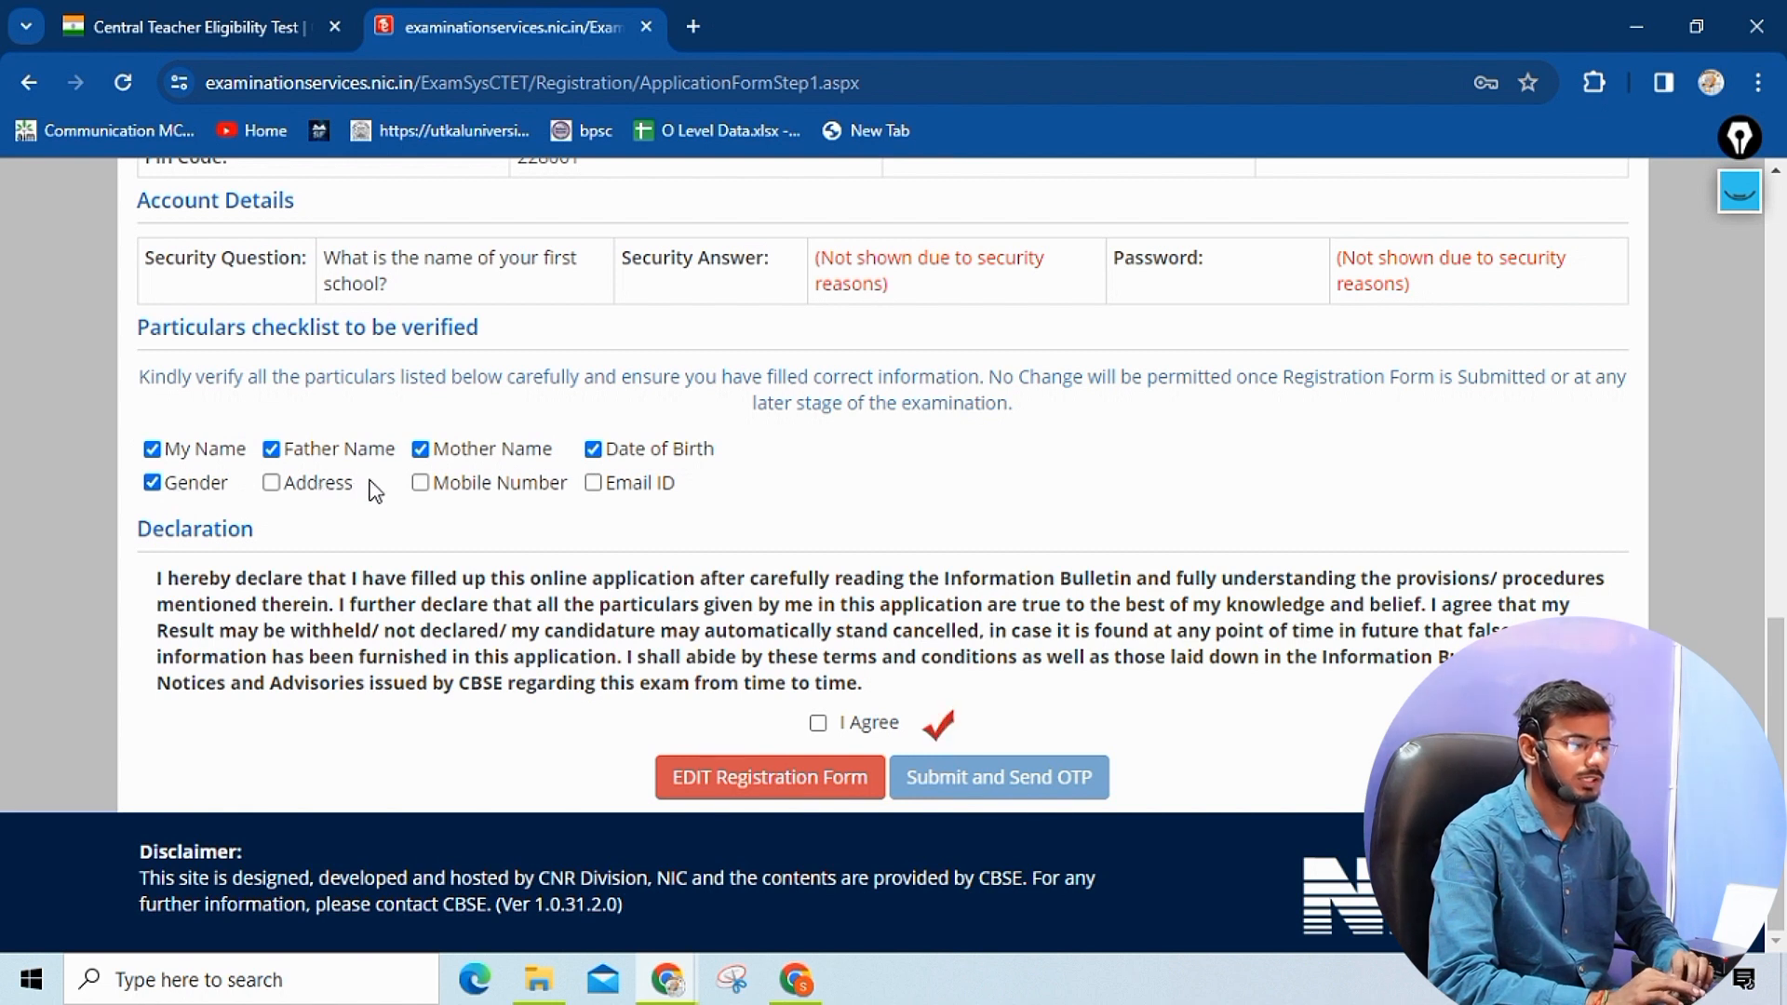
click(271, 482)
click(421, 482)
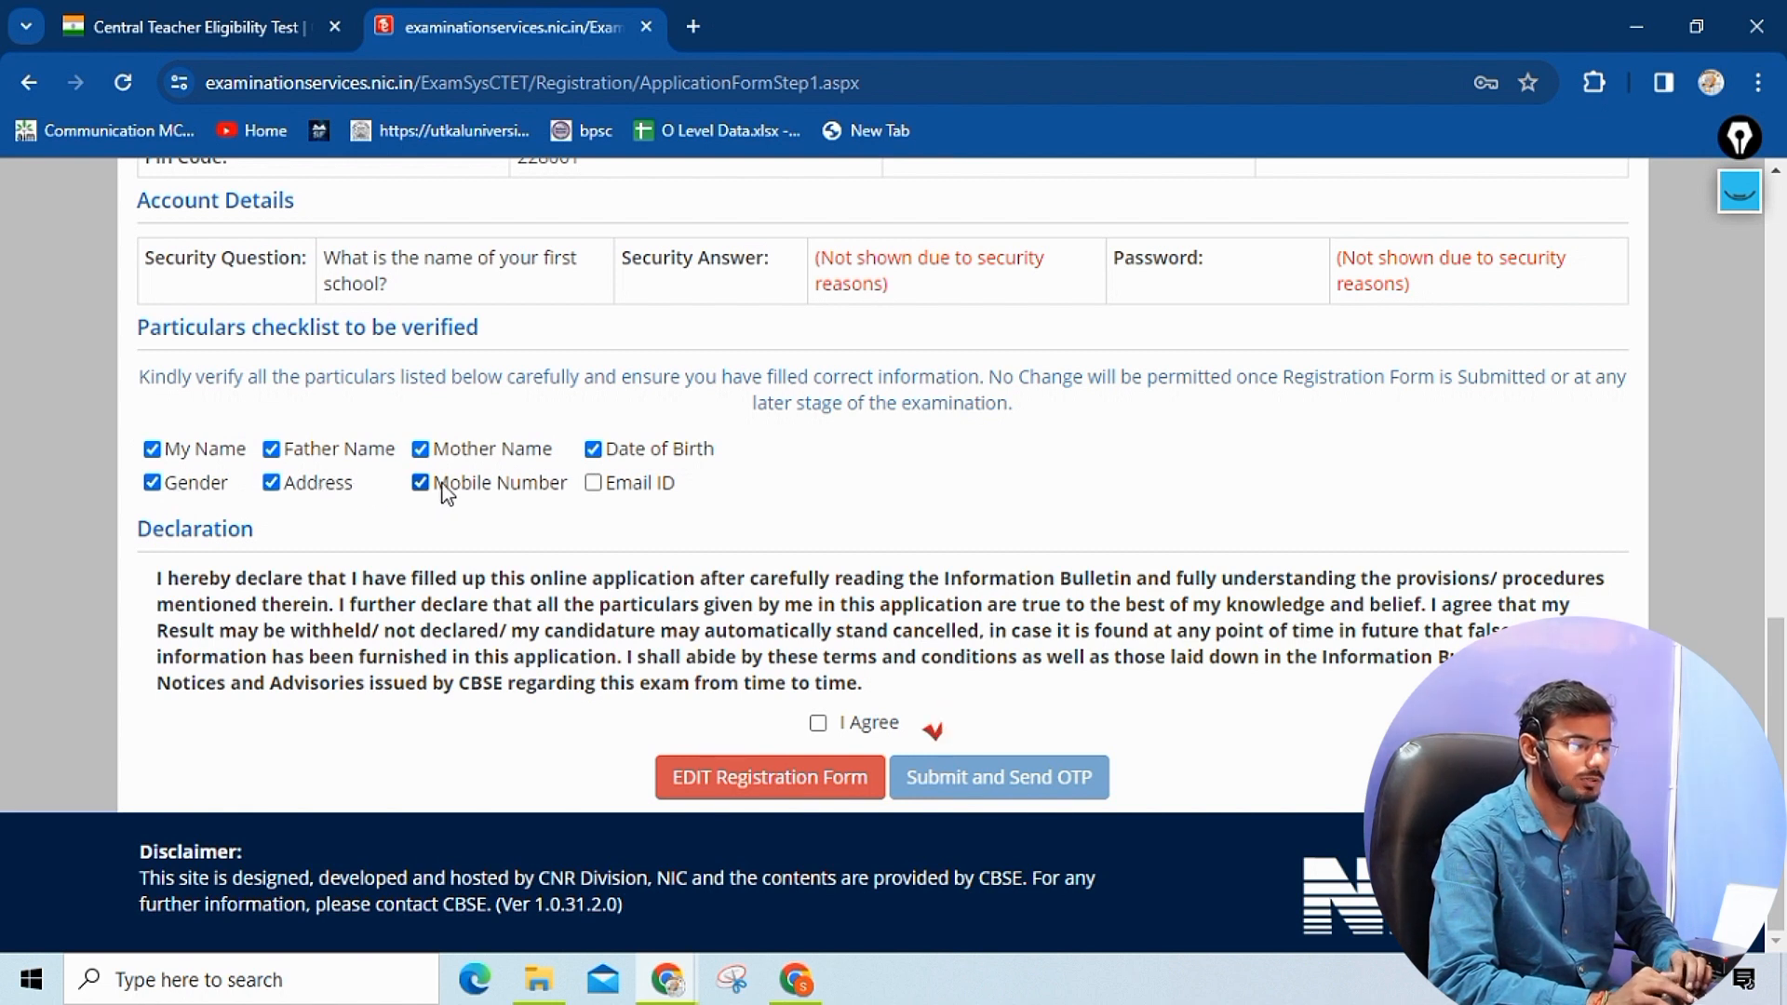
click(623, 485)
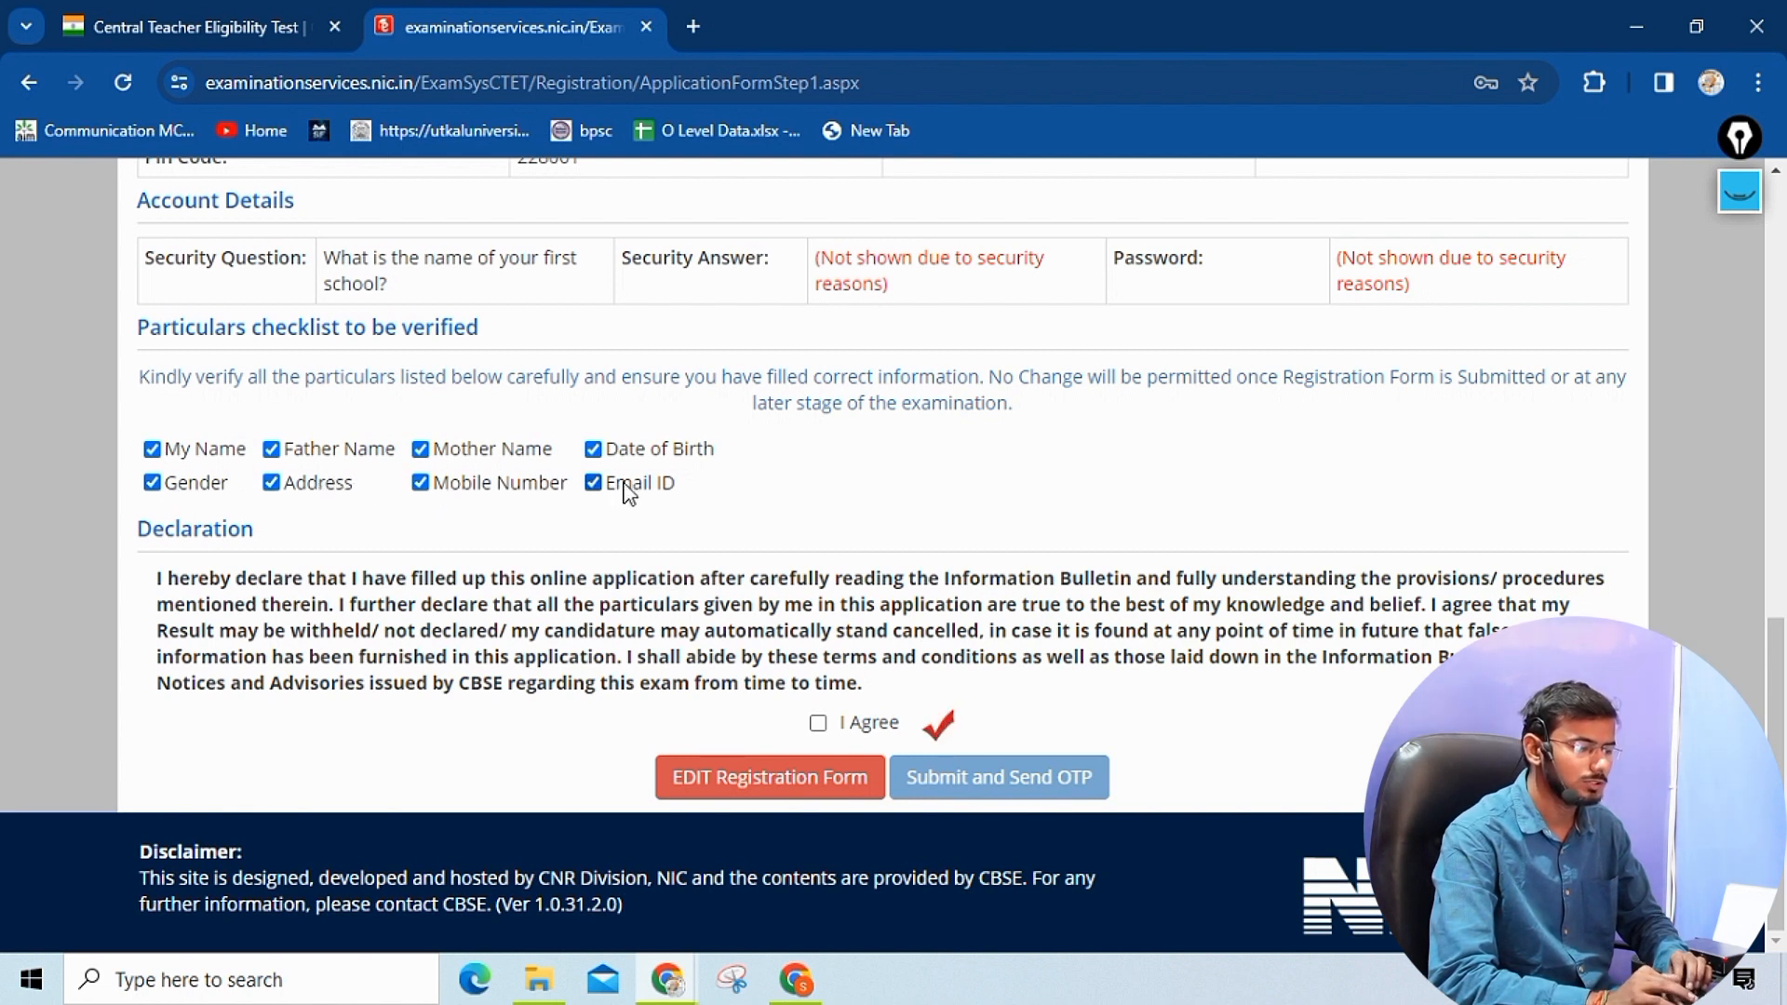
- Accept the declaration and confirm submitting the form to receive the OTP
click(819, 726)
click(1007, 775)
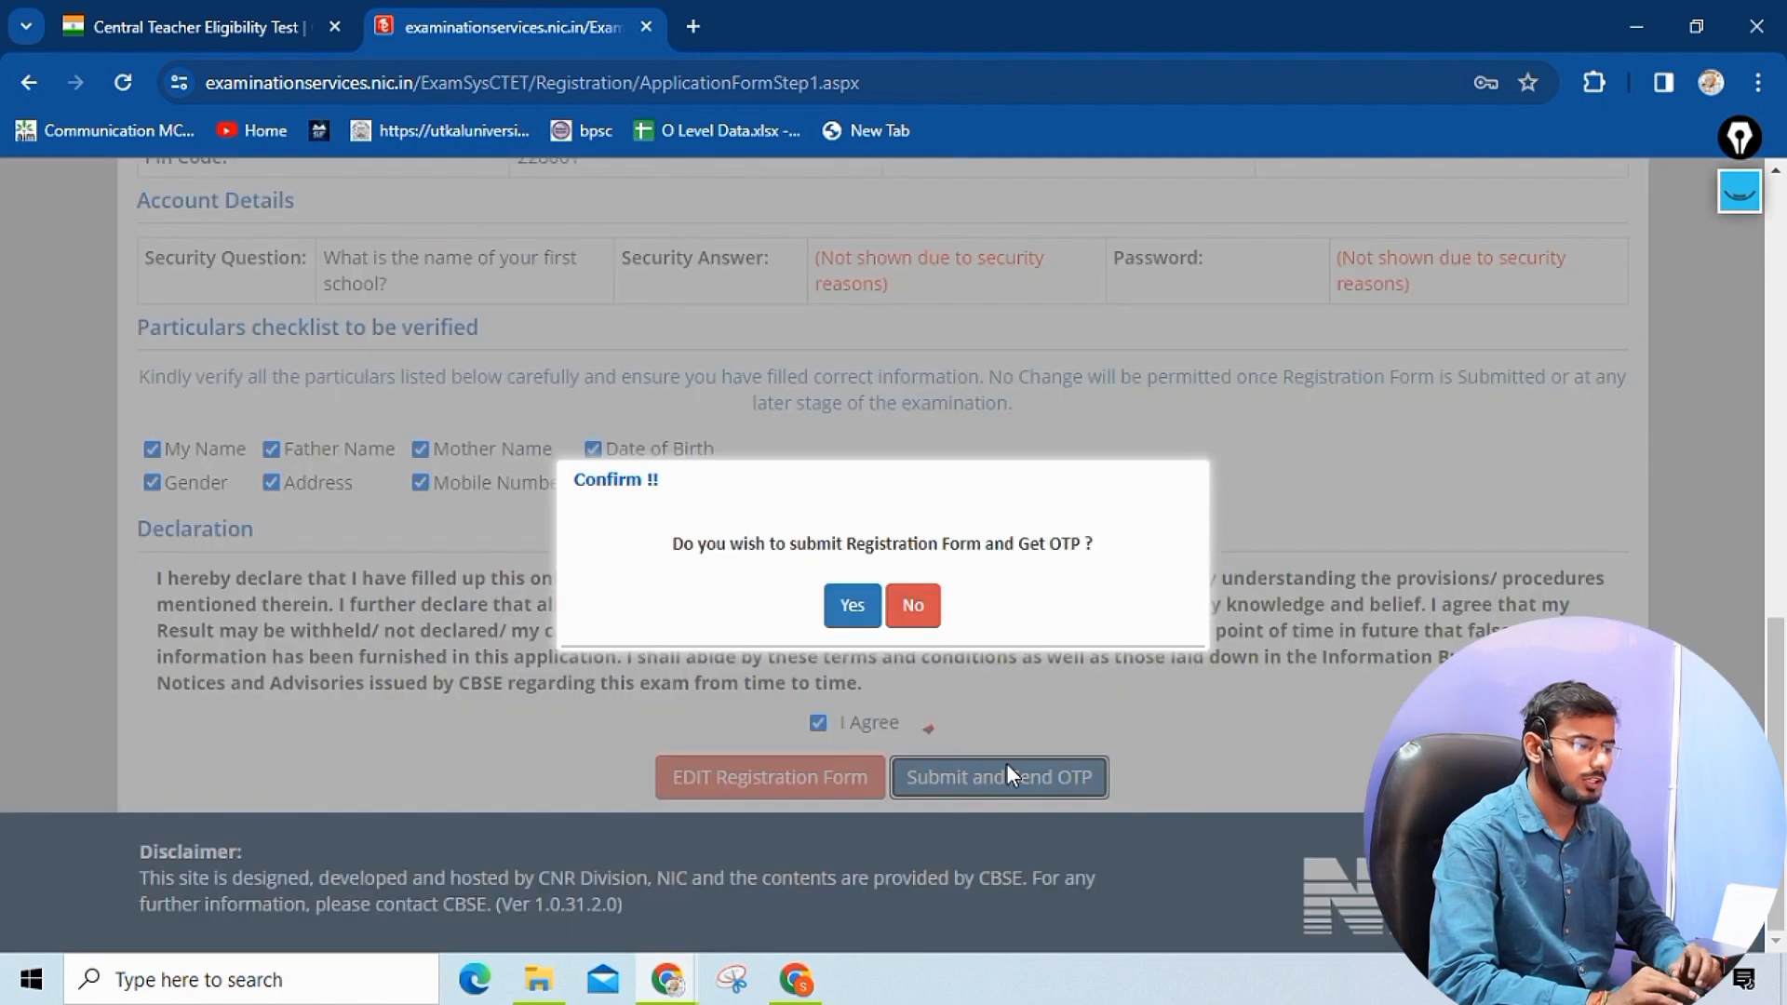
click(851, 606)
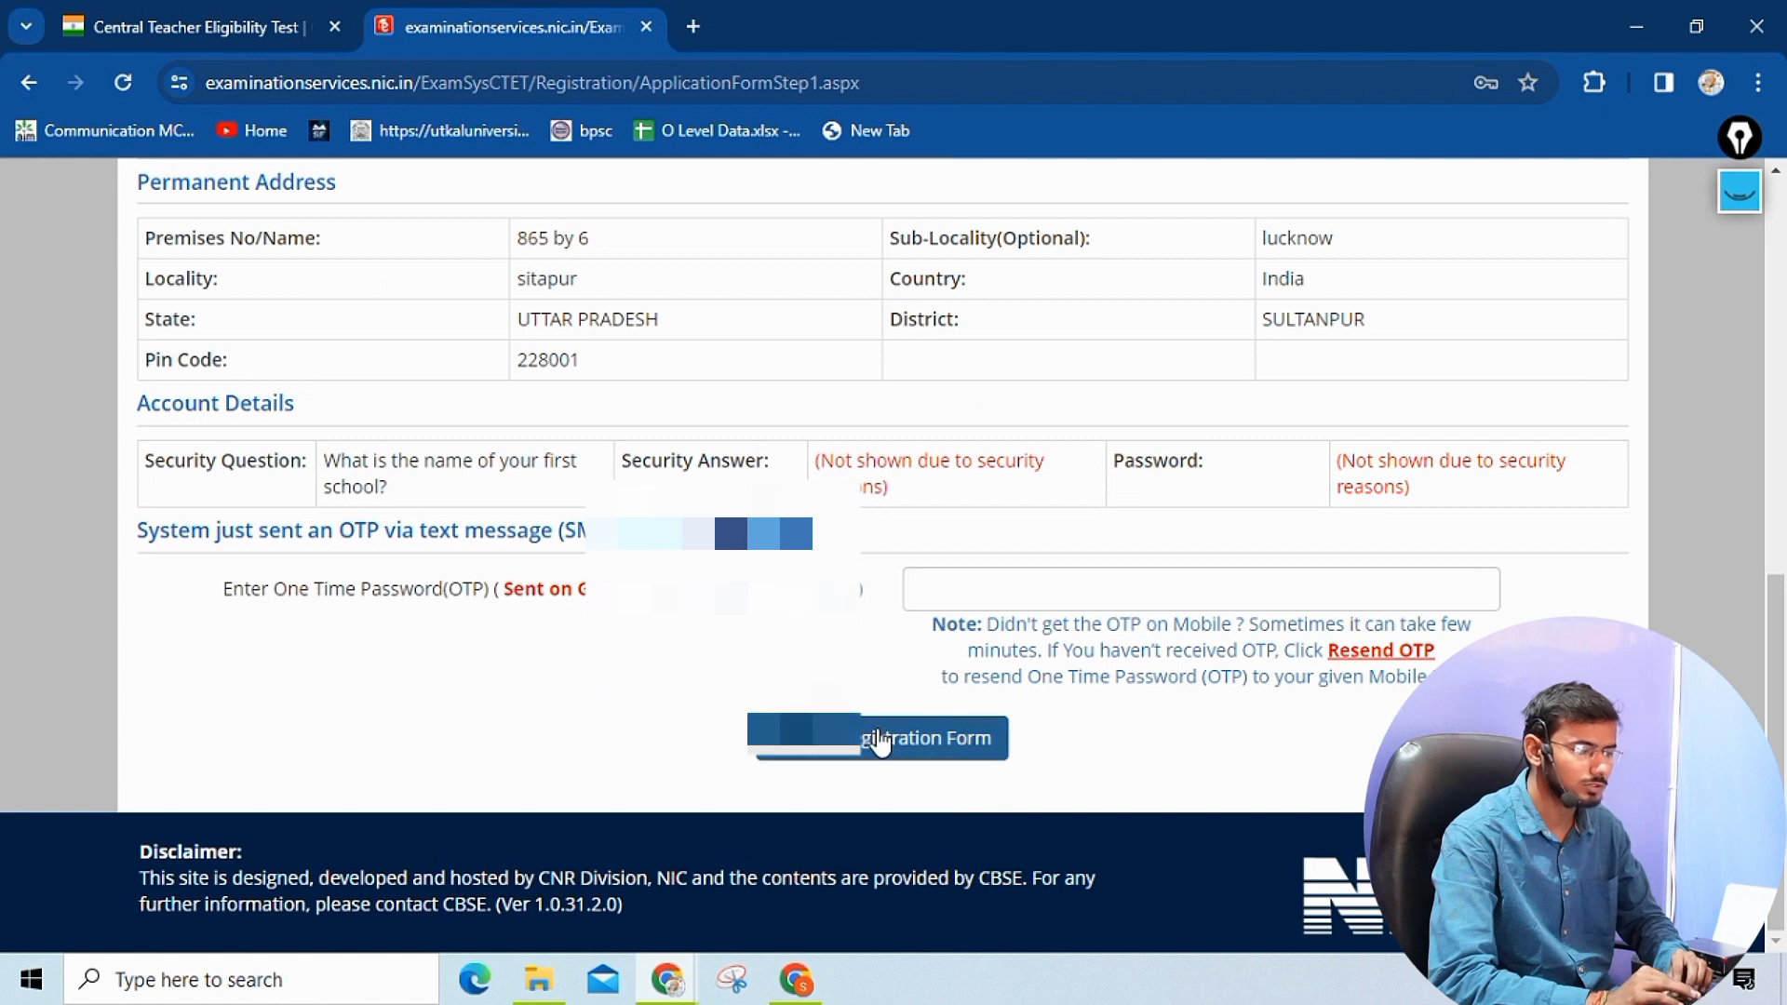
- Enter the received one-time password and submit the registration form
click(878, 738)
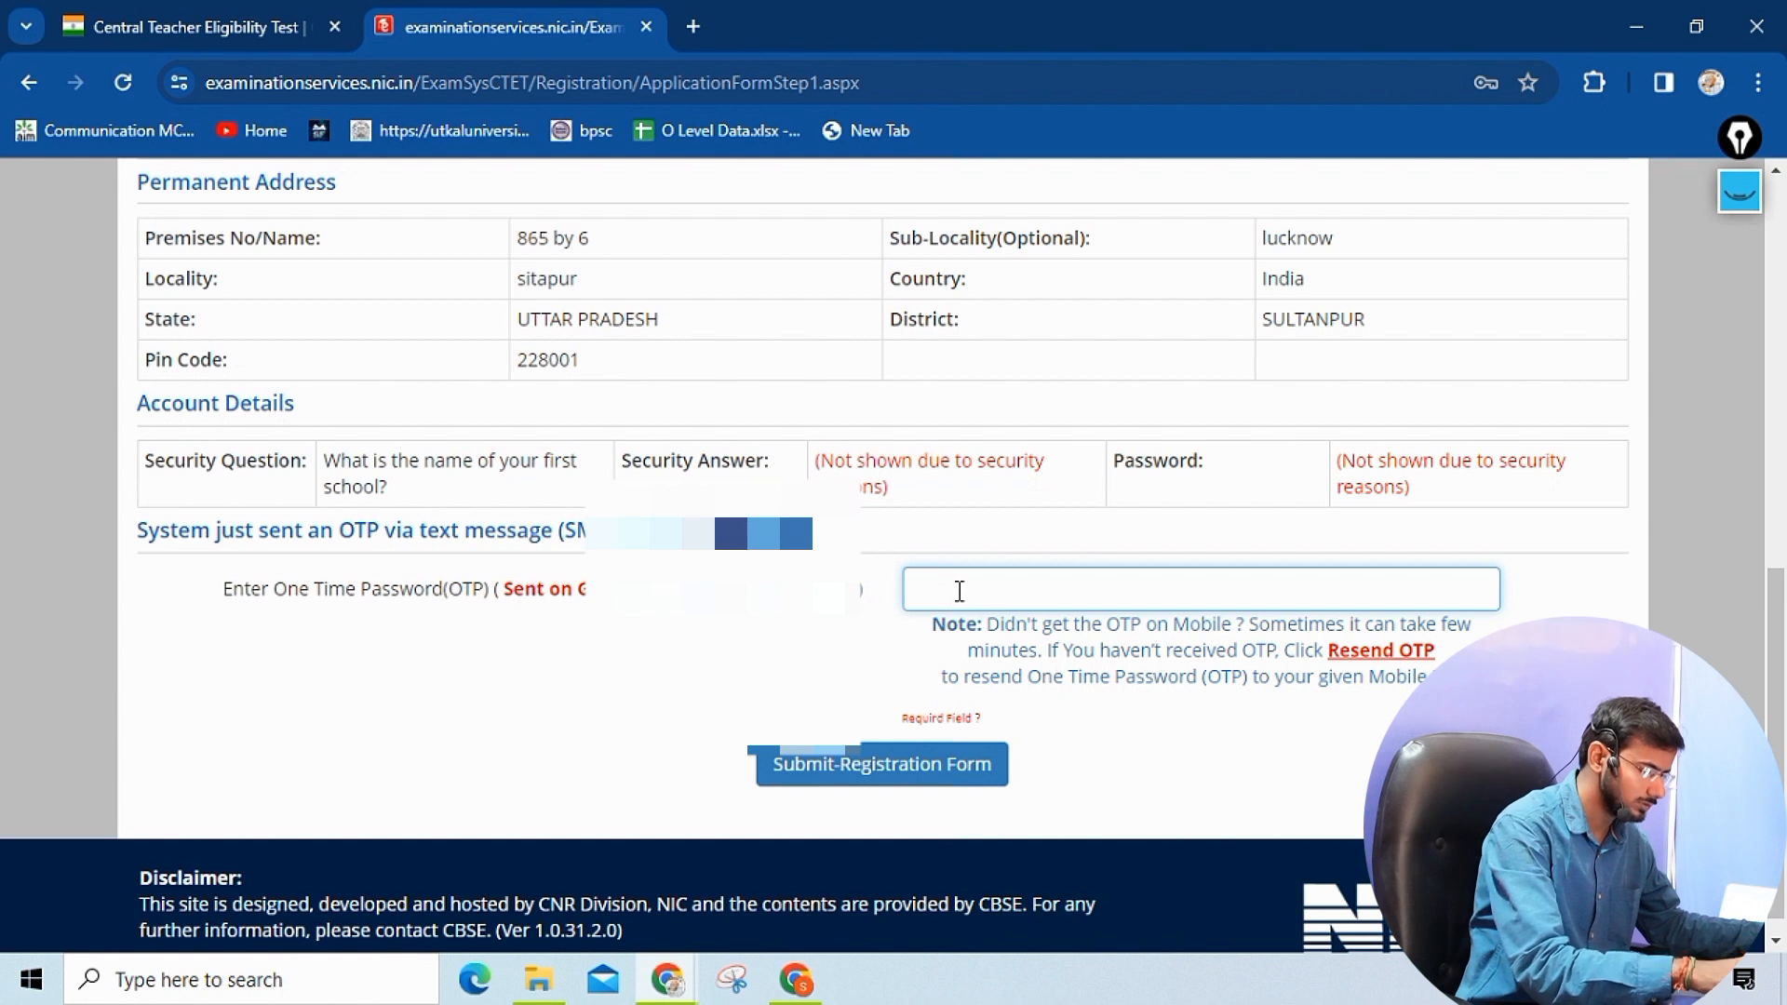
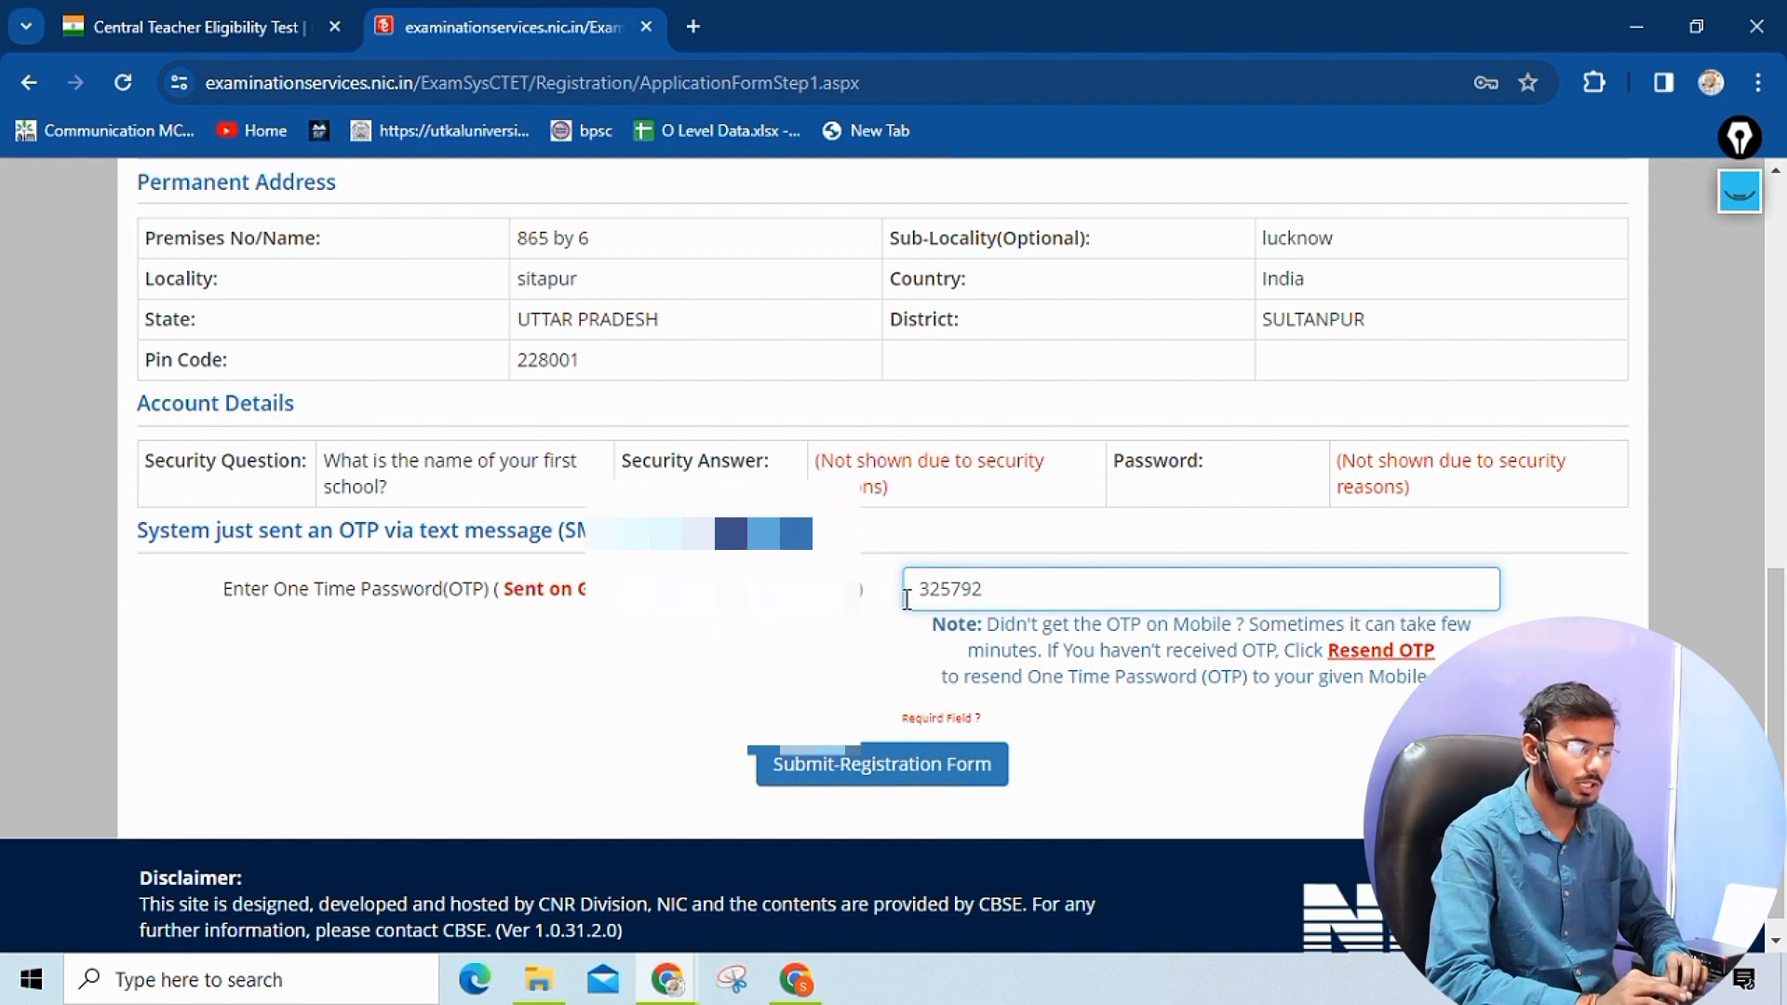
click(889, 758)
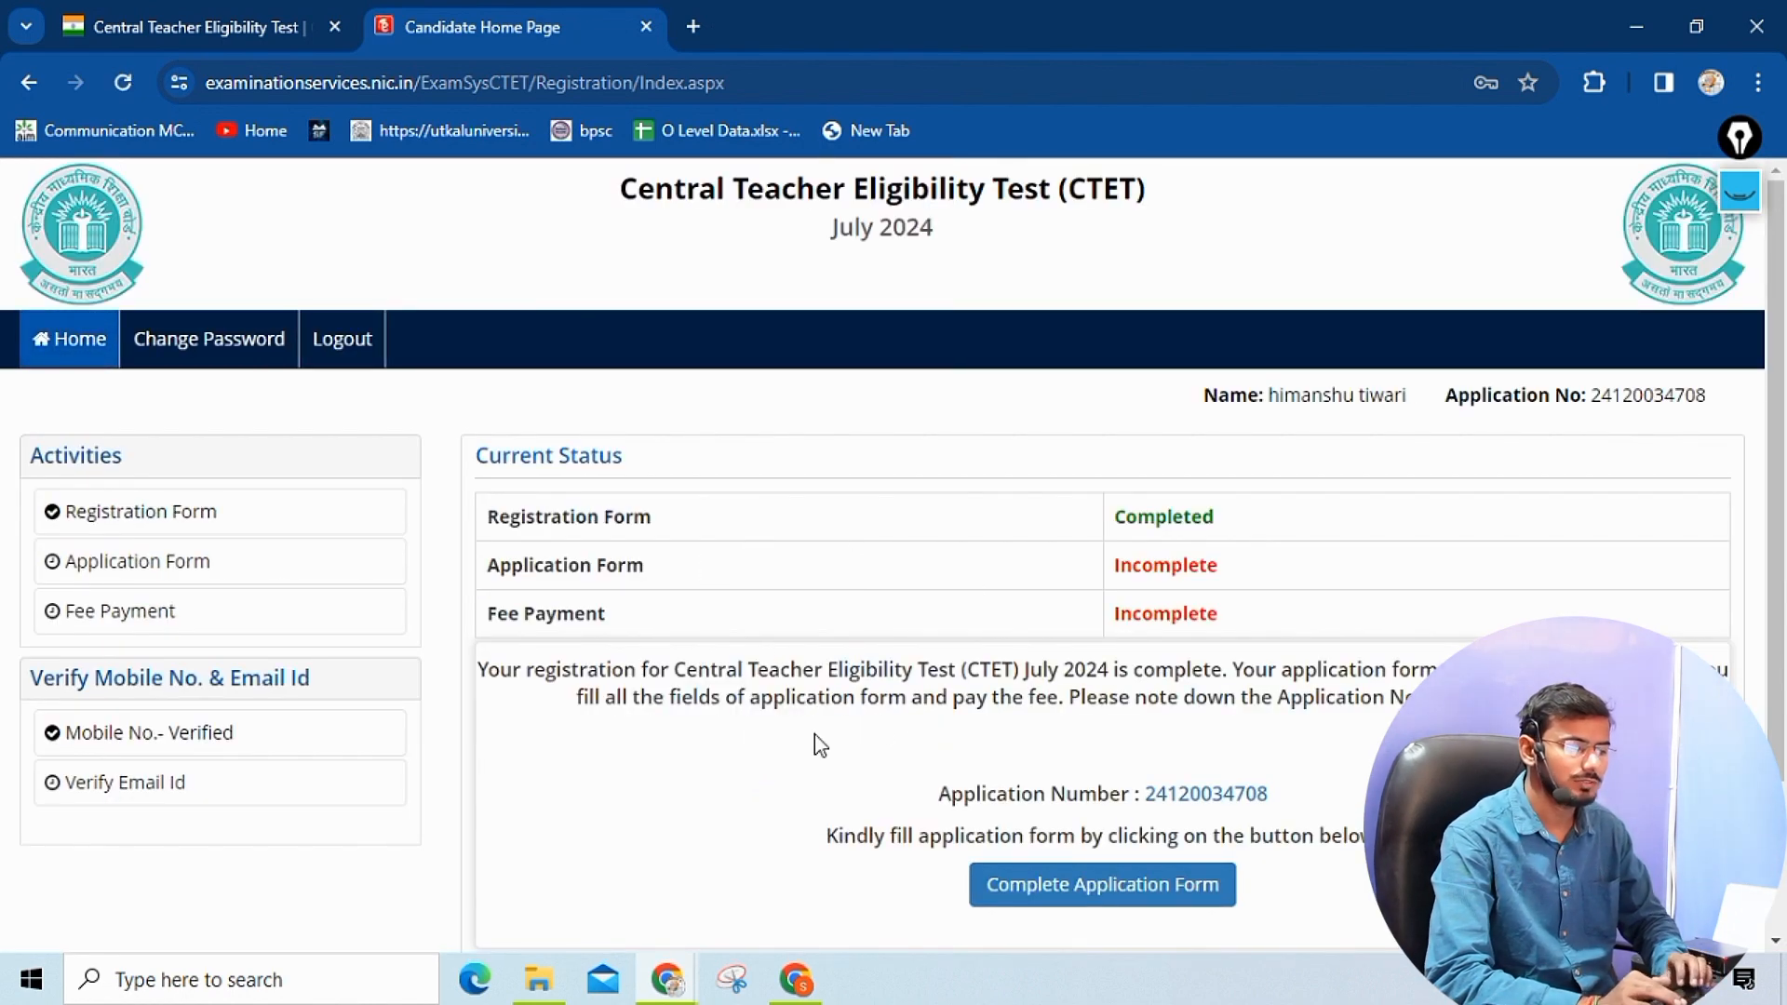
- Note the application number on the Candidate Home Page, then go to Verify Email Id
double_click(1241, 796)
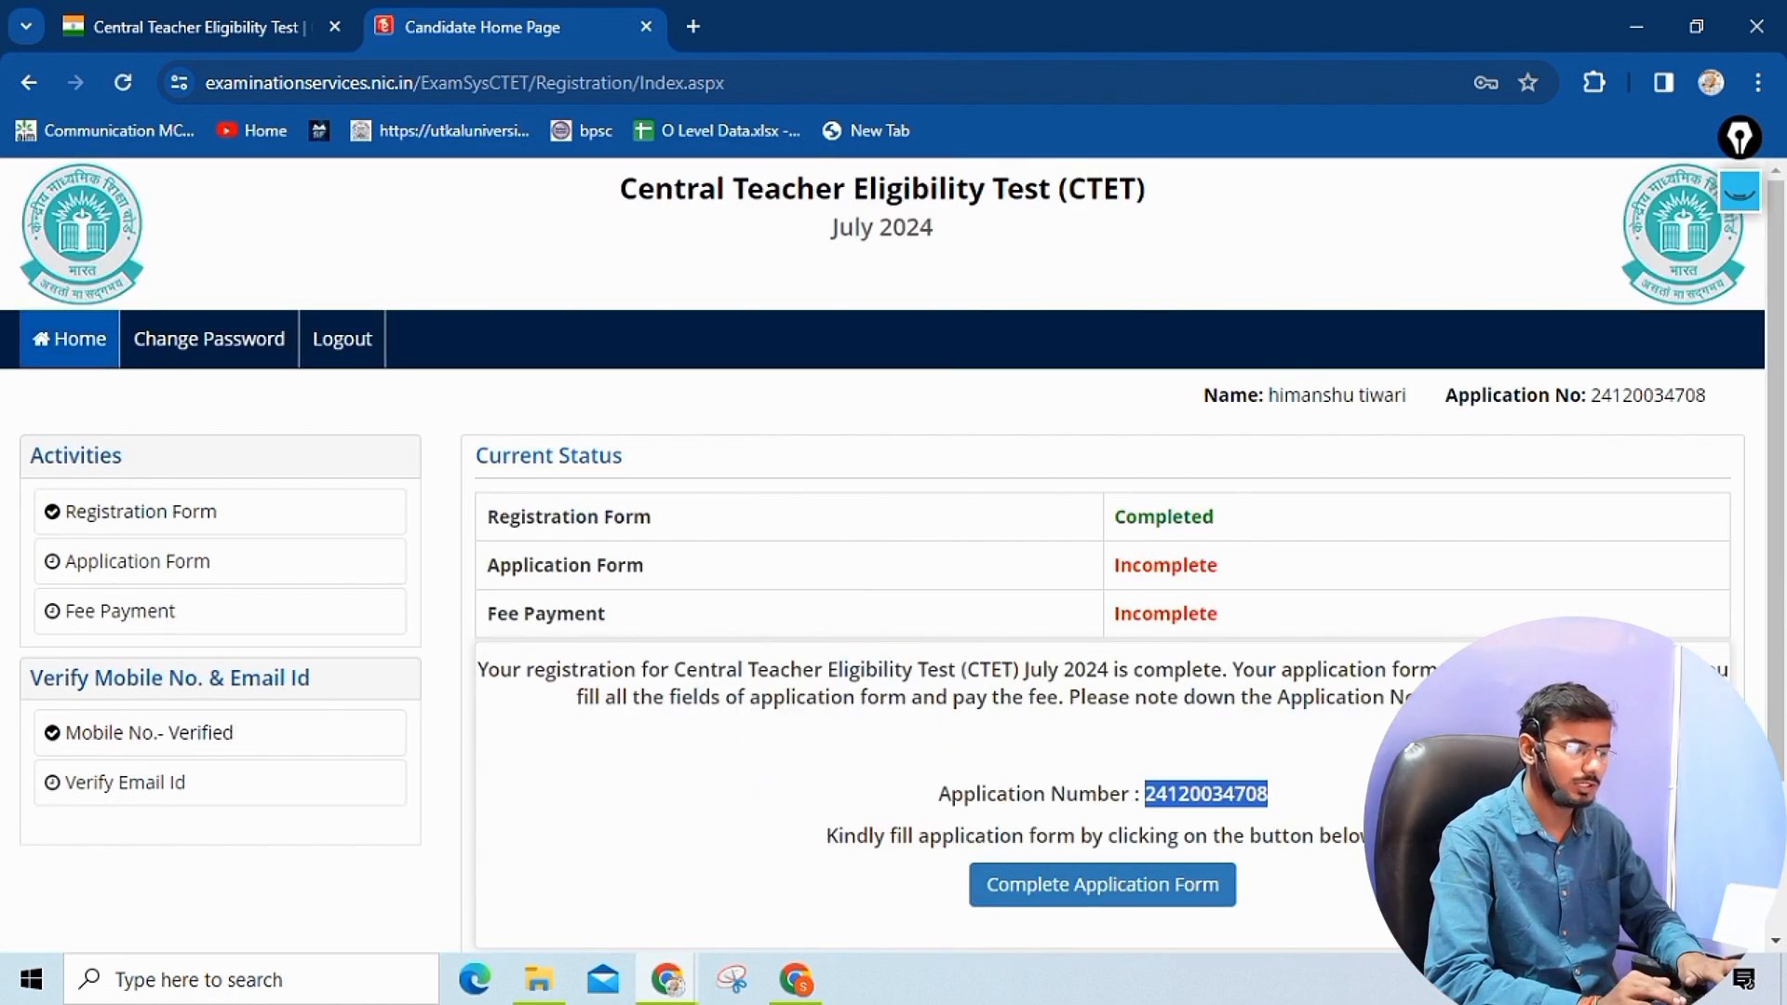
click(828, 787)
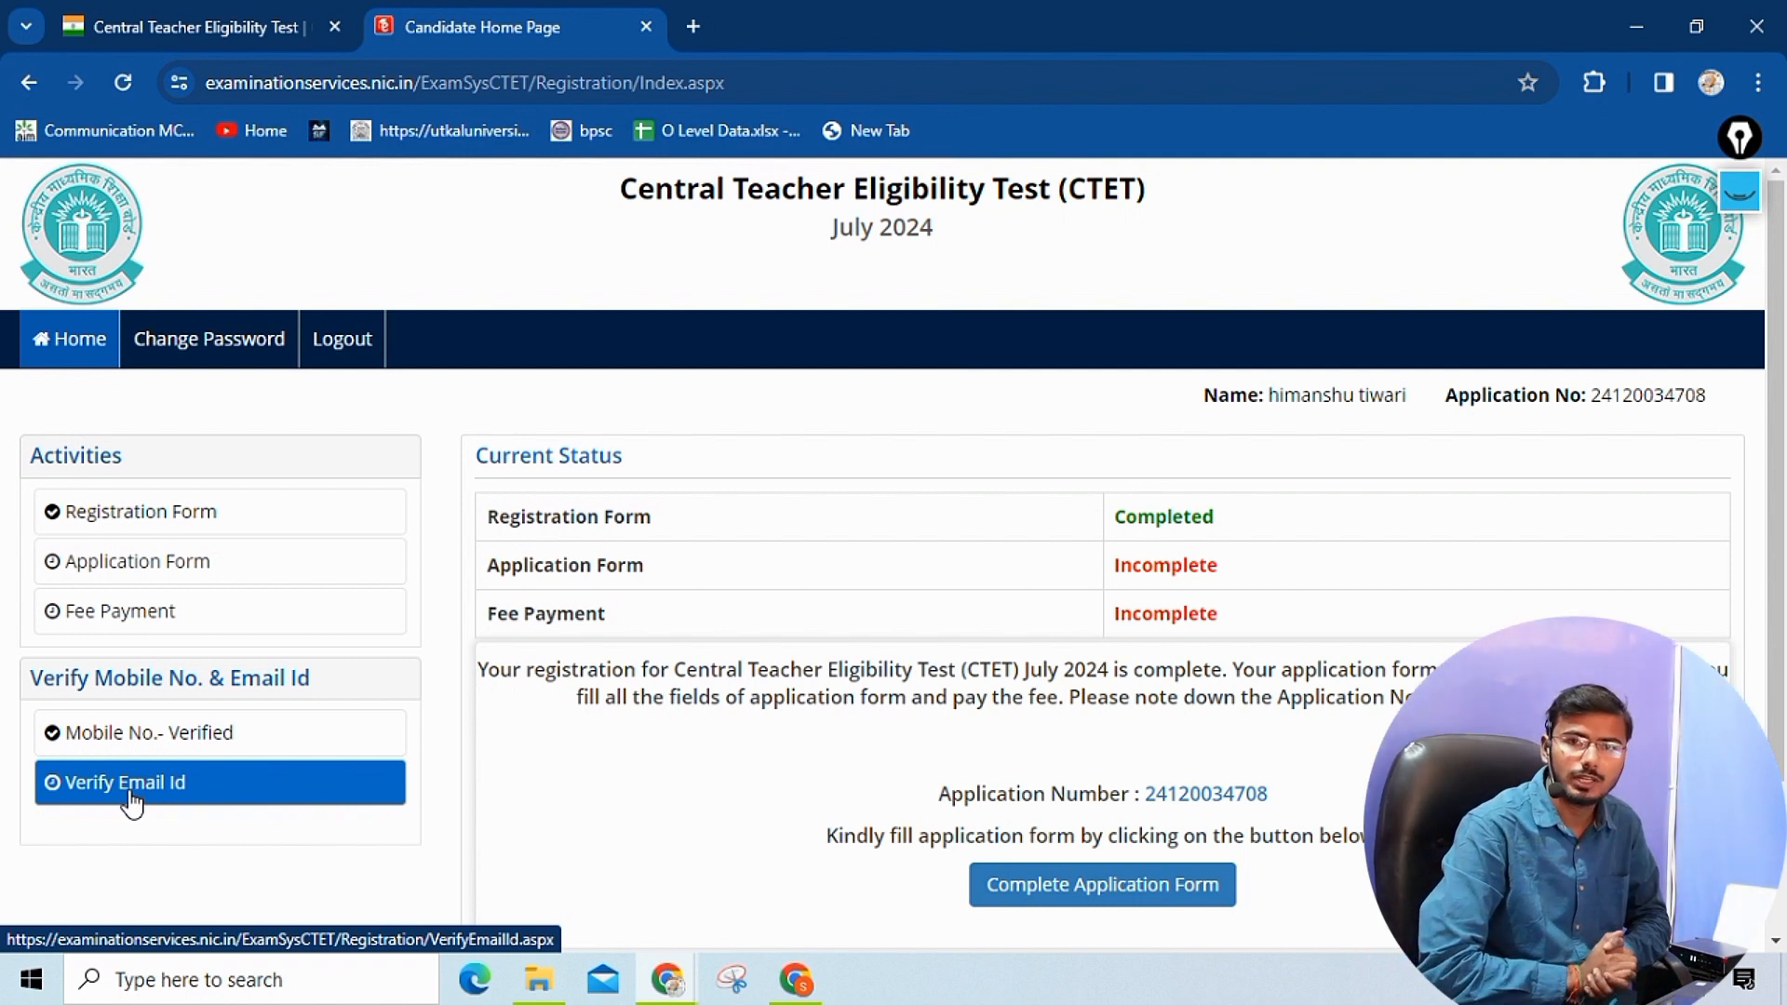
click(130, 803)
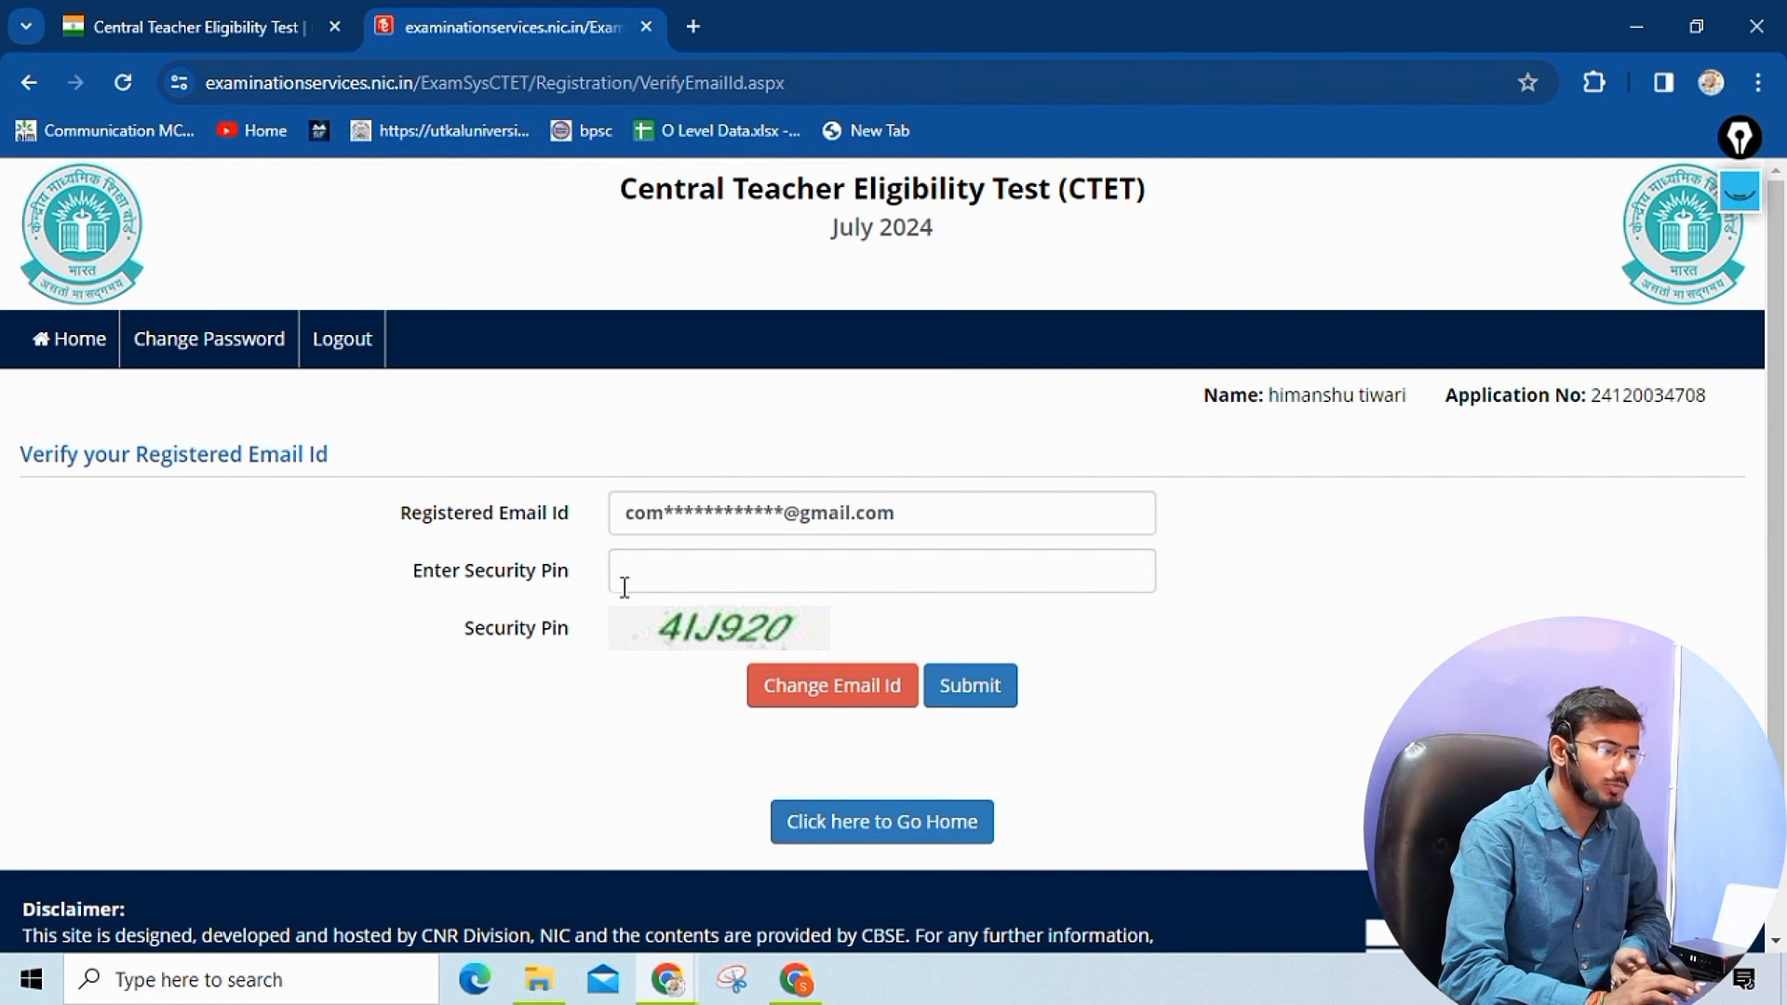
- Enter the displayed email security pin and submit it, accepting the 'Security Pin matched' alert
click(705, 570)
text(4)
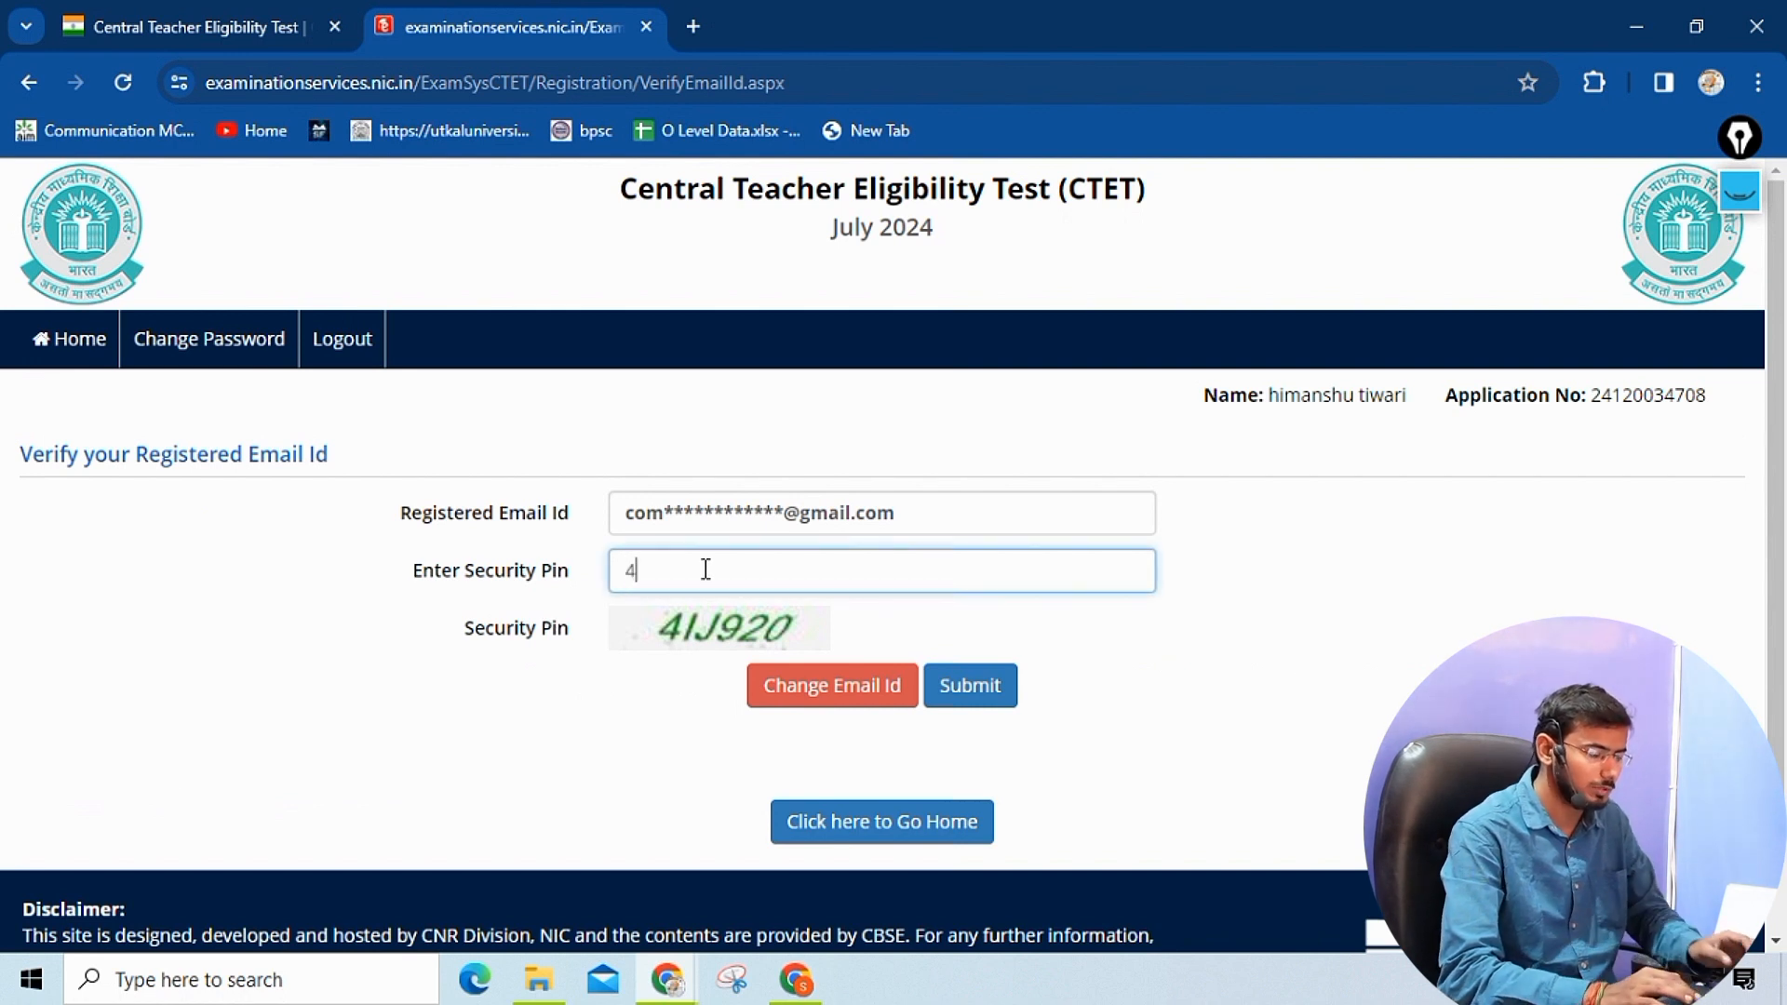
text(IJ)
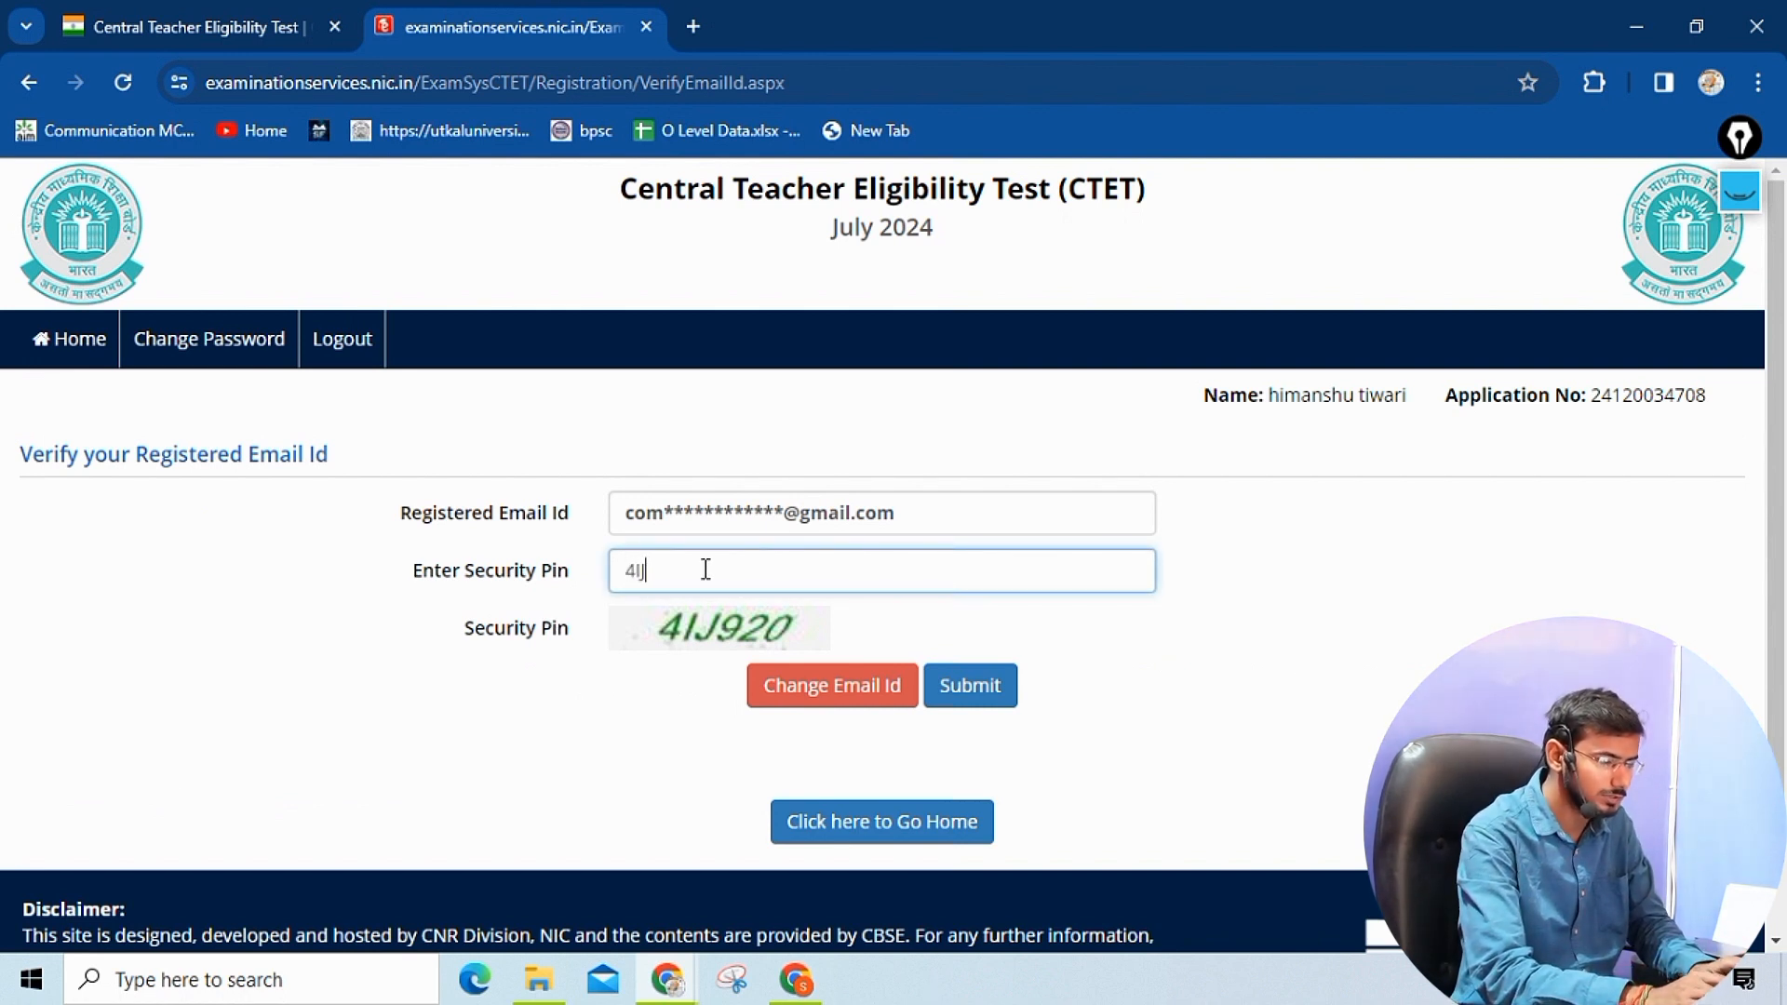
text(920)
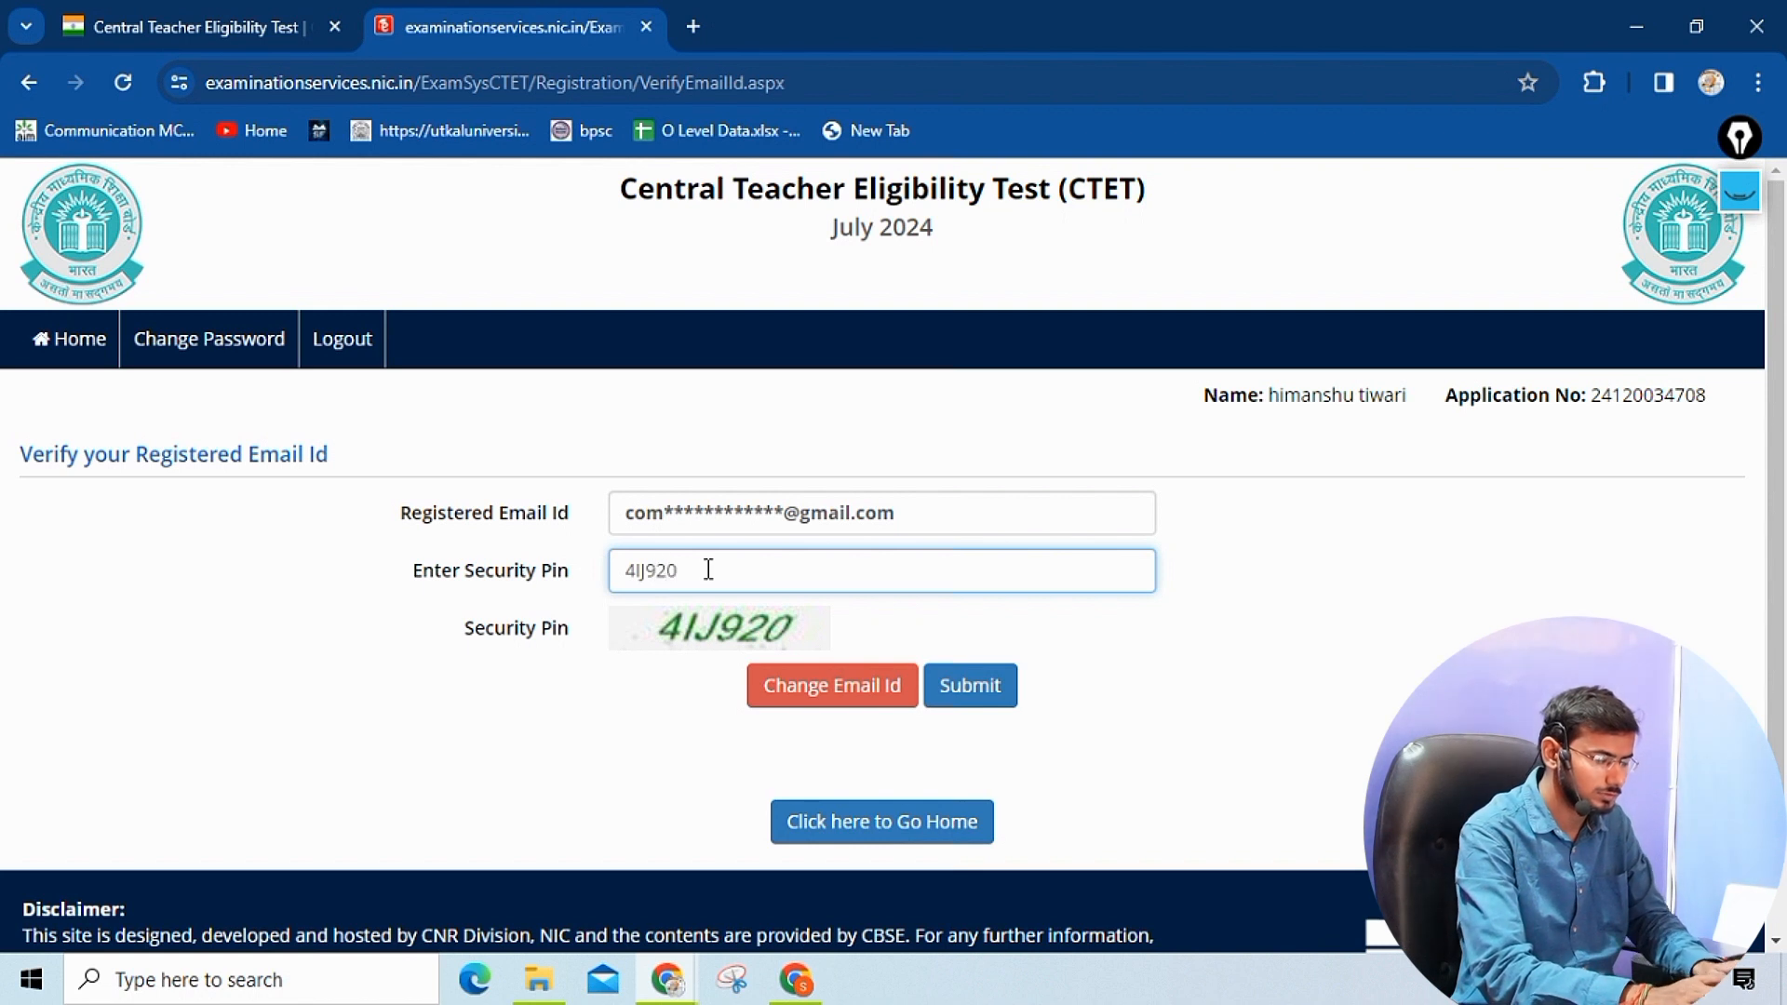
click(975, 688)
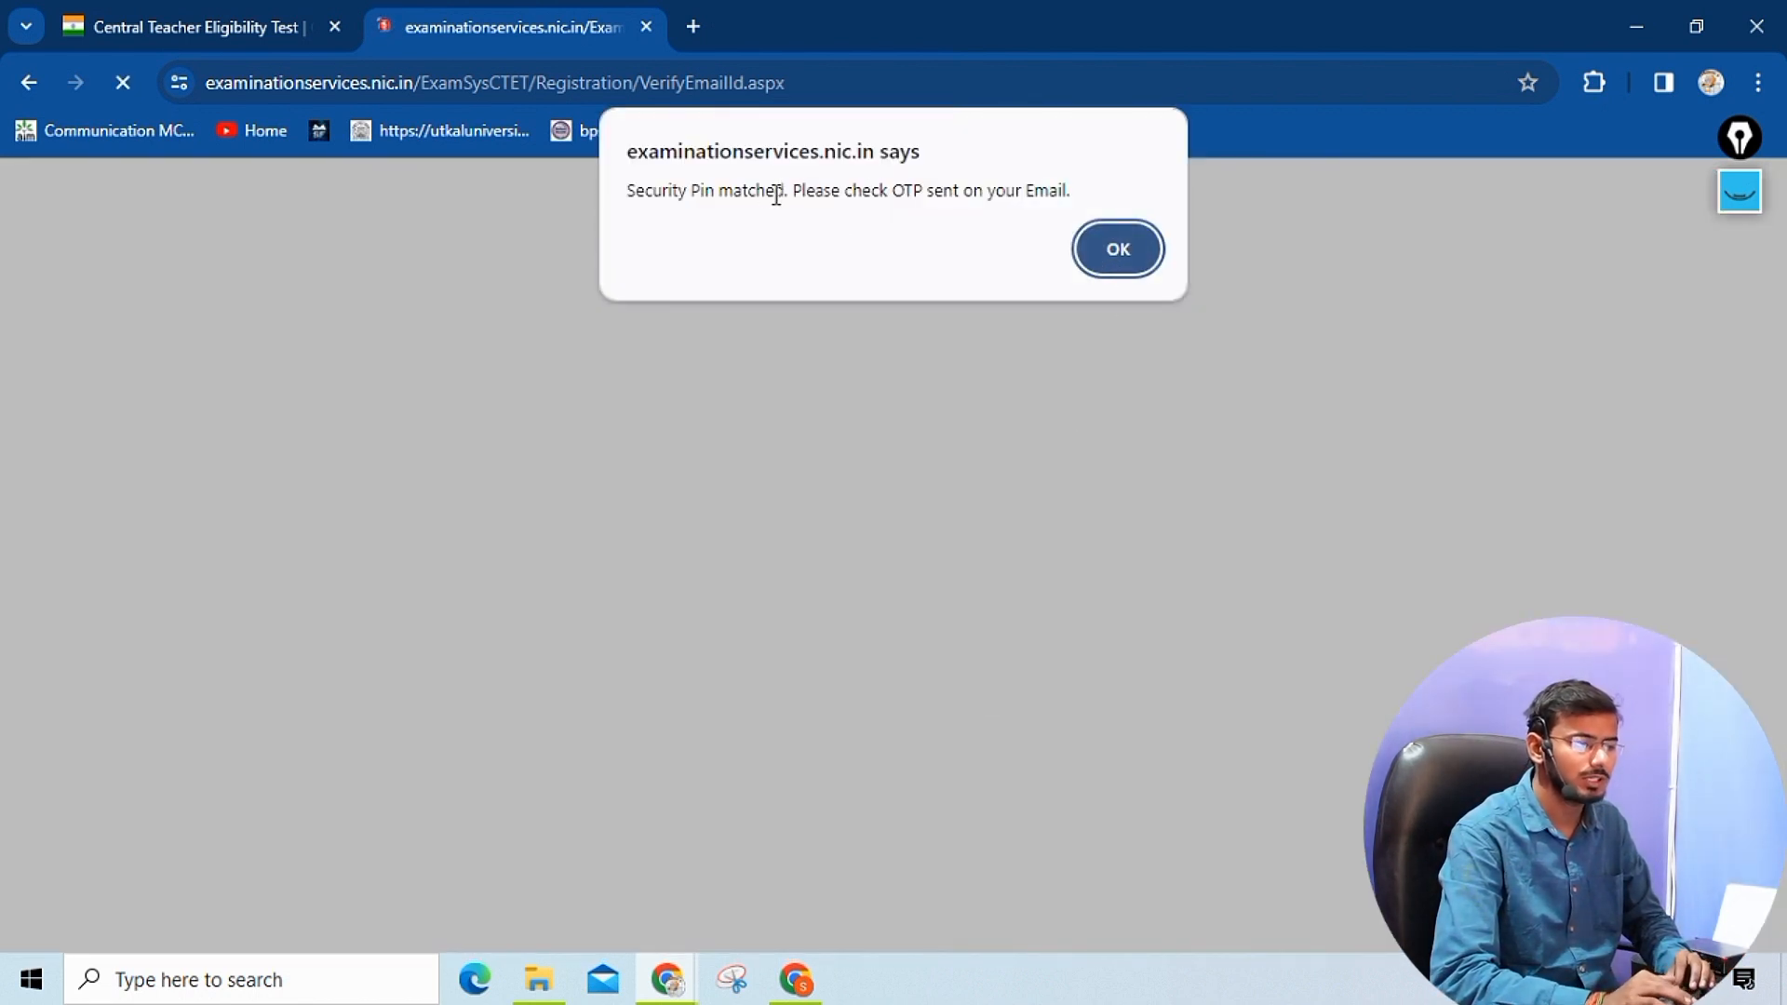
click(1119, 259)
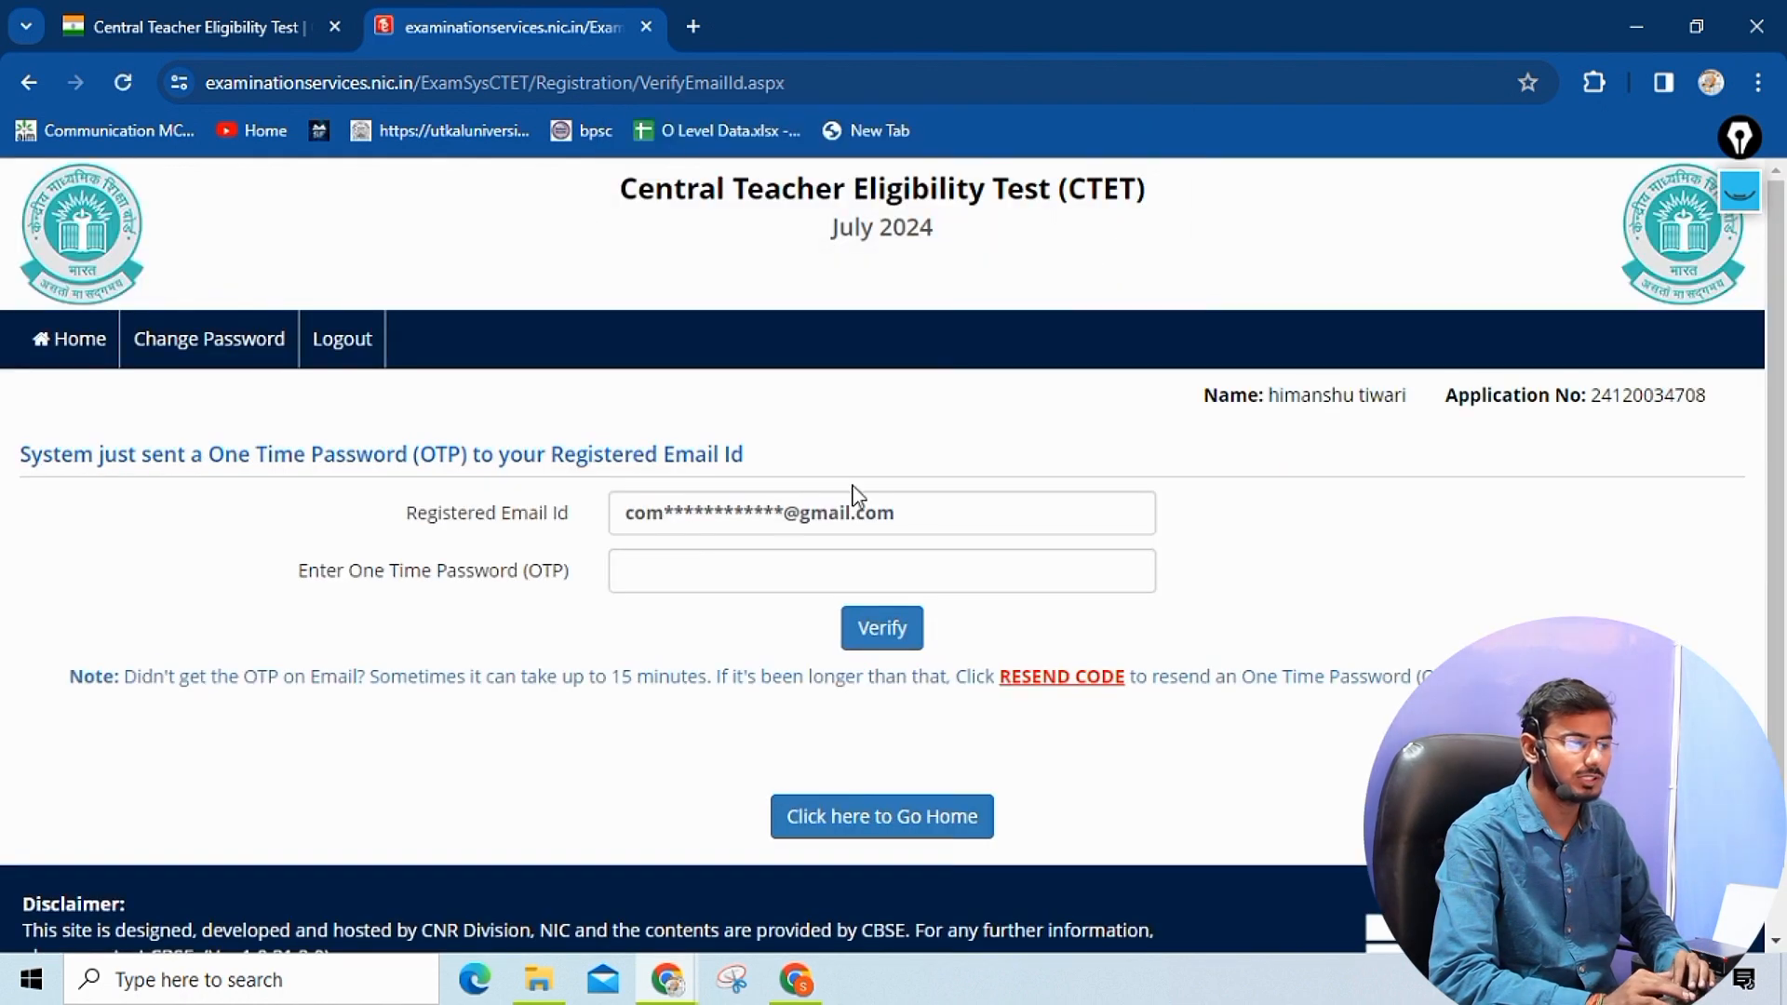
- Enter the emailed OTP, verify the email and go back to the Candidate Home Page
click(666, 565)
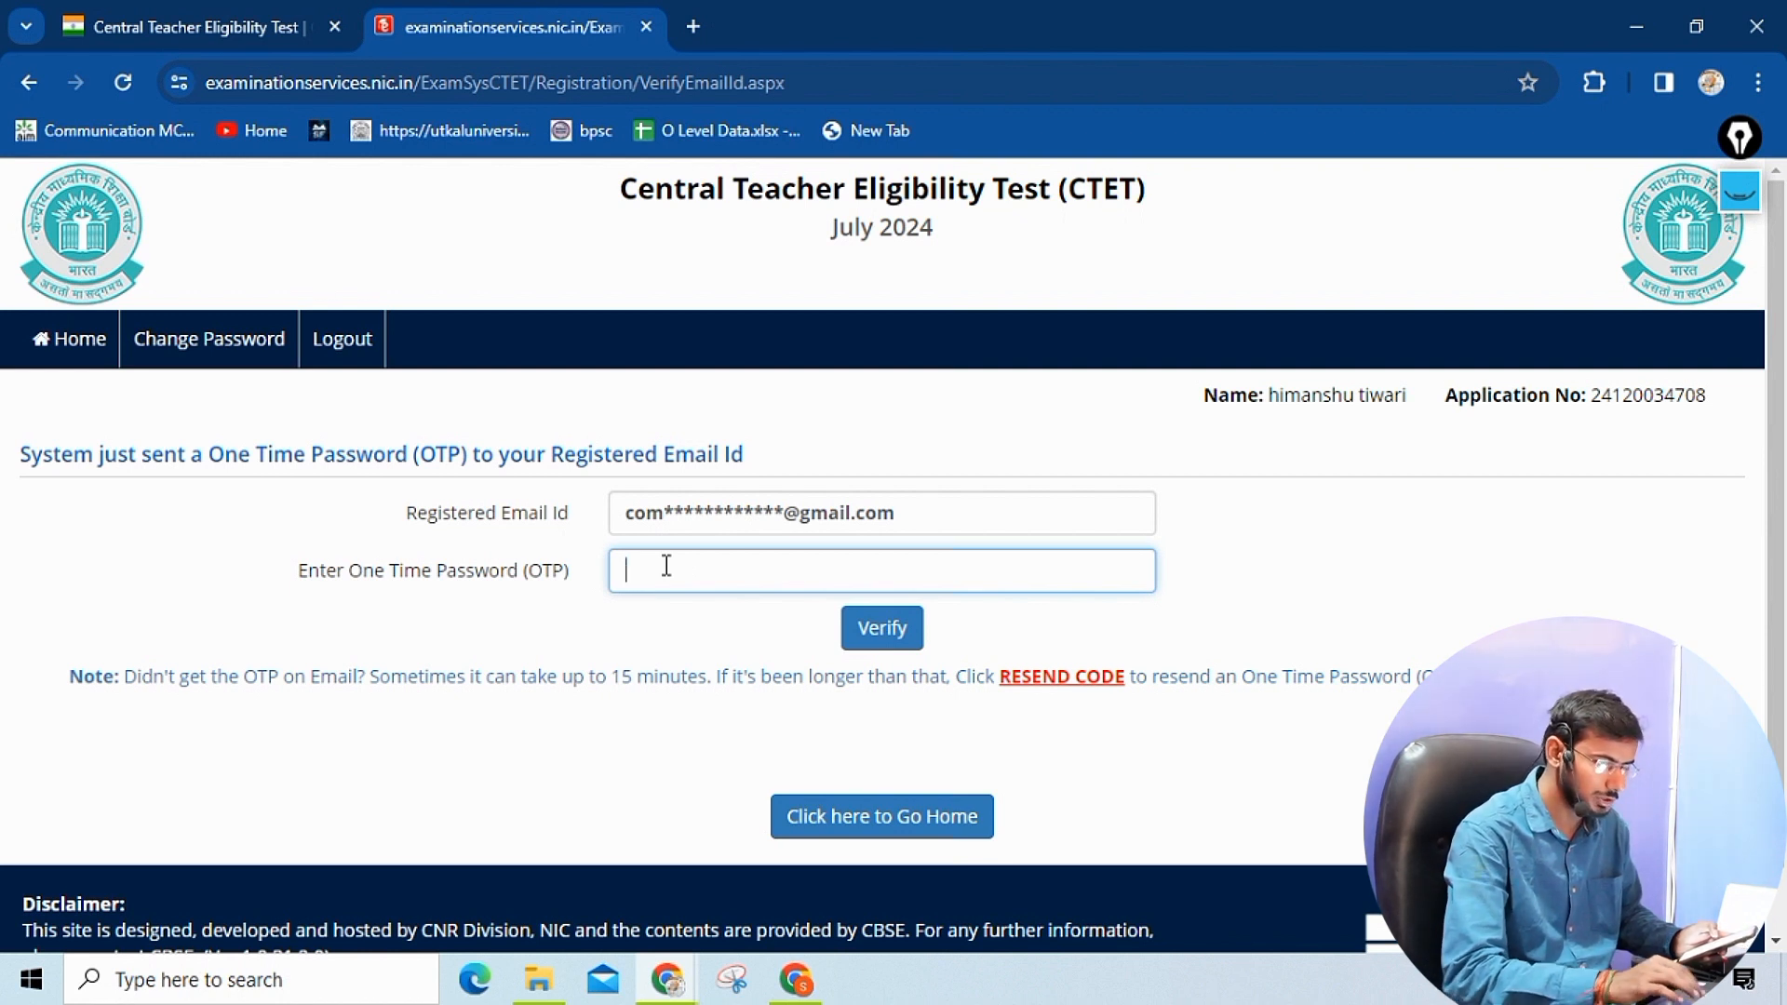
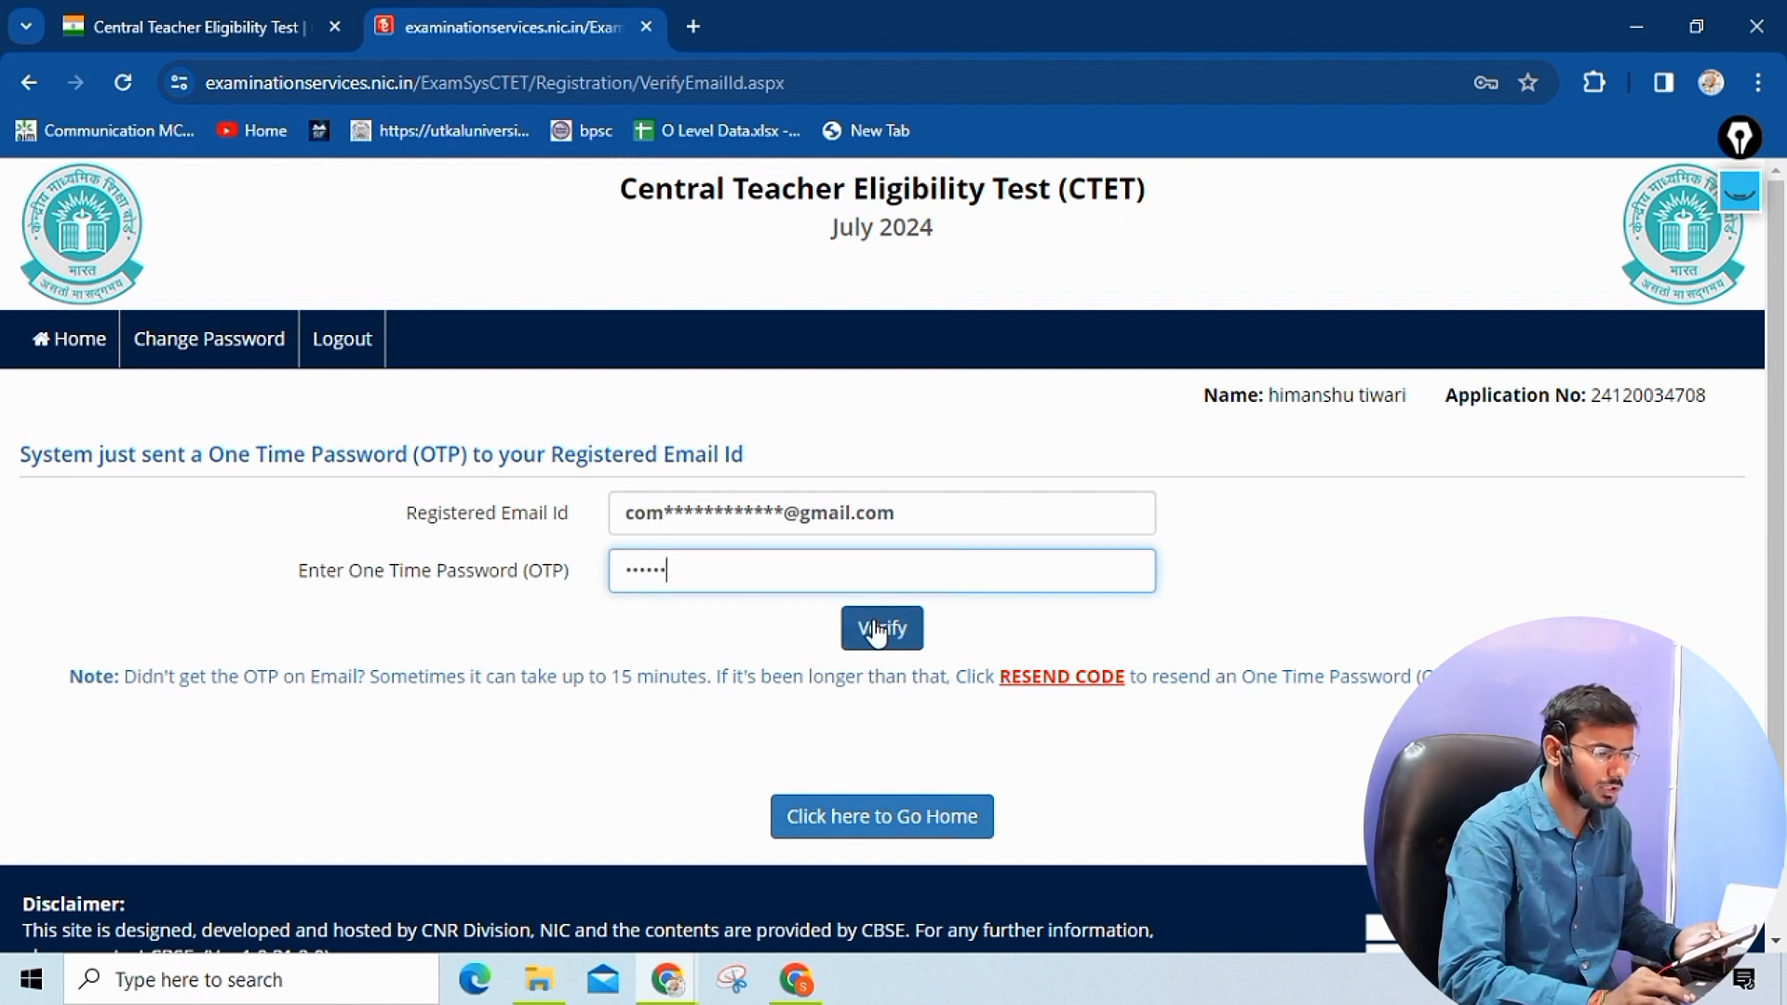
click(875, 629)
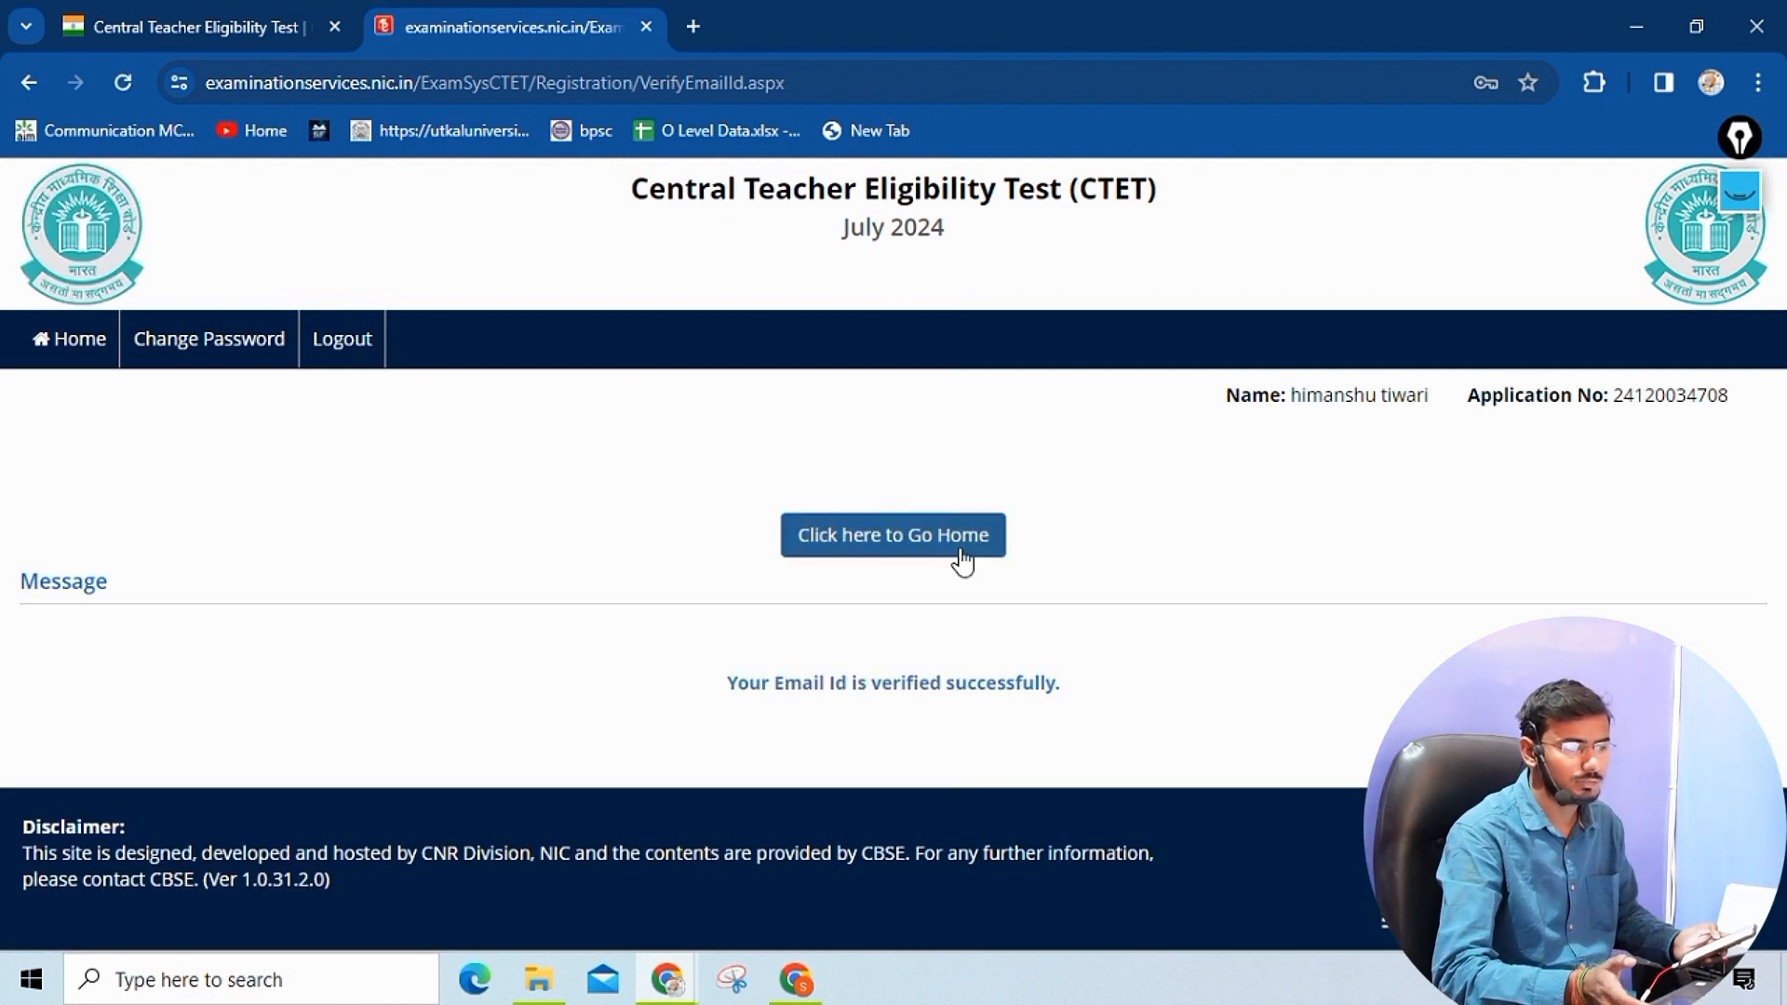
click(947, 547)
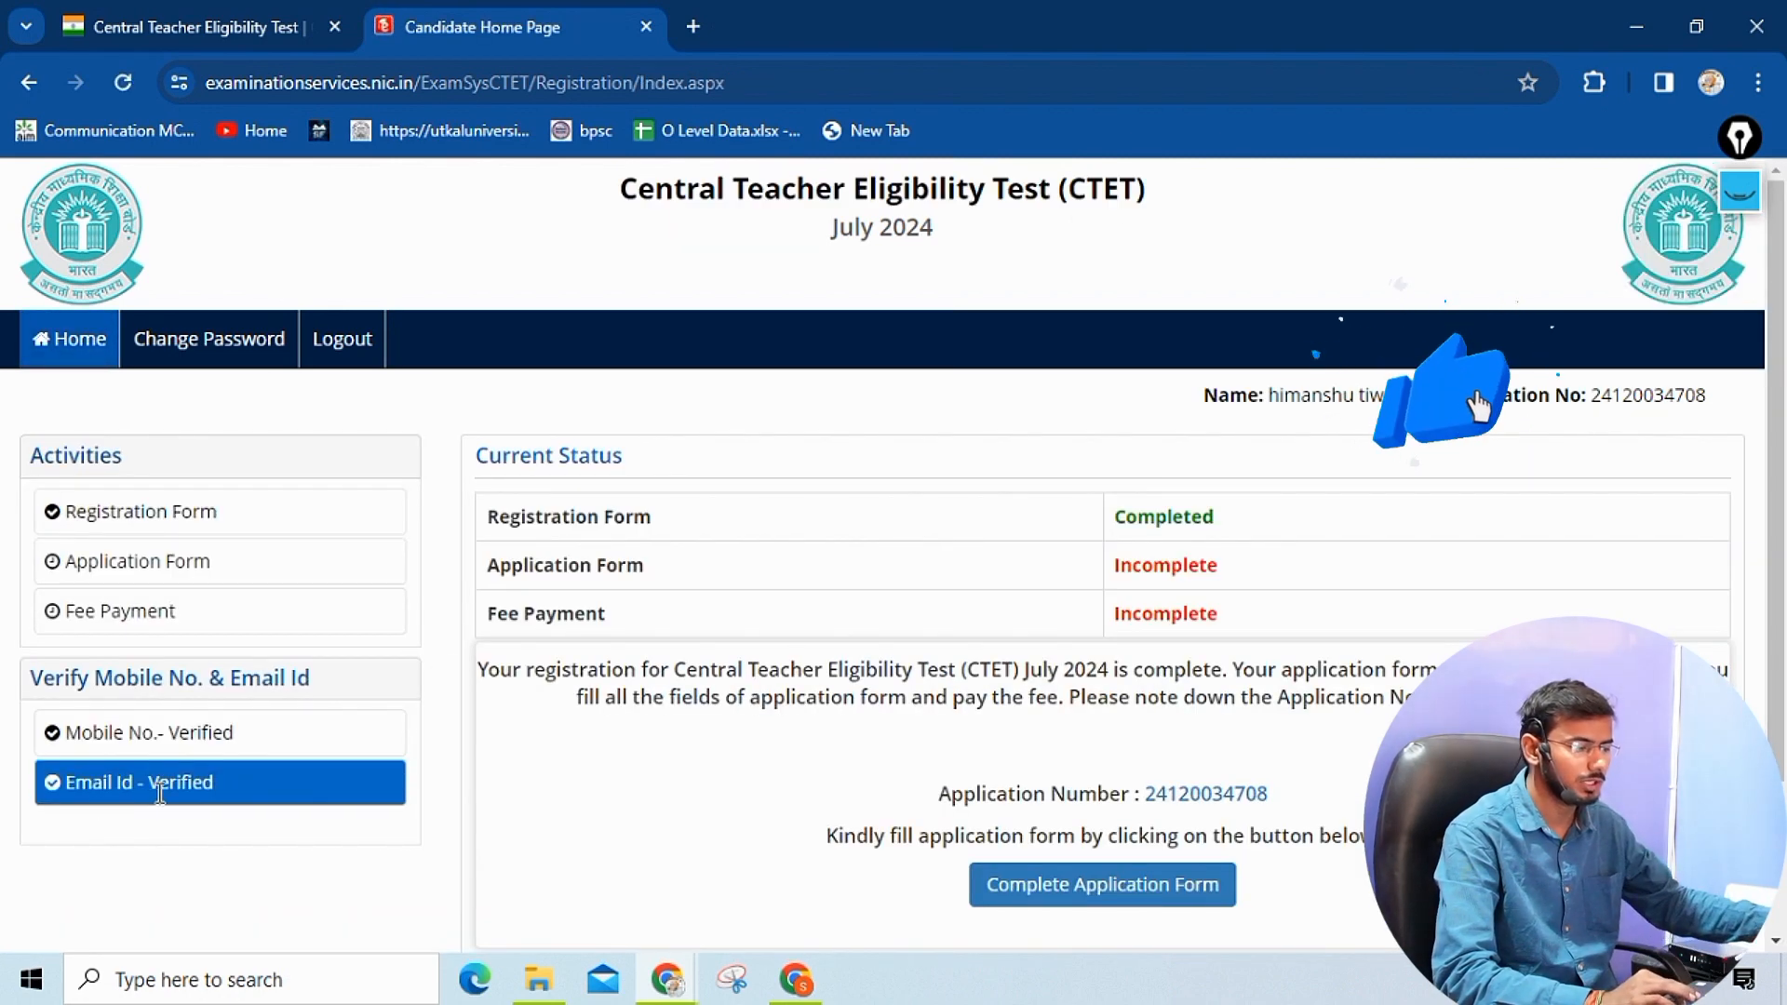
- Open the Application Form Steps overview and go to its Personal Details section
click(1105, 905)
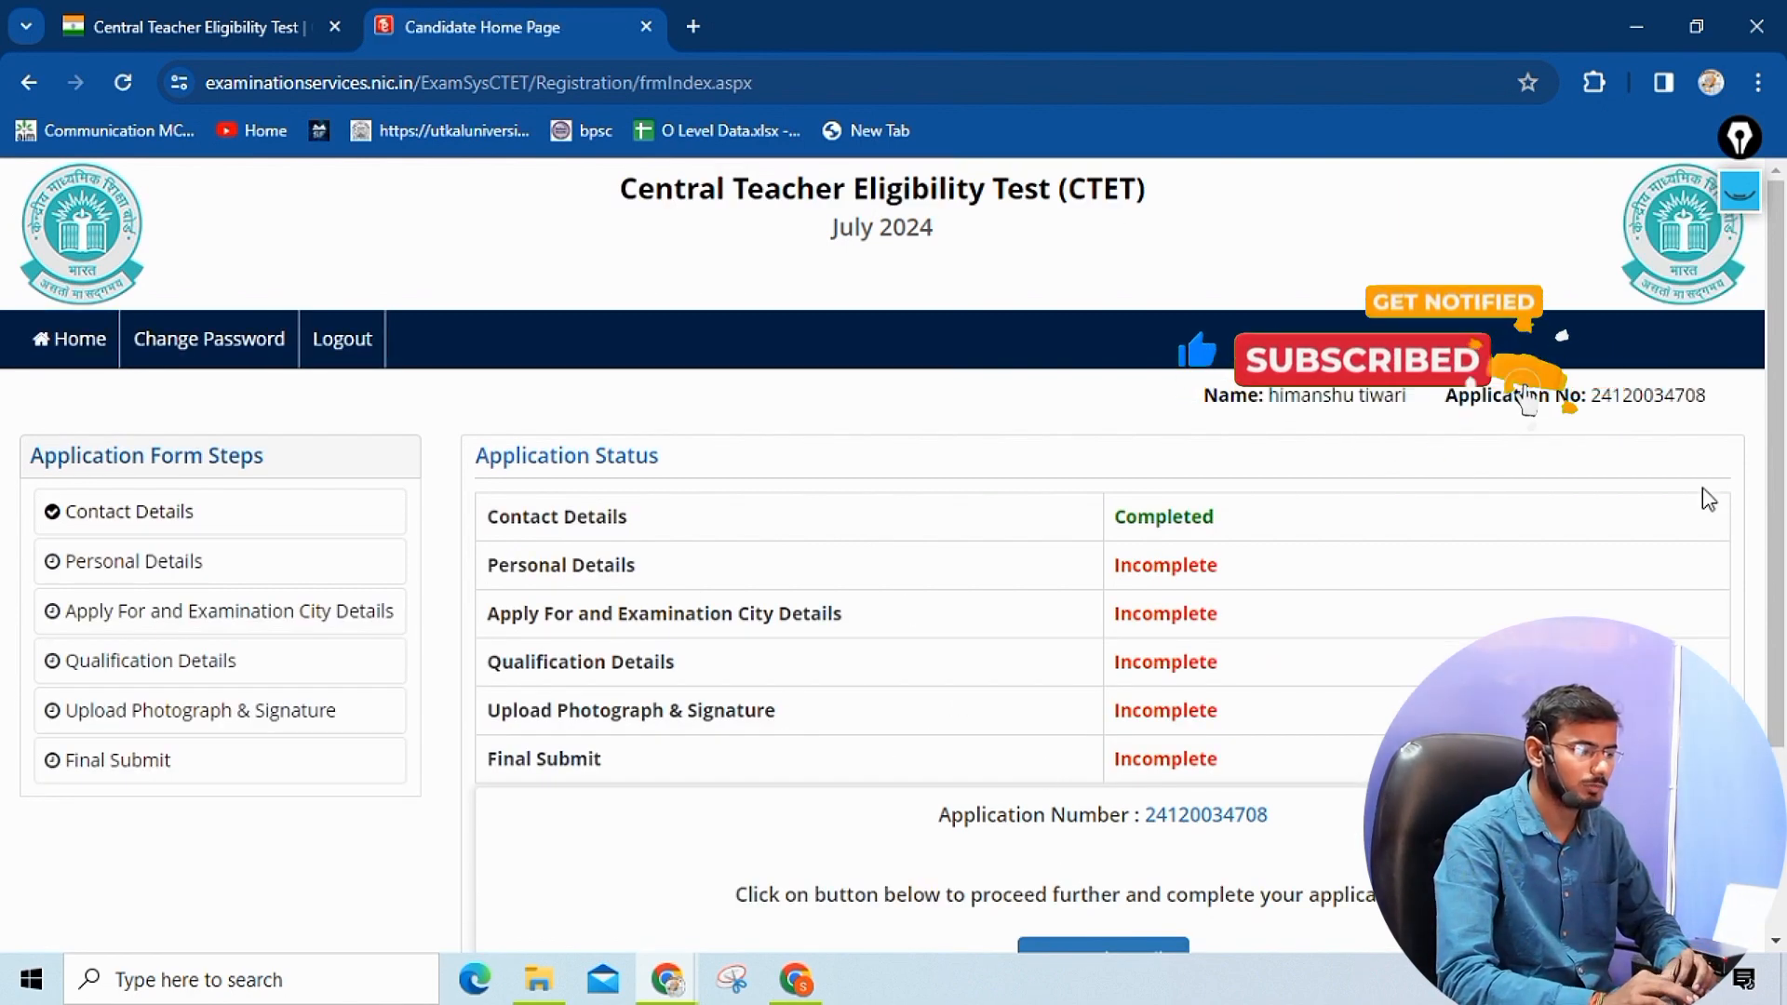
scroll(1708, 500, down, 2)
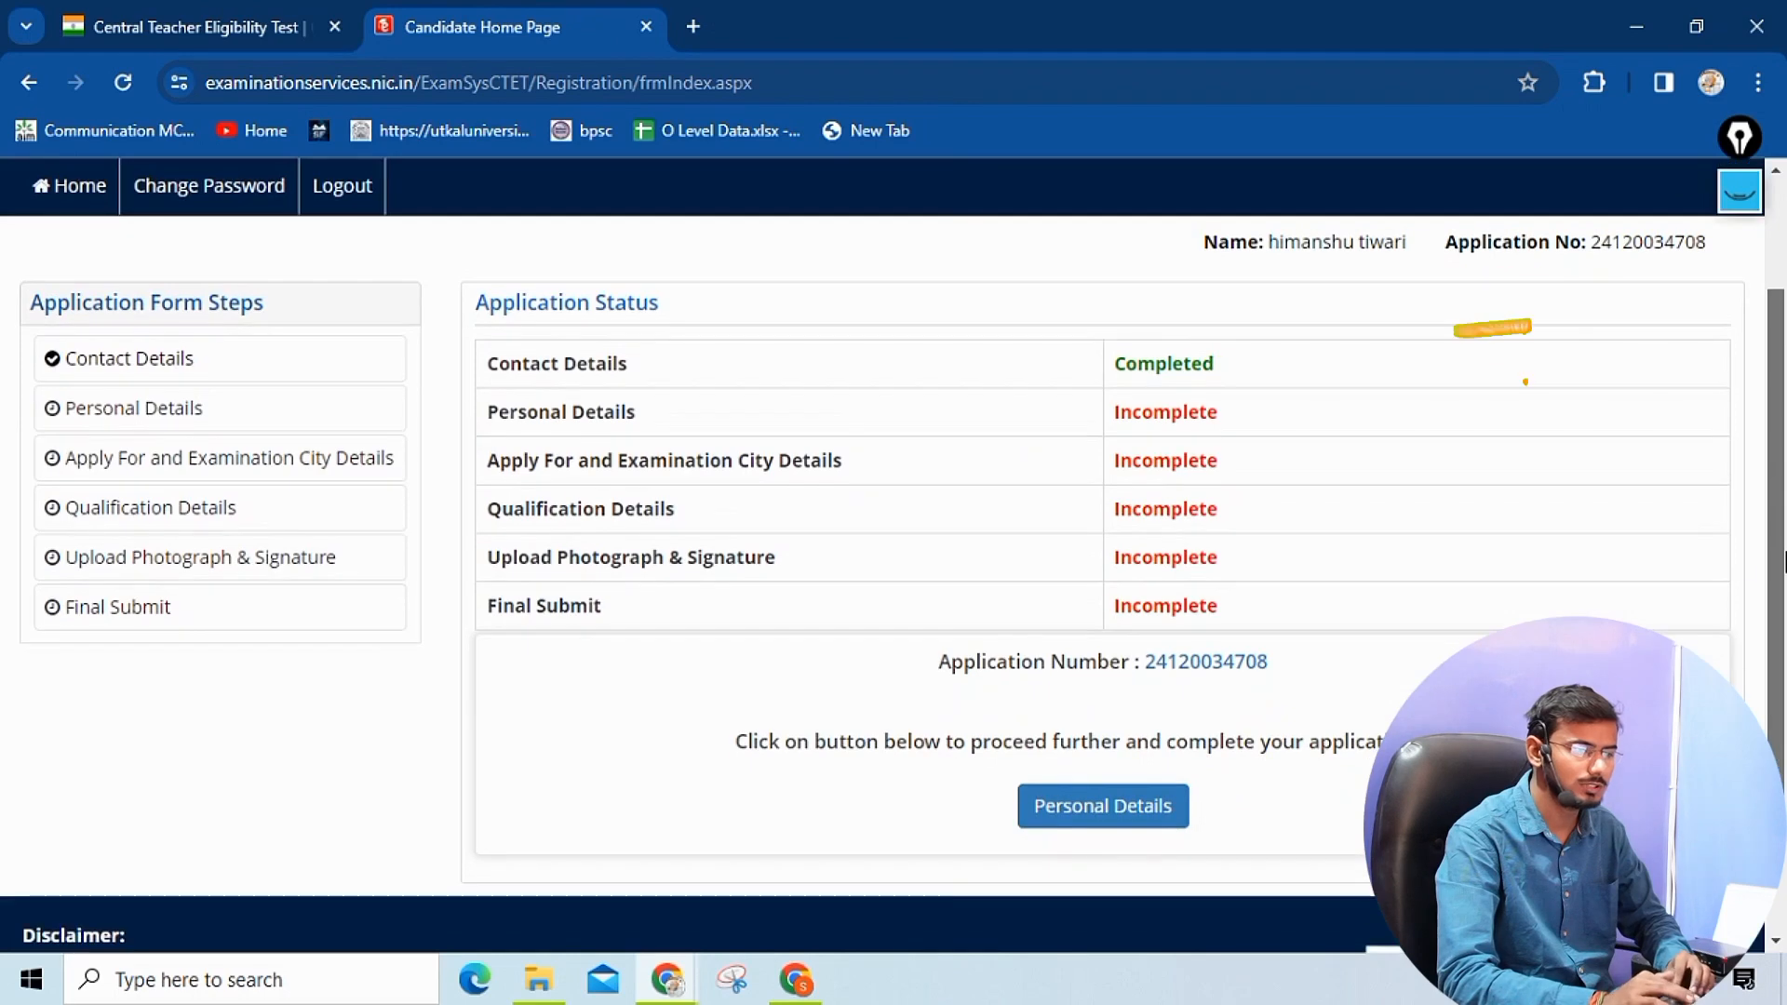
click(1076, 805)
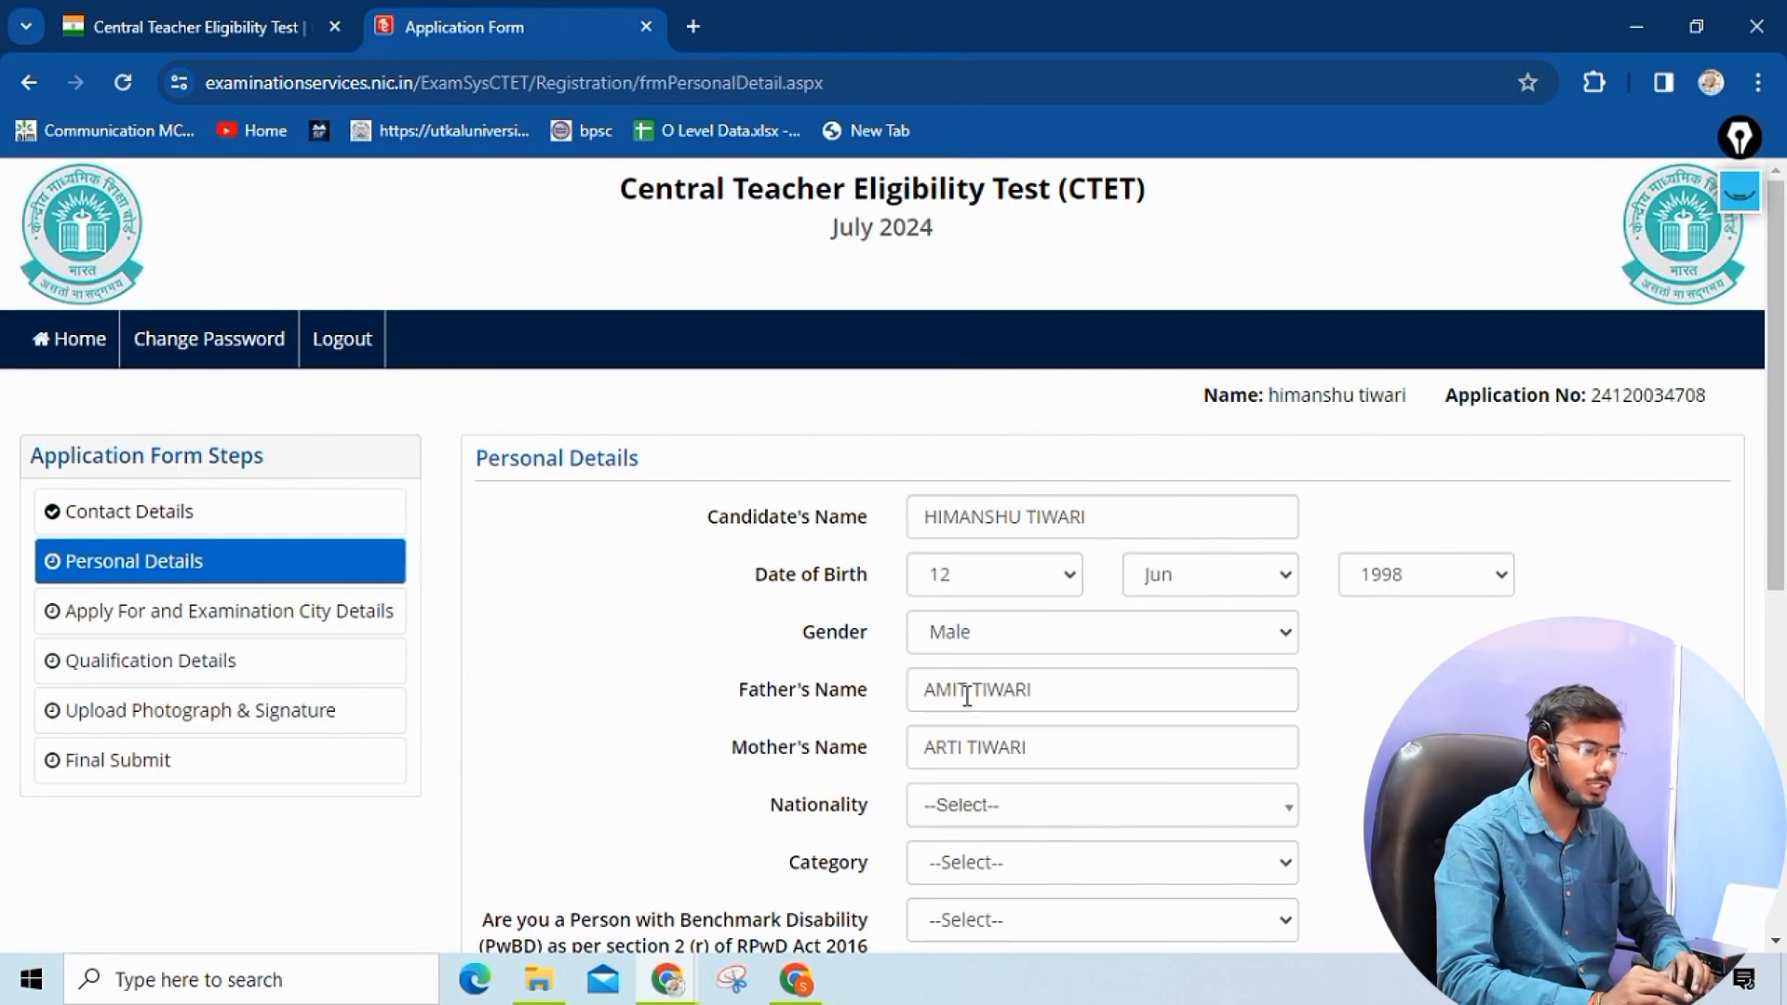
- Set Nationality to Indian and Category to General, and answer No to both PwBD questions
scroll(1782, 416, down, 1)
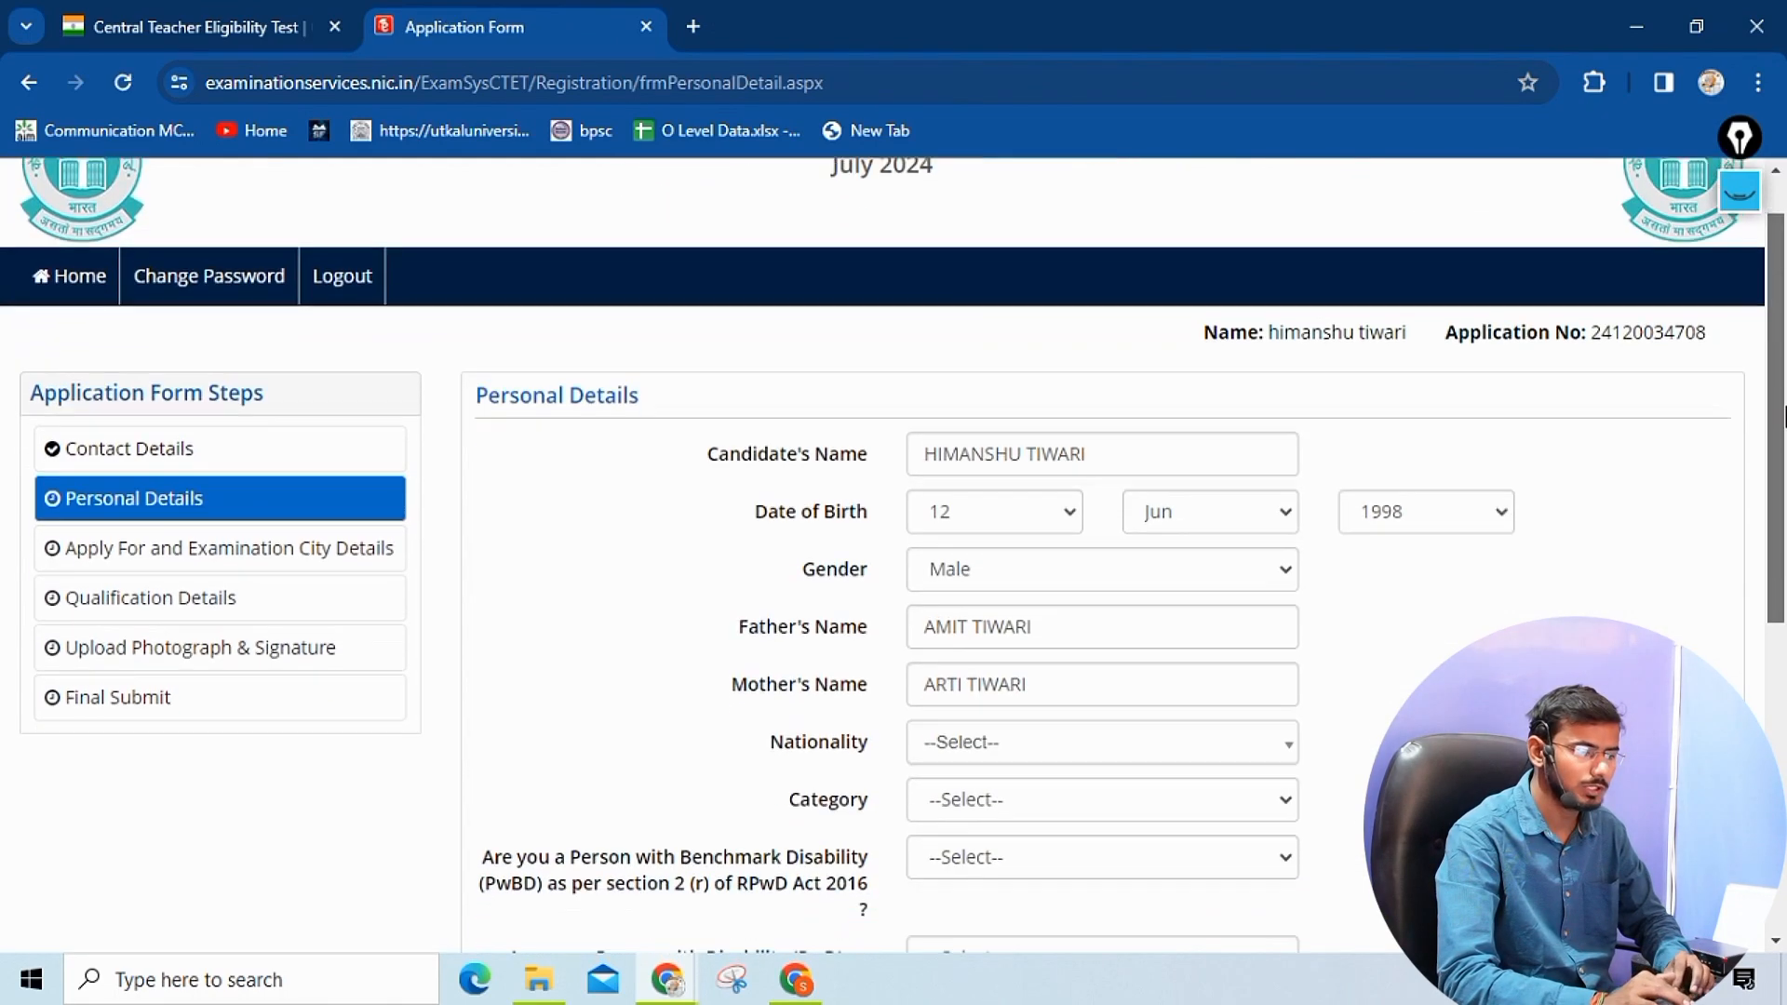
drag(1783, 416, 1782, 559)
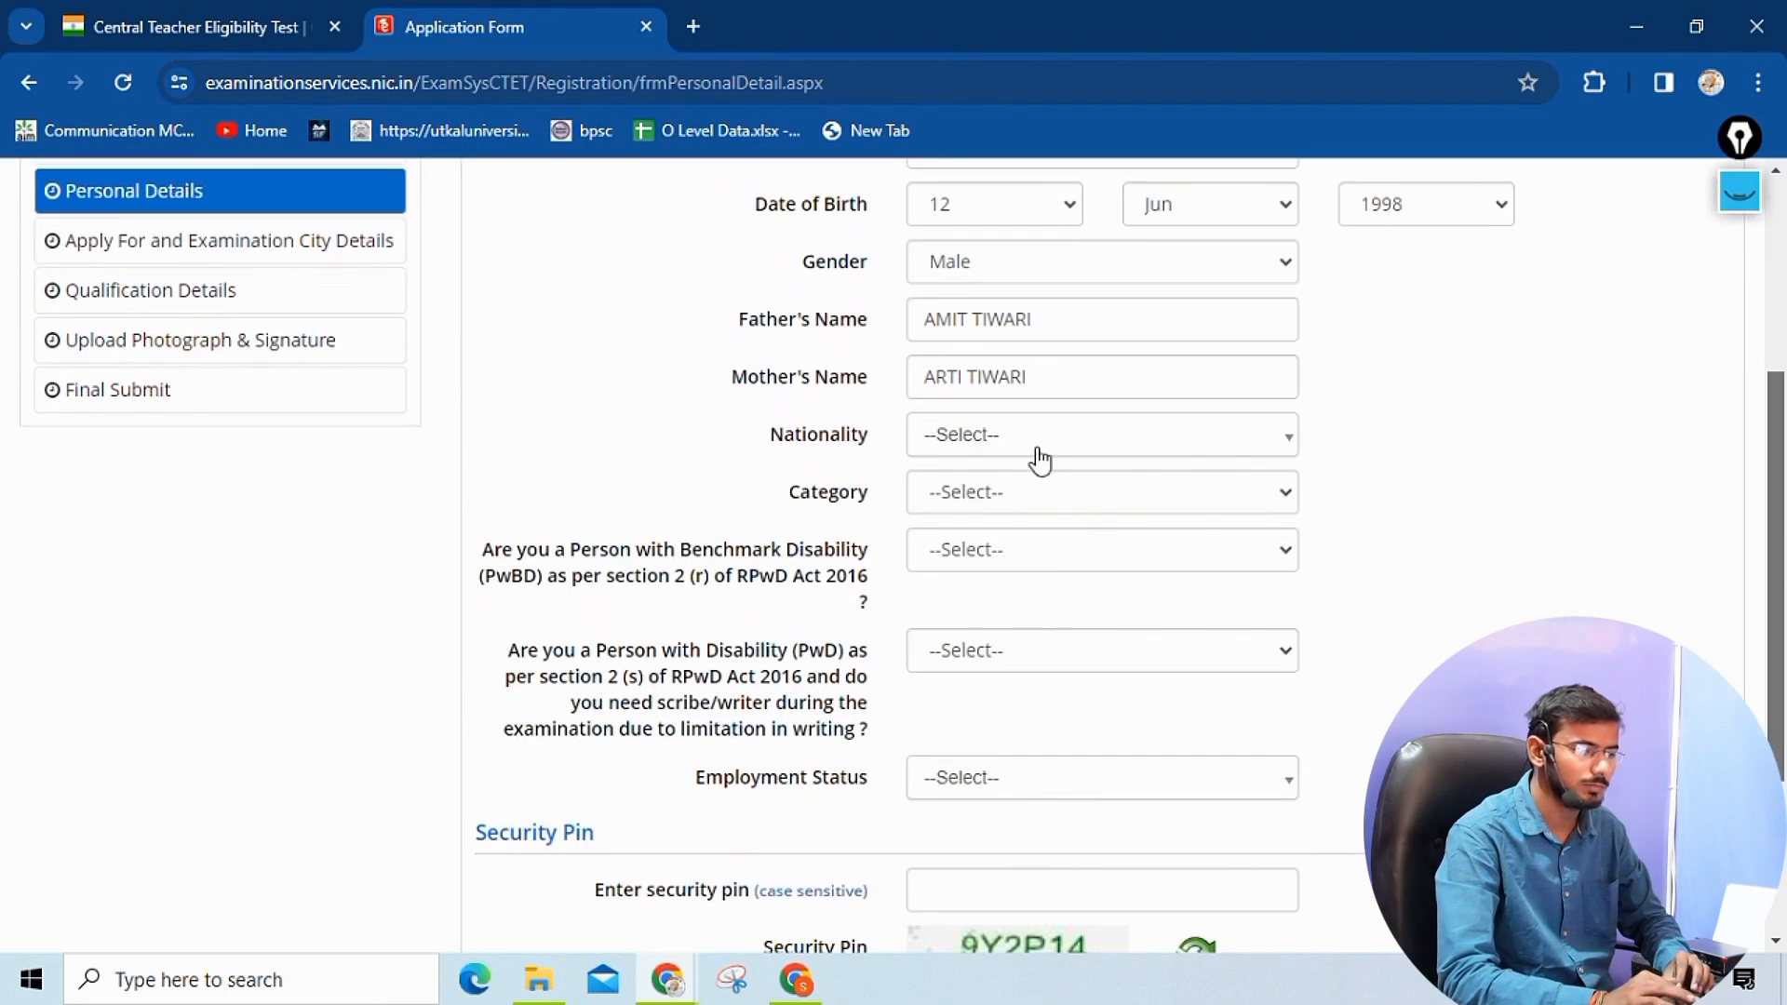
click(1125, 450)
click(974, 563)
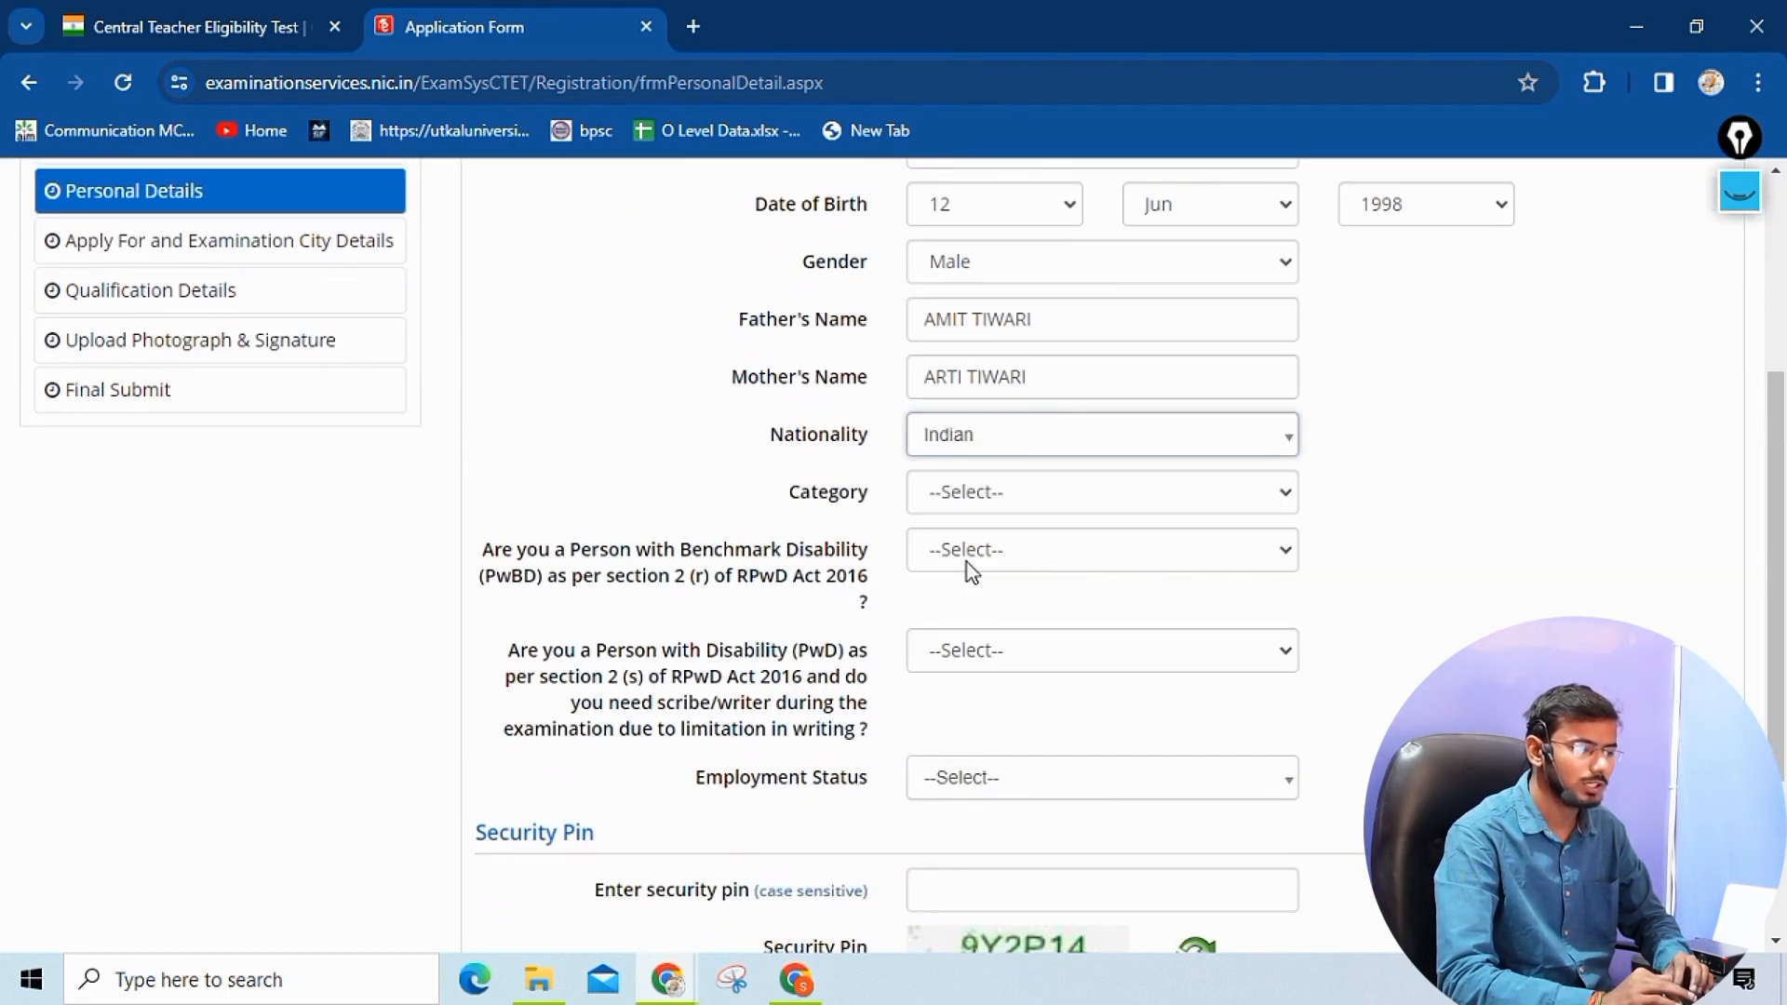
click(1125, 492)
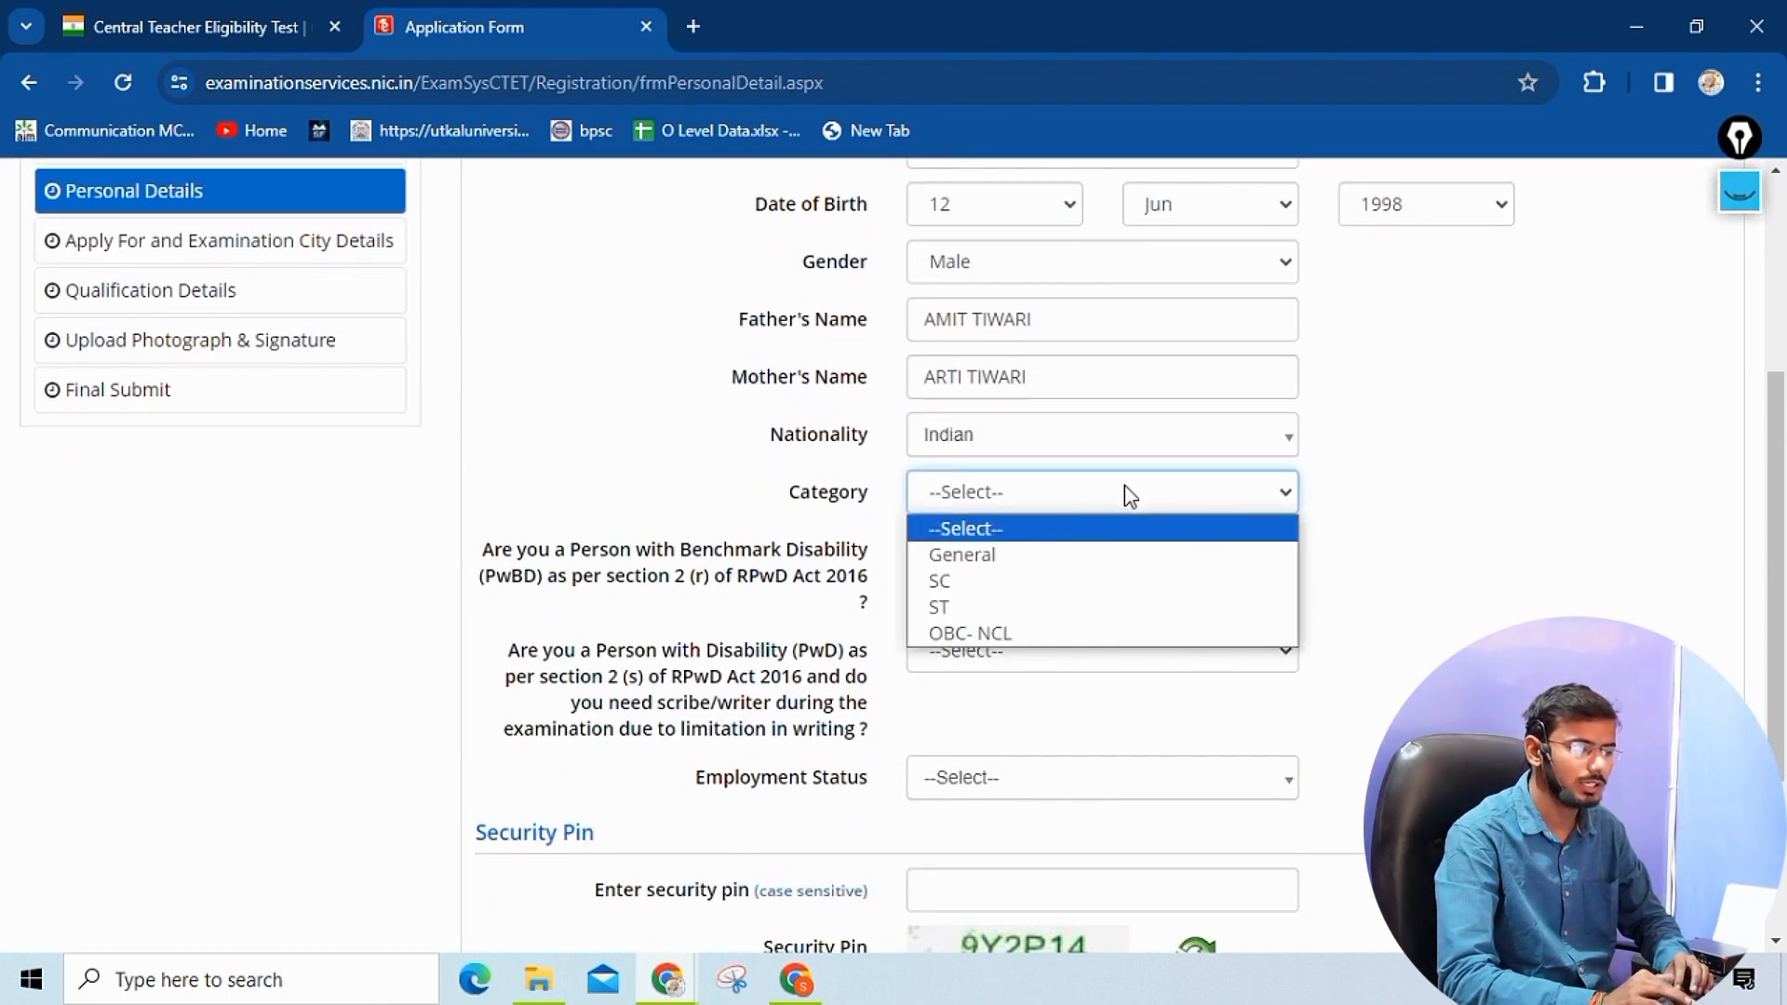
click(992, 554)
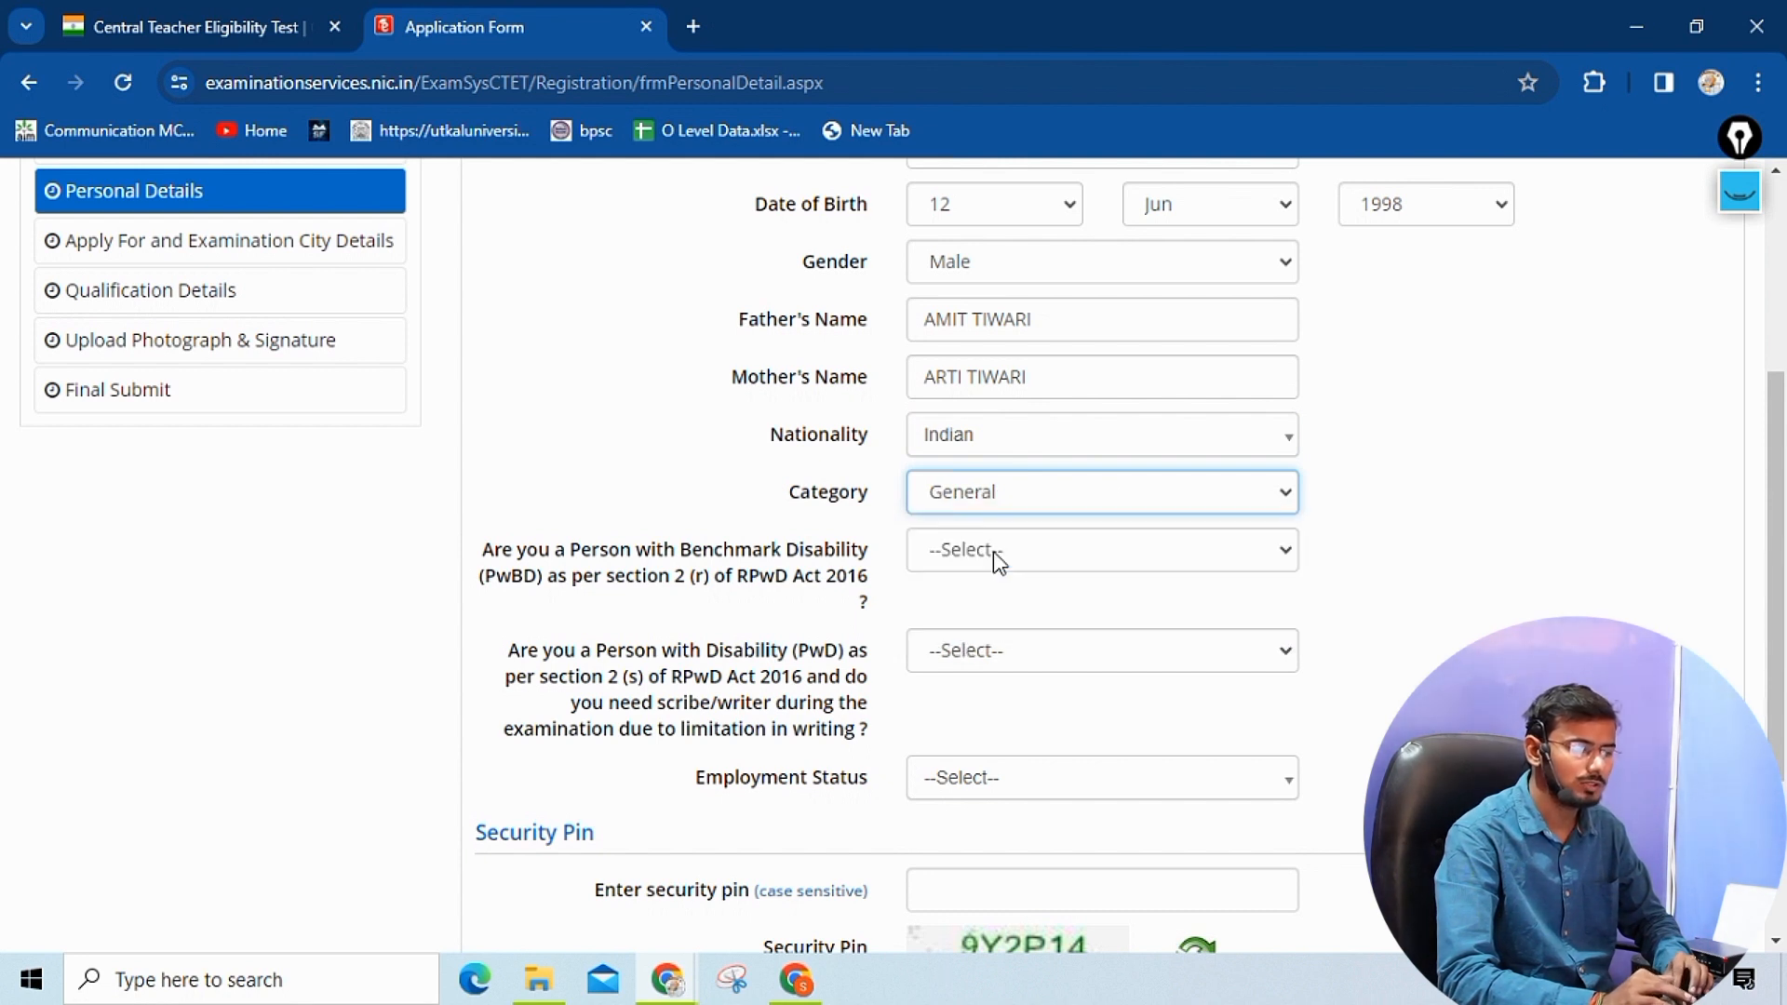
click(1102, 551)
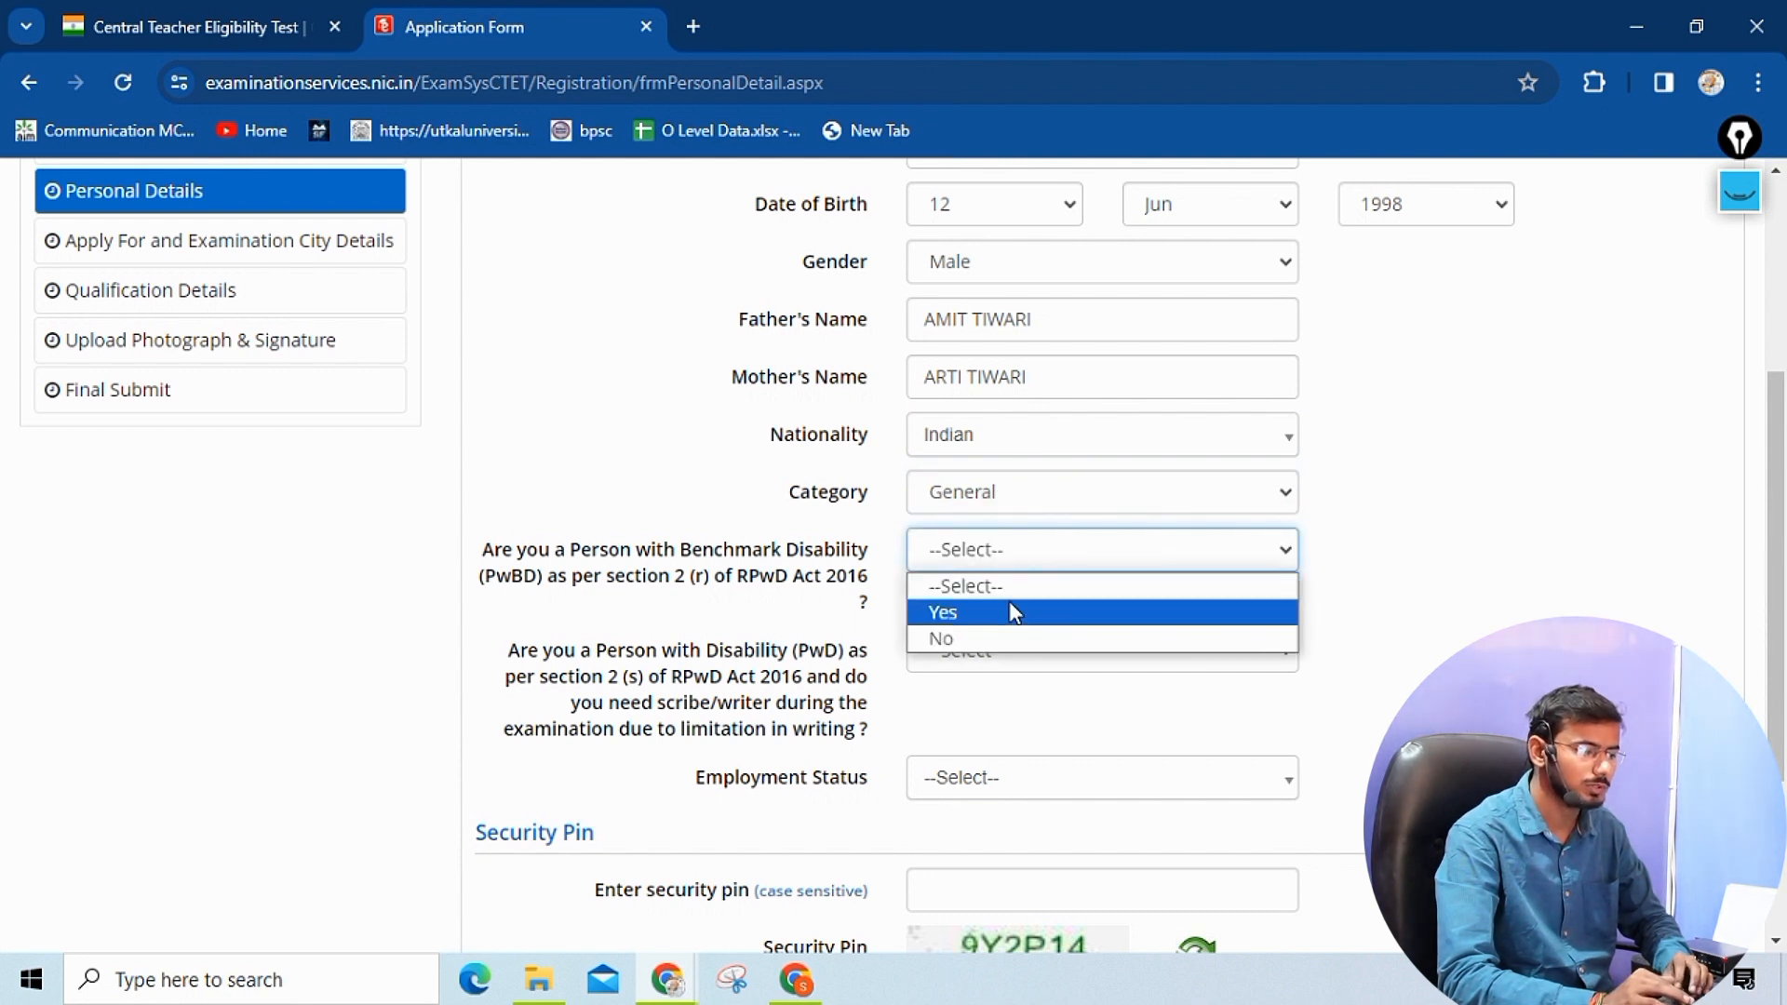
click(967, 642)
click(1050, 656)
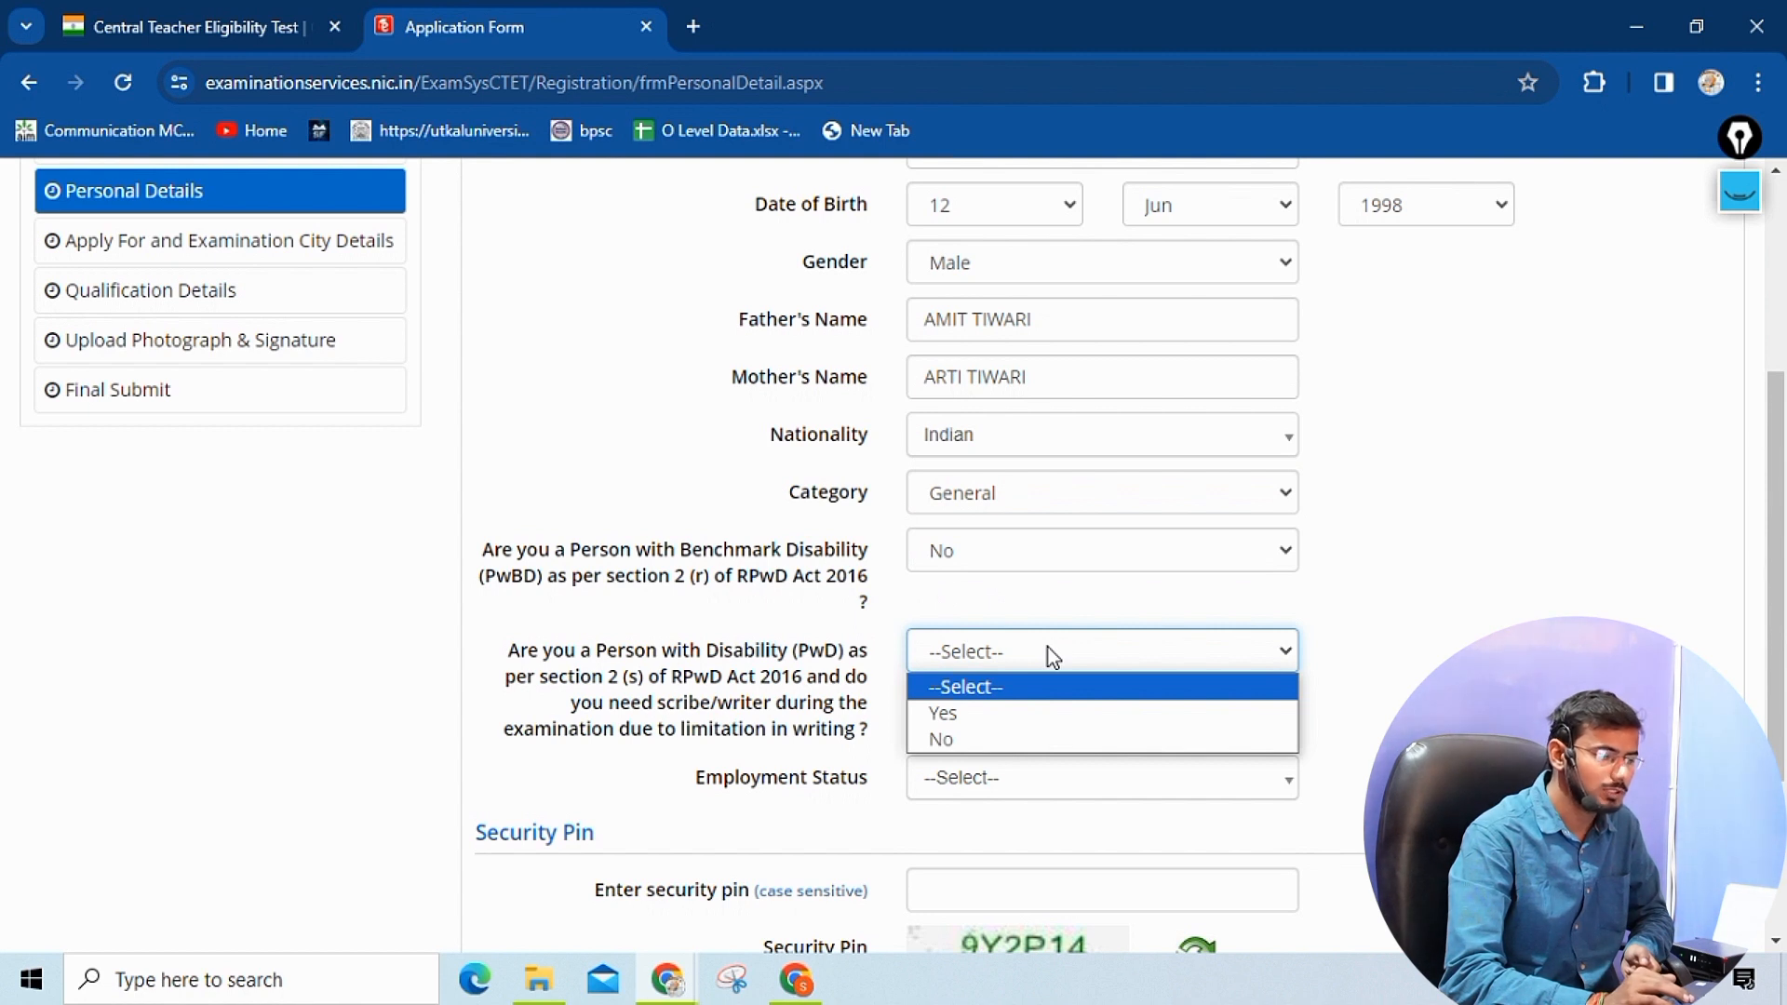
click(959, 739)
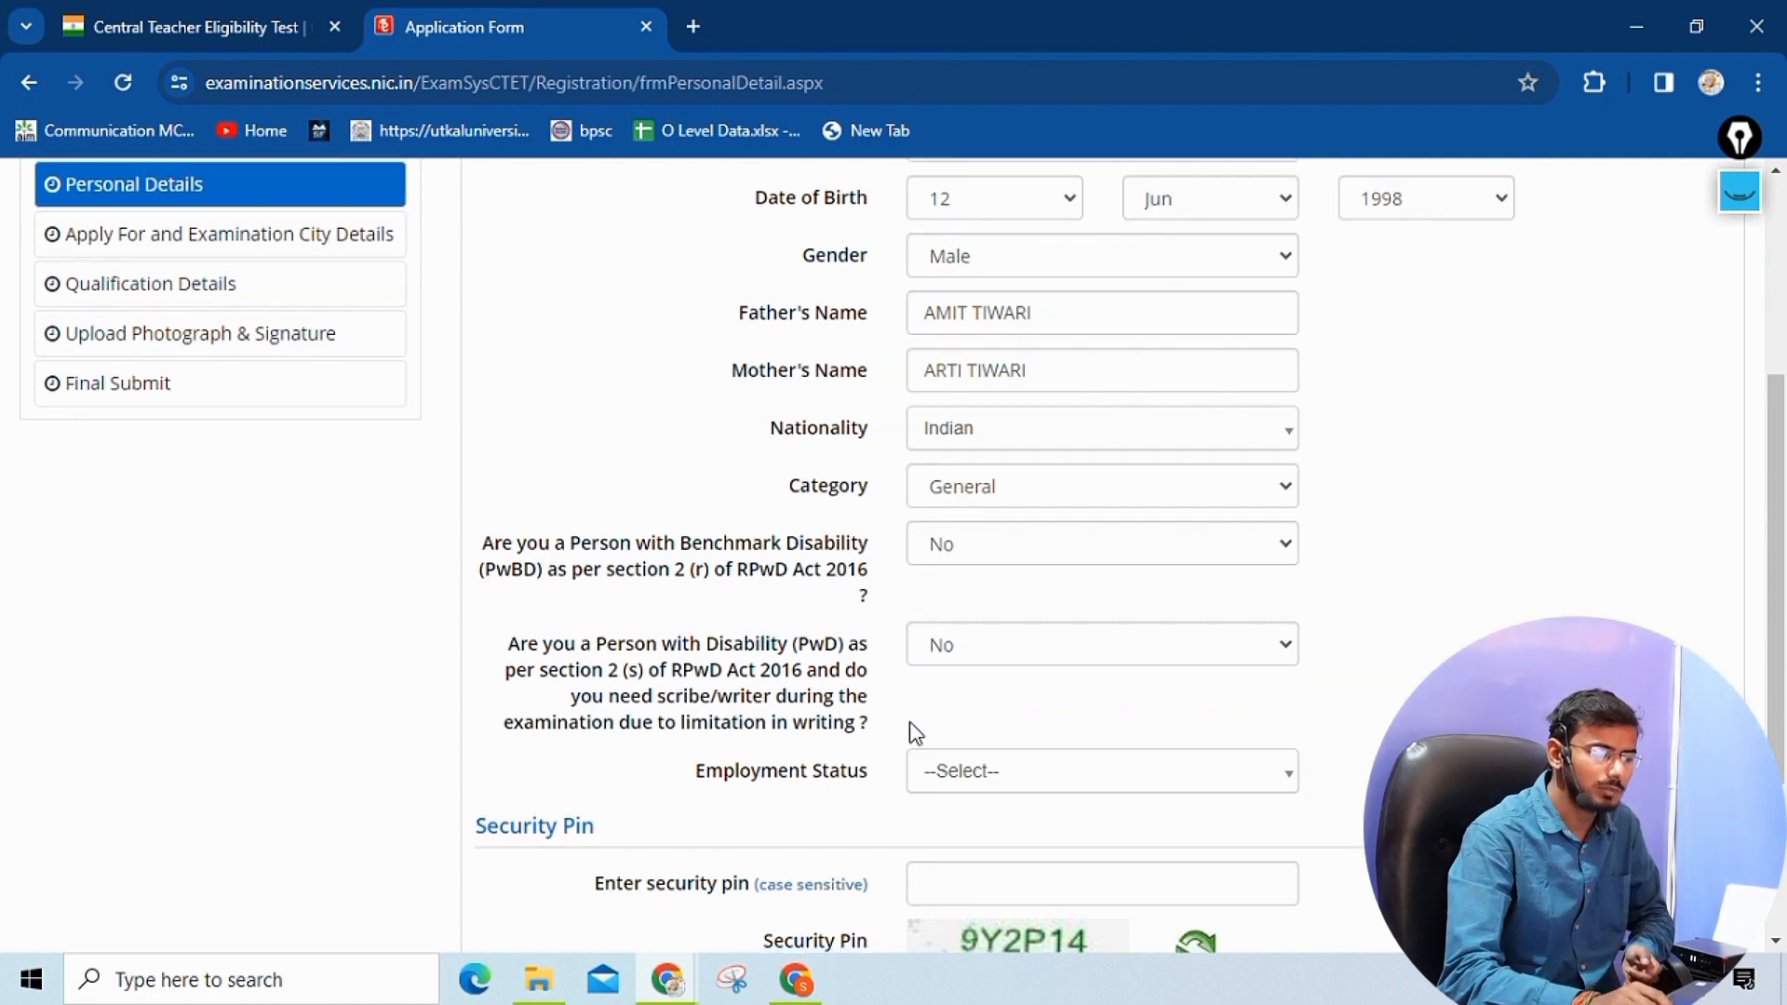
- Set Employment Status to Not Employed, enter the security pin, and save the personal details
scroll(909, 733, down, 3)
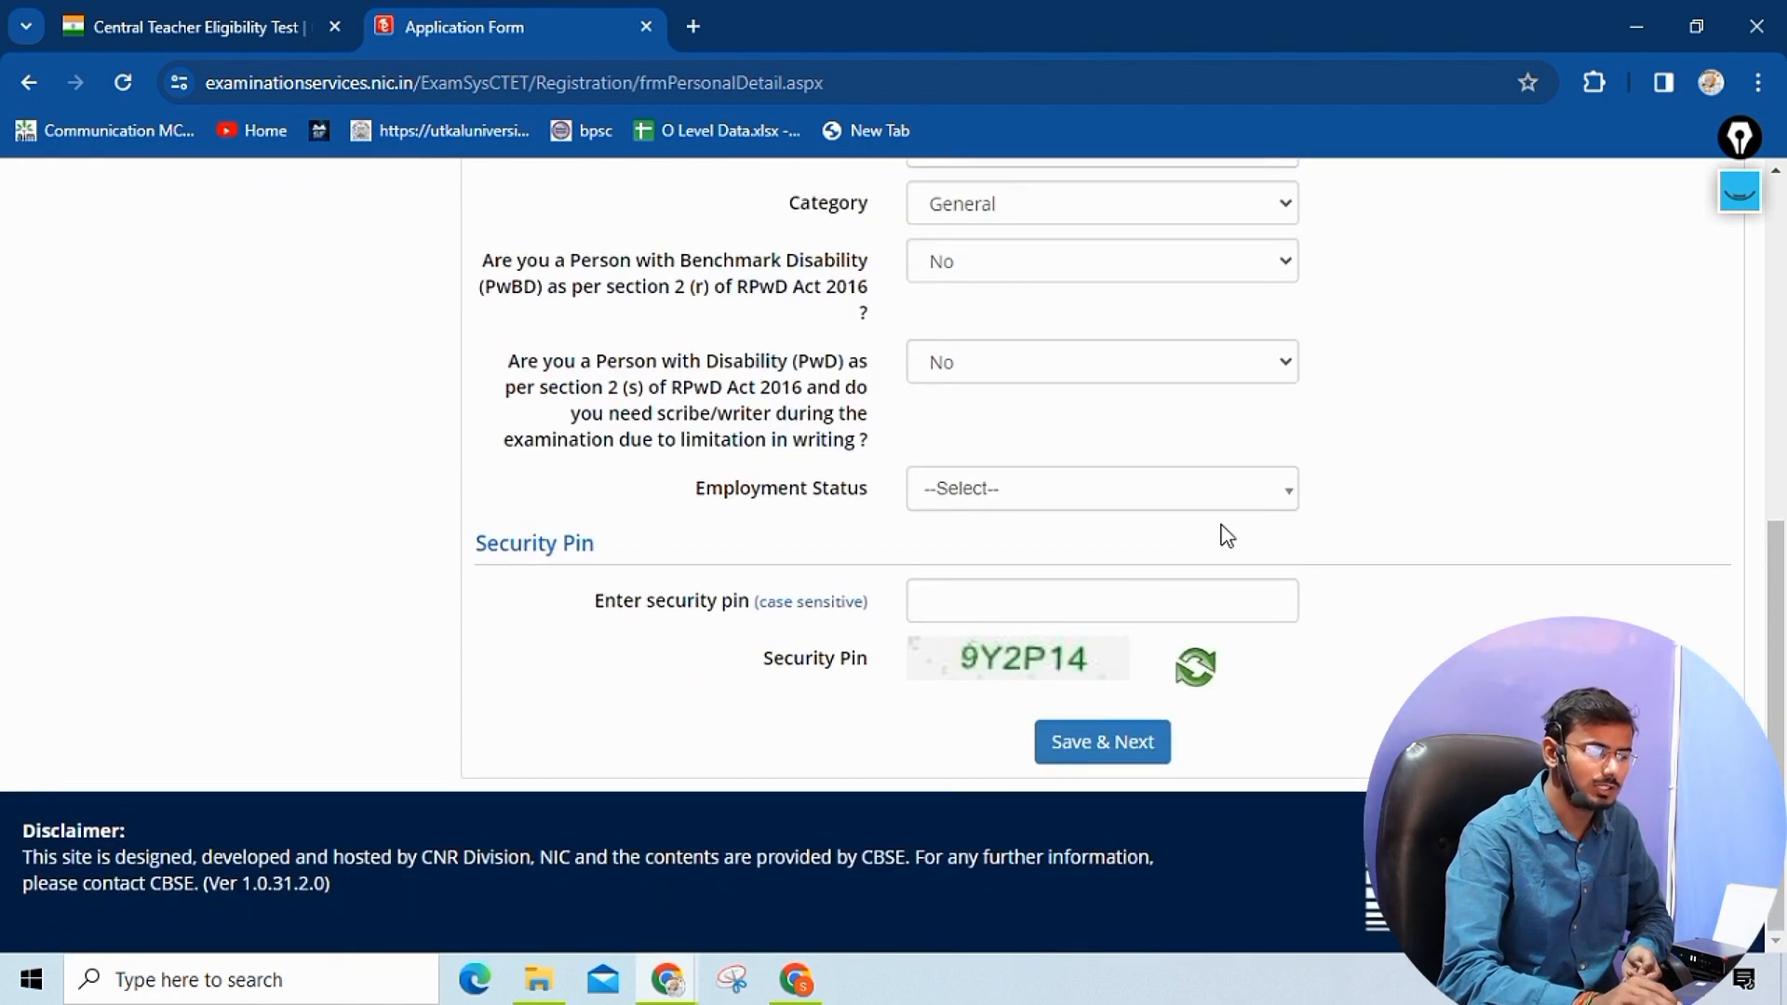
click(1292, 505)
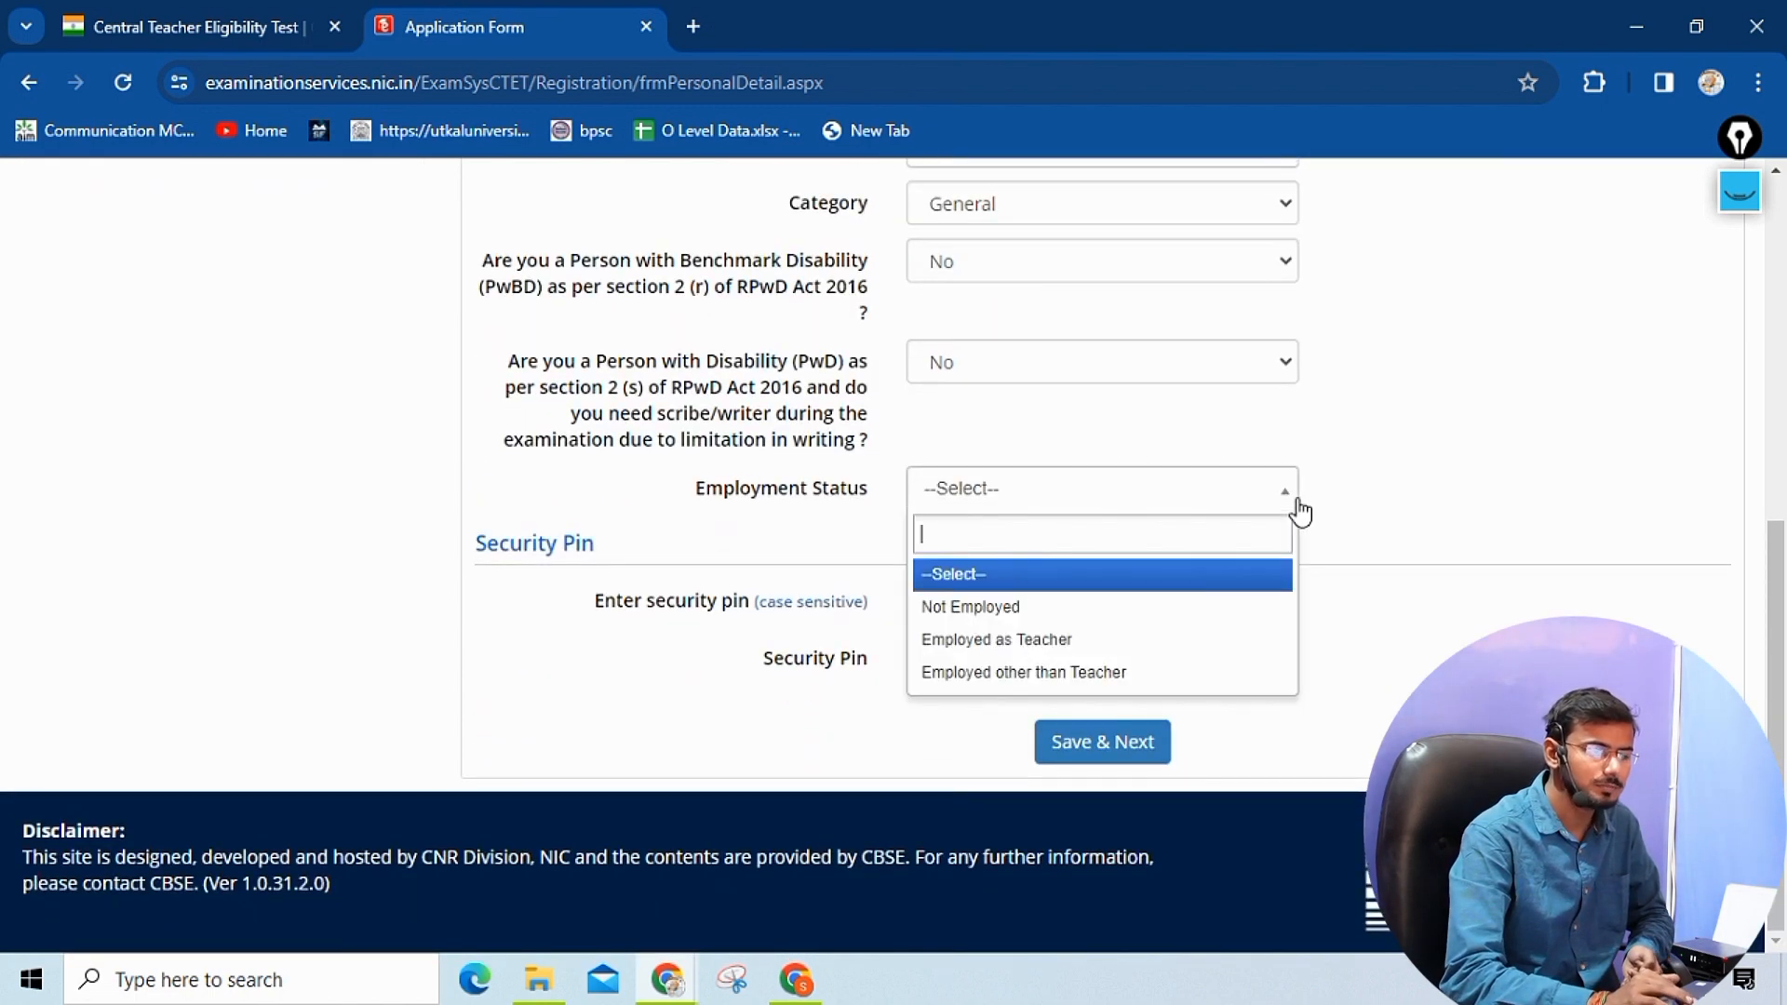
click(1013, 615)
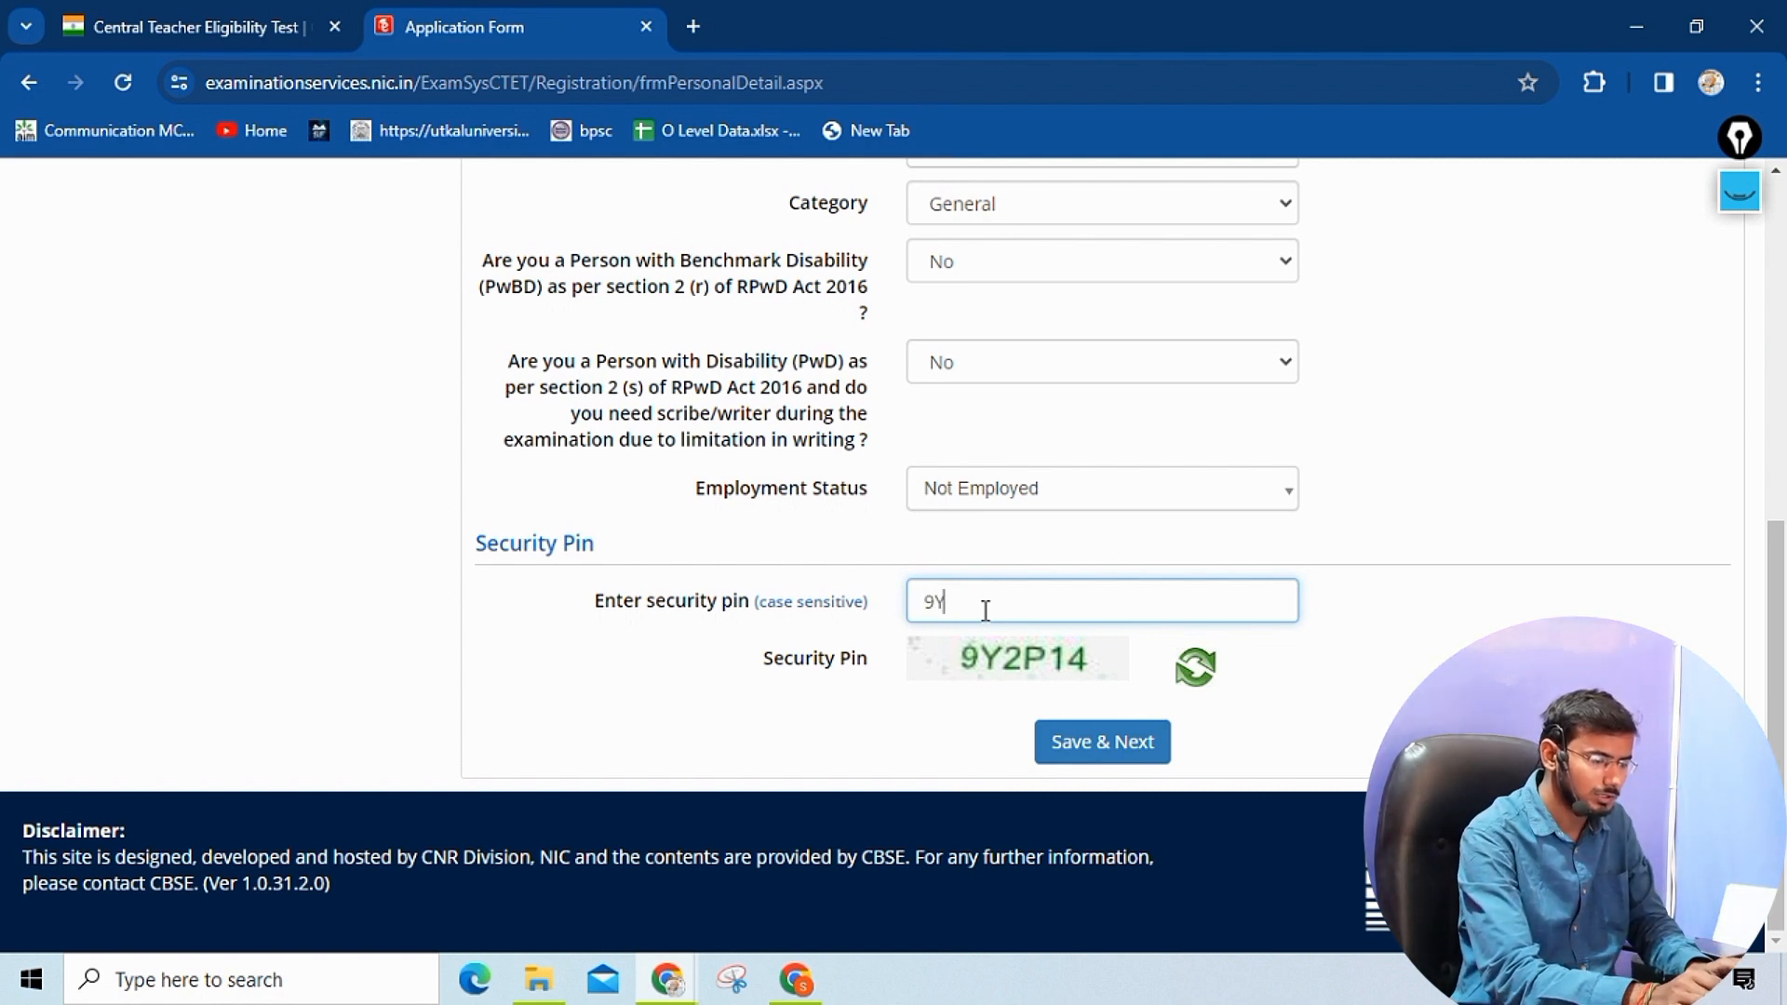
text(P)
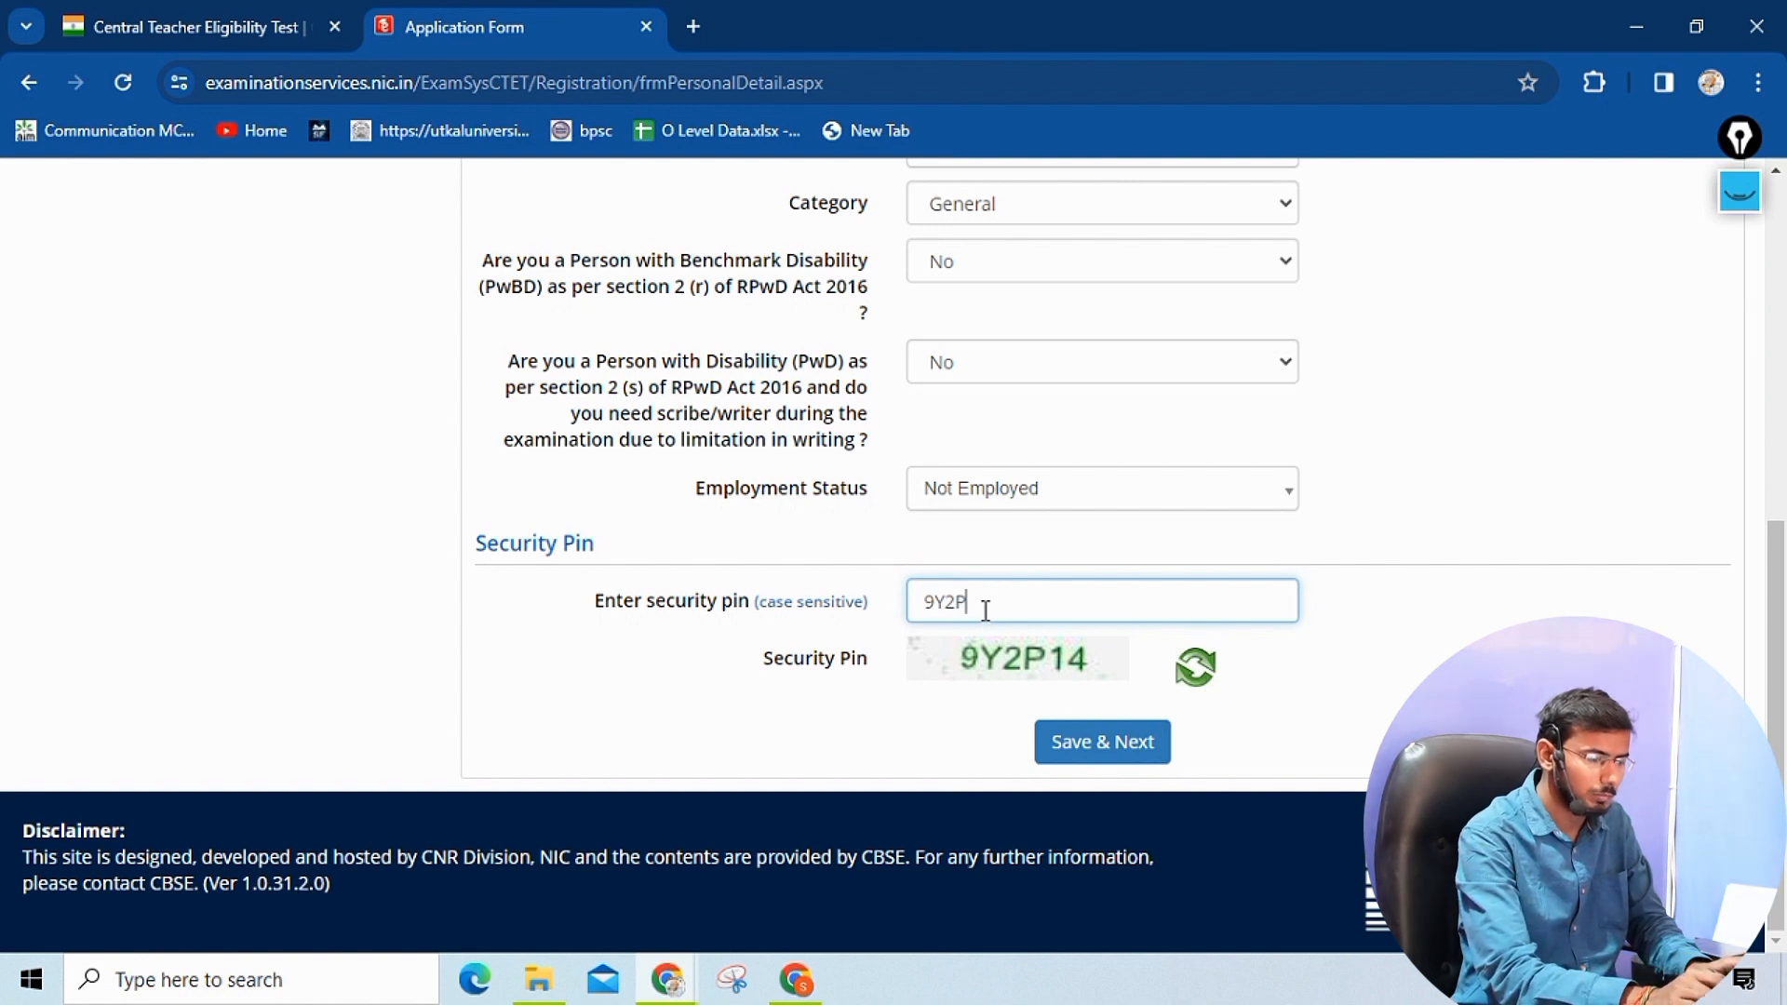
text(14)
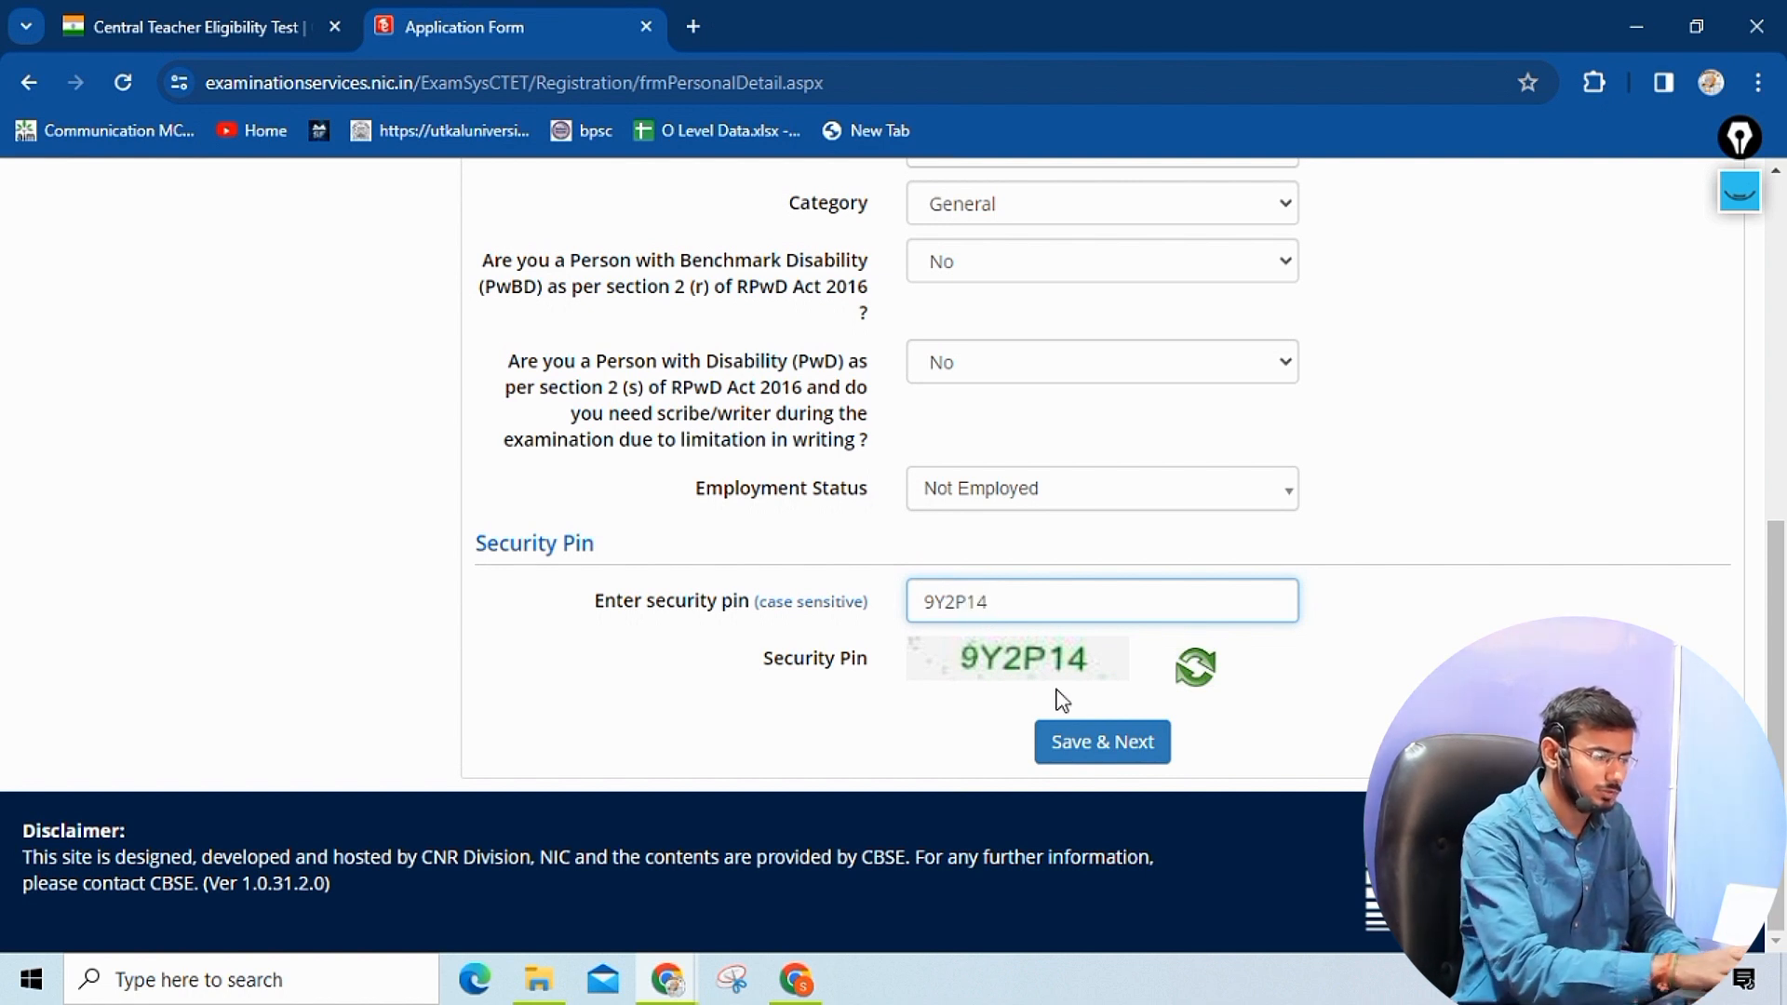
click(1067, 745)
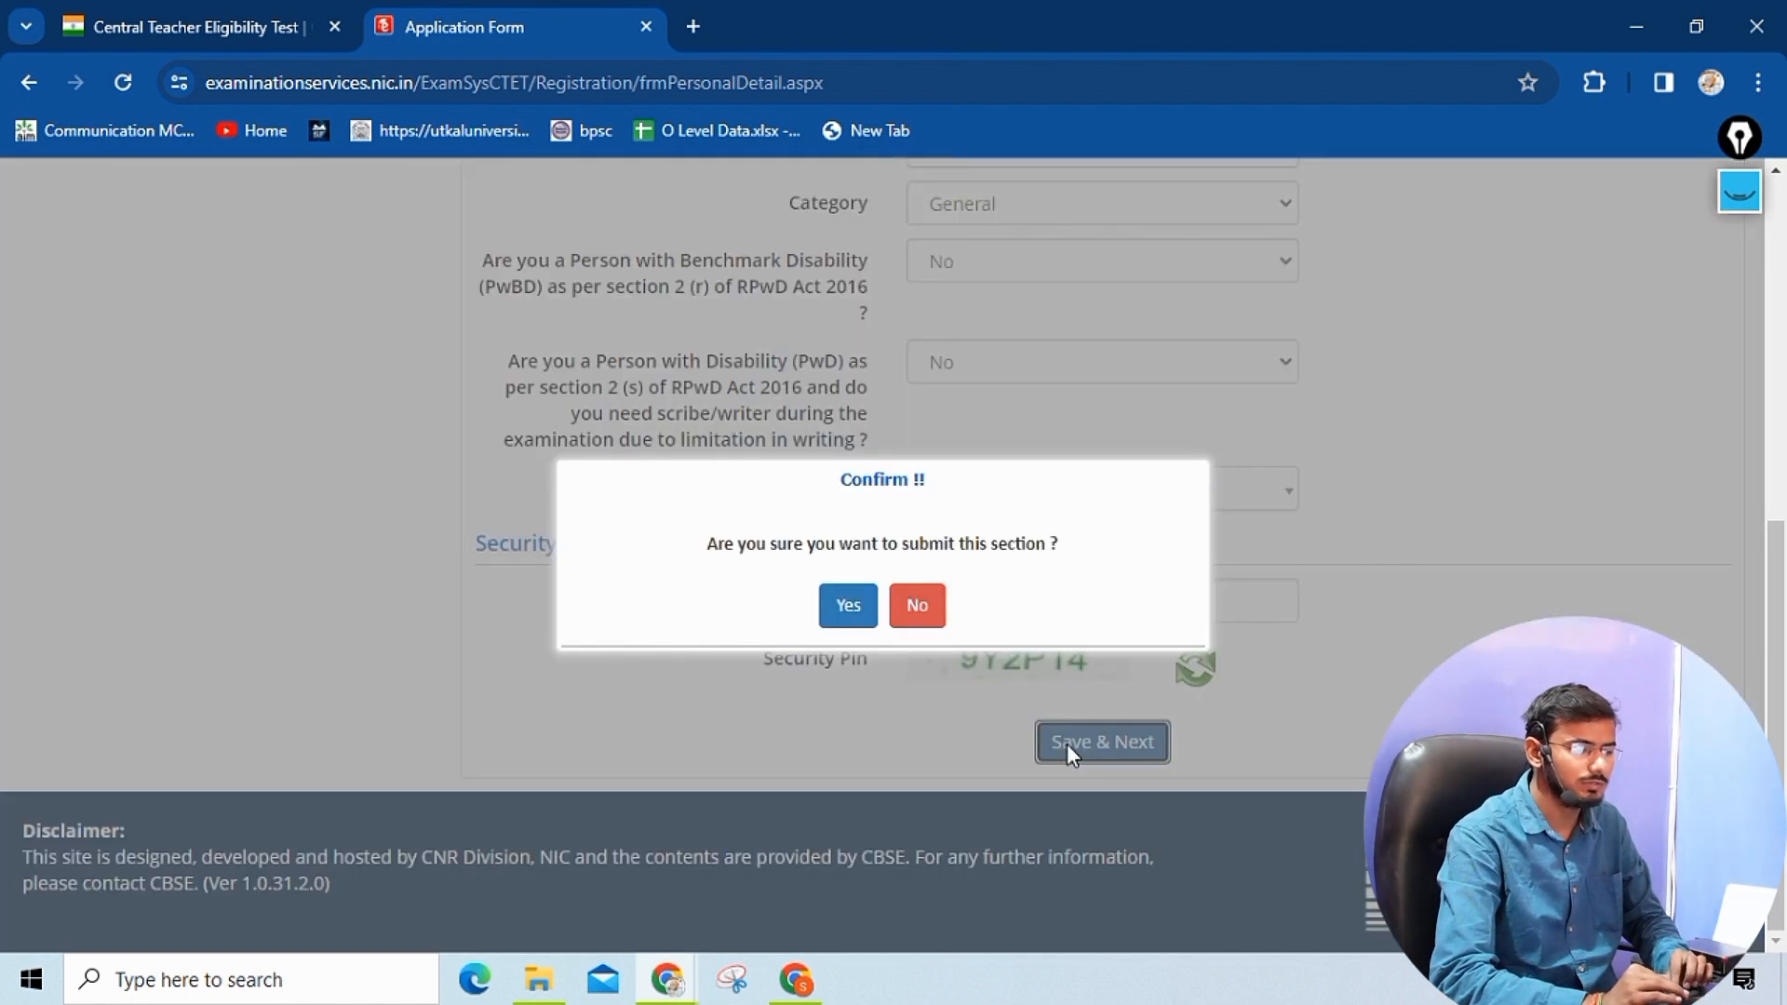
click(847, 610)
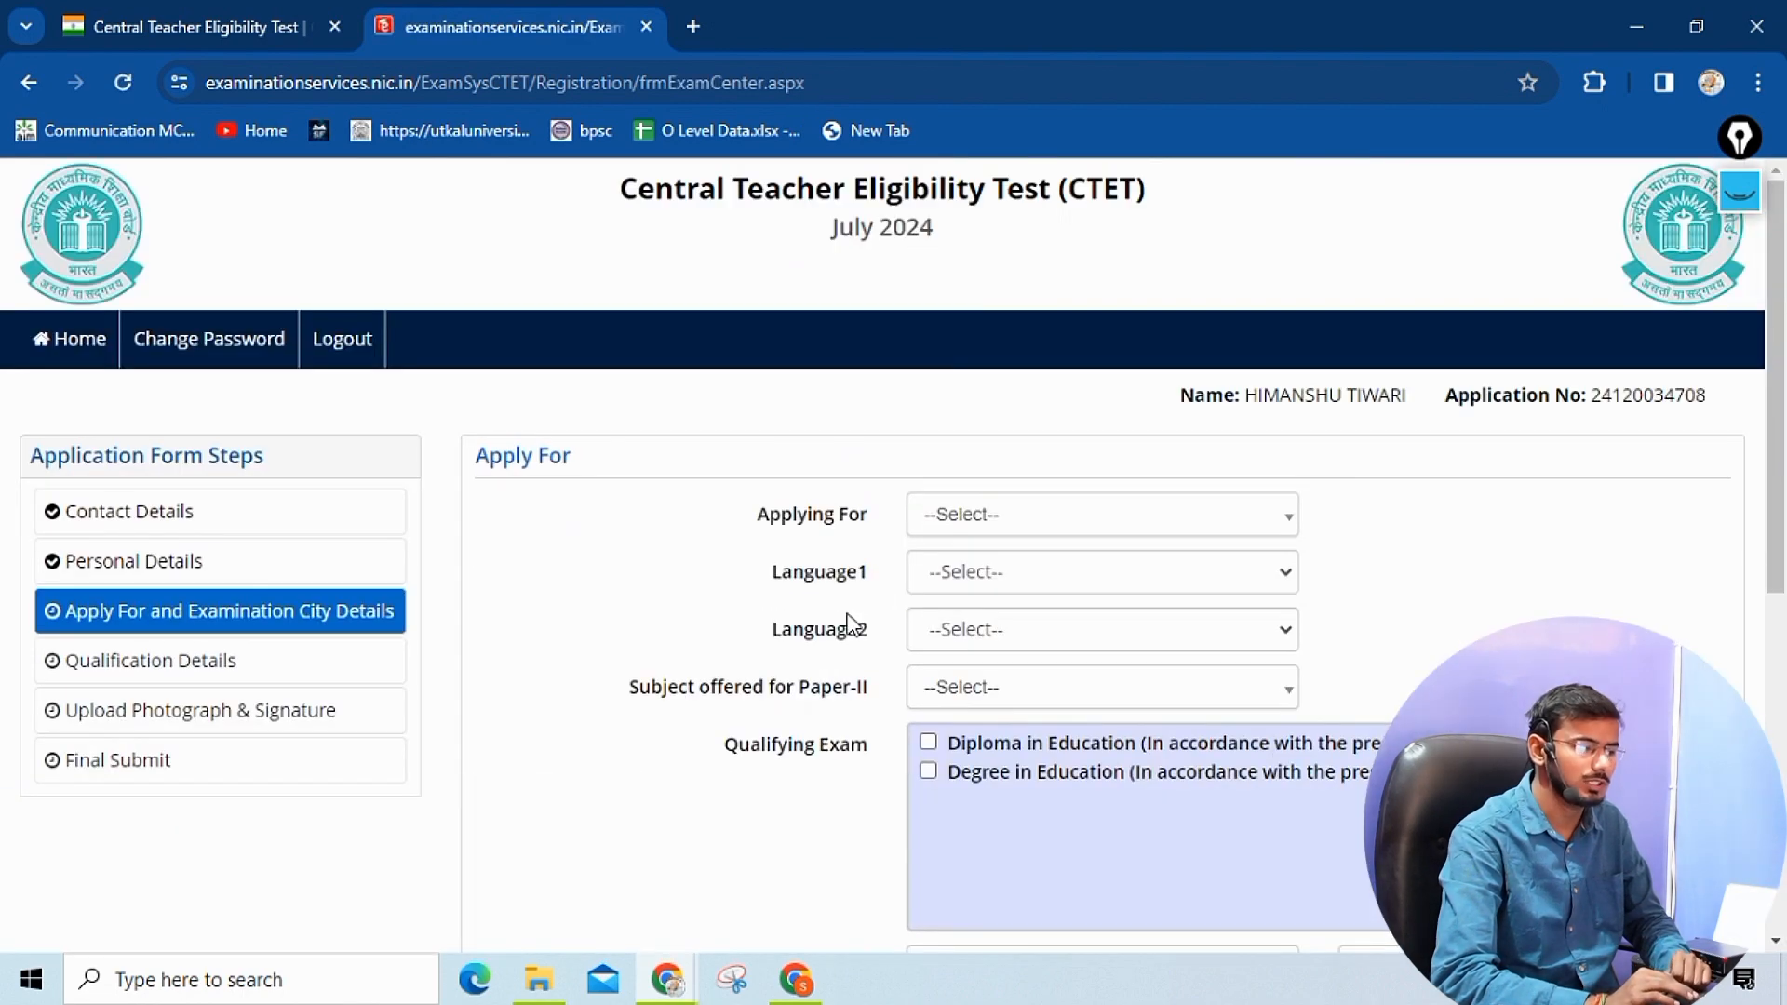
- Apply for Paper-I (Class I-V) with Hindi as Language1 and English as Language2
click(989, 542)
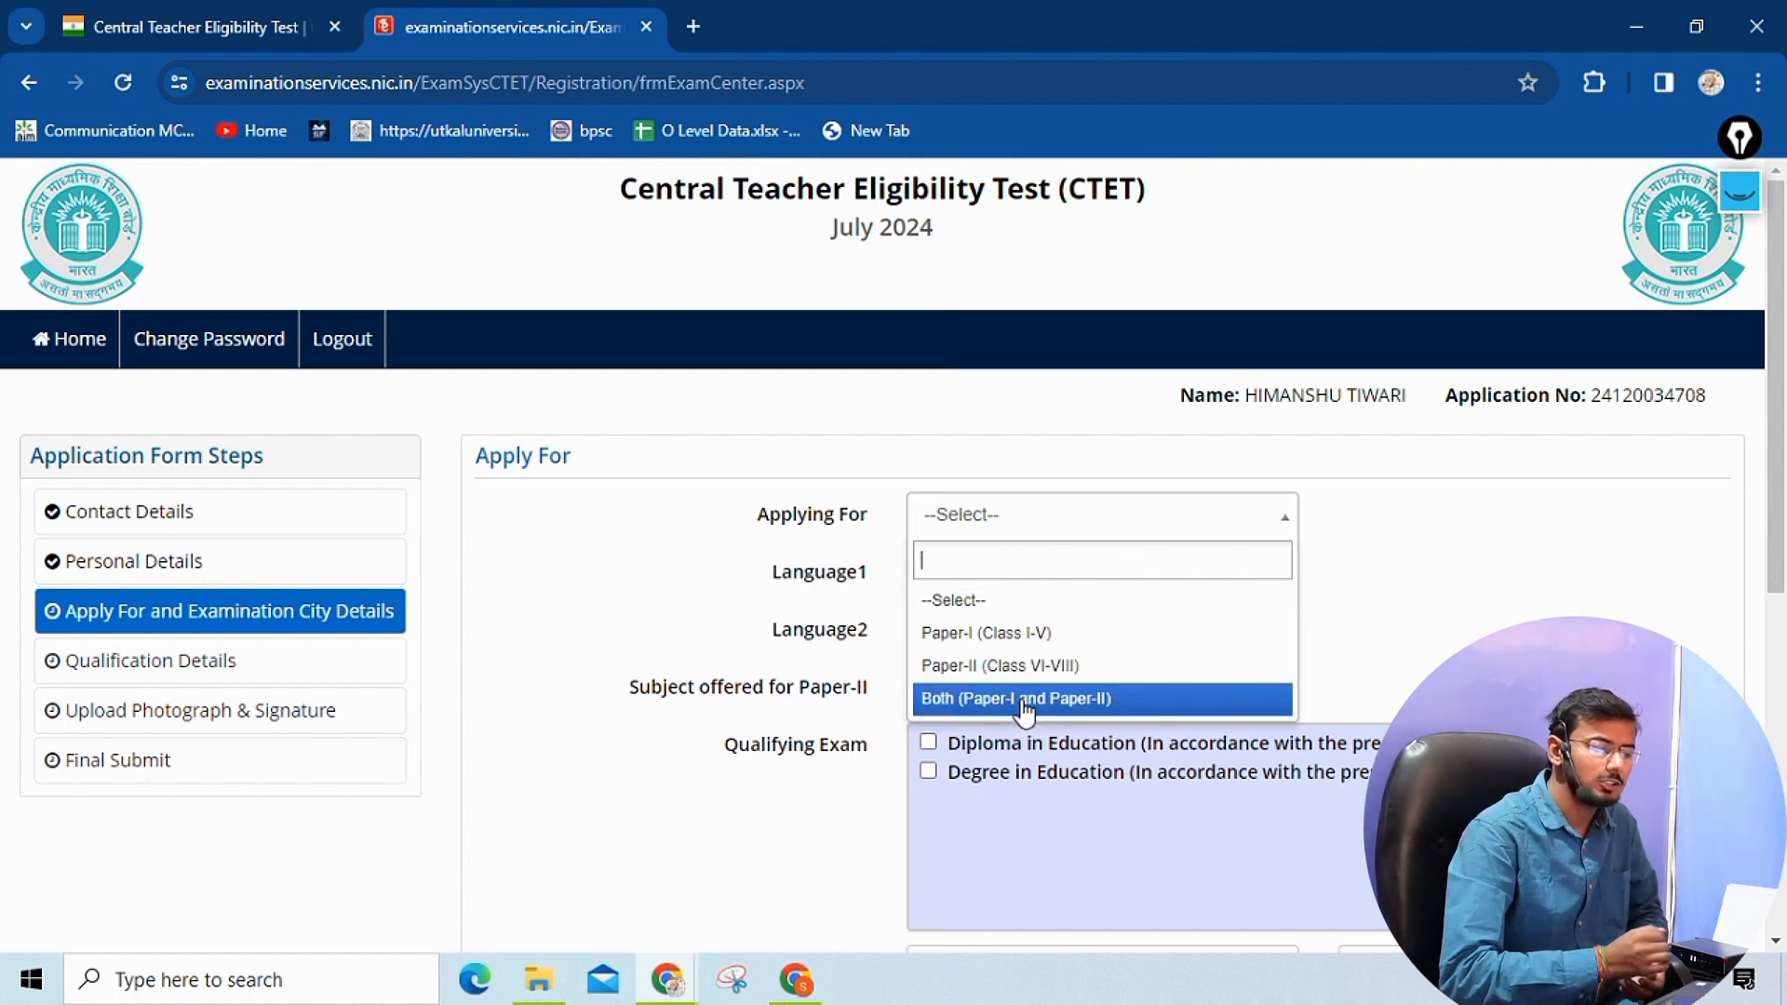
click(973, 632)
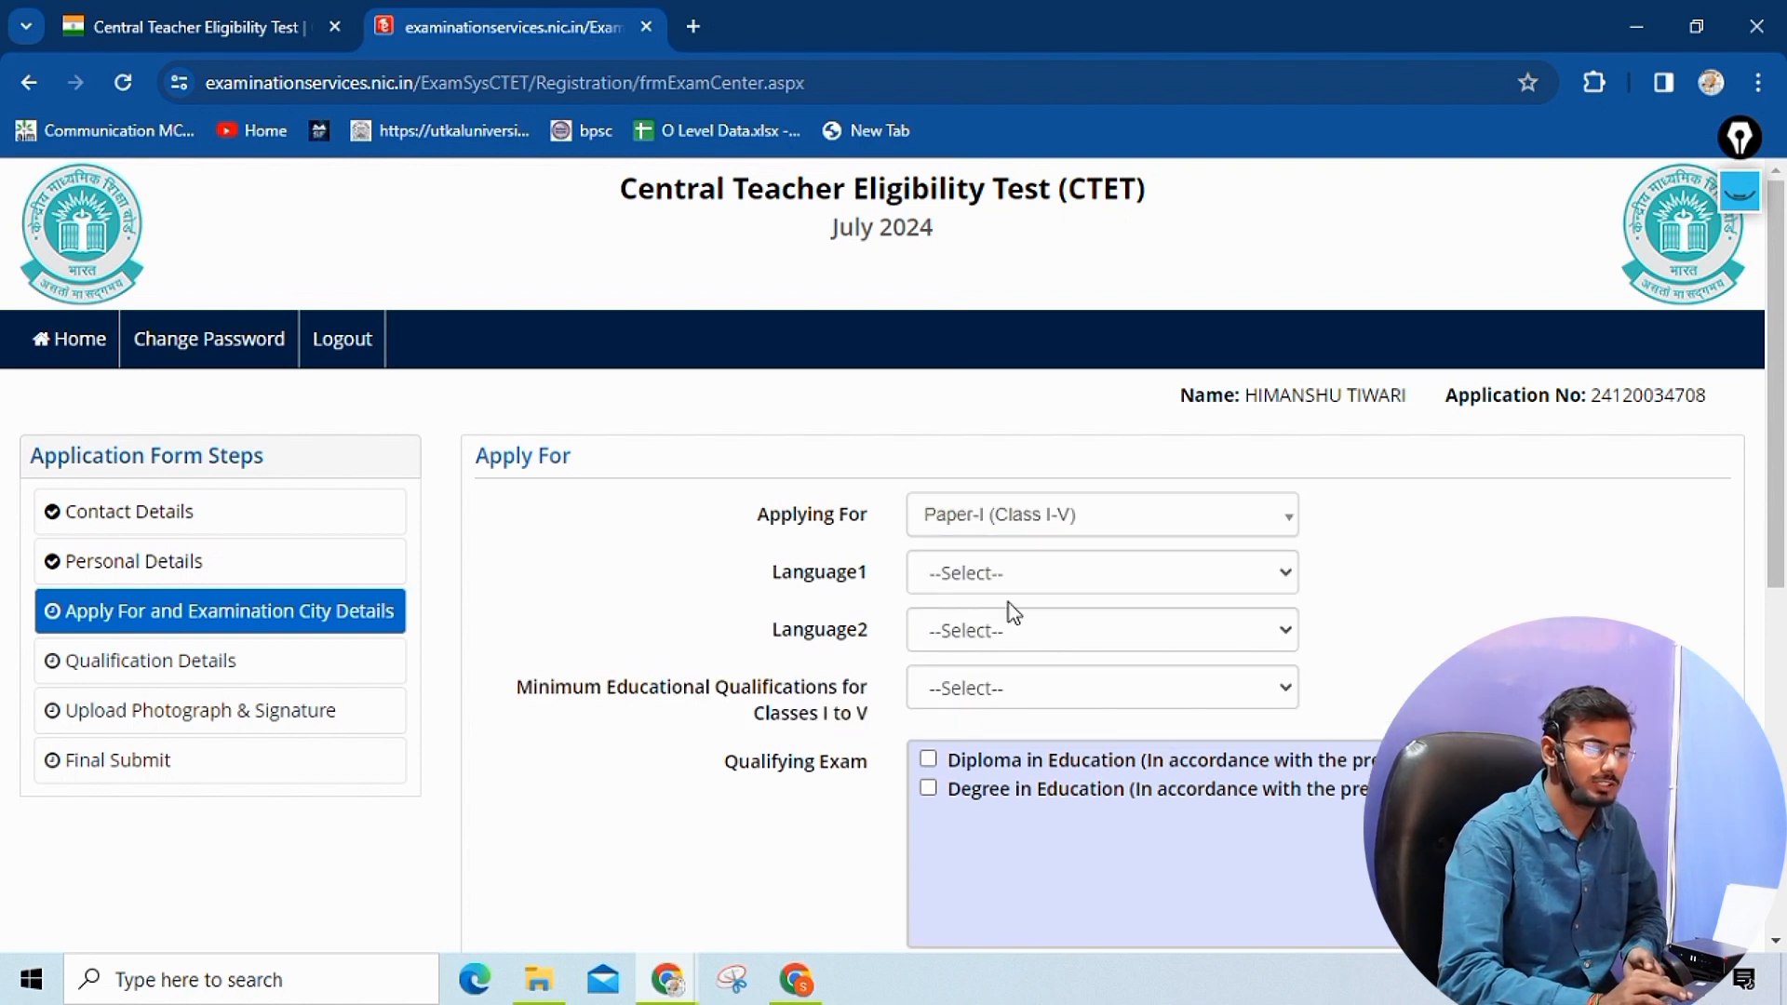
click(1069, 584)
key(h)
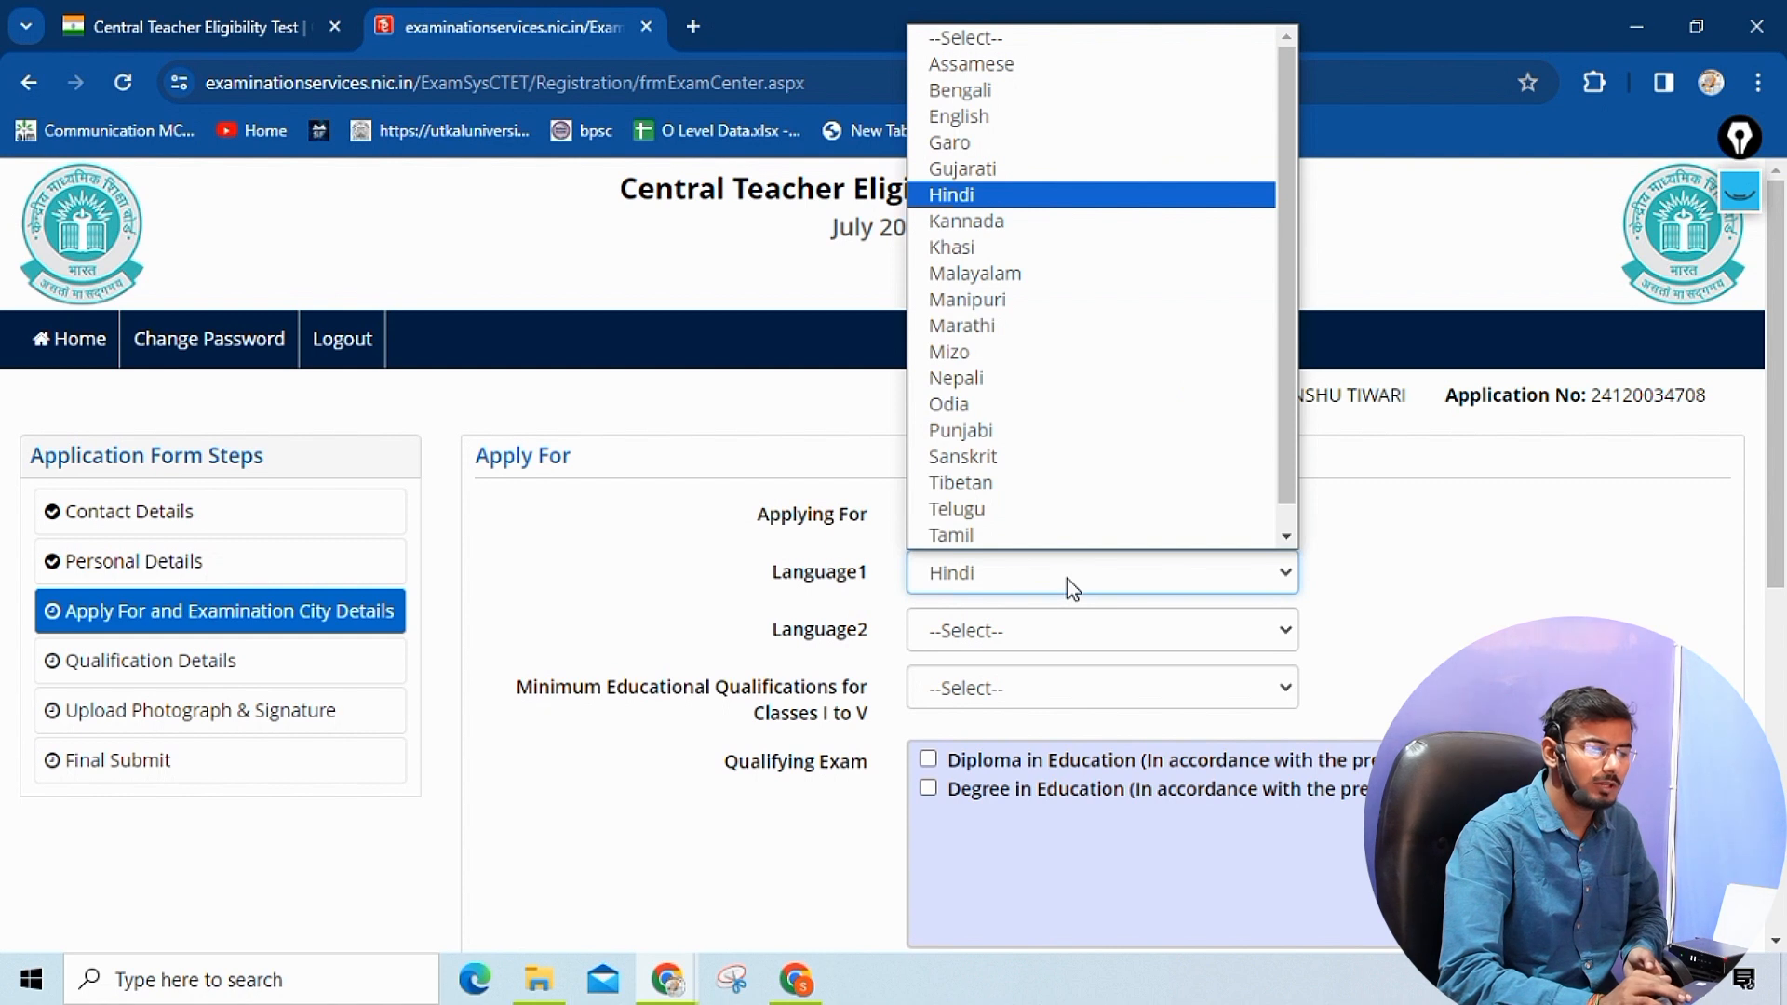
click(1056, 207)
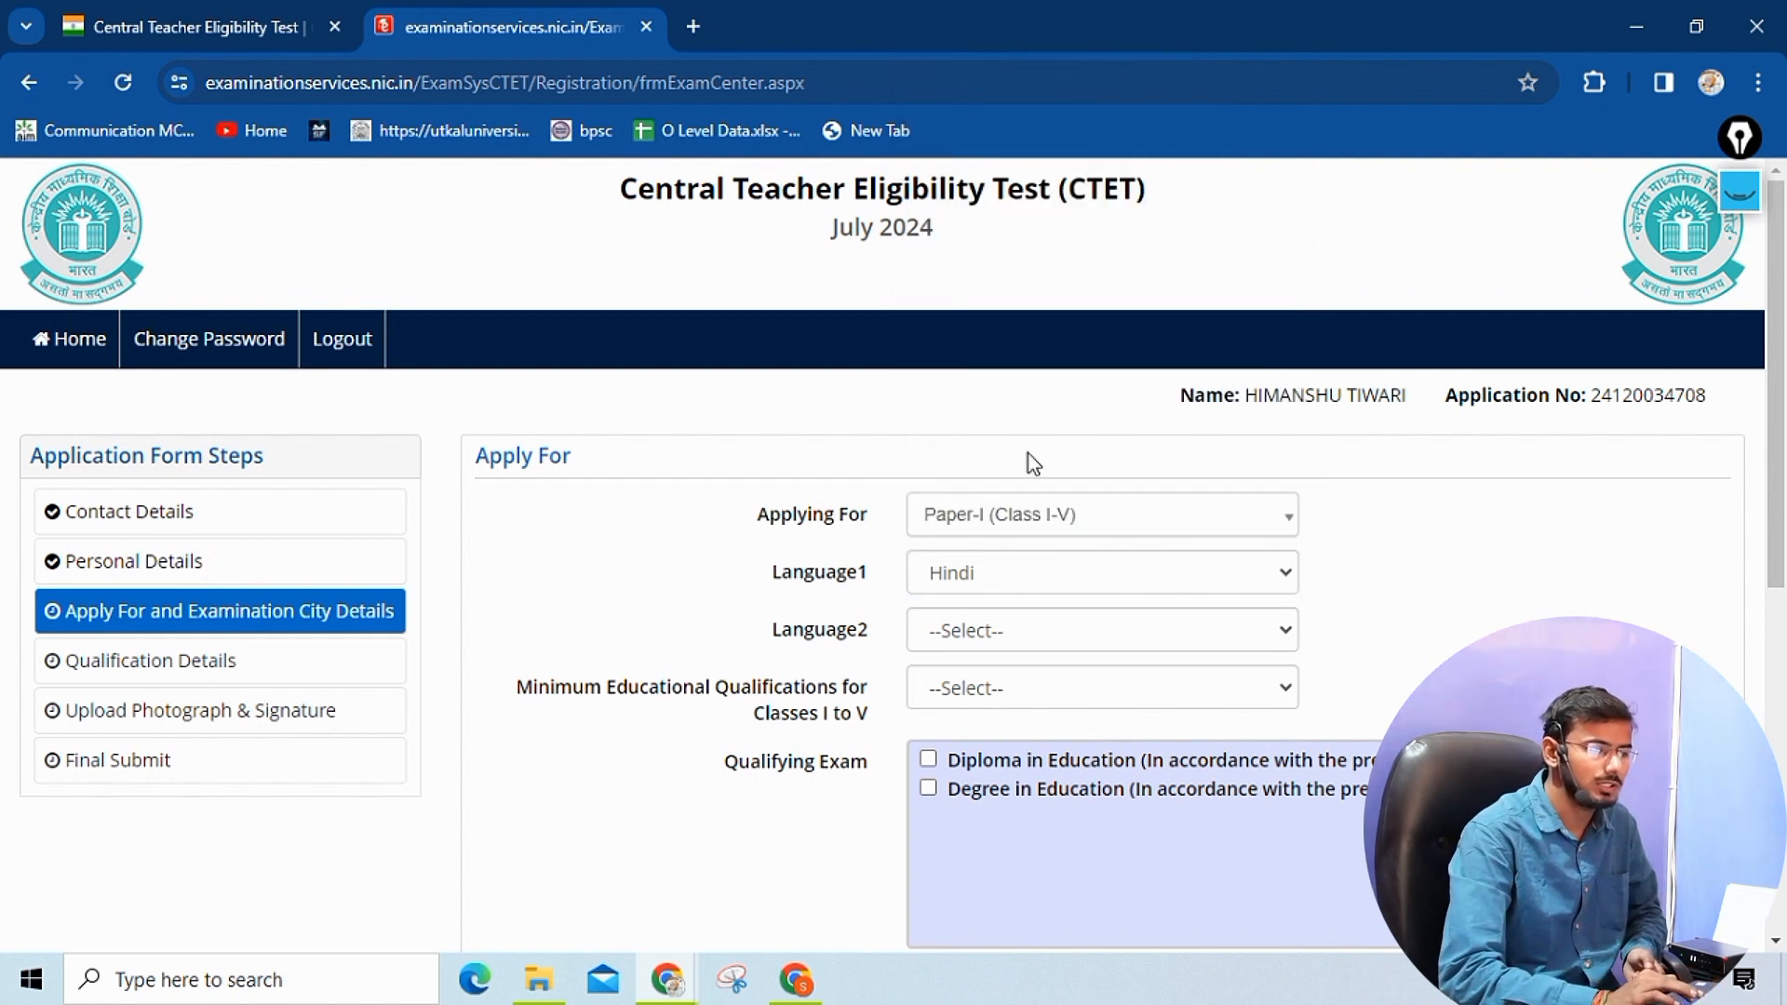
click(1026, 639)
key(e)
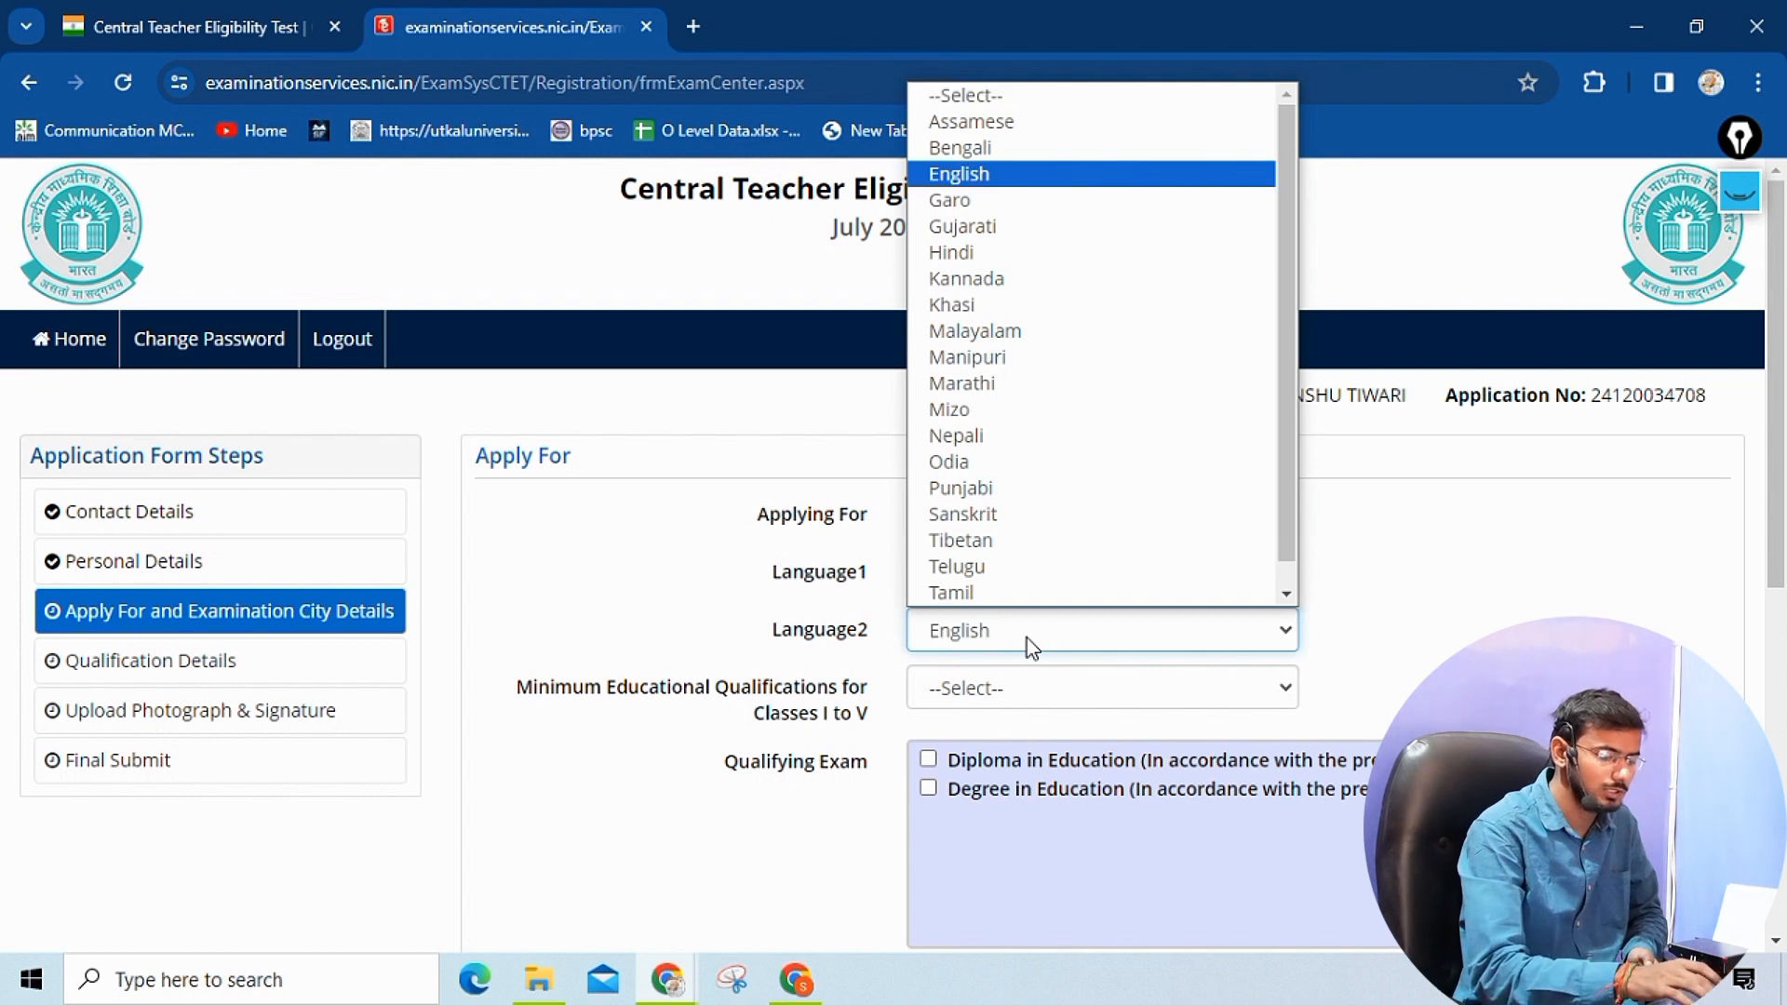
click(1053, 174)
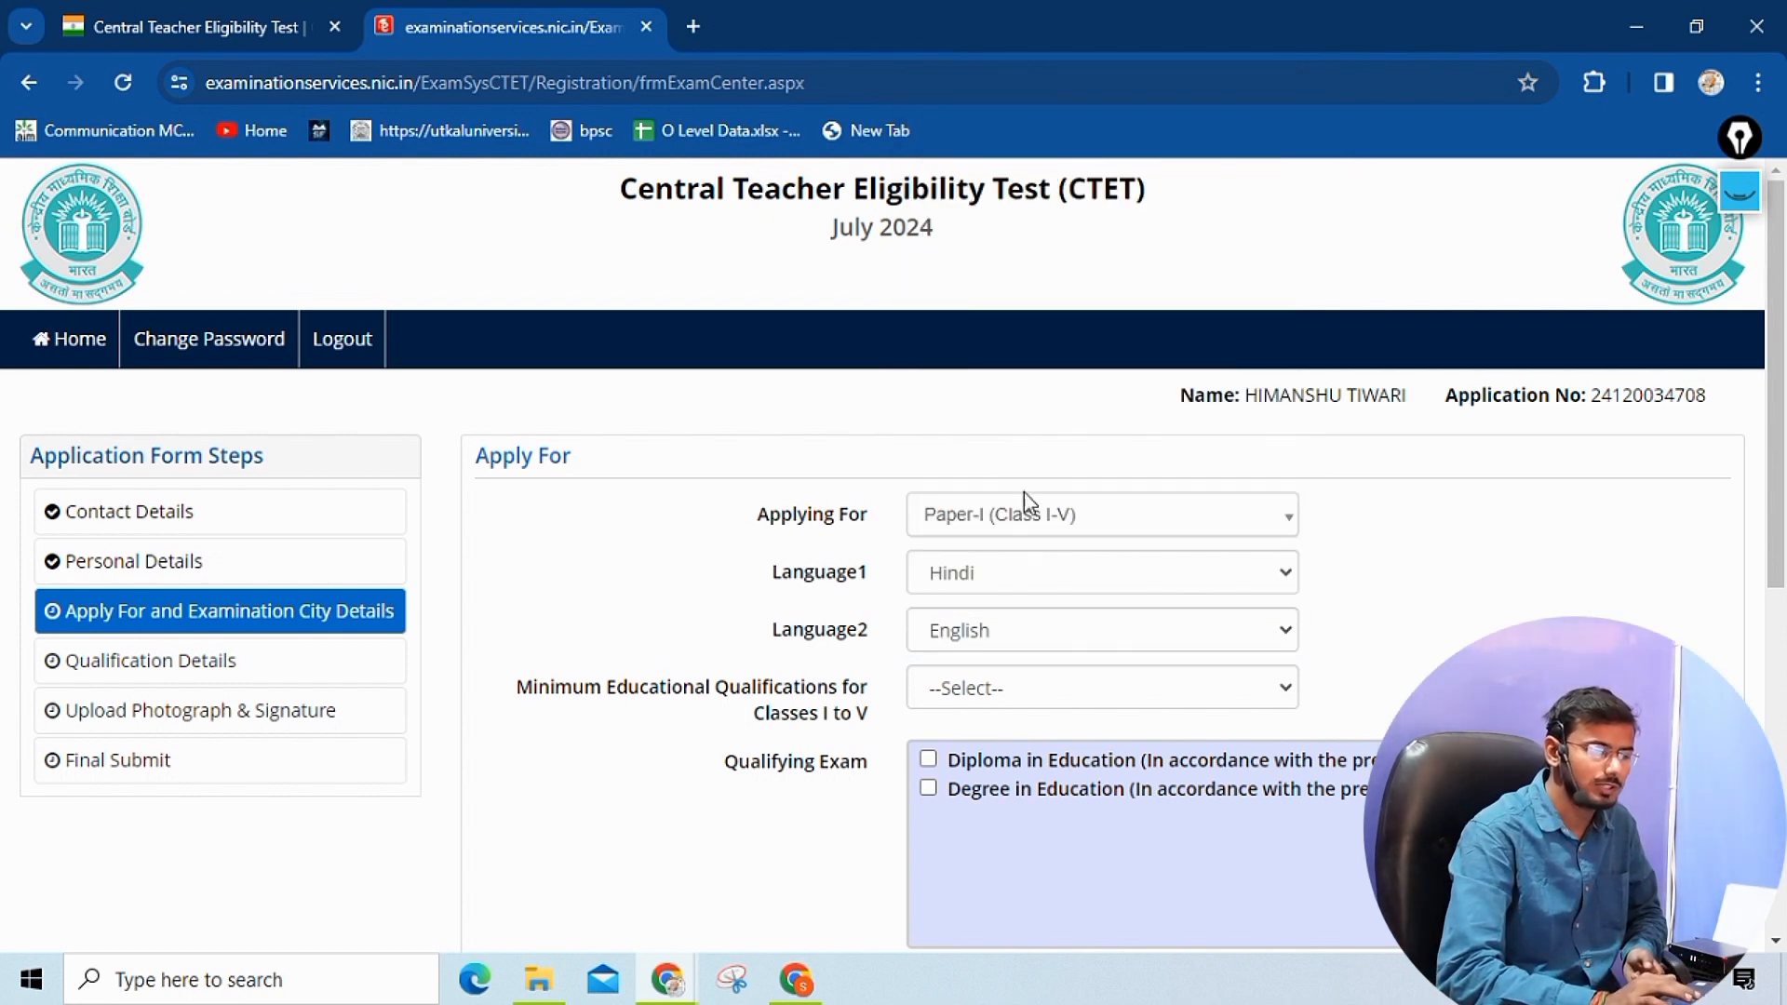
click(1077, 686)
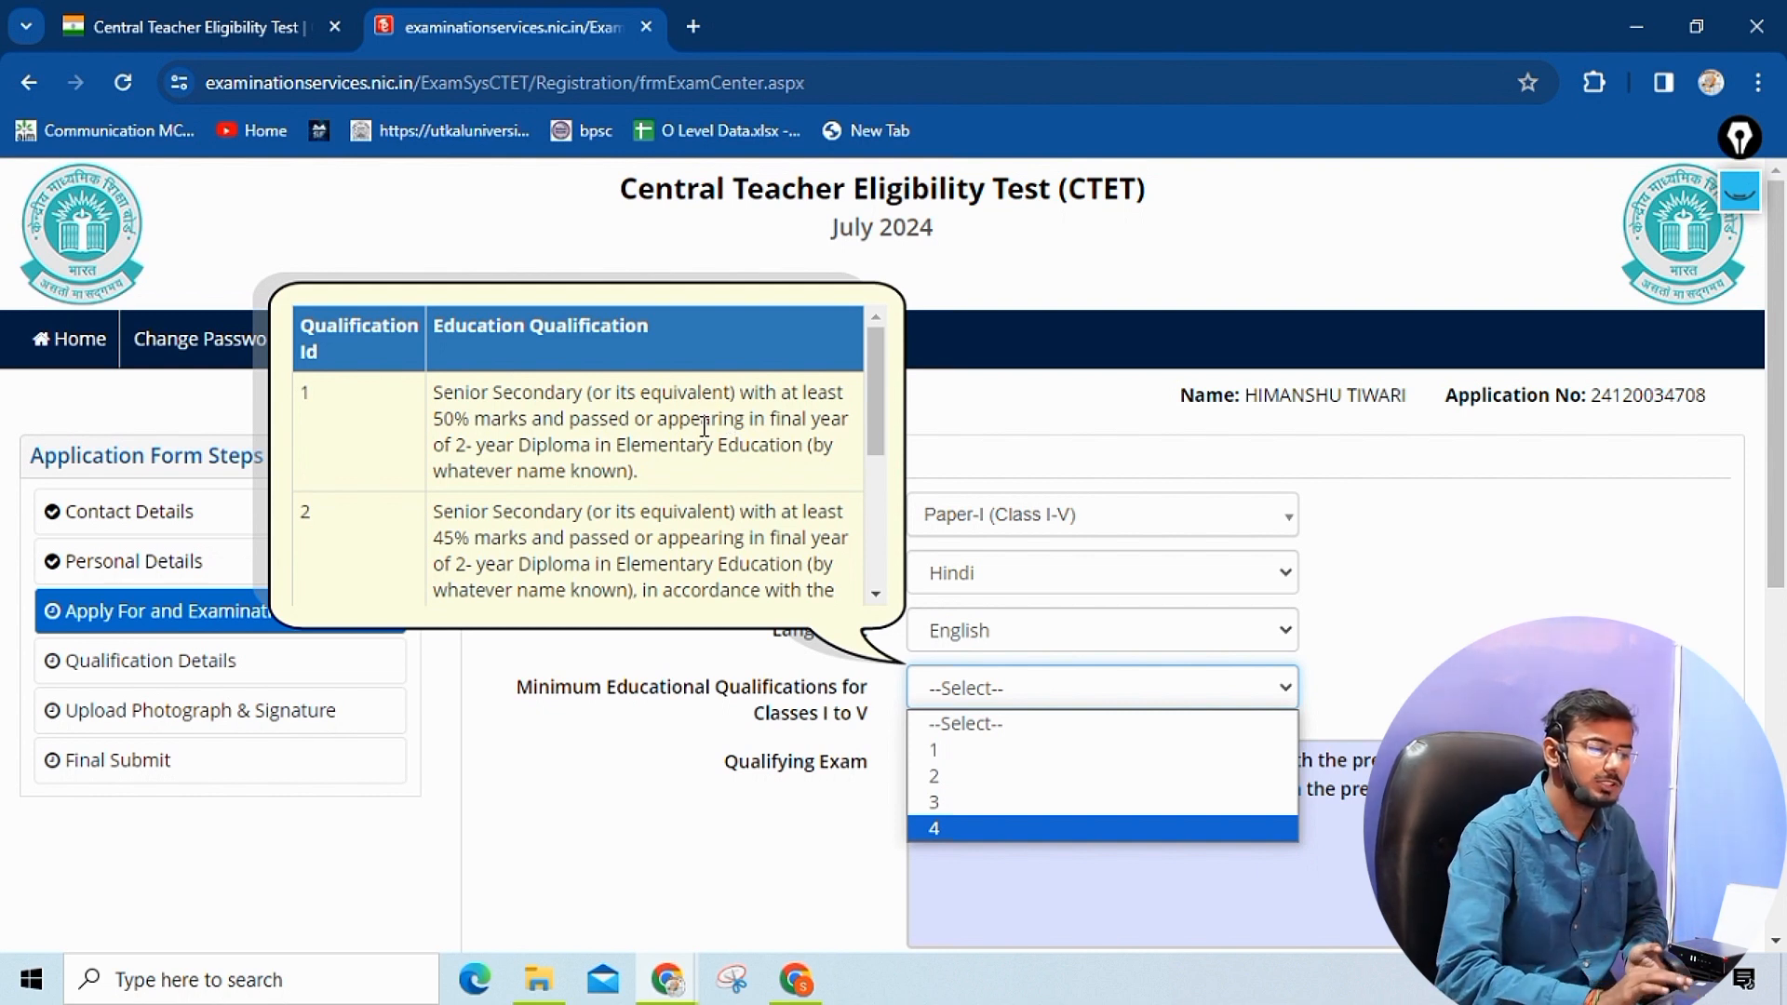
- Highlight the key wording of the four minimum qualification descriptions in the tooltip
drag(569, 418, 804, 450)
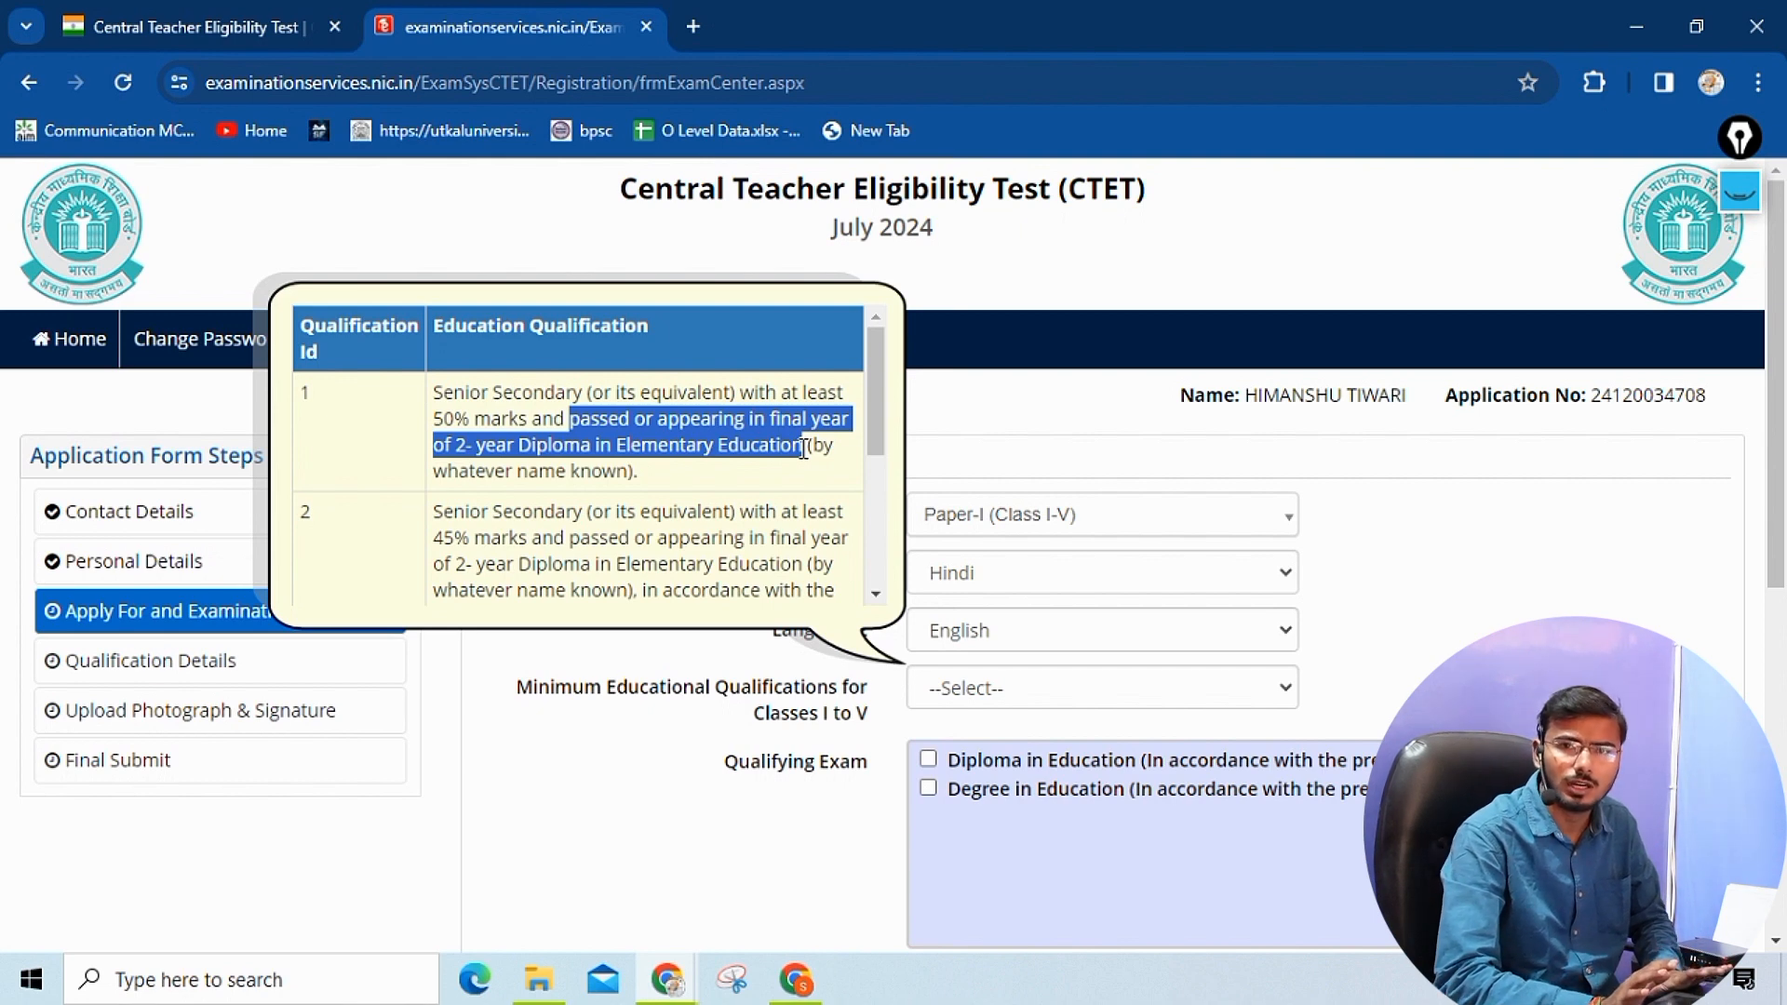
drag(881, 420, 875, 477)
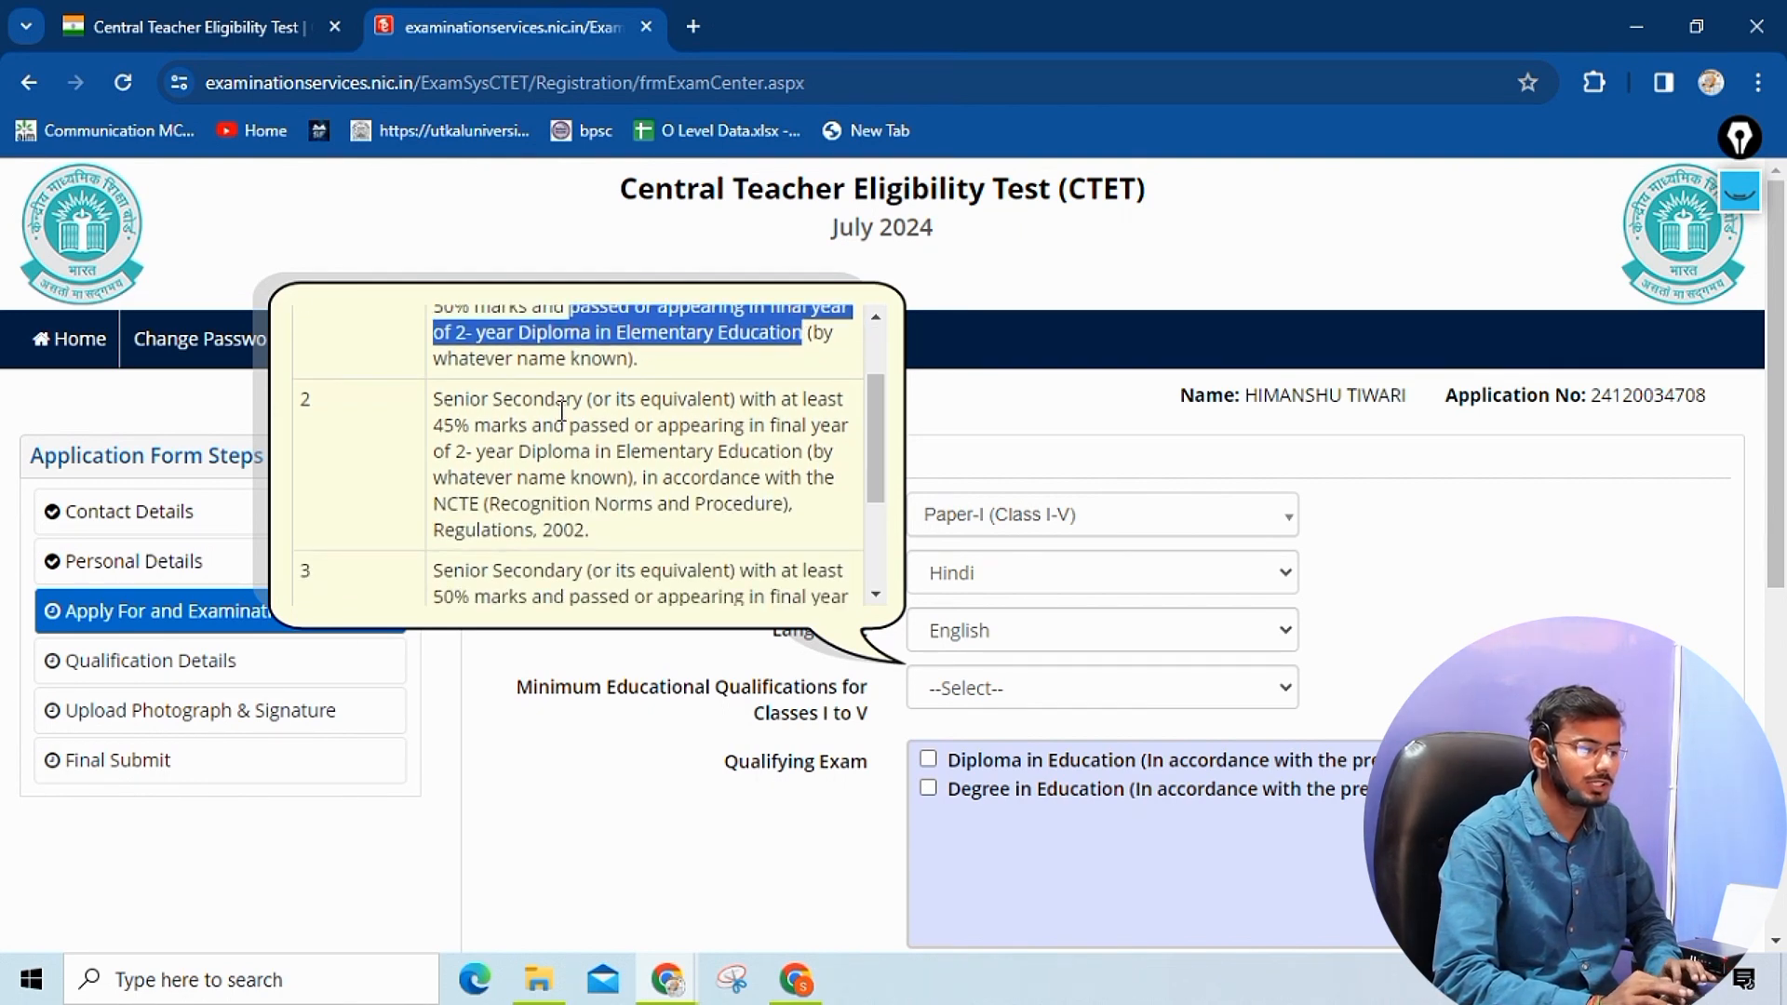
drag(443, 400, 691, 511)
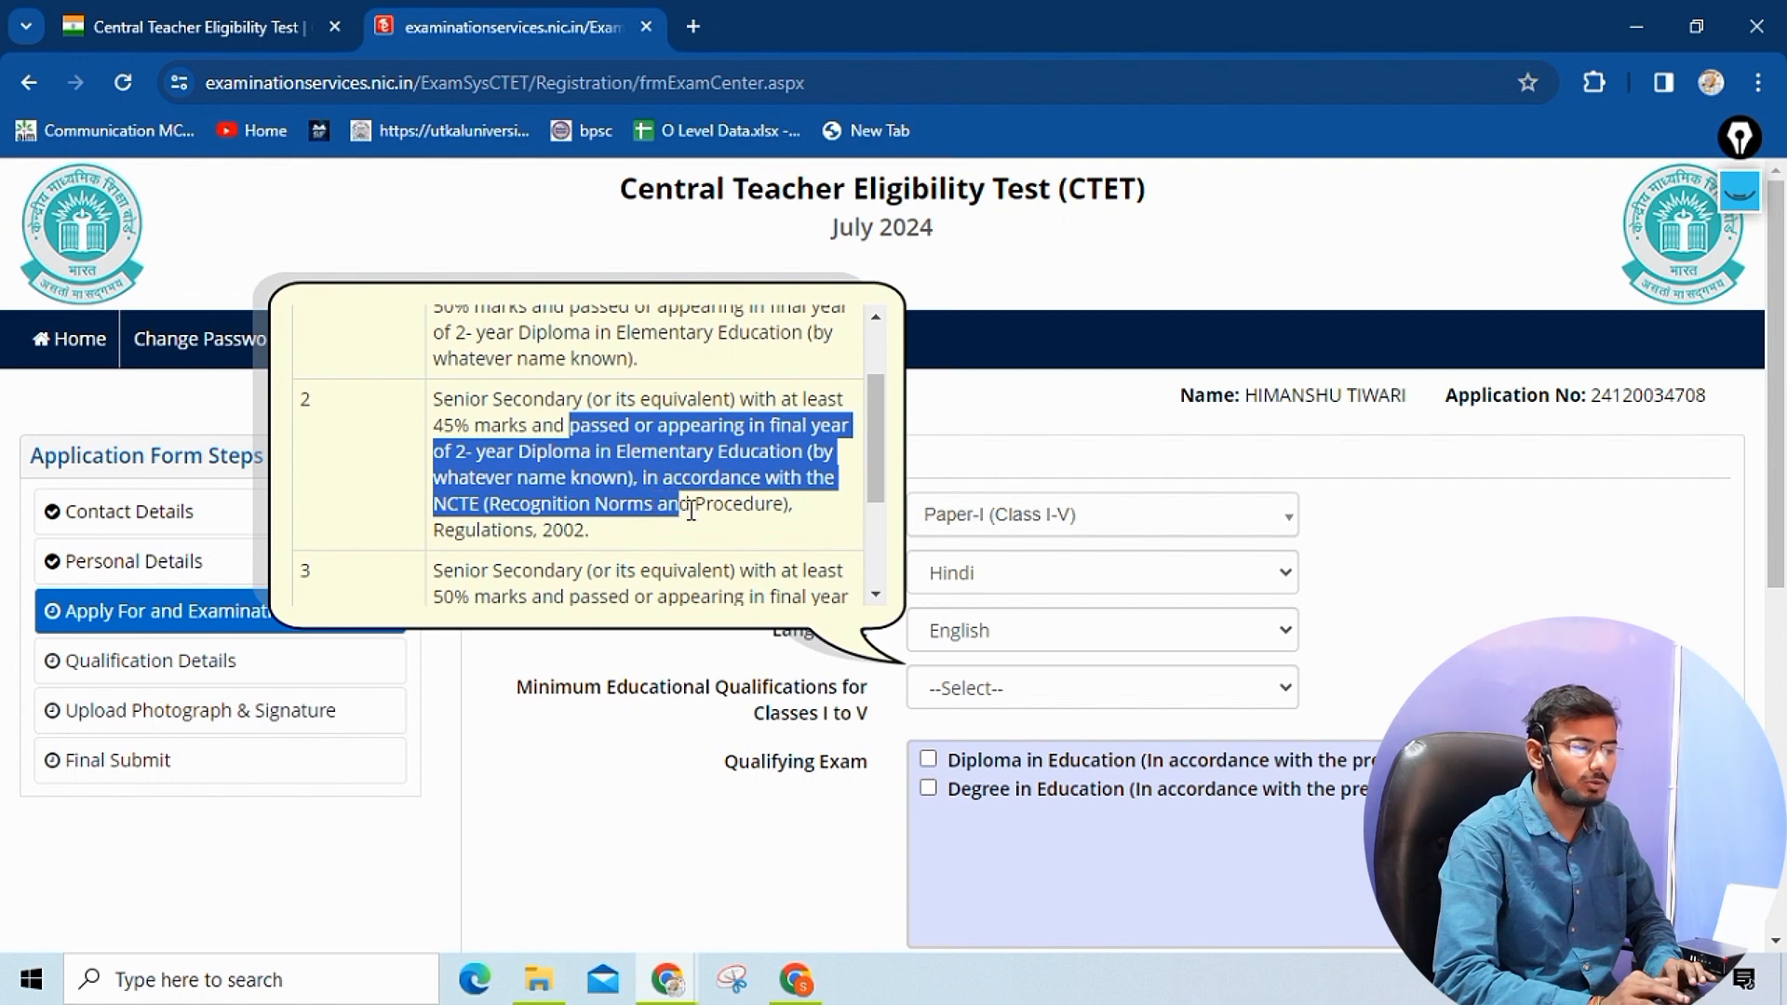
drag(874, 460, 875, 521)
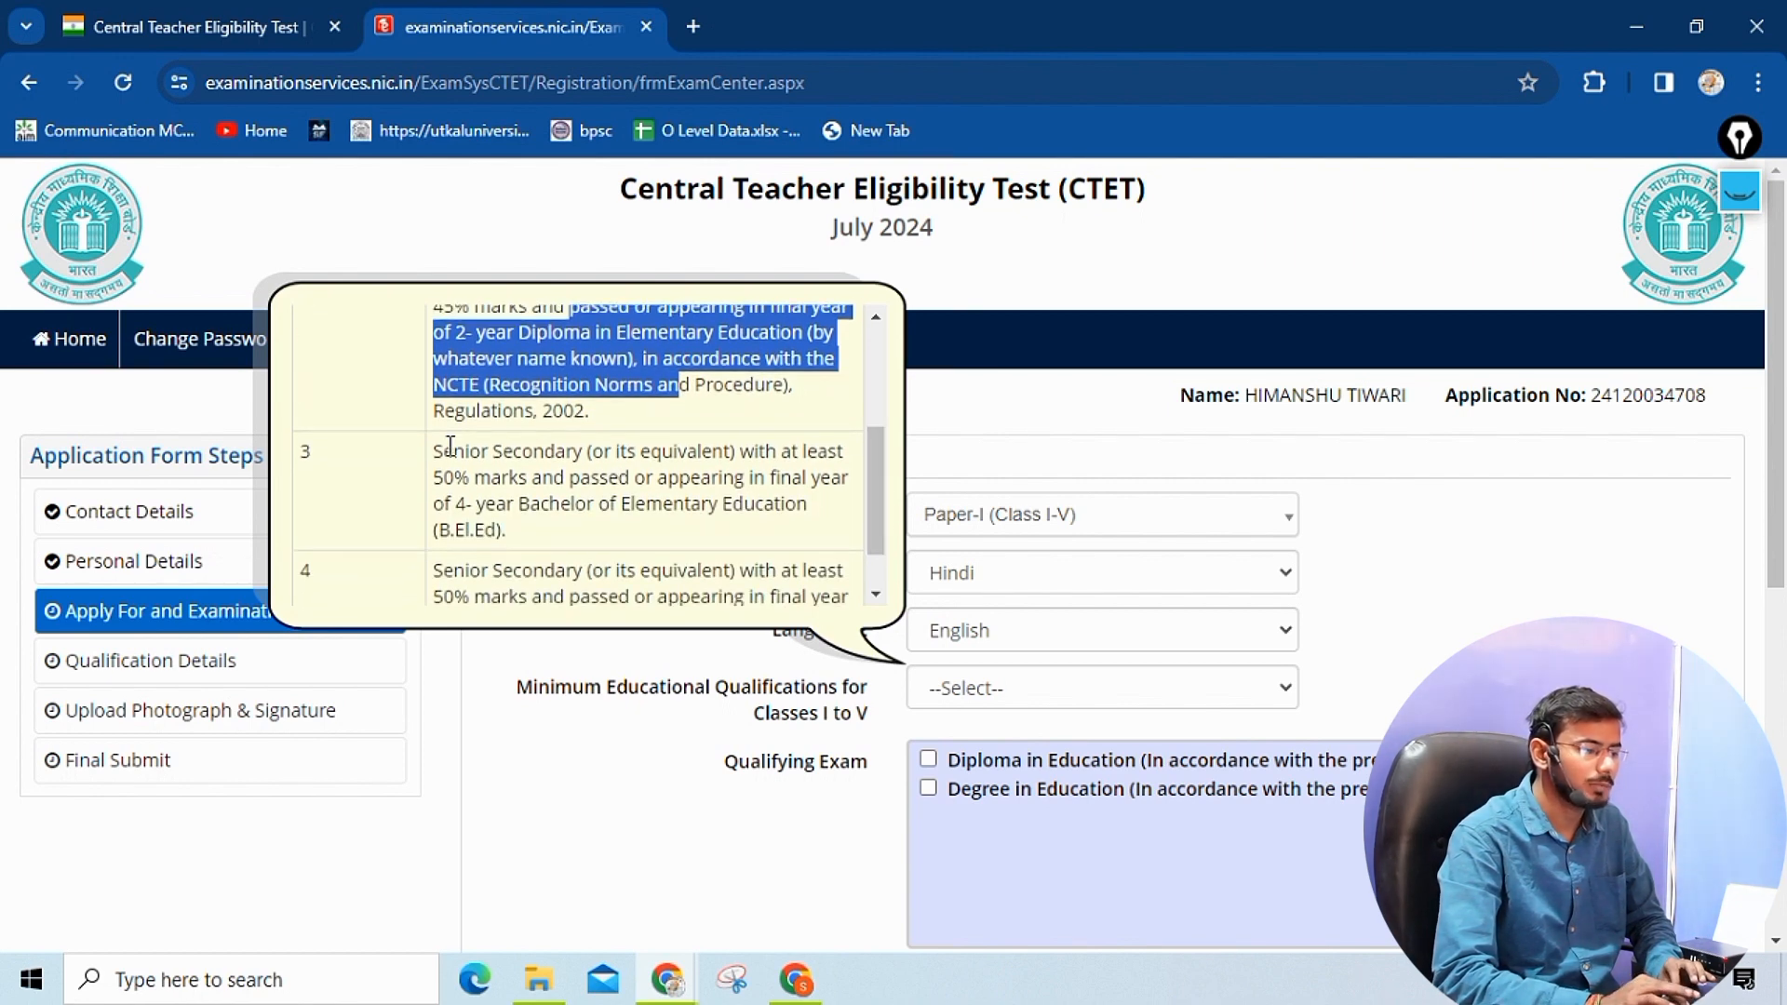
drag(436, 450, 773, 515)
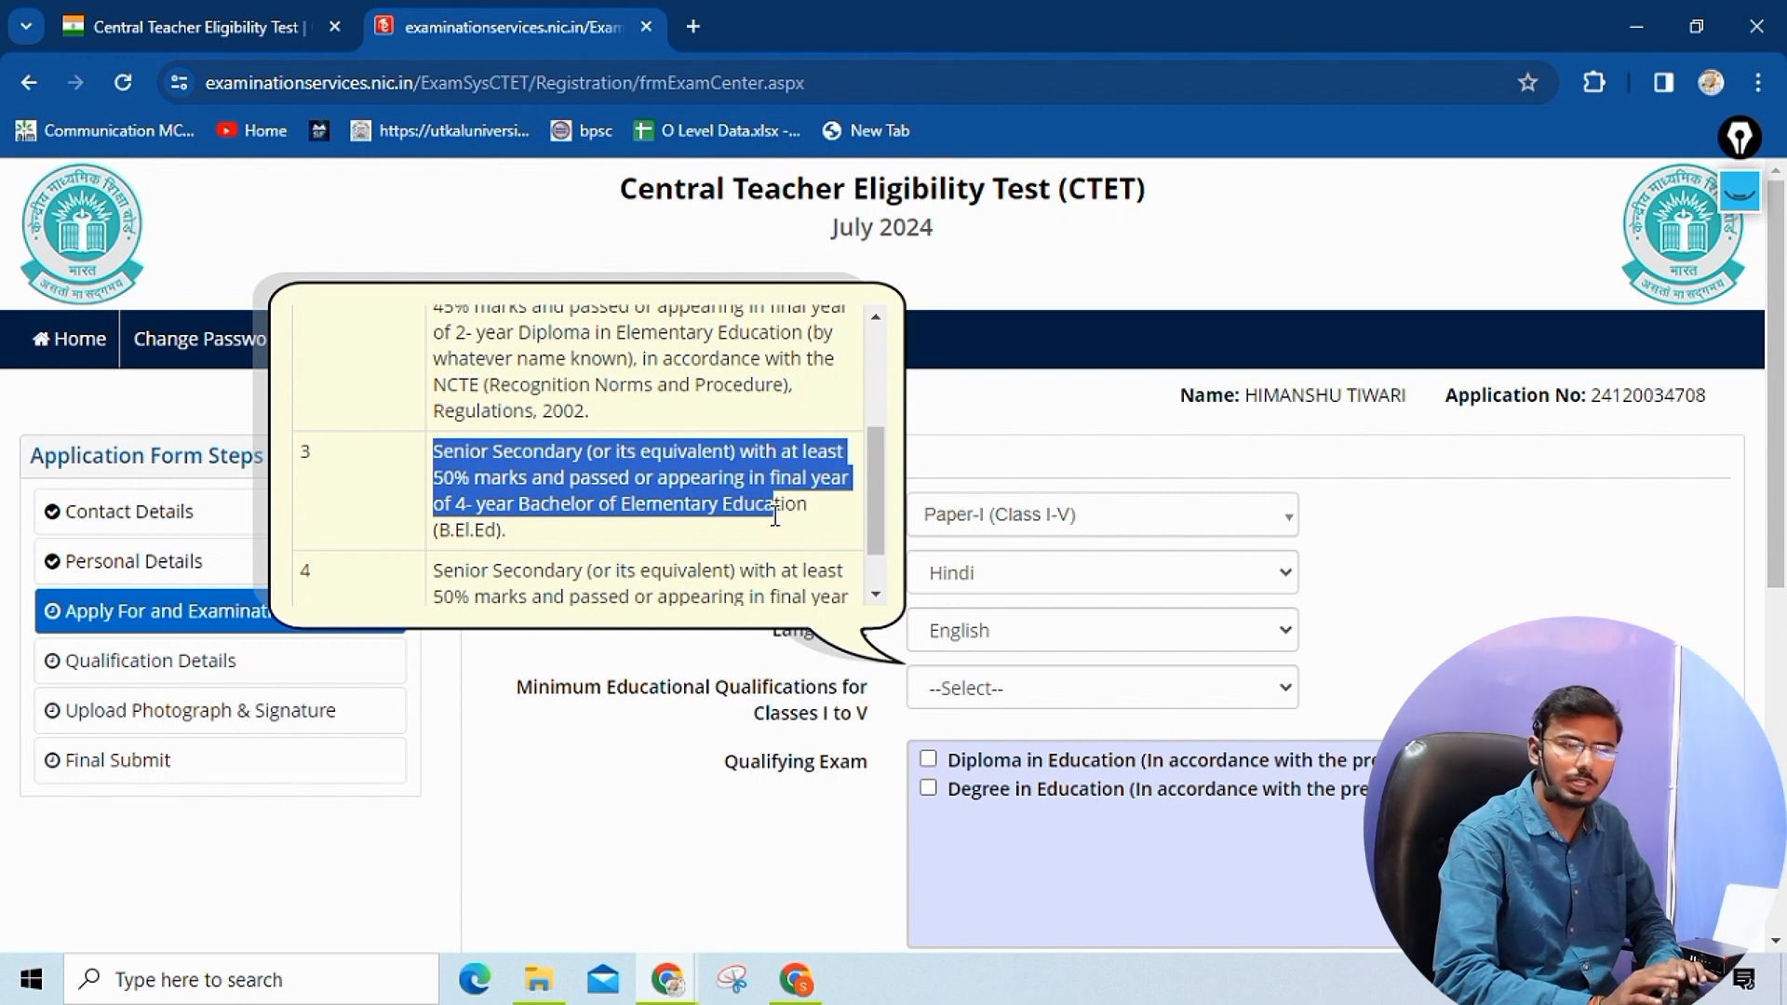
drag(874, 486, 872, 536)
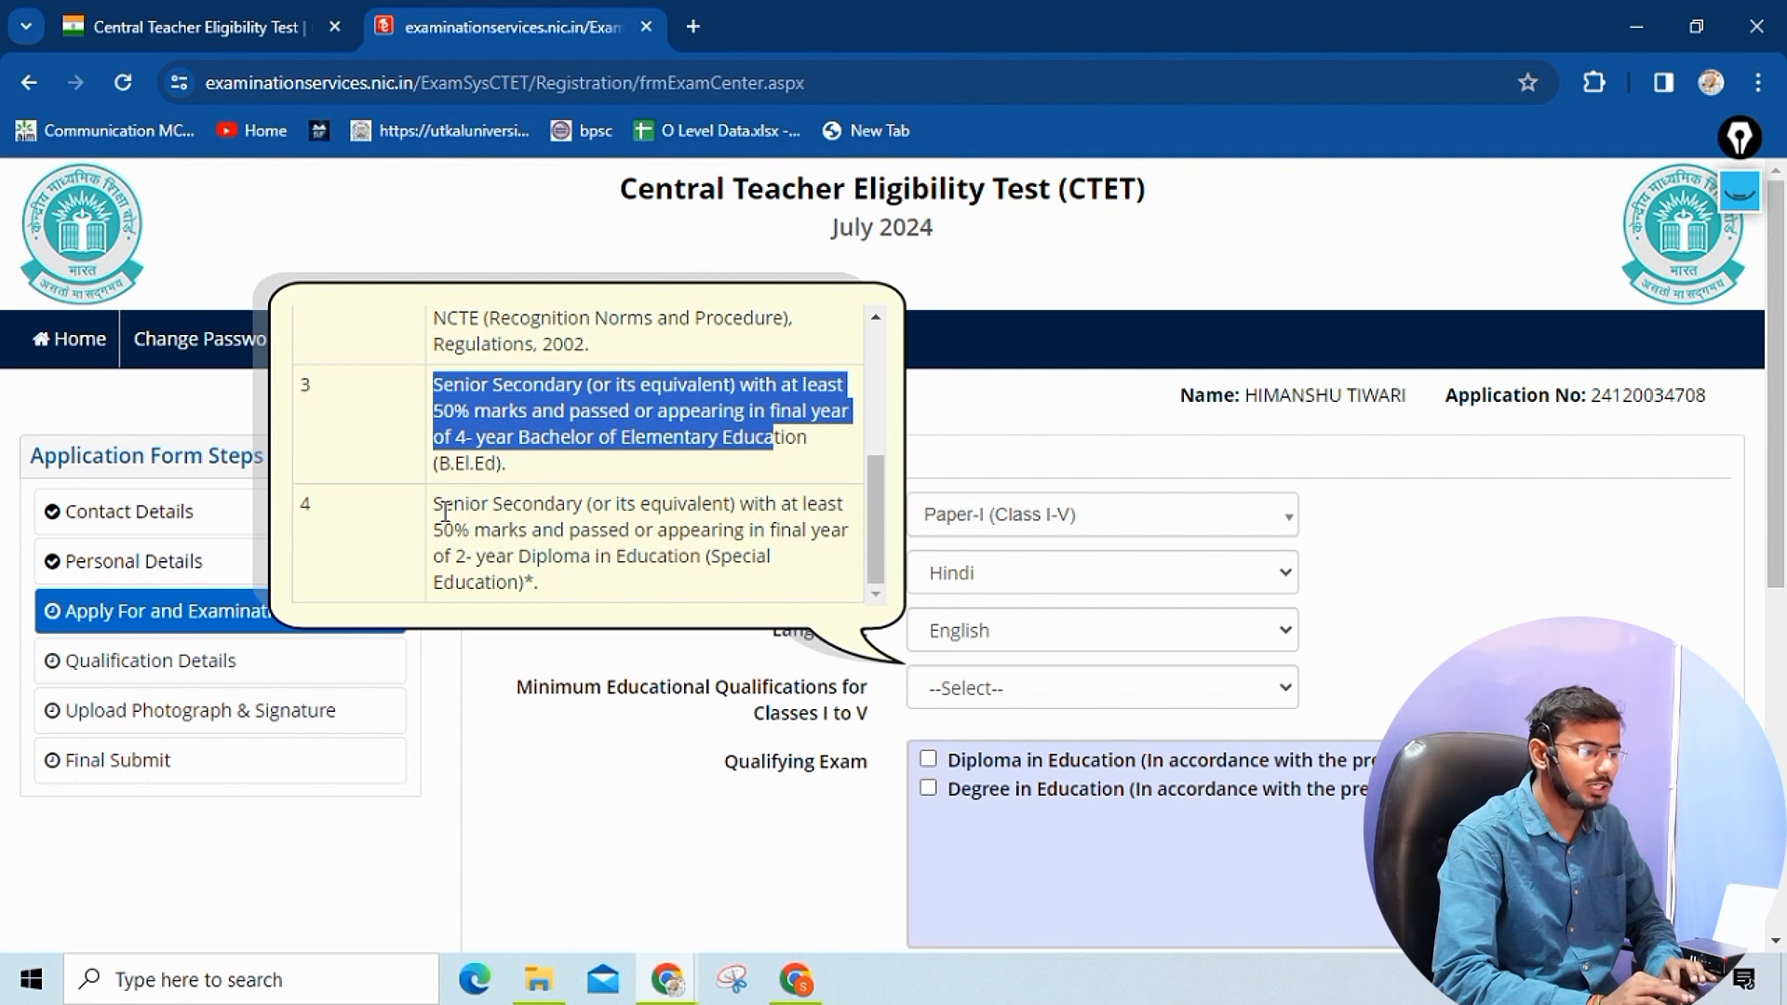
drag(445, 512, 729, 556)
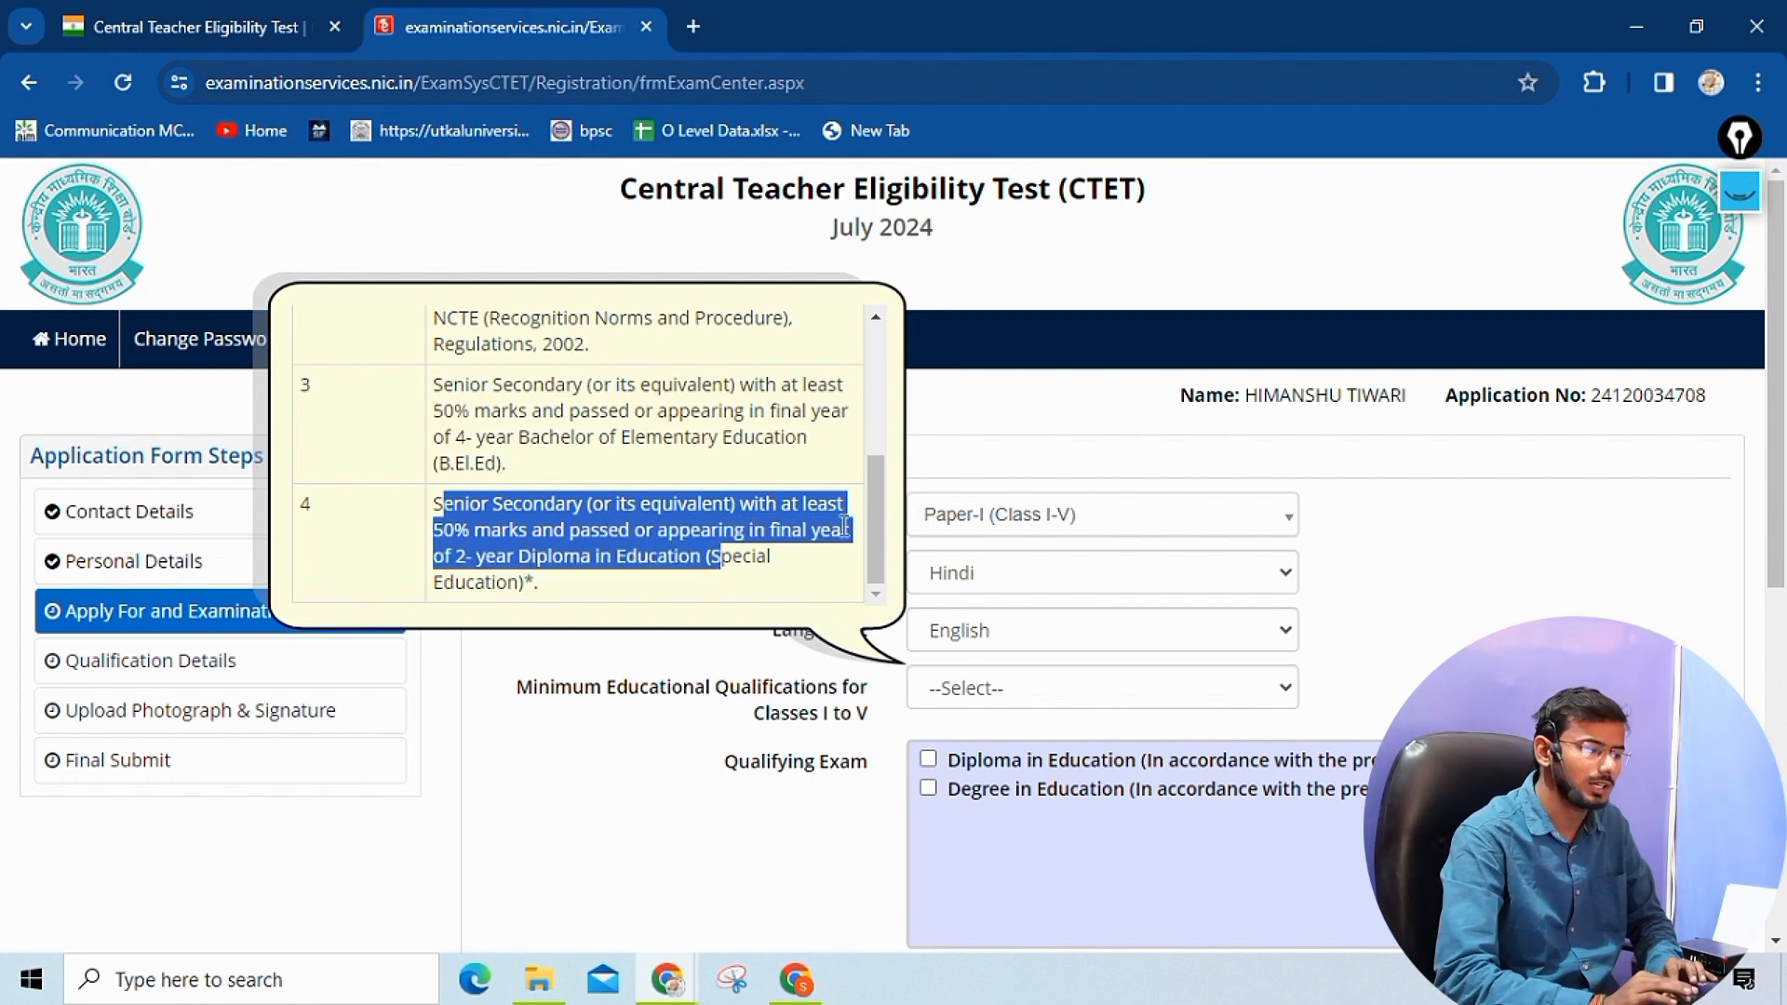
drag(876, 527, 893, 421)
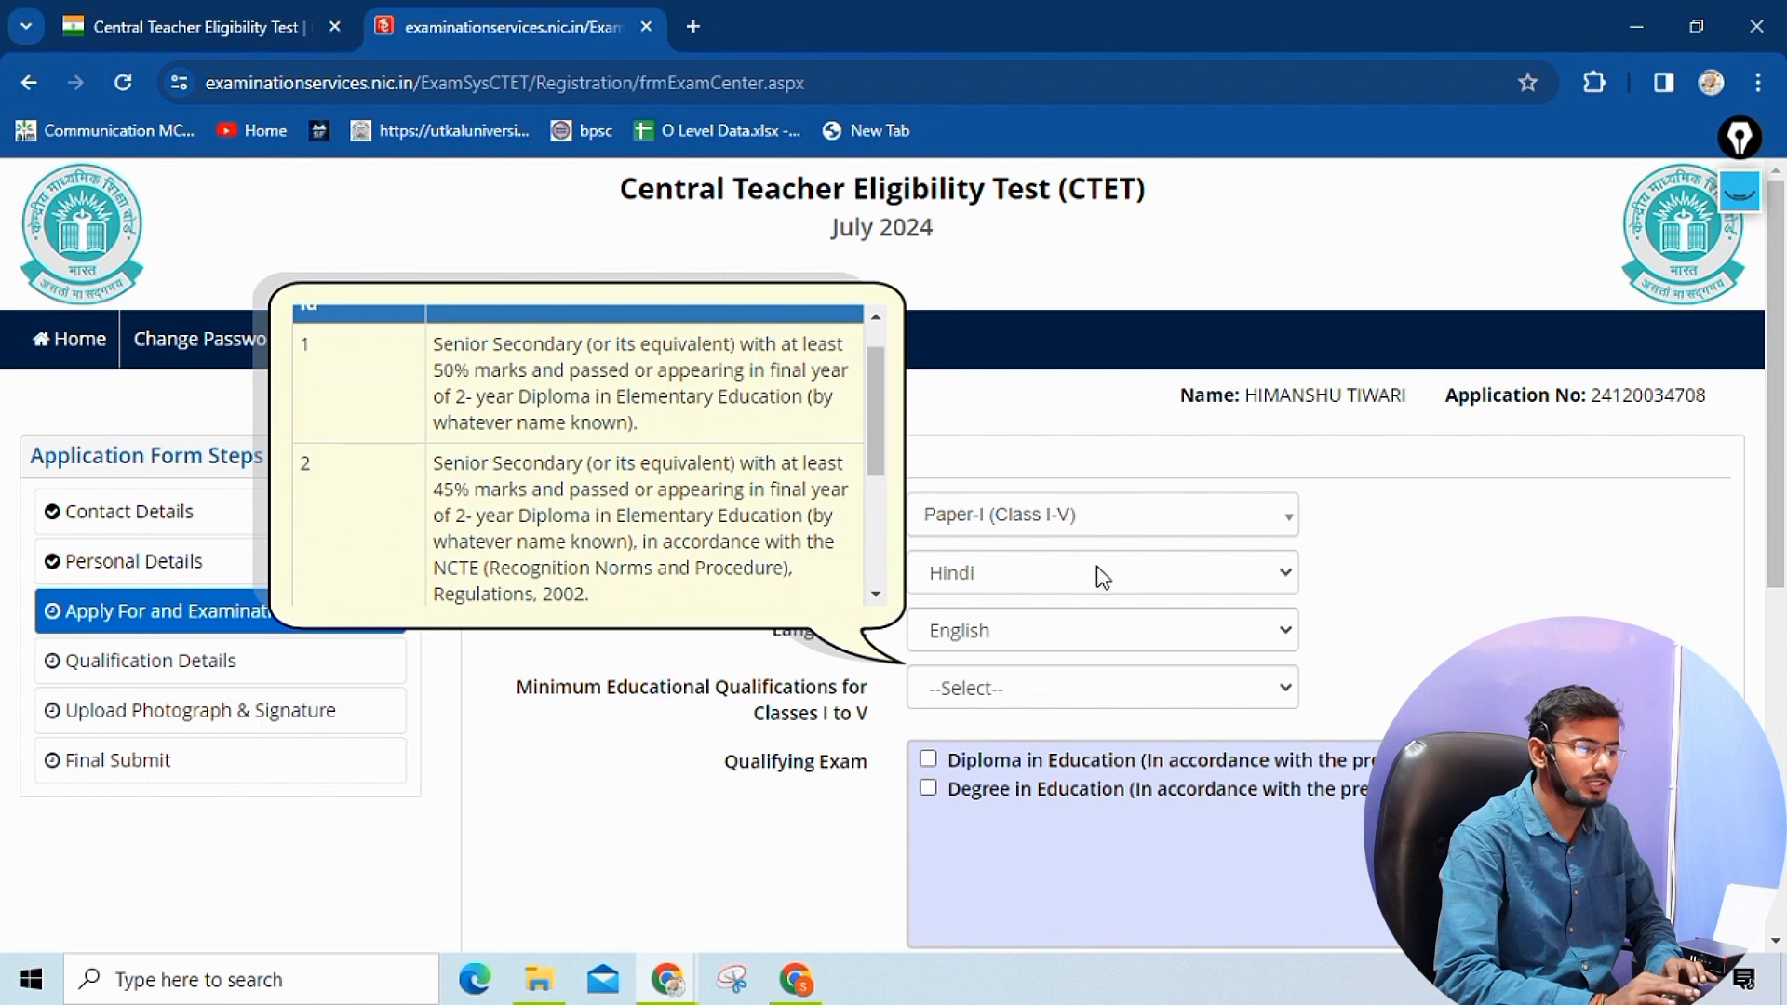
- Choose minimum qualification 1 and tick Diploma and Degree in Education as qualifying exams
click(1221, 690)
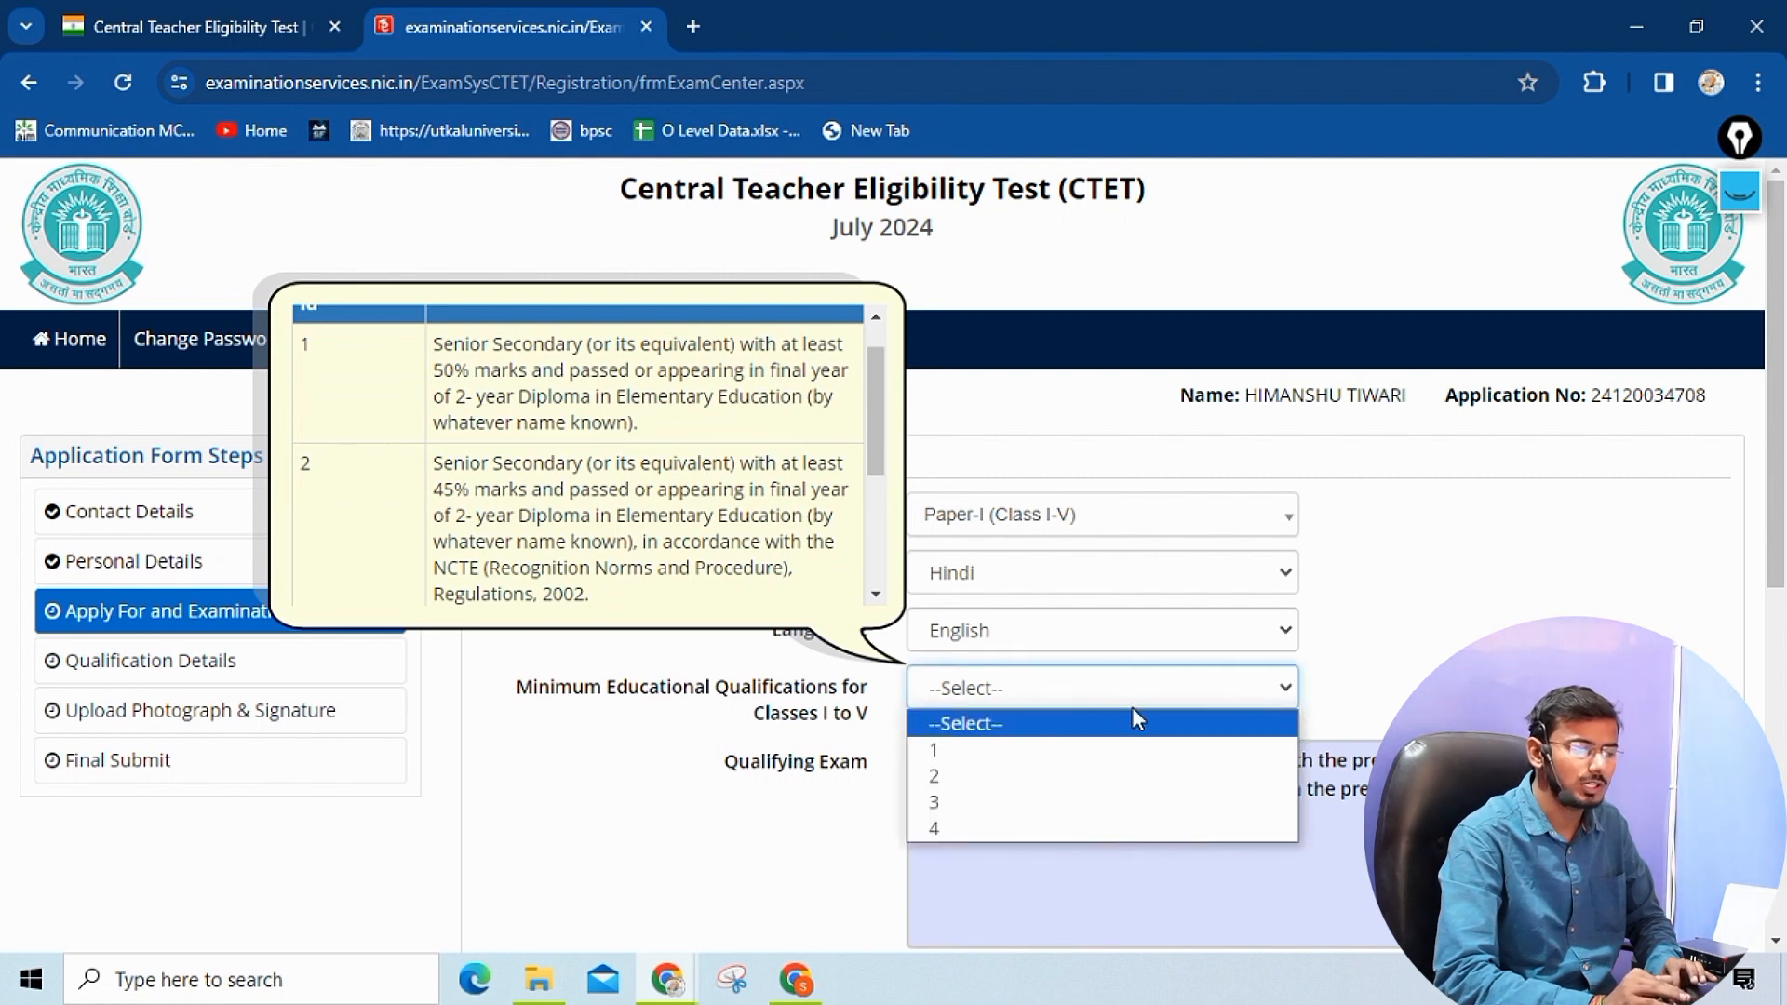
click(942, 750)
scroll(764, 755, down, 2)
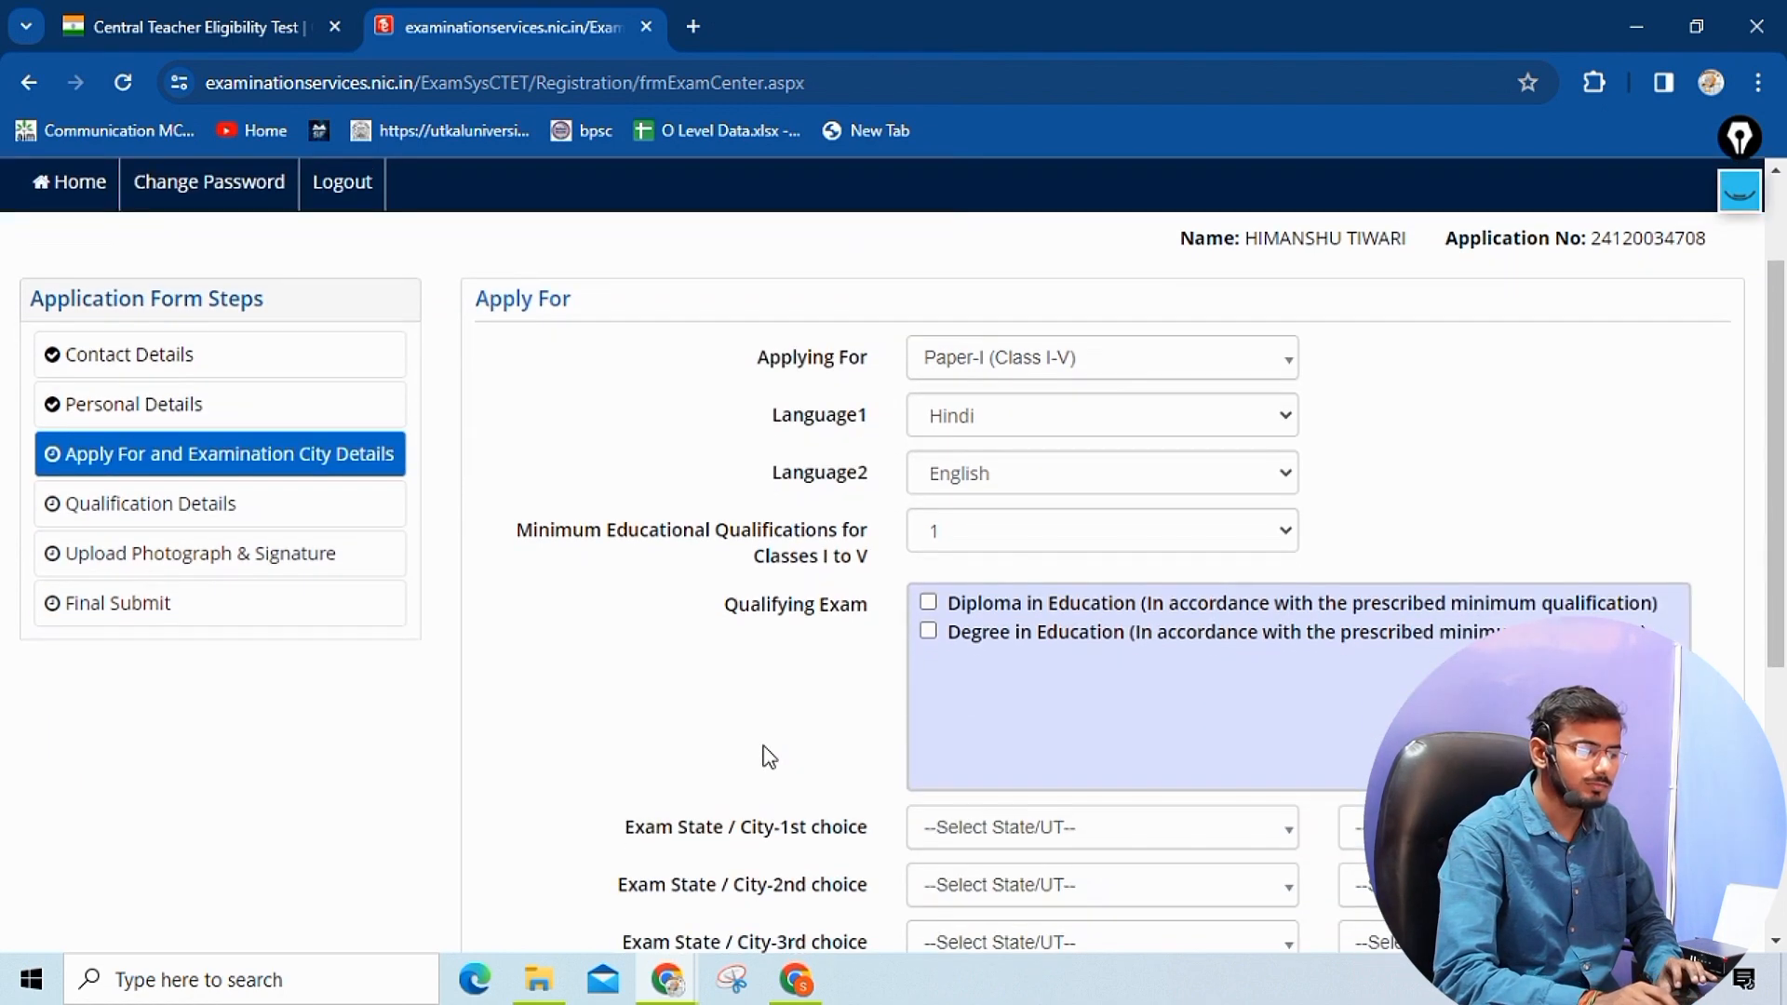
click(933, 603)
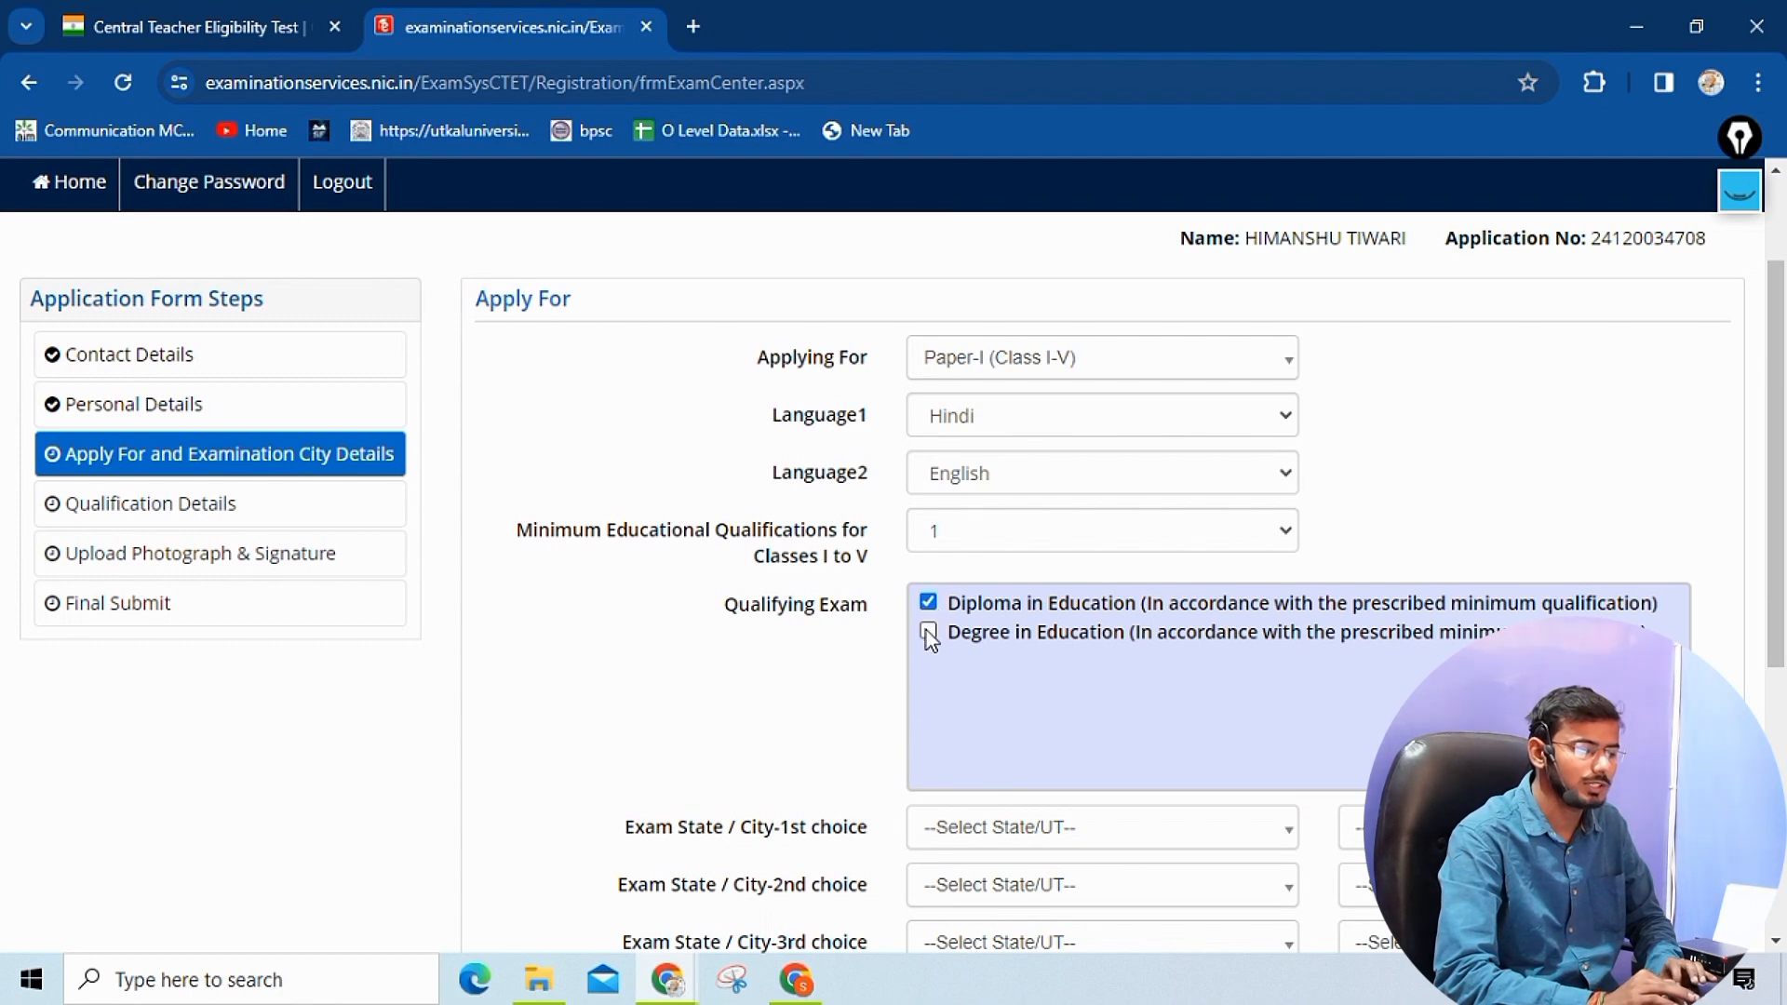
click(929, 632)
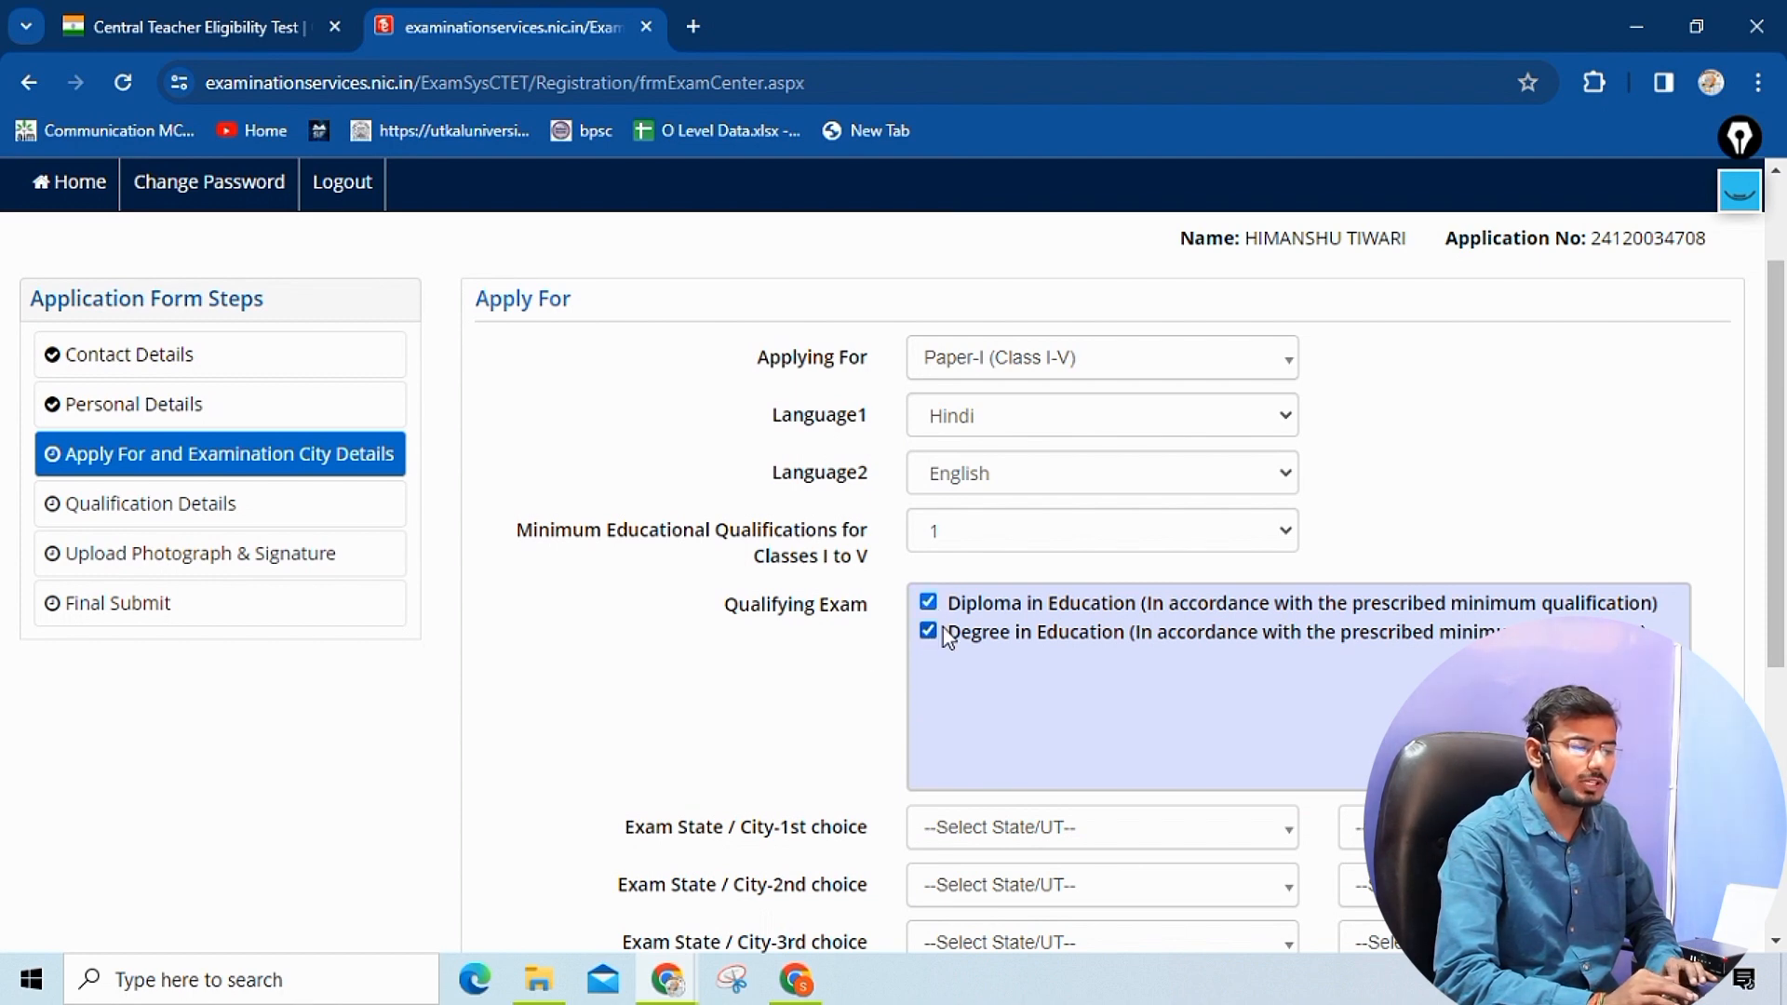
- Set the first two exam choices to Uttar Pradesh: Sultanpur and Lucknow
drag(1784, 472, 1784, 602)
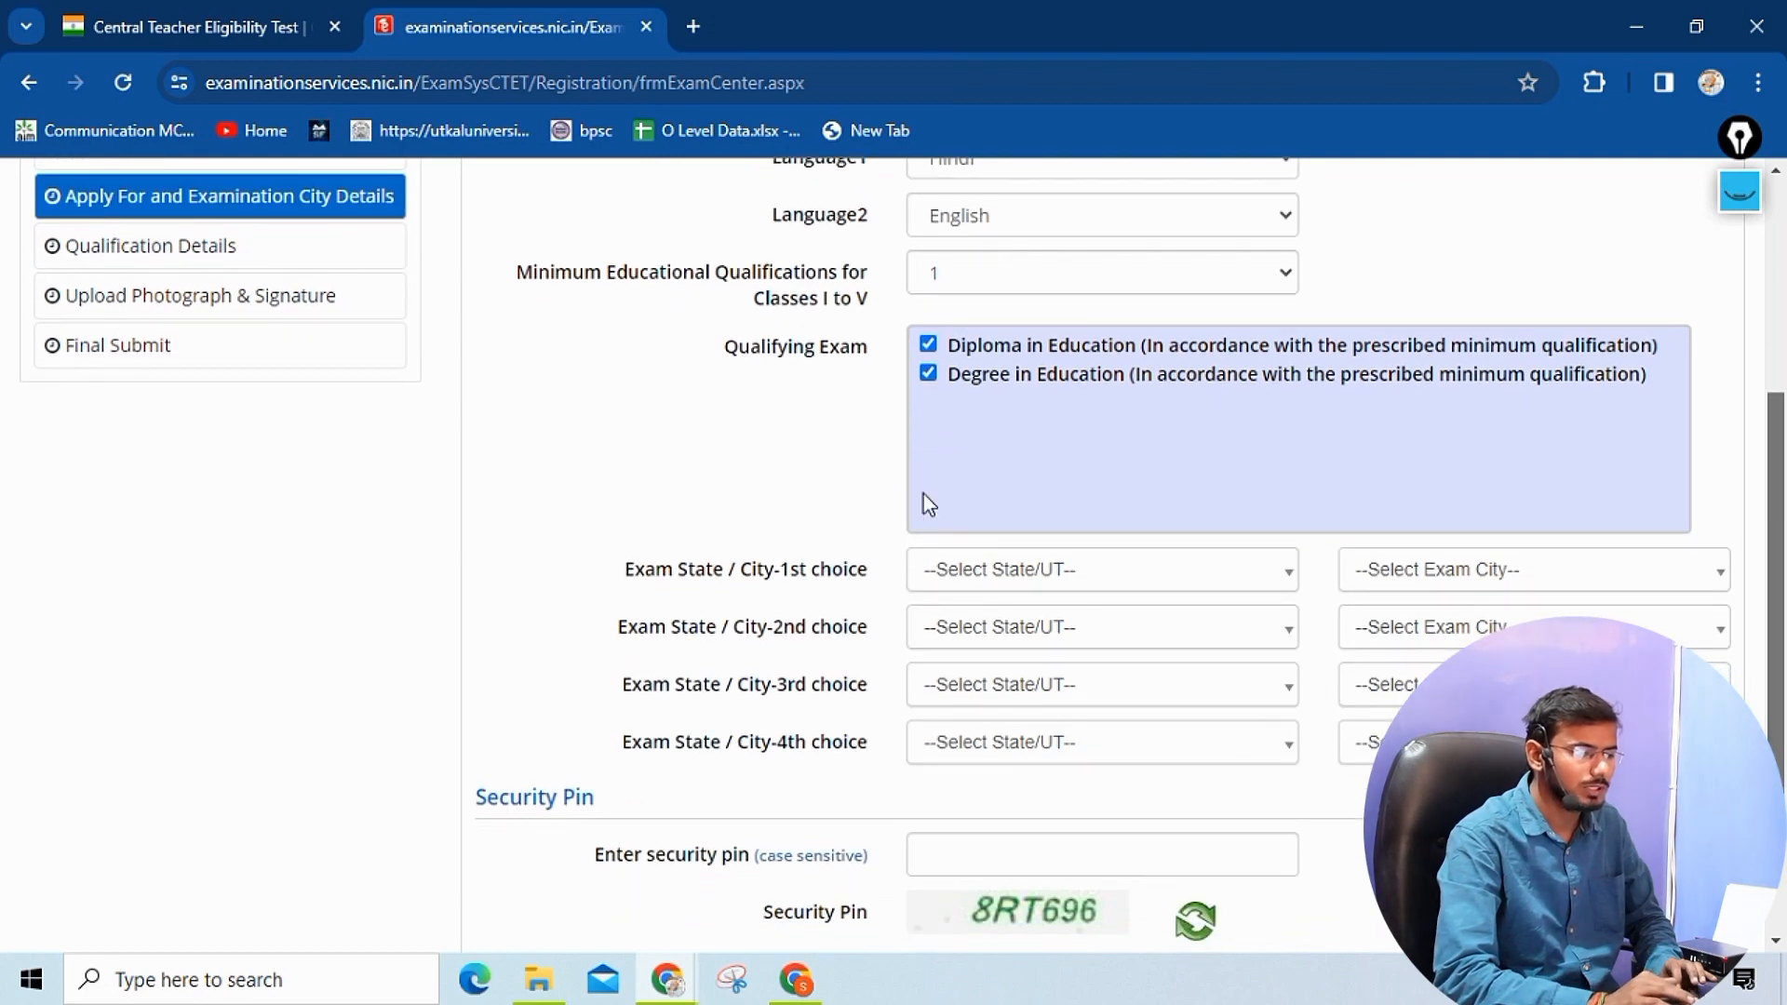
click(1118, 583)
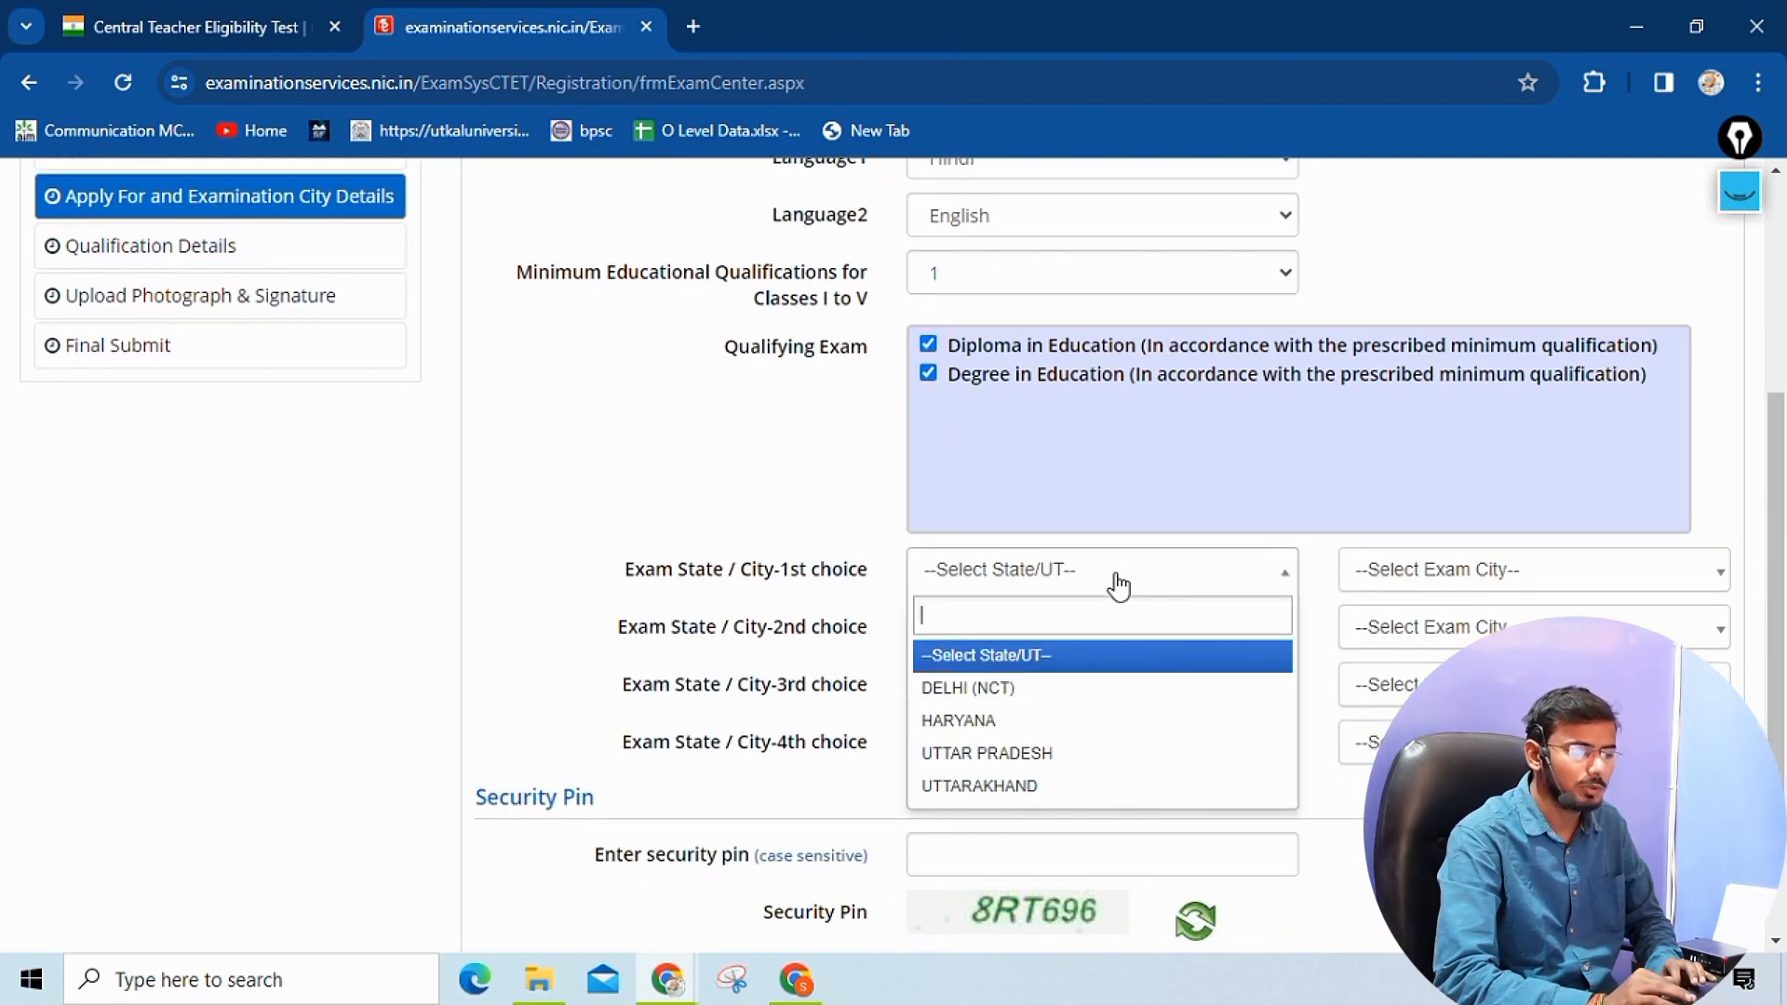
click(1029, 754)
click(1443, 575)
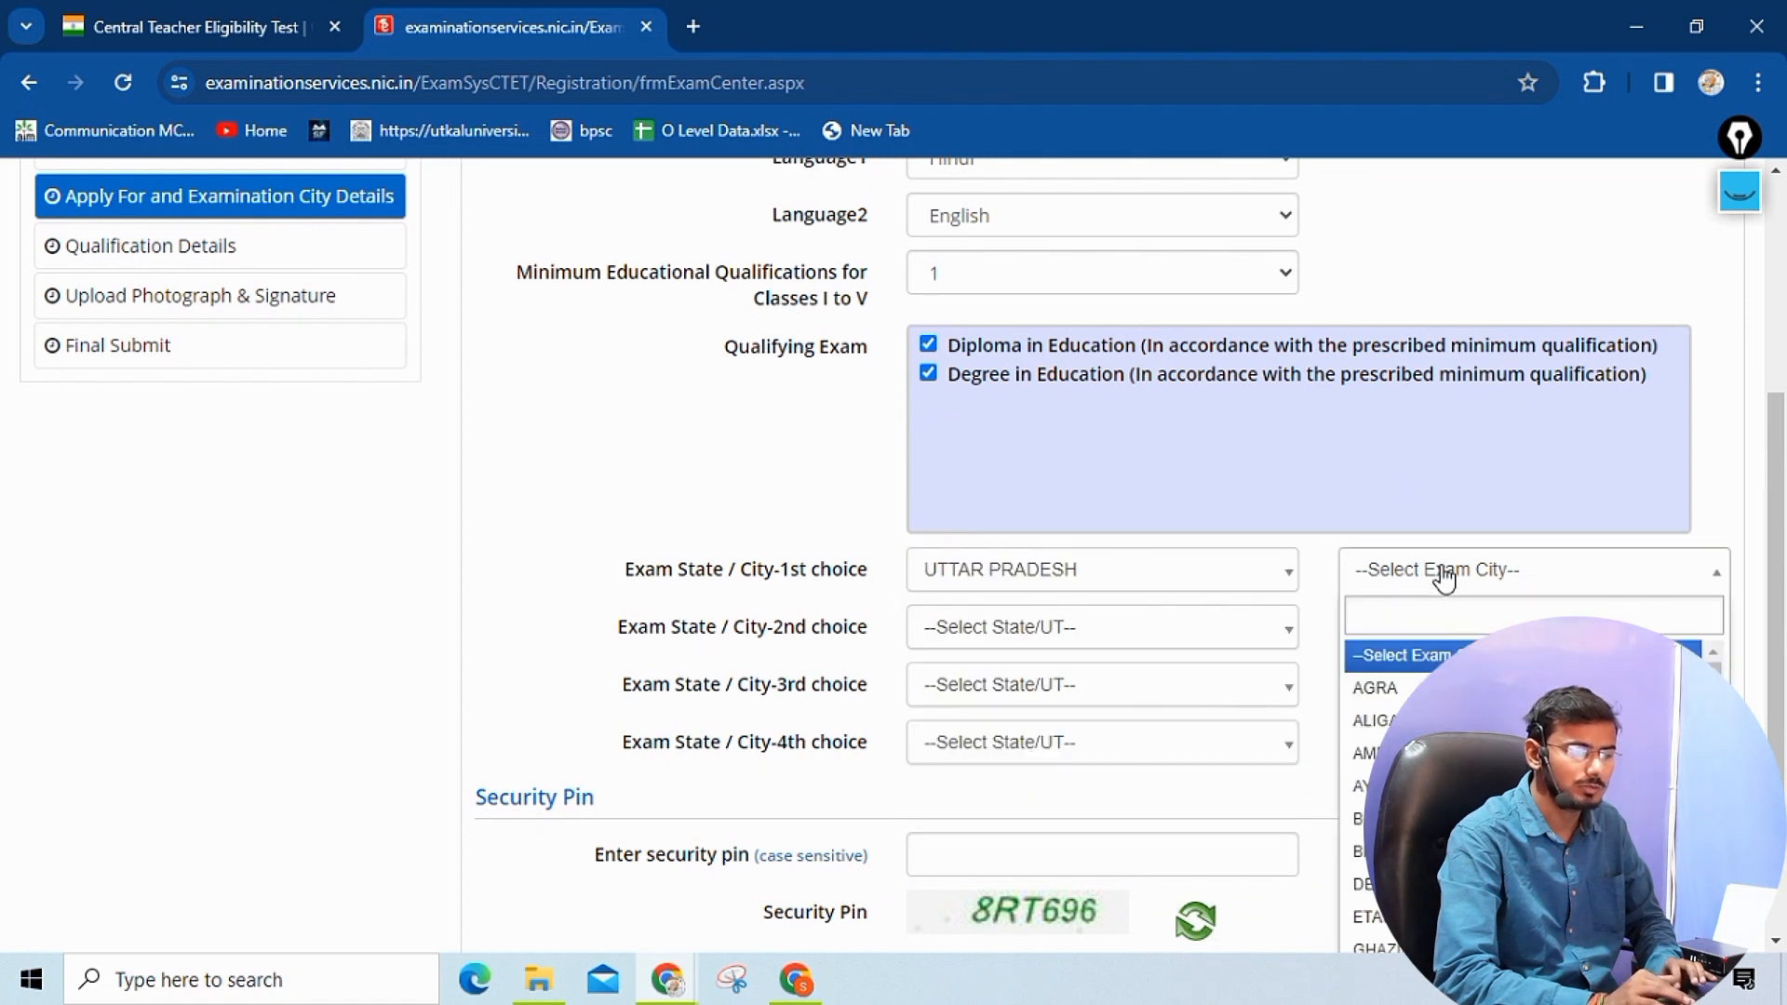
text(sul)
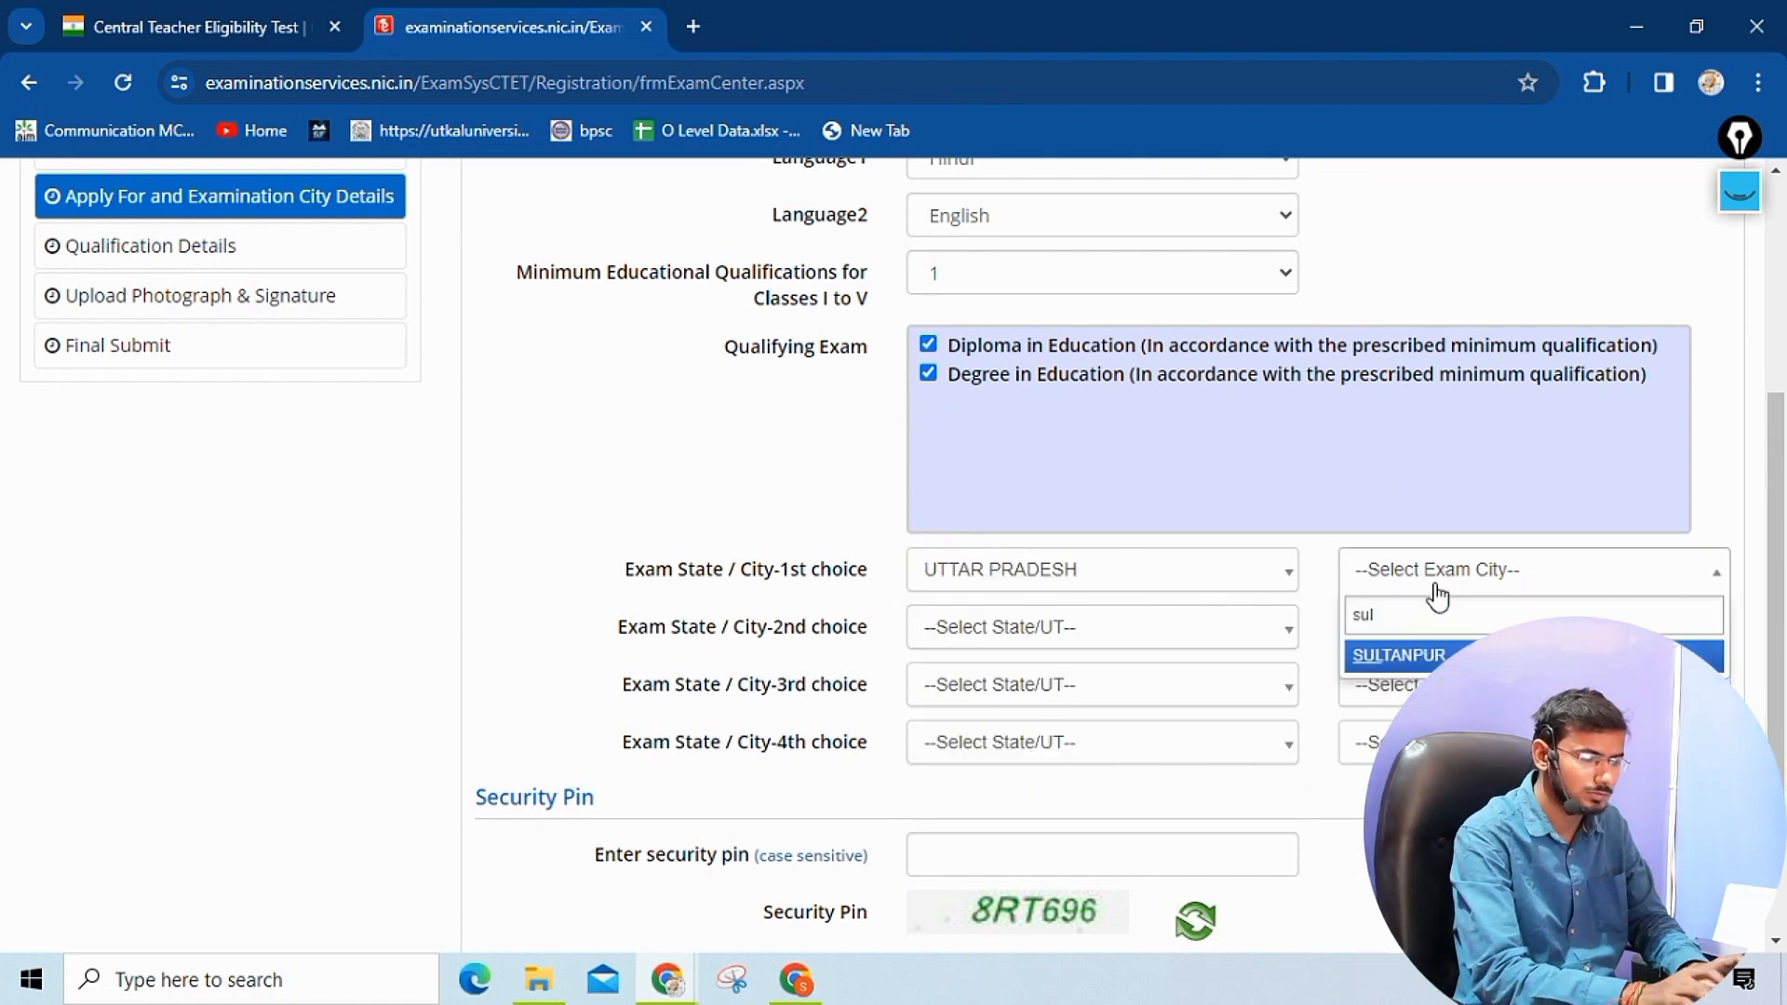
click(1411, 657)
click(1128, 641)
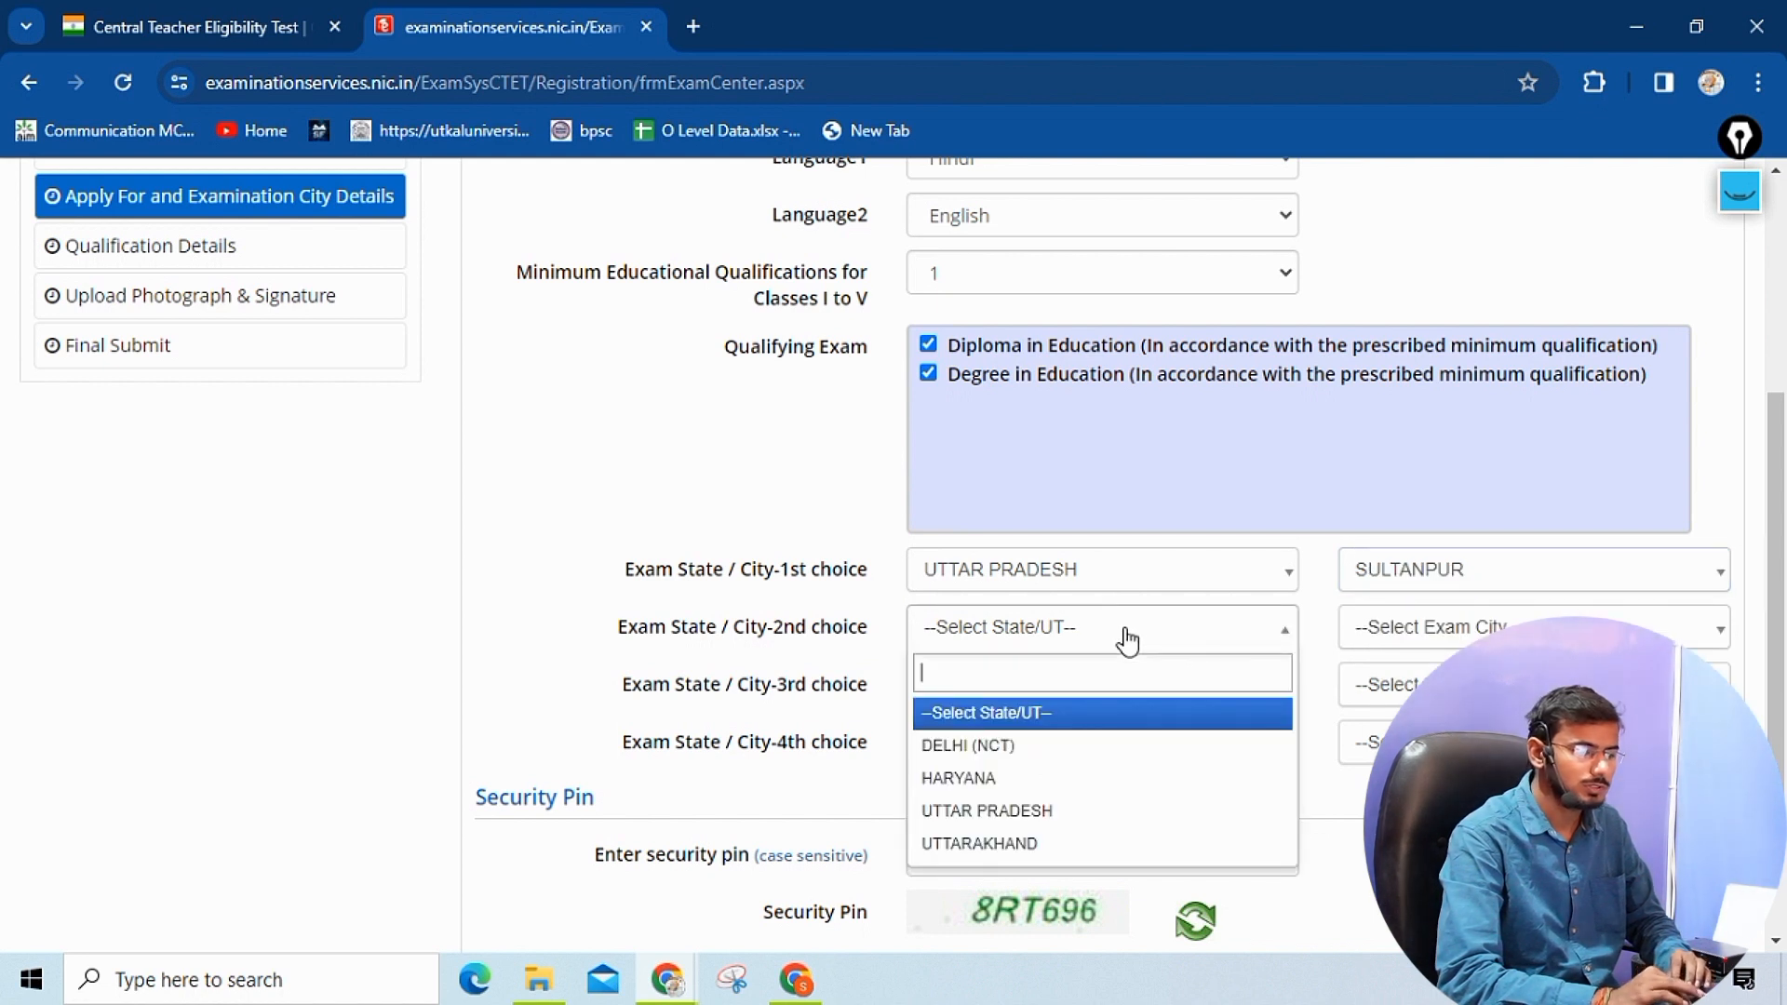
text(u)
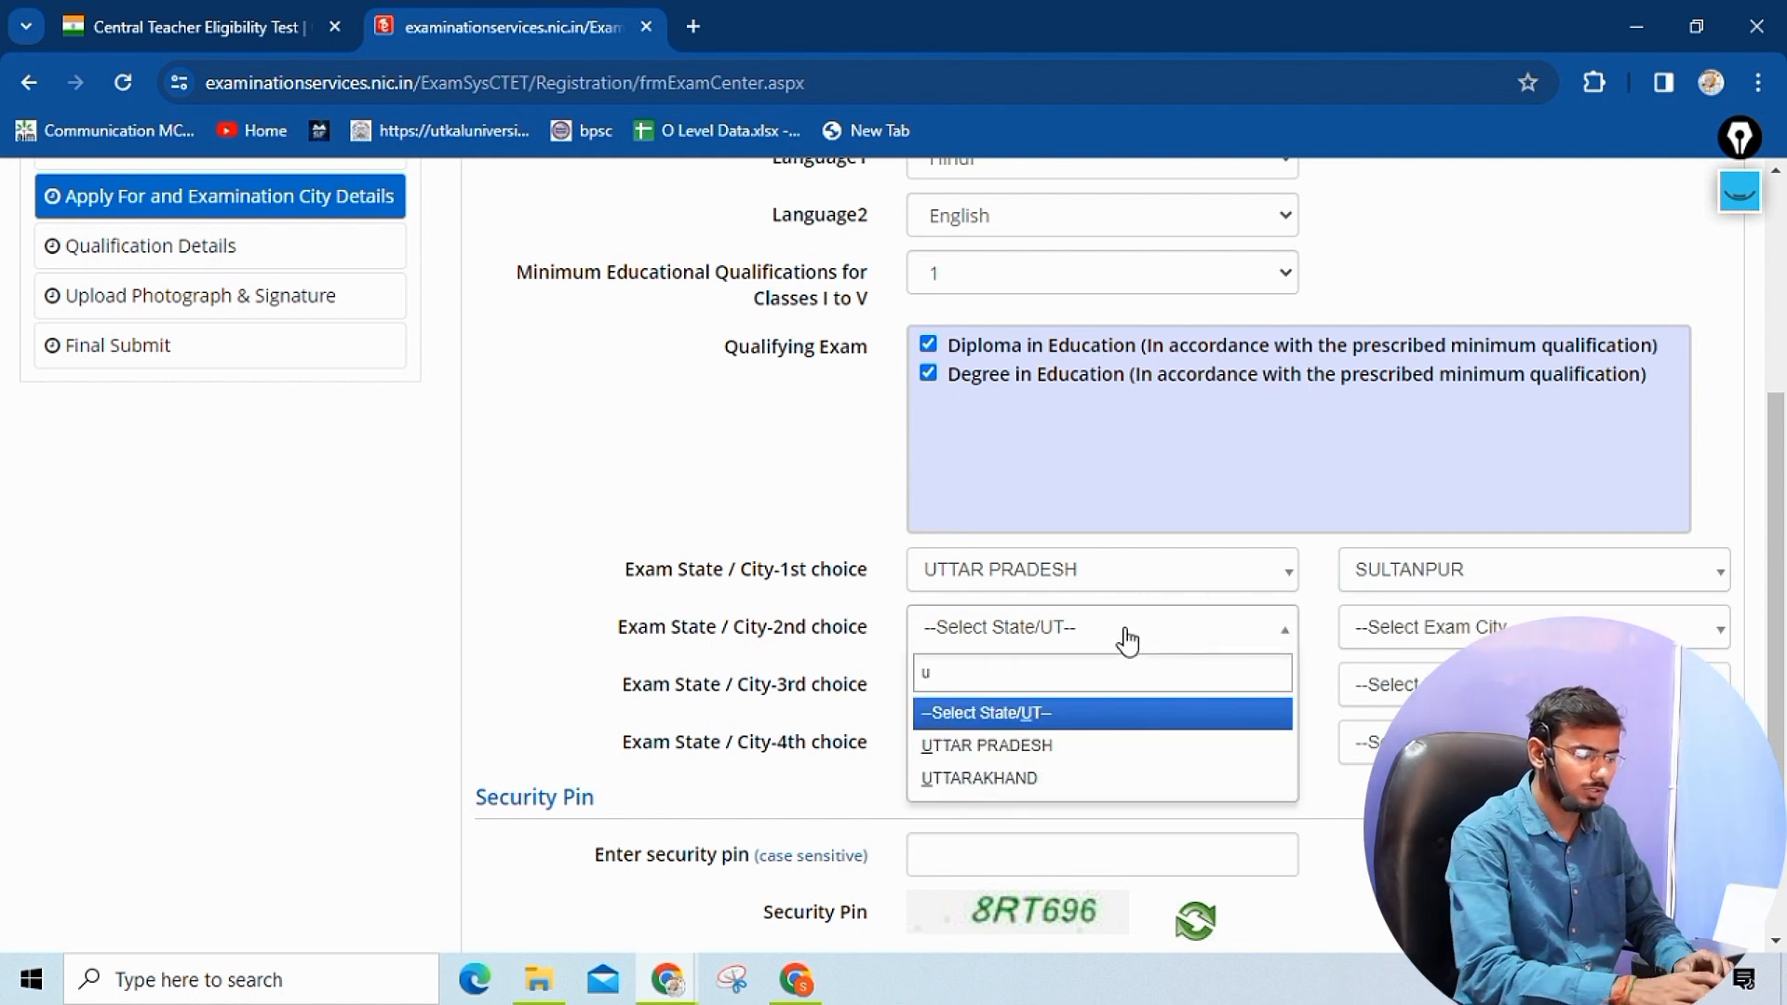
click(1029, 744)
click(1438, 628)
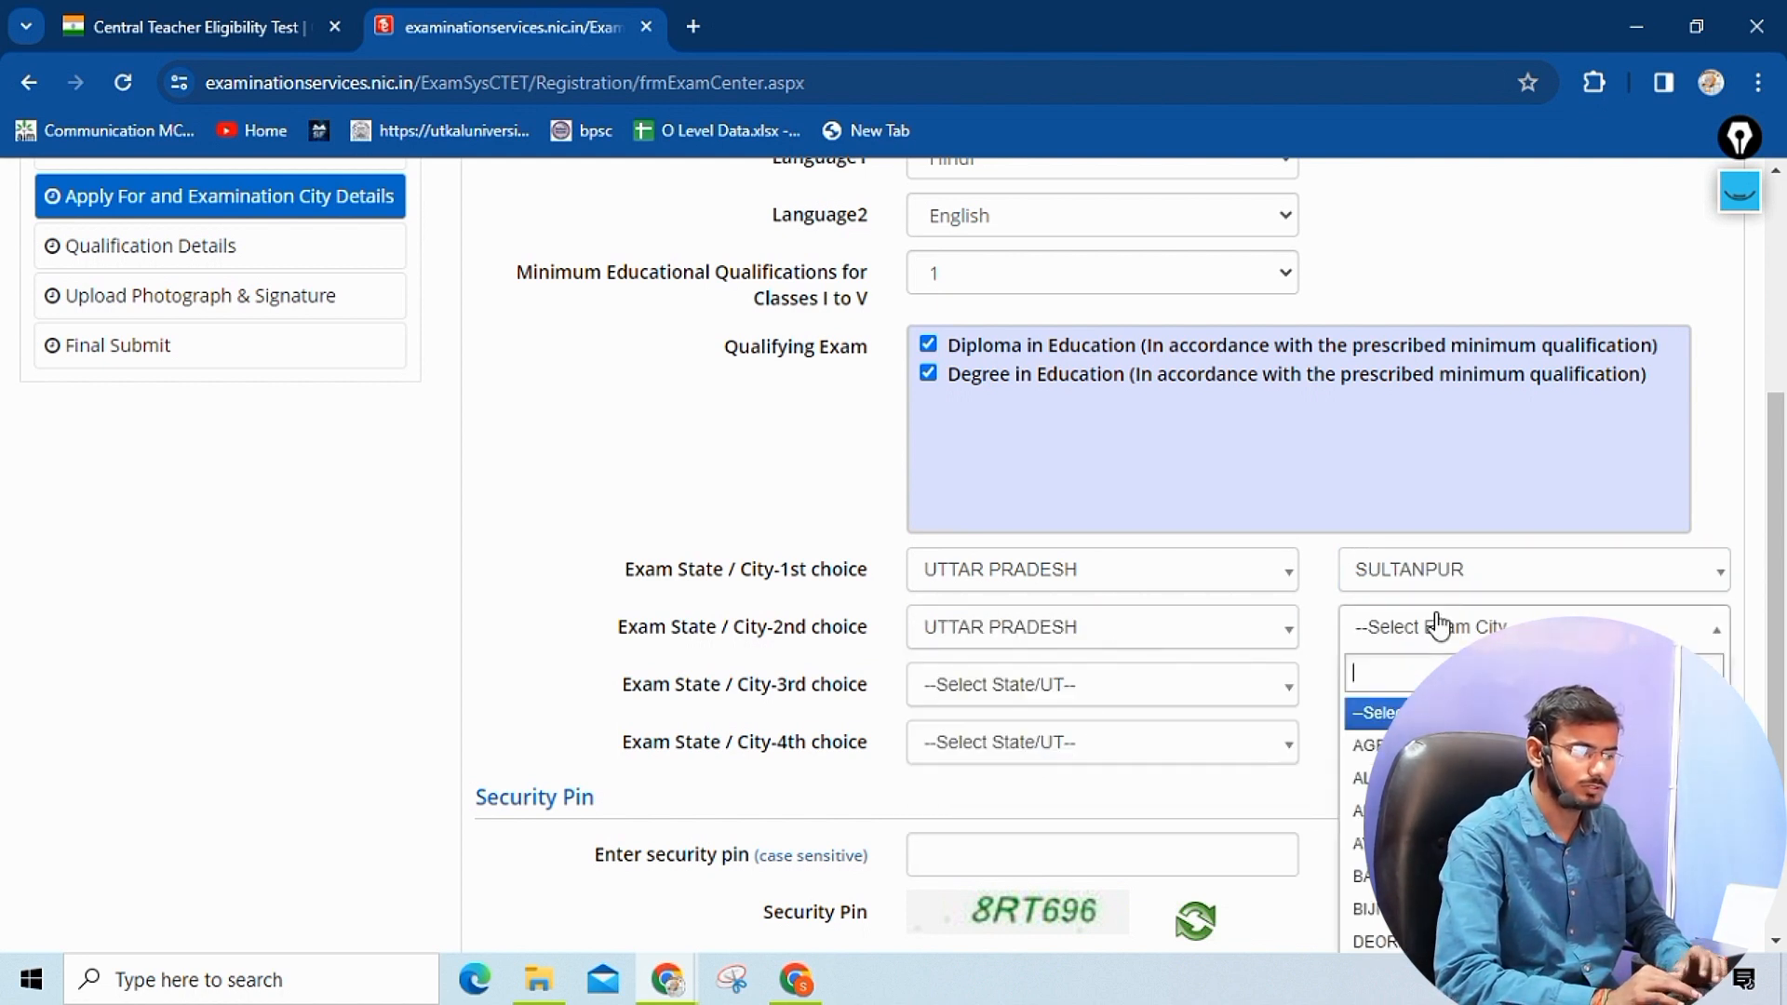
text(lu)
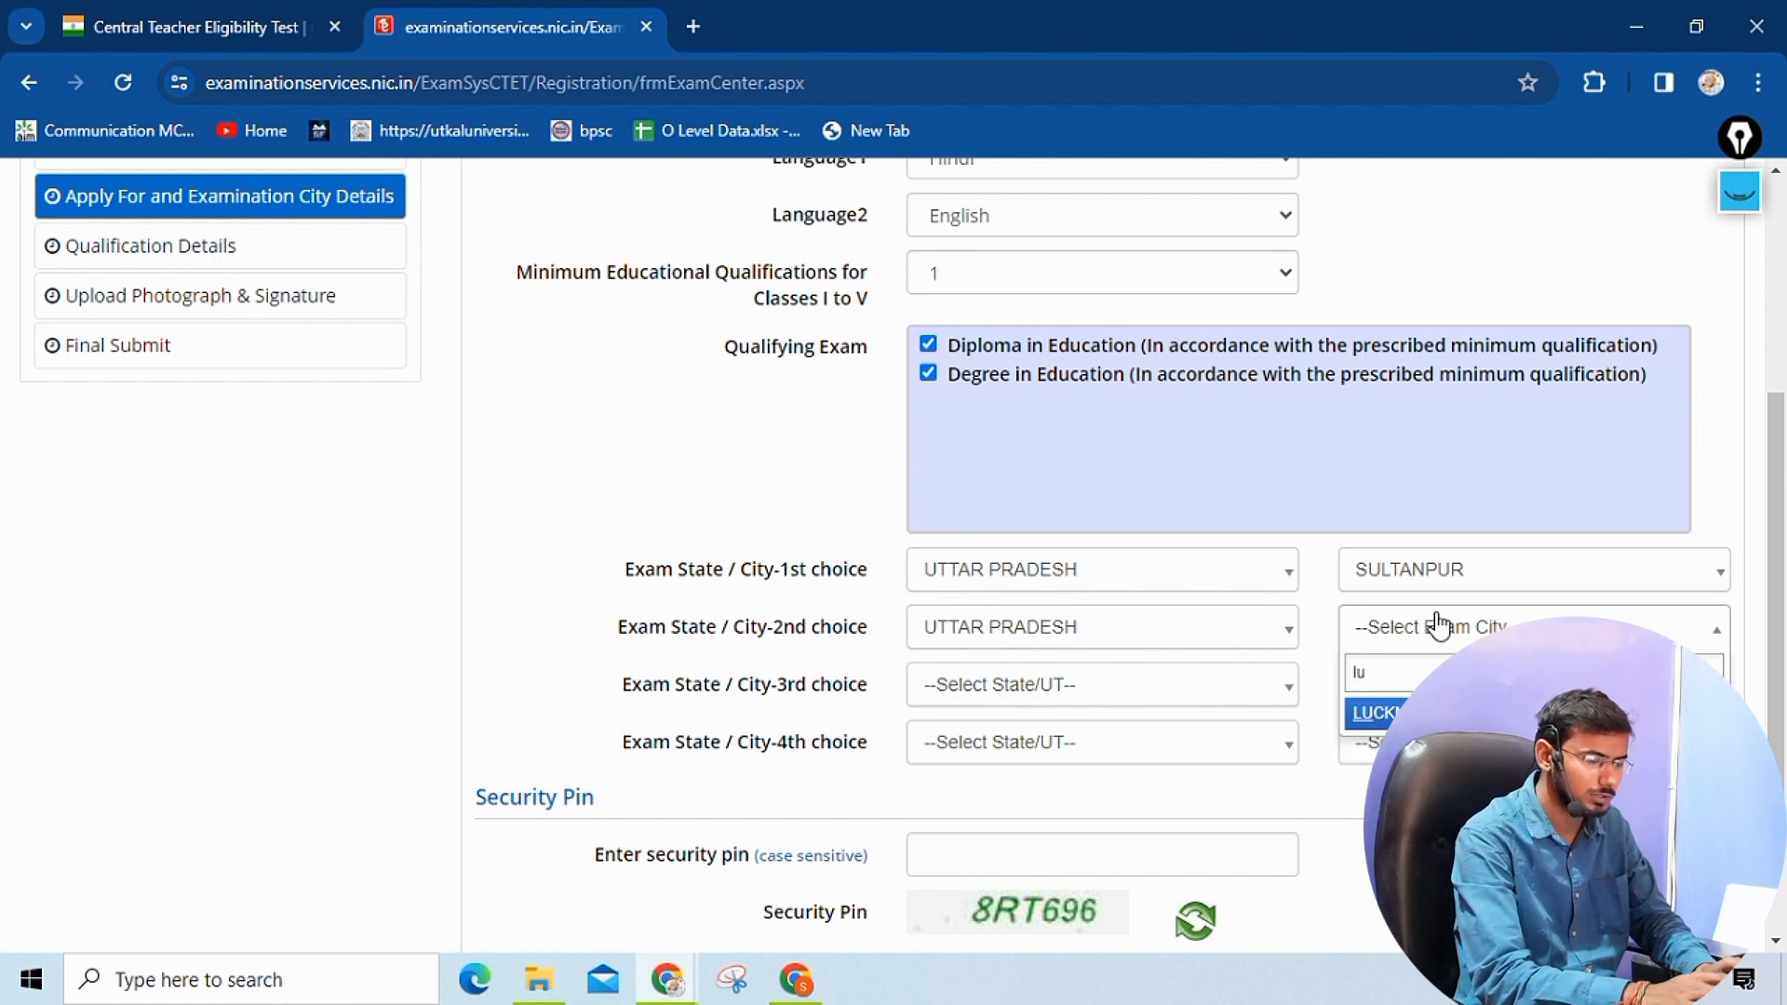
click(1375, 713)
- Set the third and fourth choices to Uttar Pradesh: Prayagraj (Allahabad) and Ayodhya (Faizabad)
click(1131, 686)
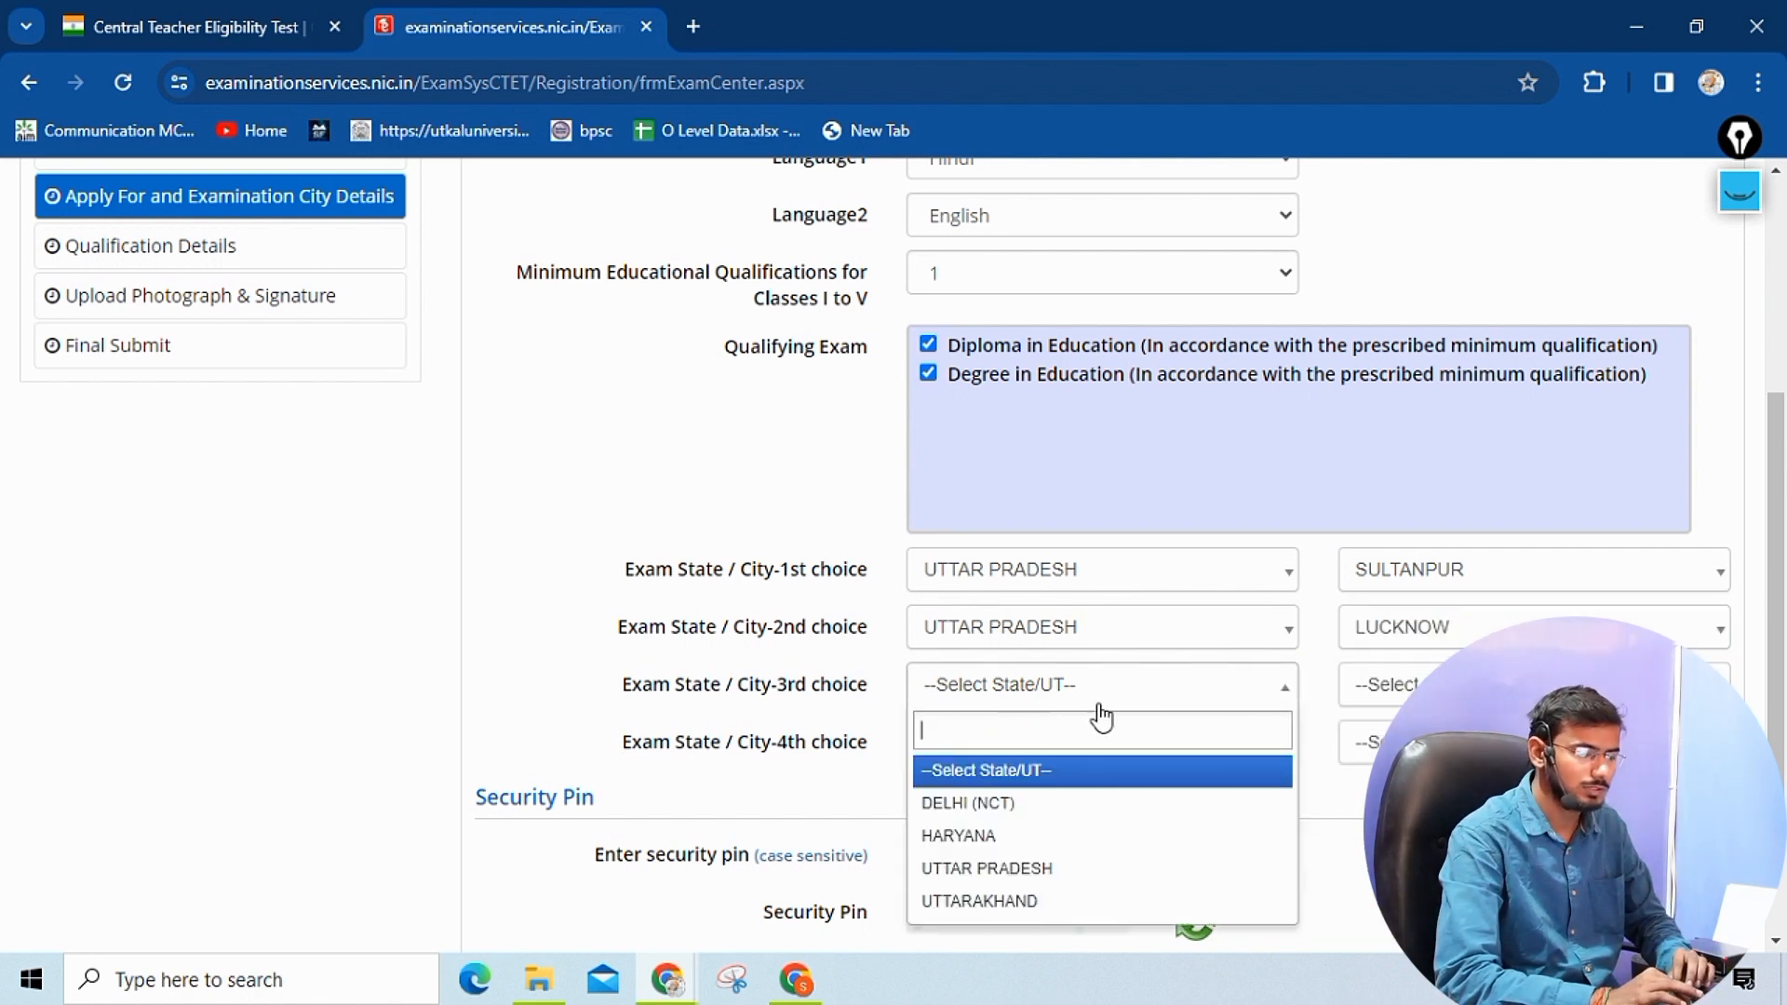
click(993, 868)
click(1480, 685)
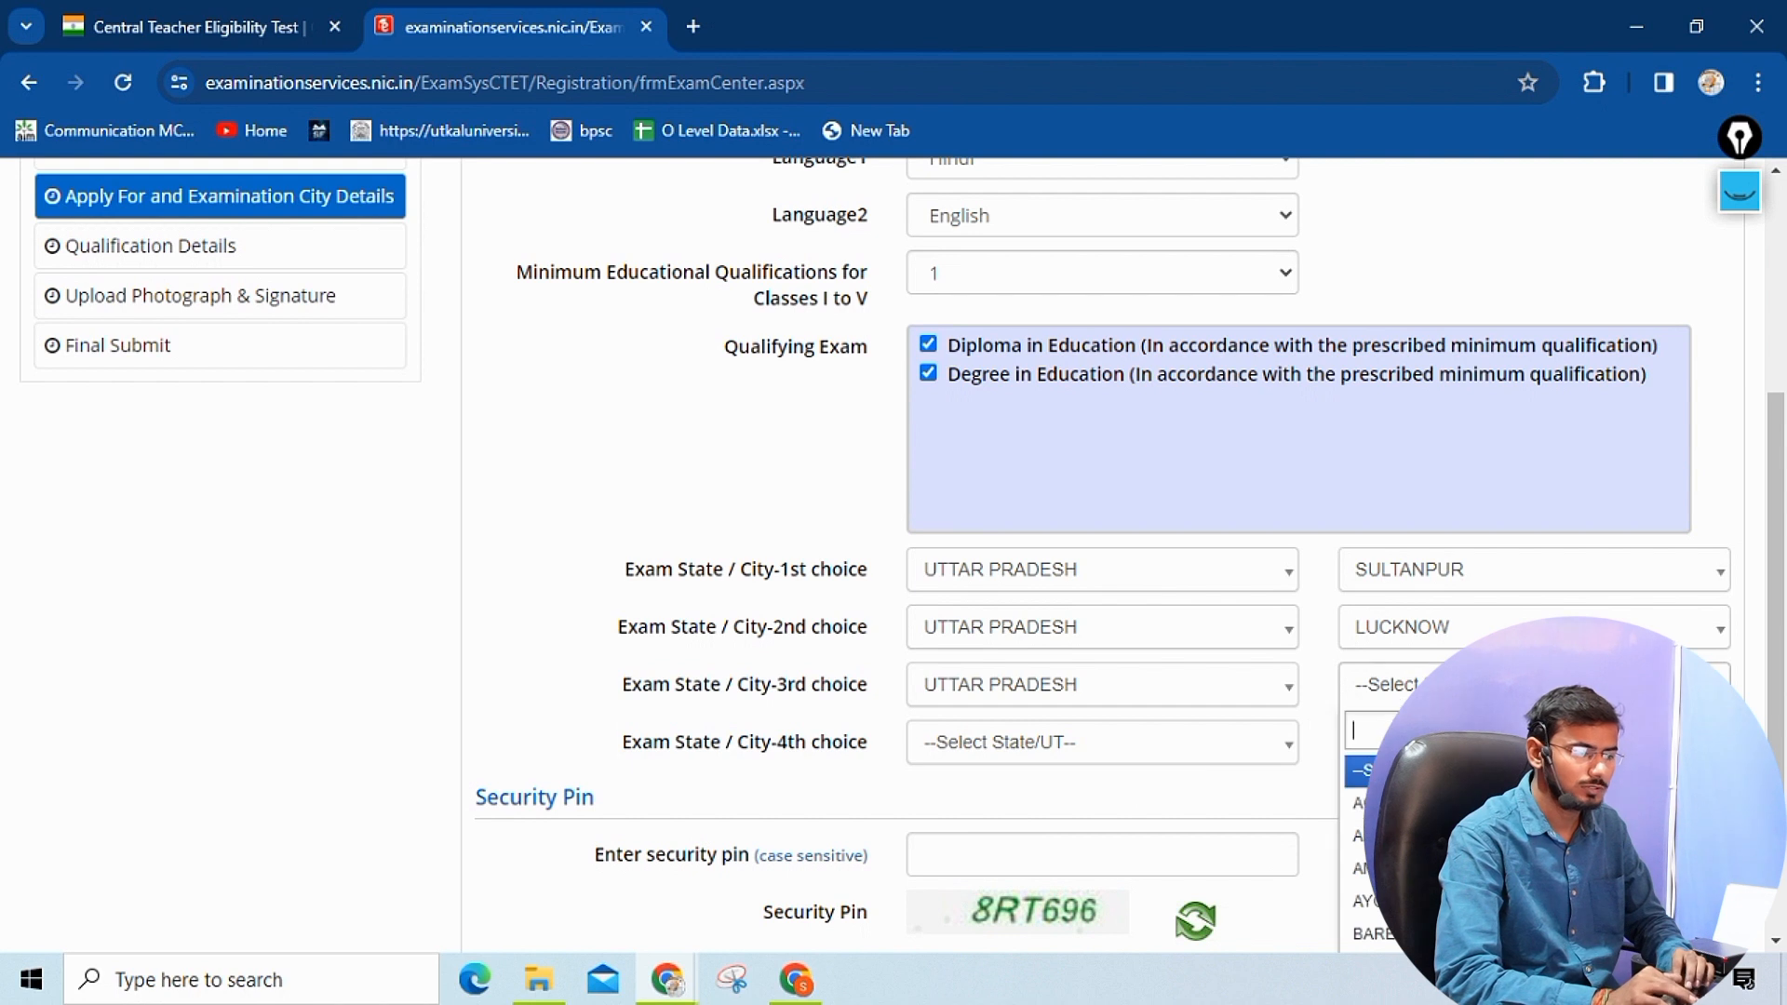
text(all)
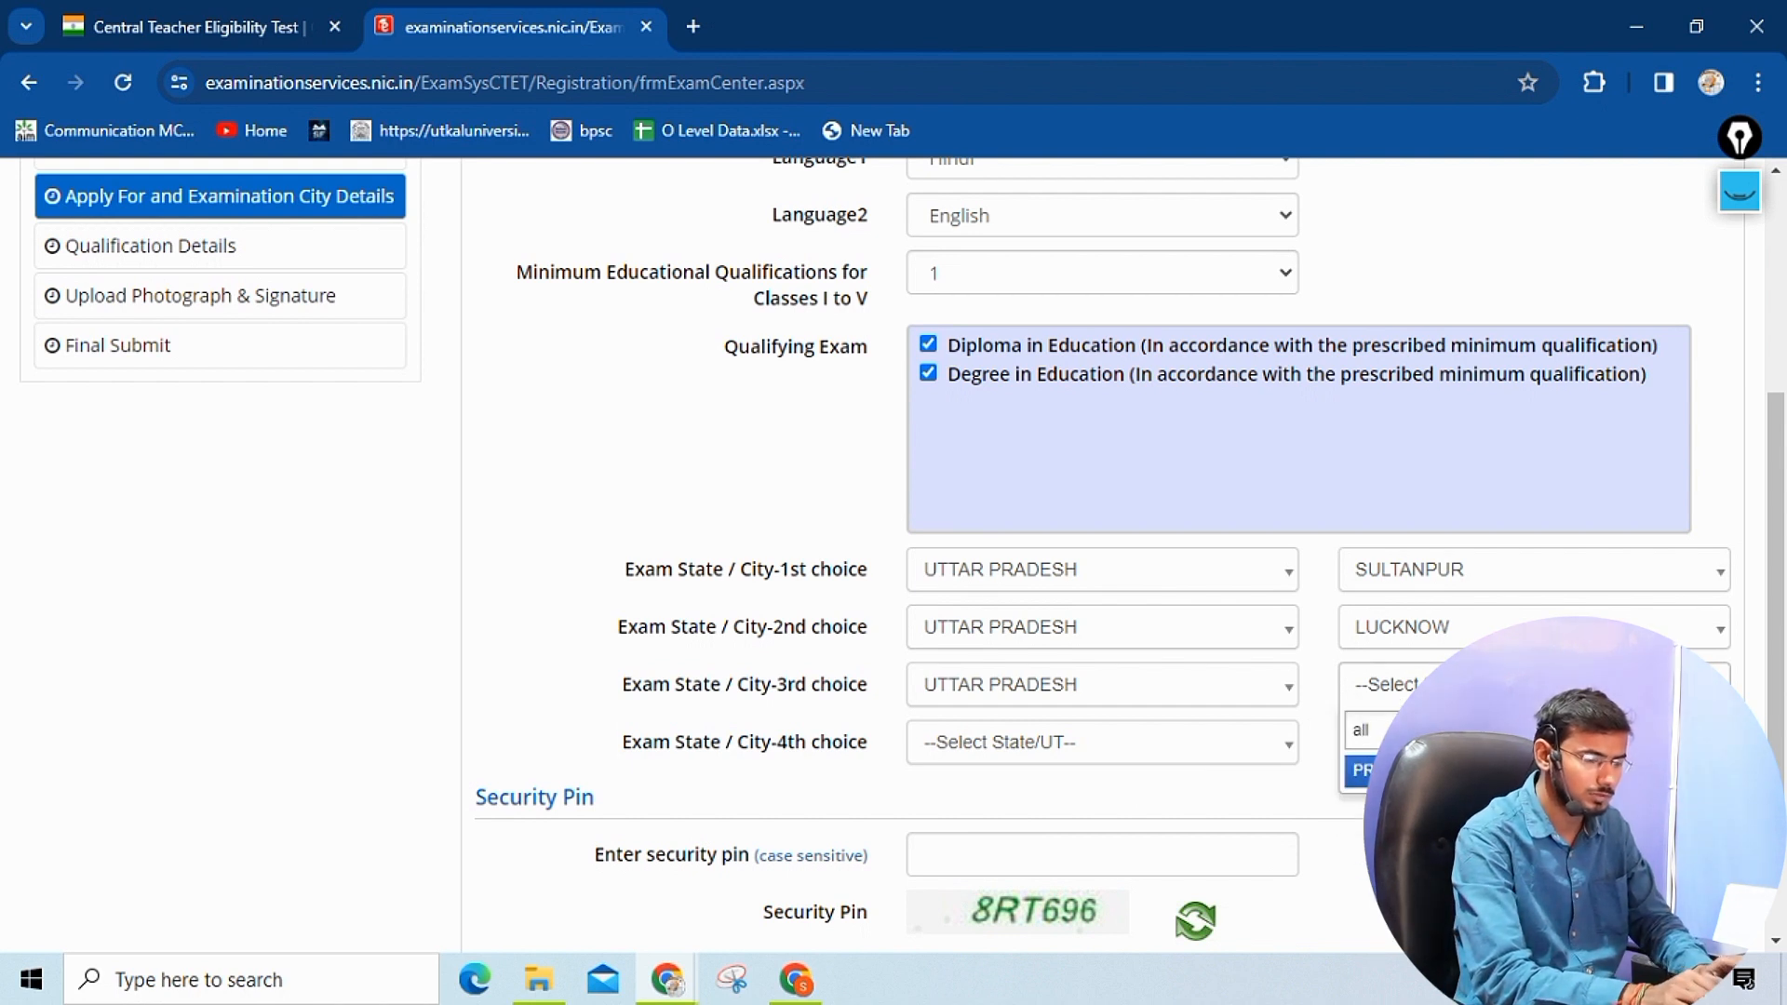
key(Return)
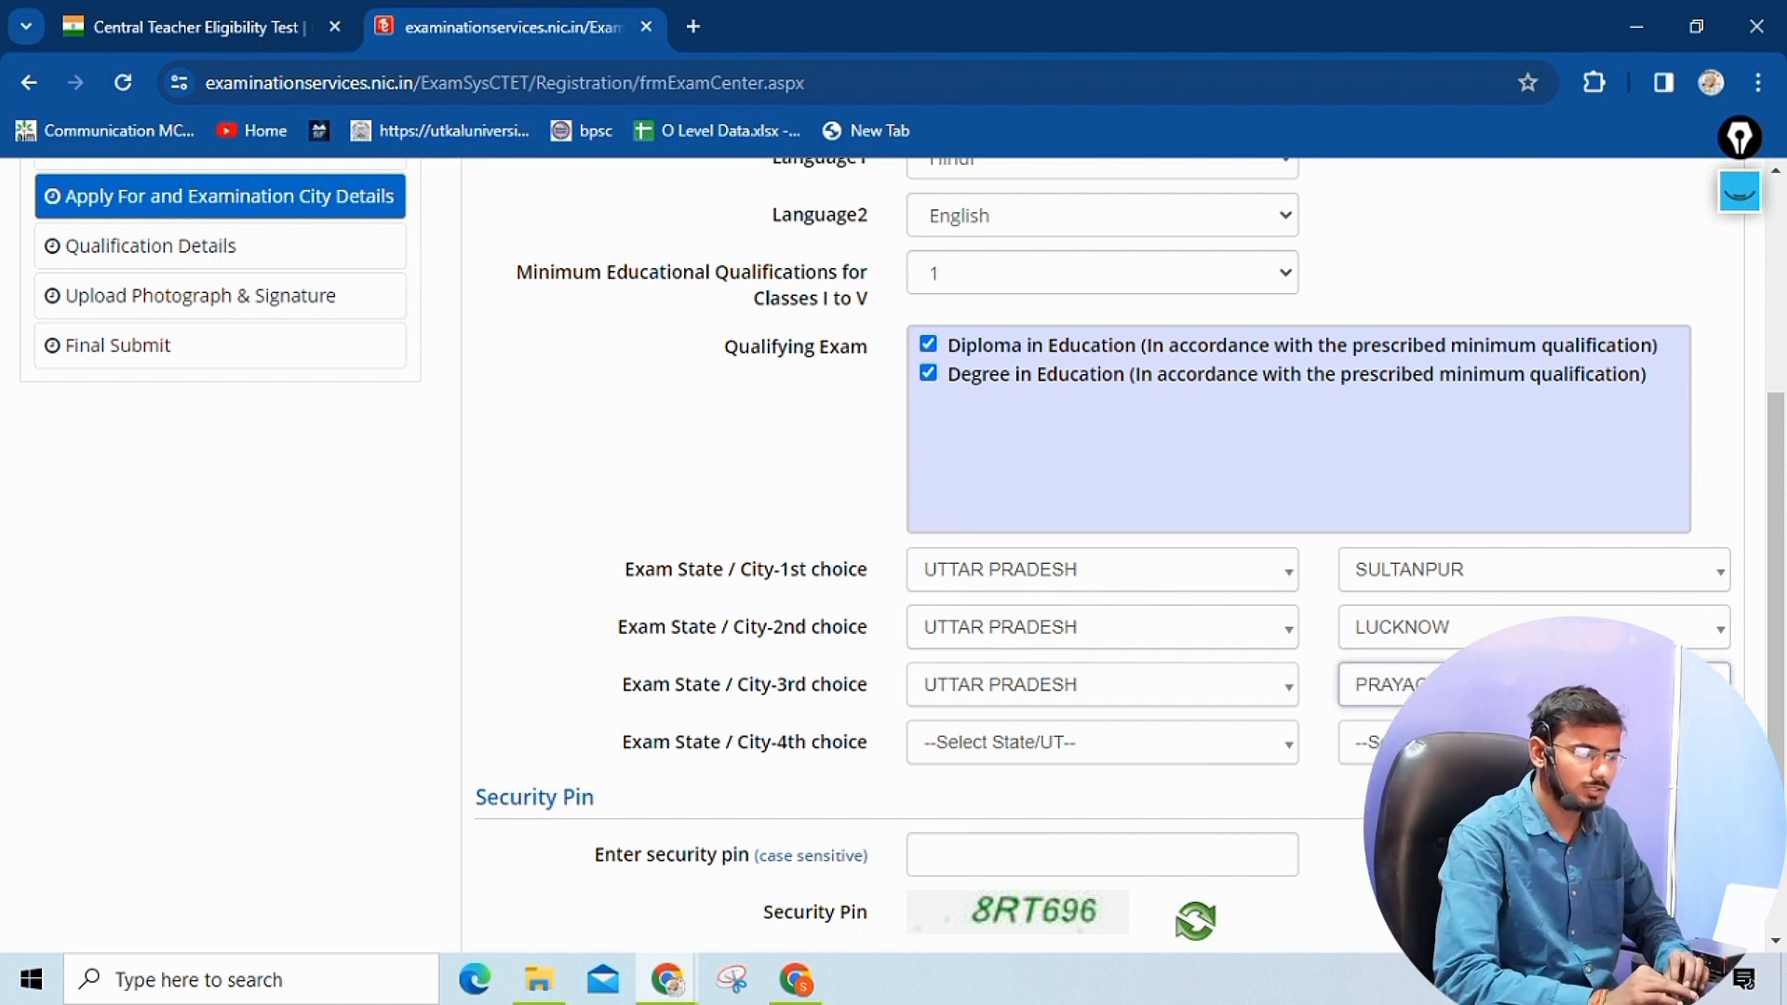
click(1116, 742)
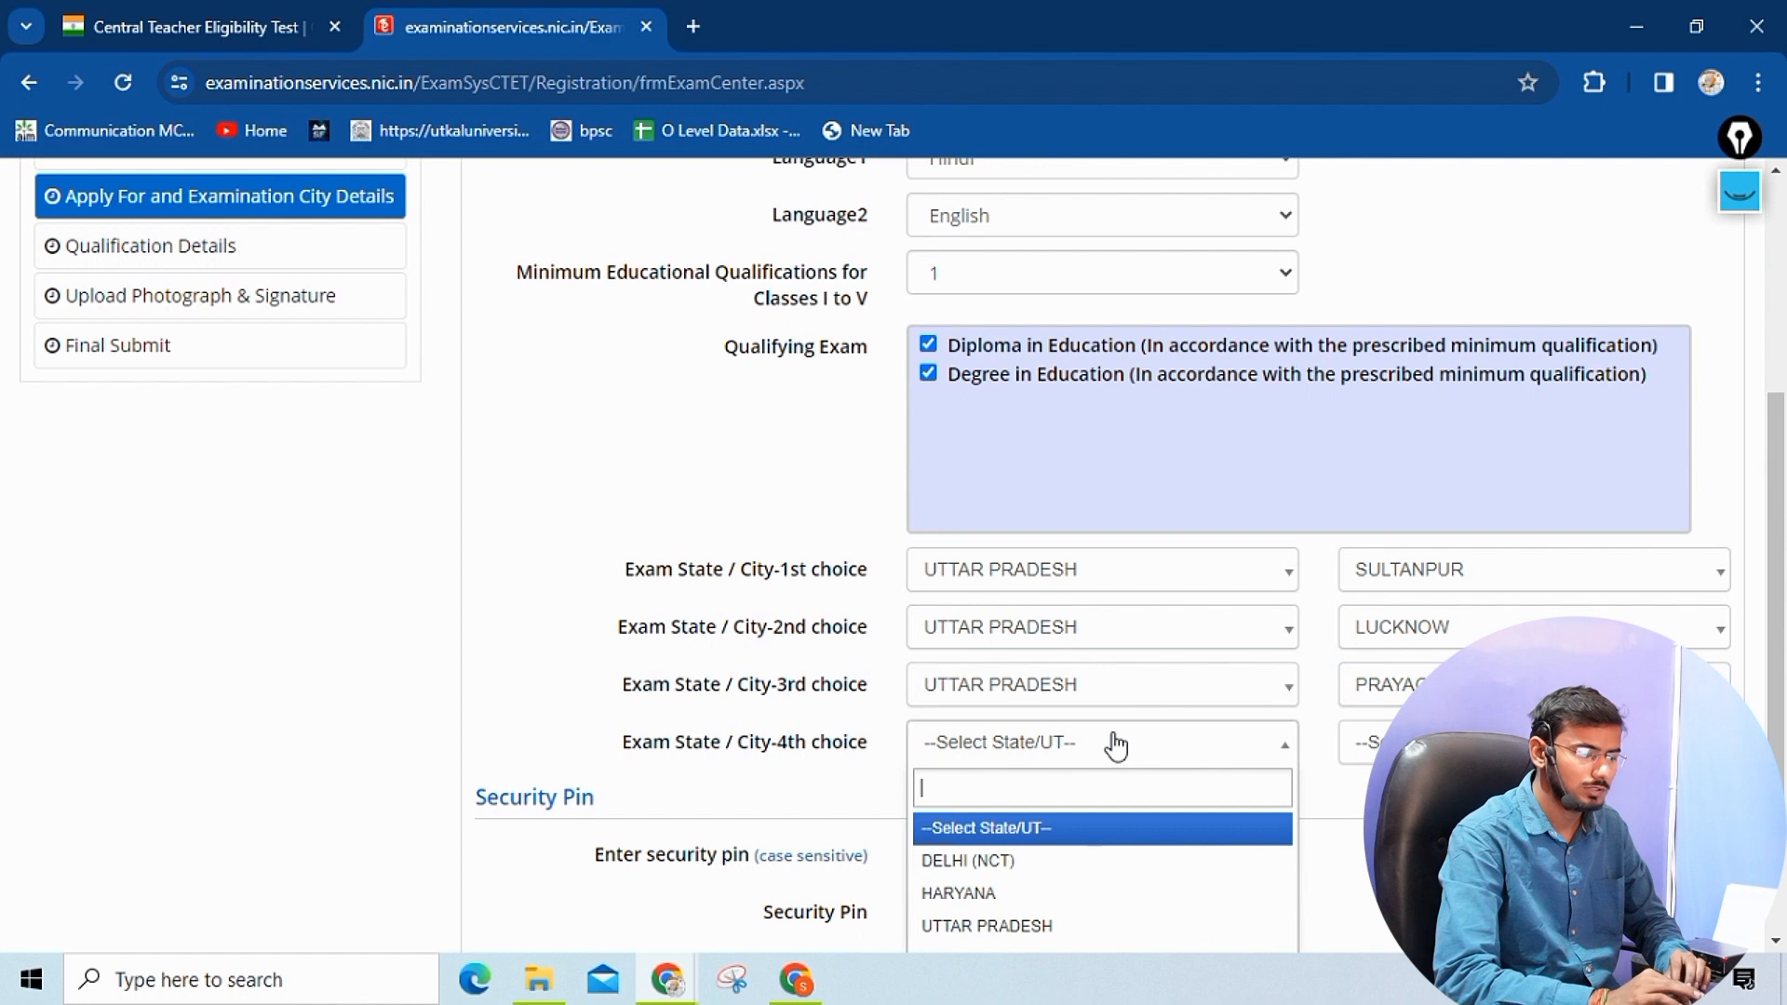
click(990, 927)
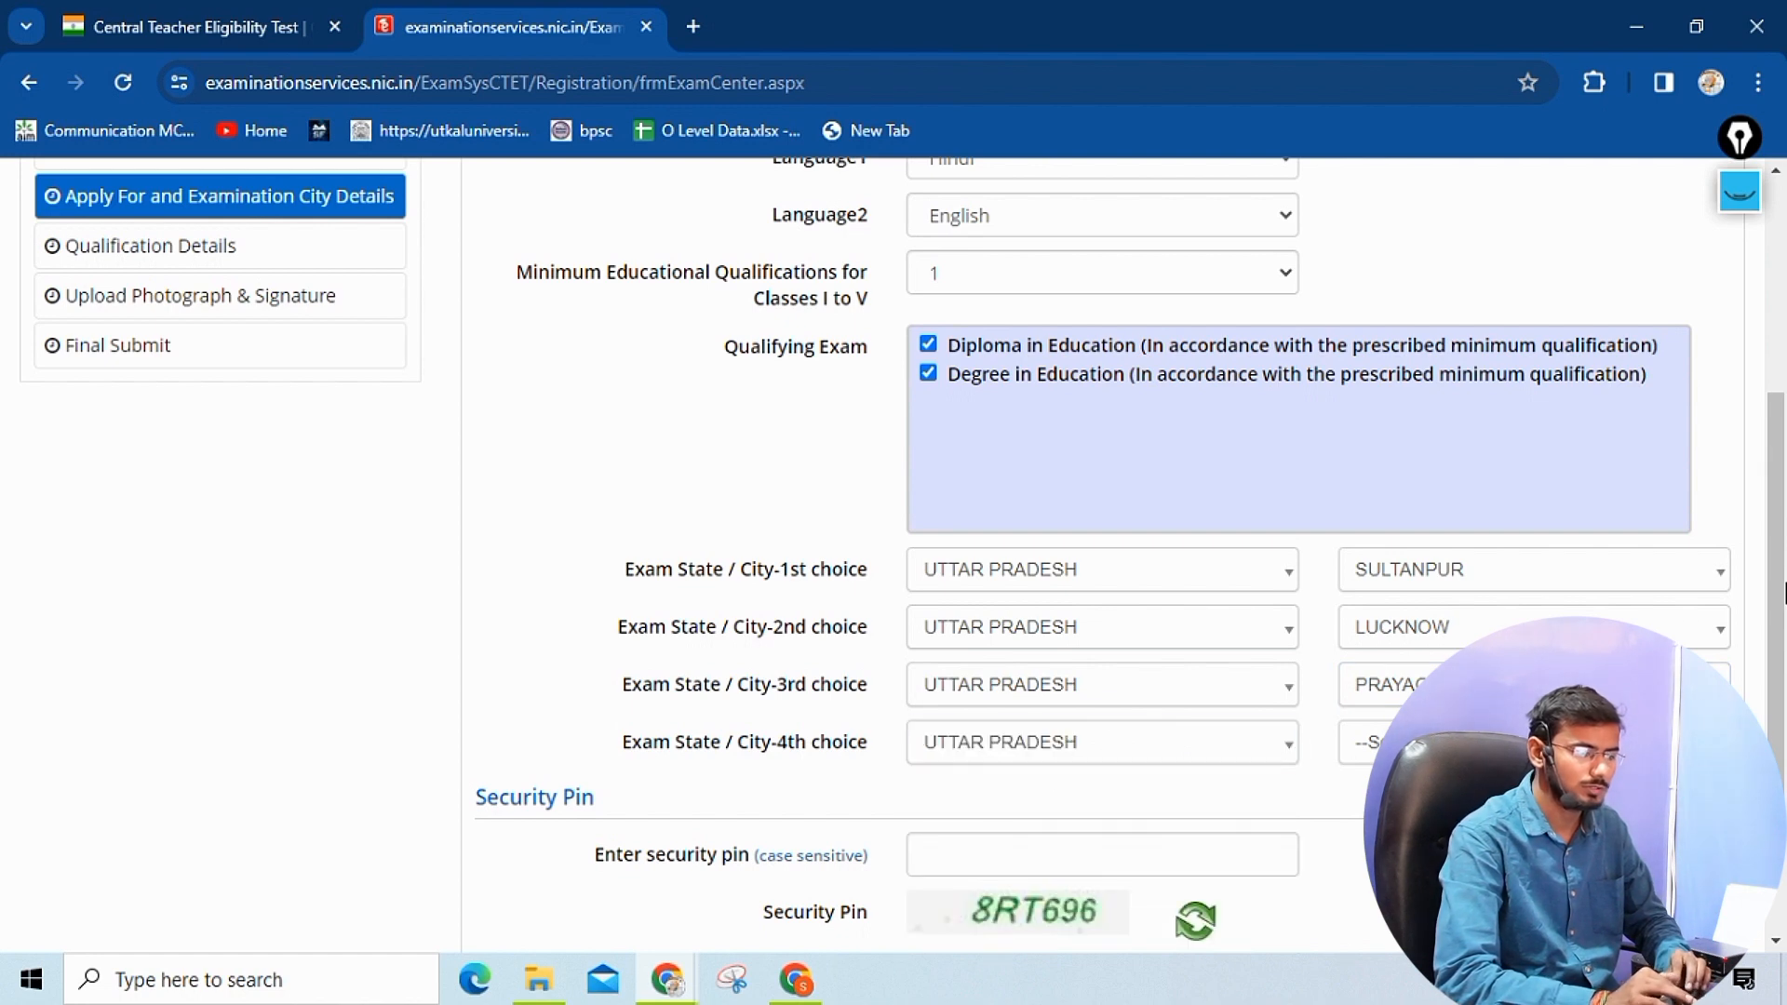
scroll(1783, 592, down, 3)
click(1496, 511)
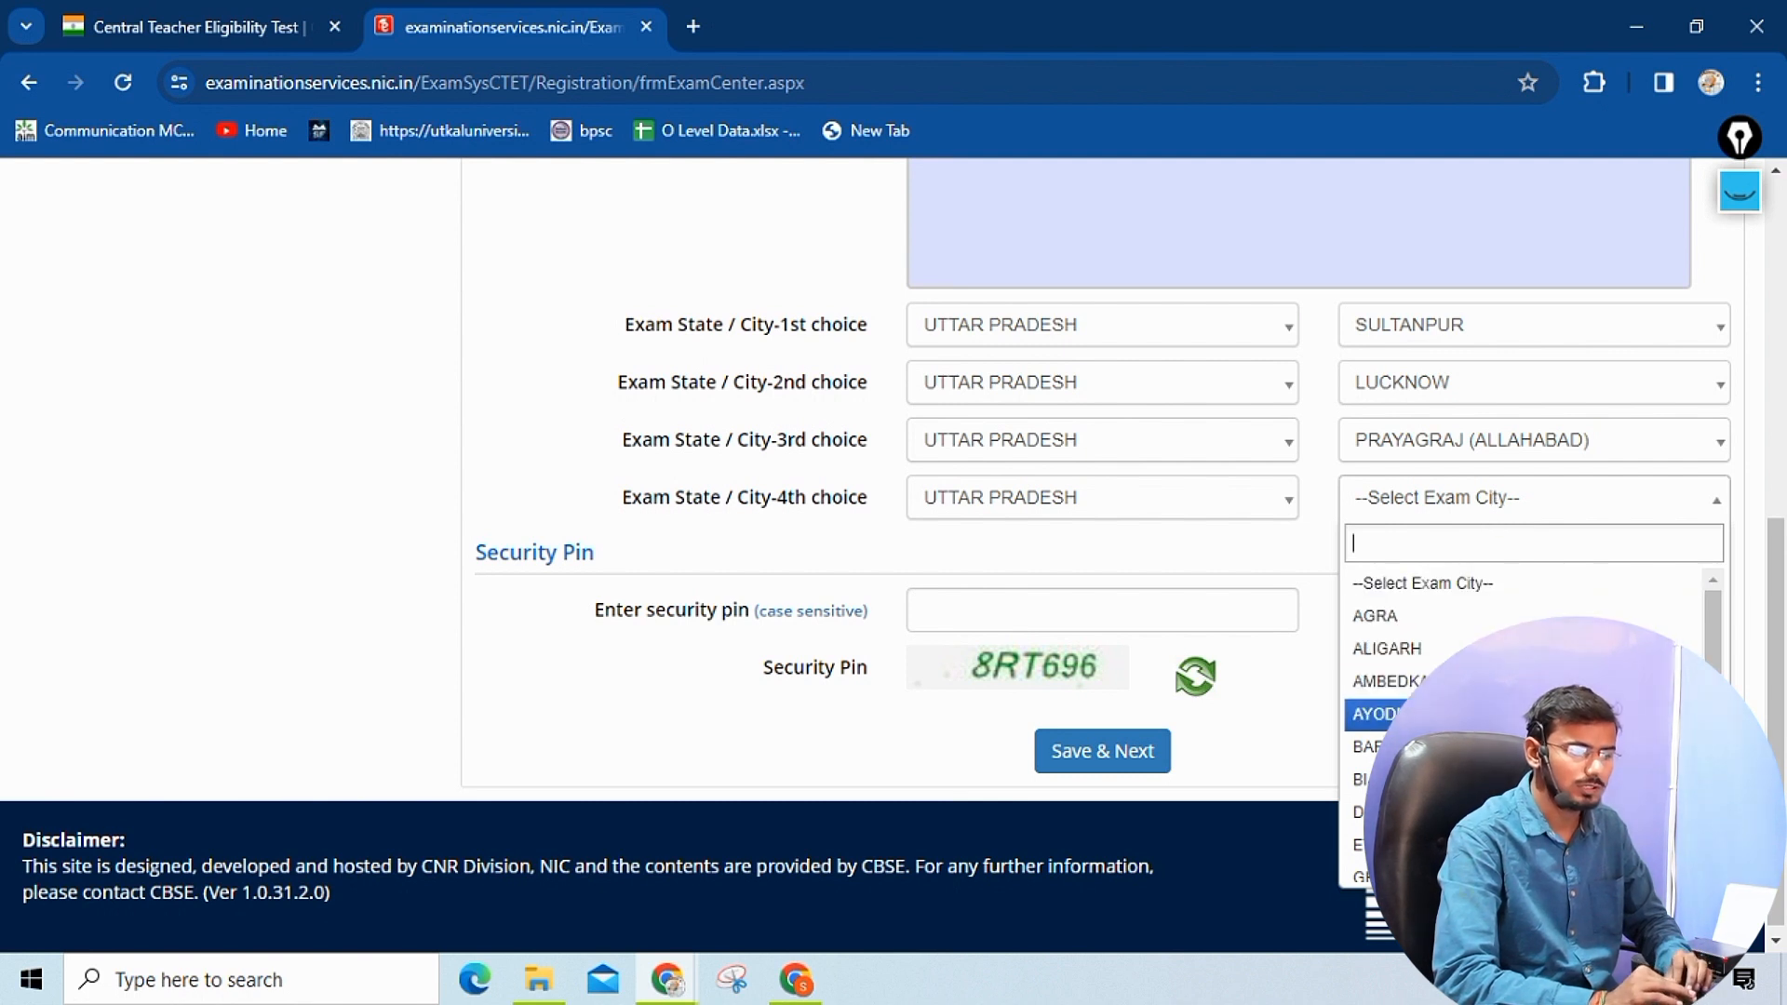
click(1385, 713)
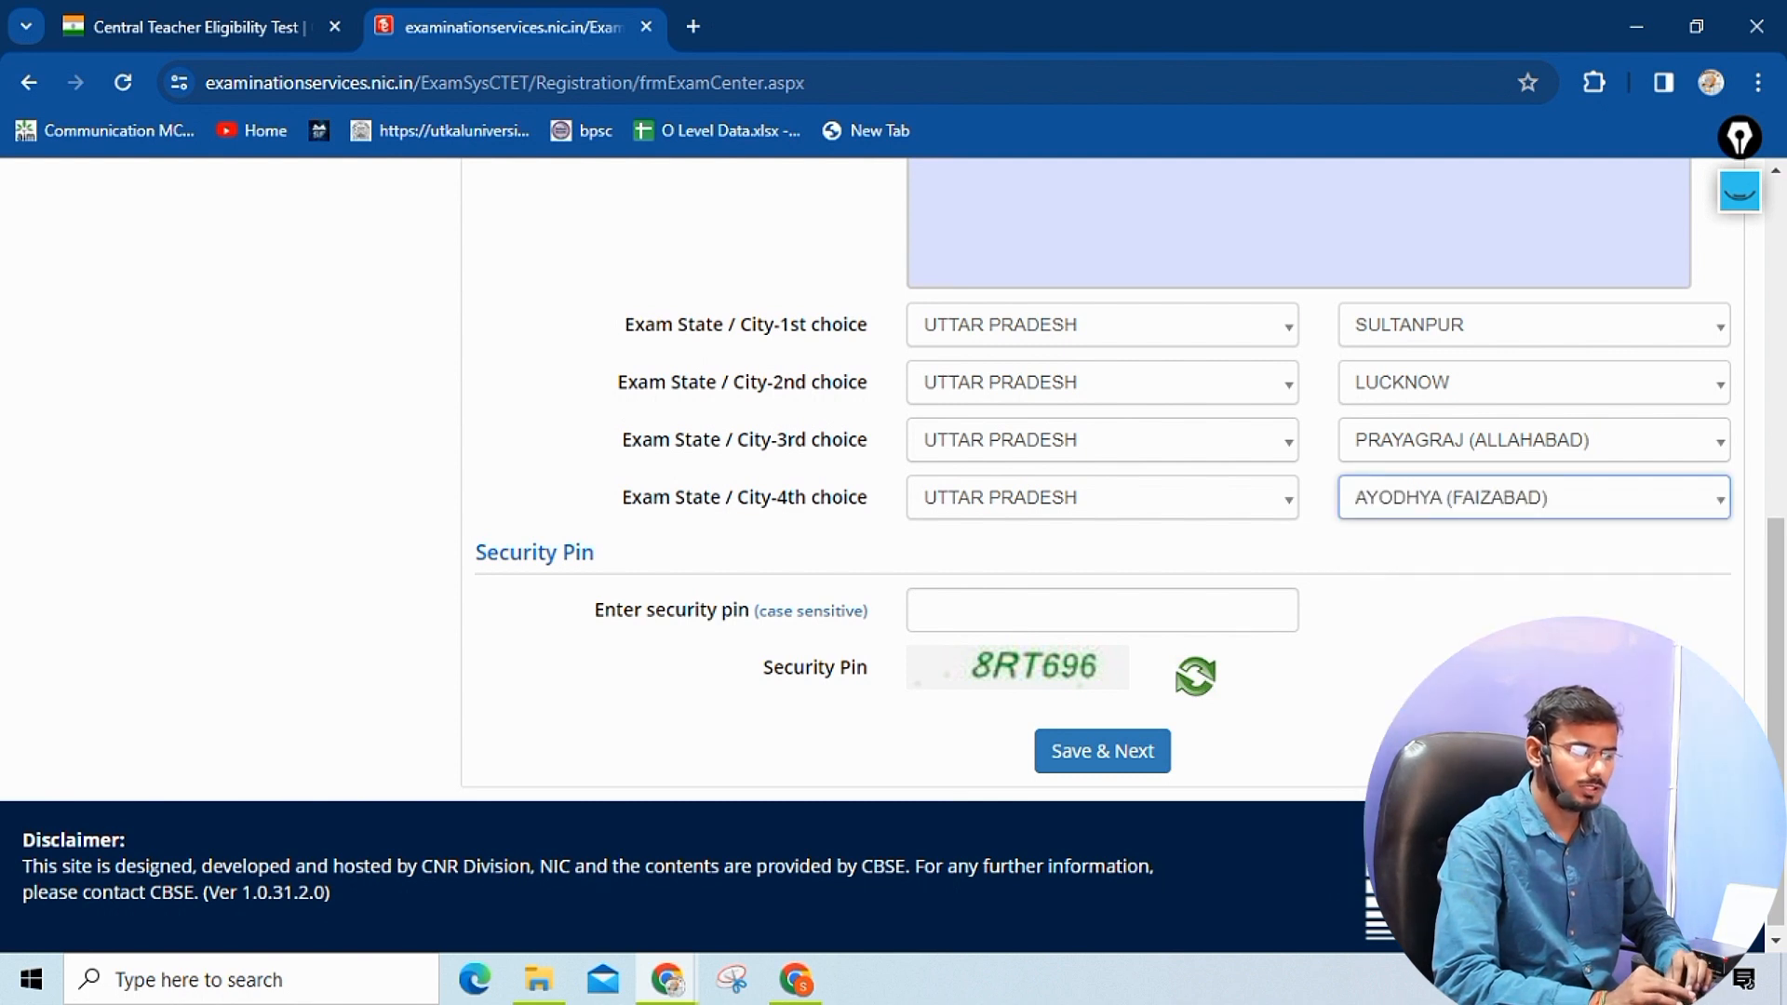
click(1012, 615)
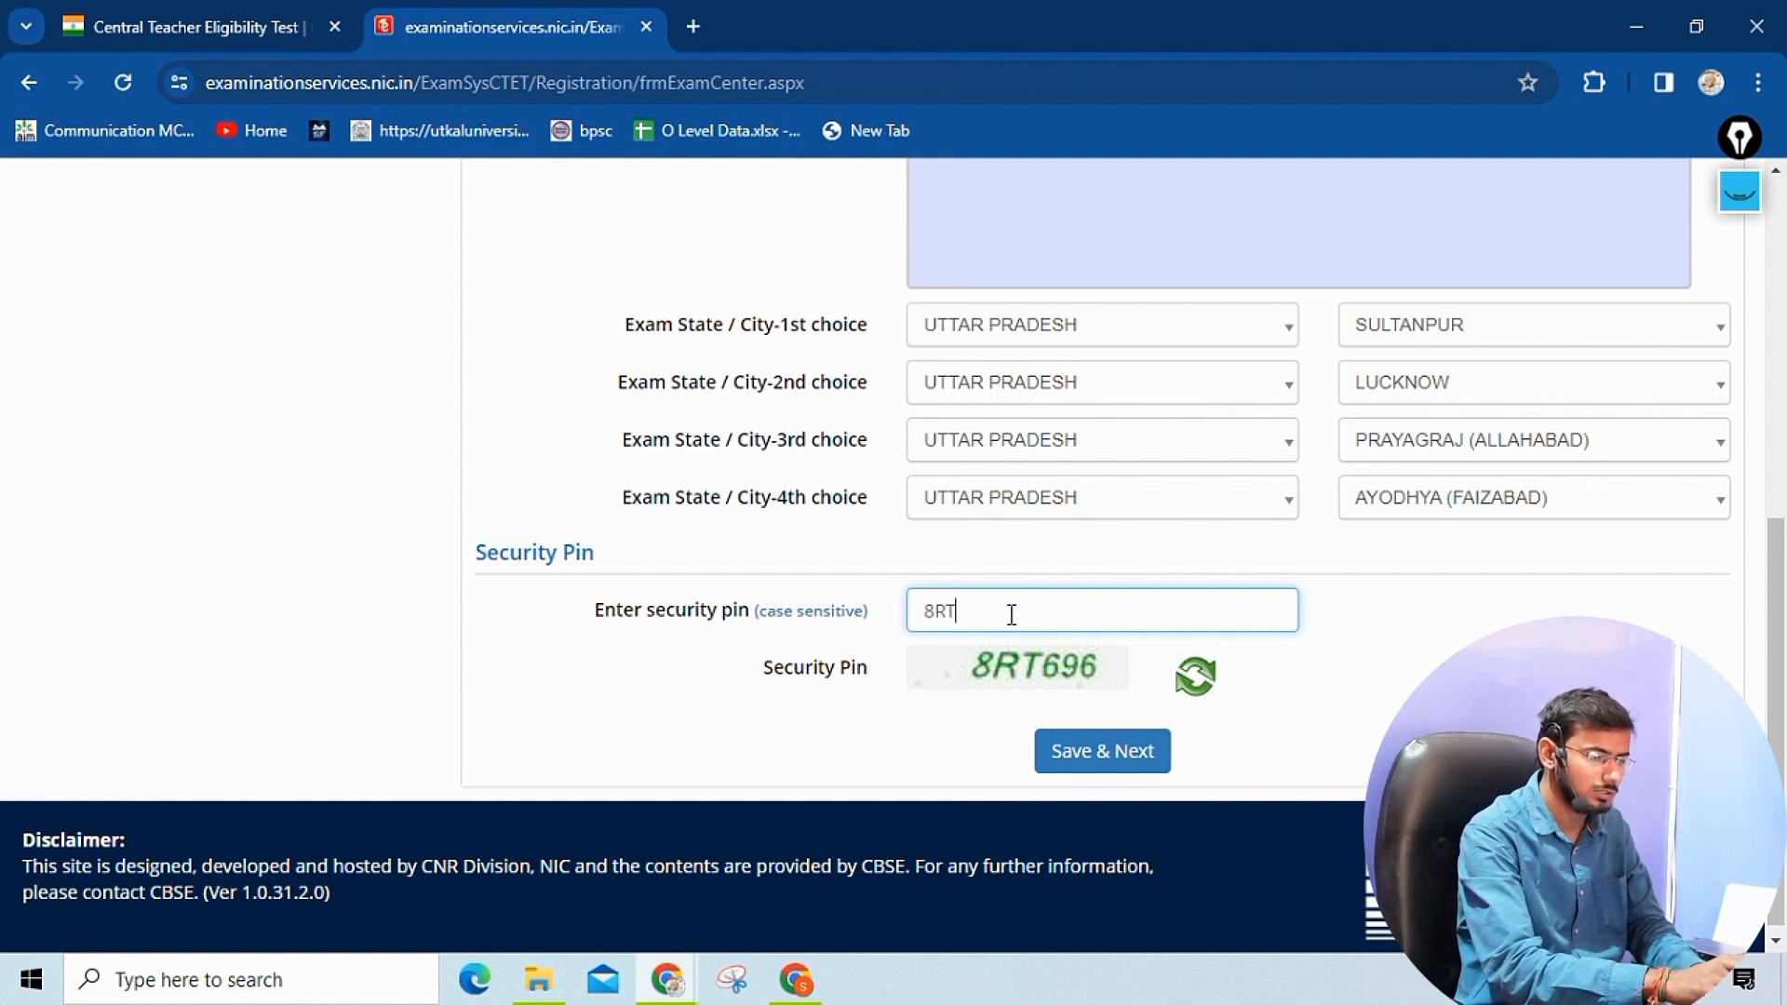
- Enter the security pin and save the exam city section, confirming with Yes
text(8RT6)
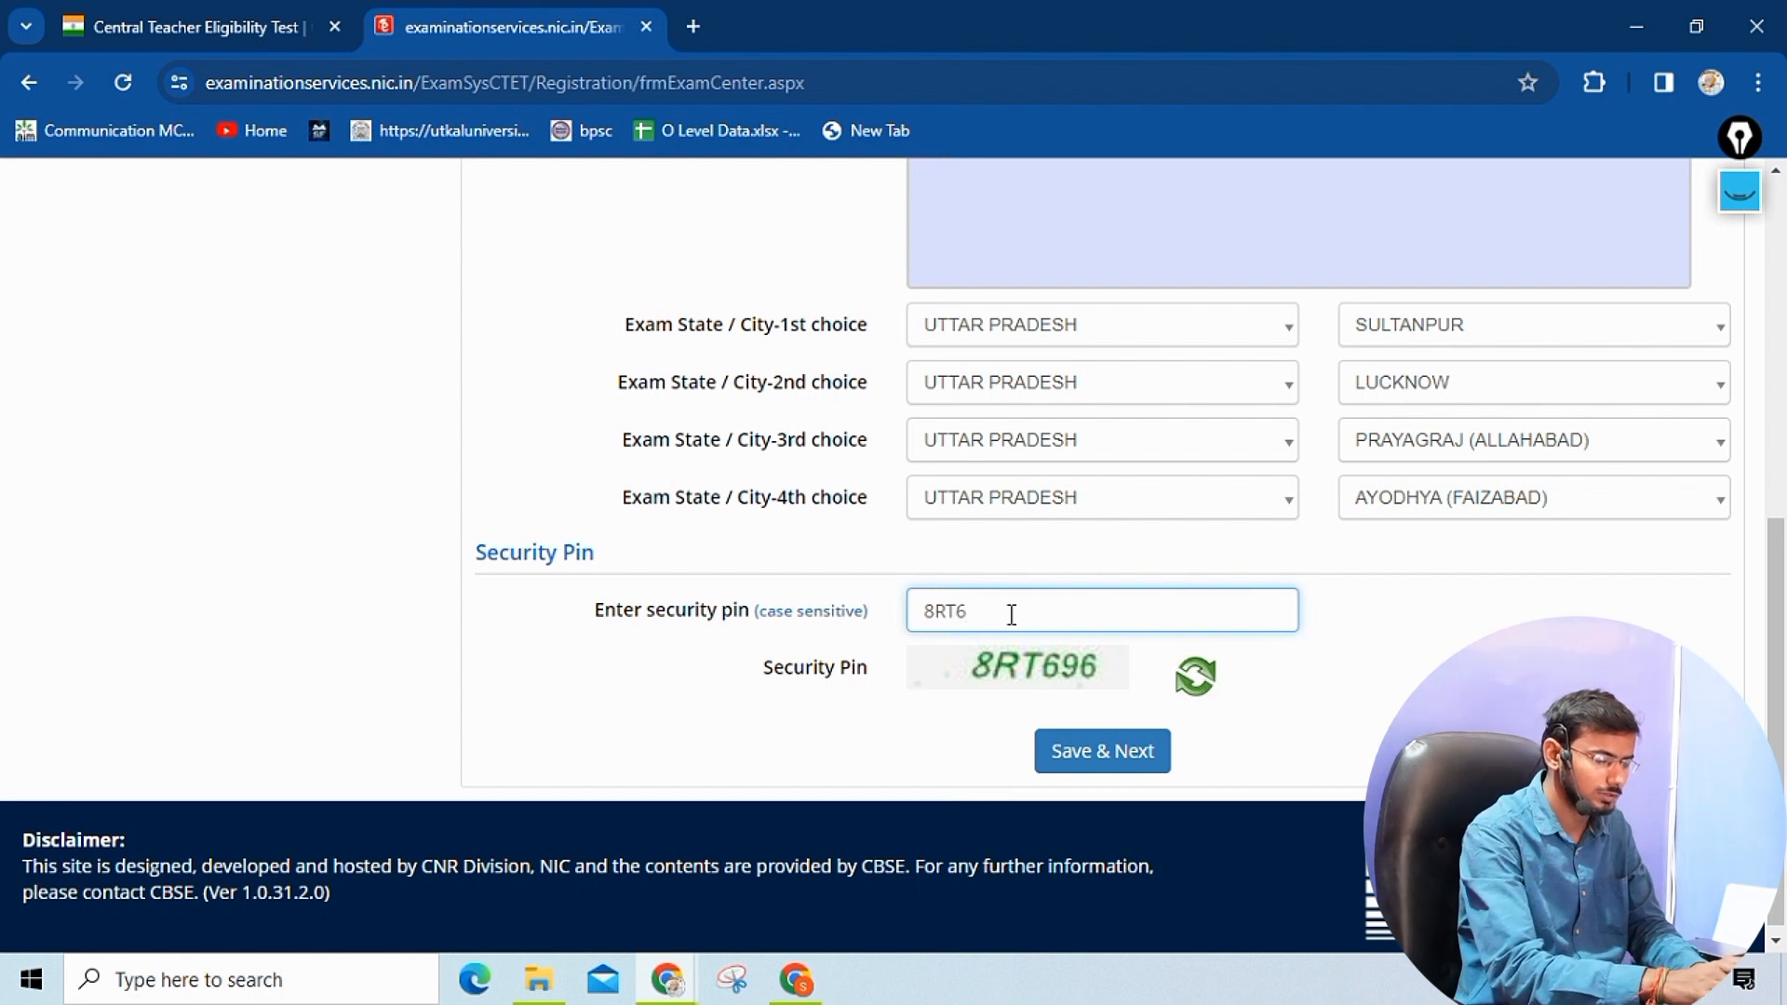
text(96)
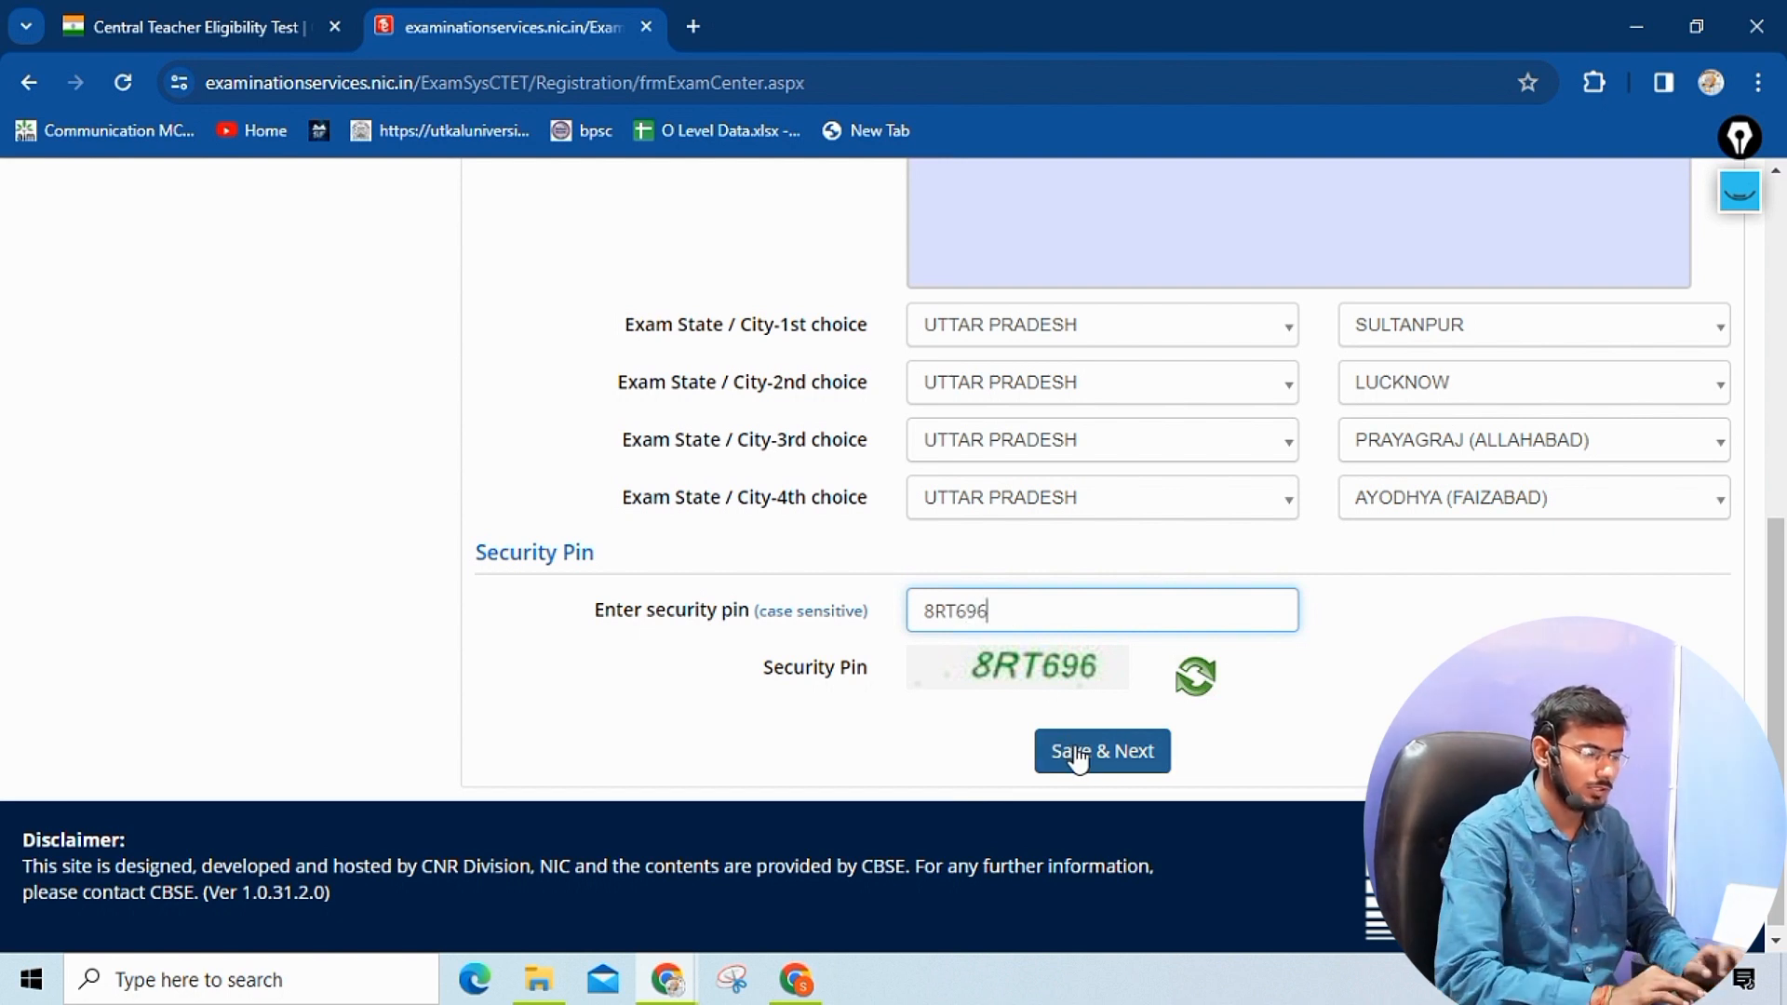
click(1074, 749)
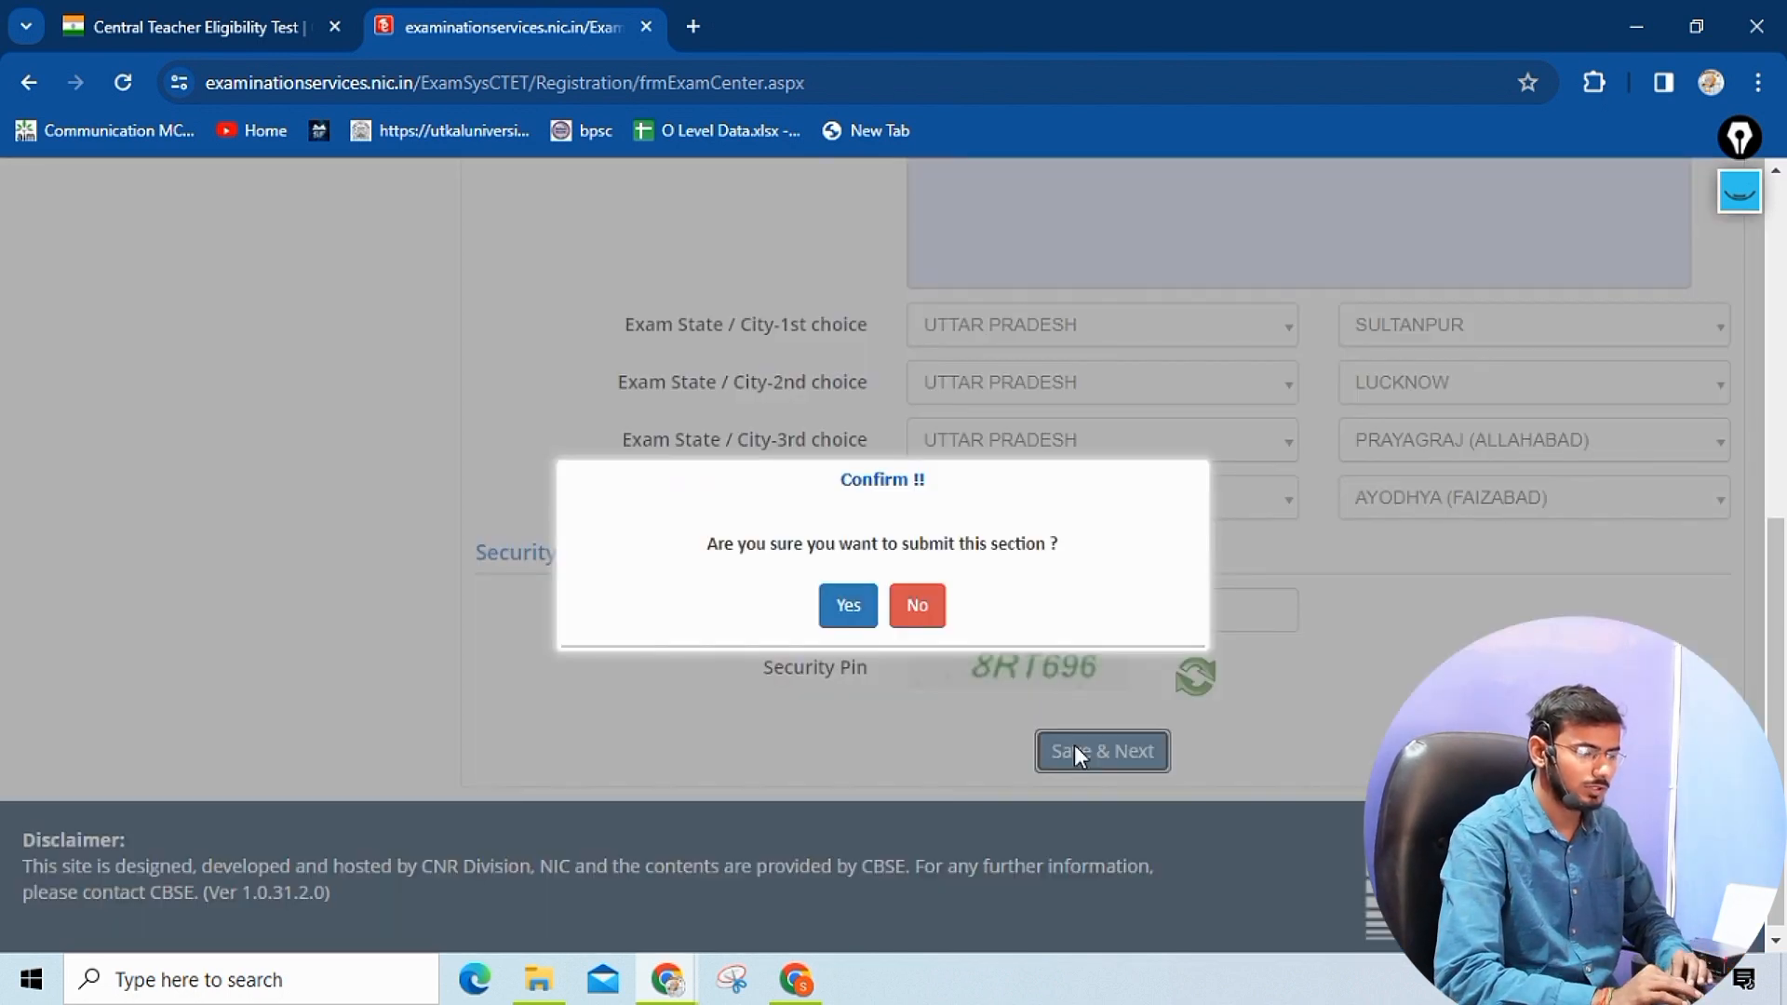
click(845, 607)
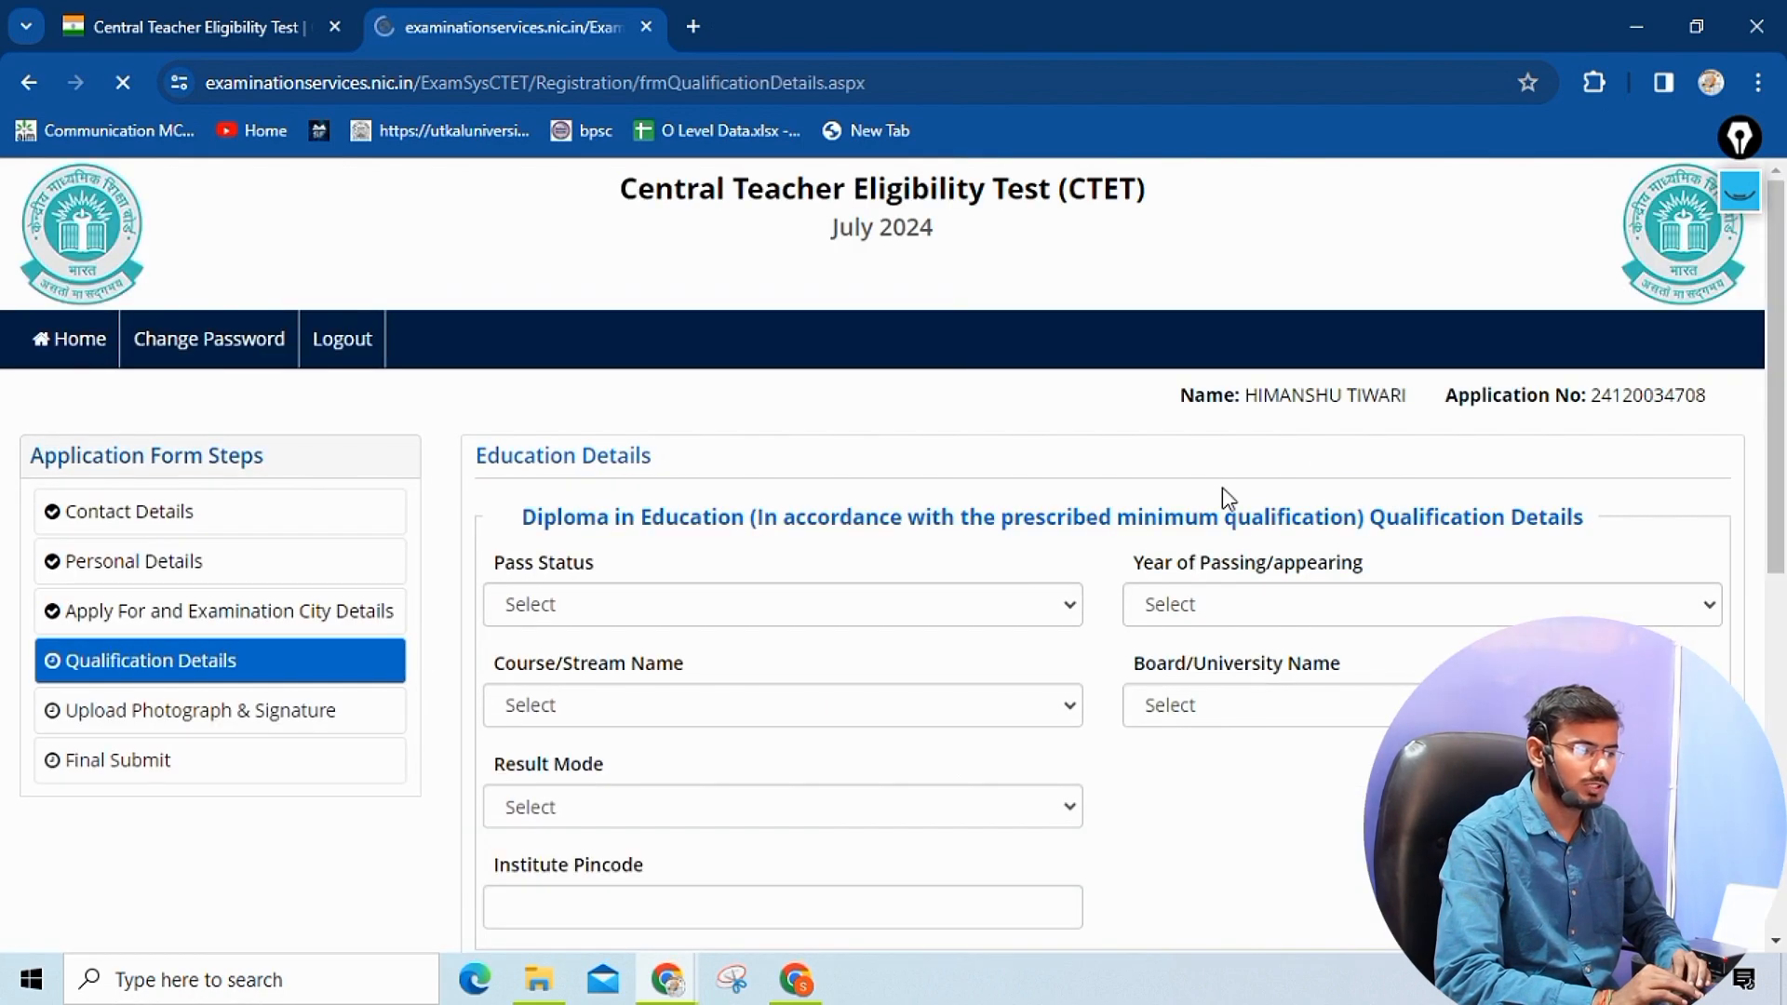
- Mark the diploma as Passed in 2022 with course Education/Elementry Education etc
drag(1776, 317, 1782, 372)
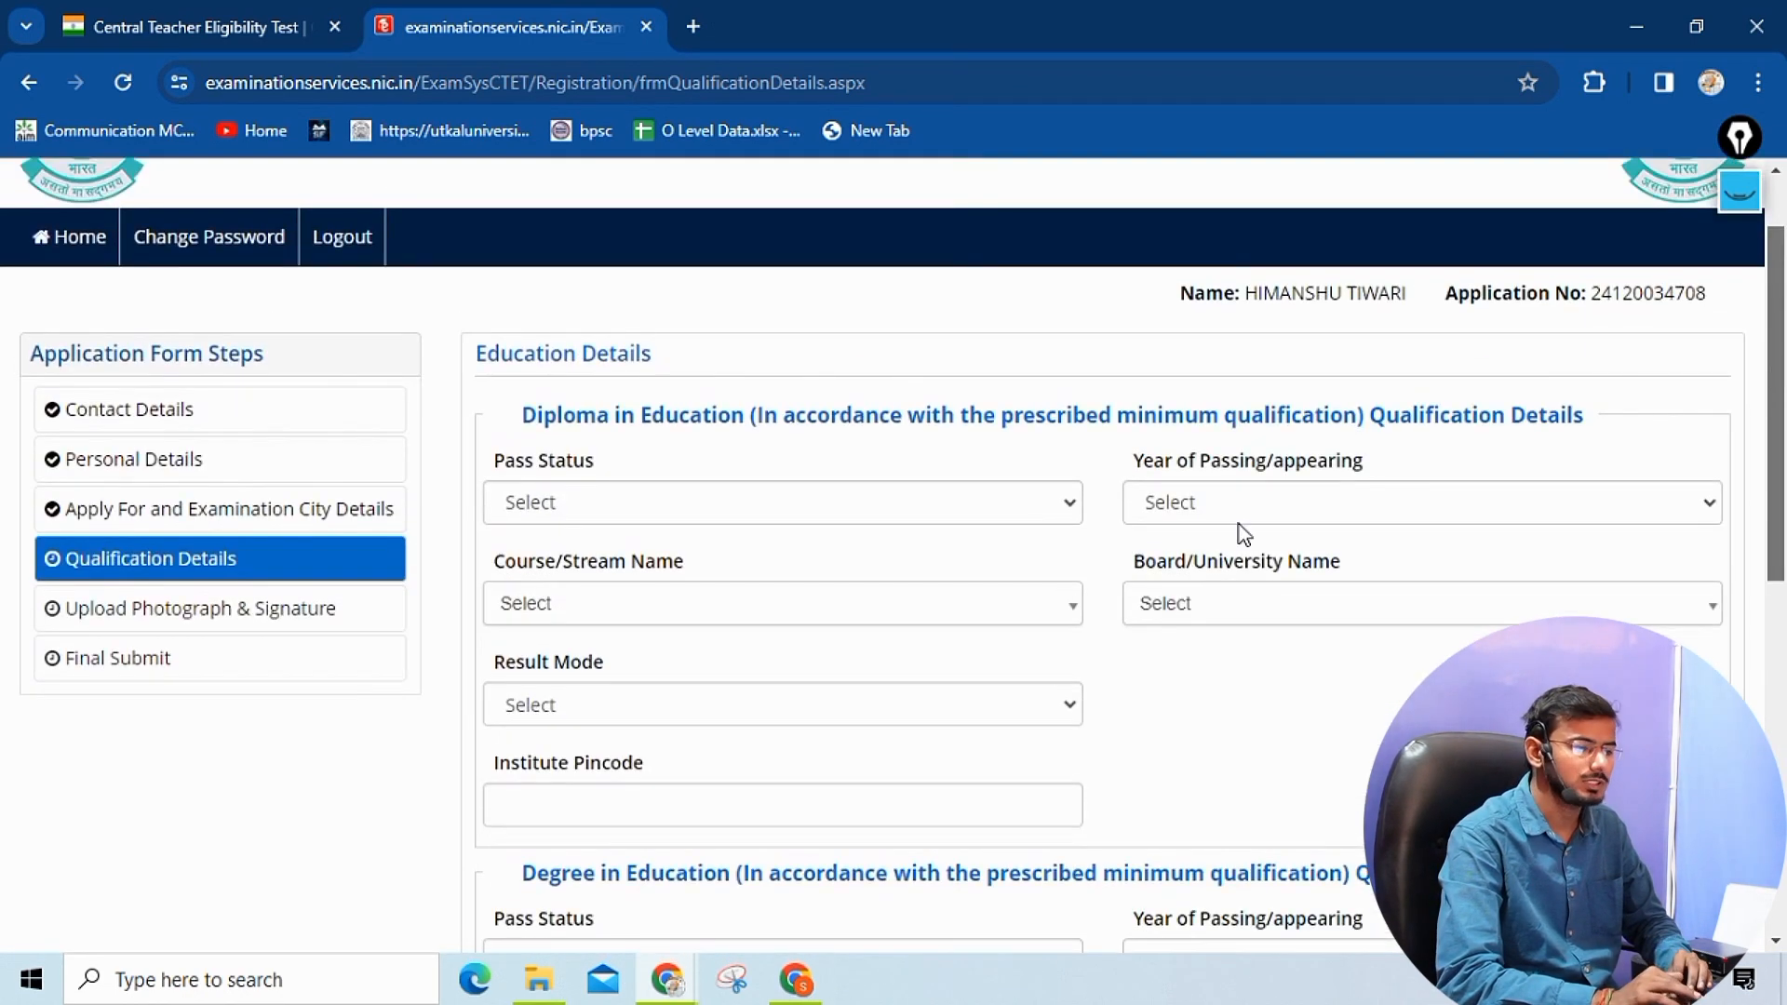
click(1037, 517)
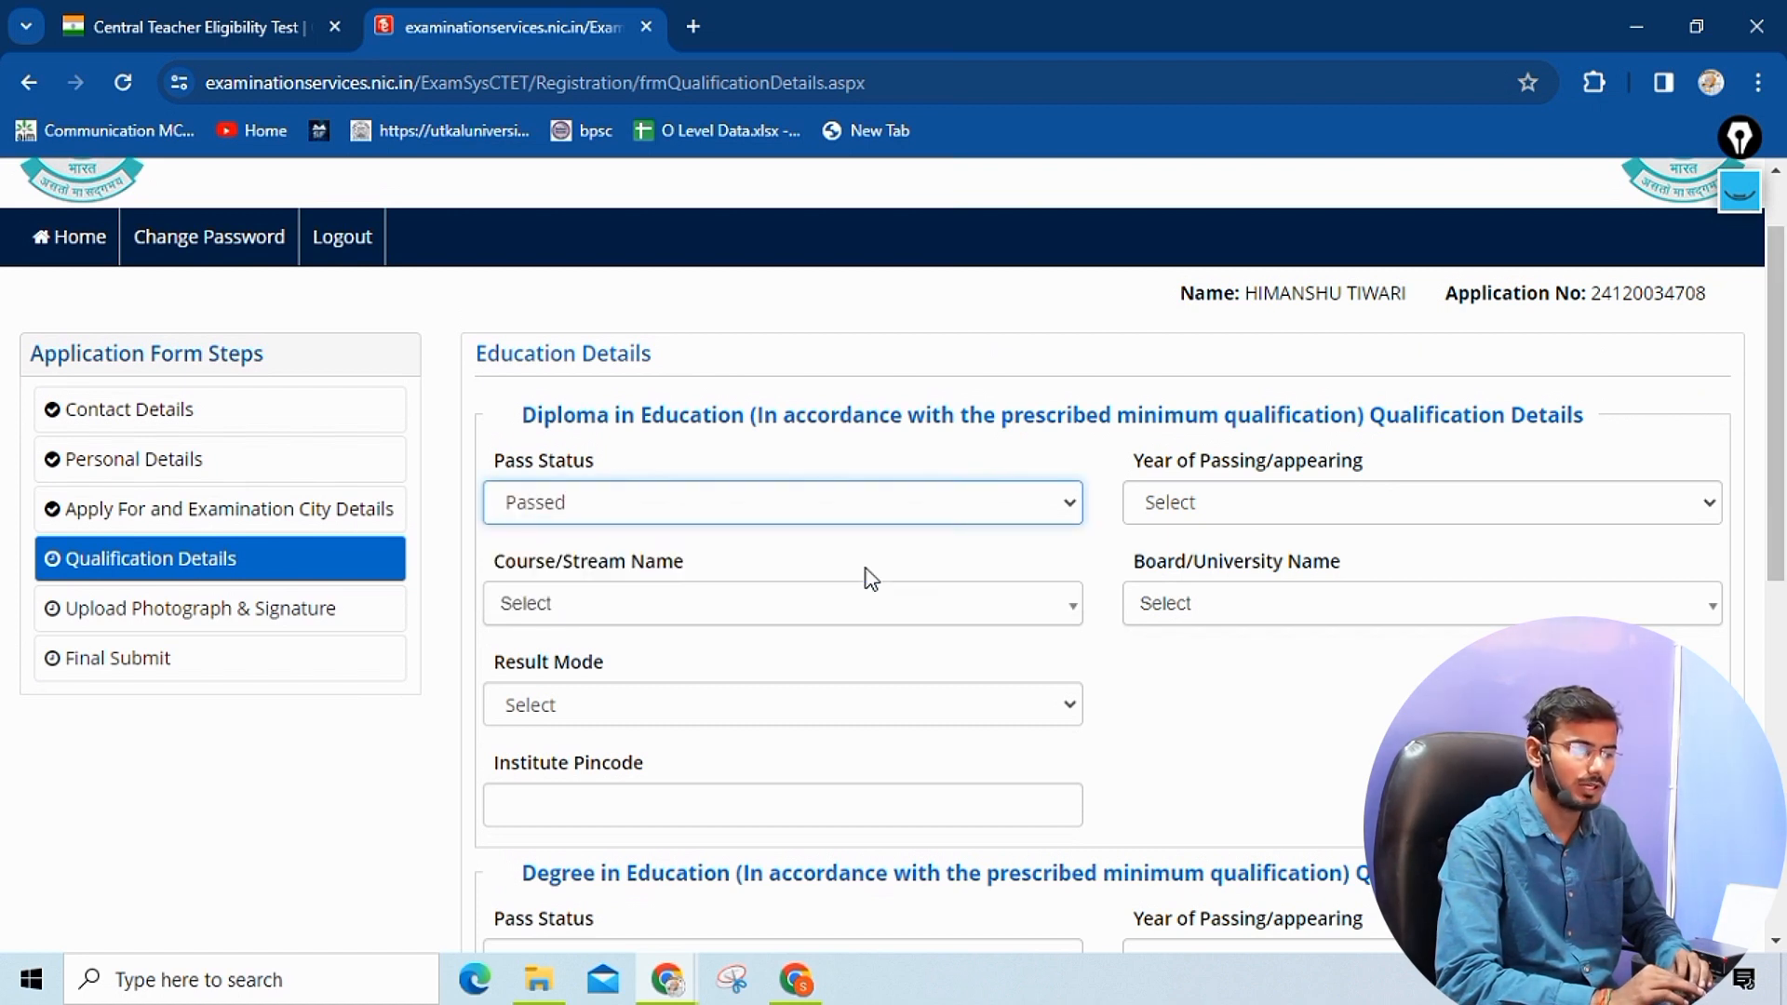
click(958, 510)
click(785, 567)
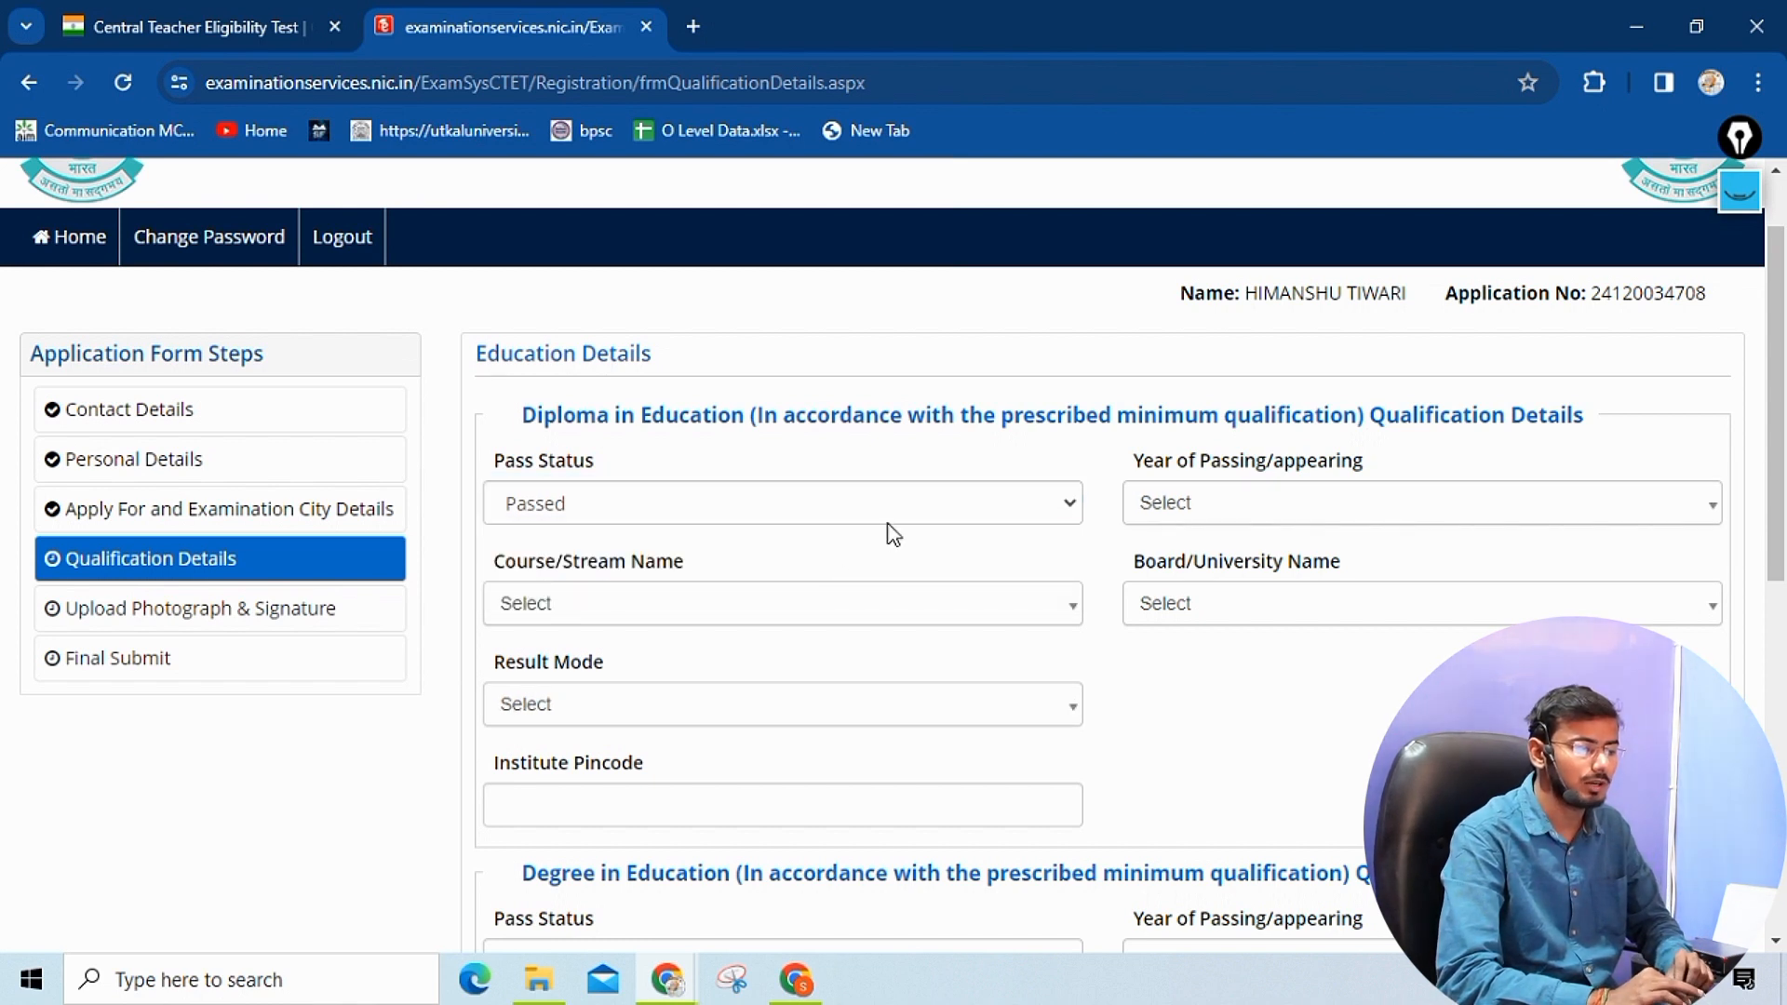
click(925, 509)
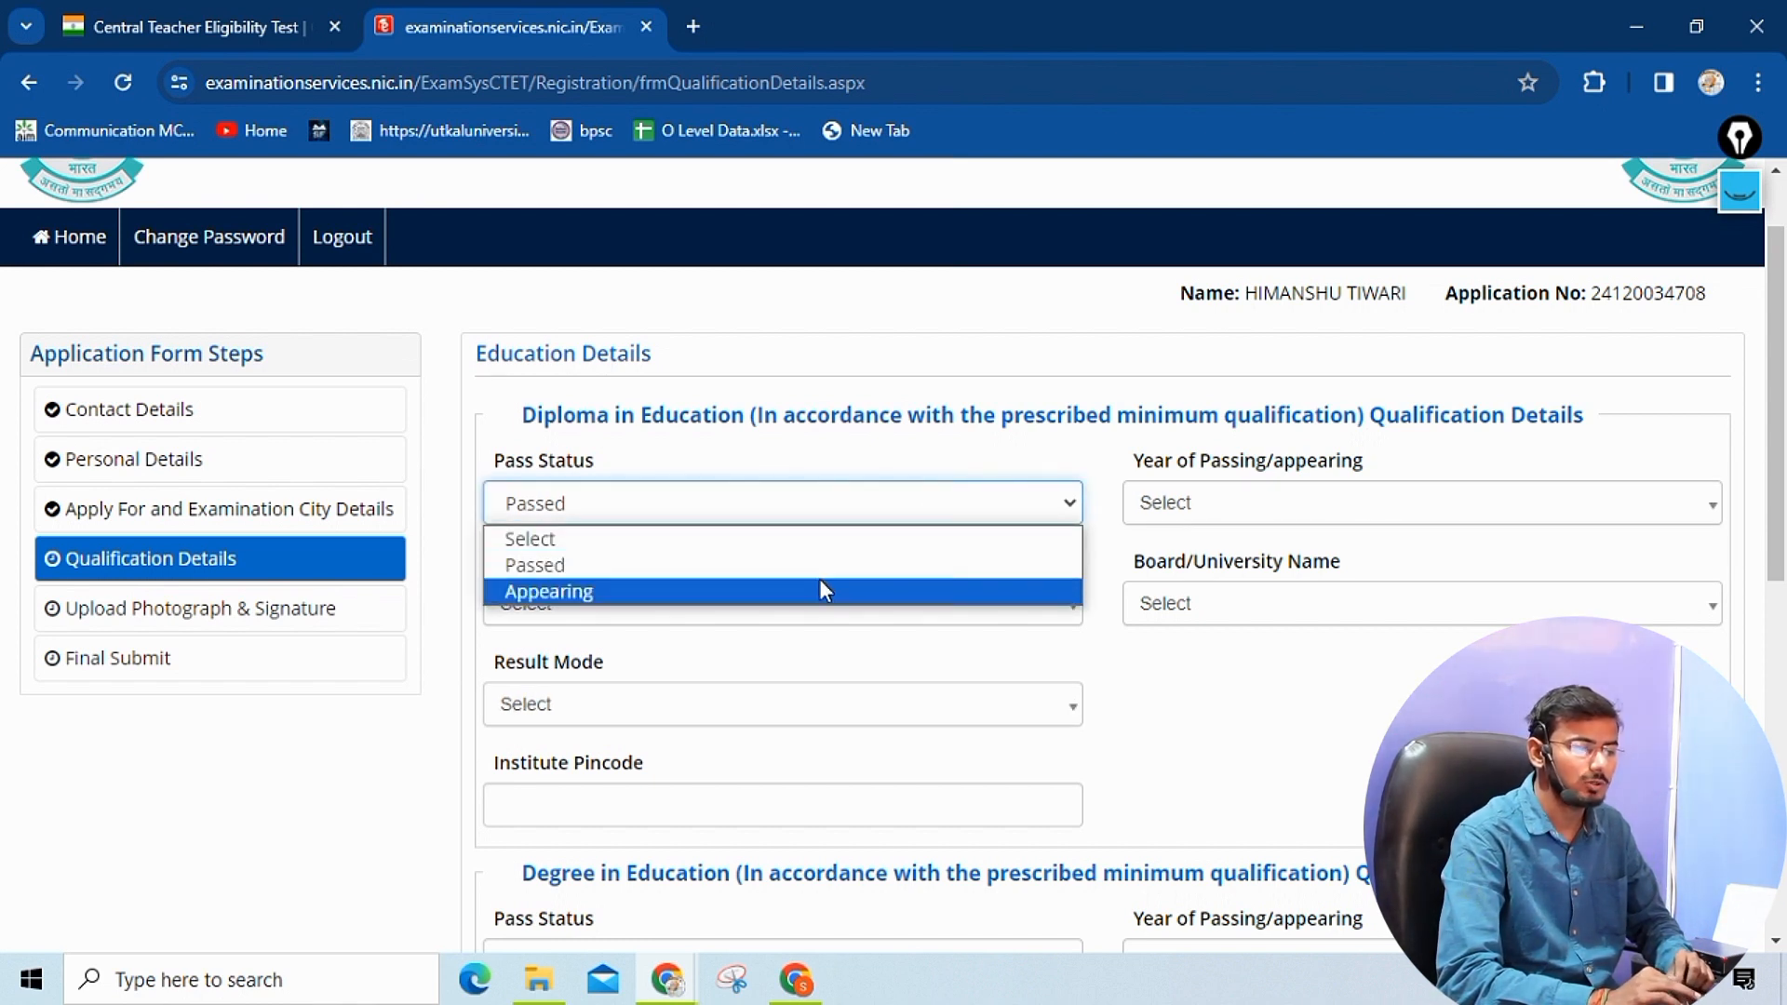
click(849, 569)
click(1213, 510)
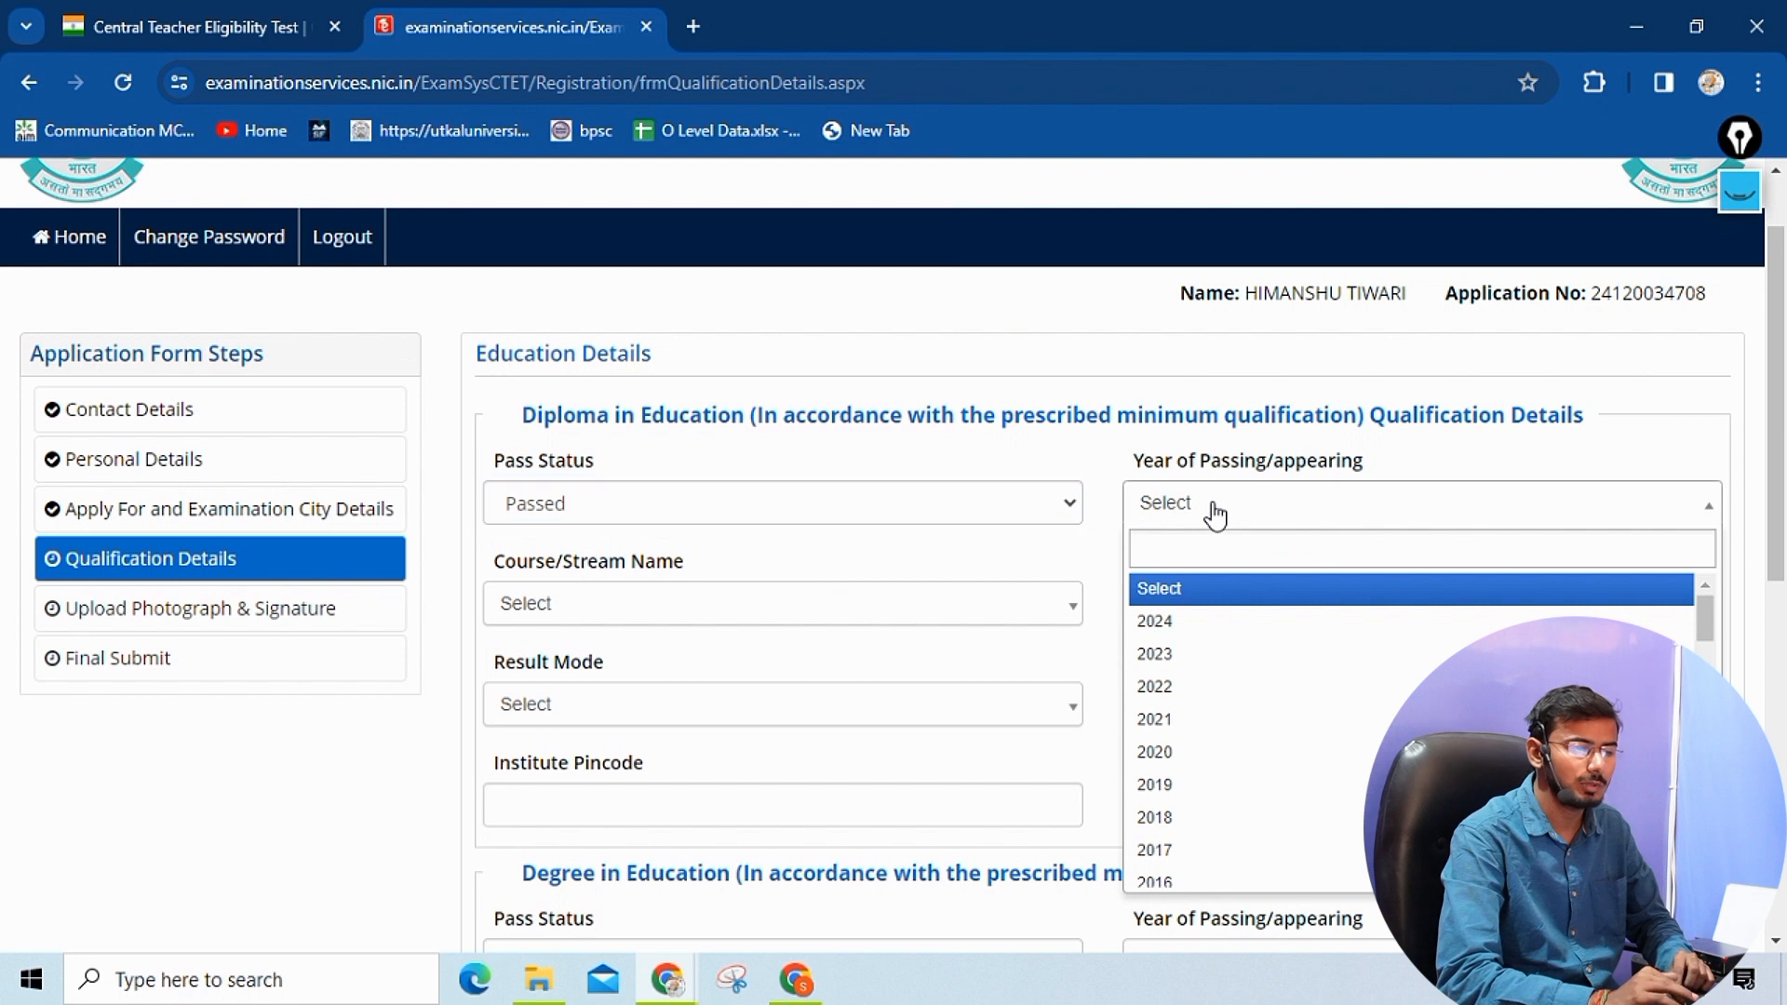
click(1178, 687)
click(947, 617)
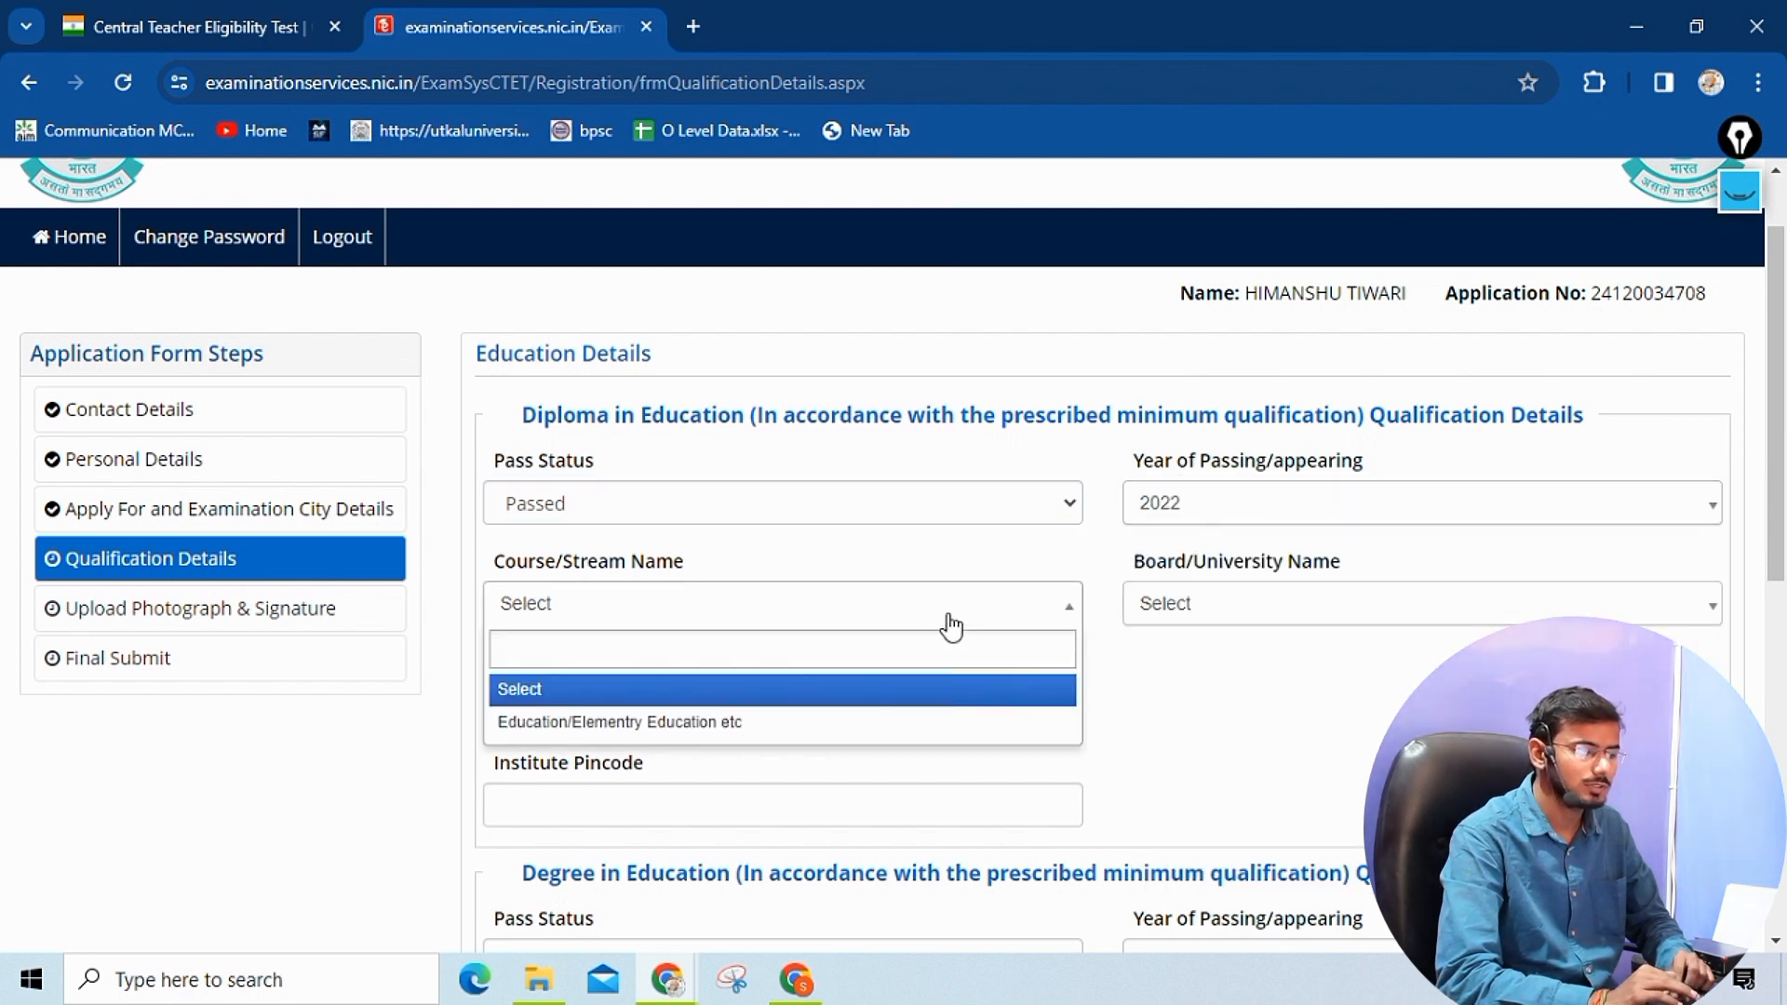
click(774, 723)
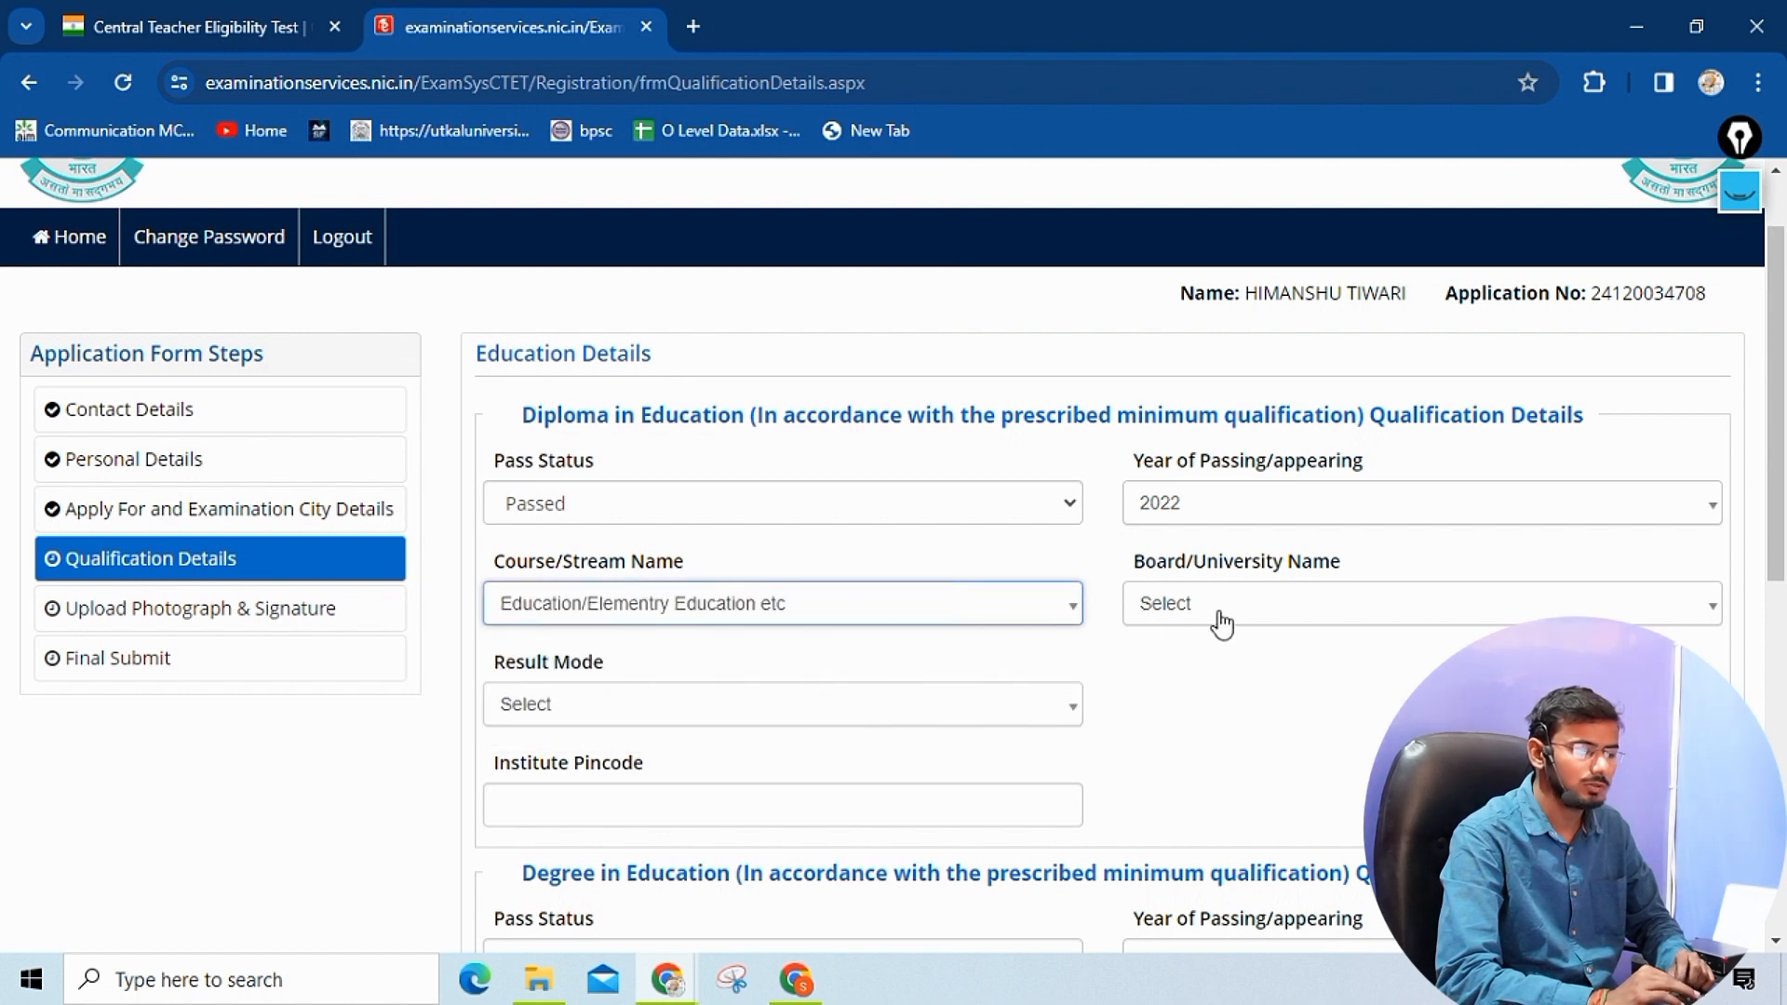
- Select the Tirumurthynagar, Coimbatore district institute as the diploma's board/university
click(1319, 621)
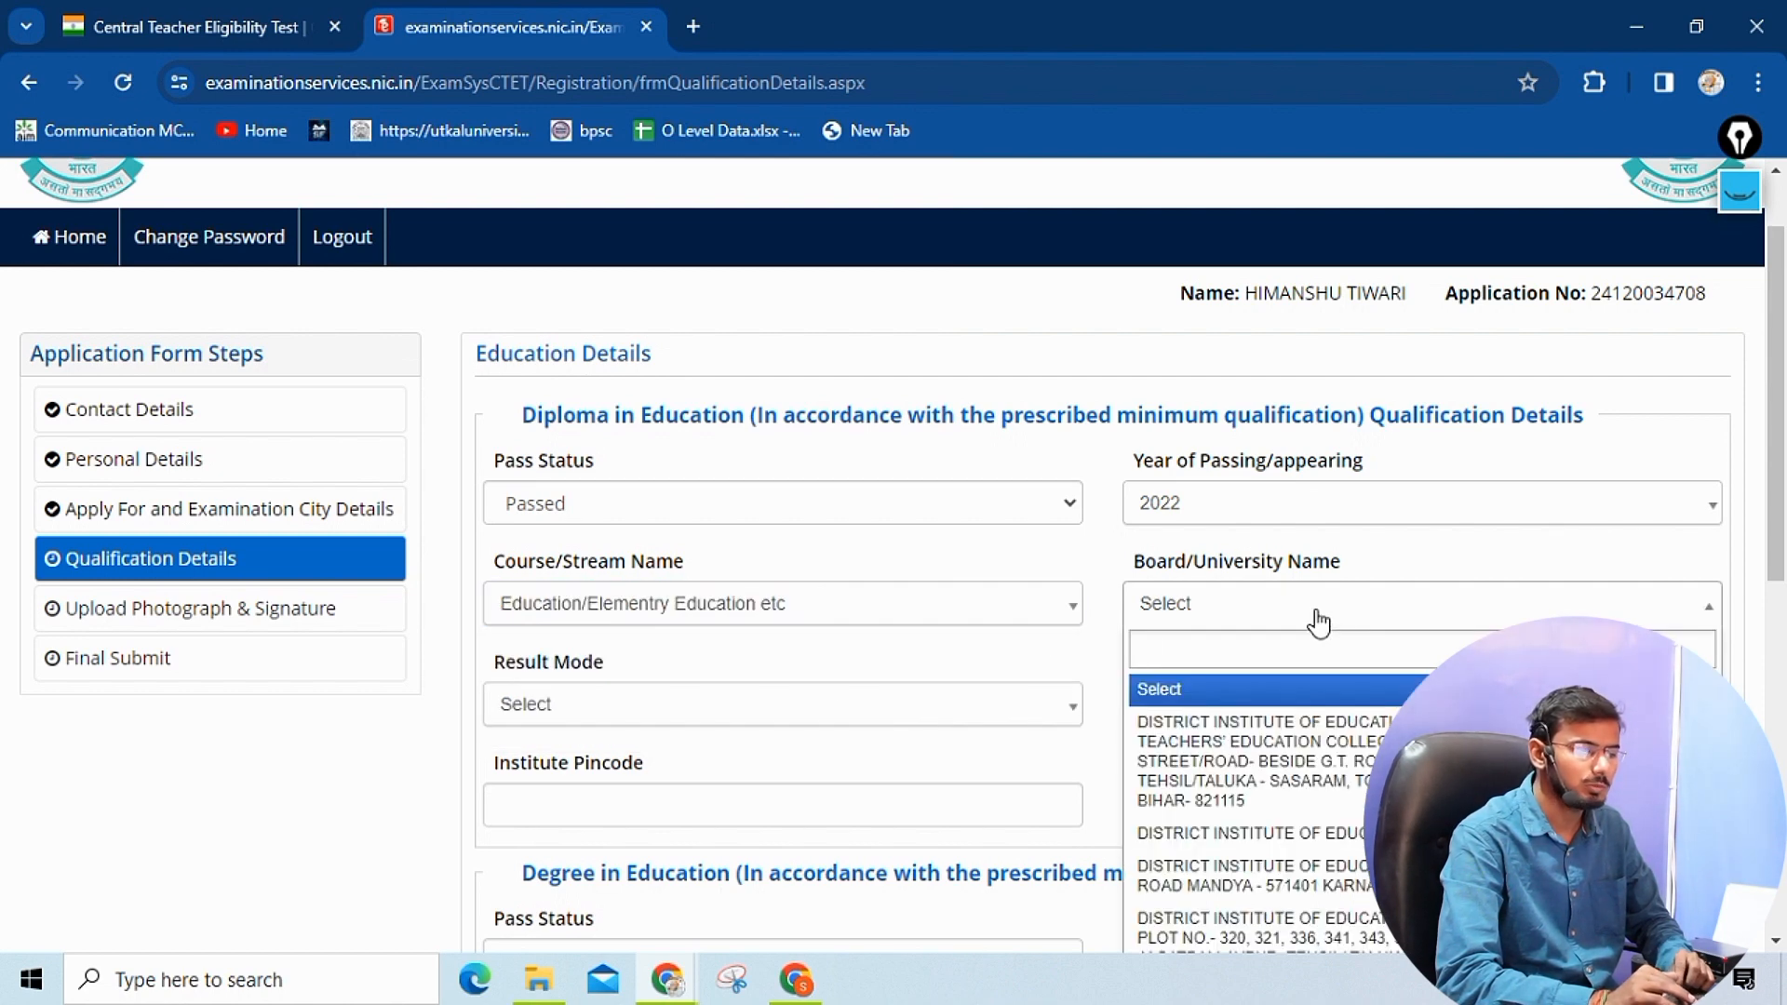
scroll(1780, 642, down, 3)
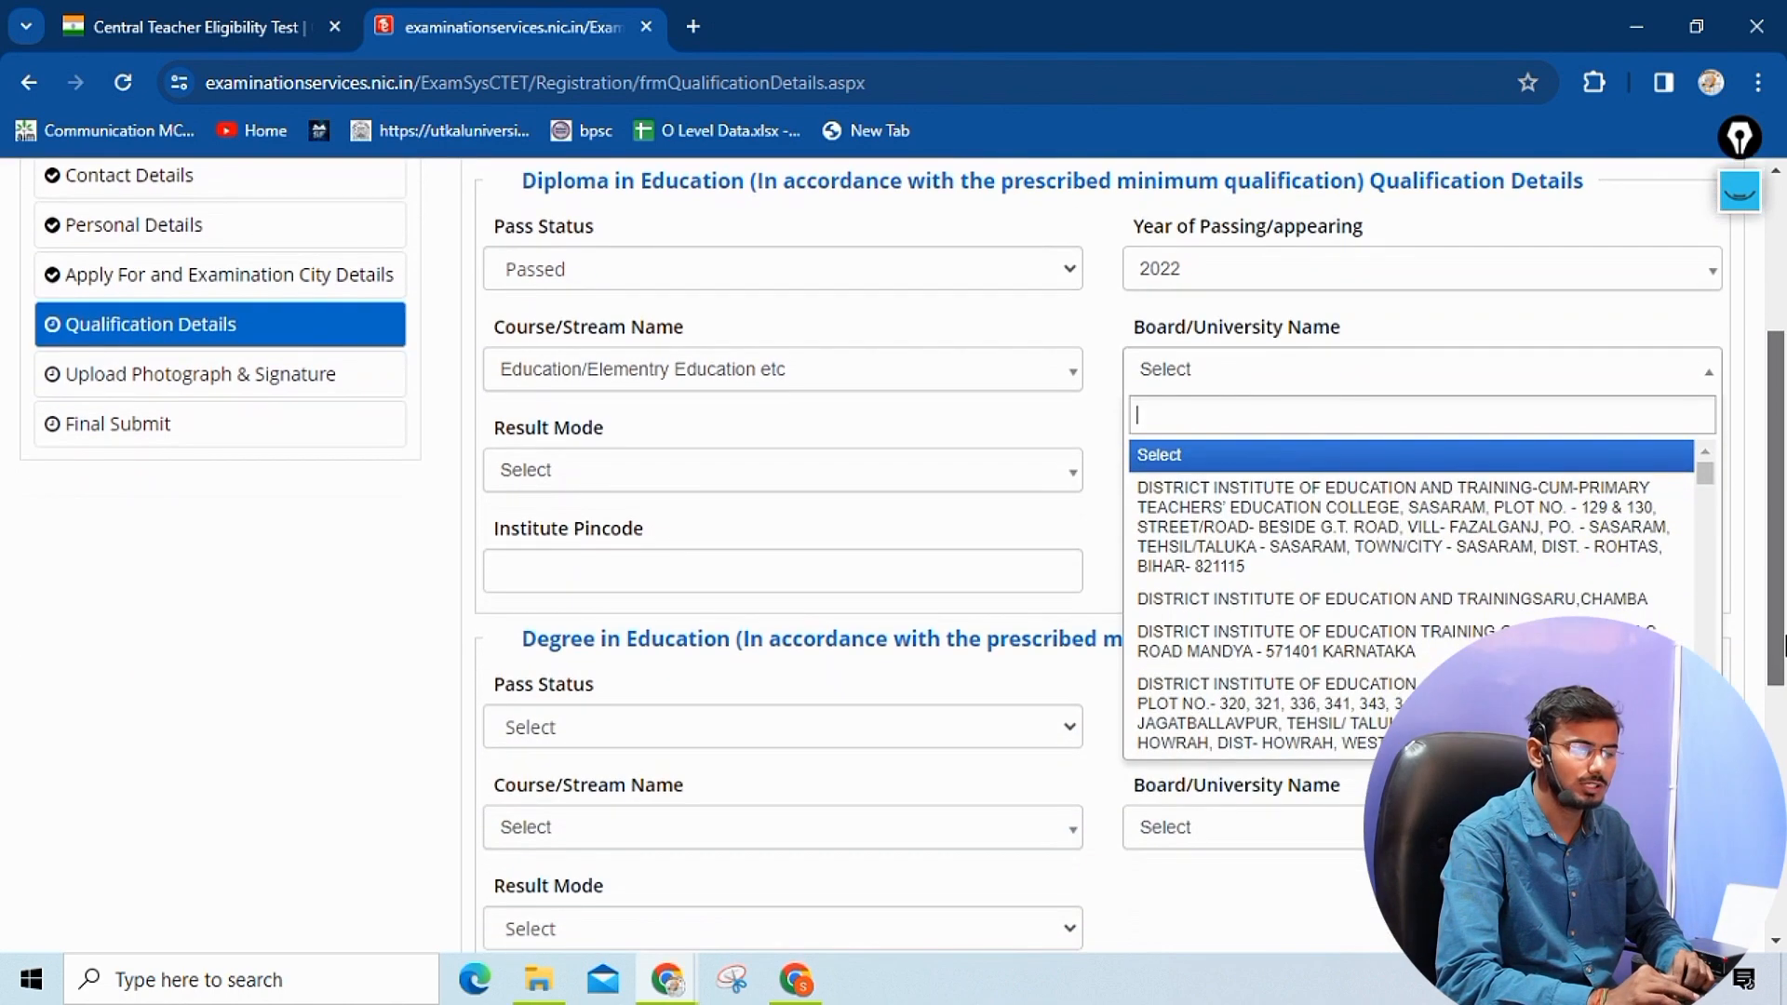
drag(1710, 477, 1713, 512)
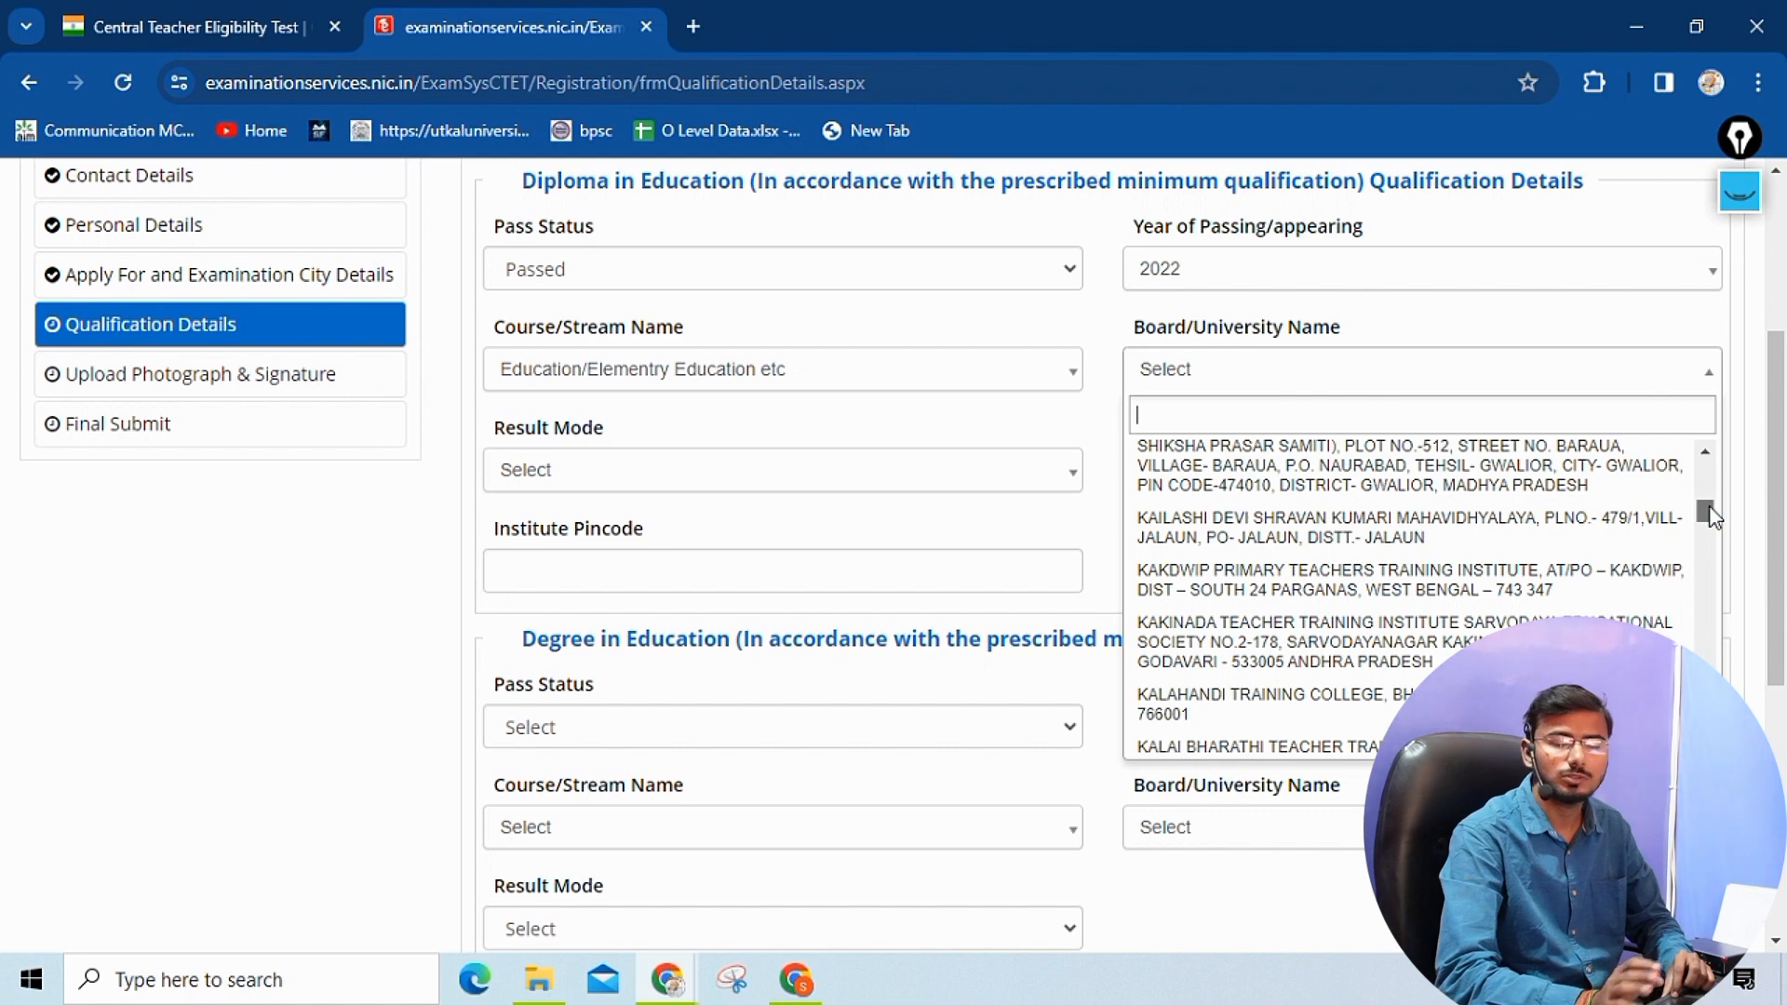
drag(1712, 514, 1707, 458)
scroll(1575, 603, up, 3)
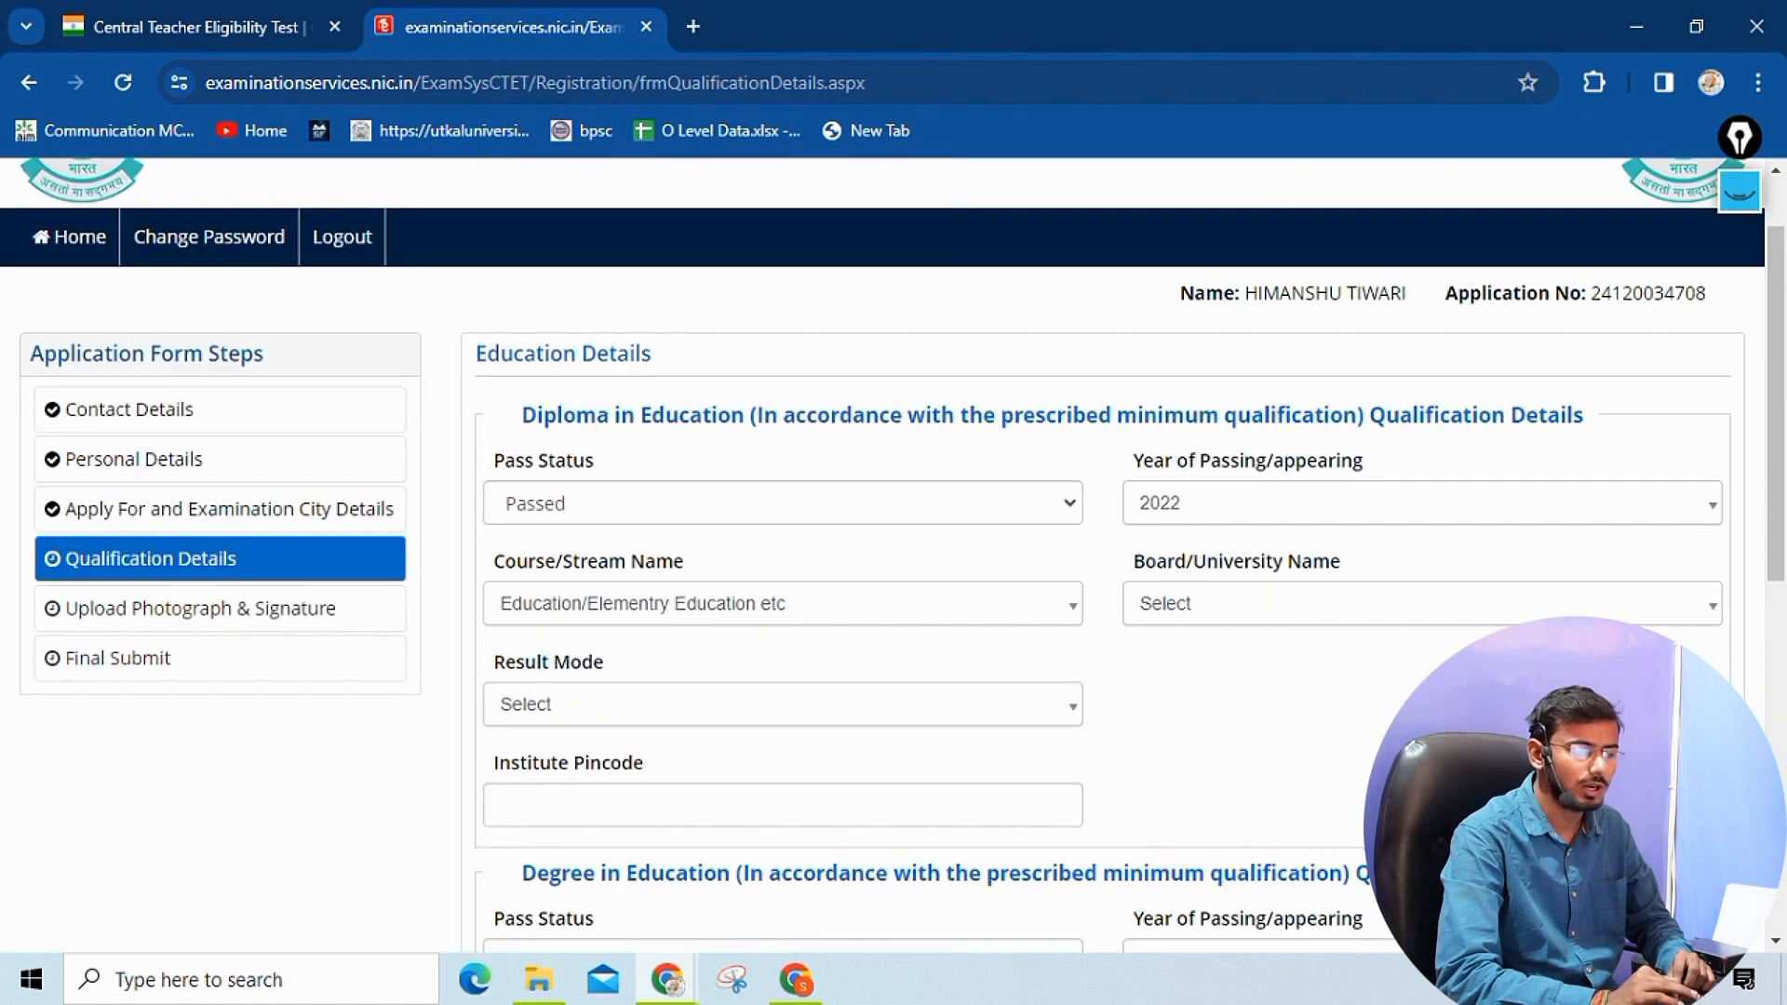
click(1576, 605)
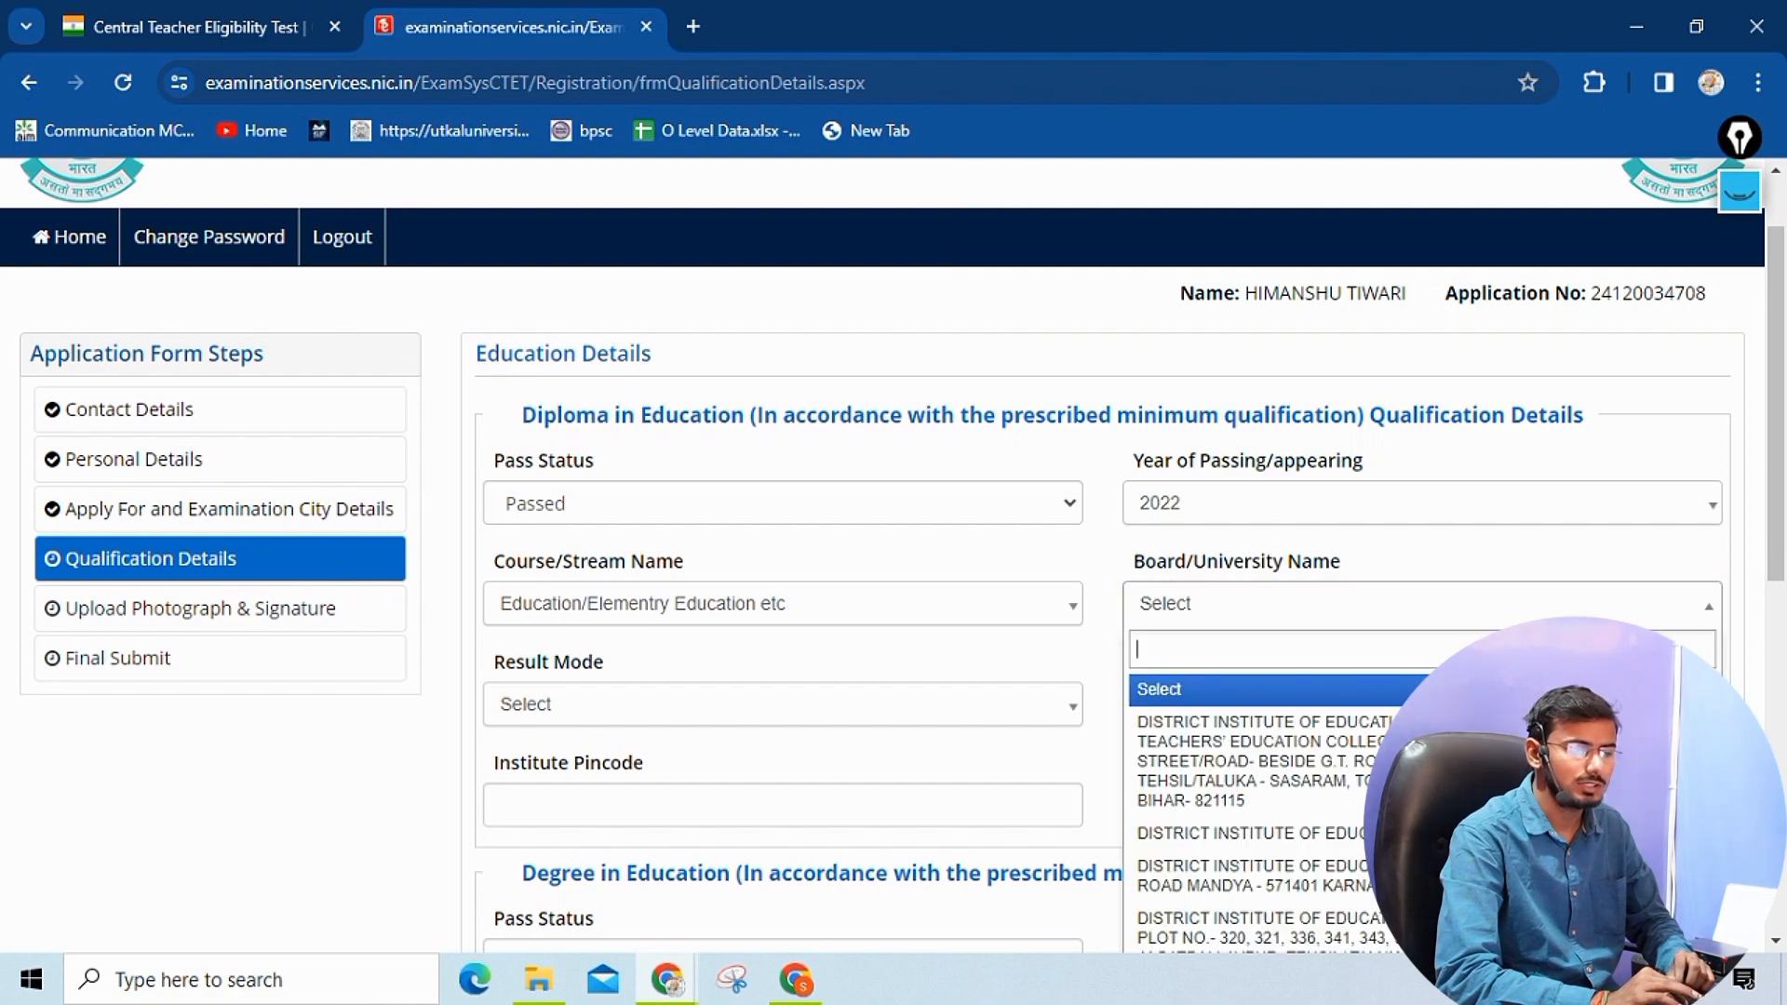
scroll(1722, 359, down, 4)
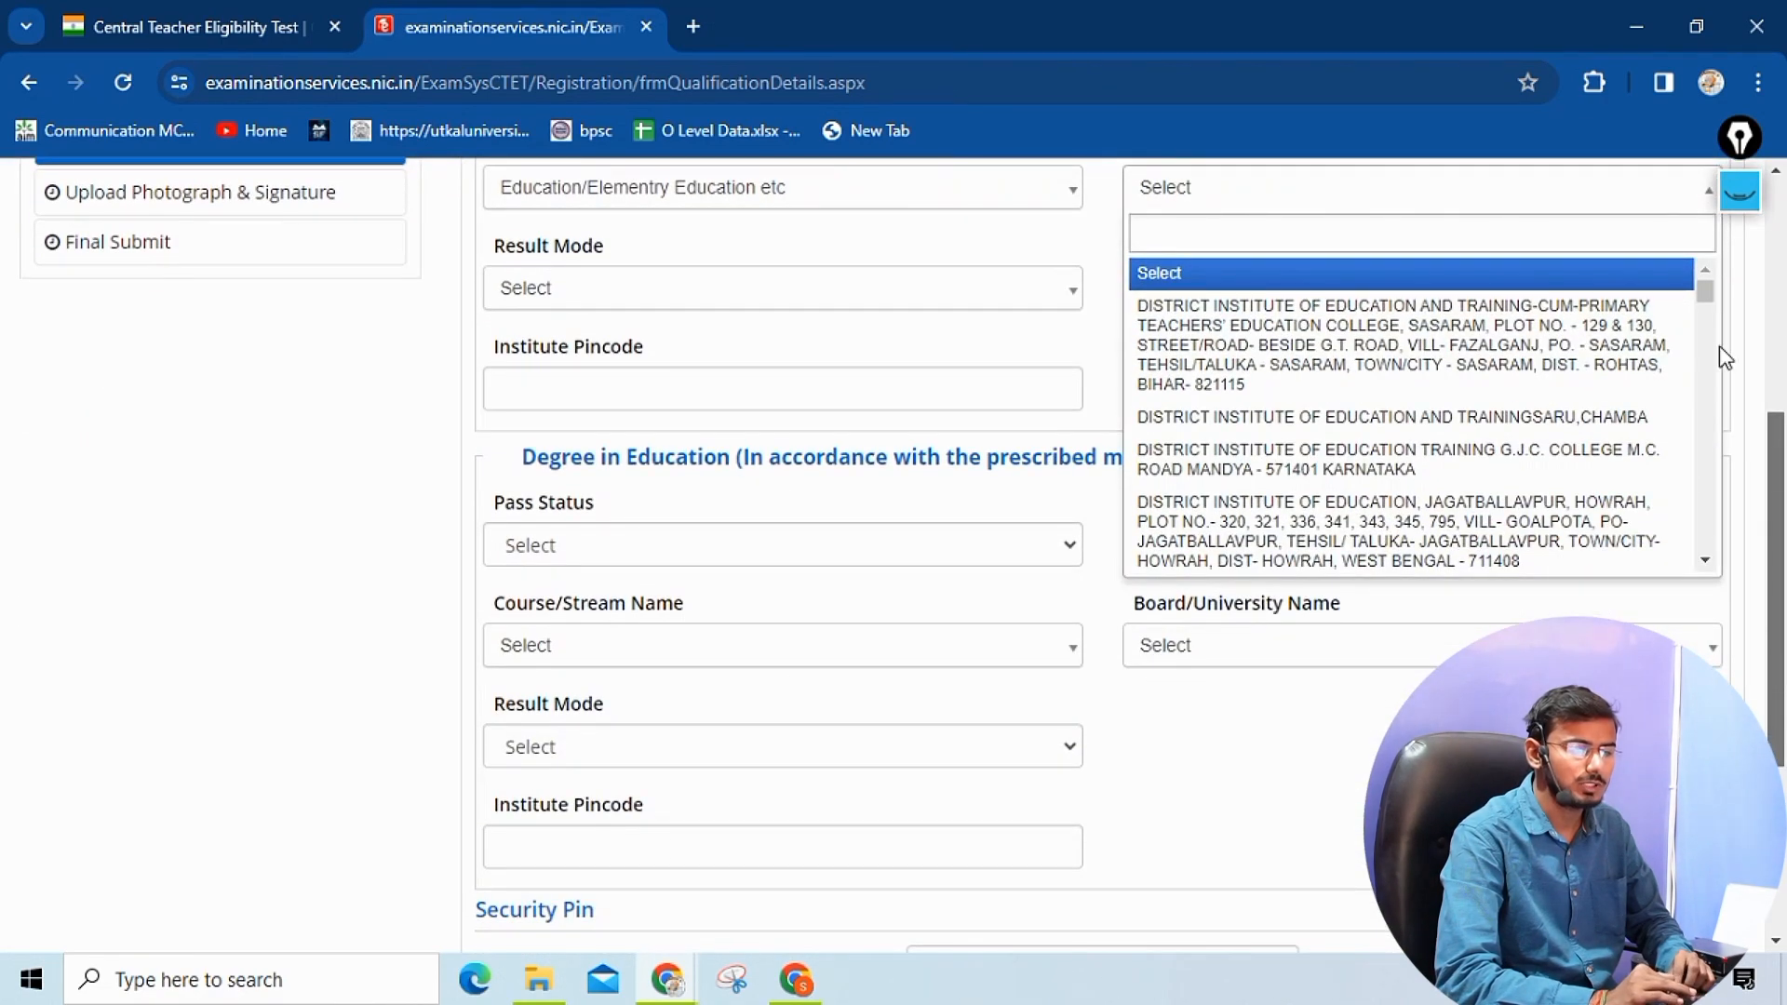
drag(1710, 296, 1711, 584)
click(1429, 556)
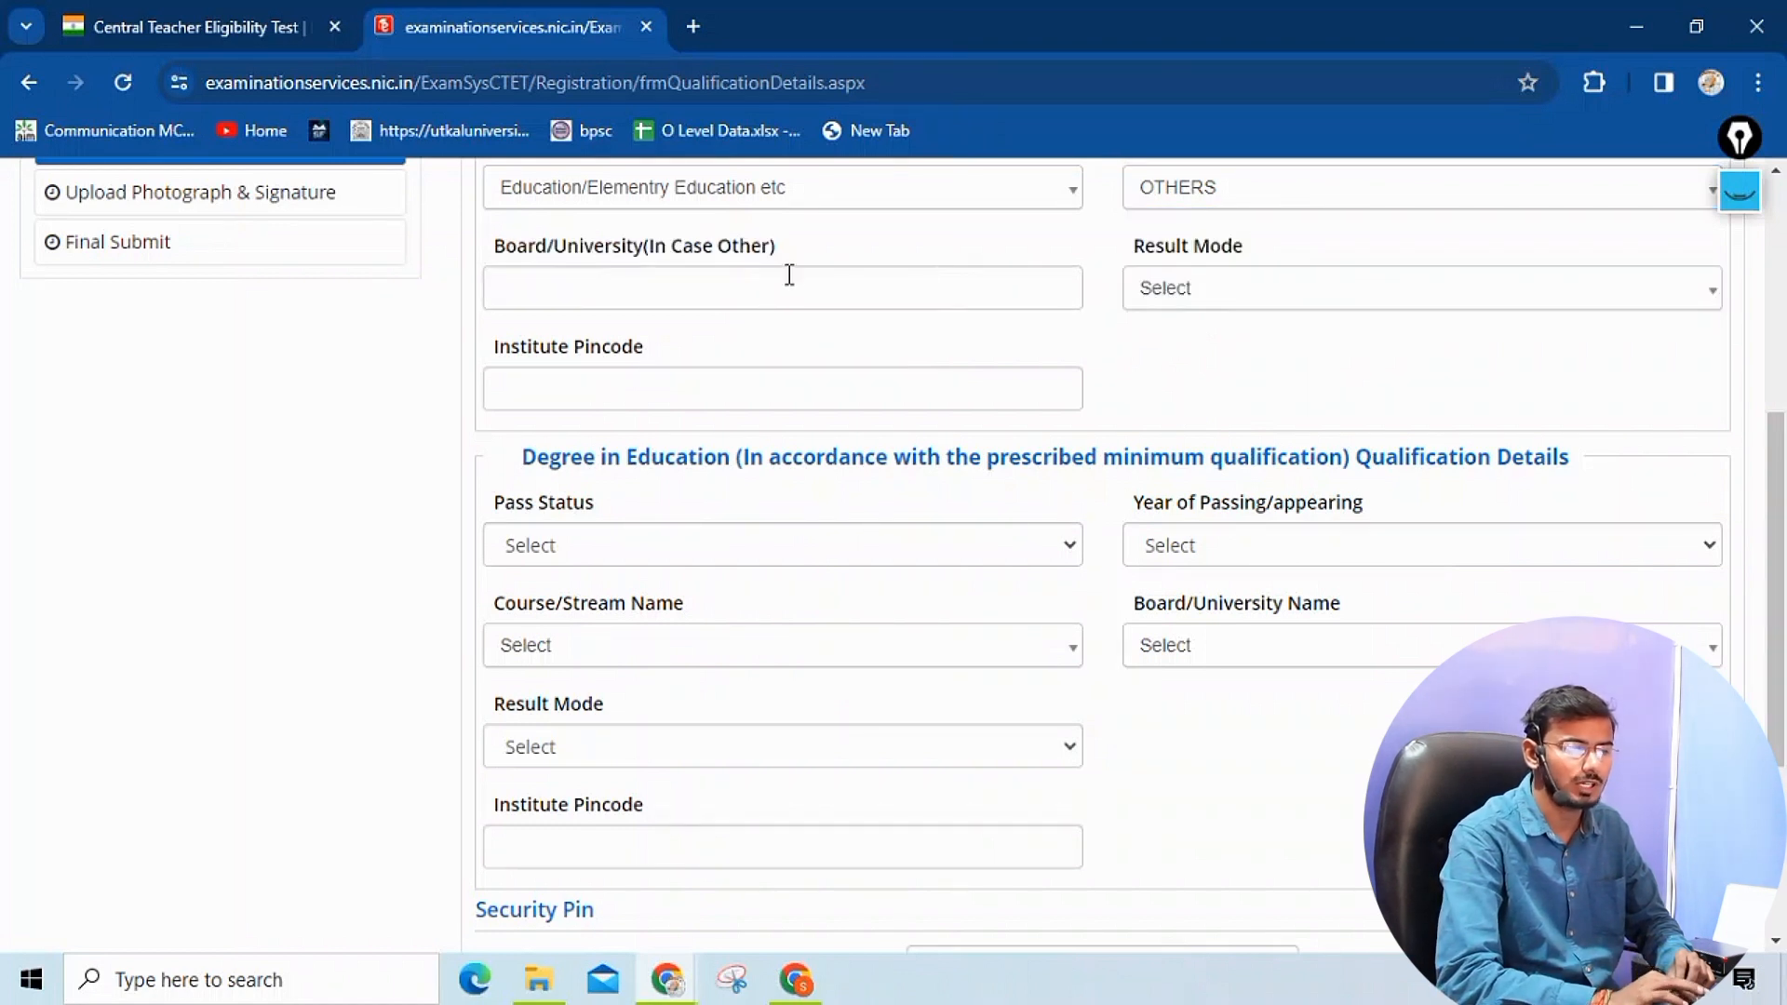
click(619, 279)
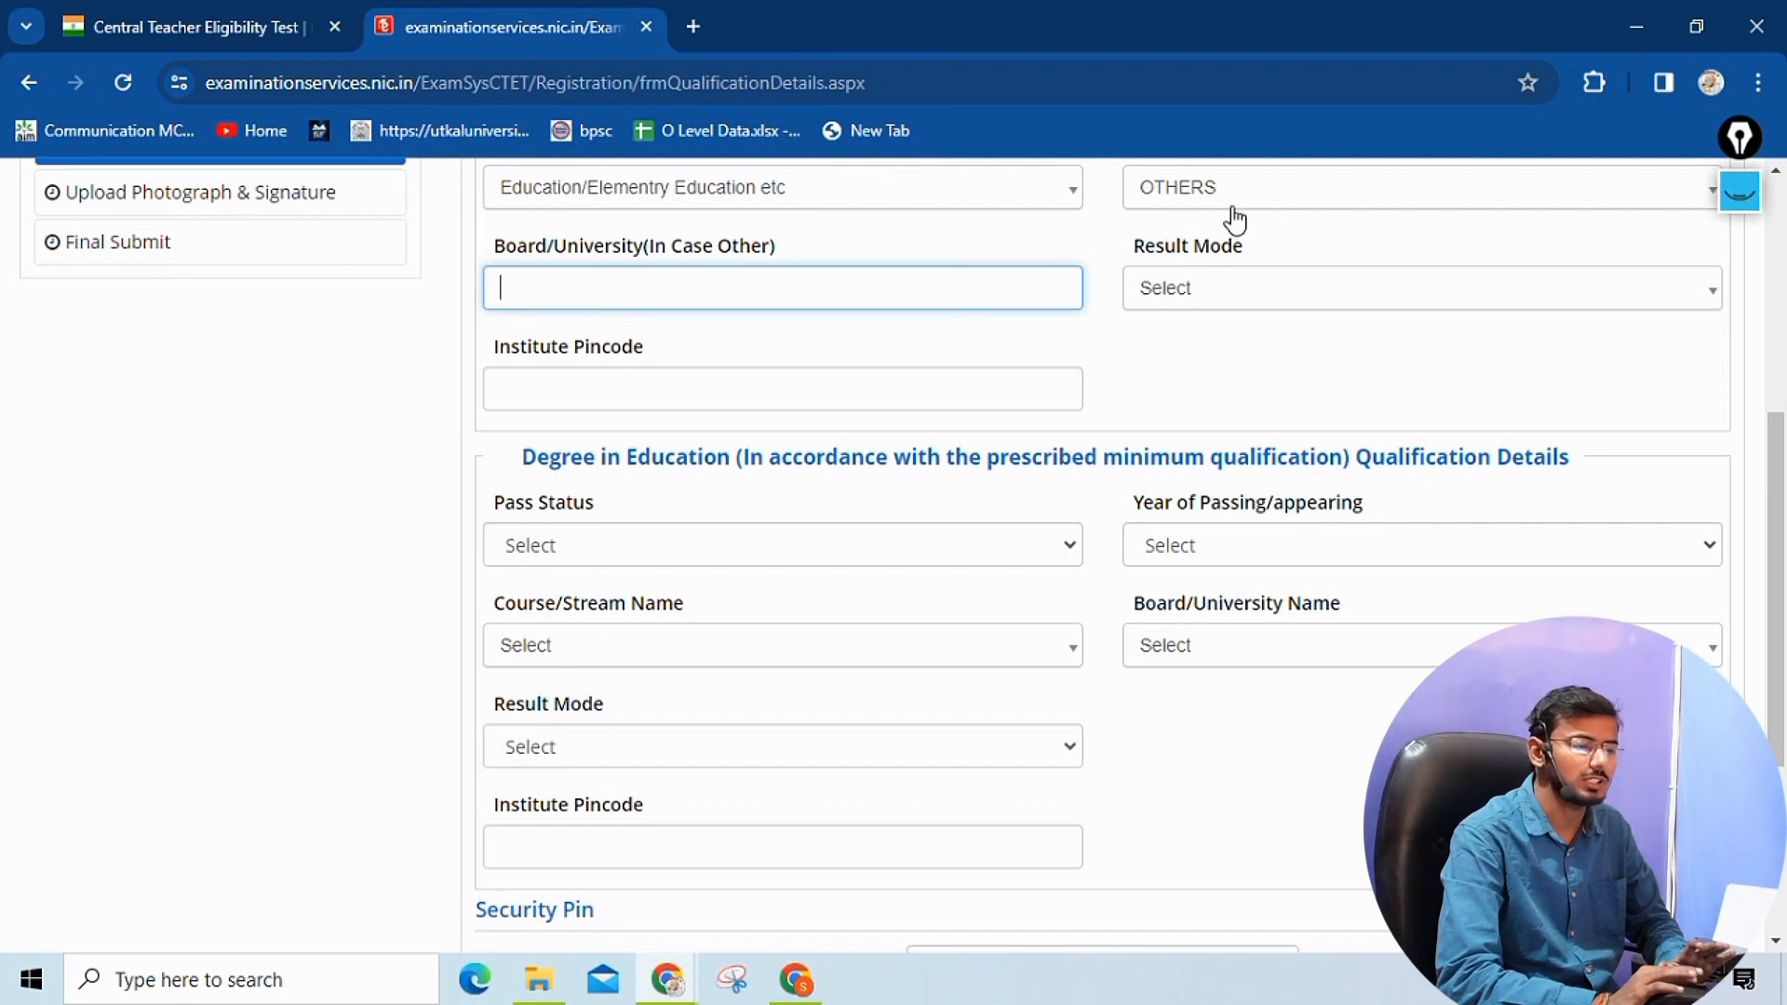
click(1264, 208)
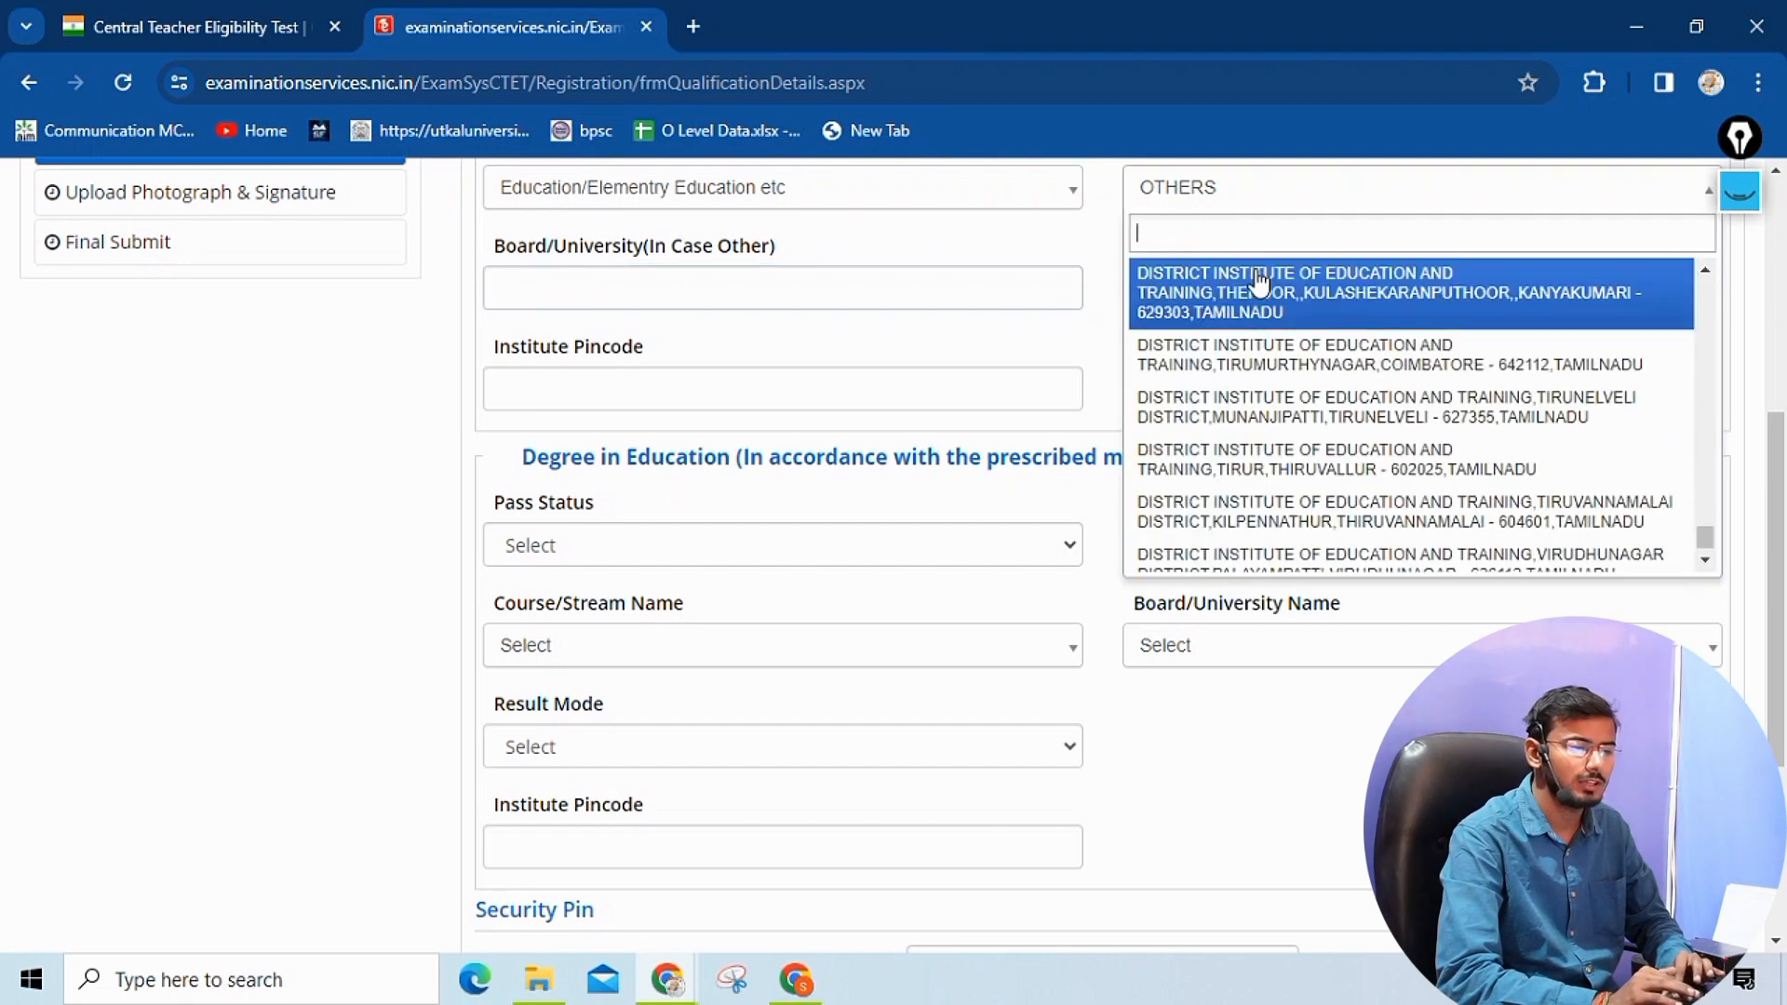
click(1252, 357)
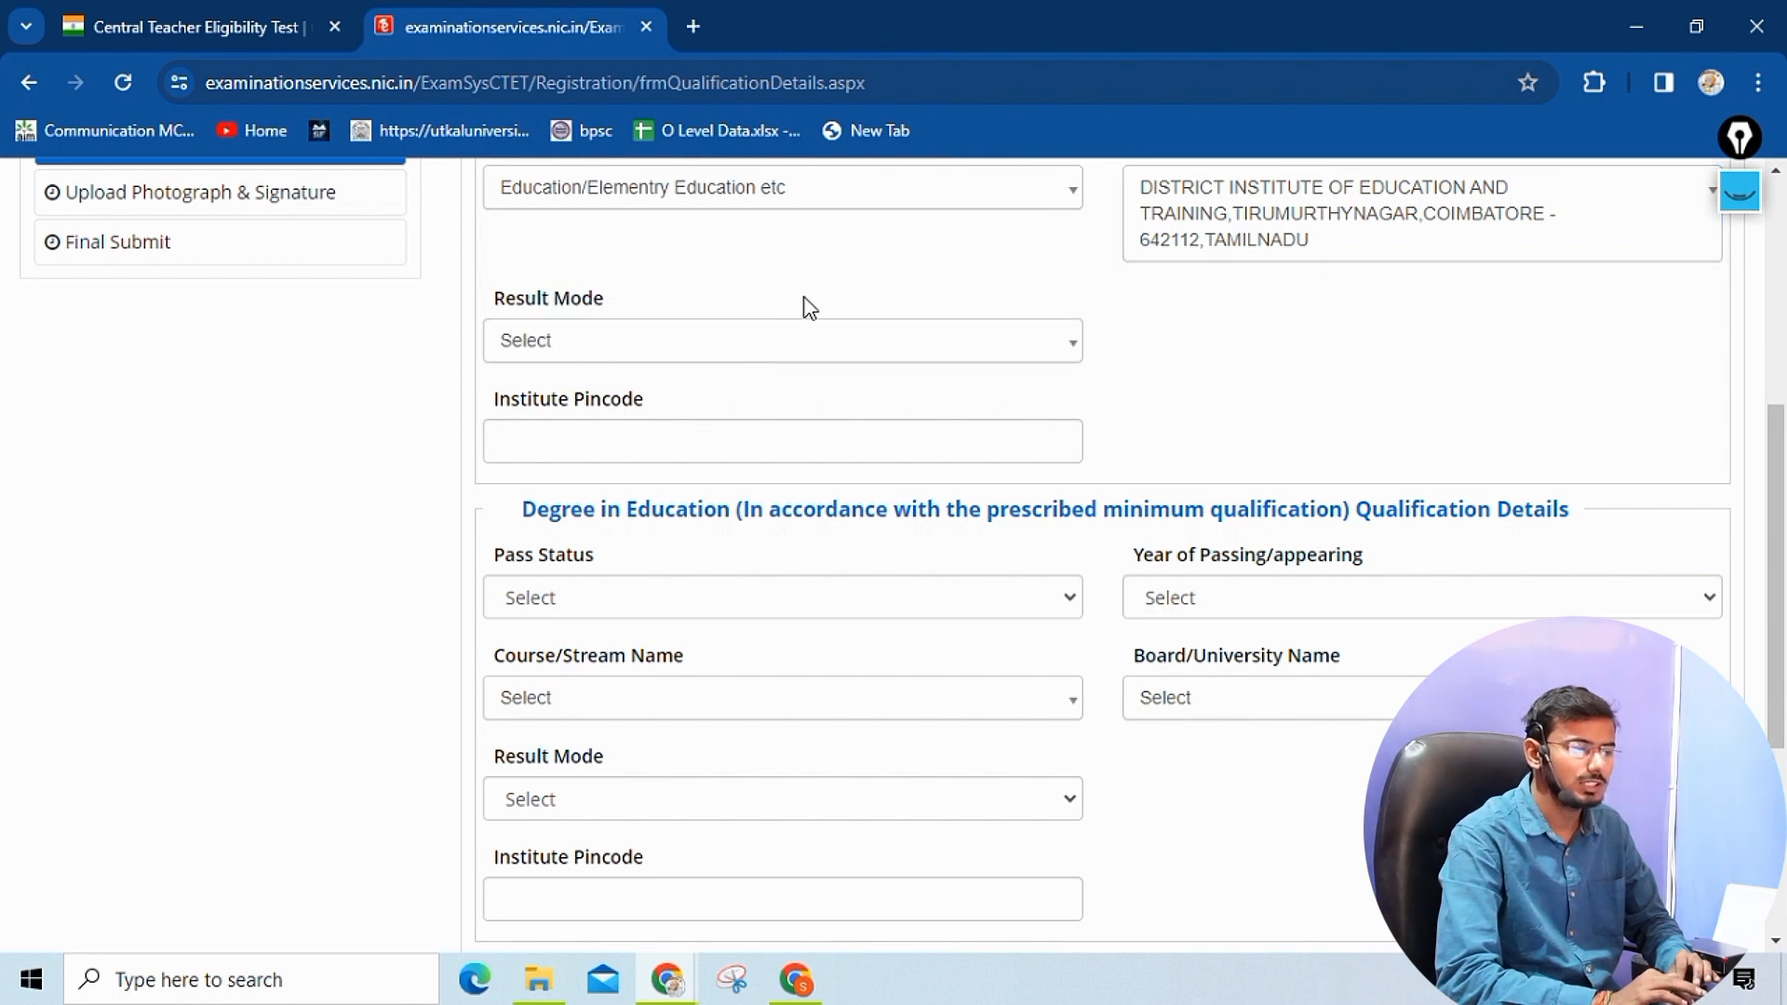
- Set the result mode to Percentage and make a first attempt at the marks fields
click(741, 353)
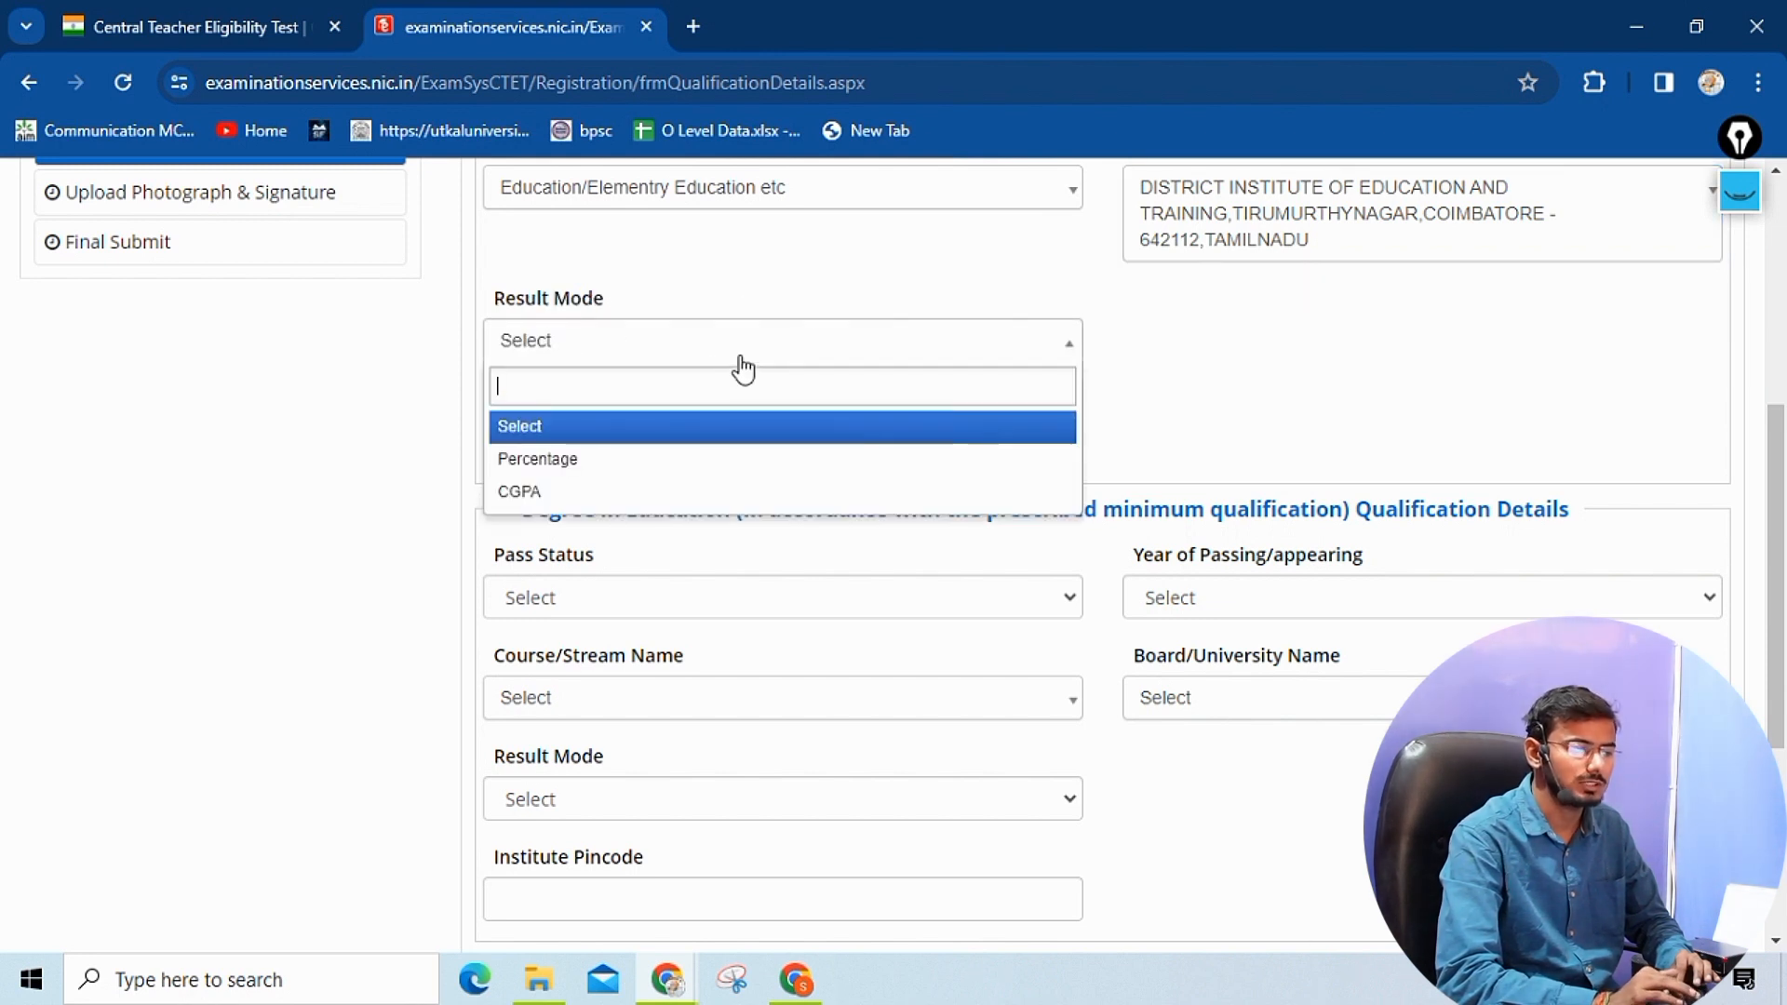
click(622, 458)
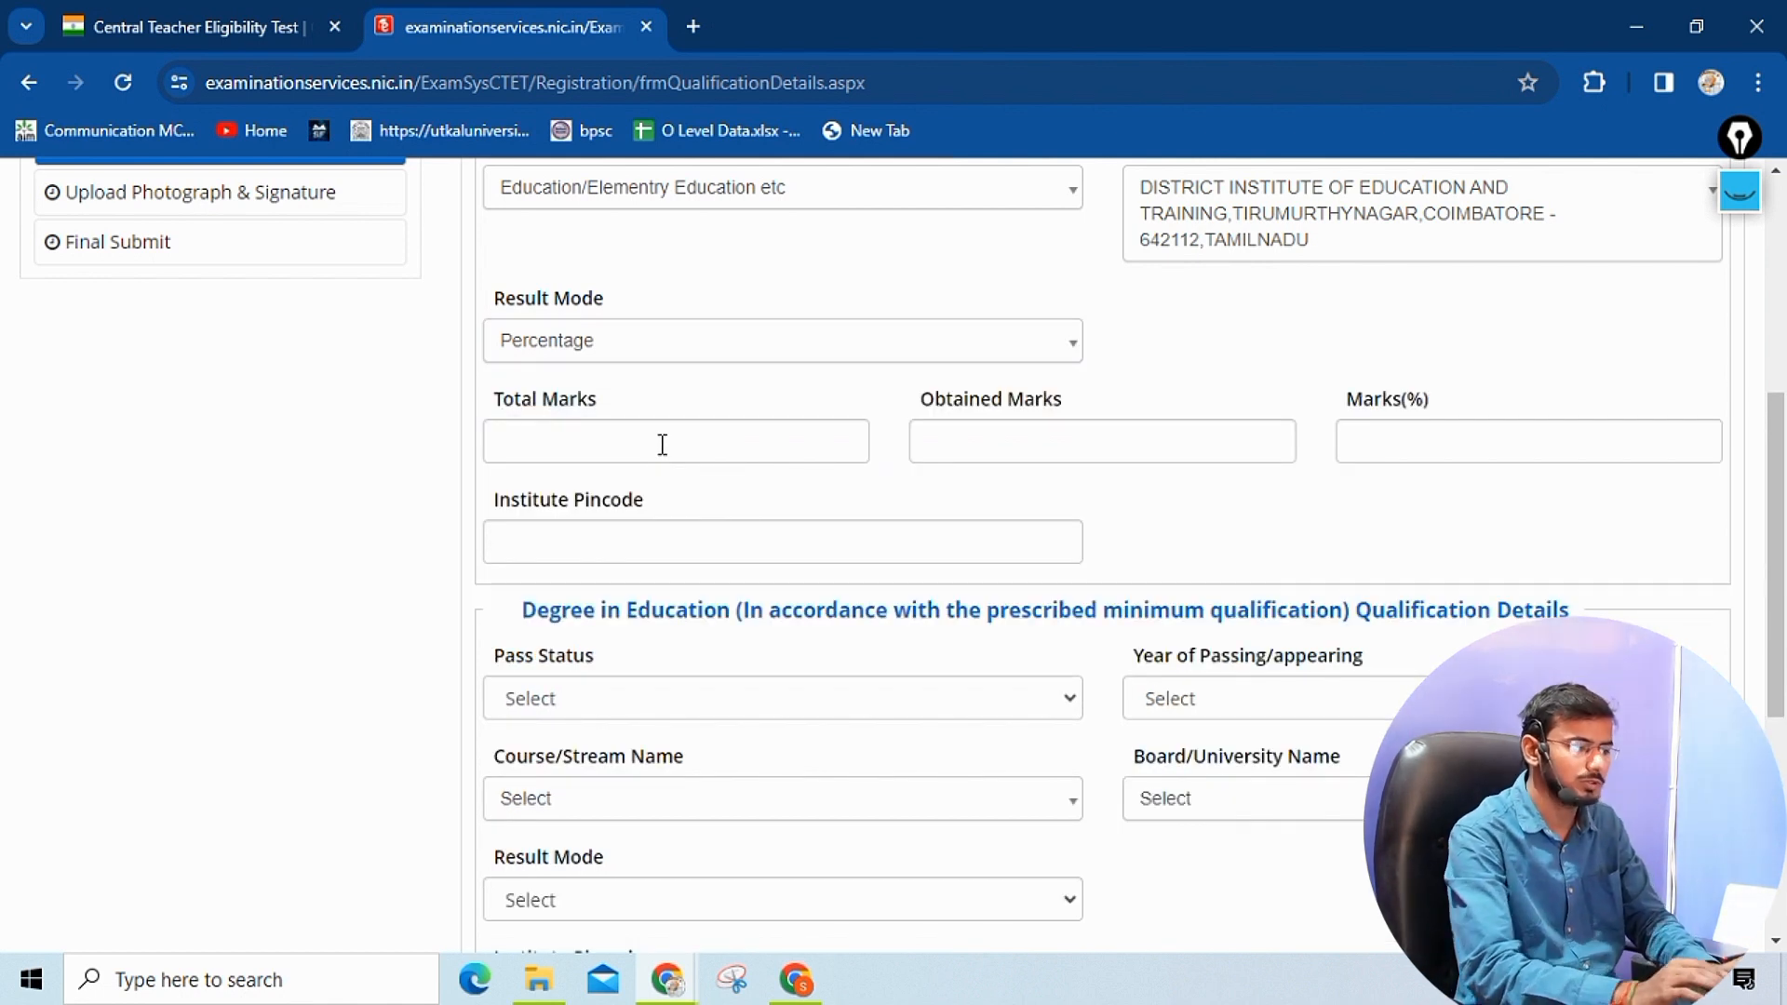
click(647, 543)
text(2)
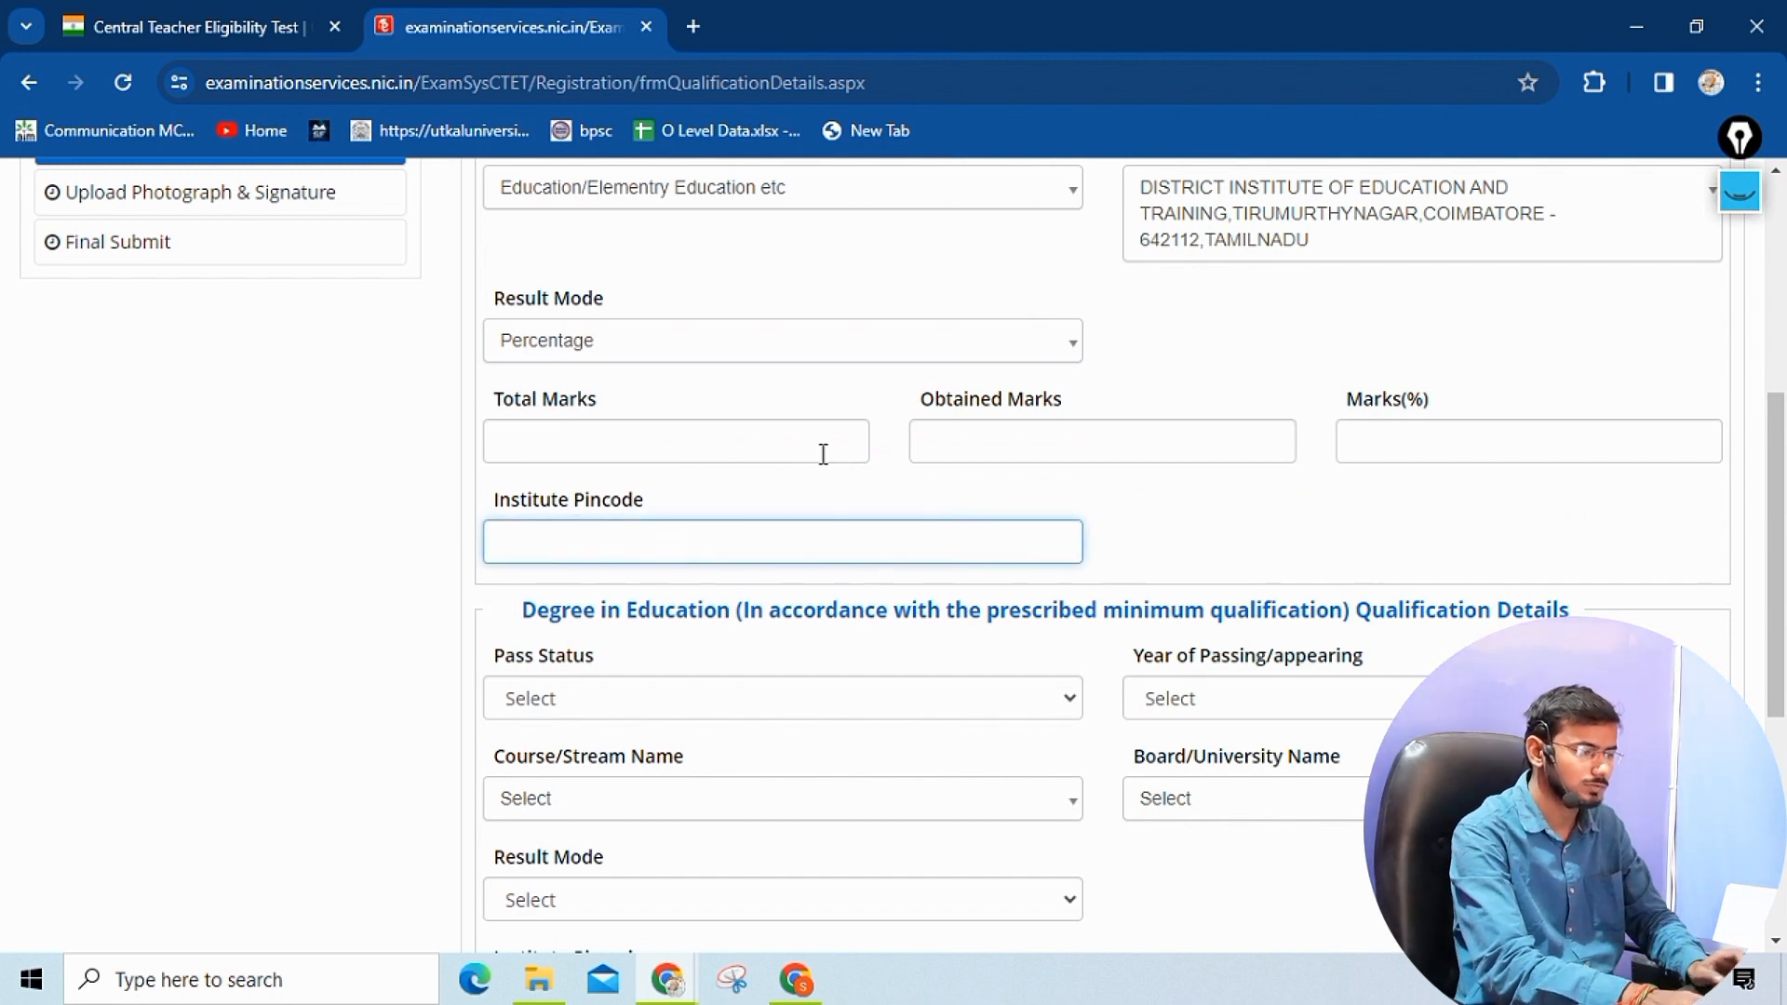
click(1232, 384)
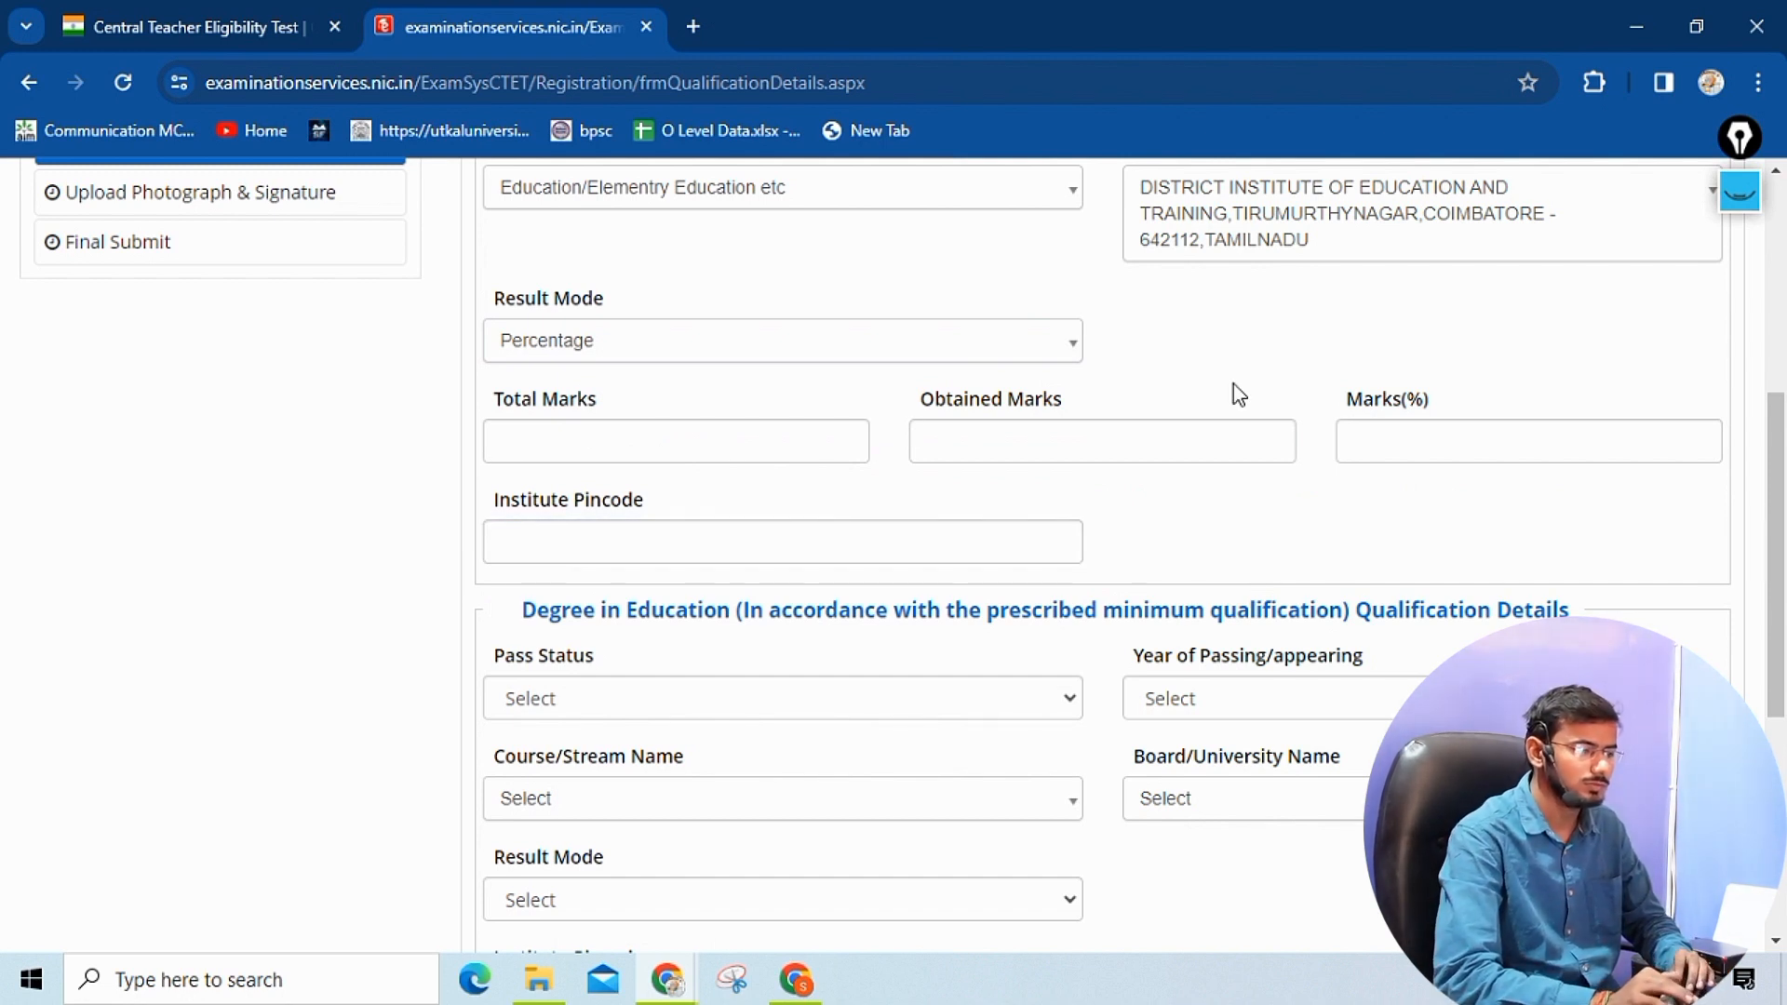
click(681, 448)
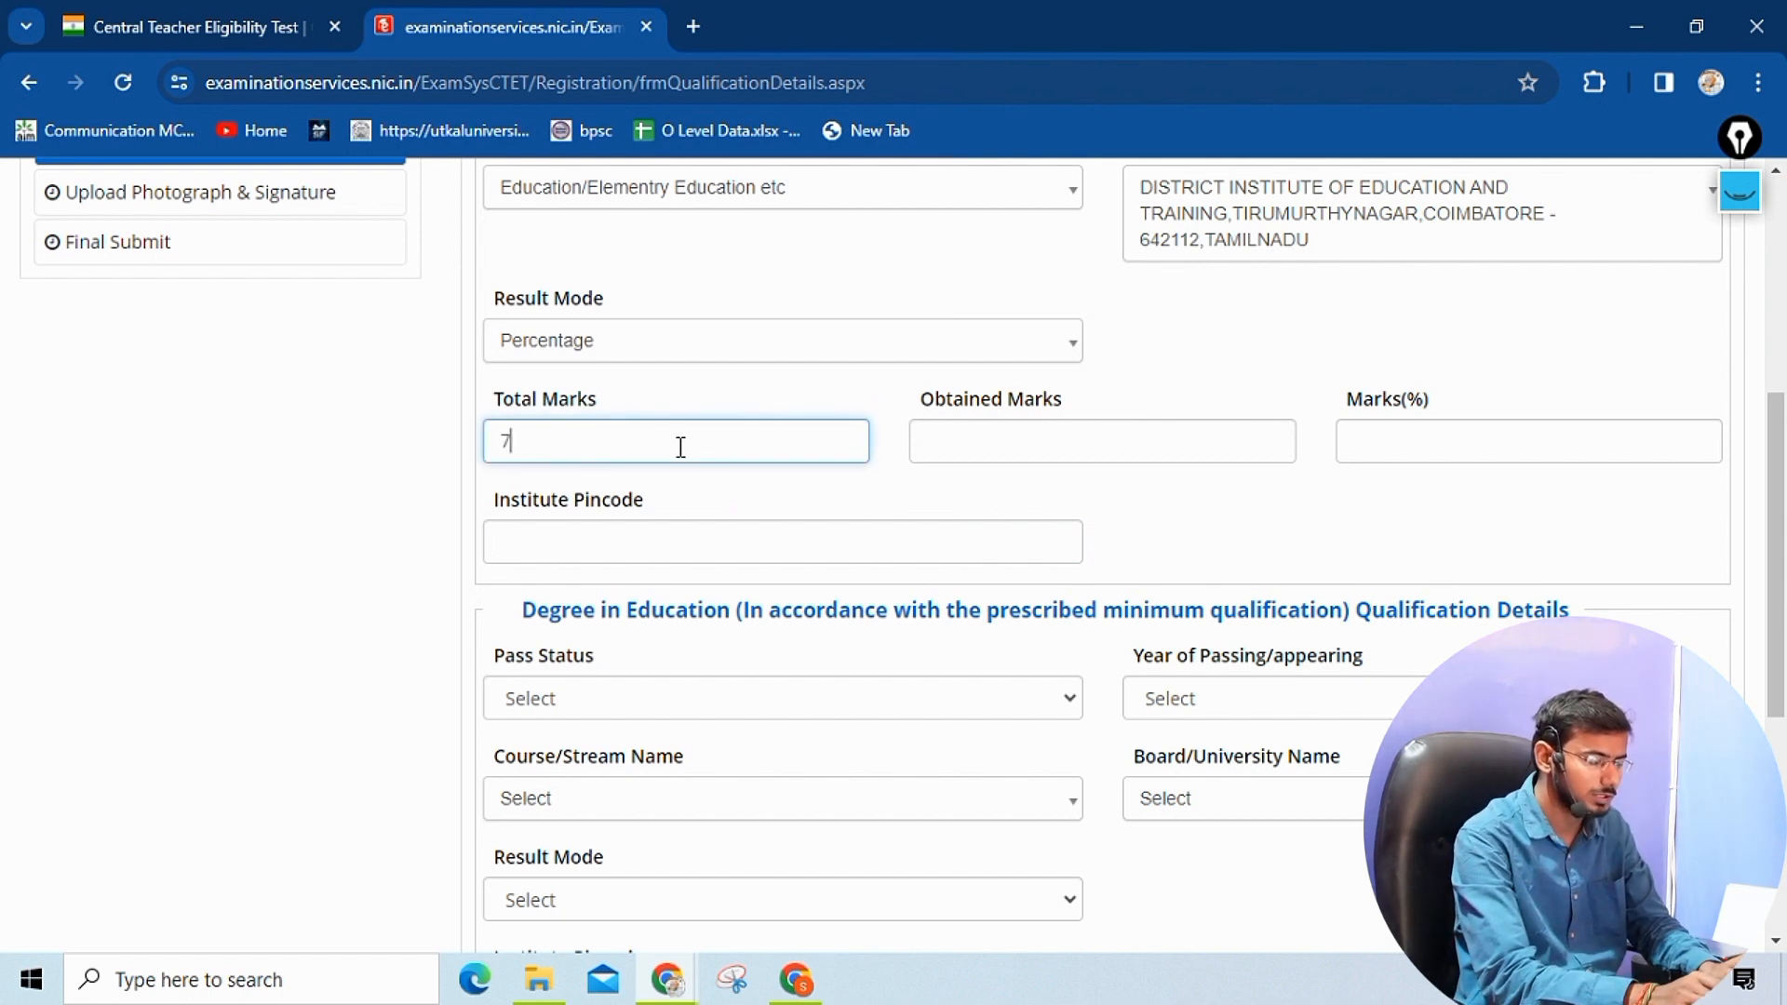
key(Tab)
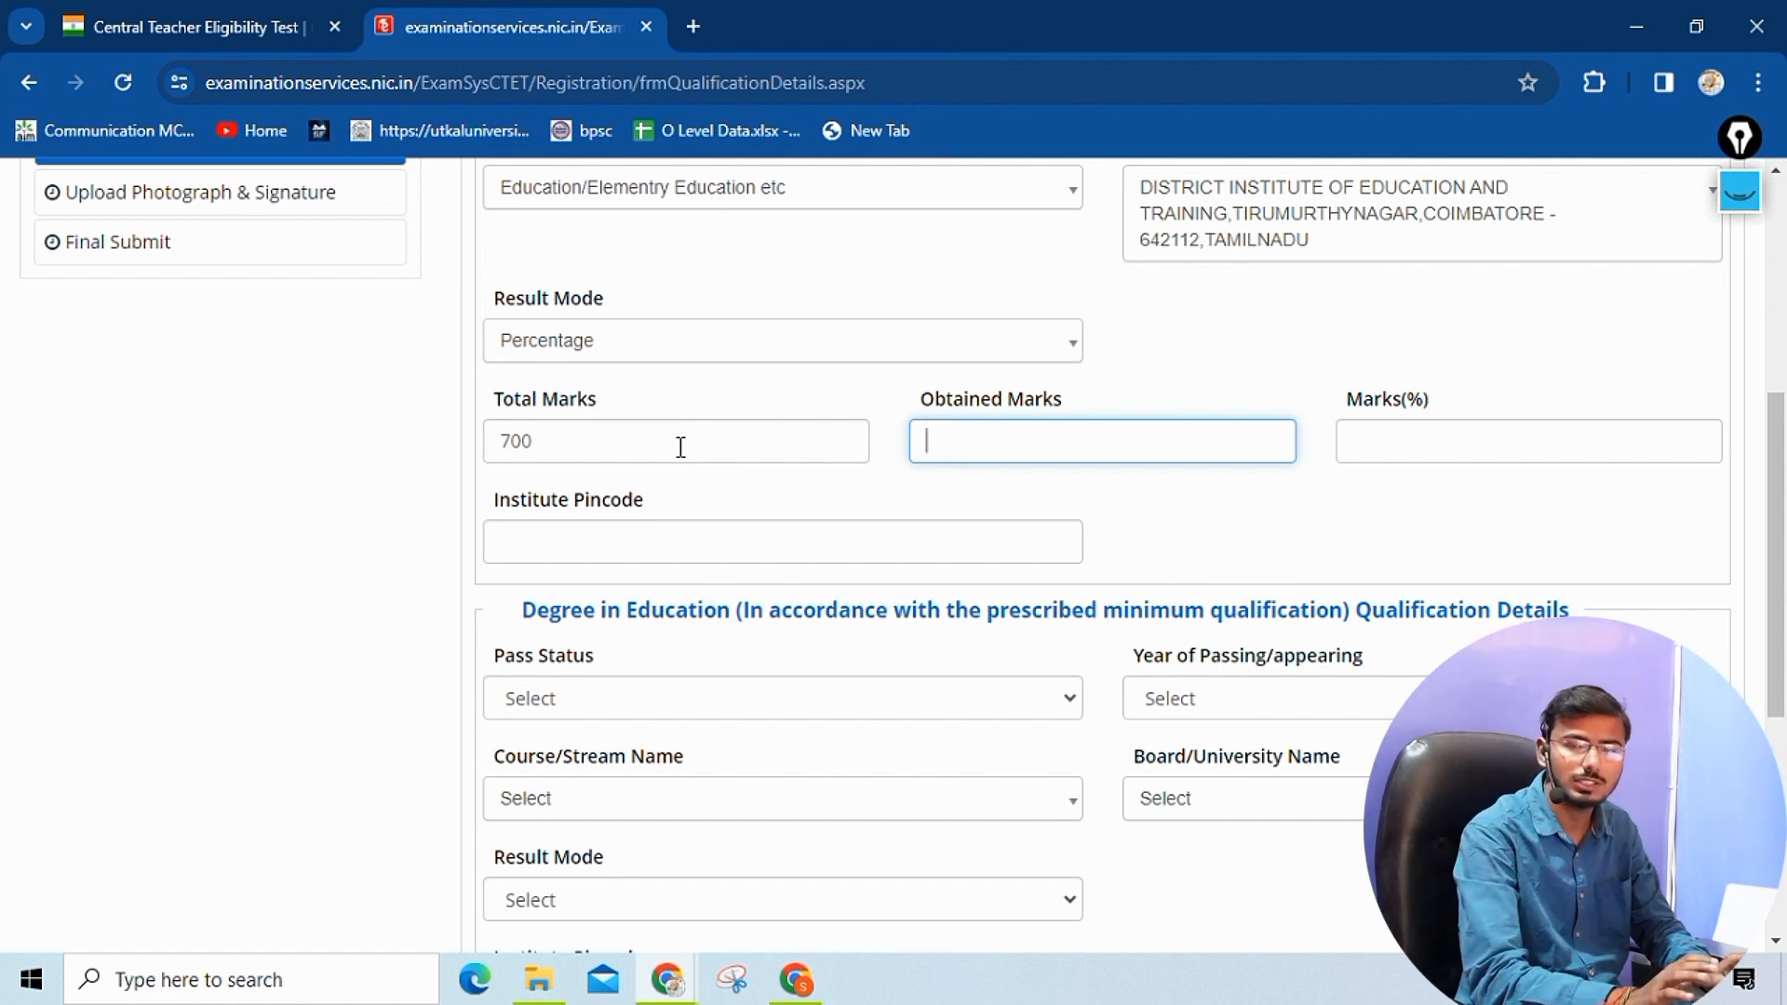
text(1200)
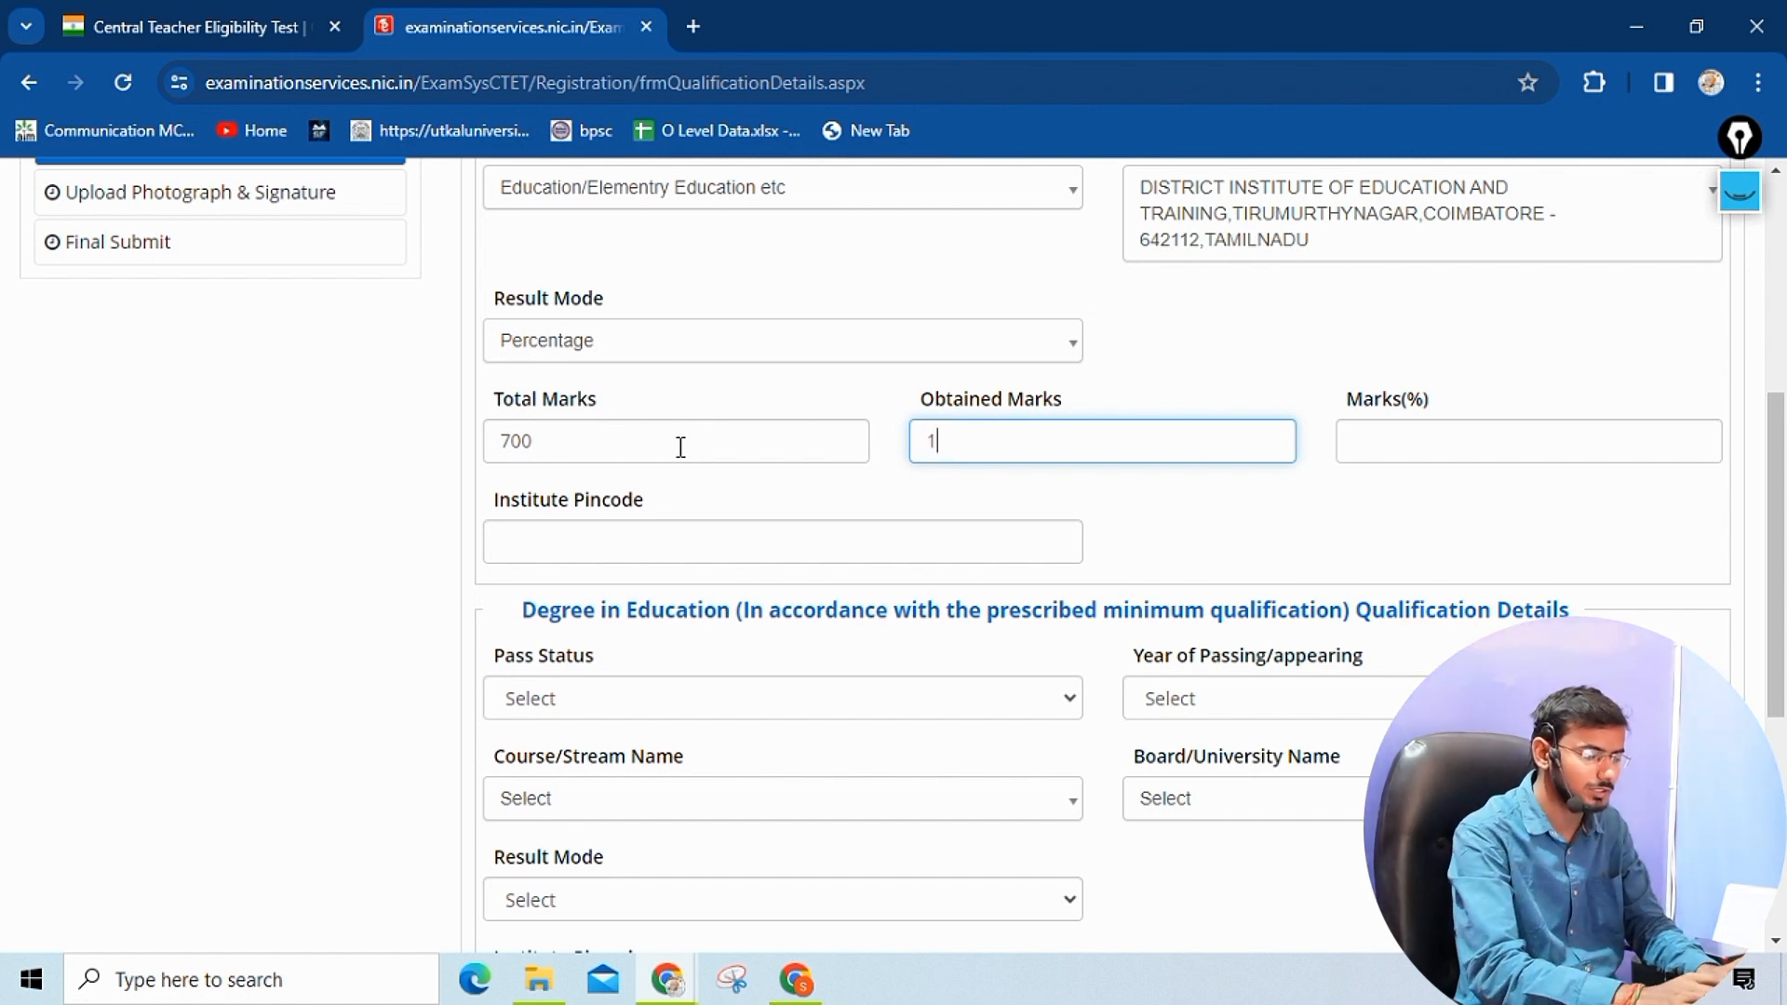
click(1457, 447)
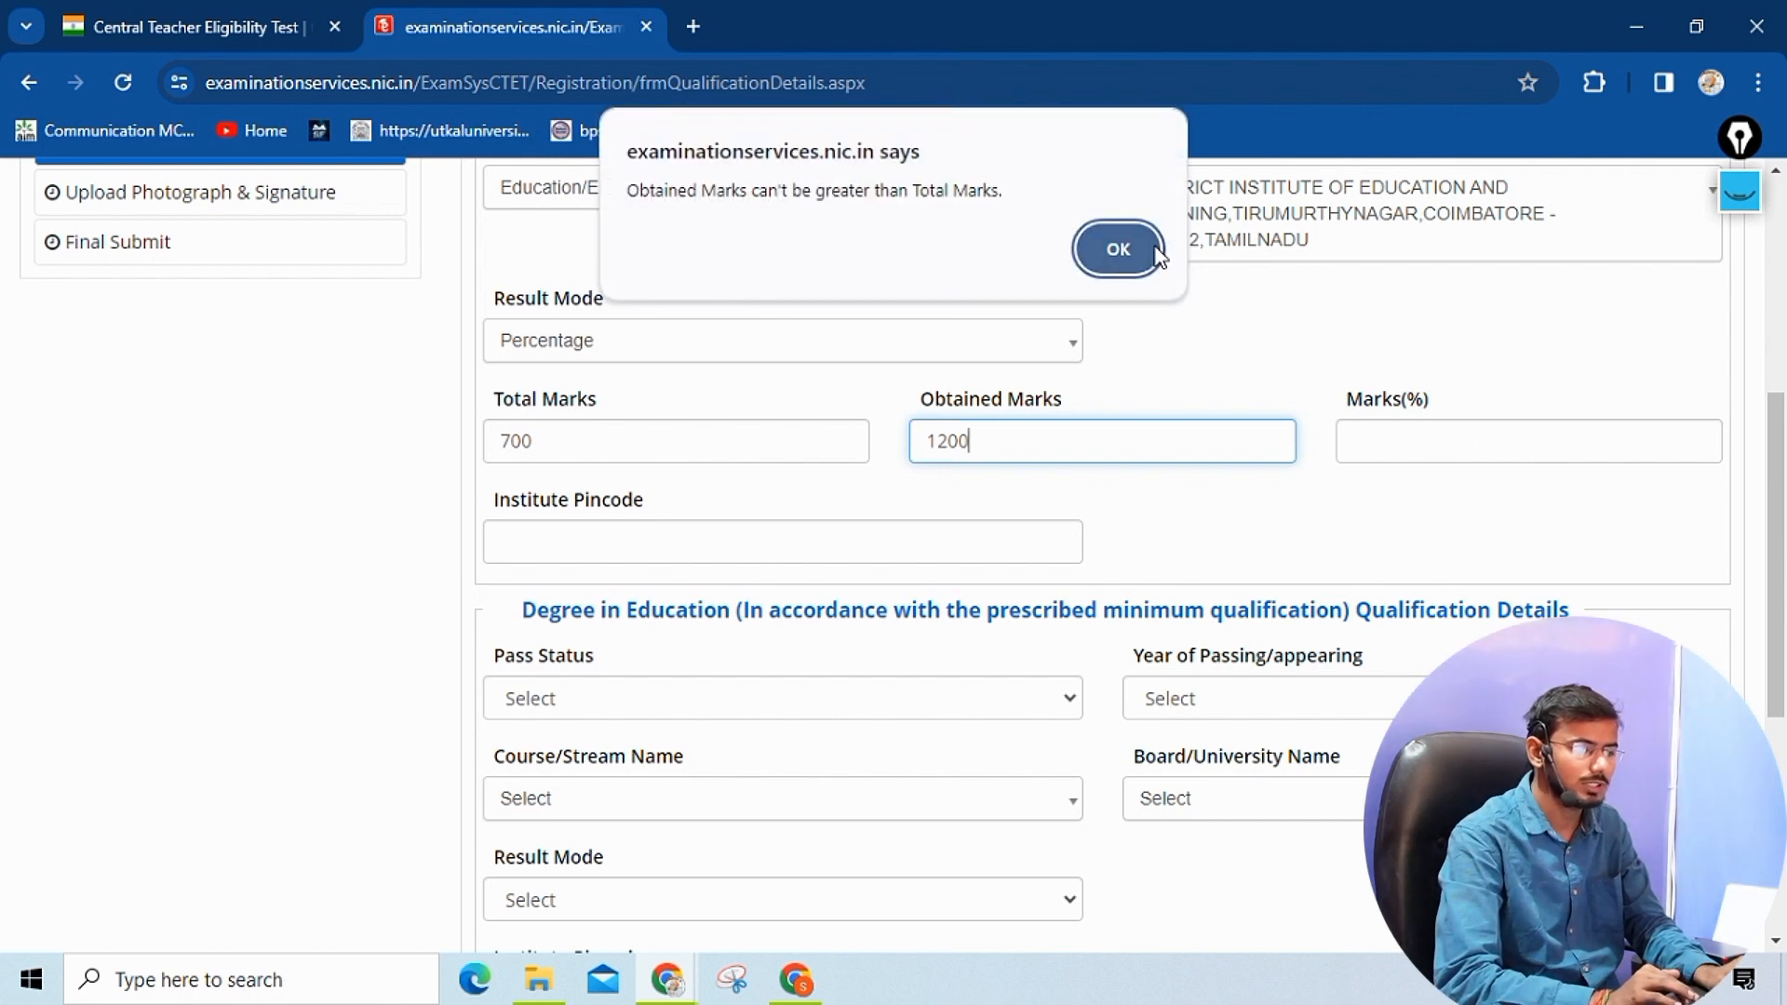
click(1120, 250)
- Enter 1200 total and 700 obtained marks (58.33%) and institute pincode 228001
click(627, 445)
text(12)
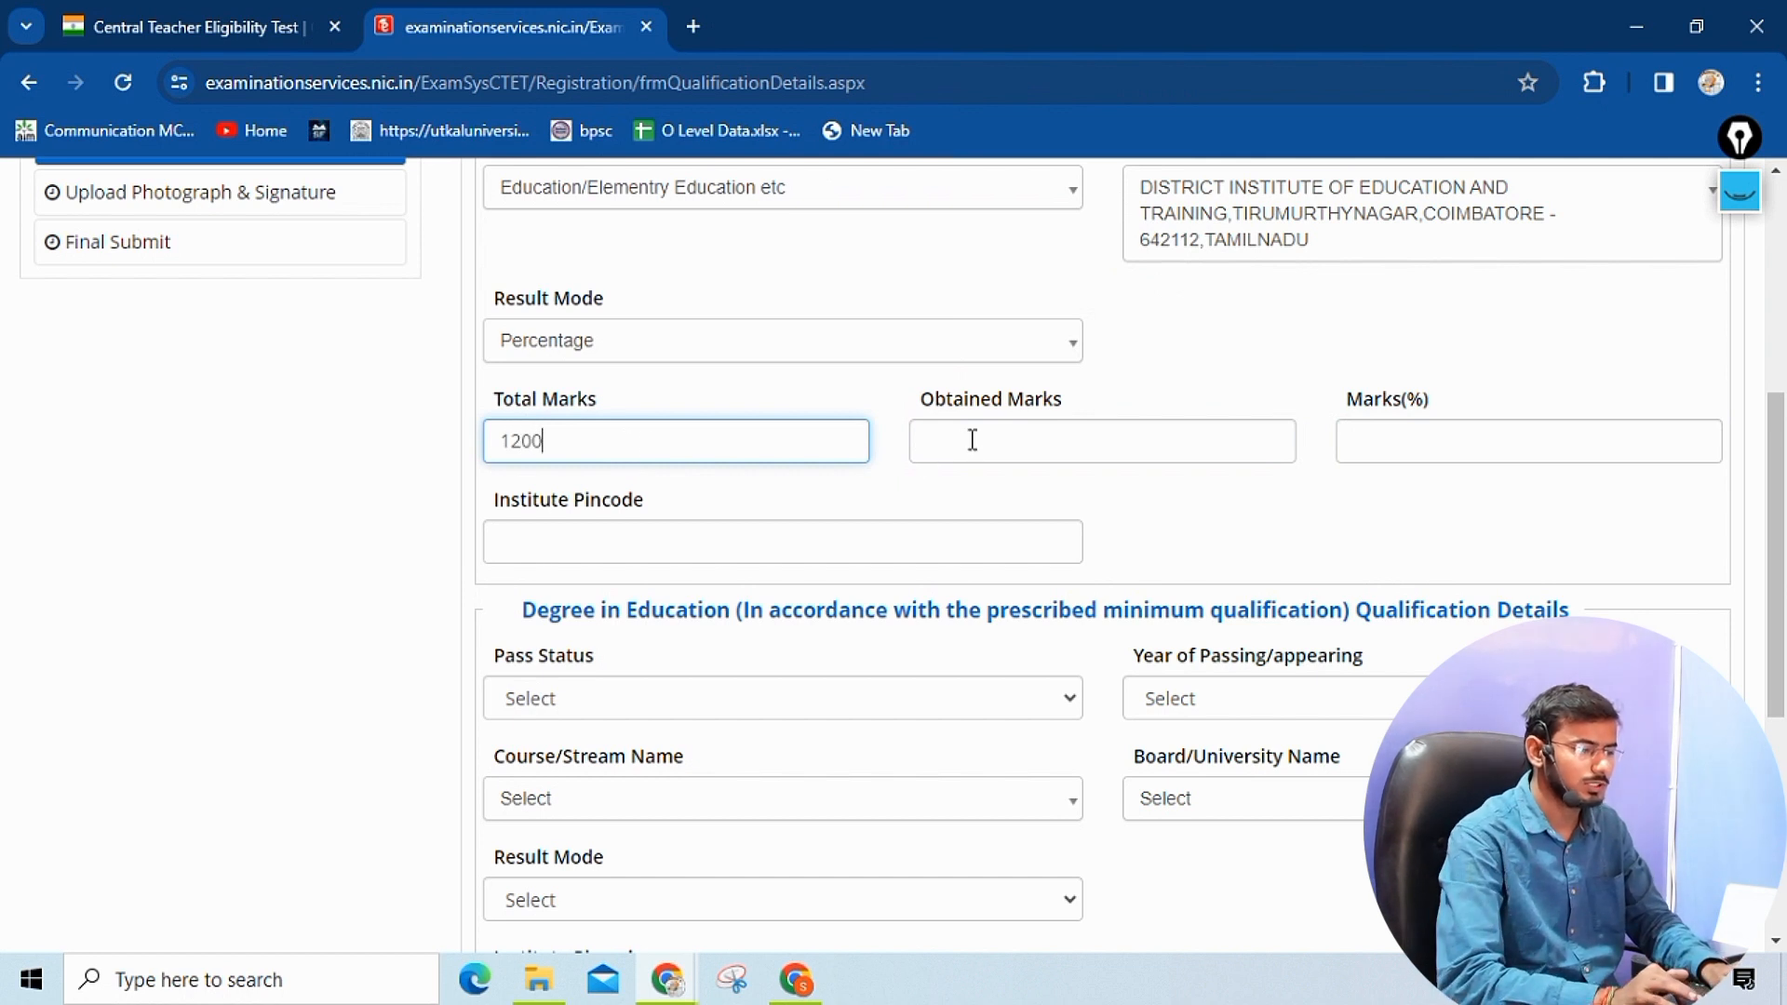
click(972, 440)
text(700)
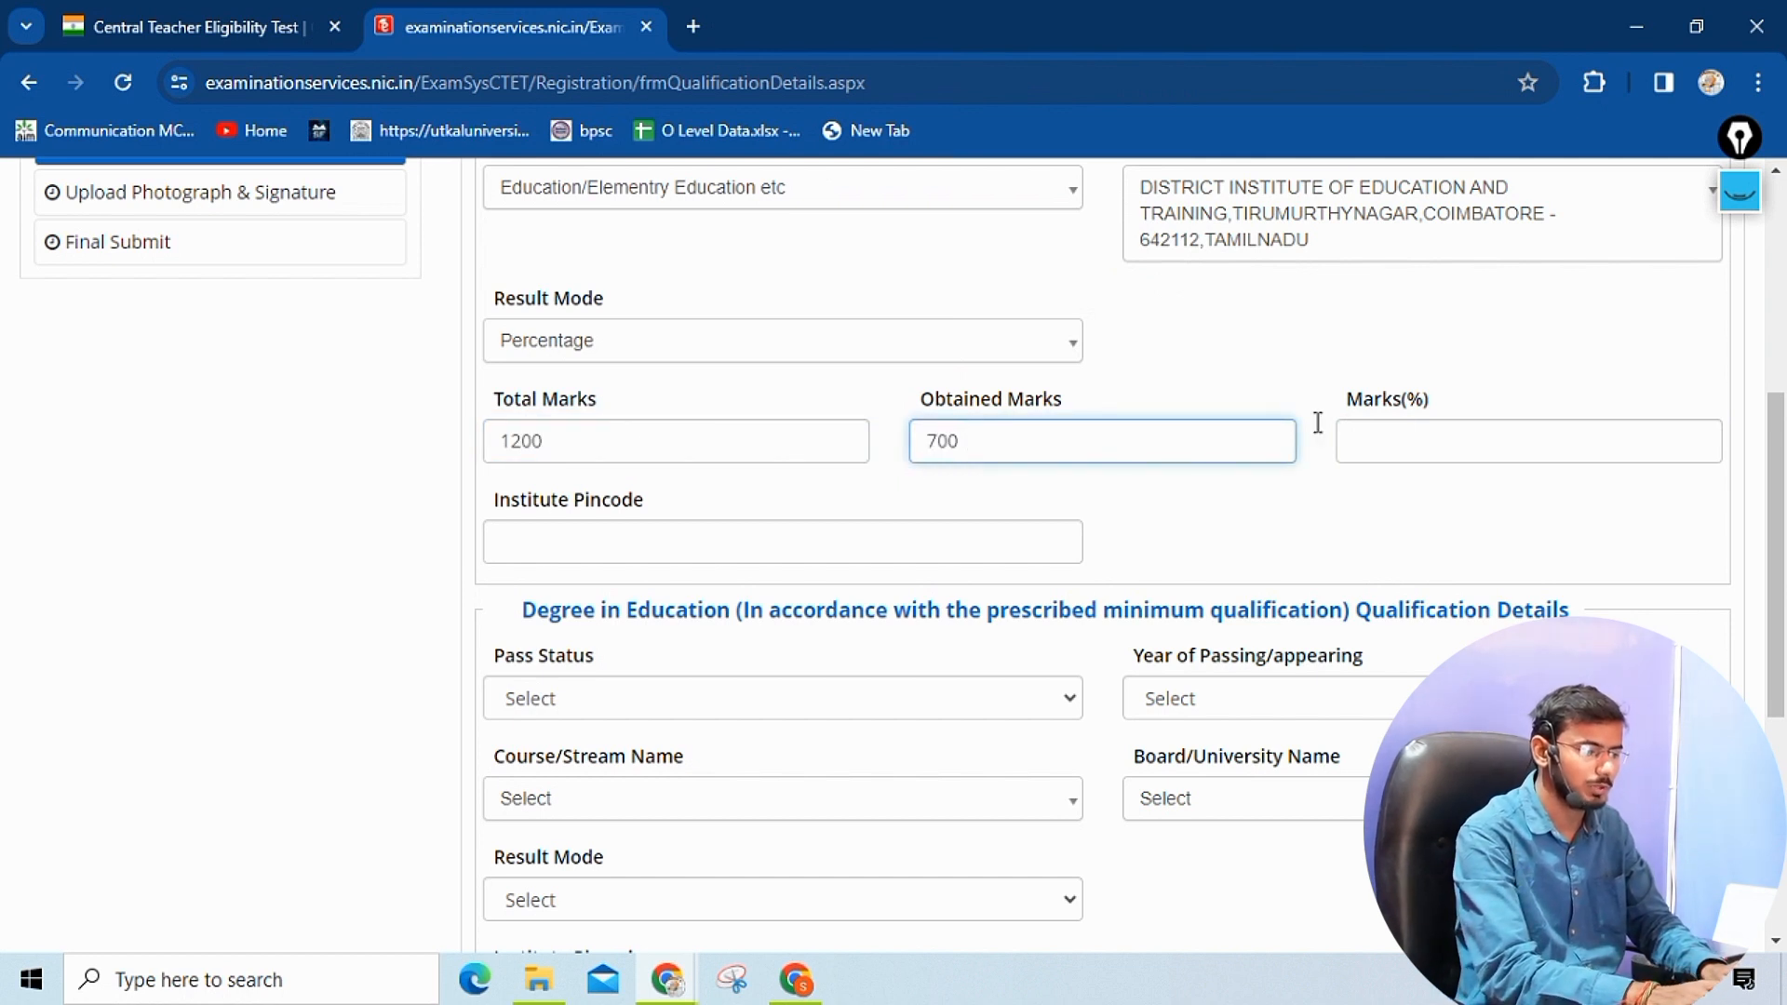
click(1470, 432)
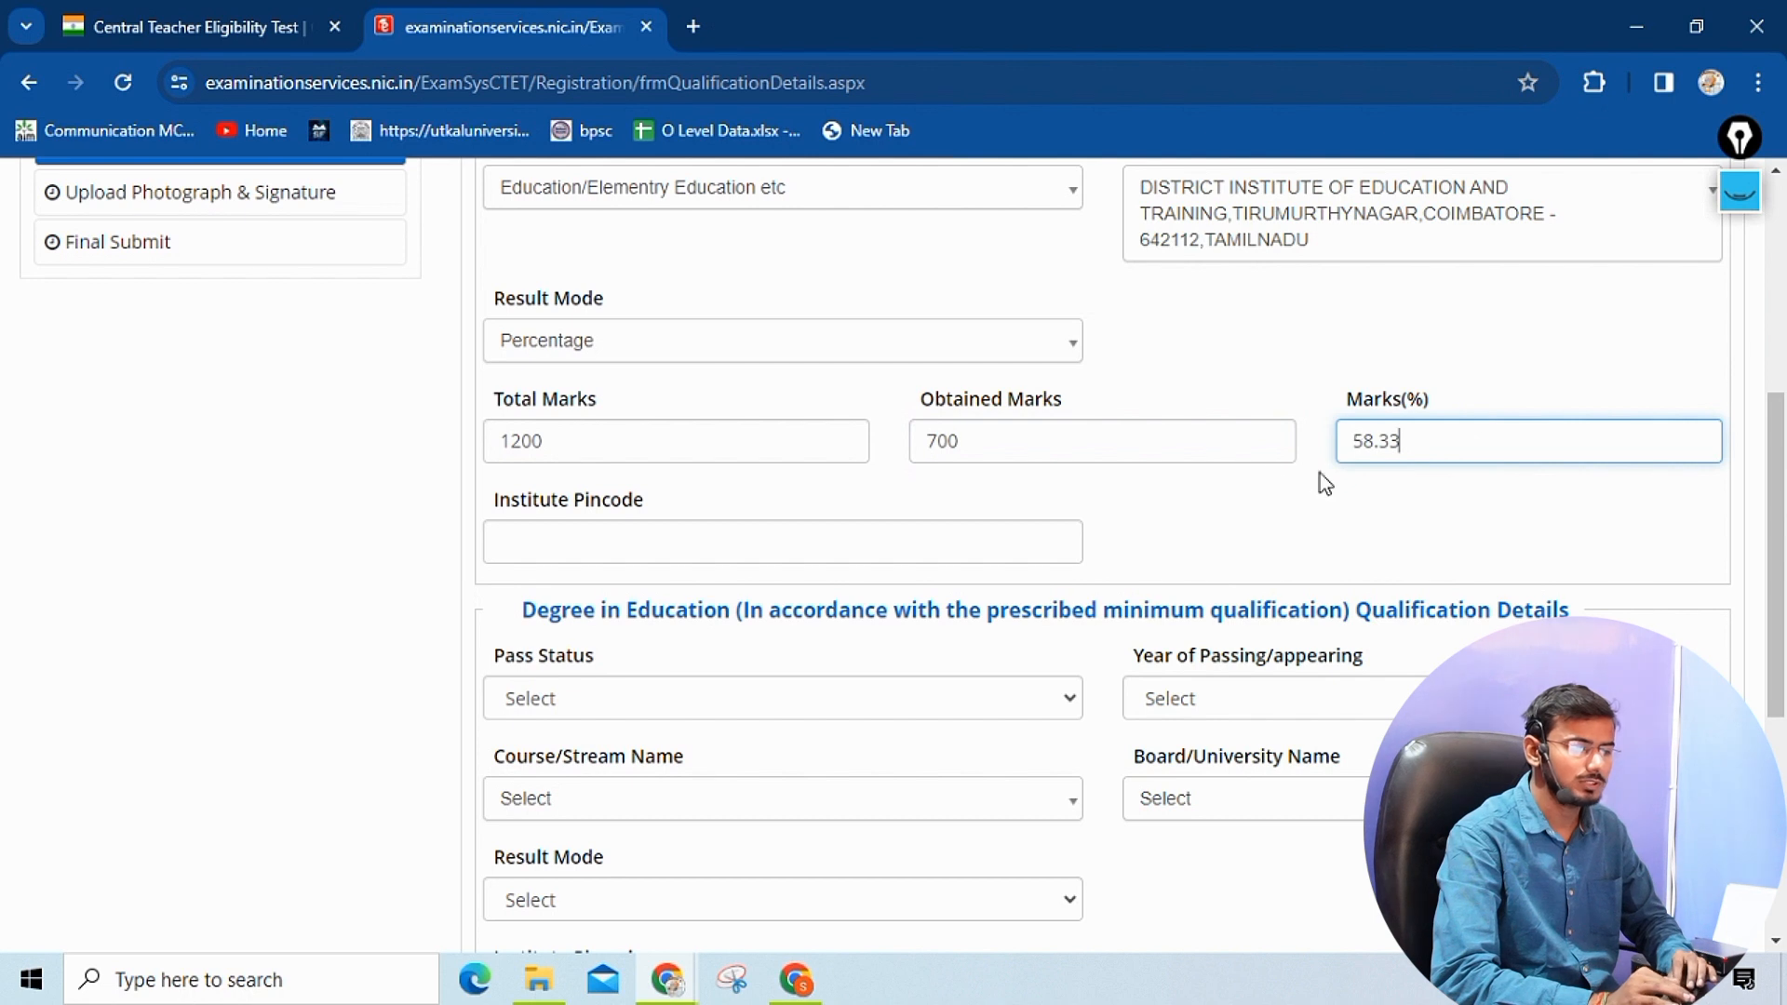
click(751, 549)
text(2)
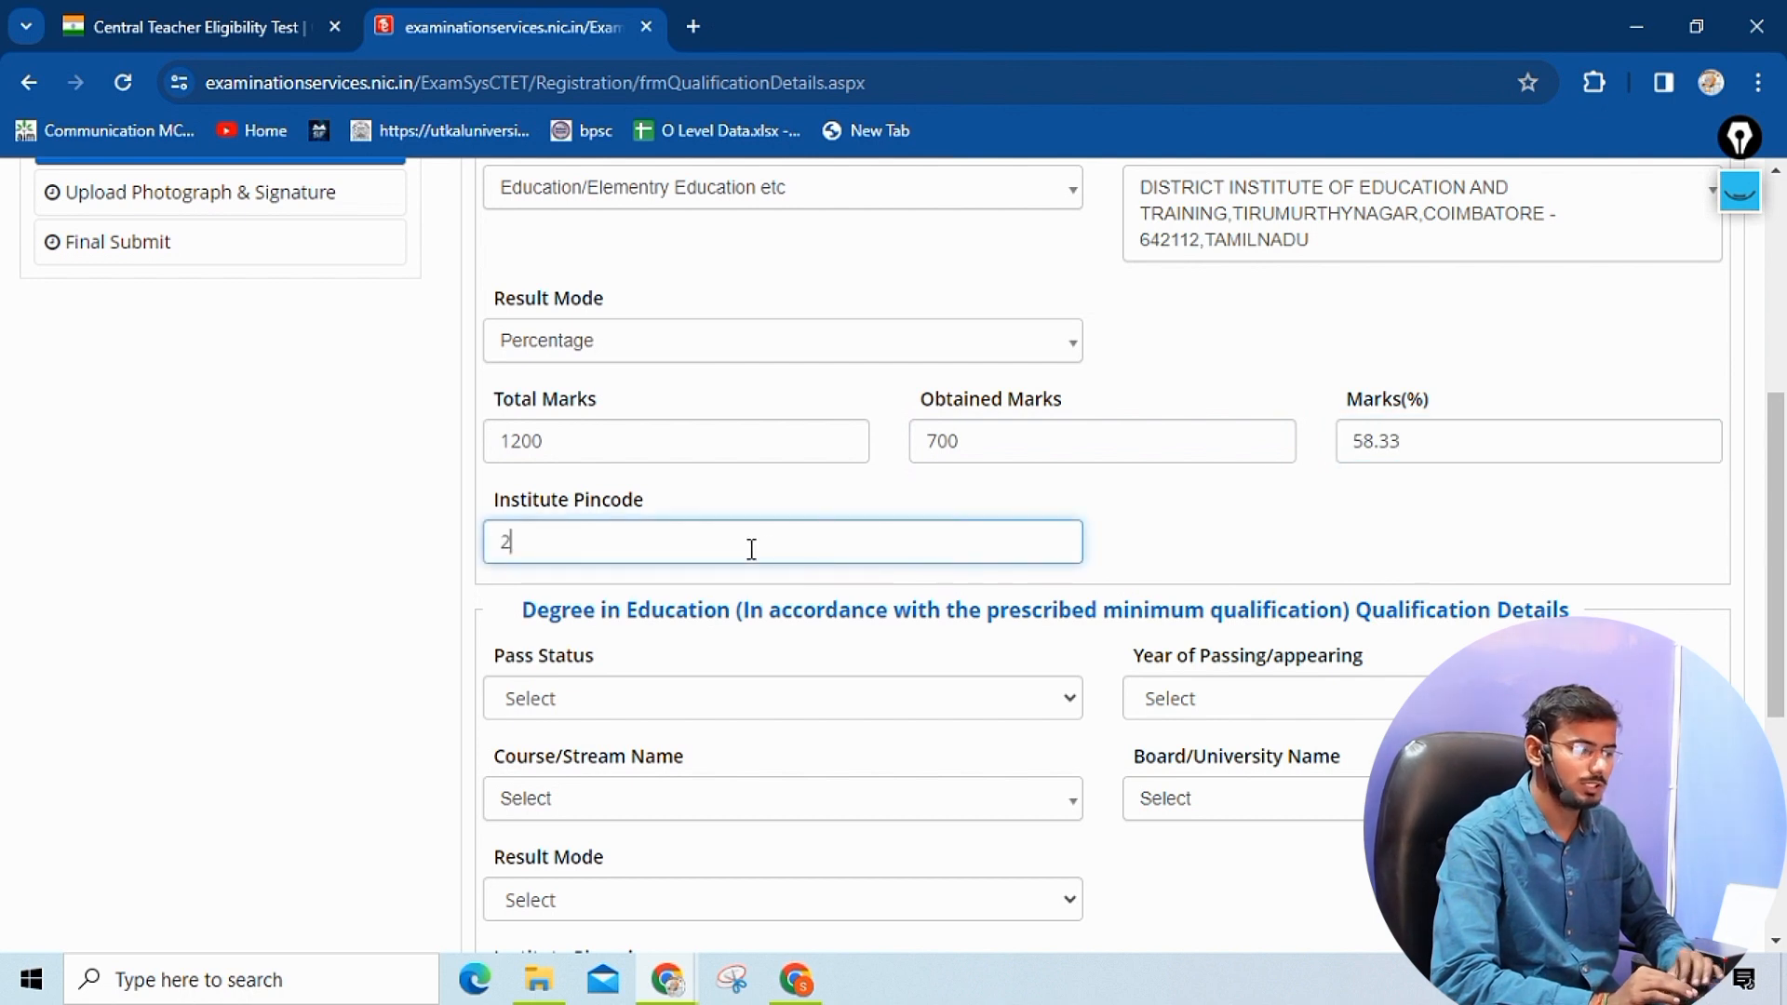
text(28001)
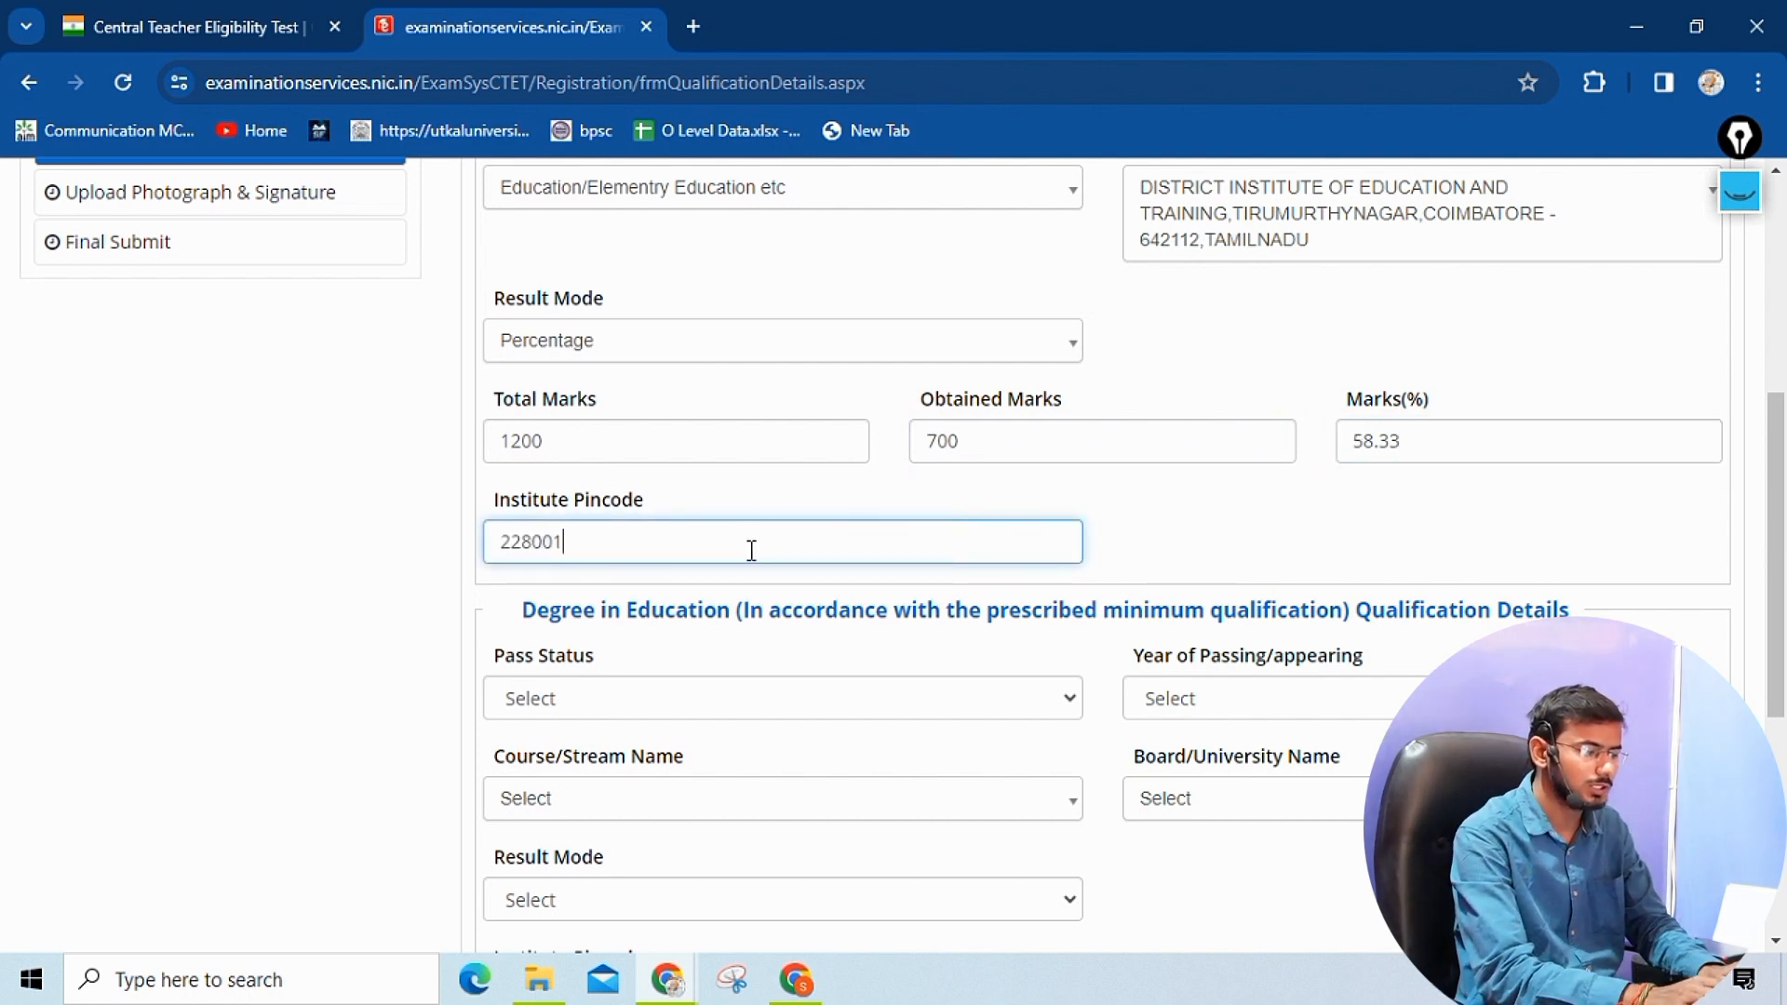
scroll(918, 248, down, 5)
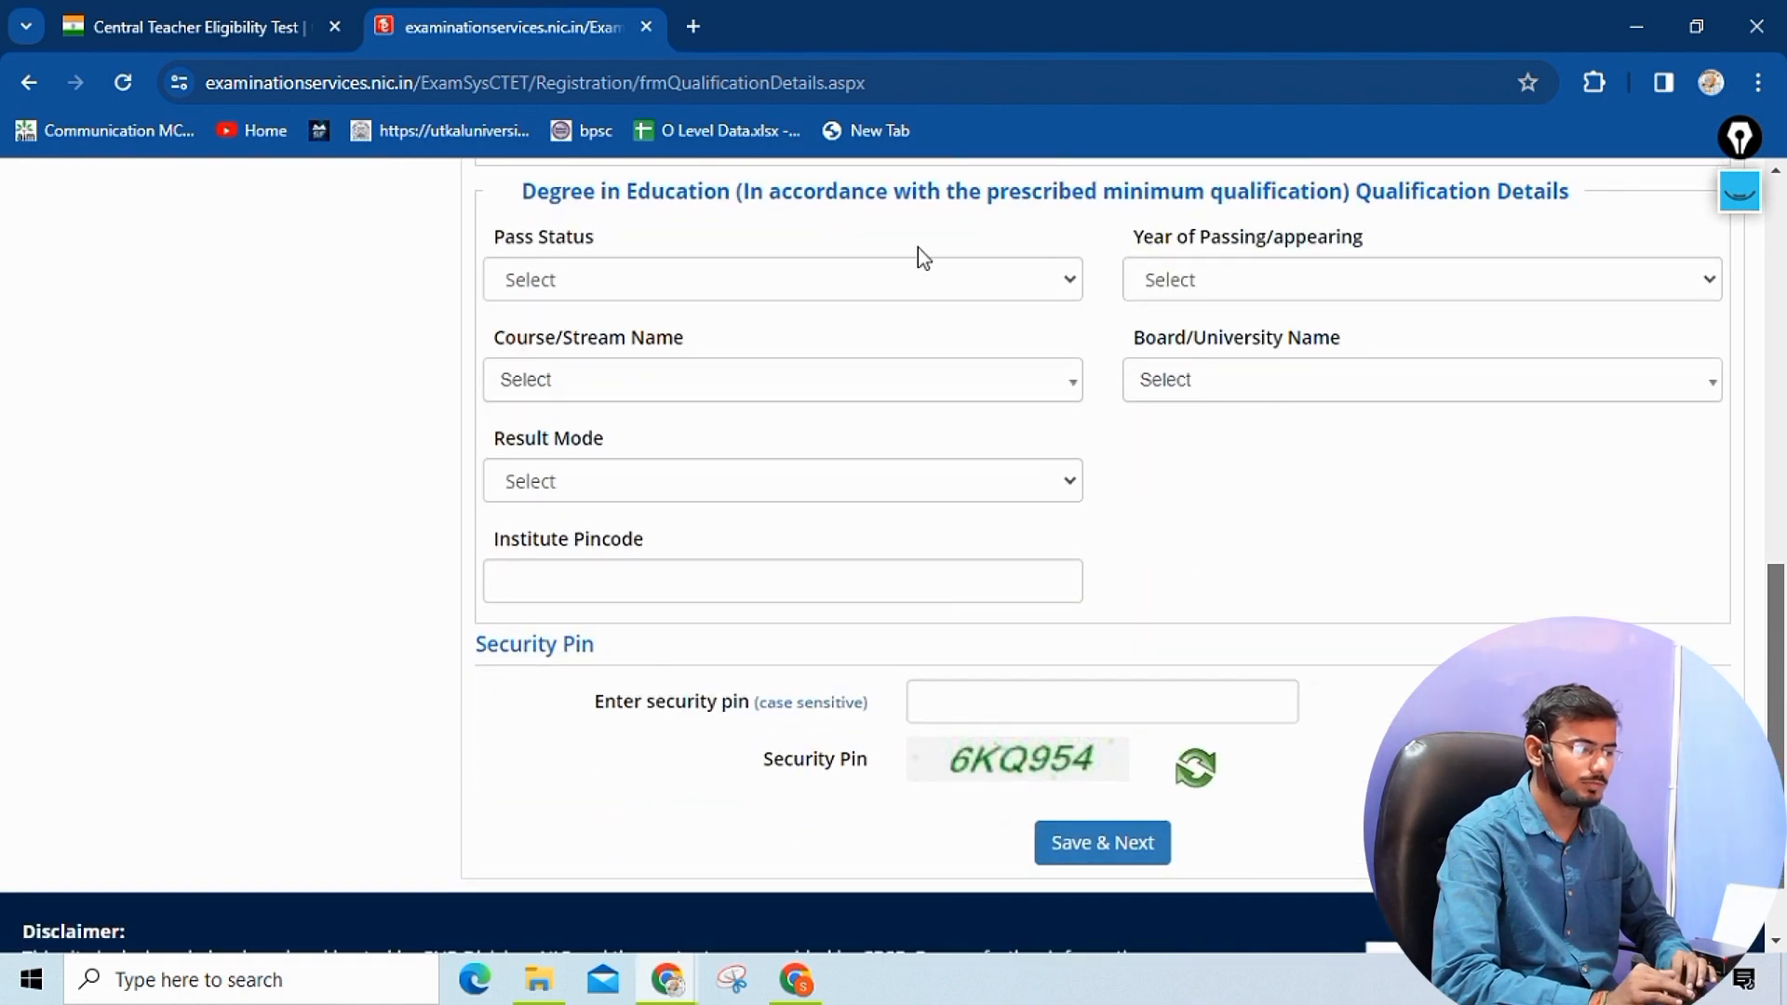
- Set the degree to Passed in 2024, Education course, first listed university, result mode Percentage
click(905, 275)
click(770, 346)
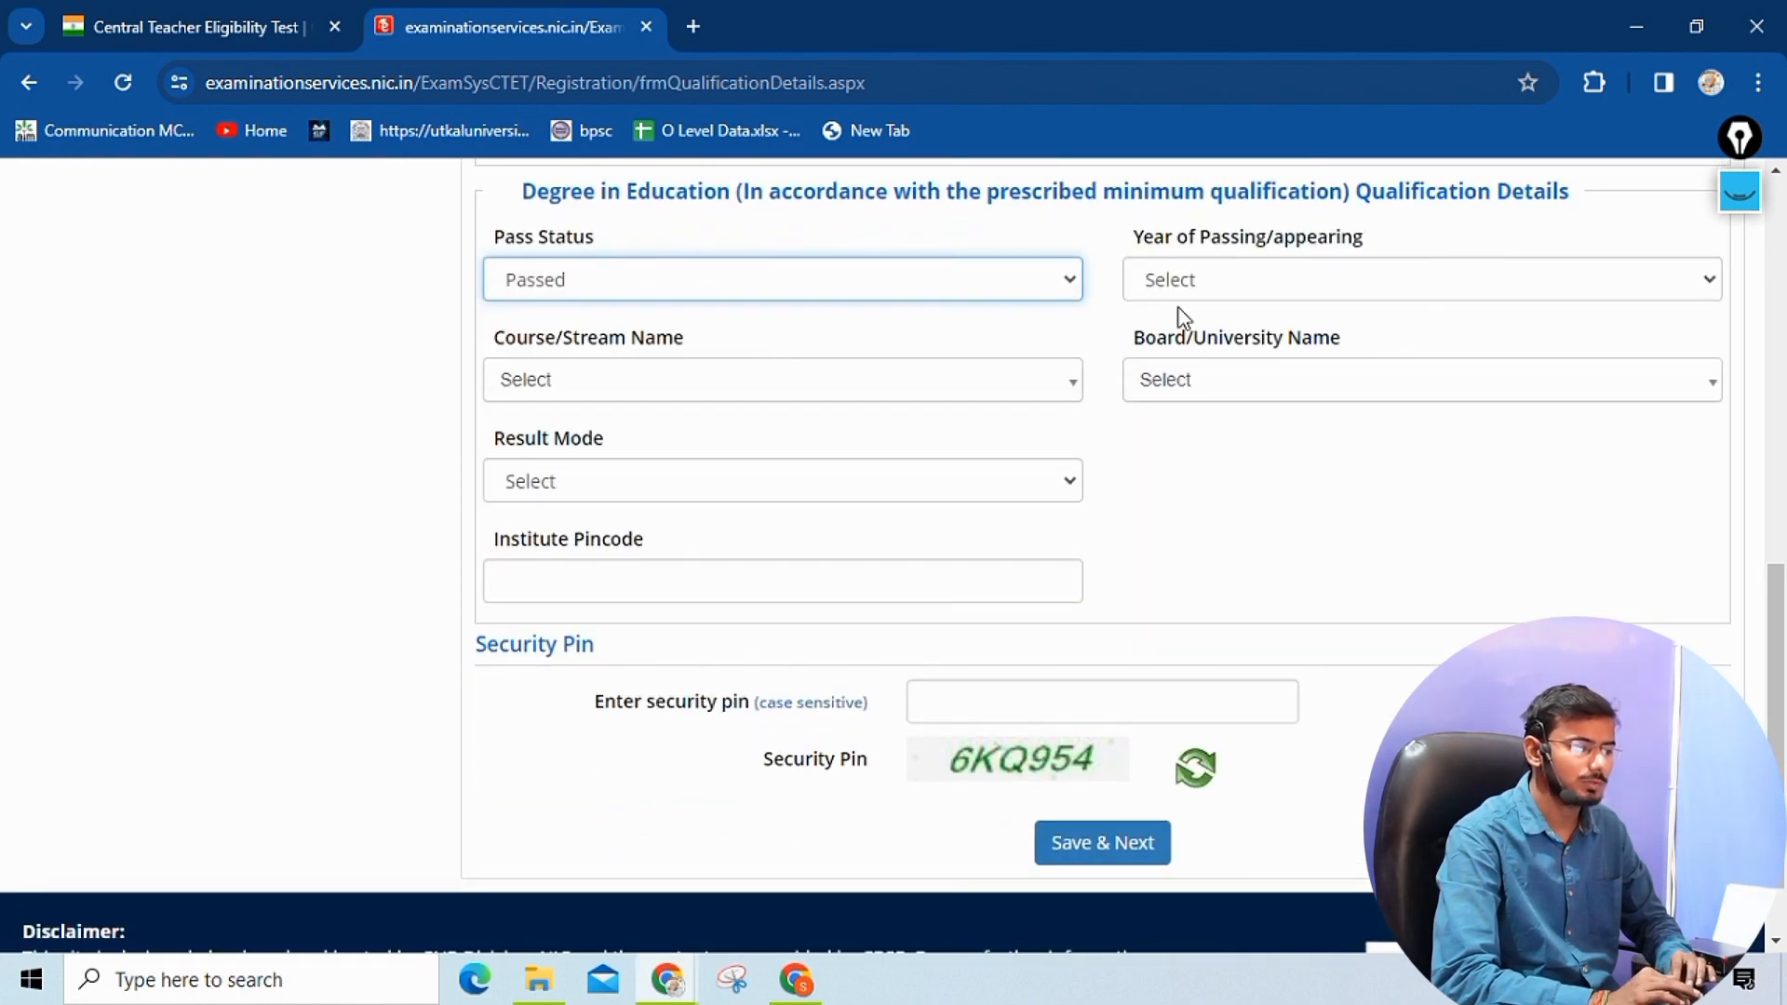
click(1244, 287)
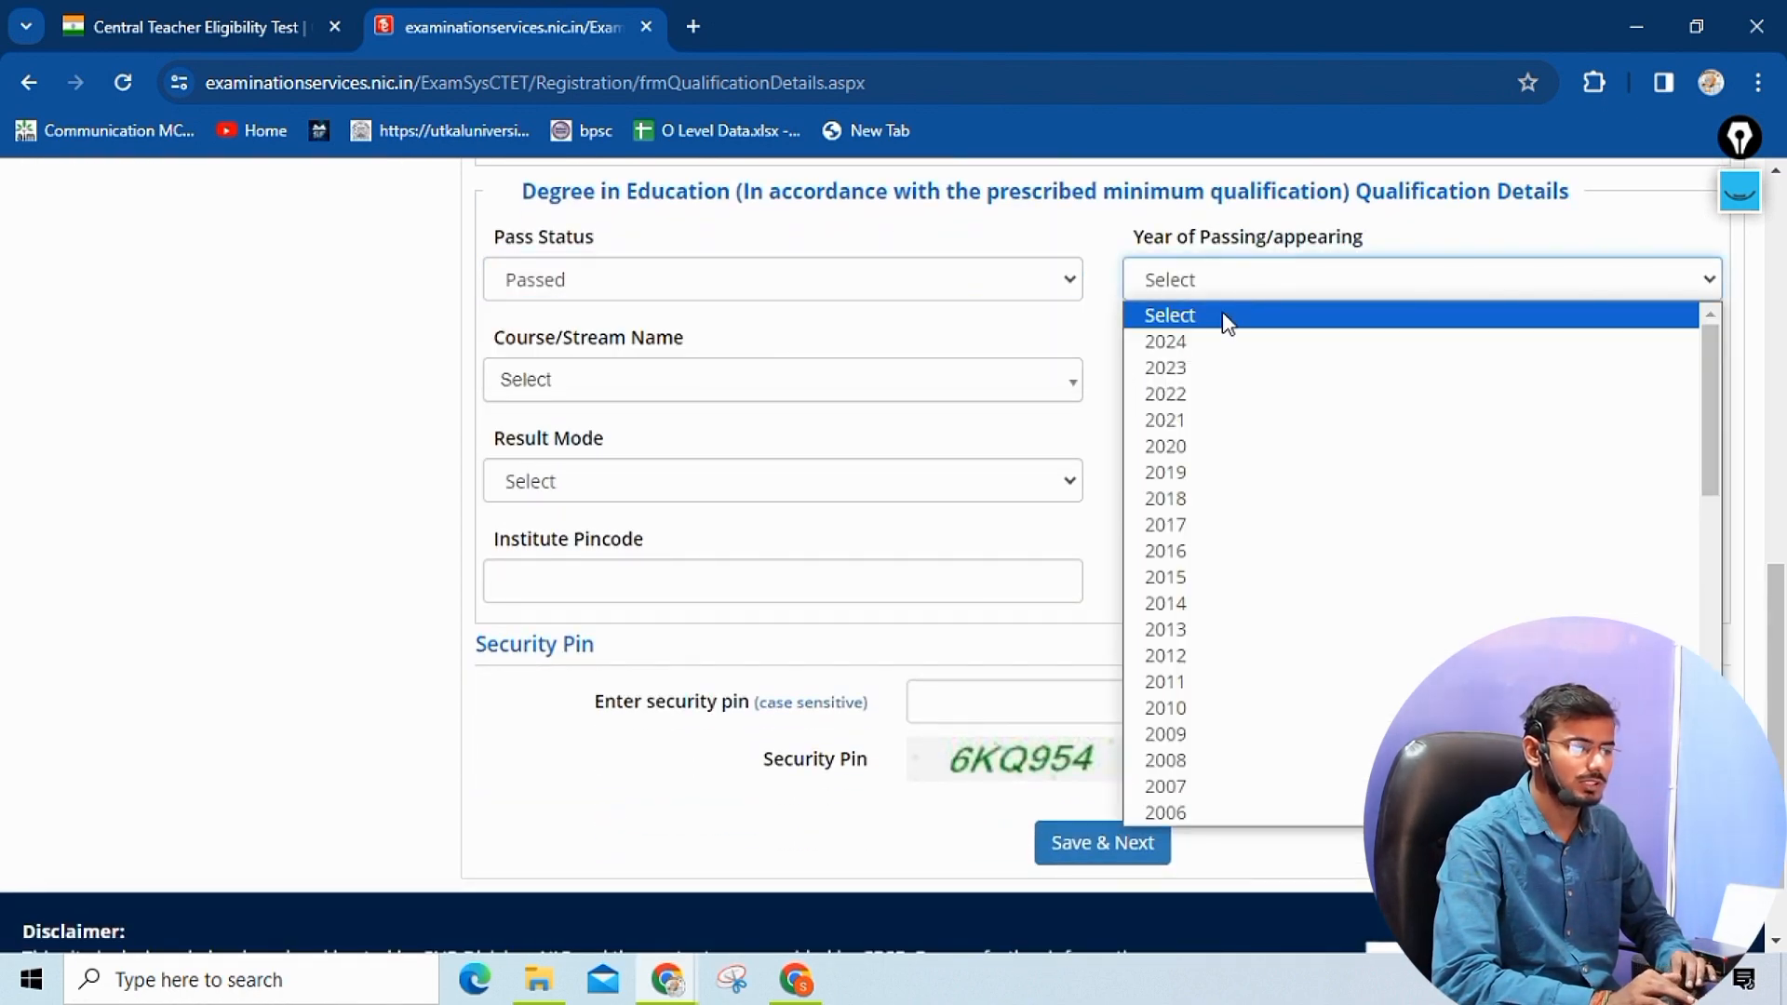
click(1197, 360)
click(875, 386)
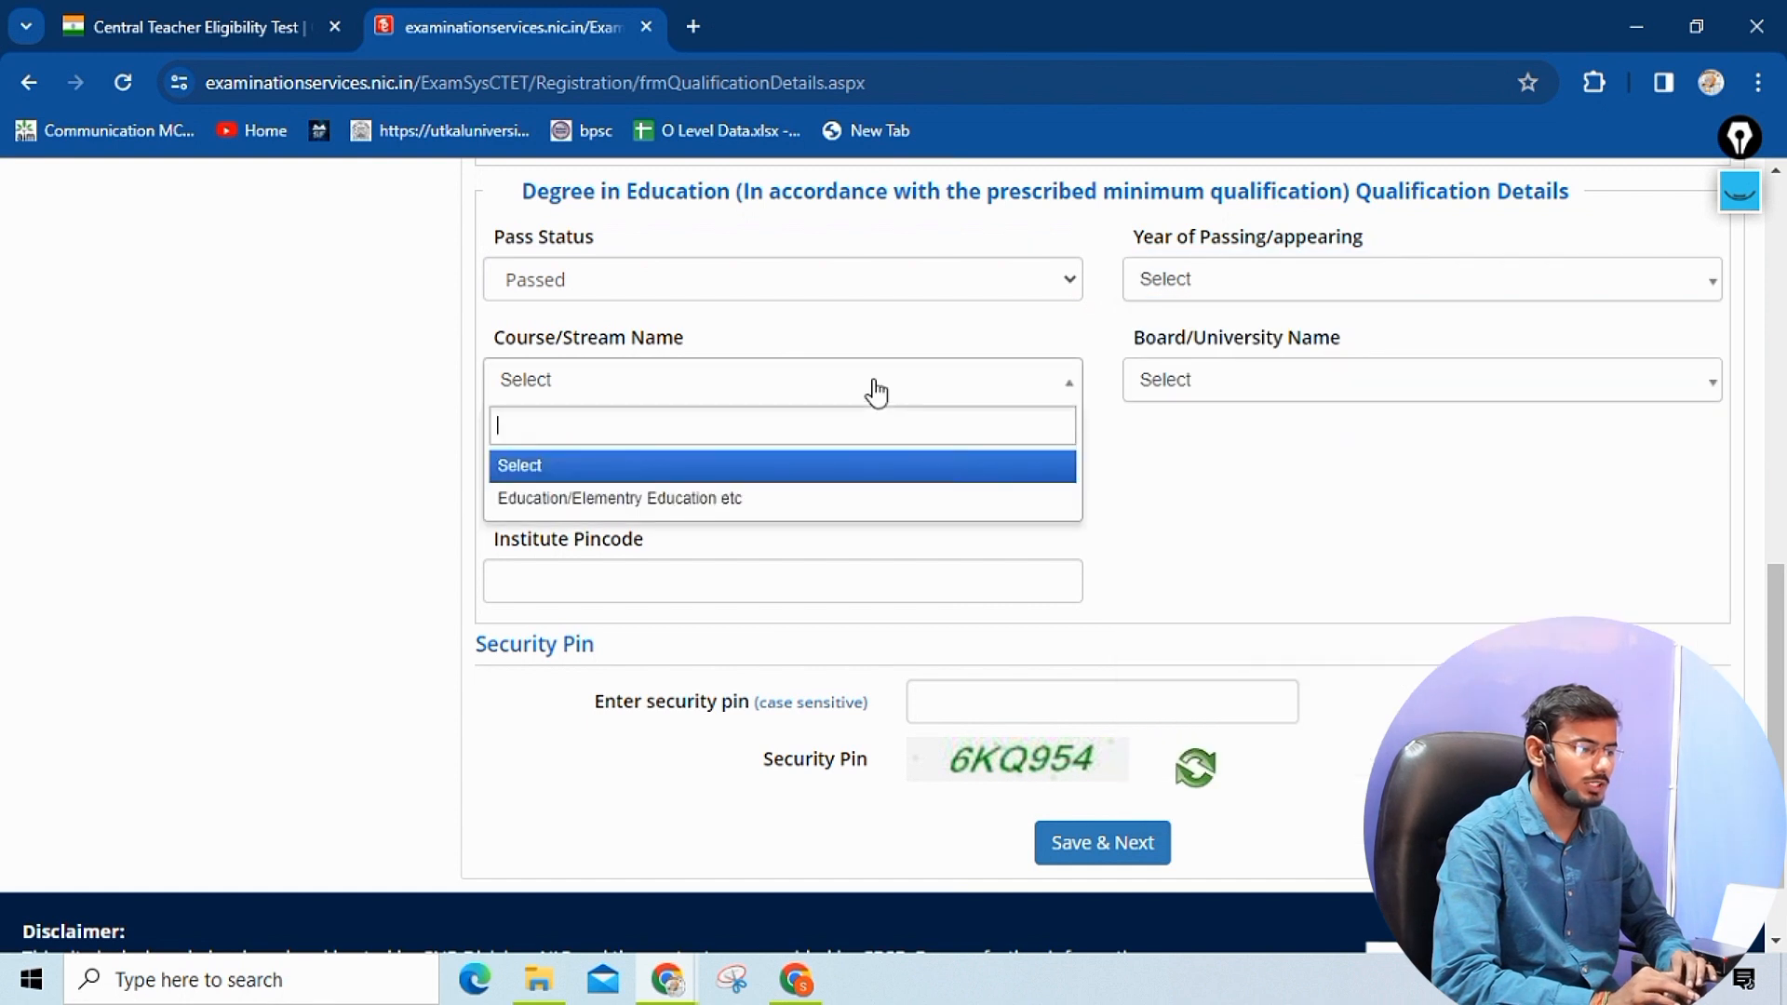
click(718, 496)
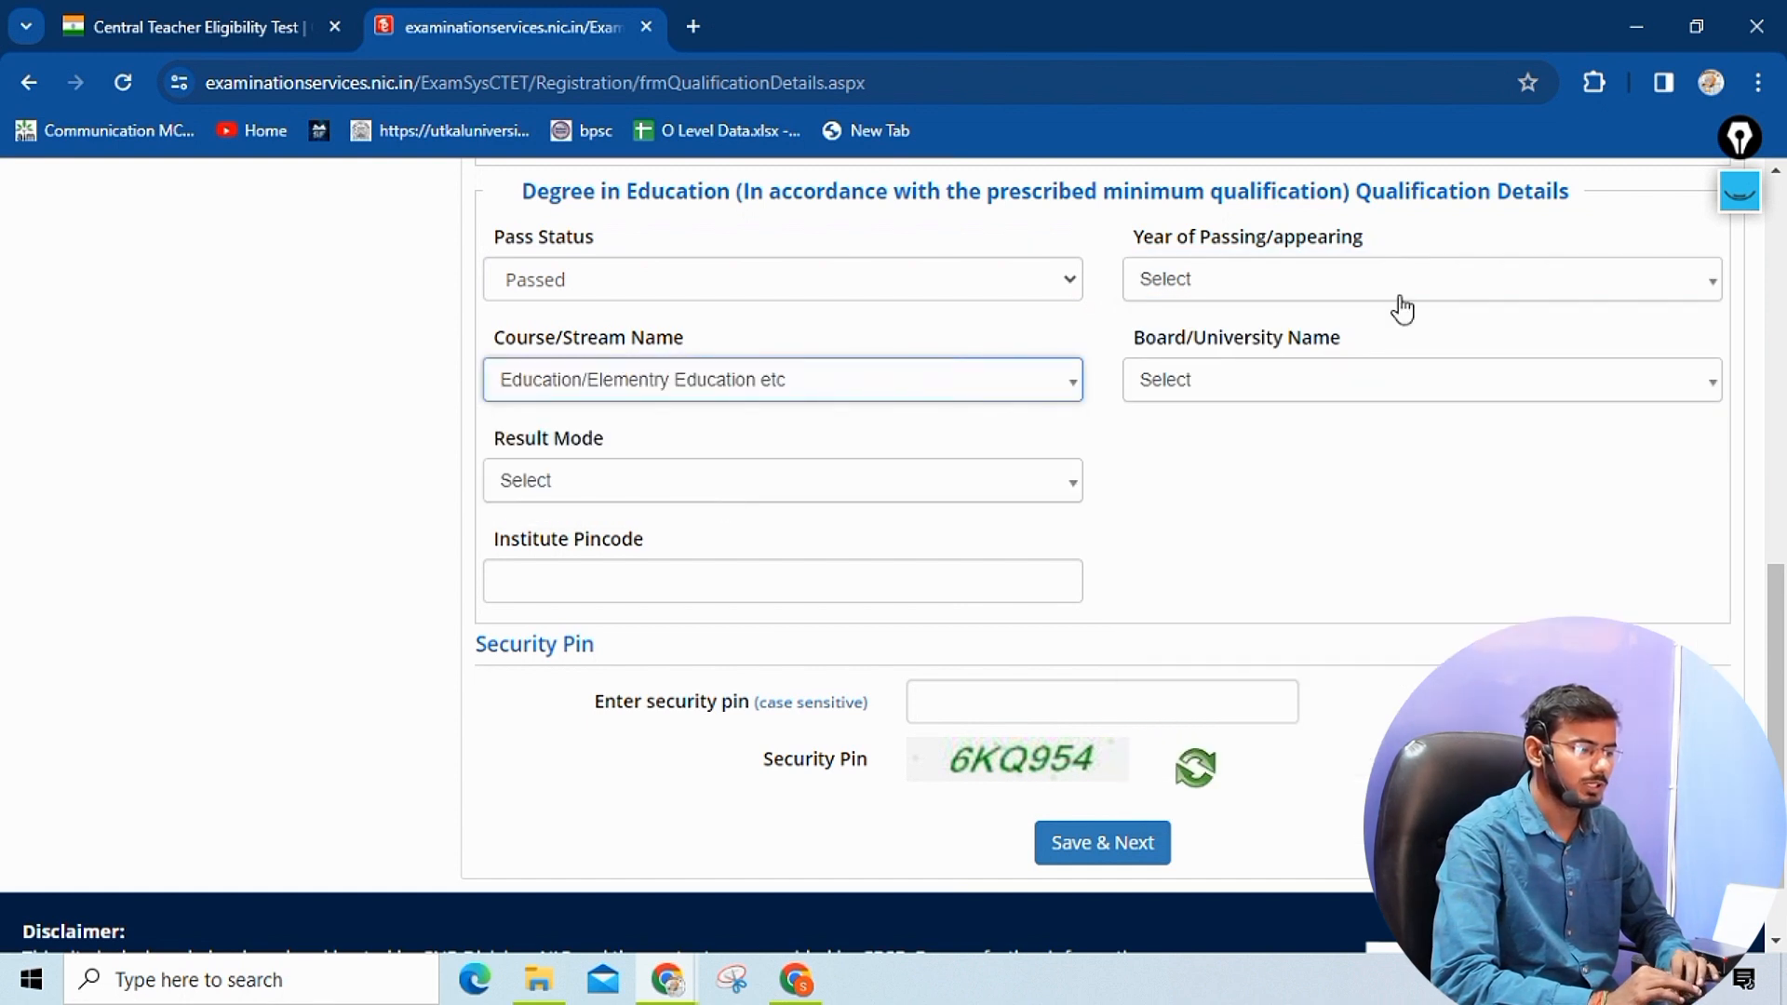
click(1342, 382)
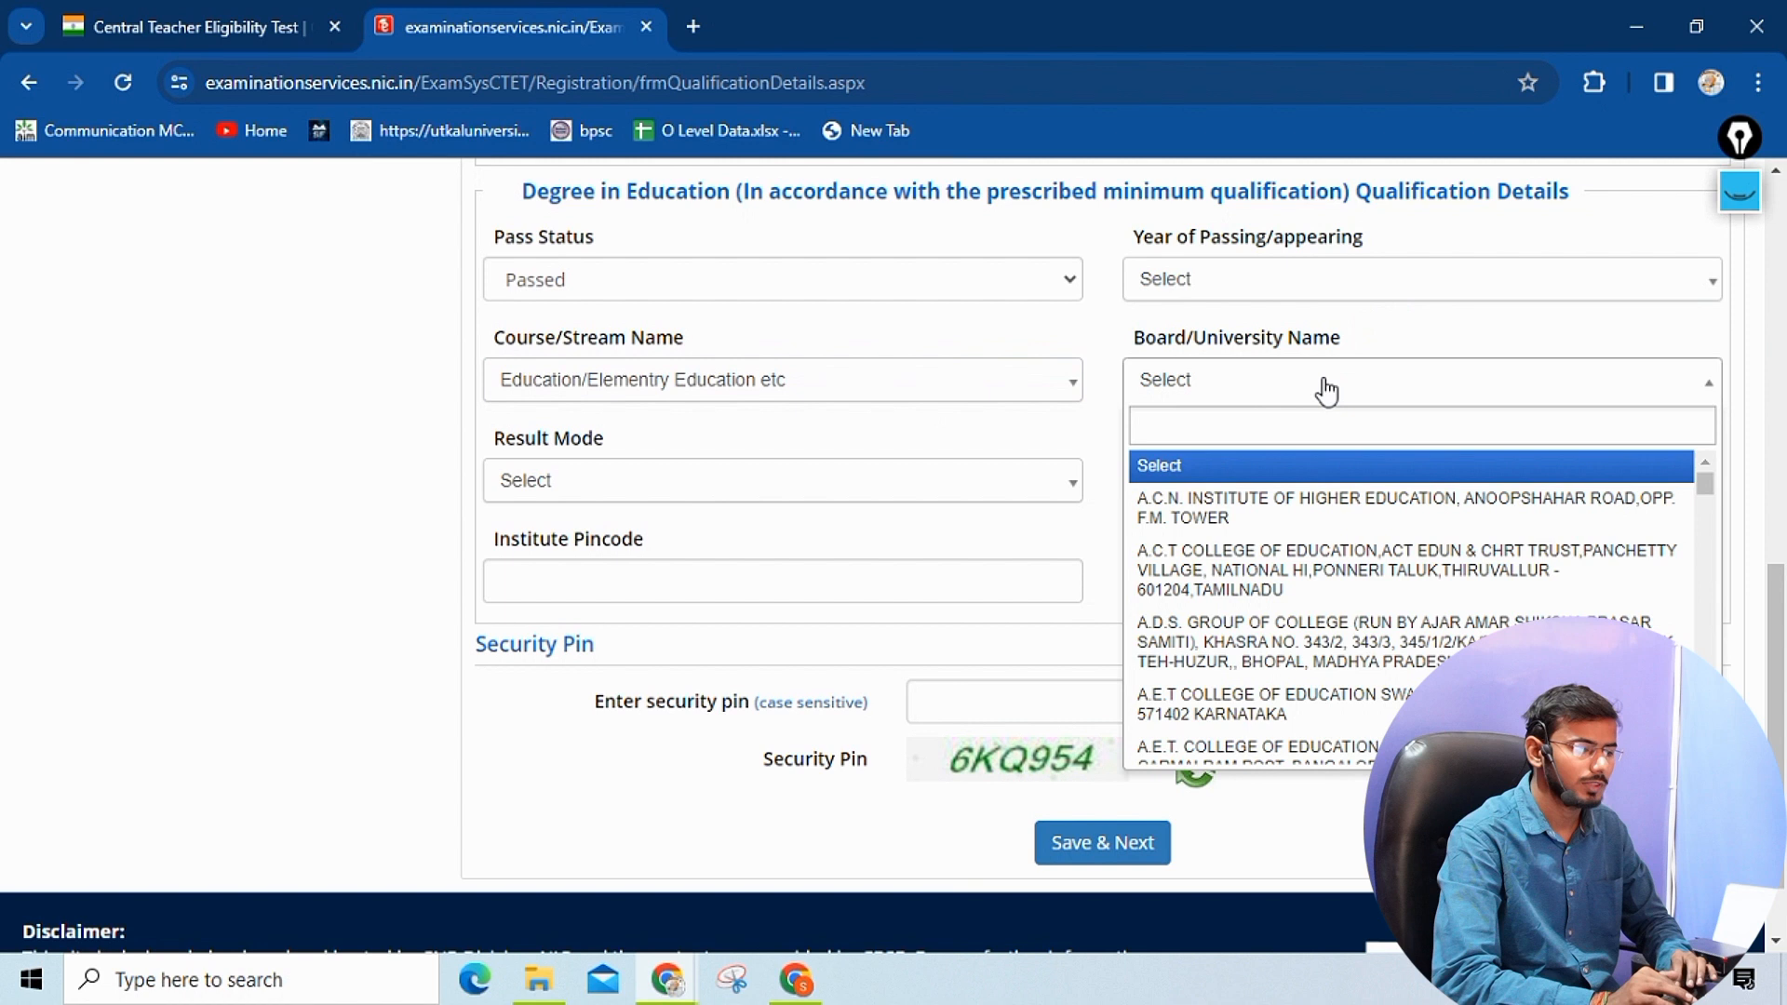
click(1236, 600)
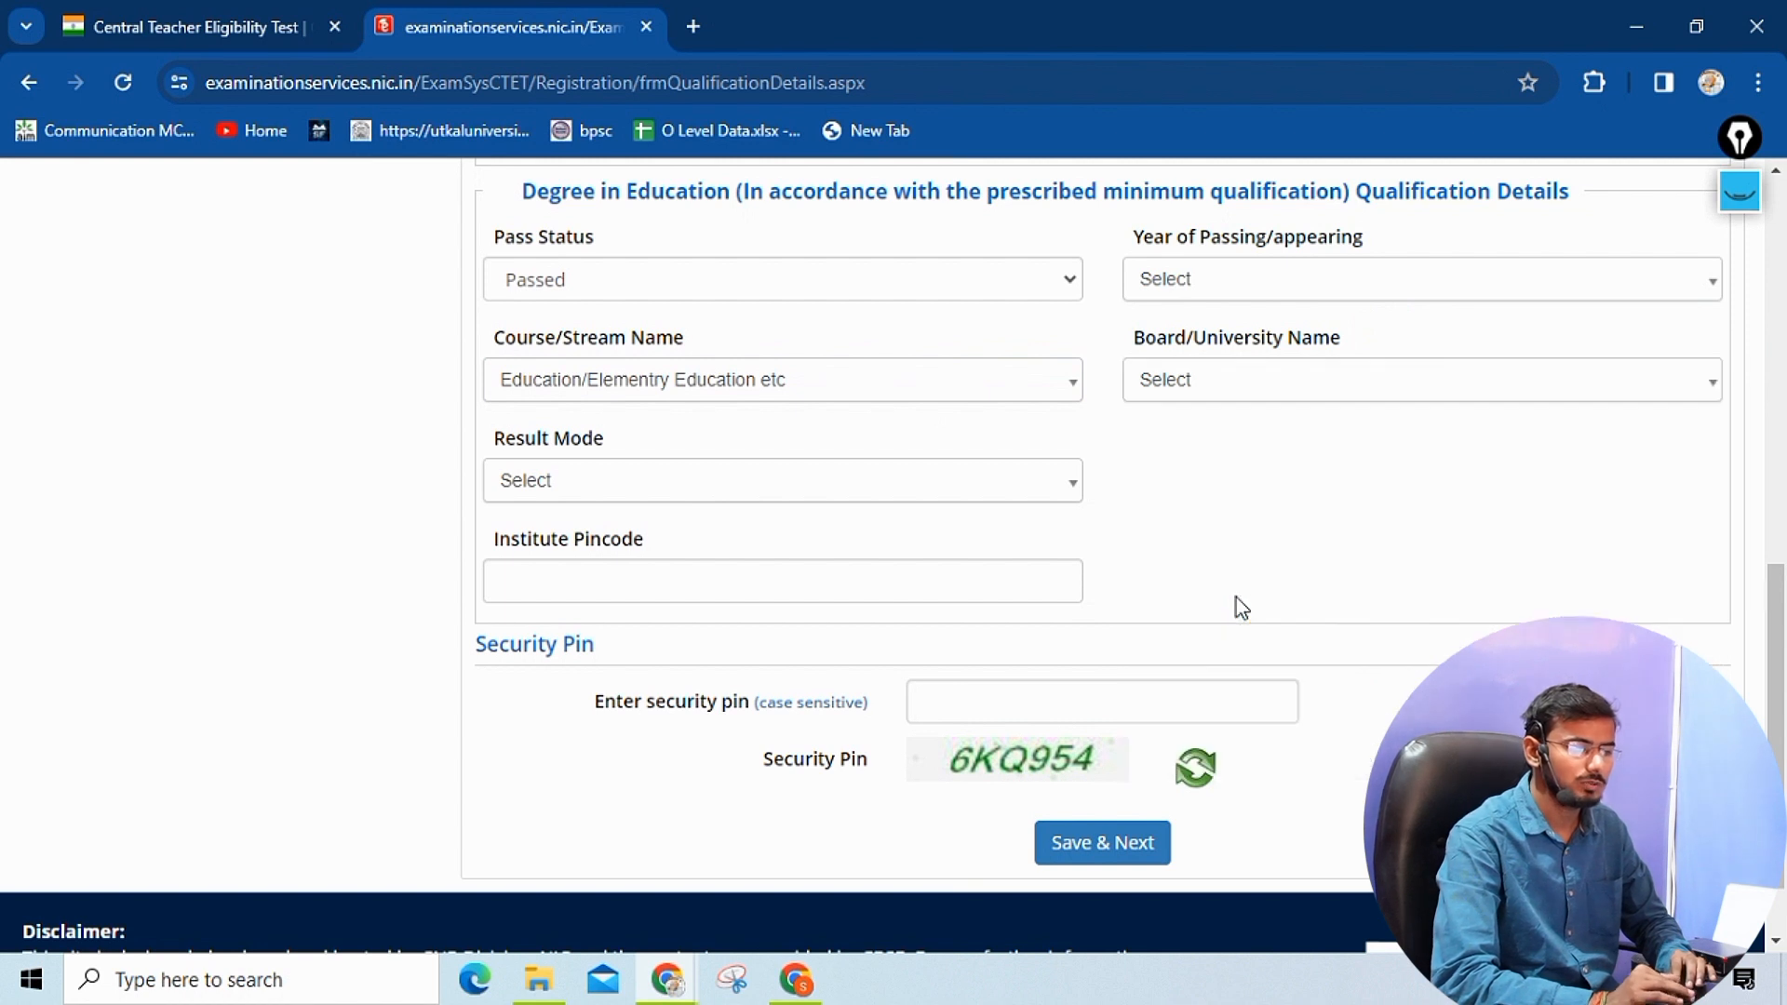
click(1407, 389)
click(1204, 514)
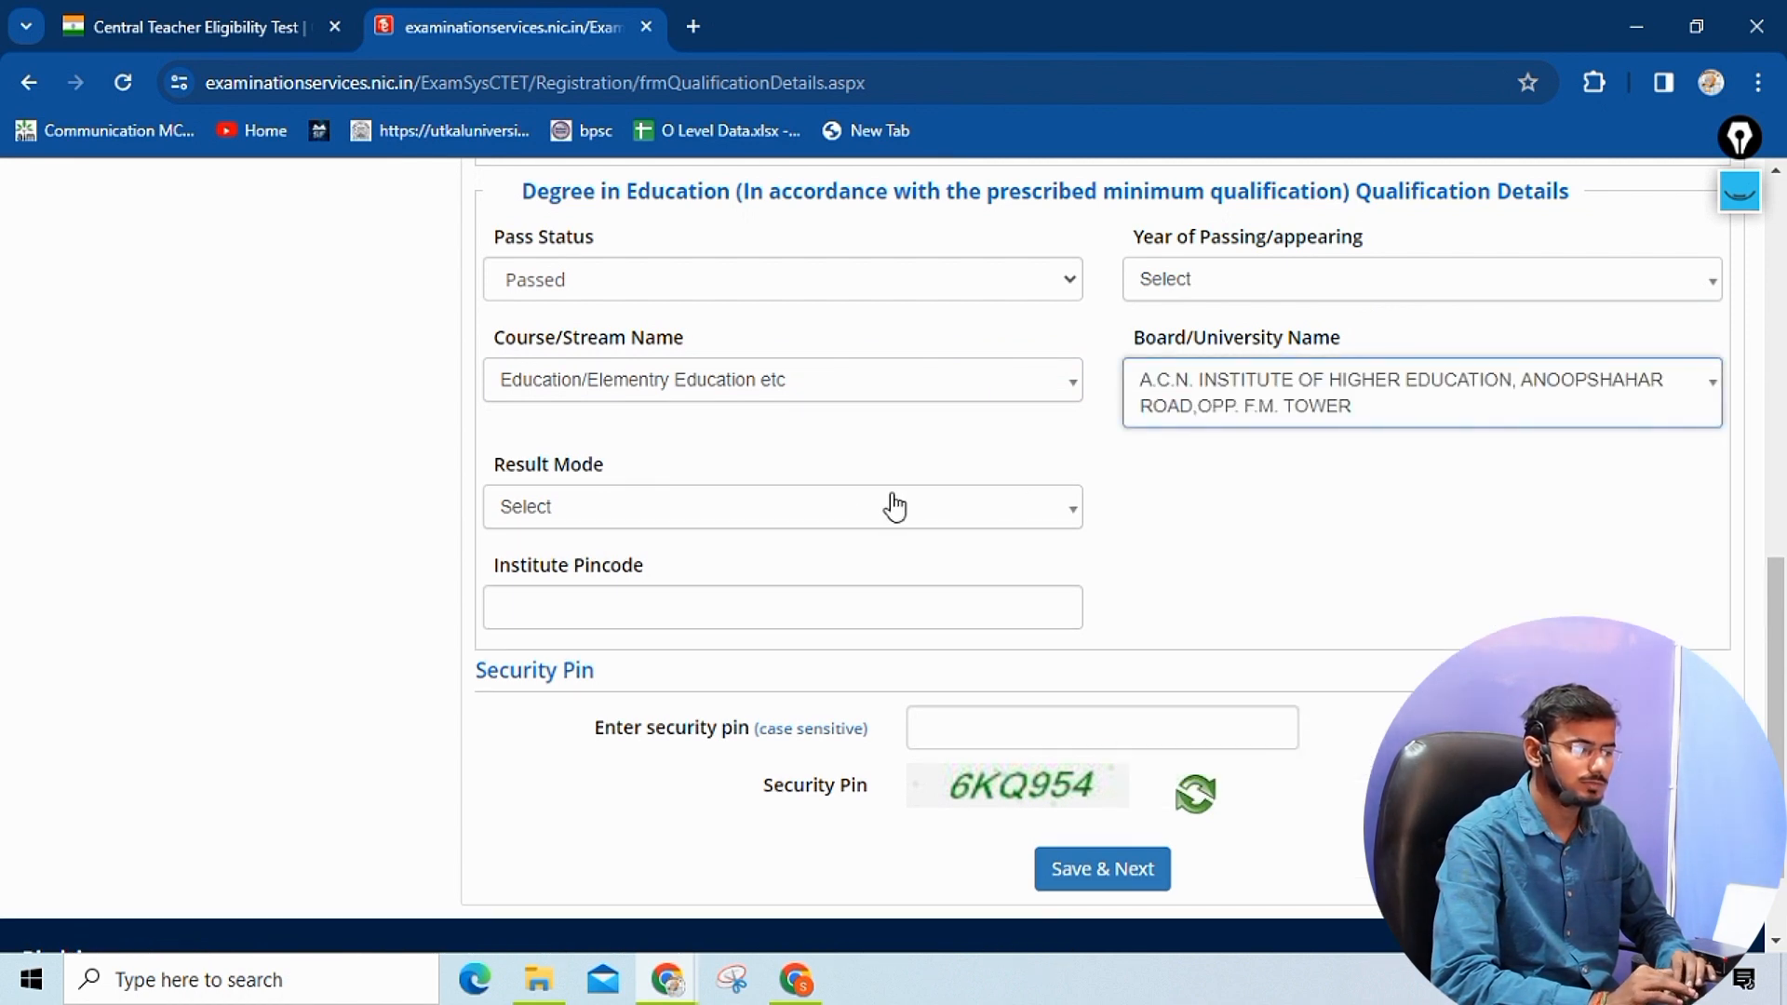
click(850, 522)
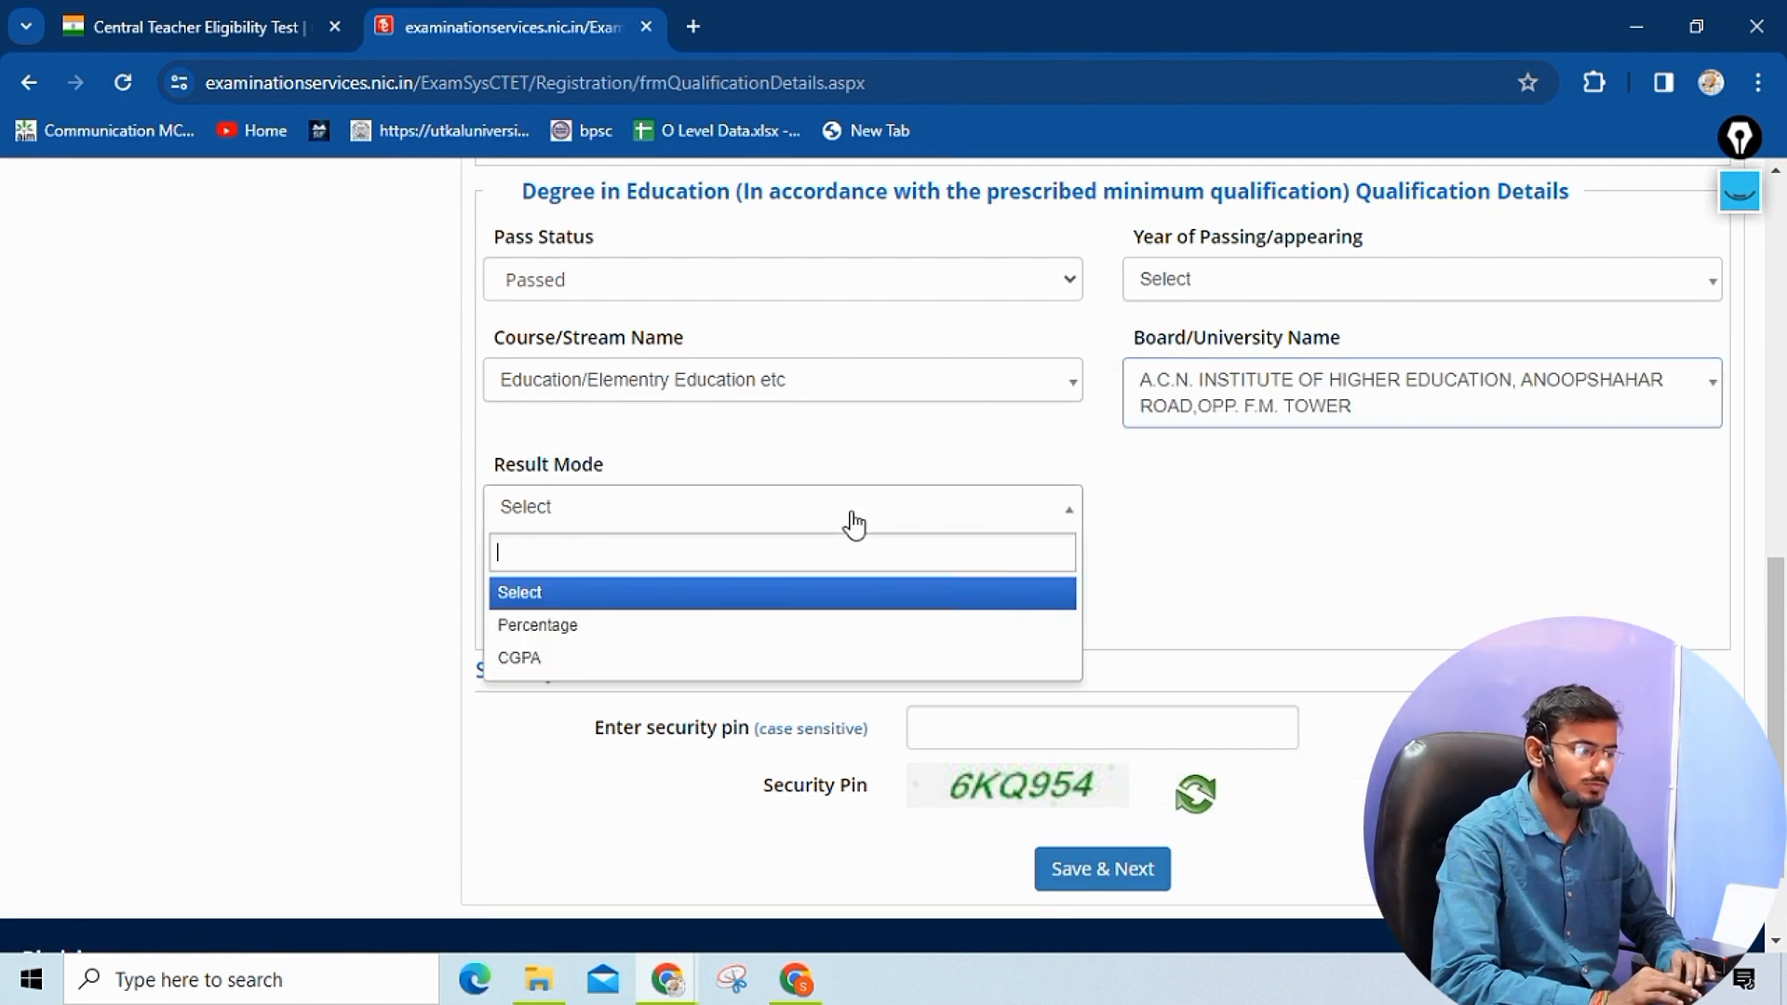
click(620, 627)
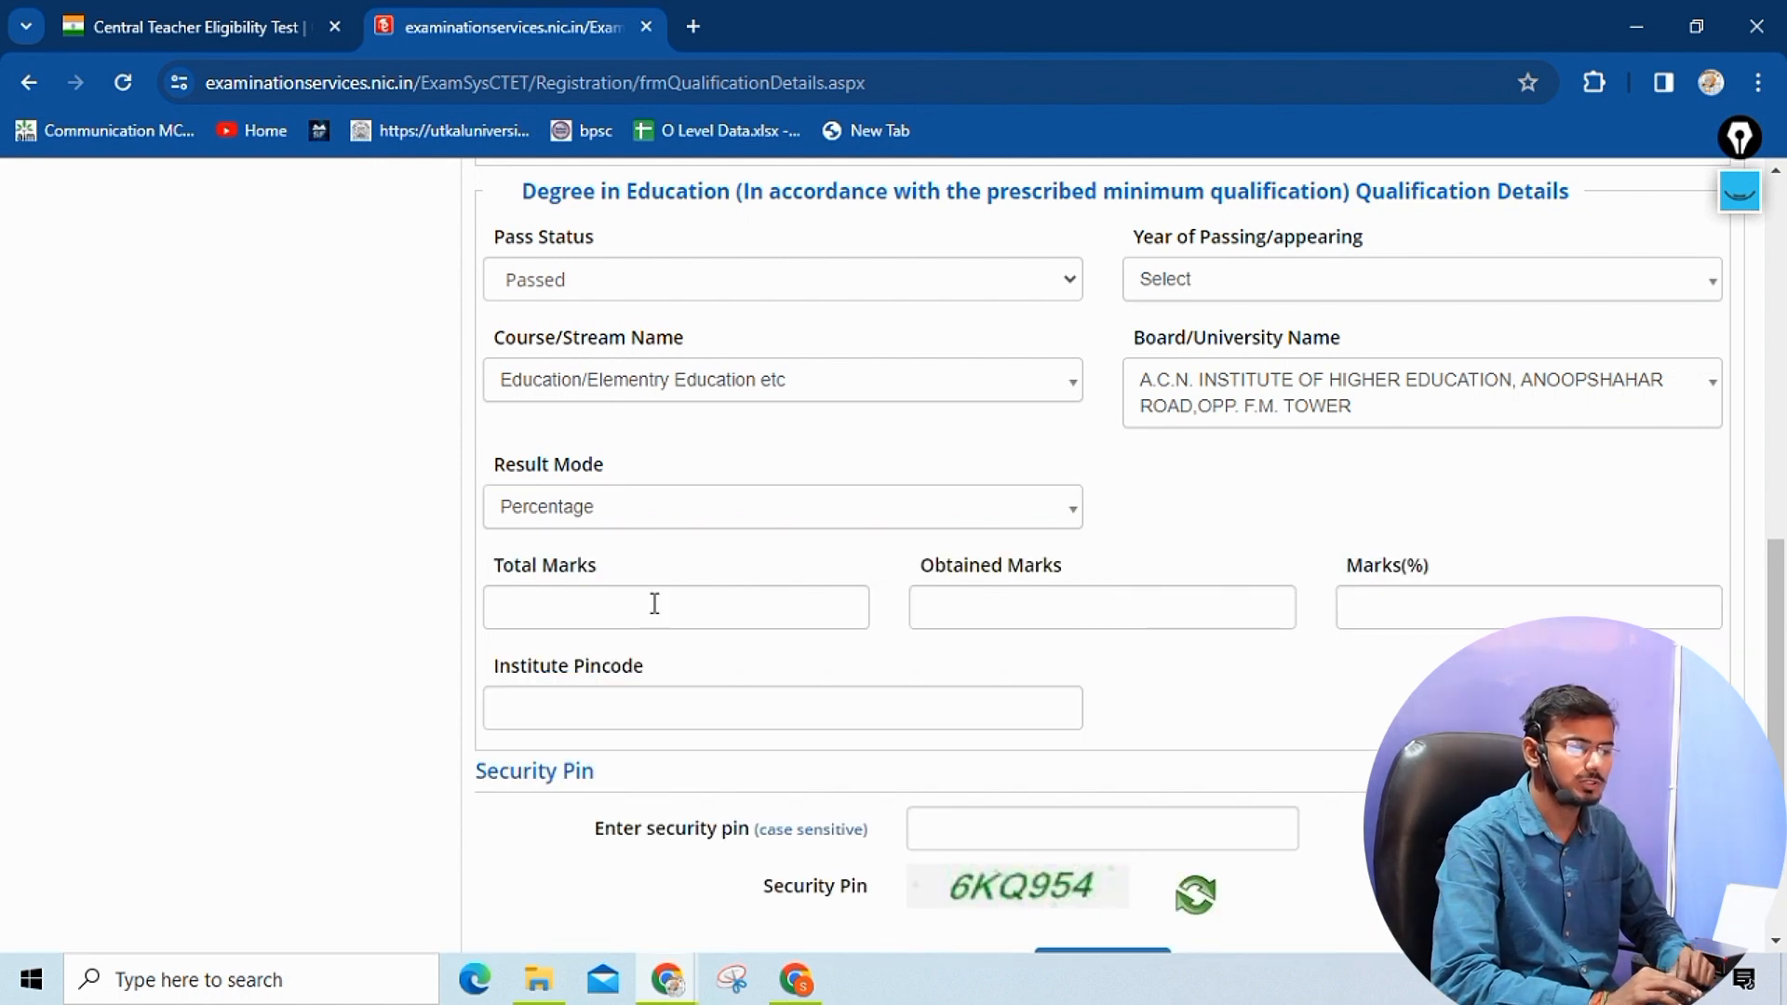
- Enter degree marks of 800 out of 1200 and institute pincode 228001
click(583, 616)
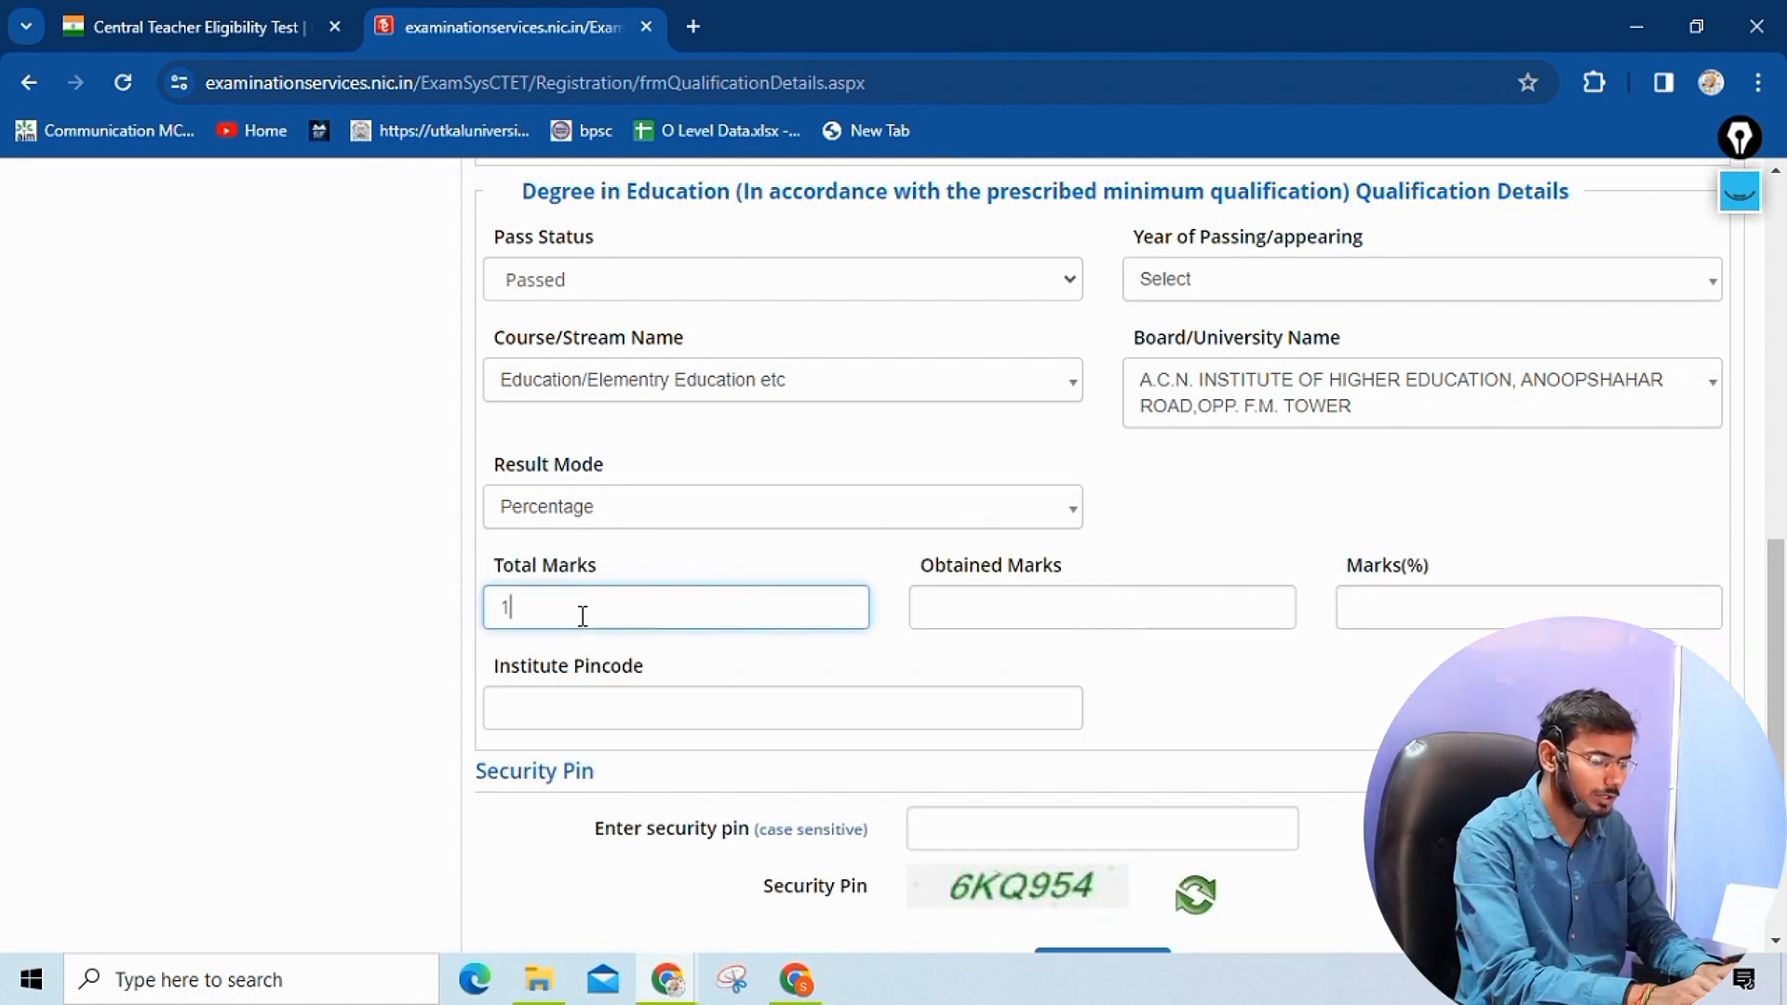
text(1200)
key(Tab)
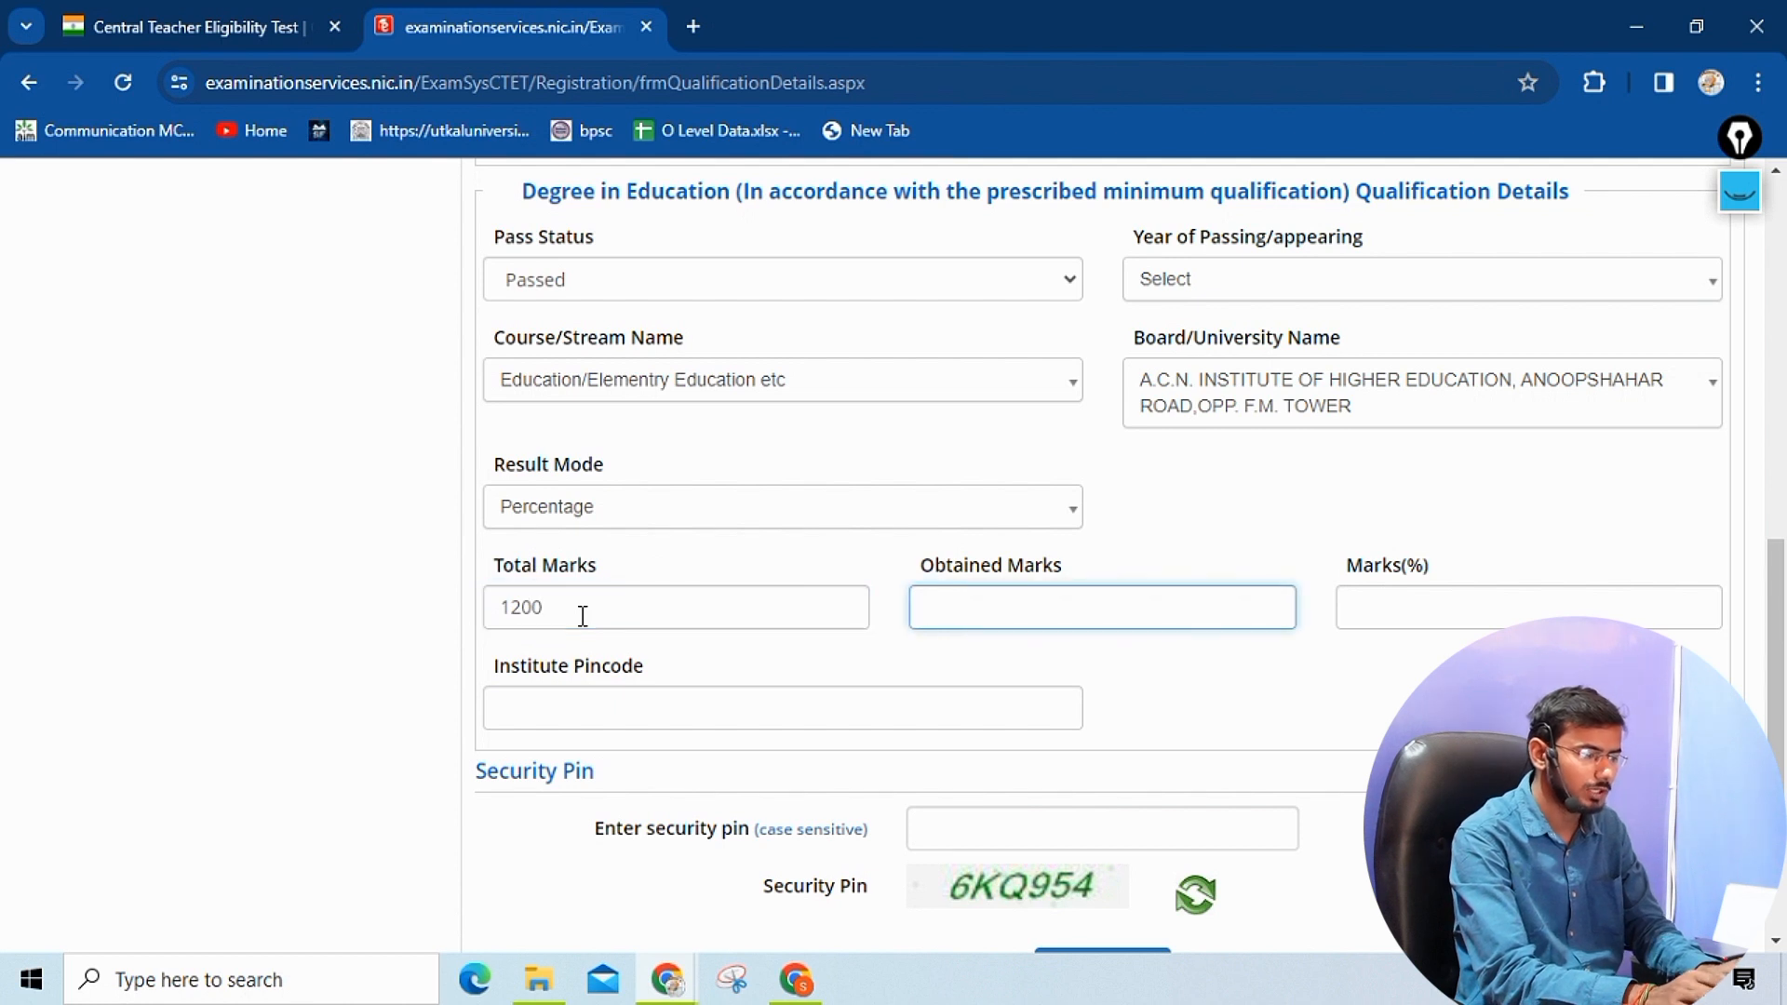
text(800)
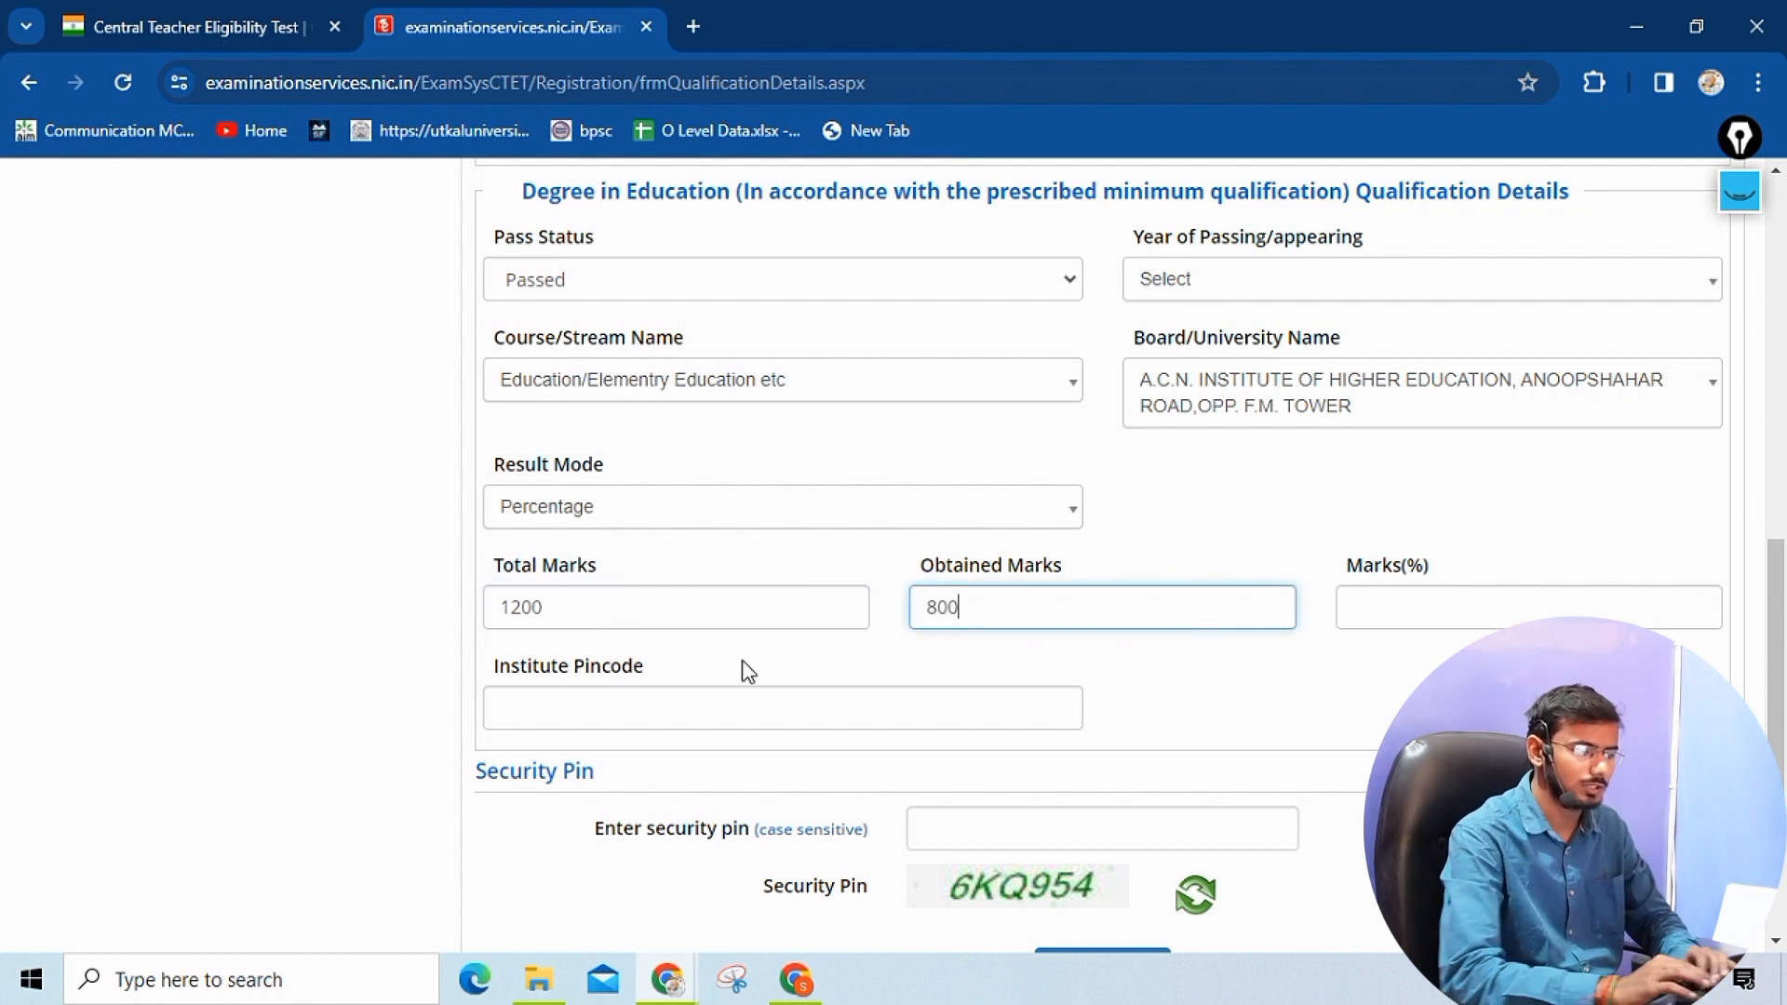
click(797, 663)
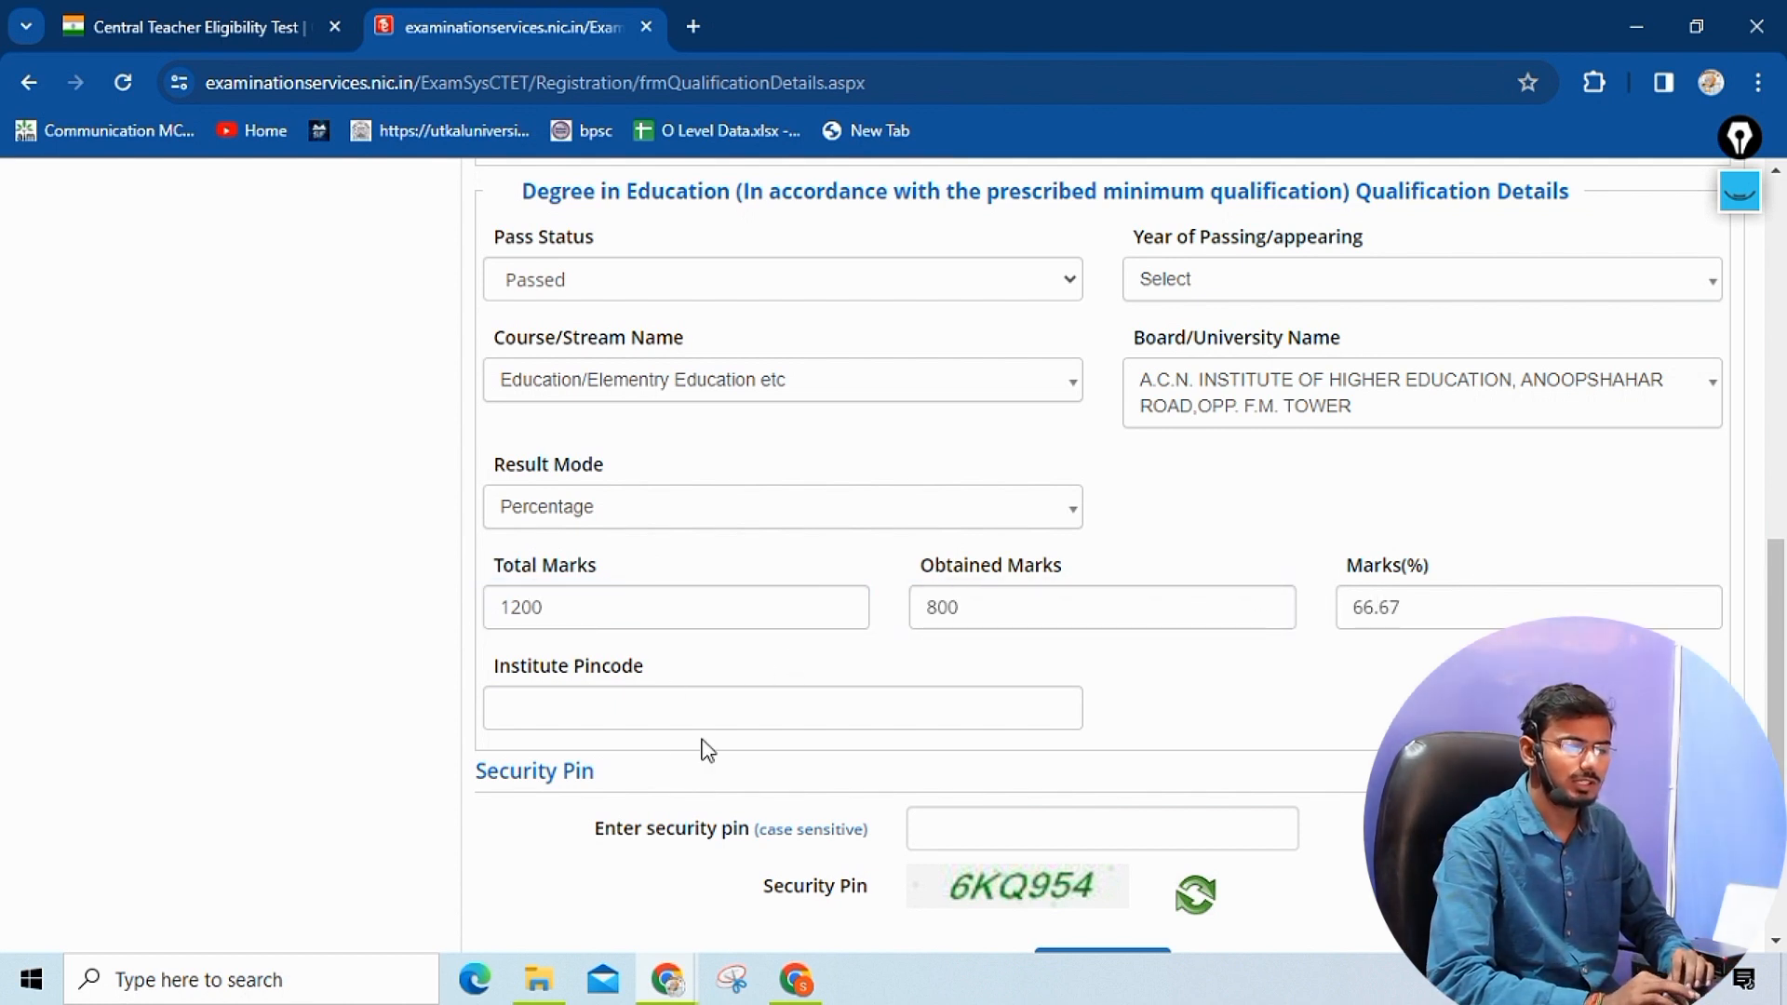
click(538, 711)
text(228001)
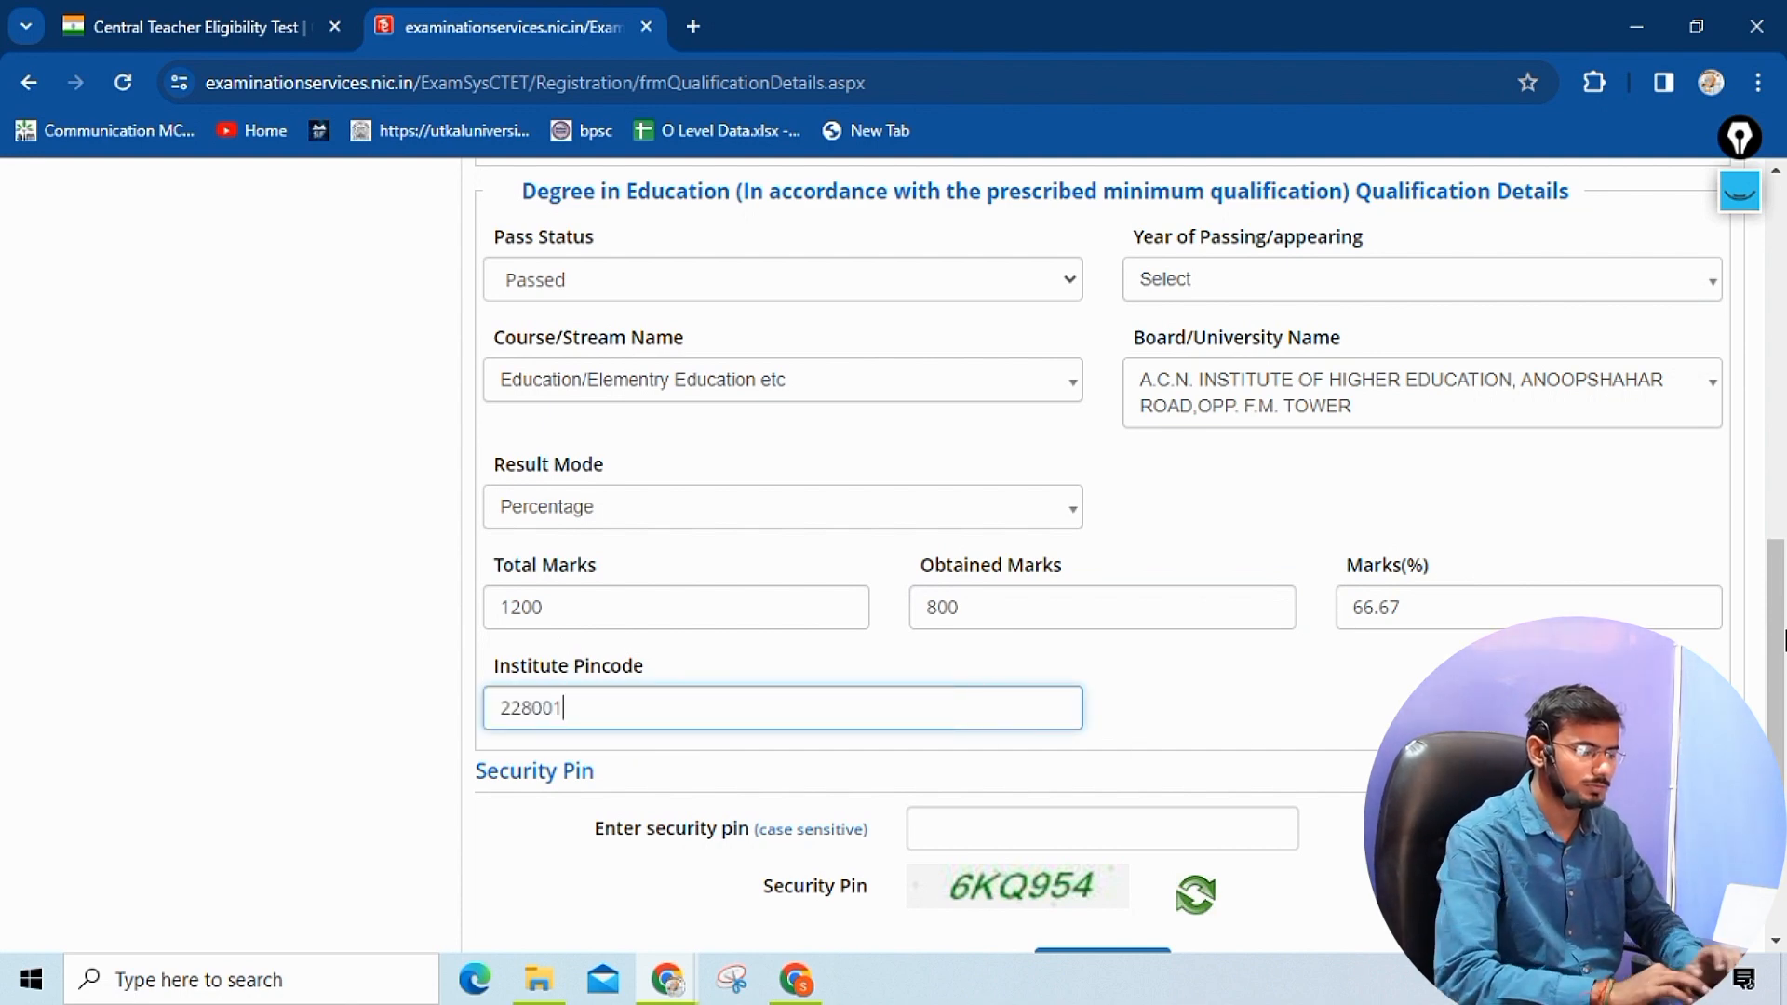
- Enter the security pin, then save the qualification section and confirm submission
scroll(1783, 641, down, 3)
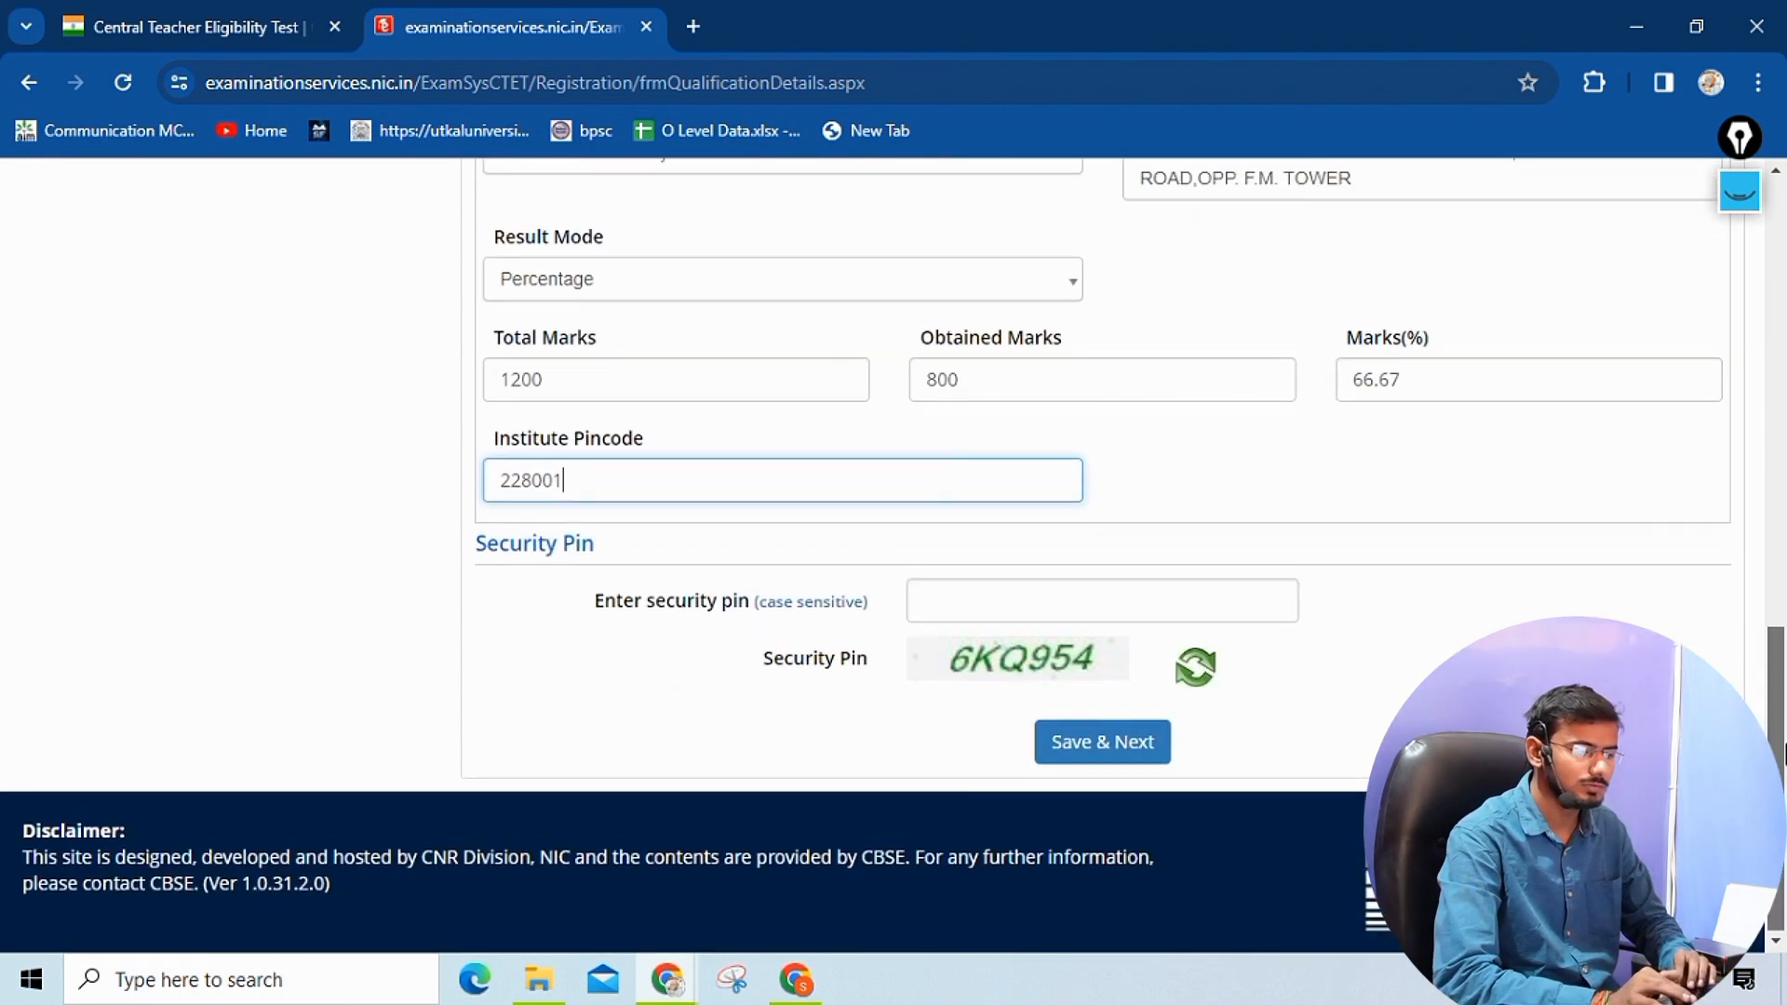
click(948, 607)
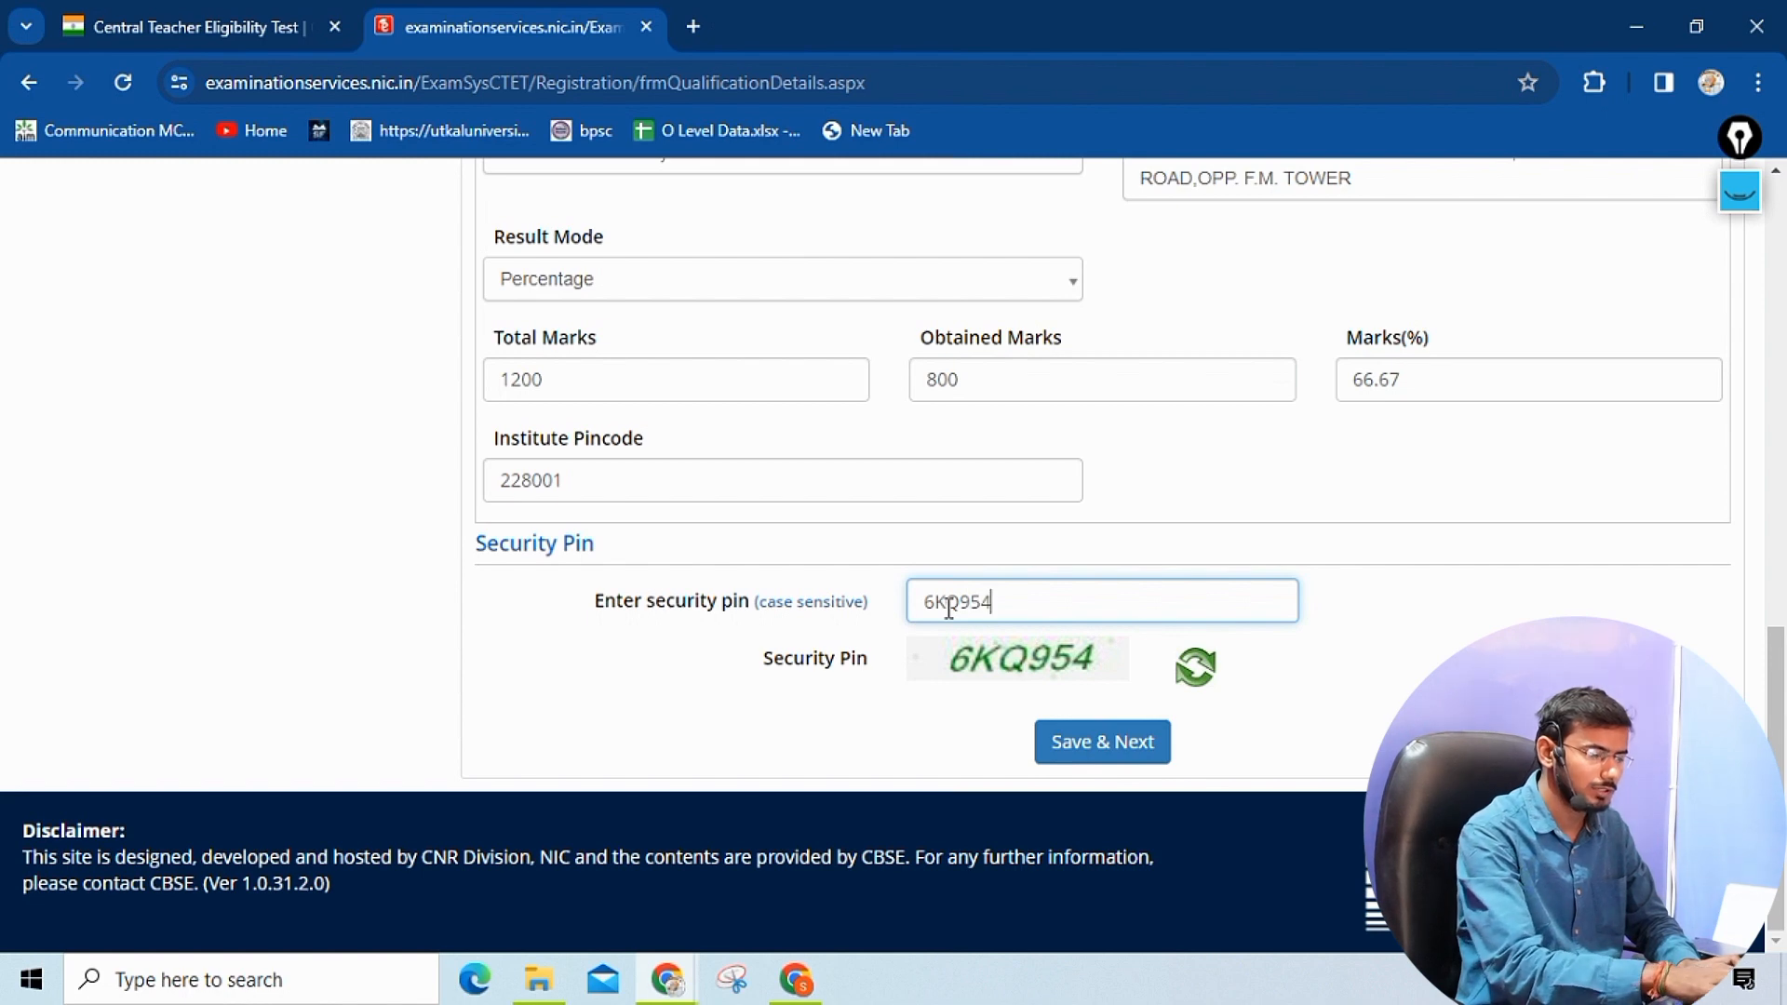
click(1097, 740)
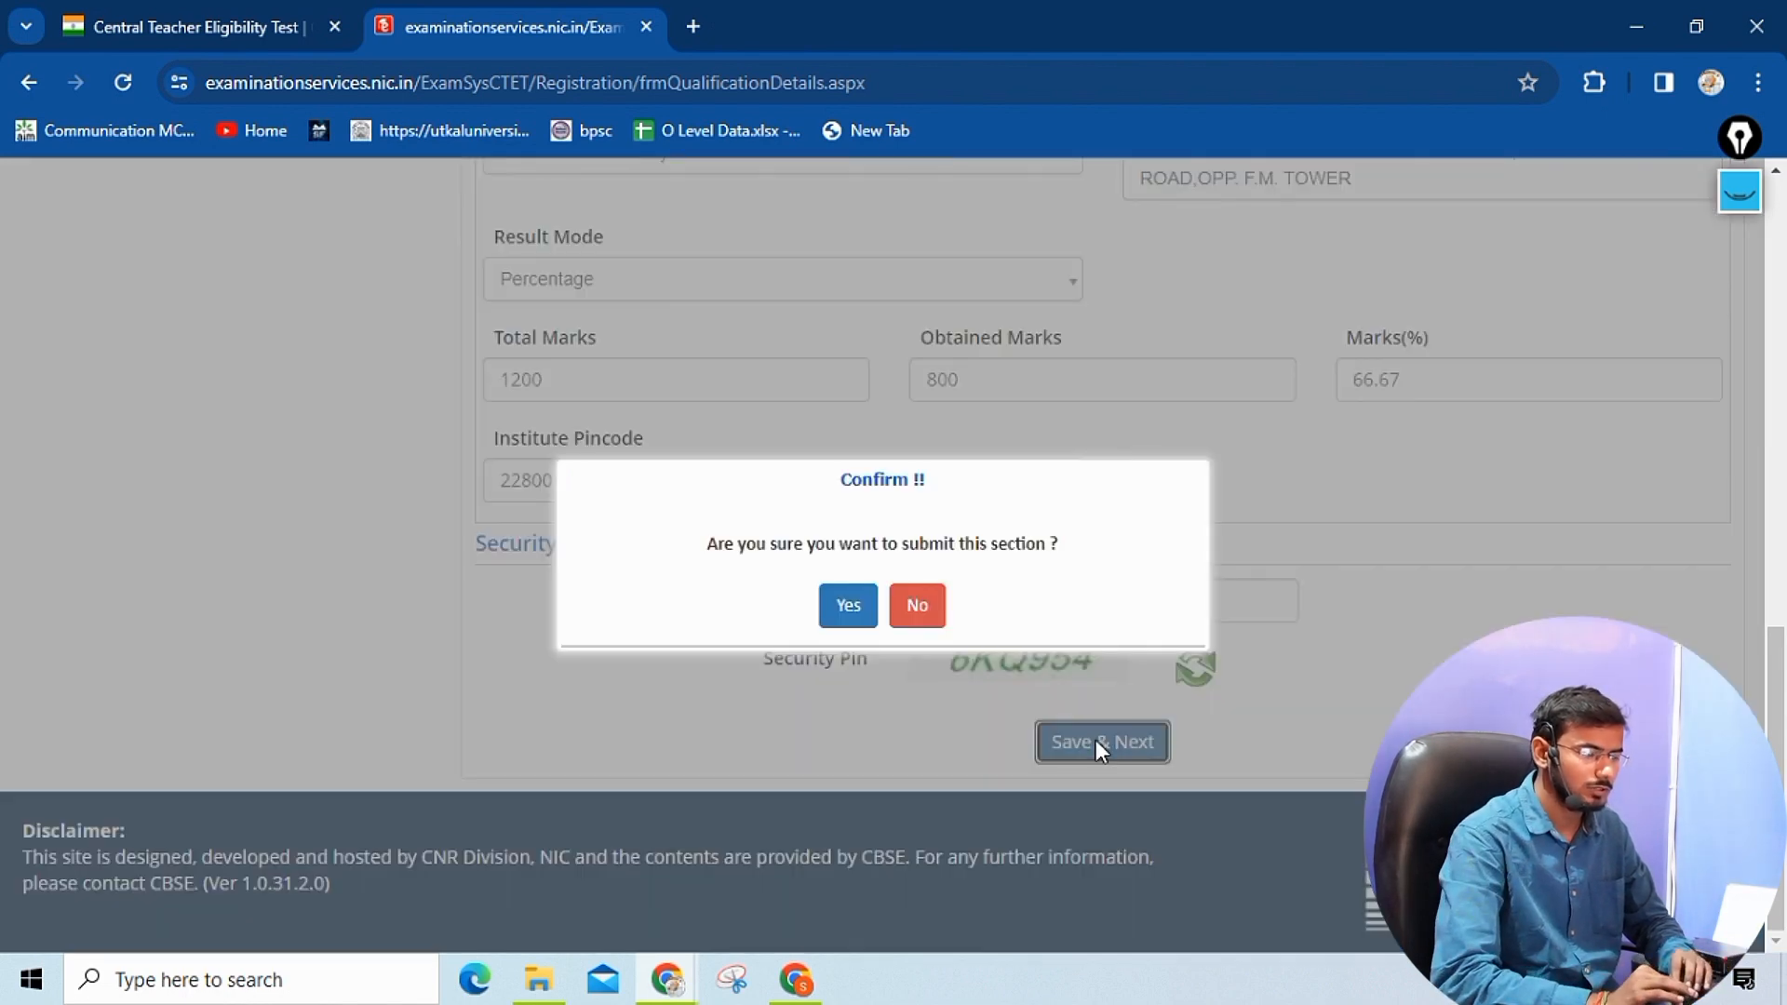
click(873, 619)
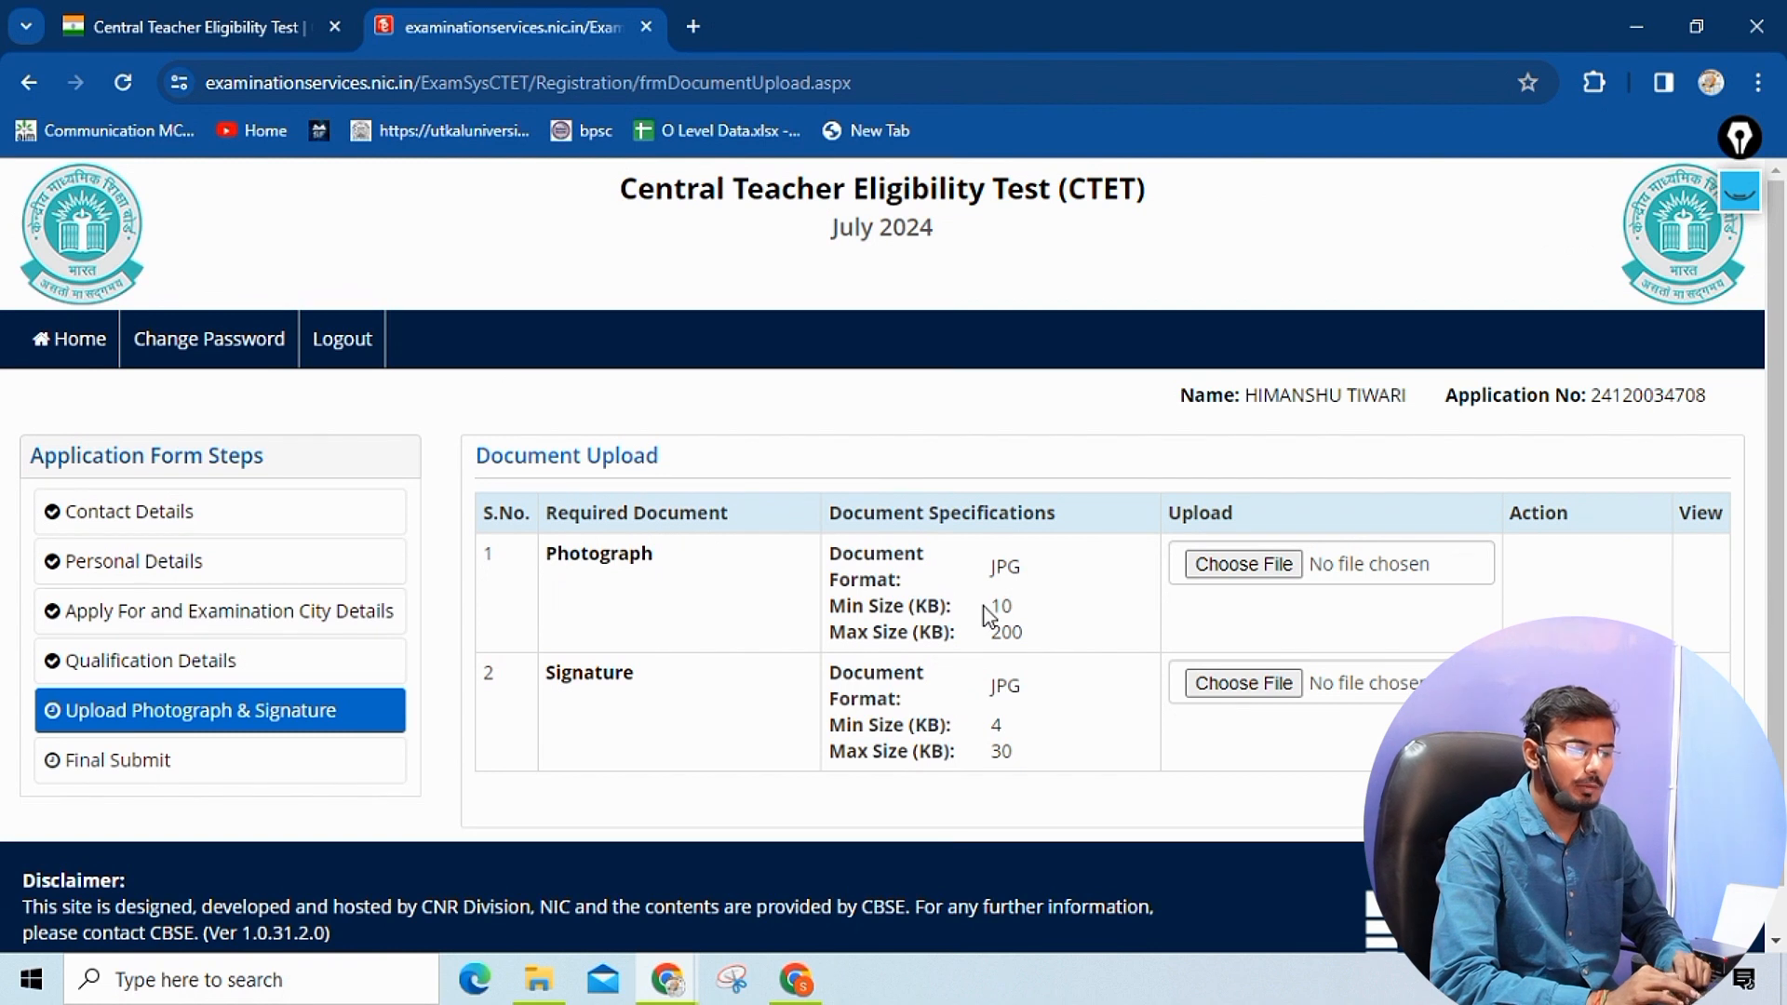
- Check the photo and signature size limits, then choose photo.jpg for the photograph
drag(987, 609, 1030, 633)
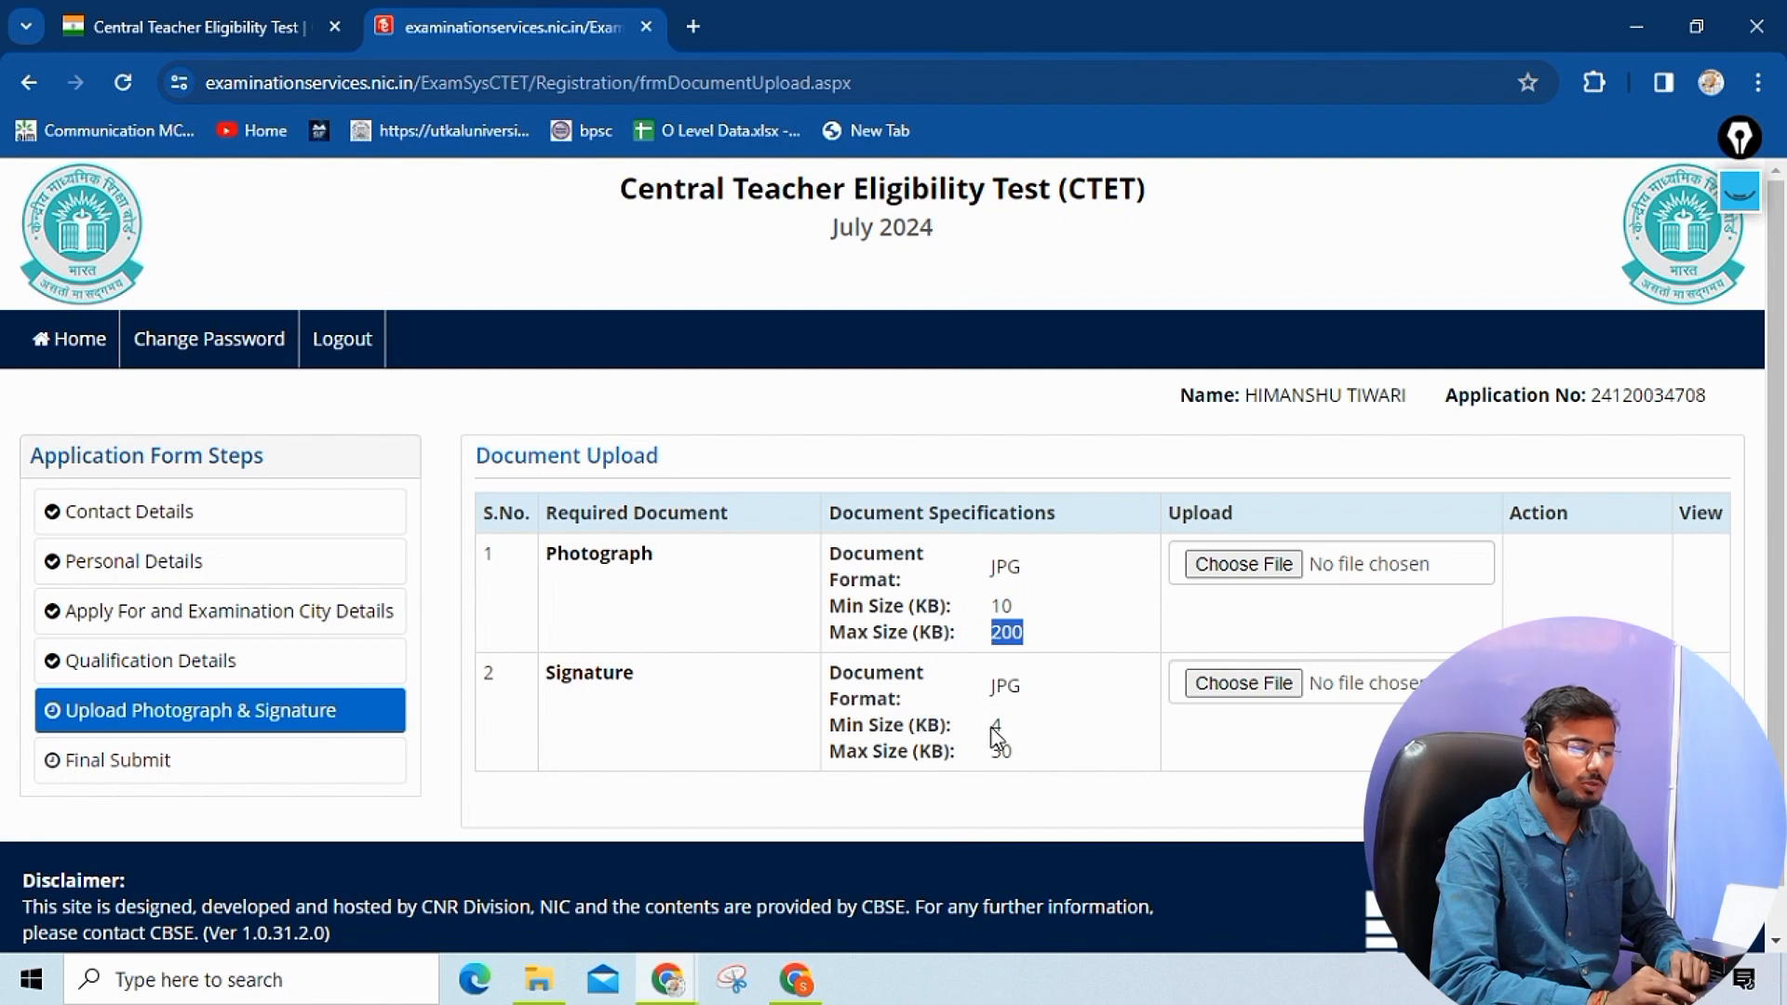
mouse_move(992, 730)
mouse_down()
mouse_move(1009, 729)
mouse_move(989, 754)
mouse_move(1040, 759)
mouse_up()
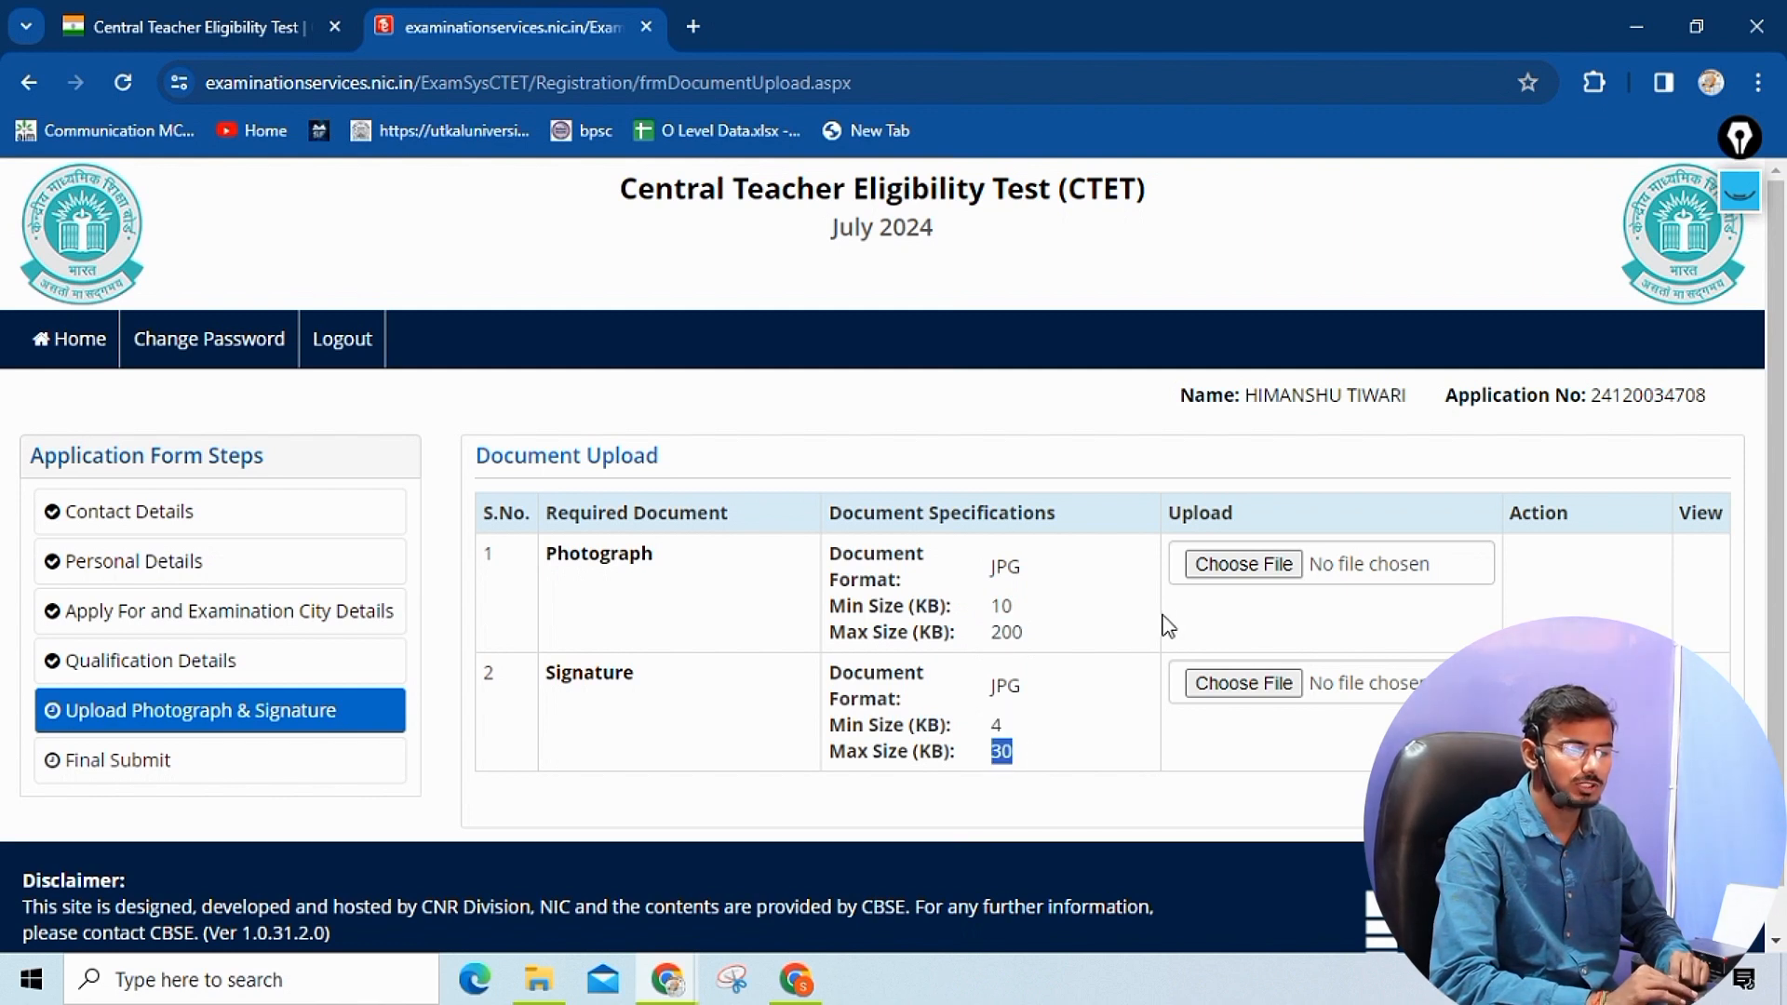
click(1242, 569)
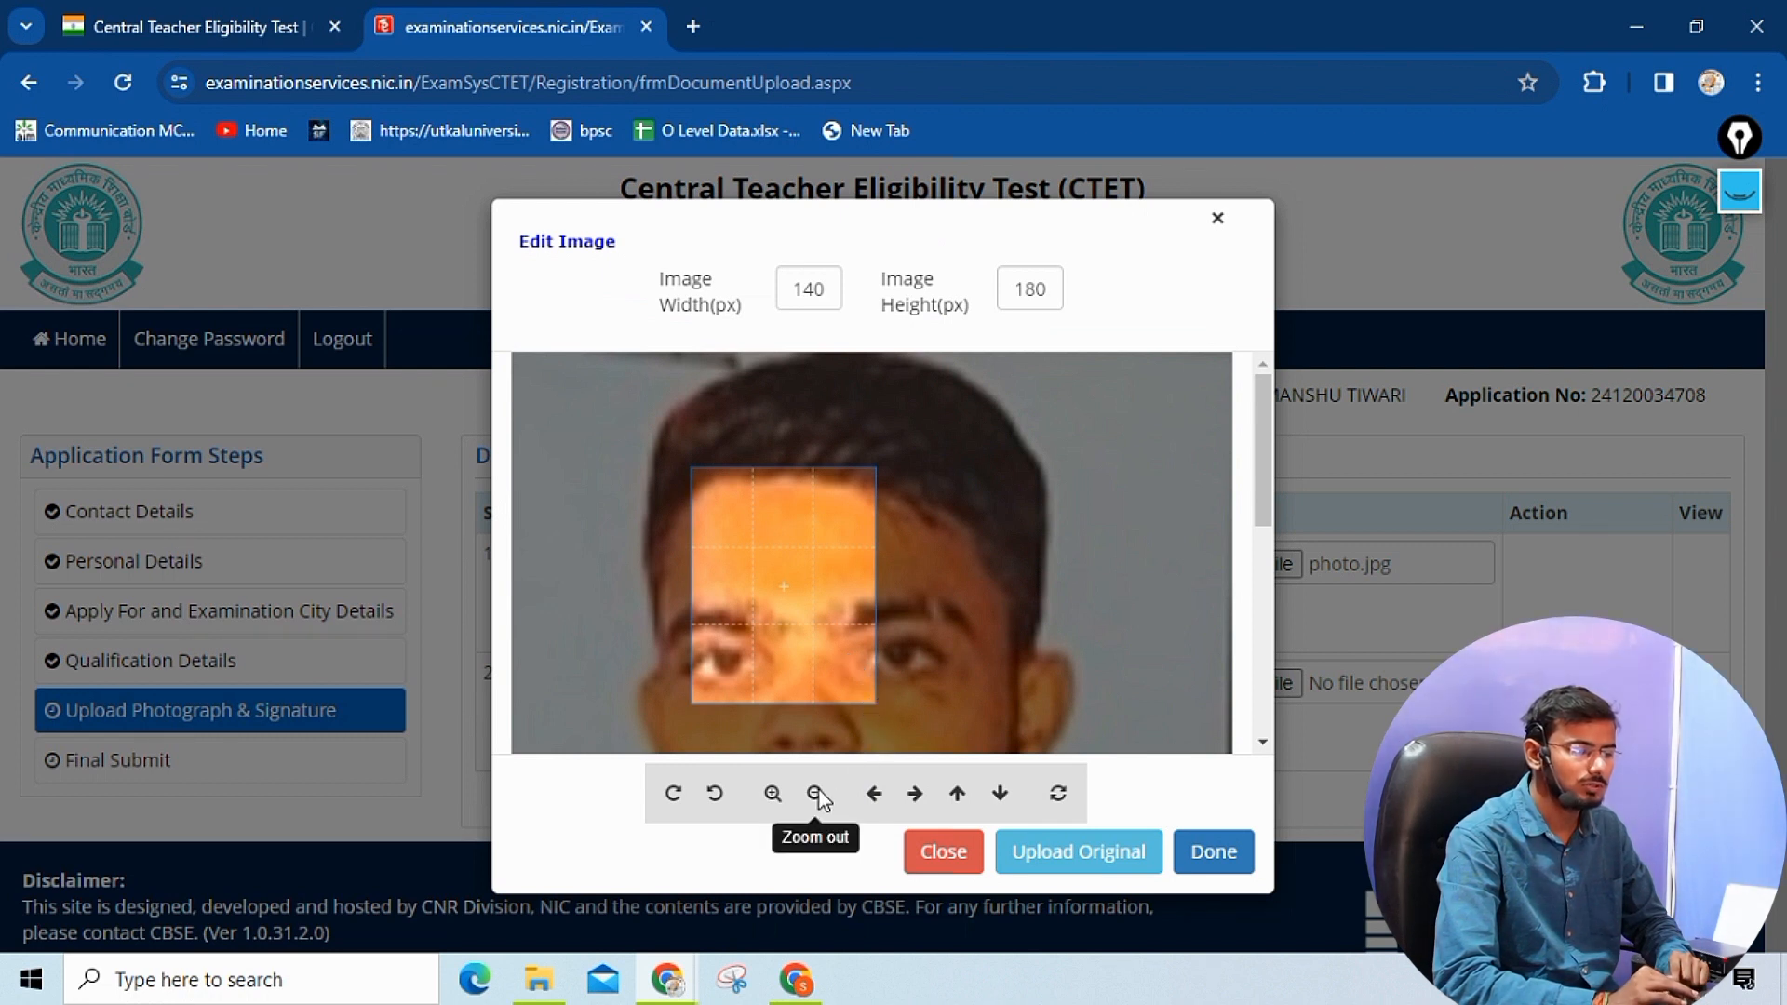
- Zoom the photograph out until the whole face fits the crop frame, and accept it
click(815, 794)
click(815, 794)
click(817, 796)
click(816, 795)
click(816, 796)
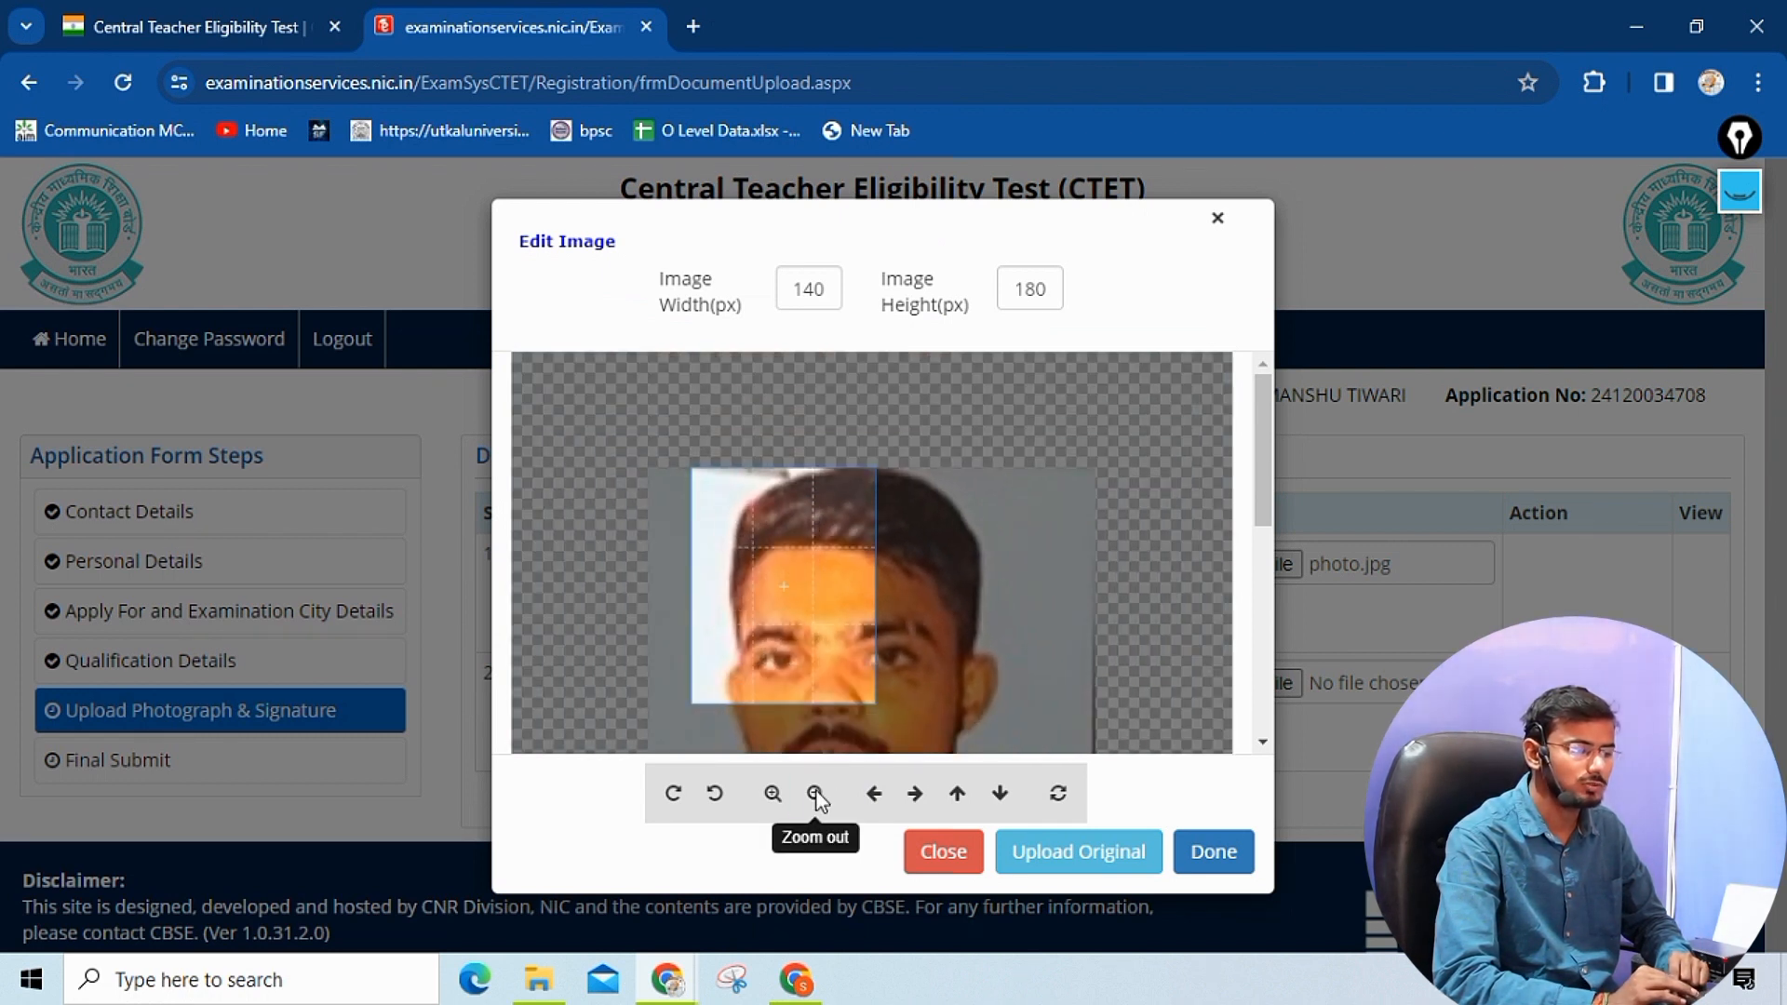
click(817, 795)
click(816, 796)
click(817, 796)
click(816, 796)
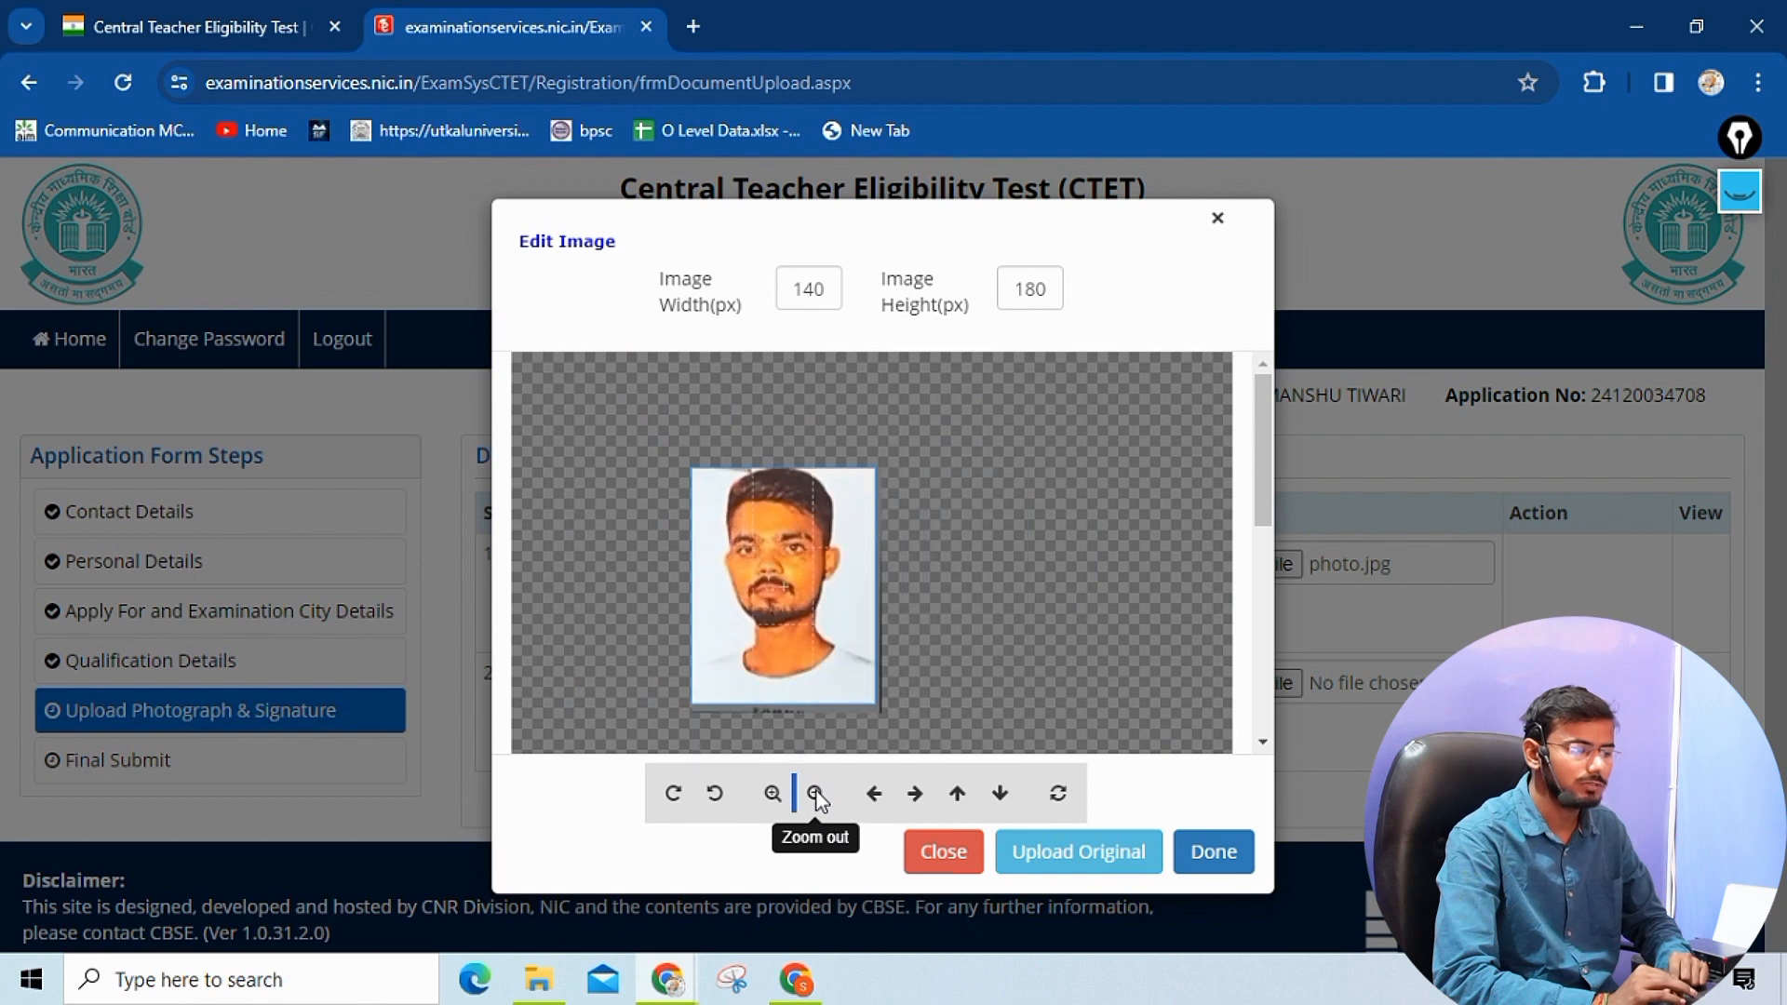
click(816, 796)
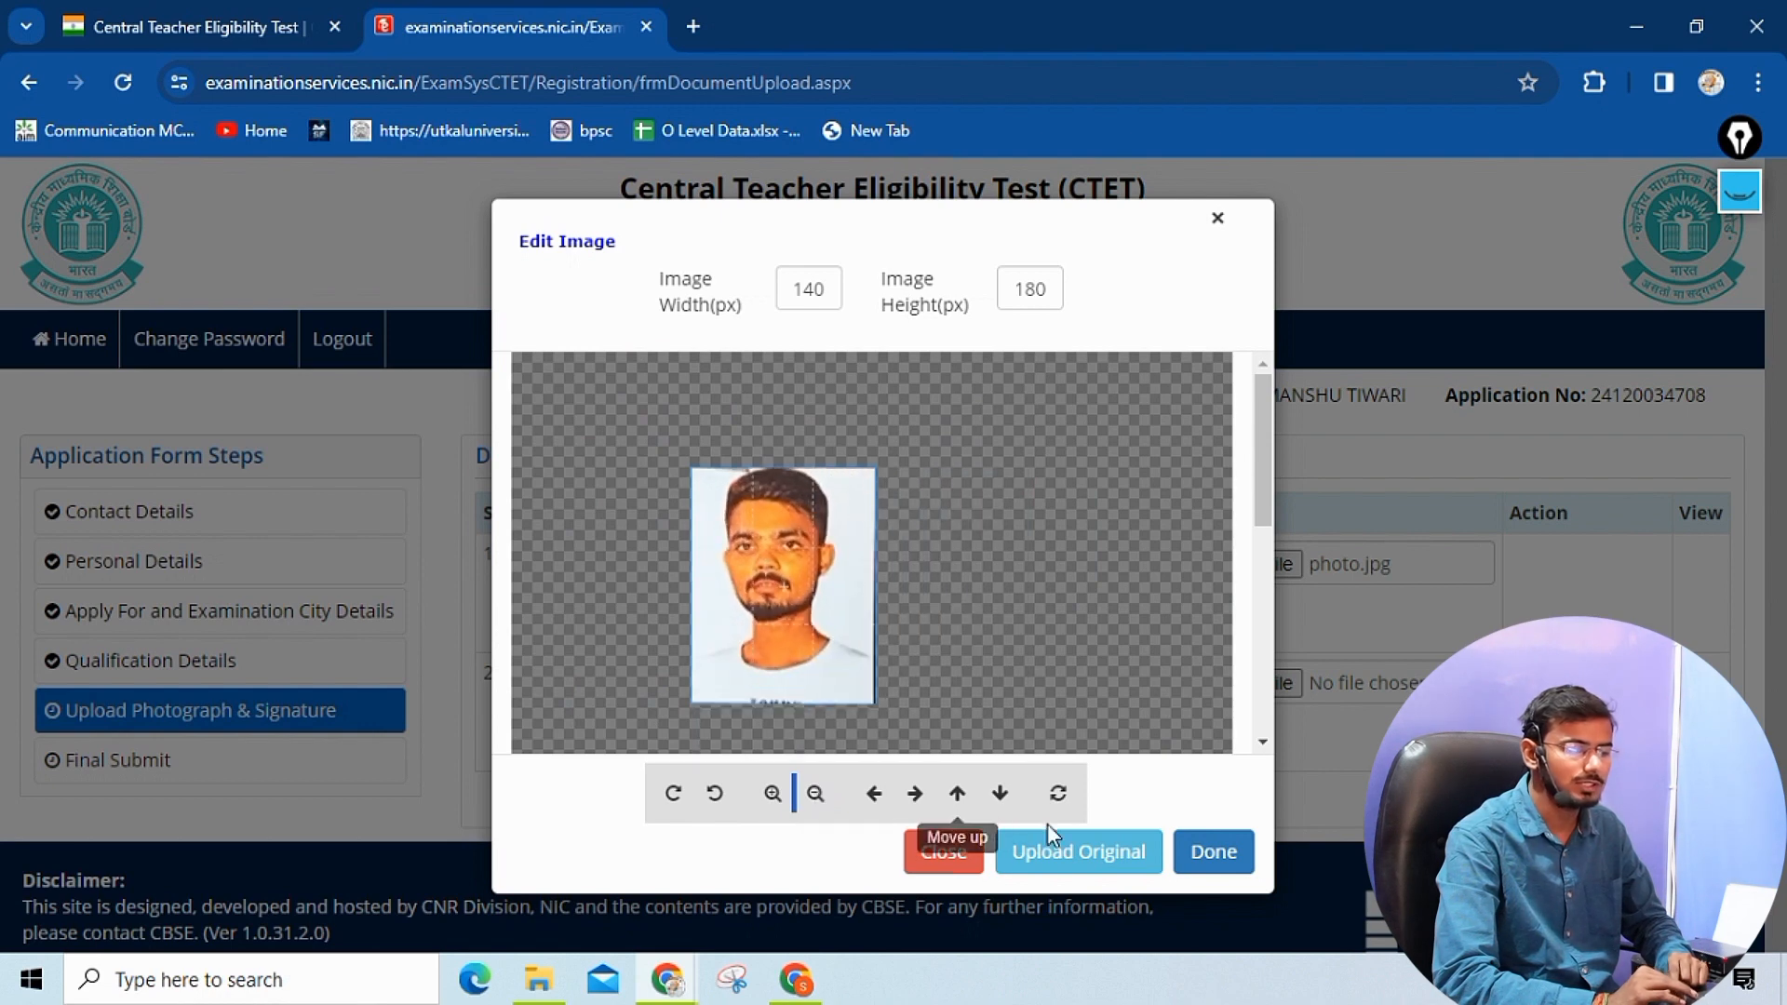
click(1214, 853)
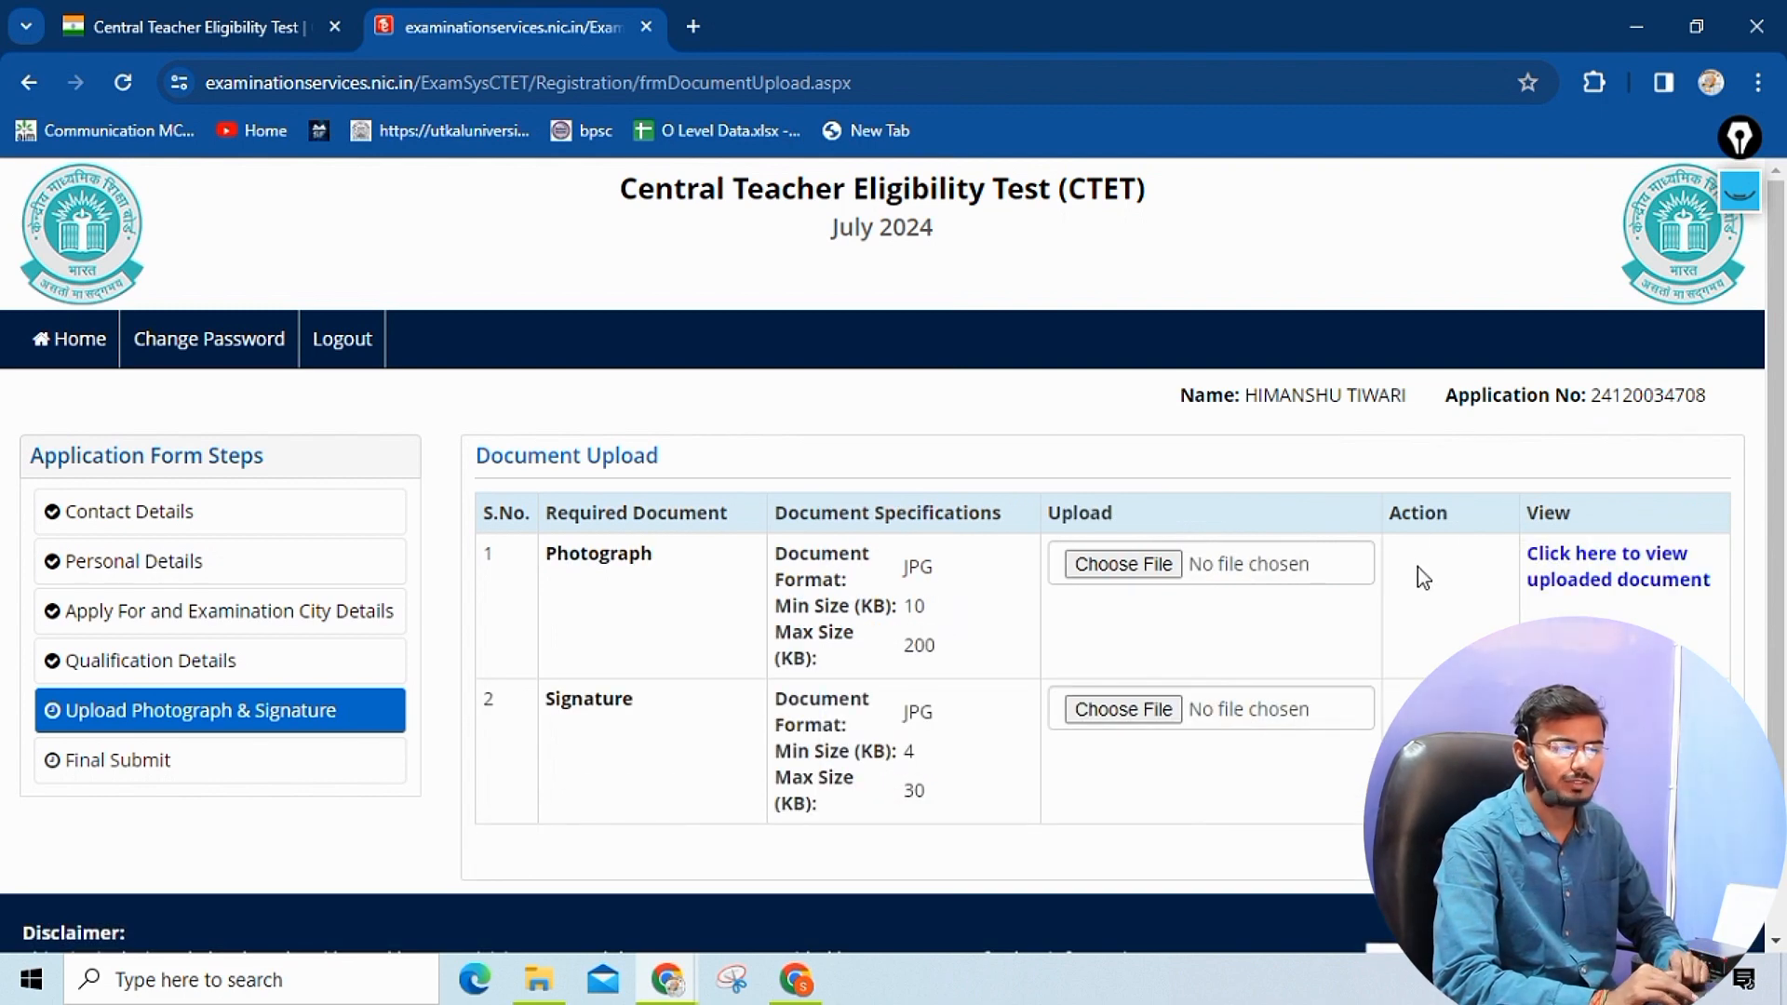
- Choose the signature image and crop it to image height 150, positioned within the frame
click(1094, 712)
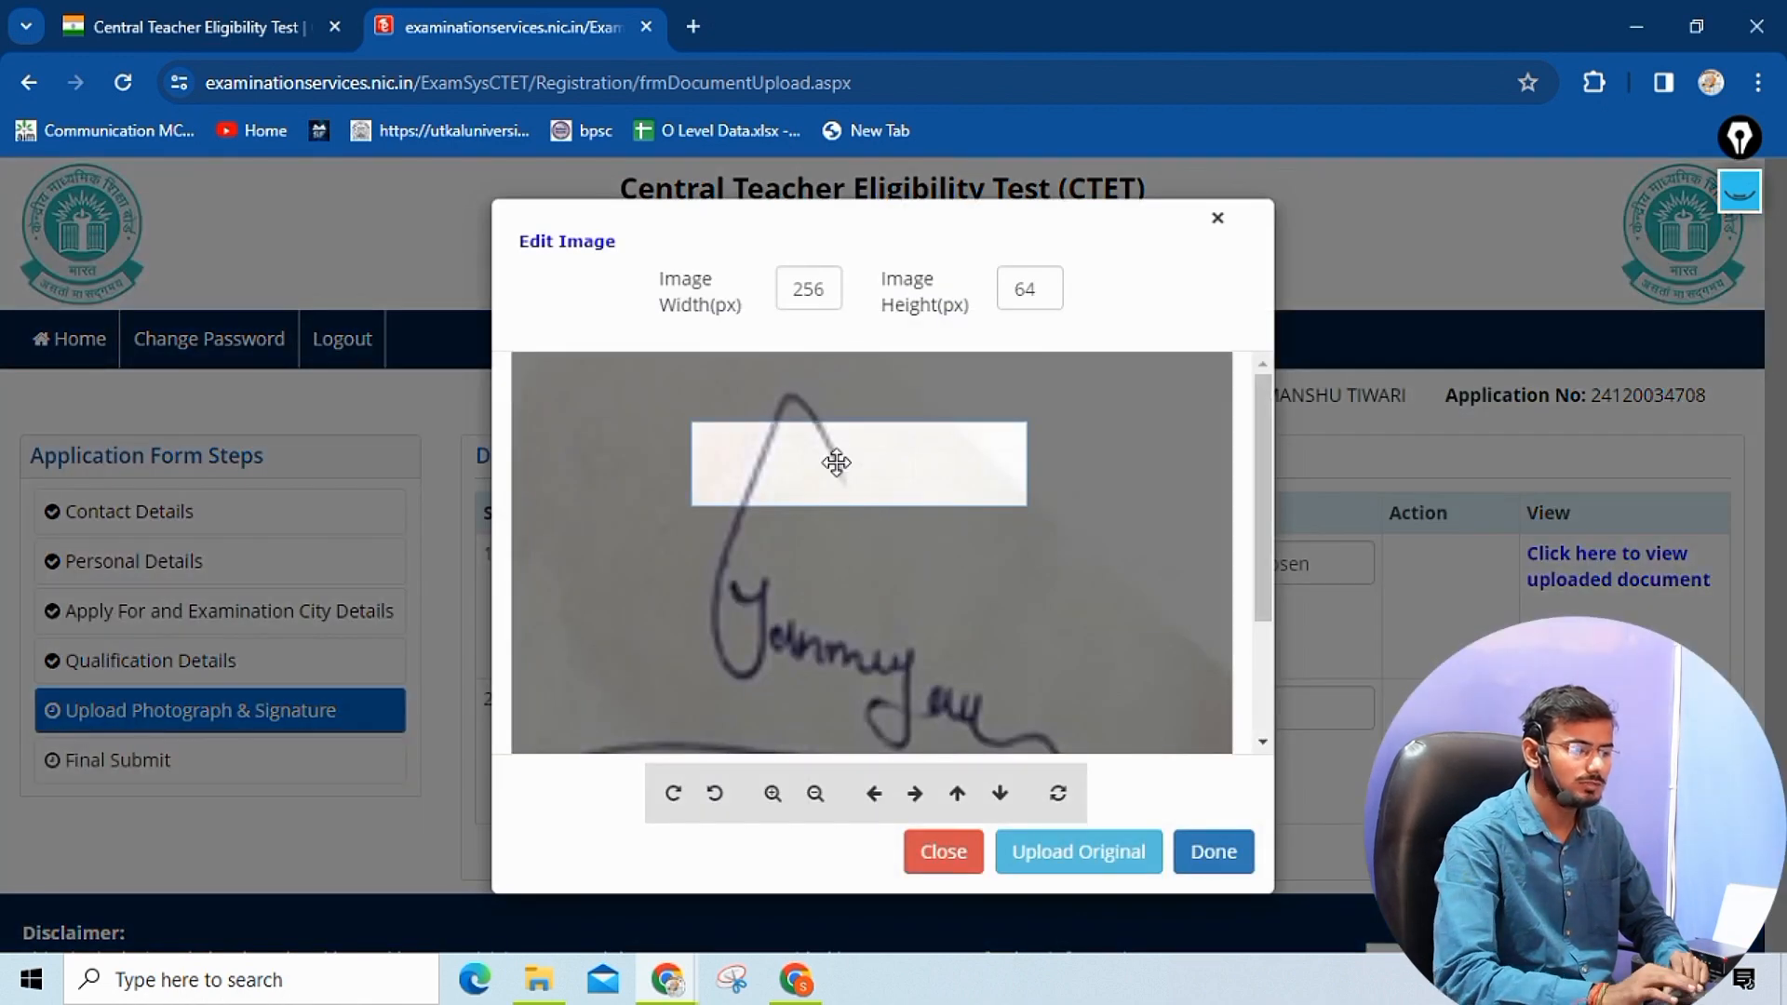
mouse_move(835, 461)
mouse_down()
mouse_move(786, 455)
mouse_move(706, 403)
mouse_move(740, 426)
mouse_up()
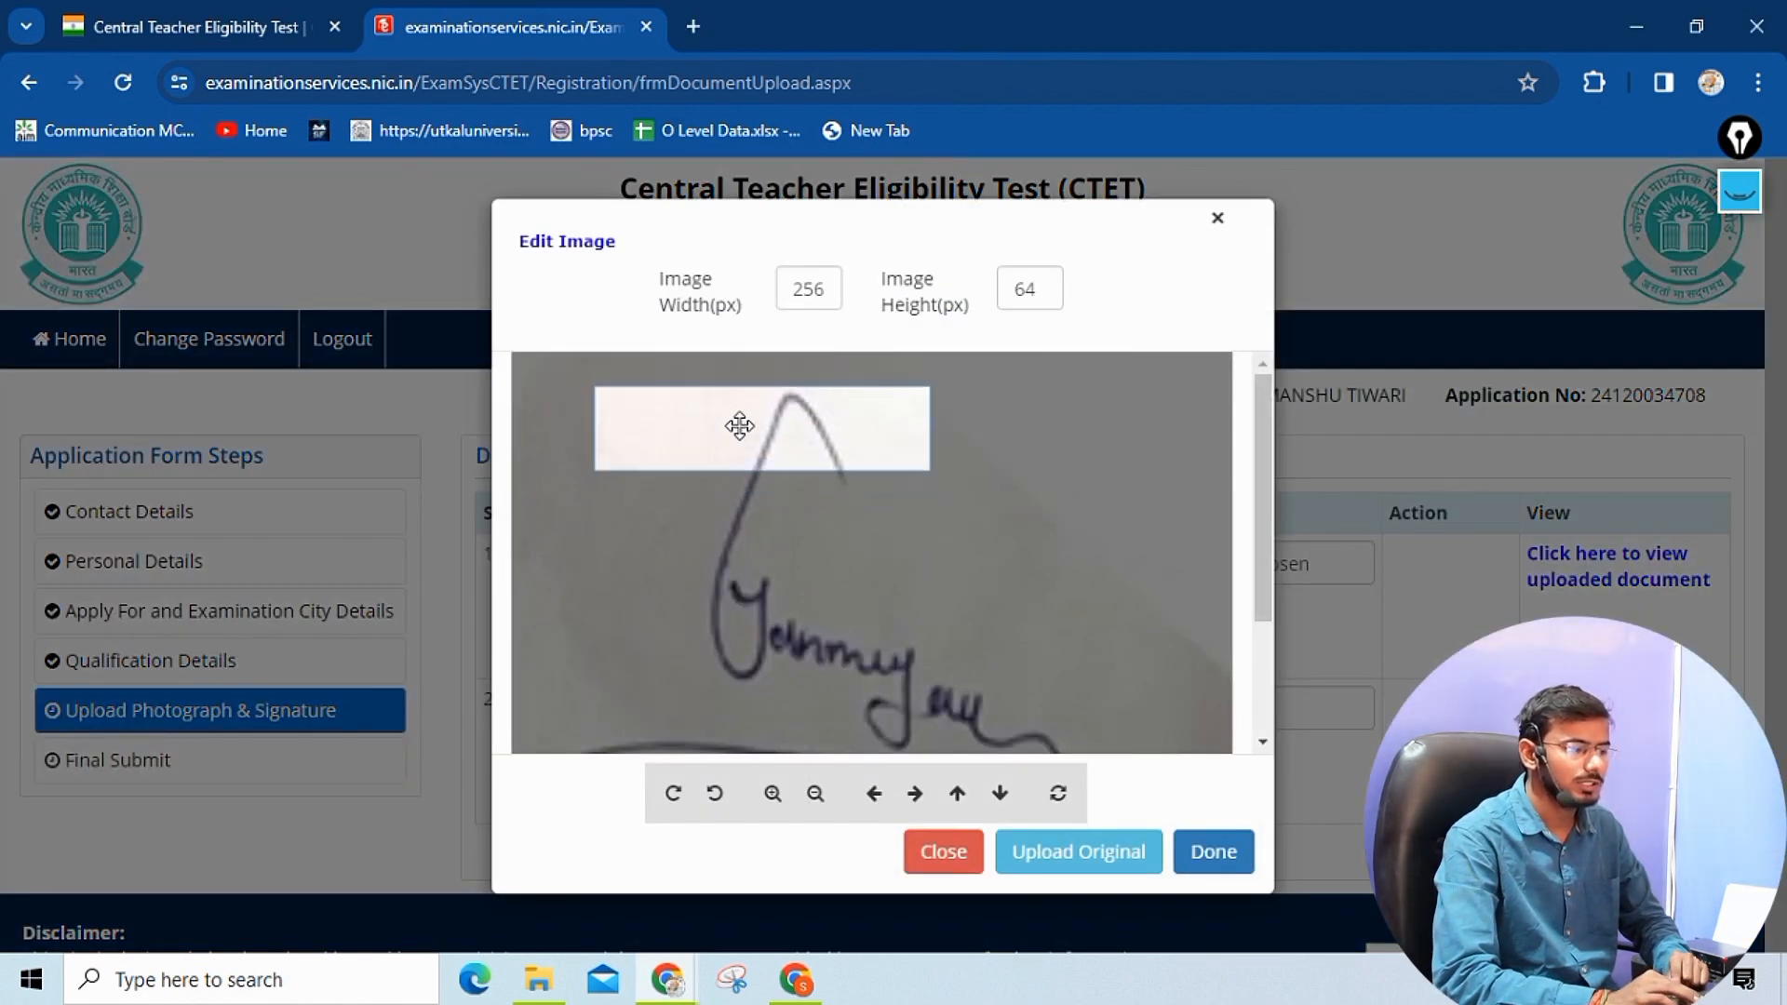
click(816, 794)
click(816, 794)
click(816, 794)
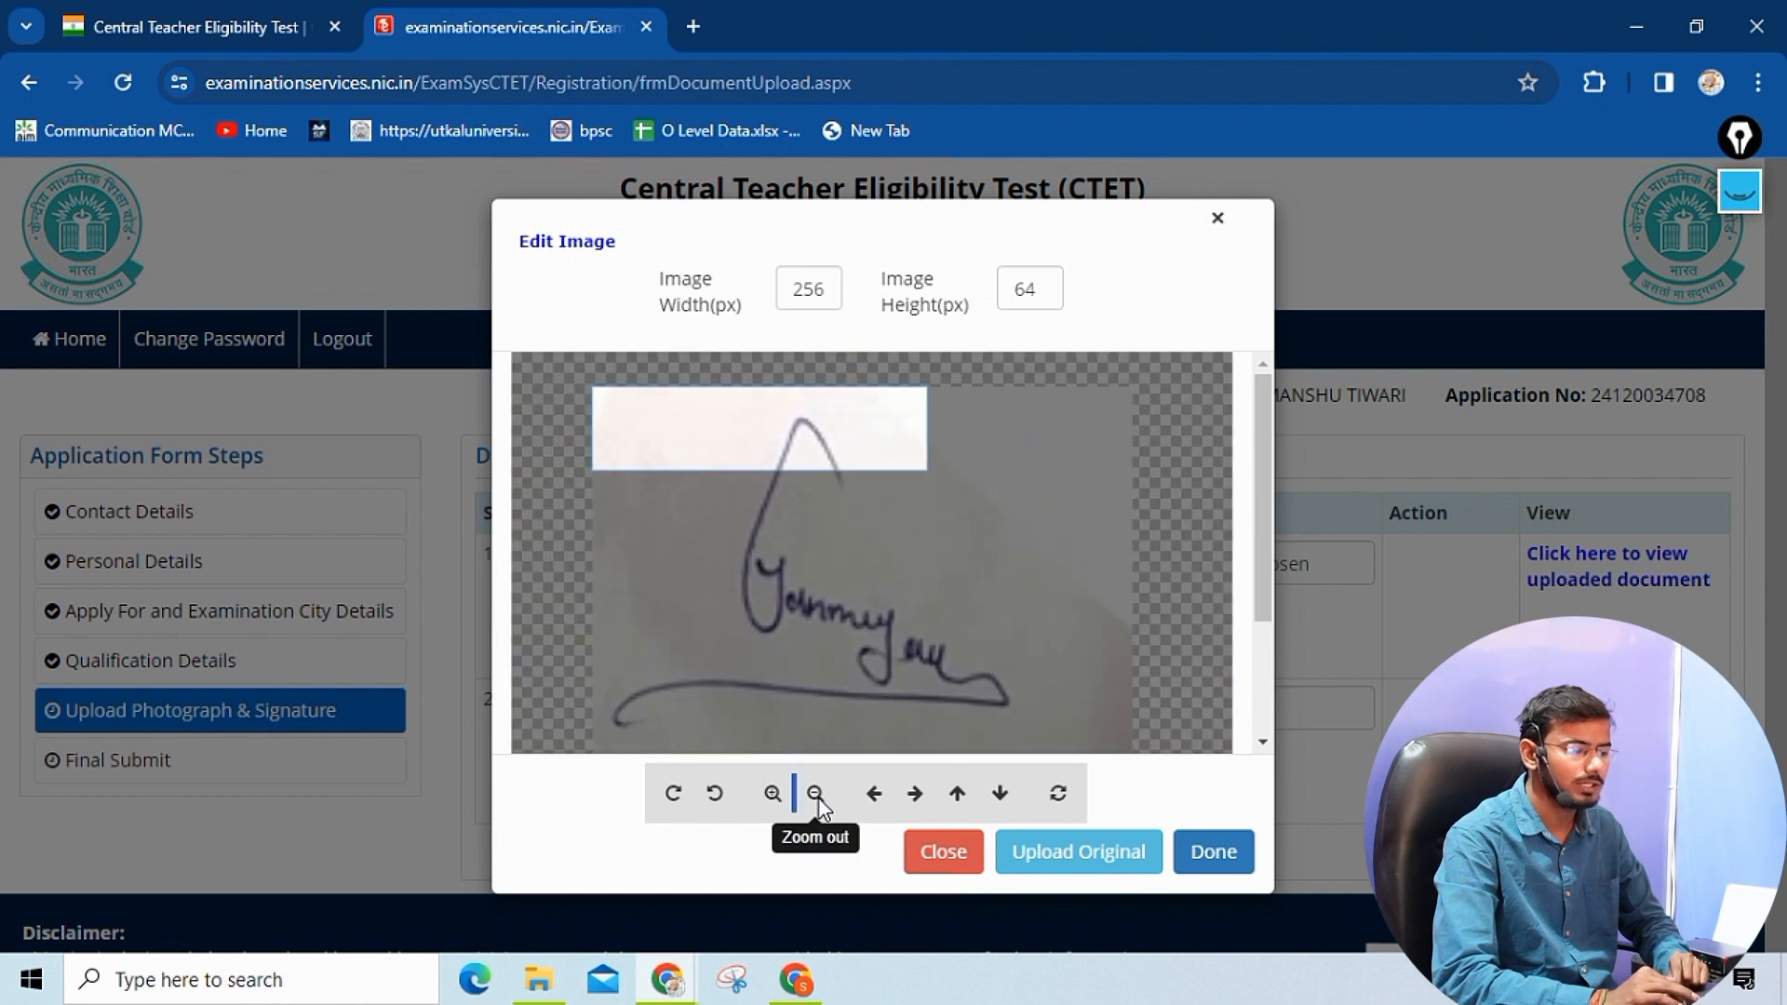
click(816, 794)
click(816, 794)
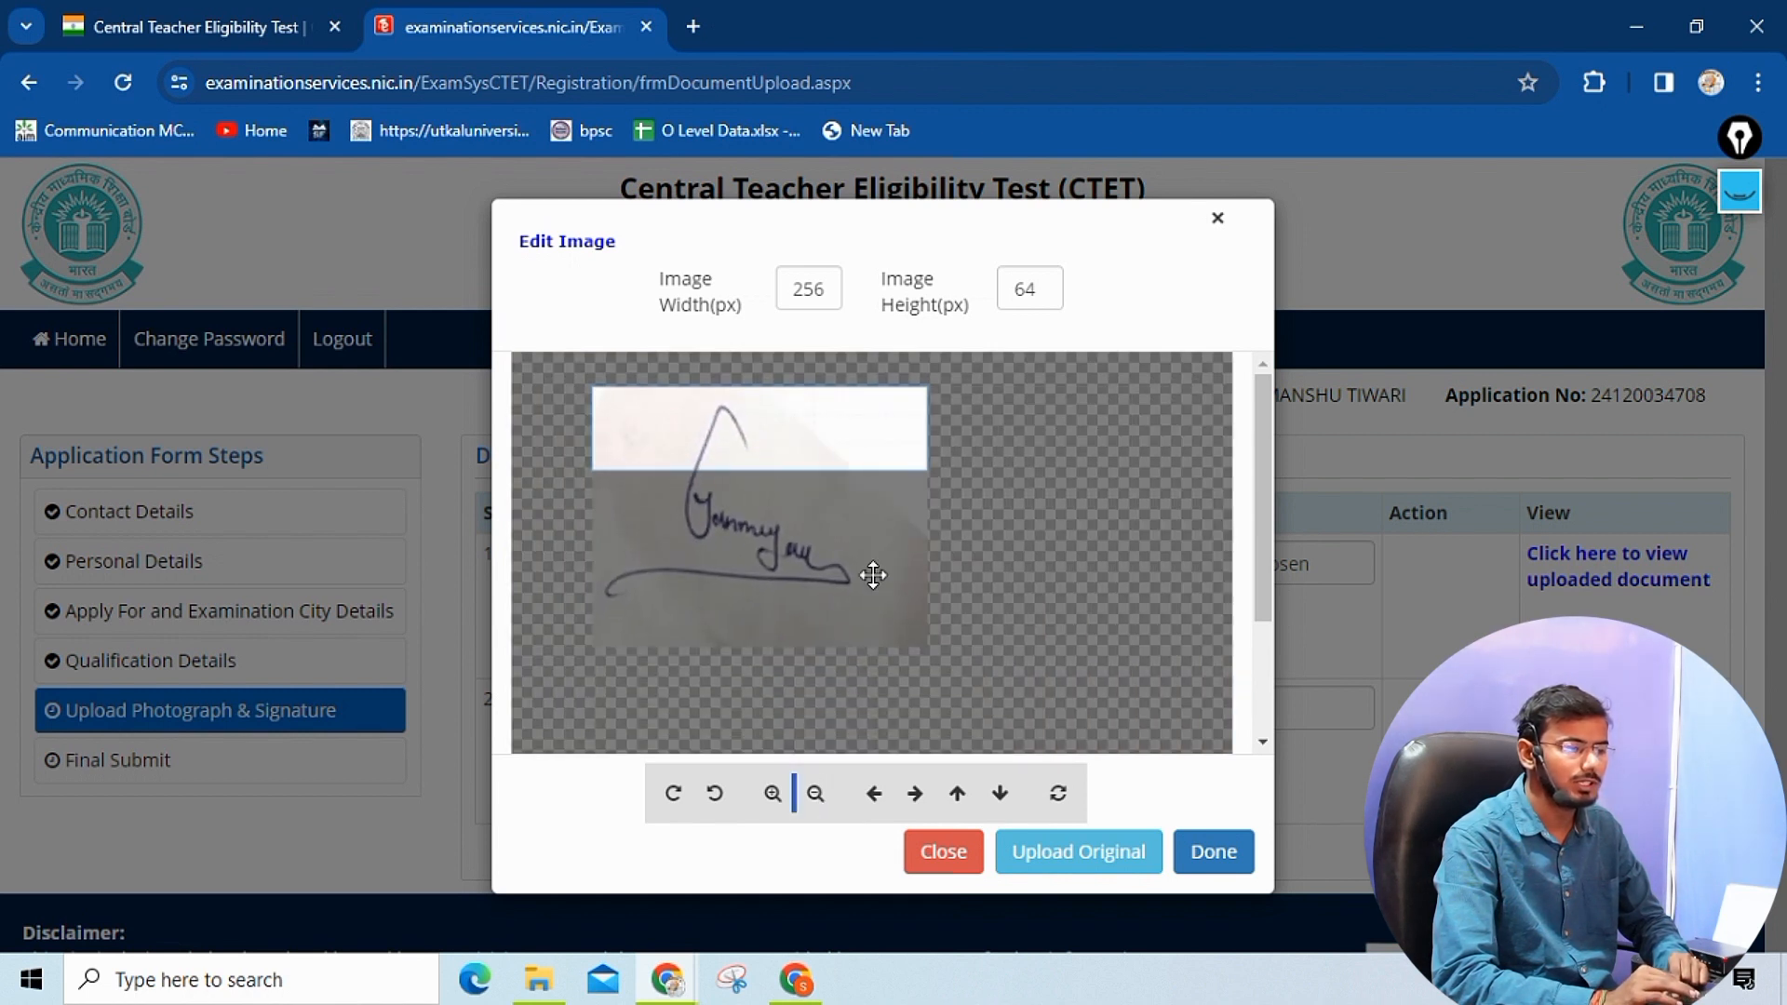
double_click(1028, 296)
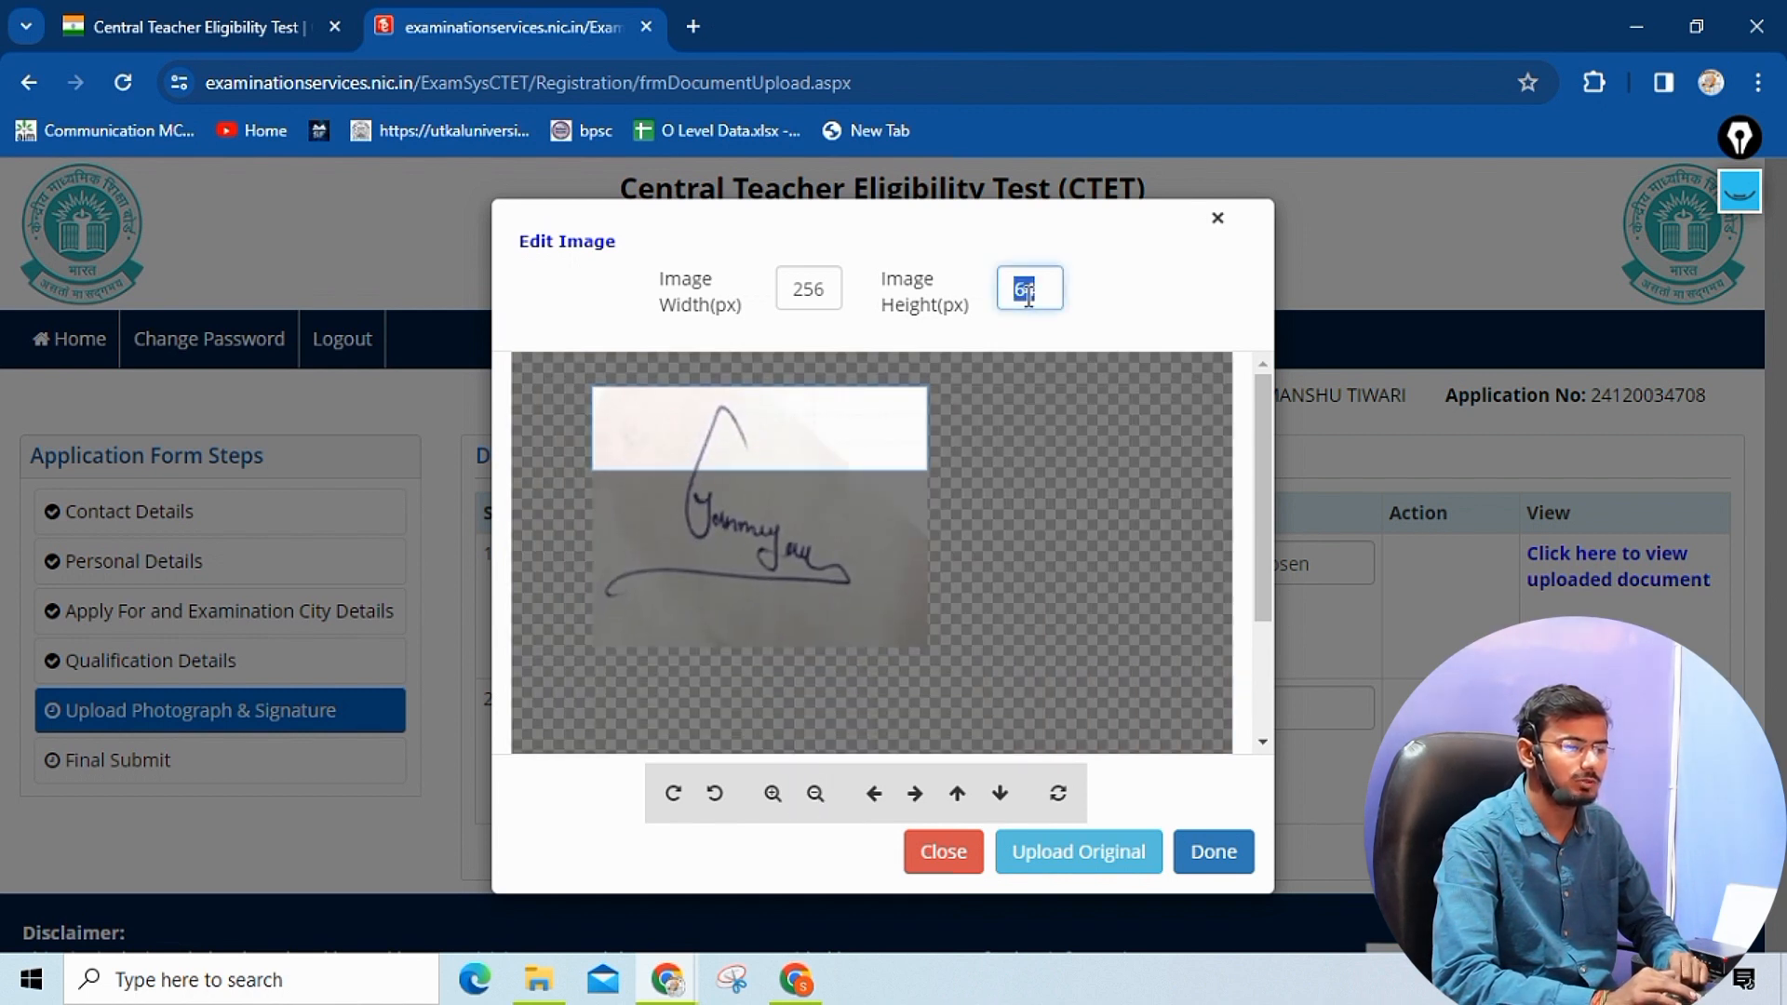
text(150)
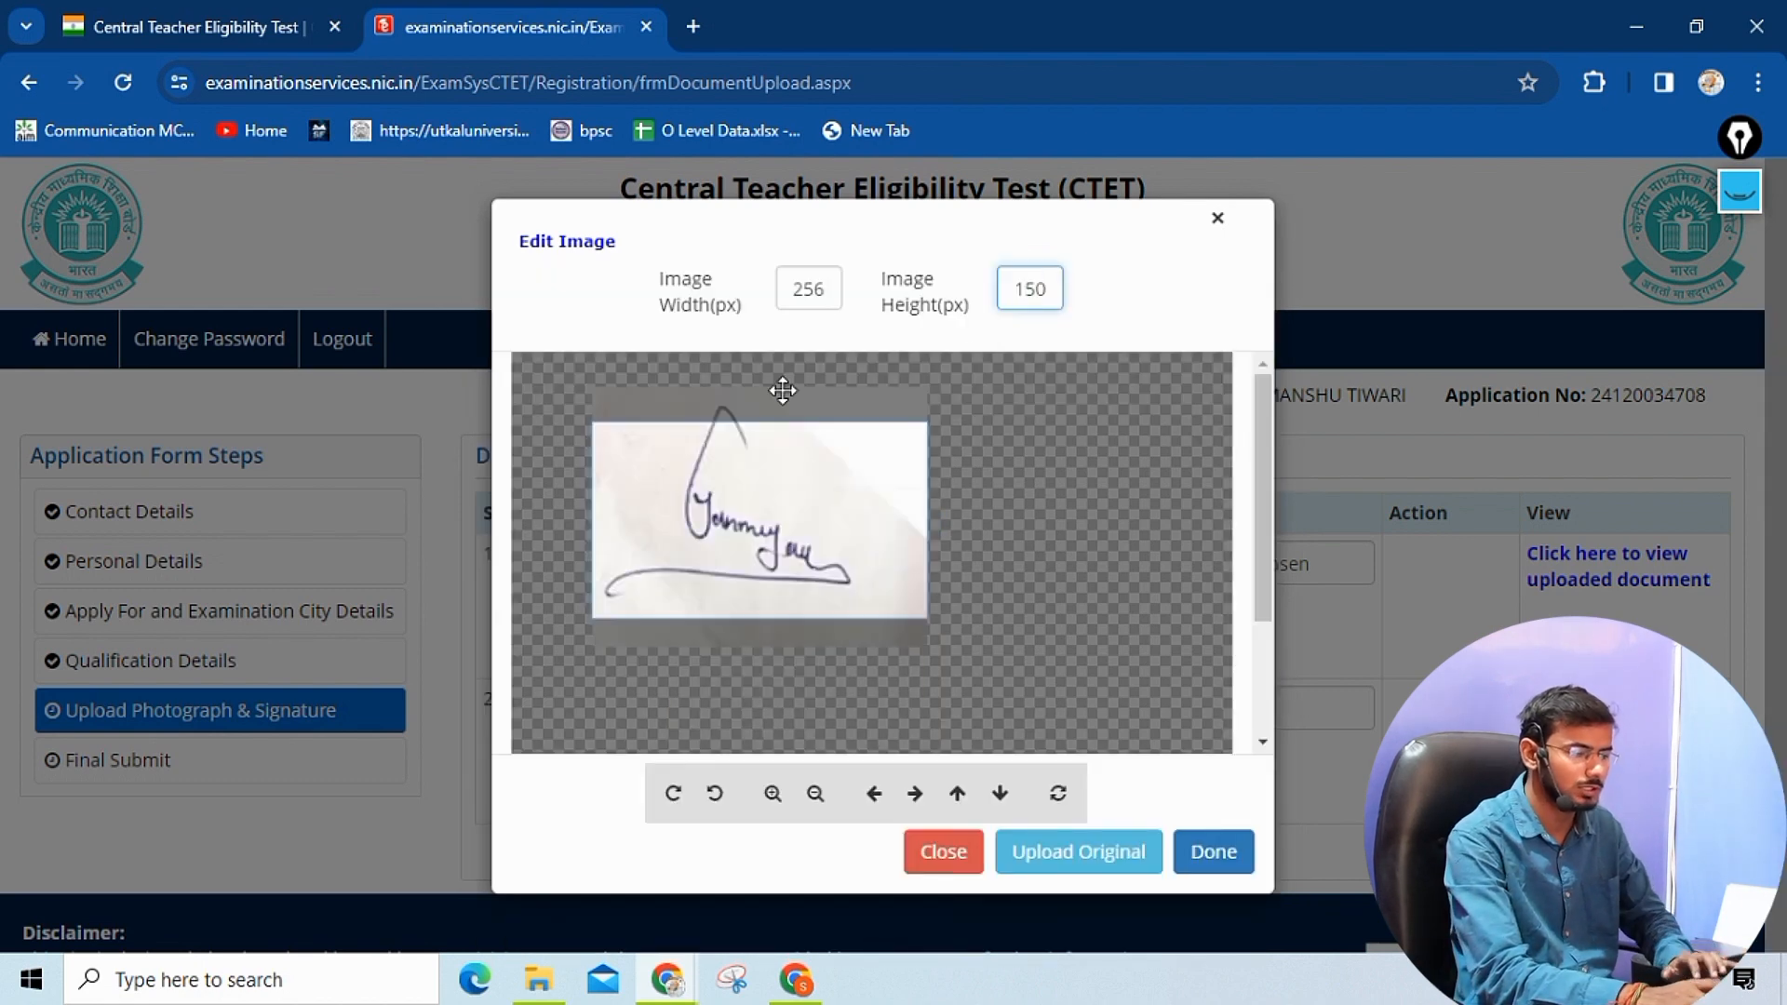
drag(742, 485, 746, 466)
click(1215, 851)
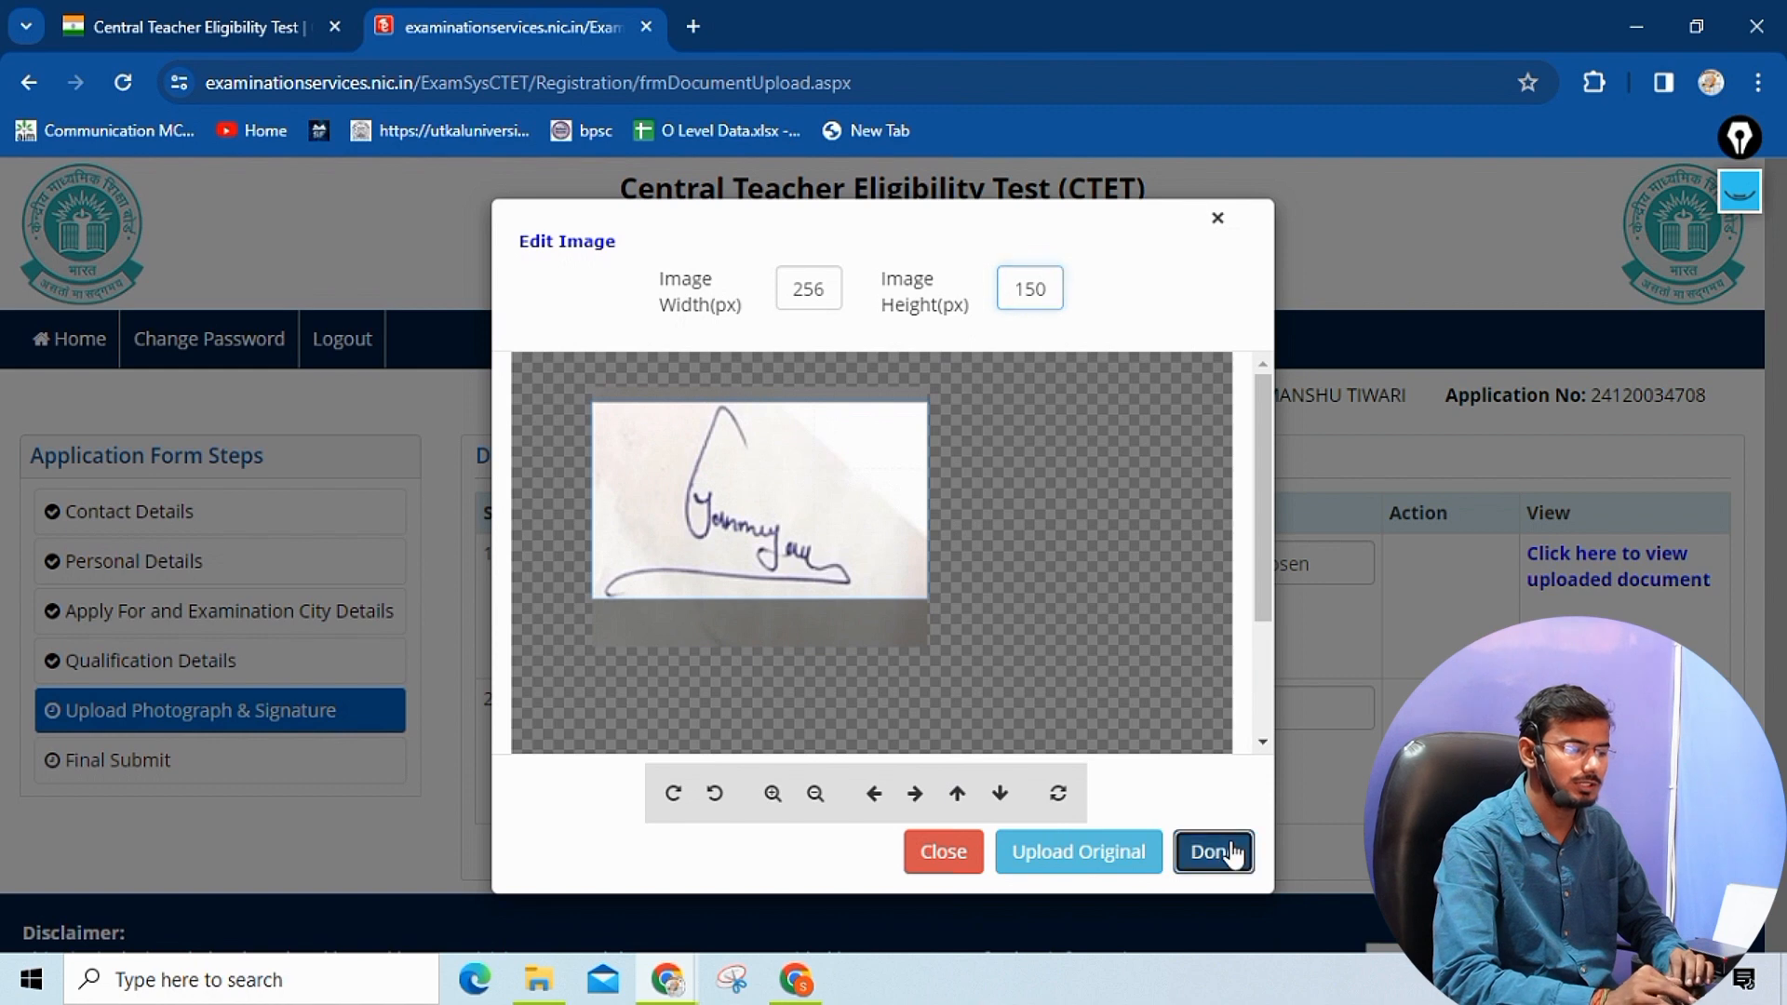
- Upload the cropped signature, enter the security pin, and save and confirm the document form
click(1396, 704)
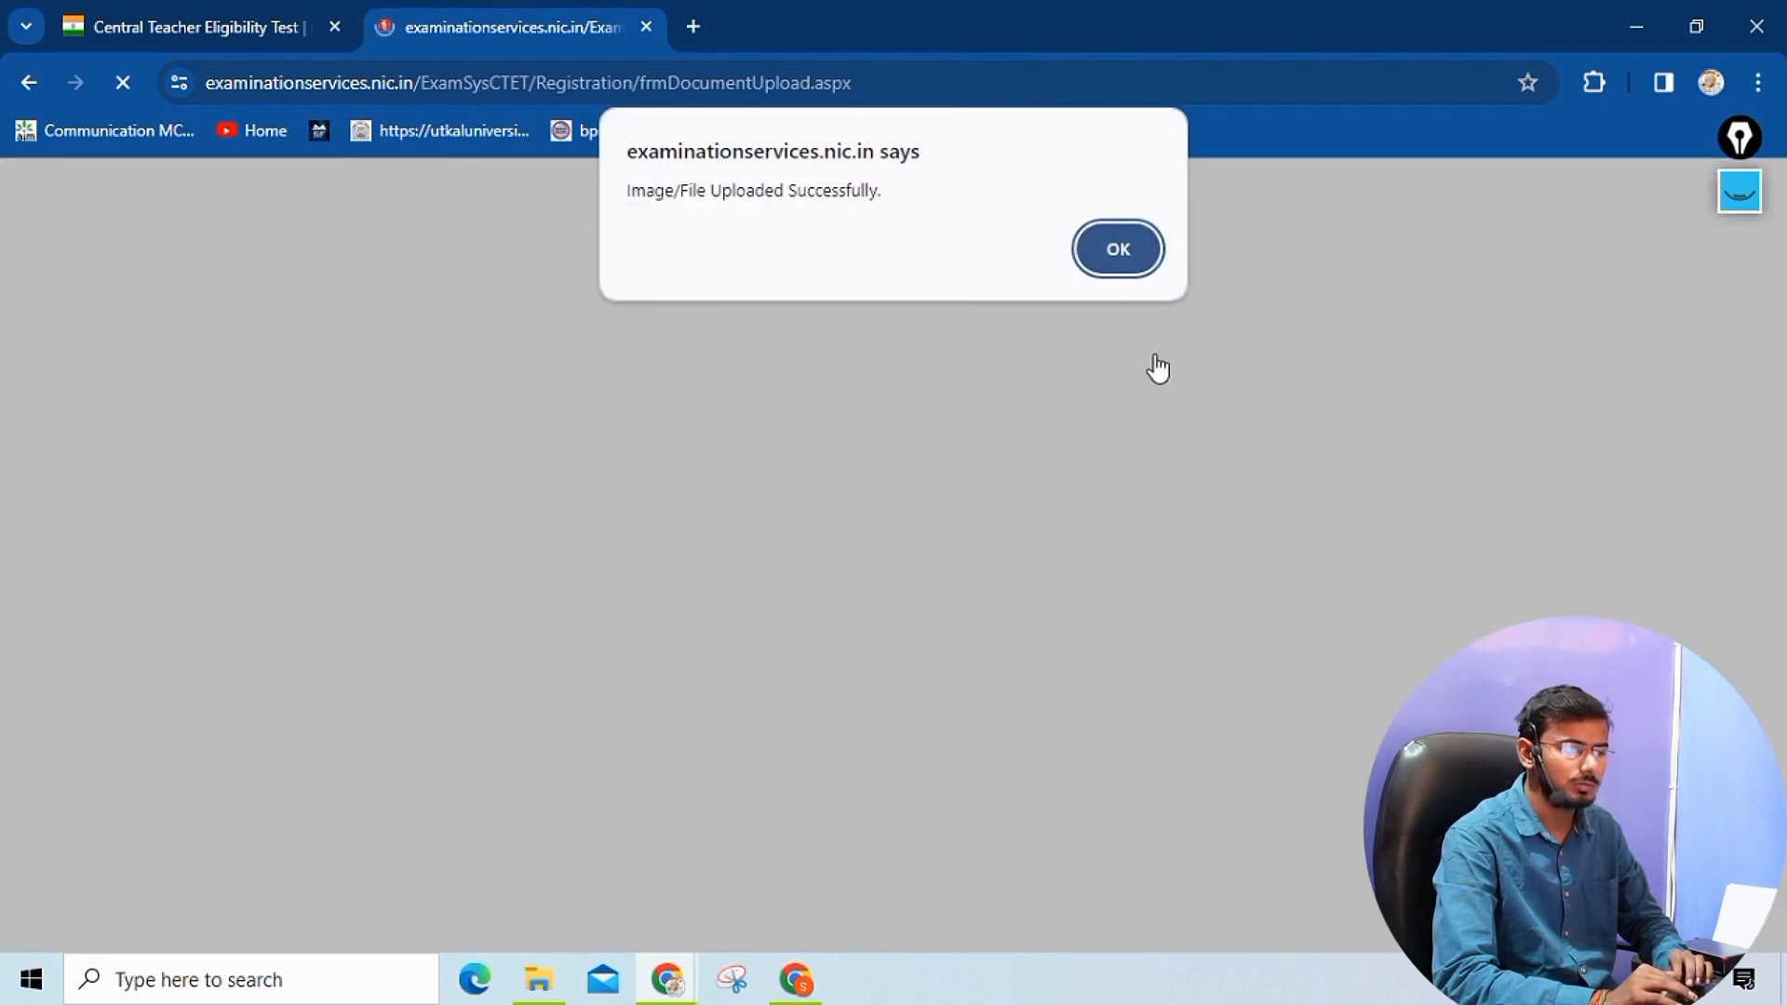
click(1117, 249)
scroll(1777, 521, down, 3)
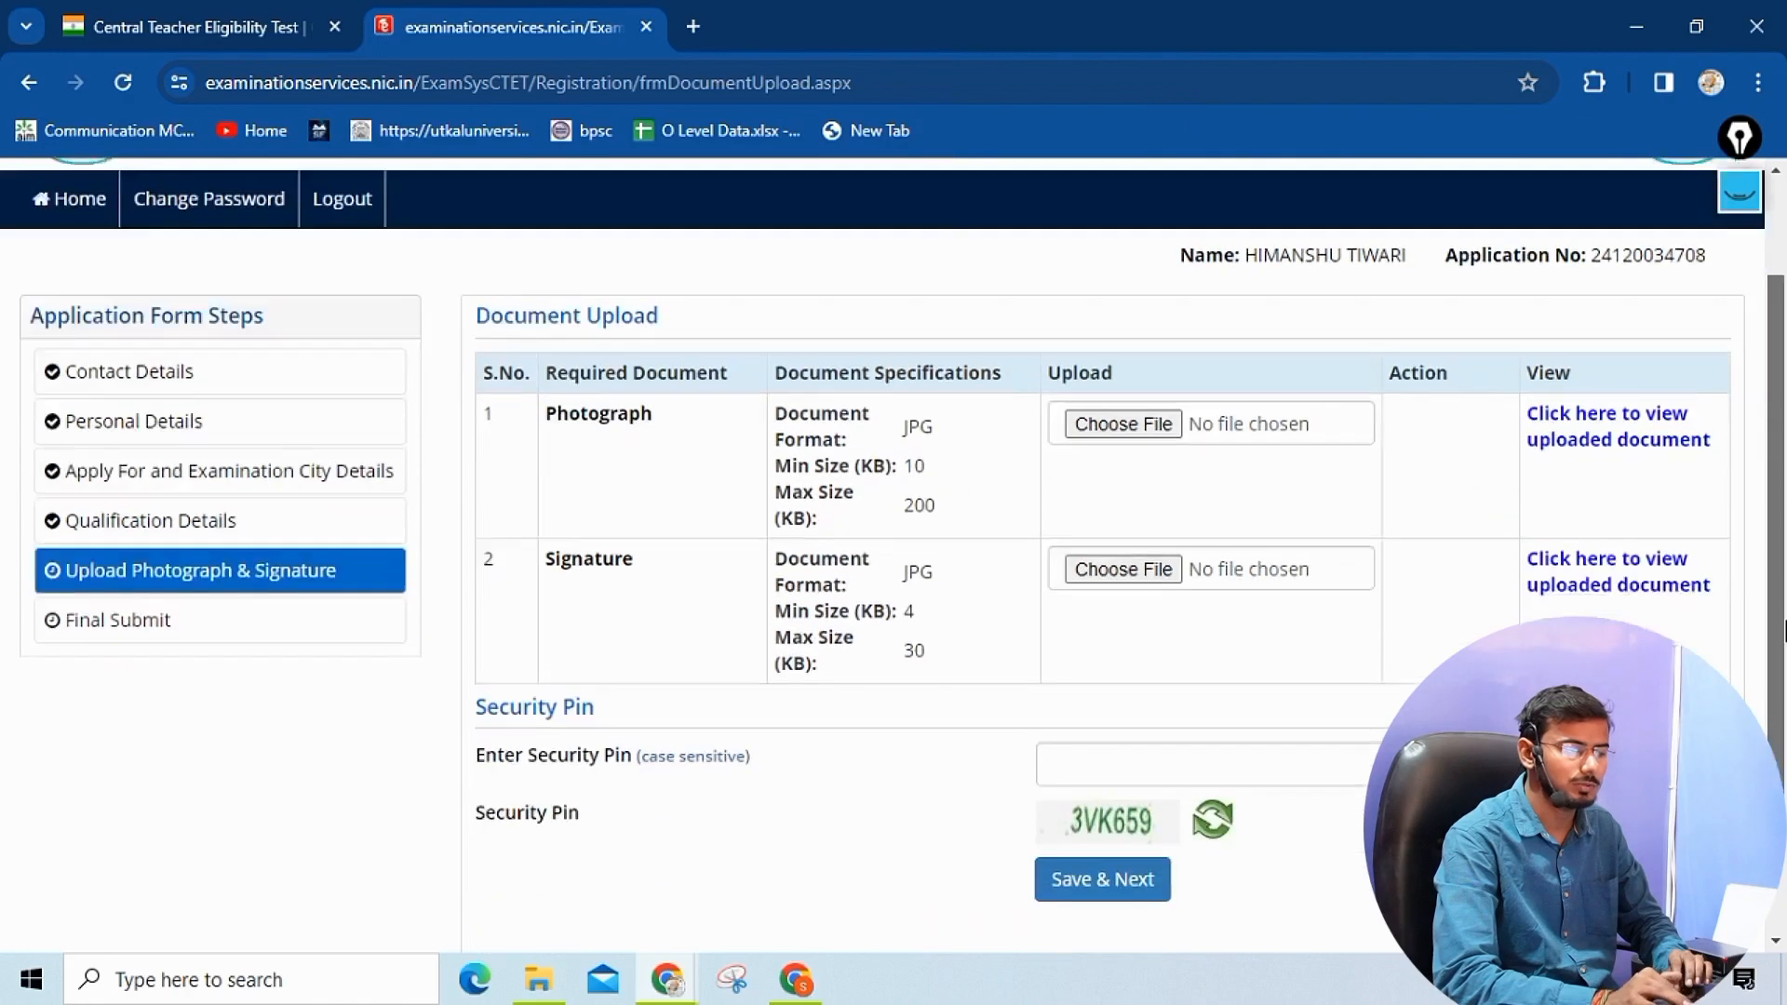
click(1105, 671)
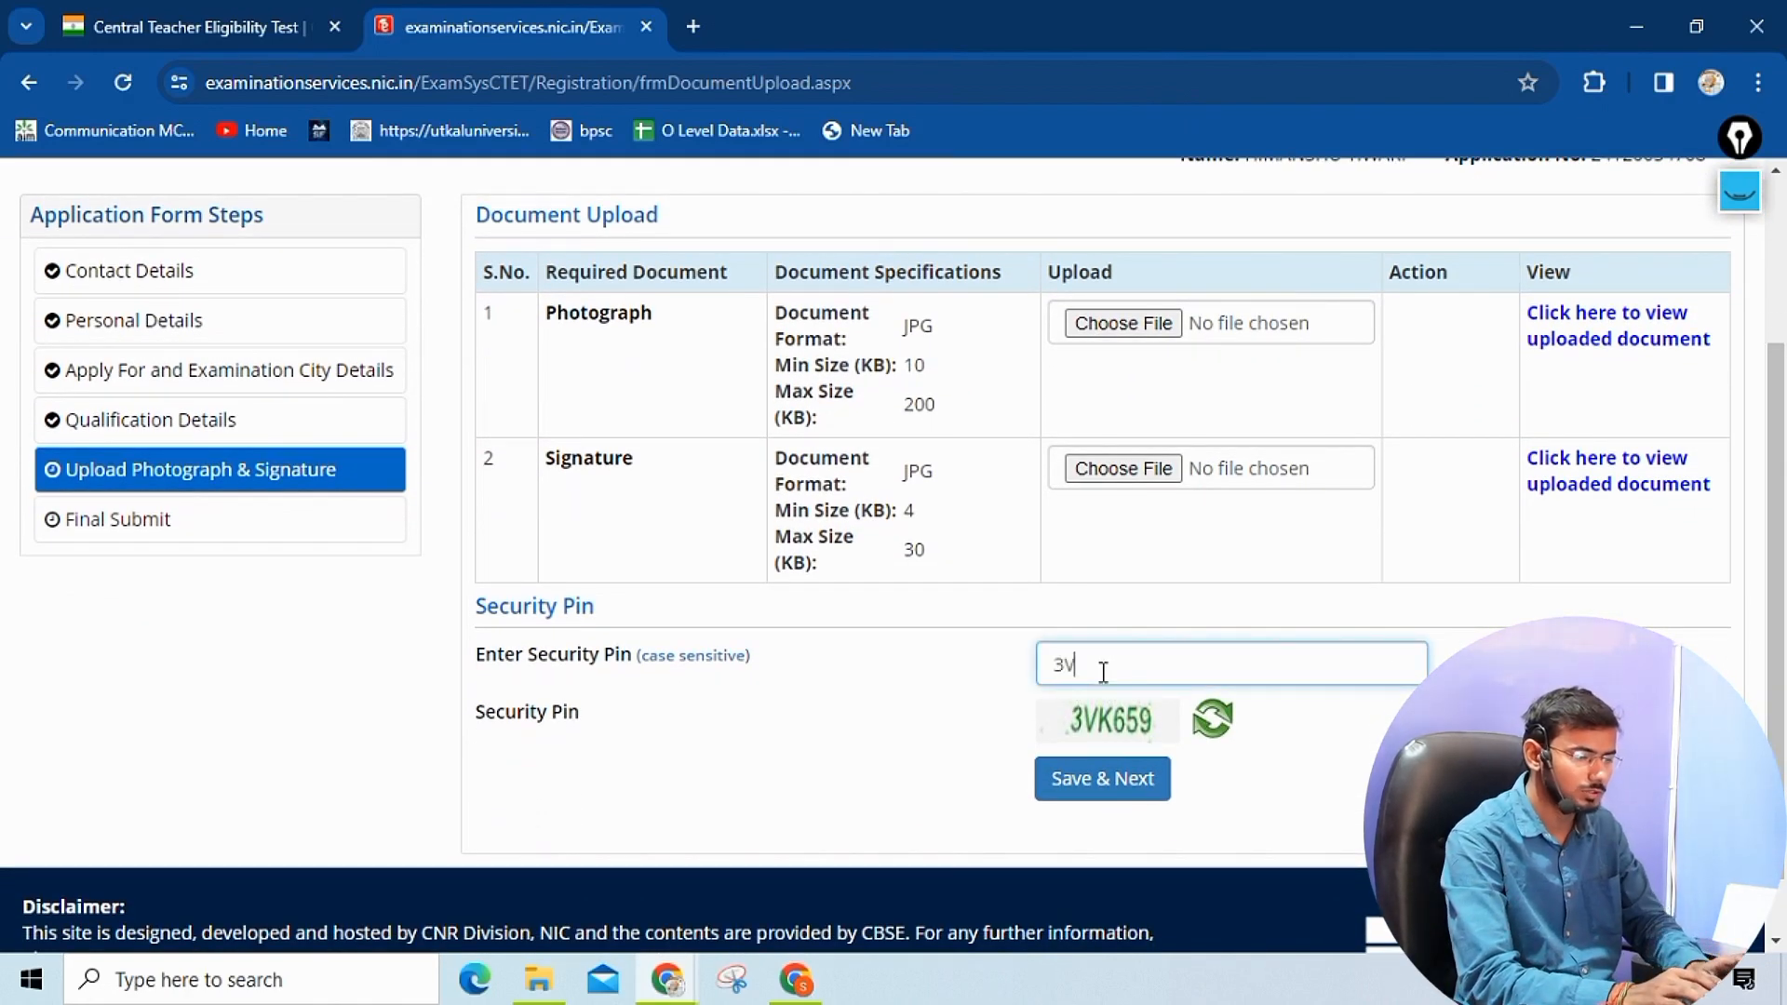
text(3VK)
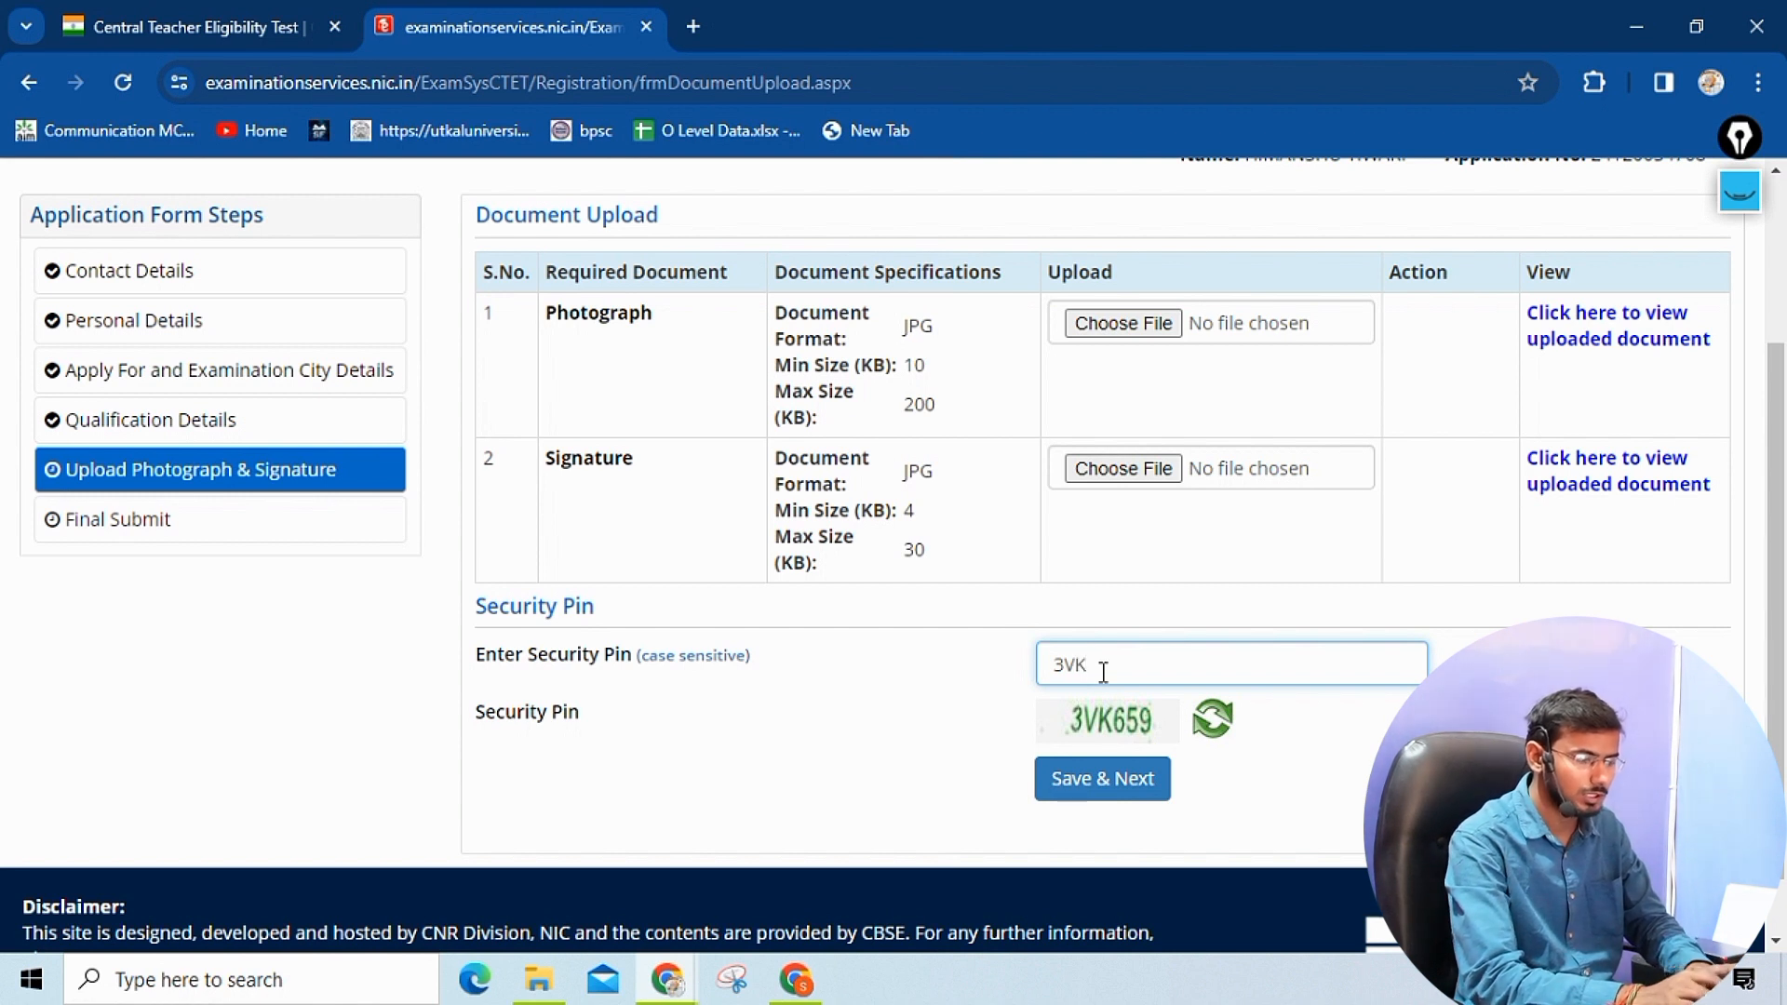
text(659)
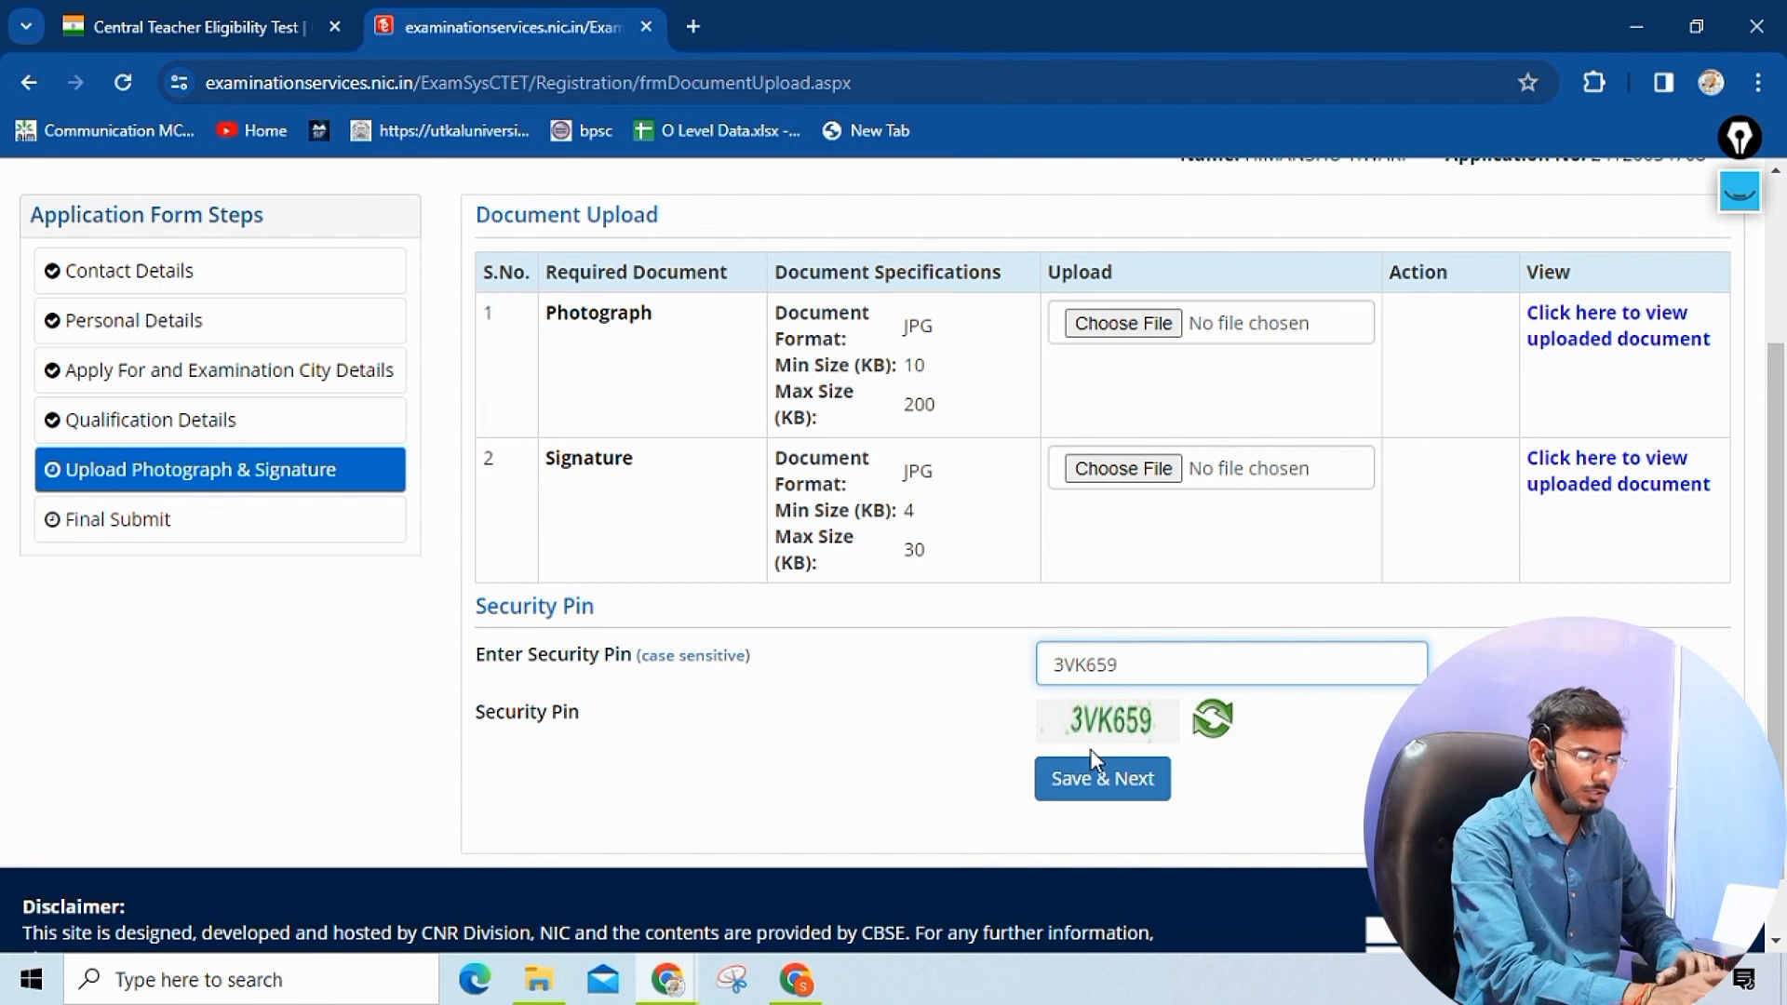
click(1091, 775)
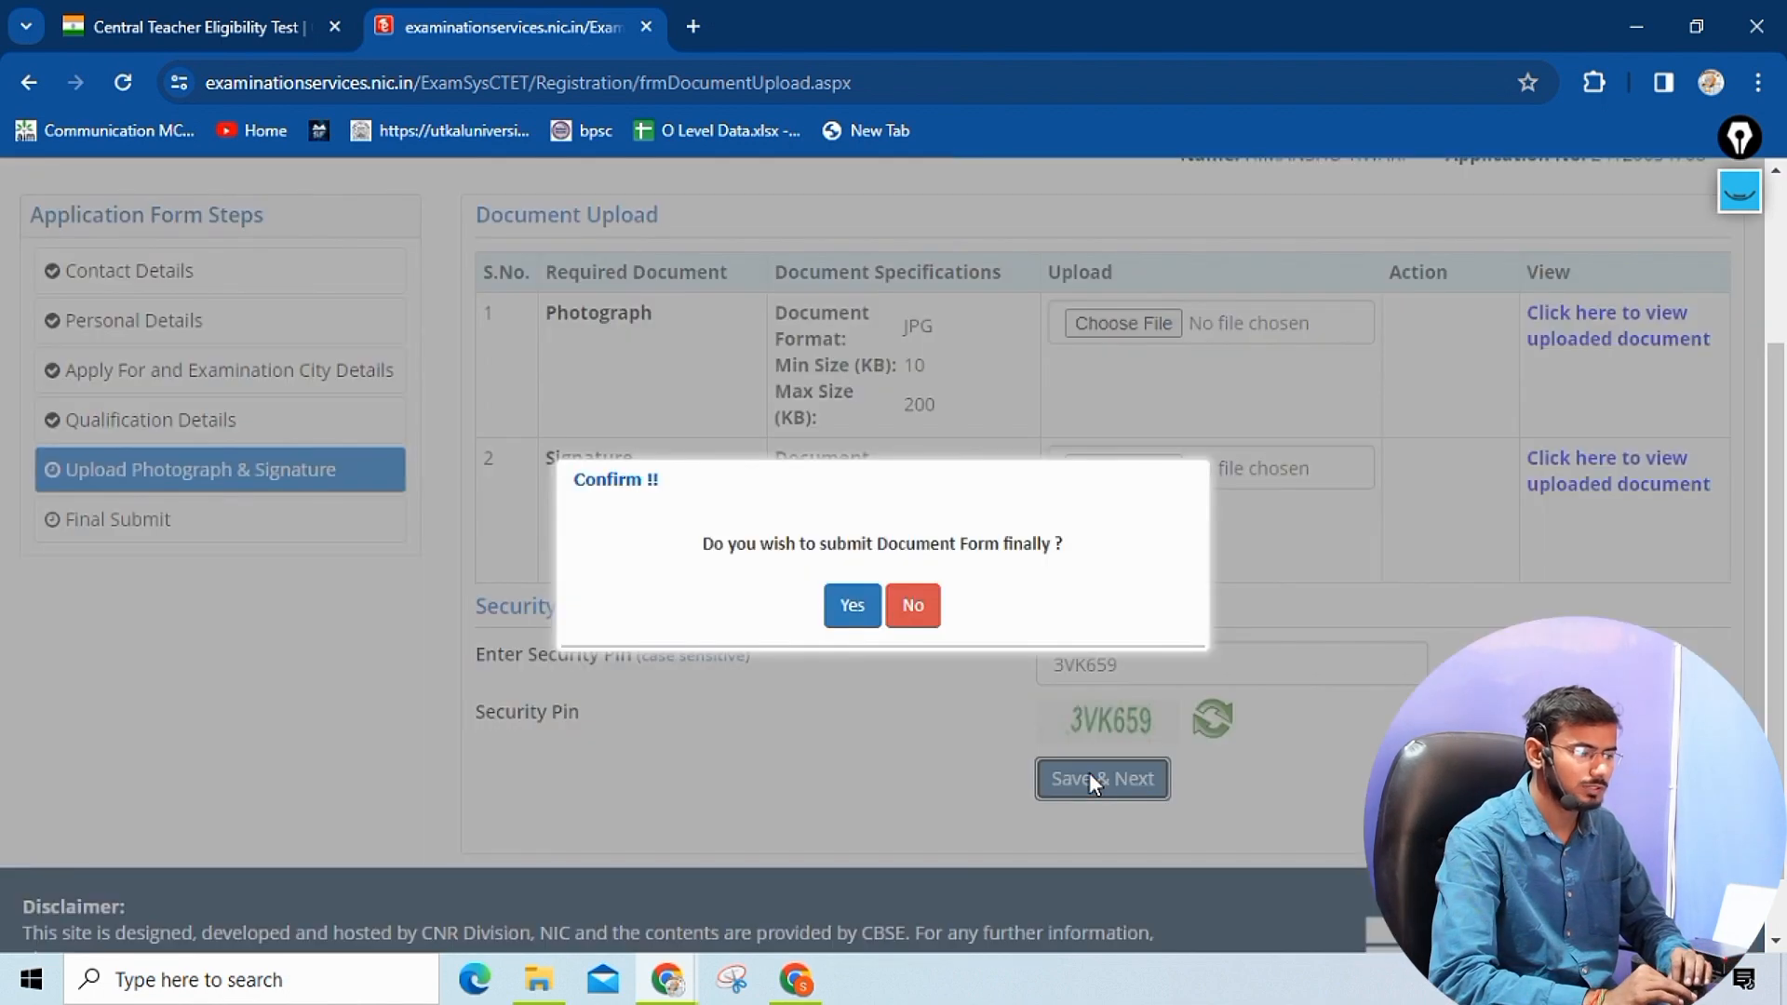
click(864, 618)
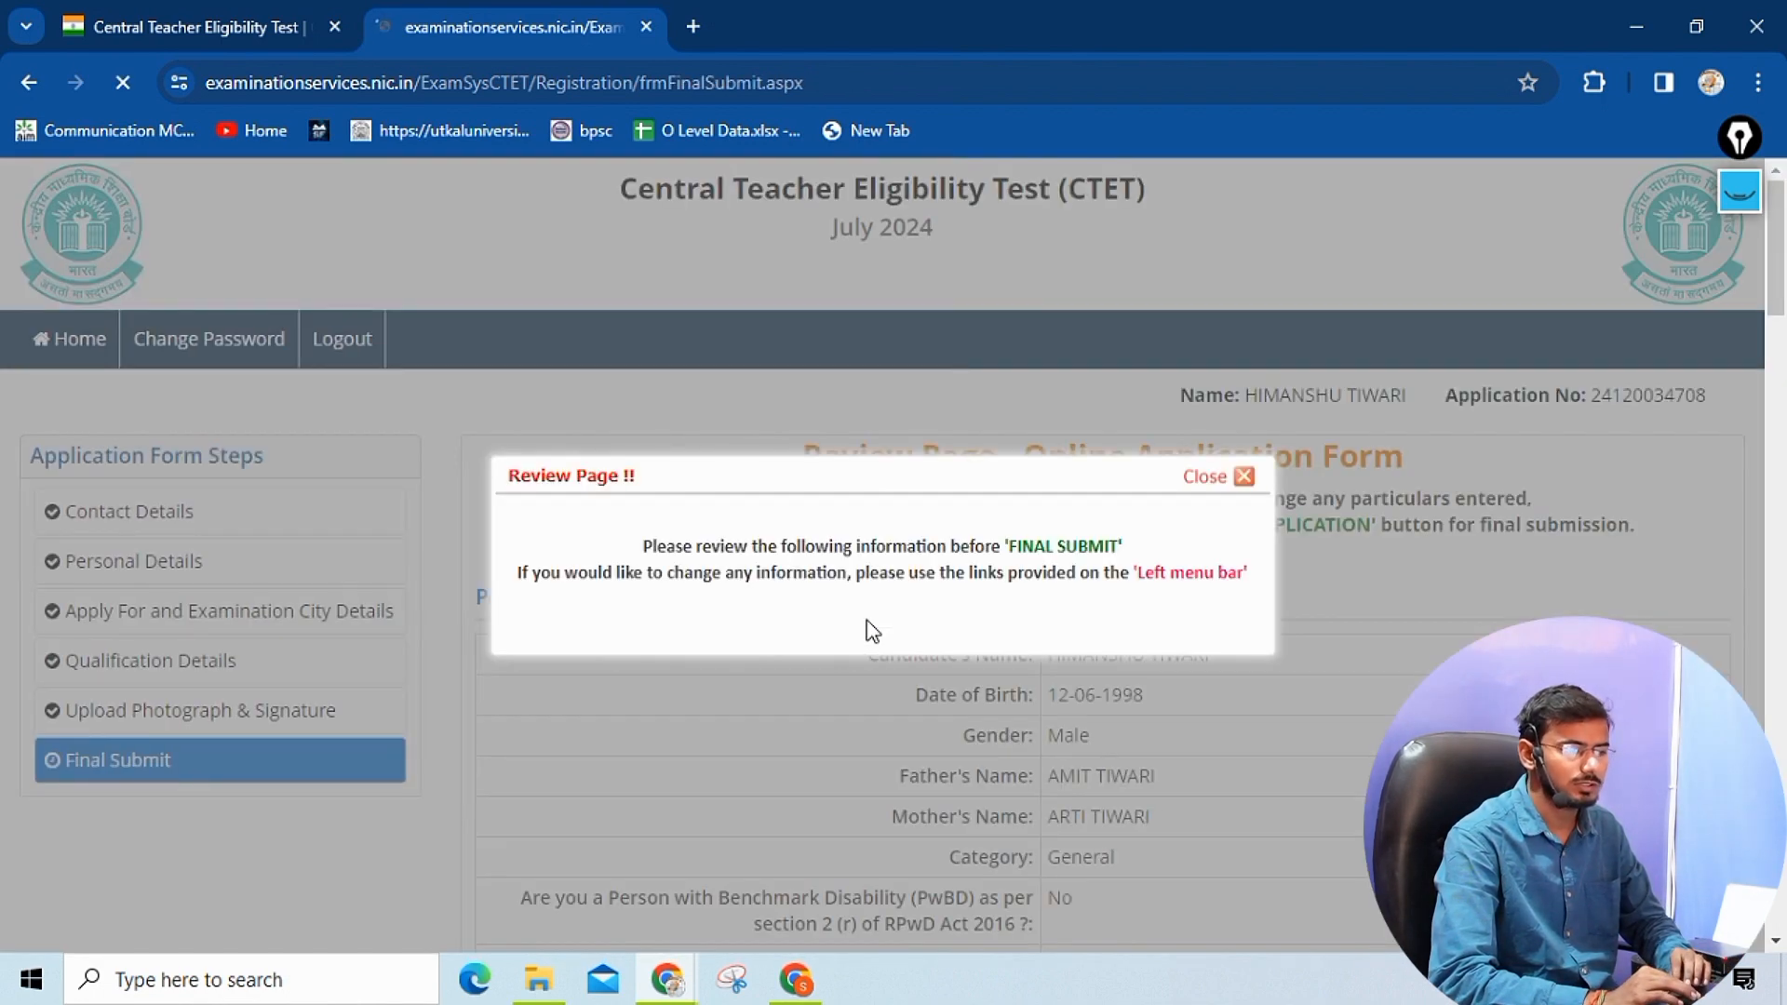
- Tick all ten checklist particulars, from My Name to Contact Details, as verified
click(1243, 481)
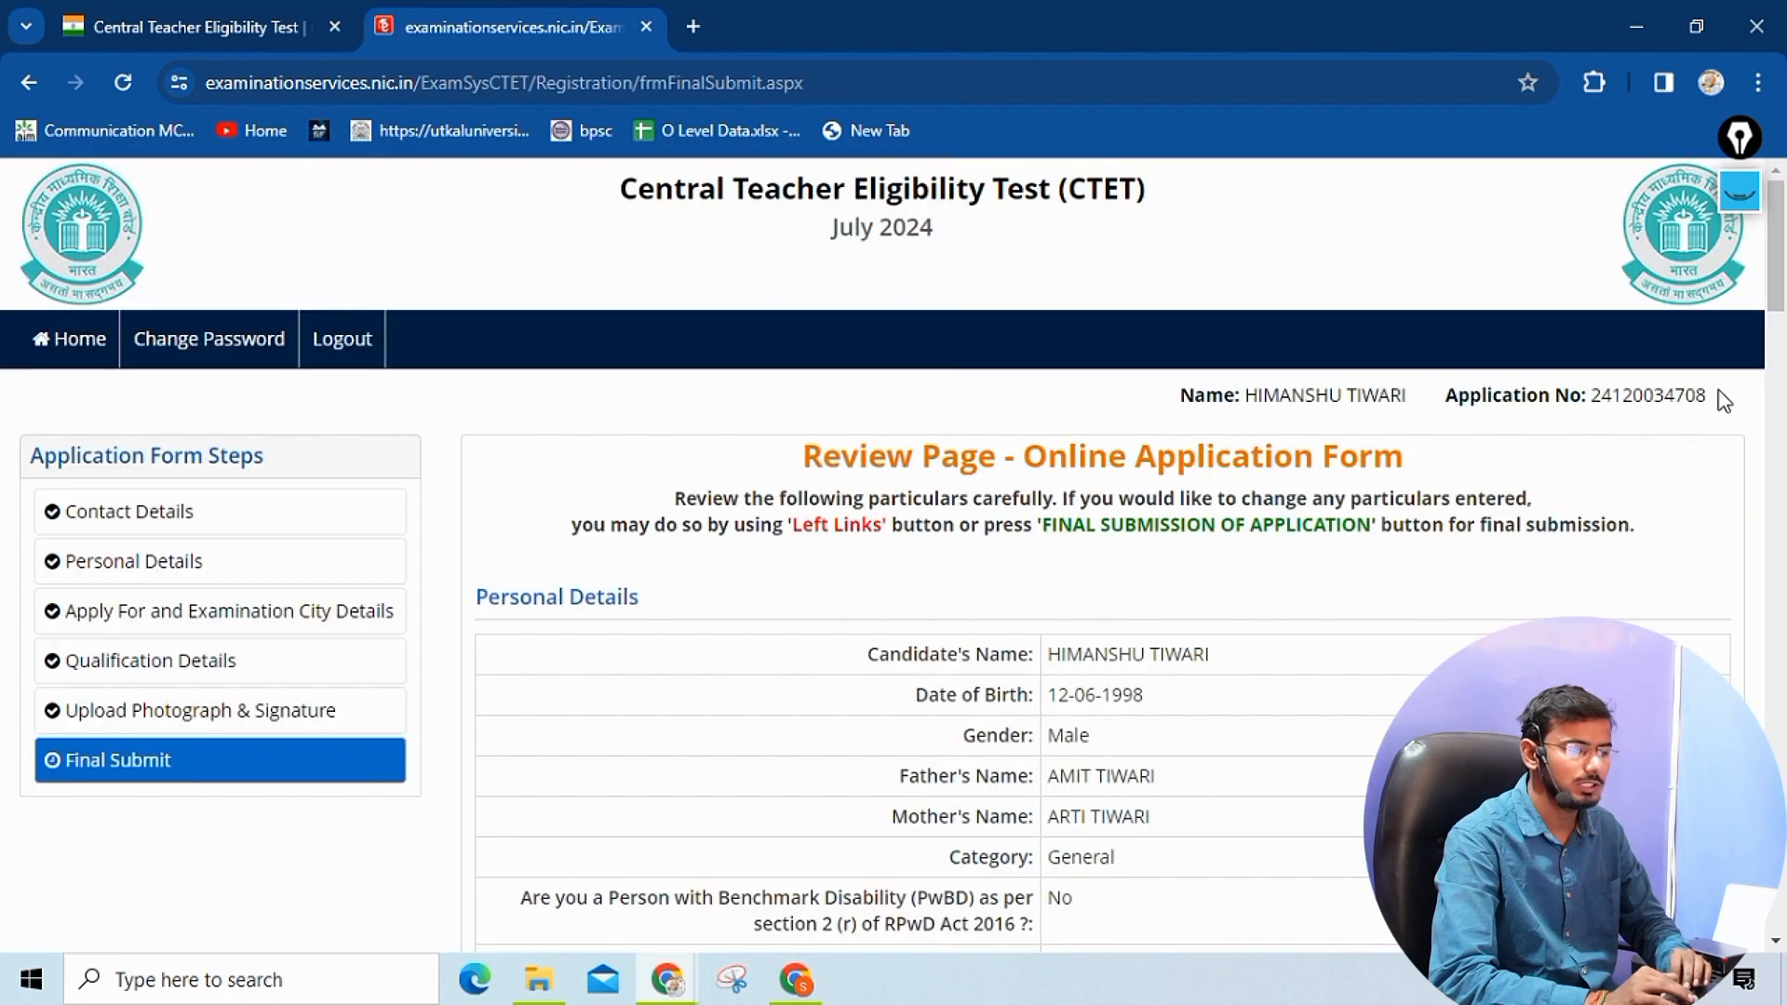
drag(1782, 308, 1783, 898)
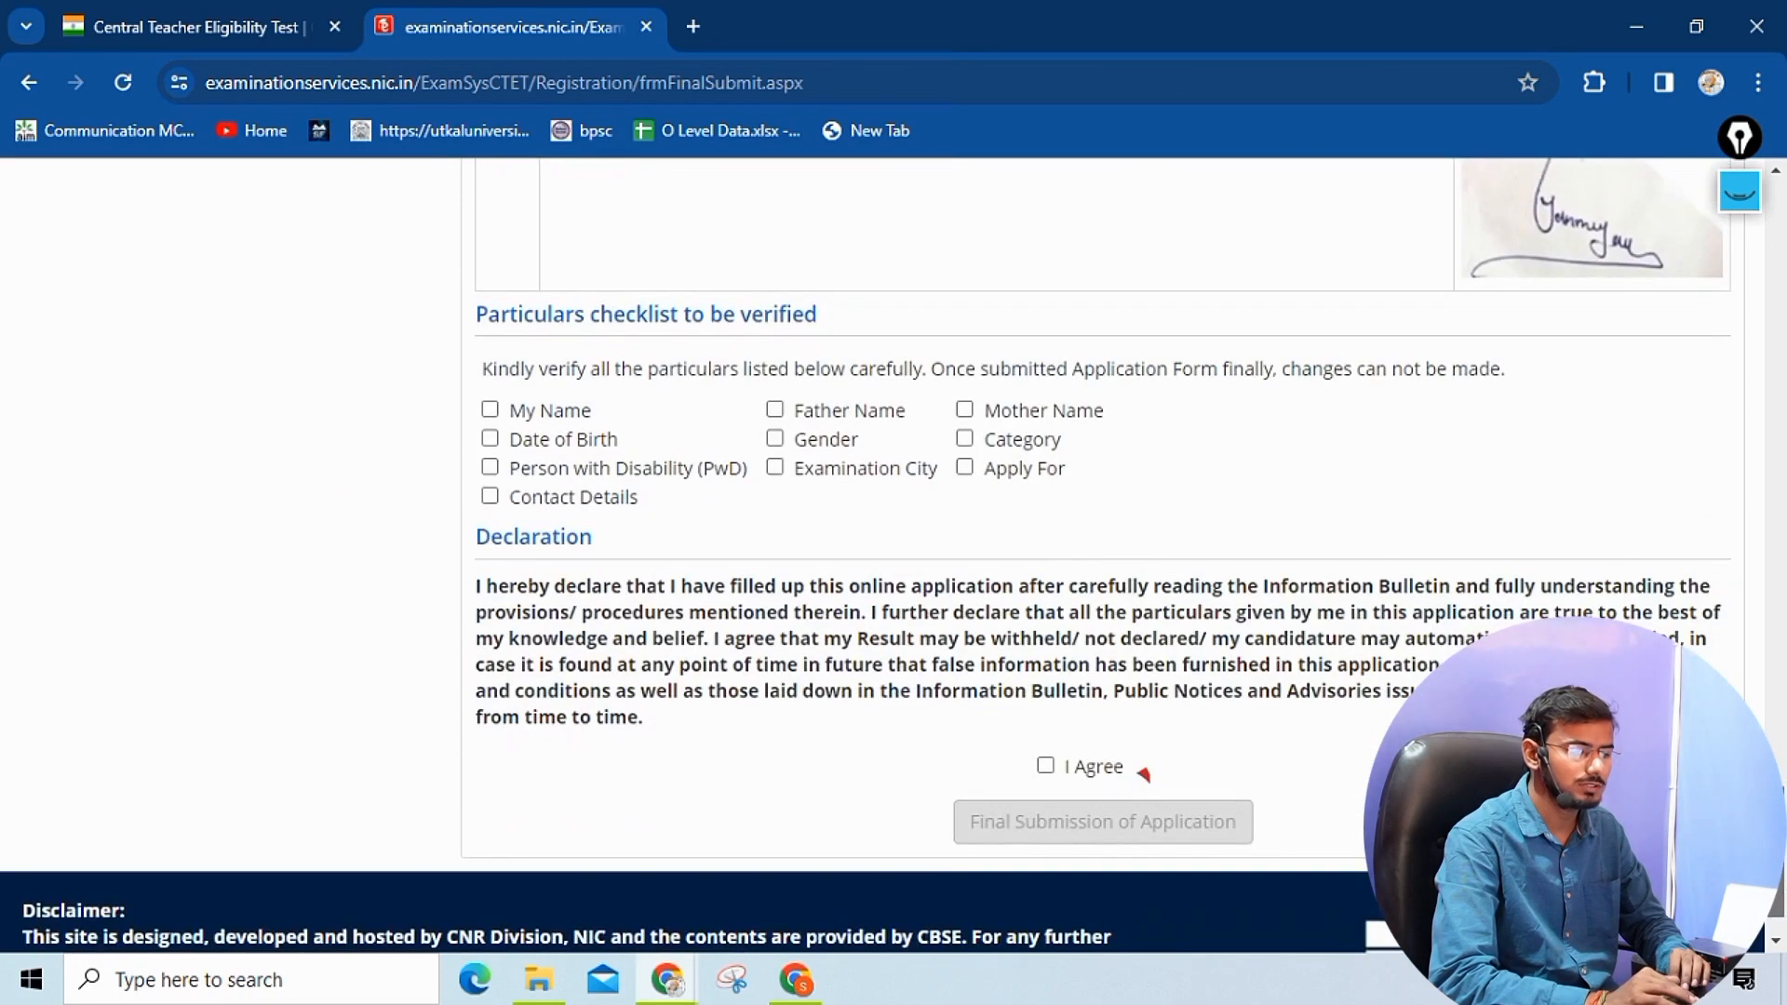
click(517, 412)
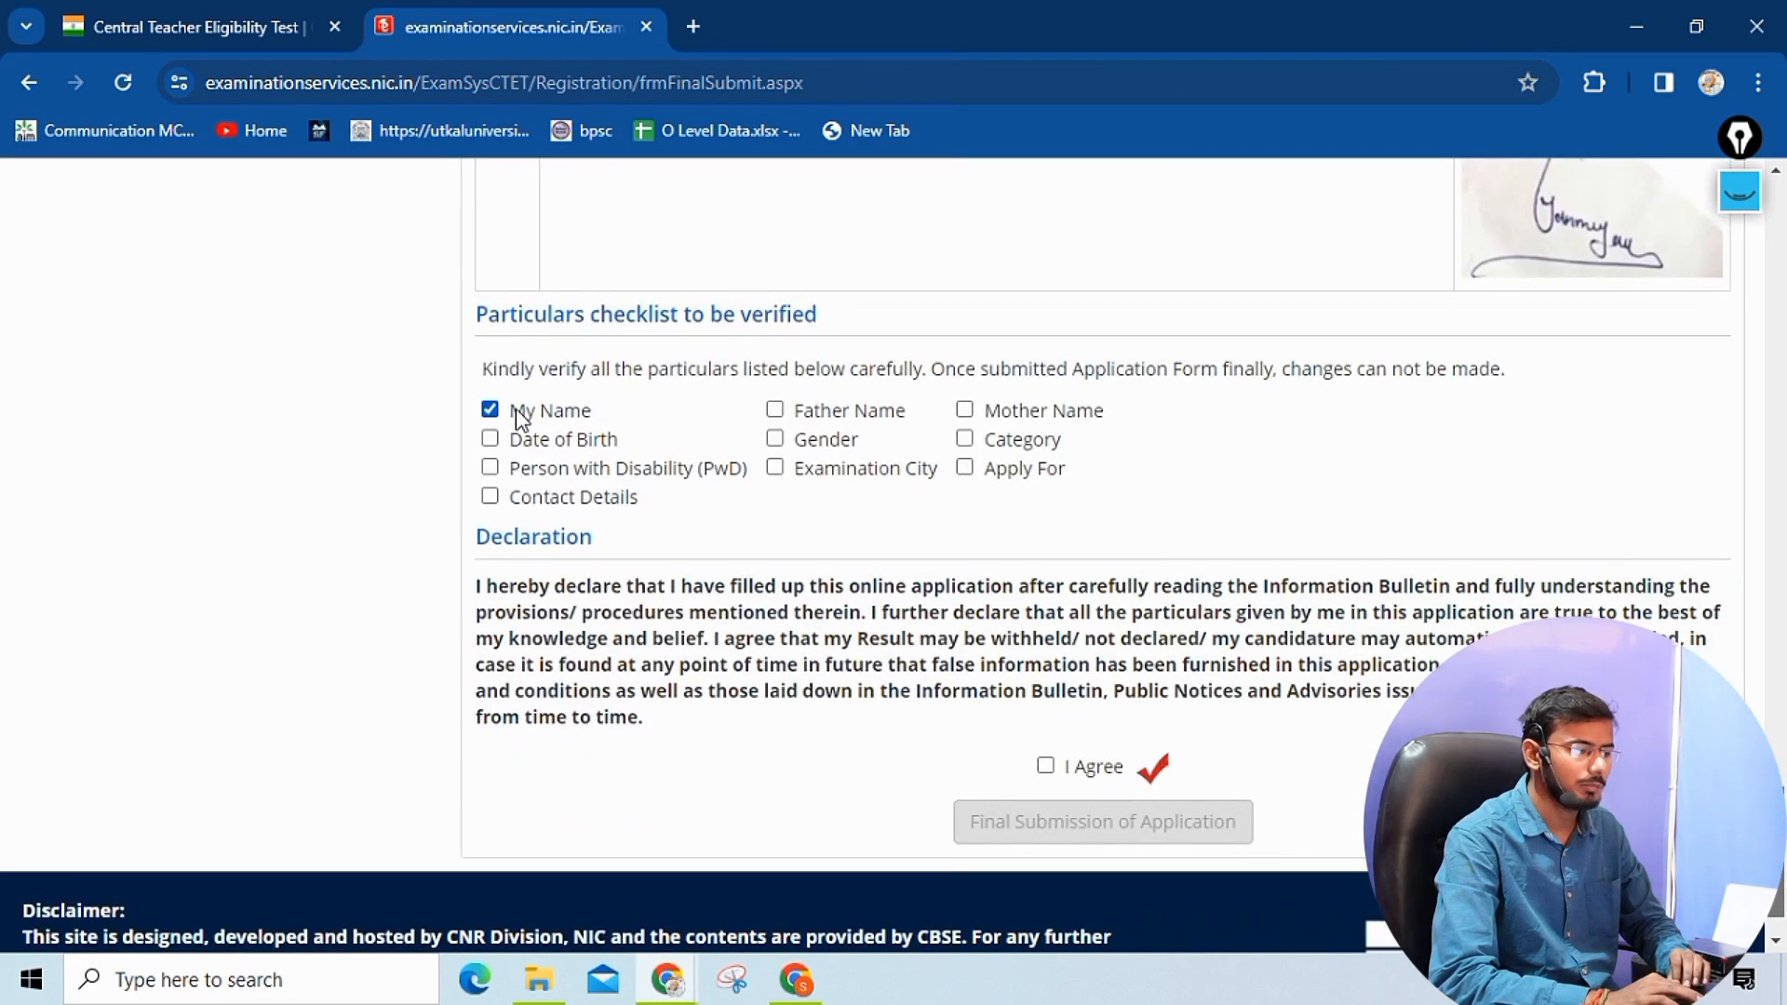
click(790, 418)
click(965, 412)
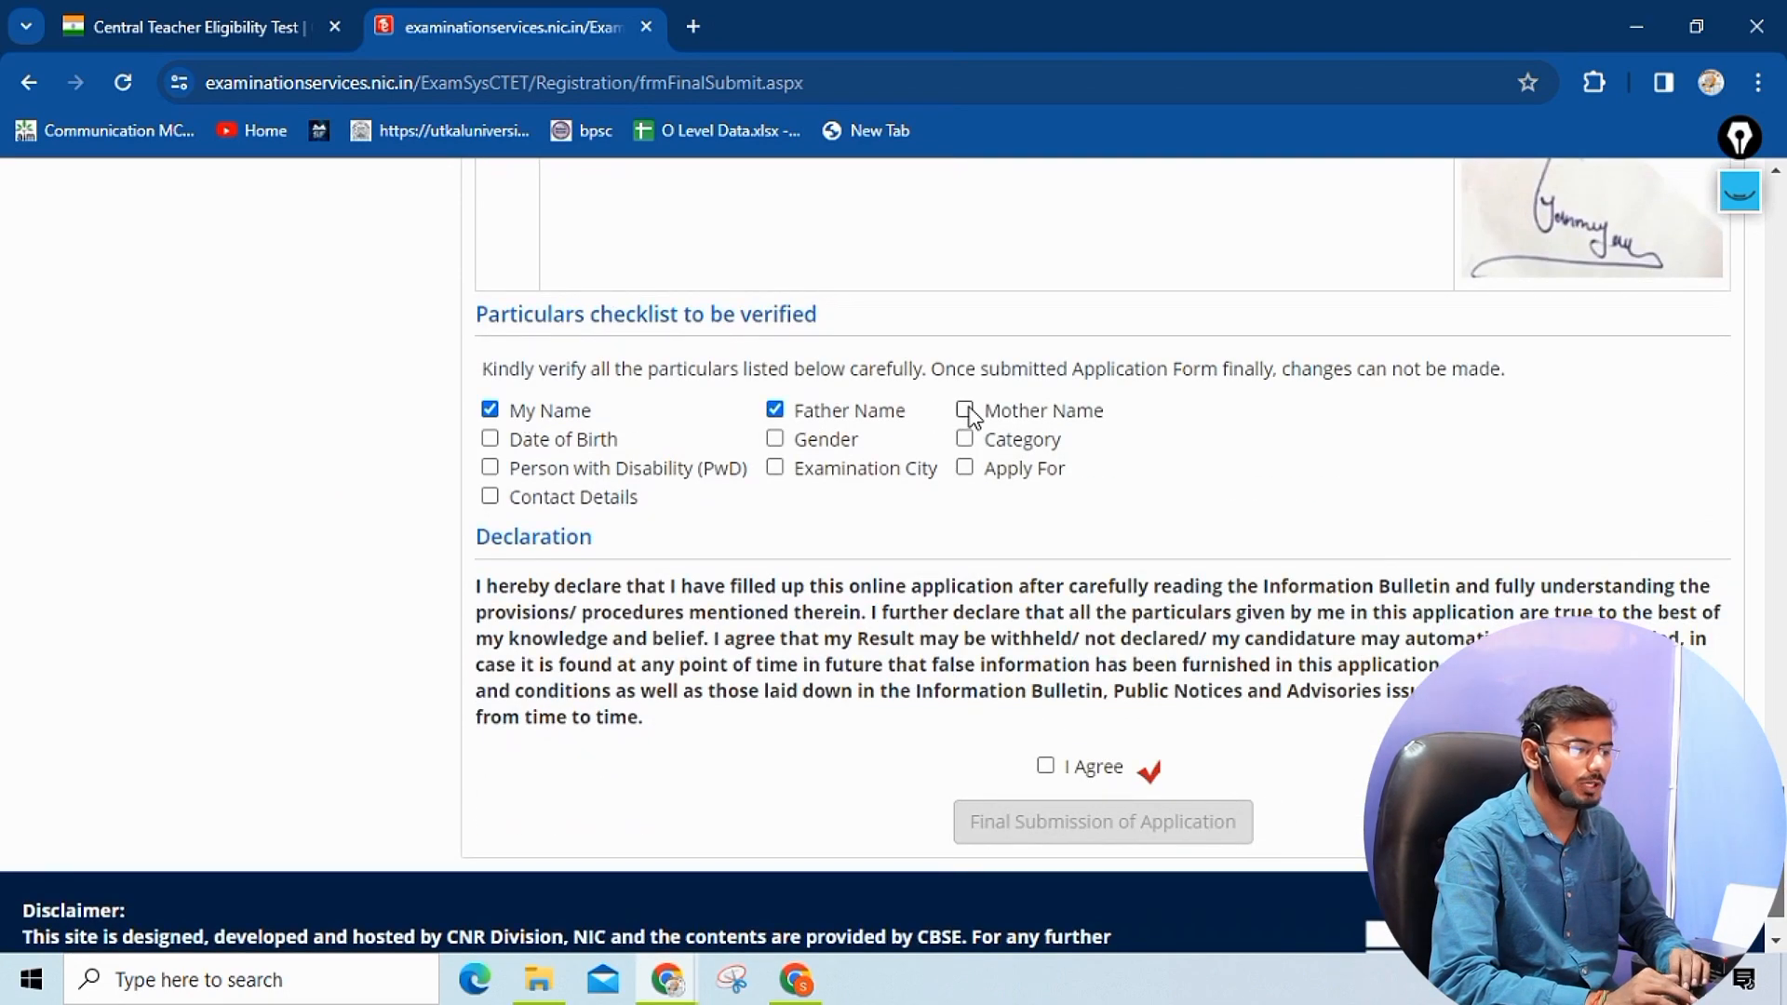
click(488, 438)
click(811, 447)
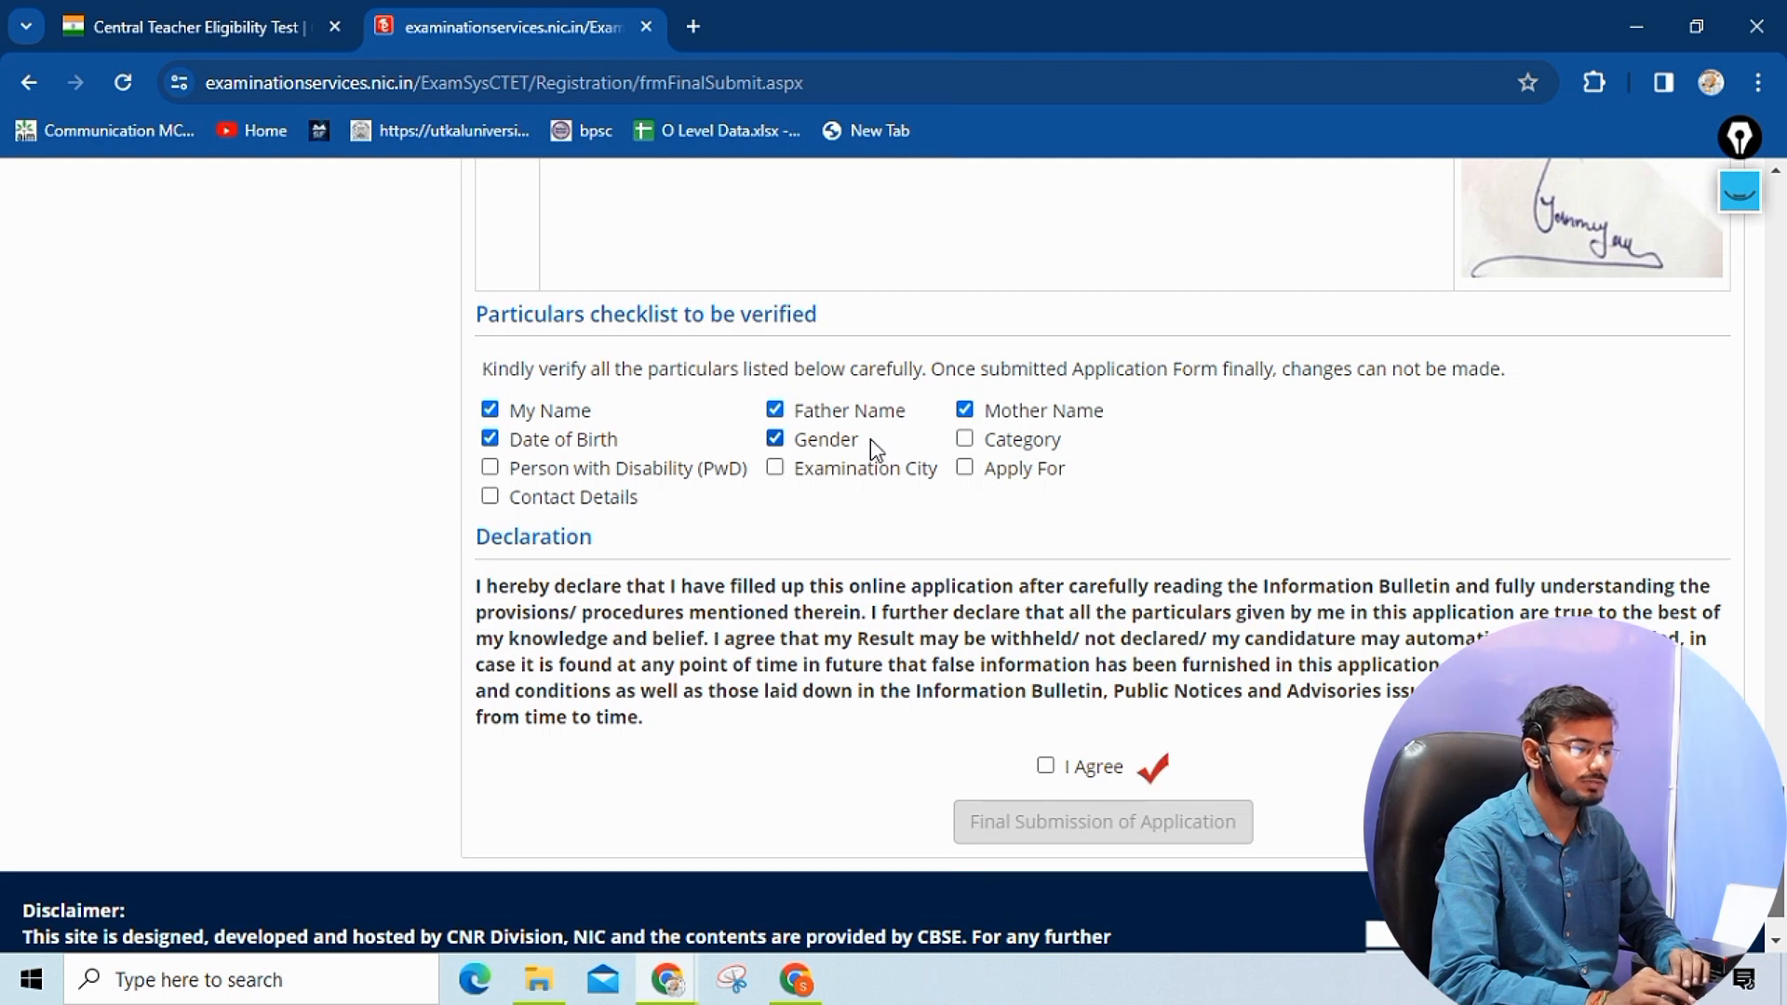
click(963, 439)
click(520, 475)
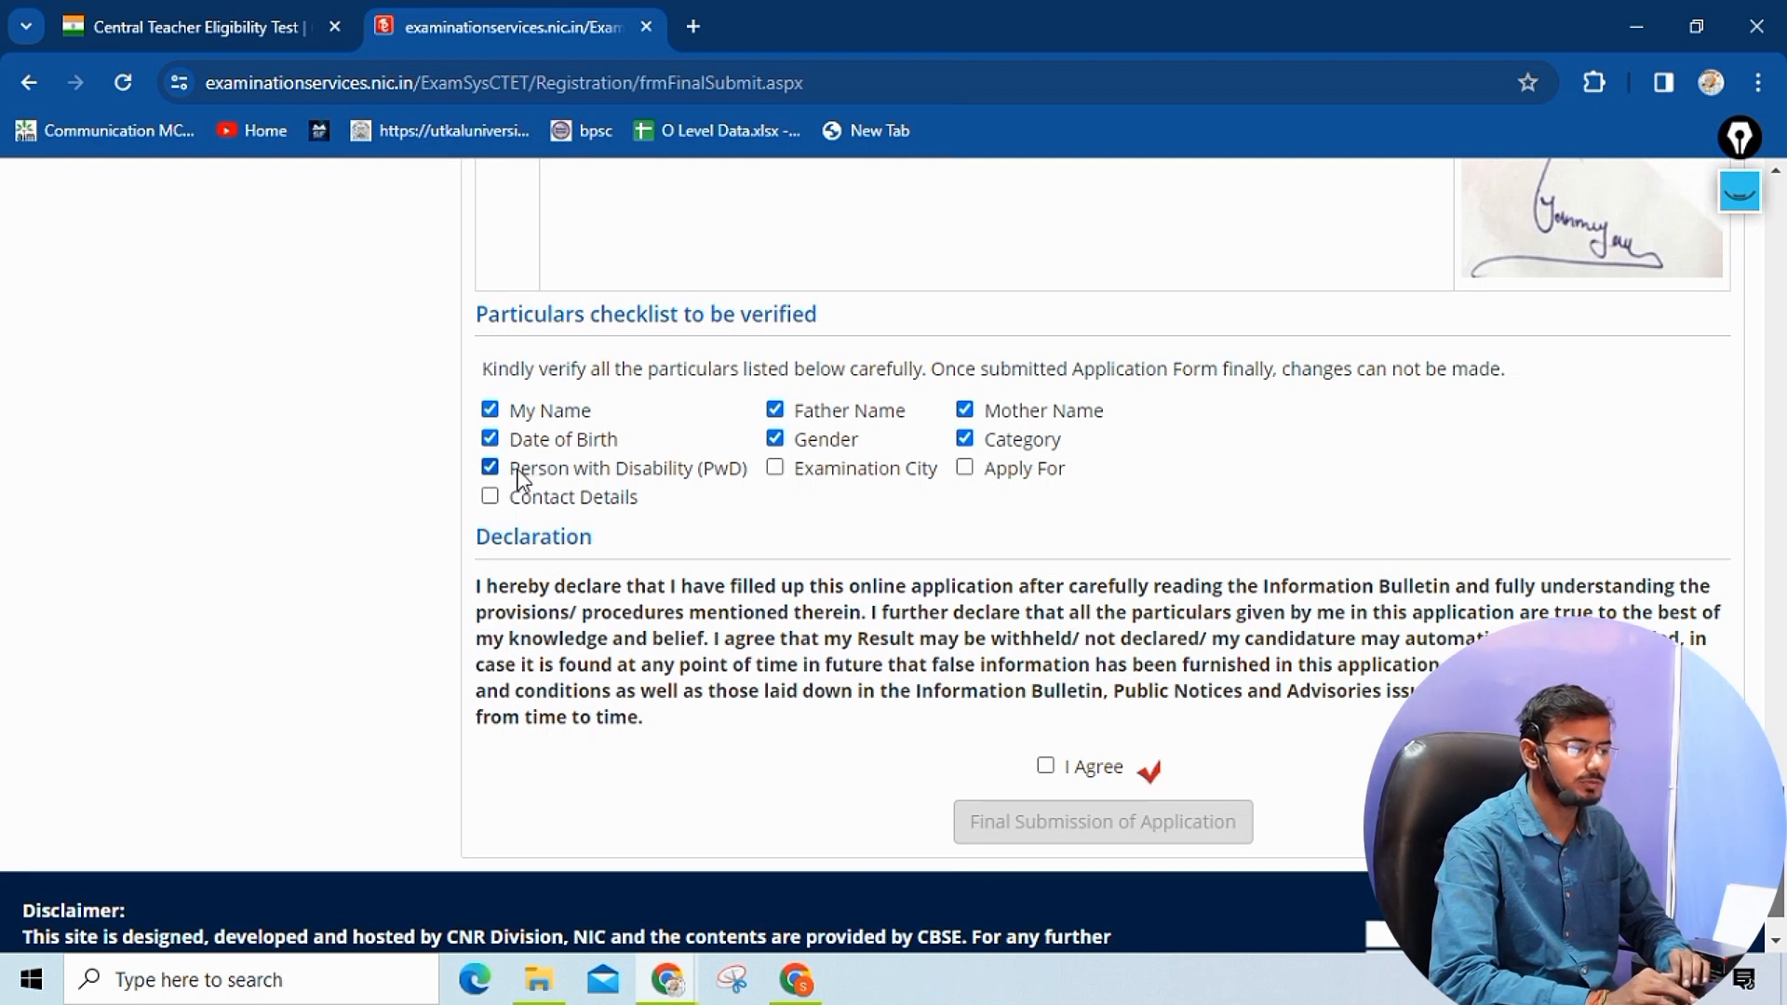
click(856, 467)
click(987, 472)
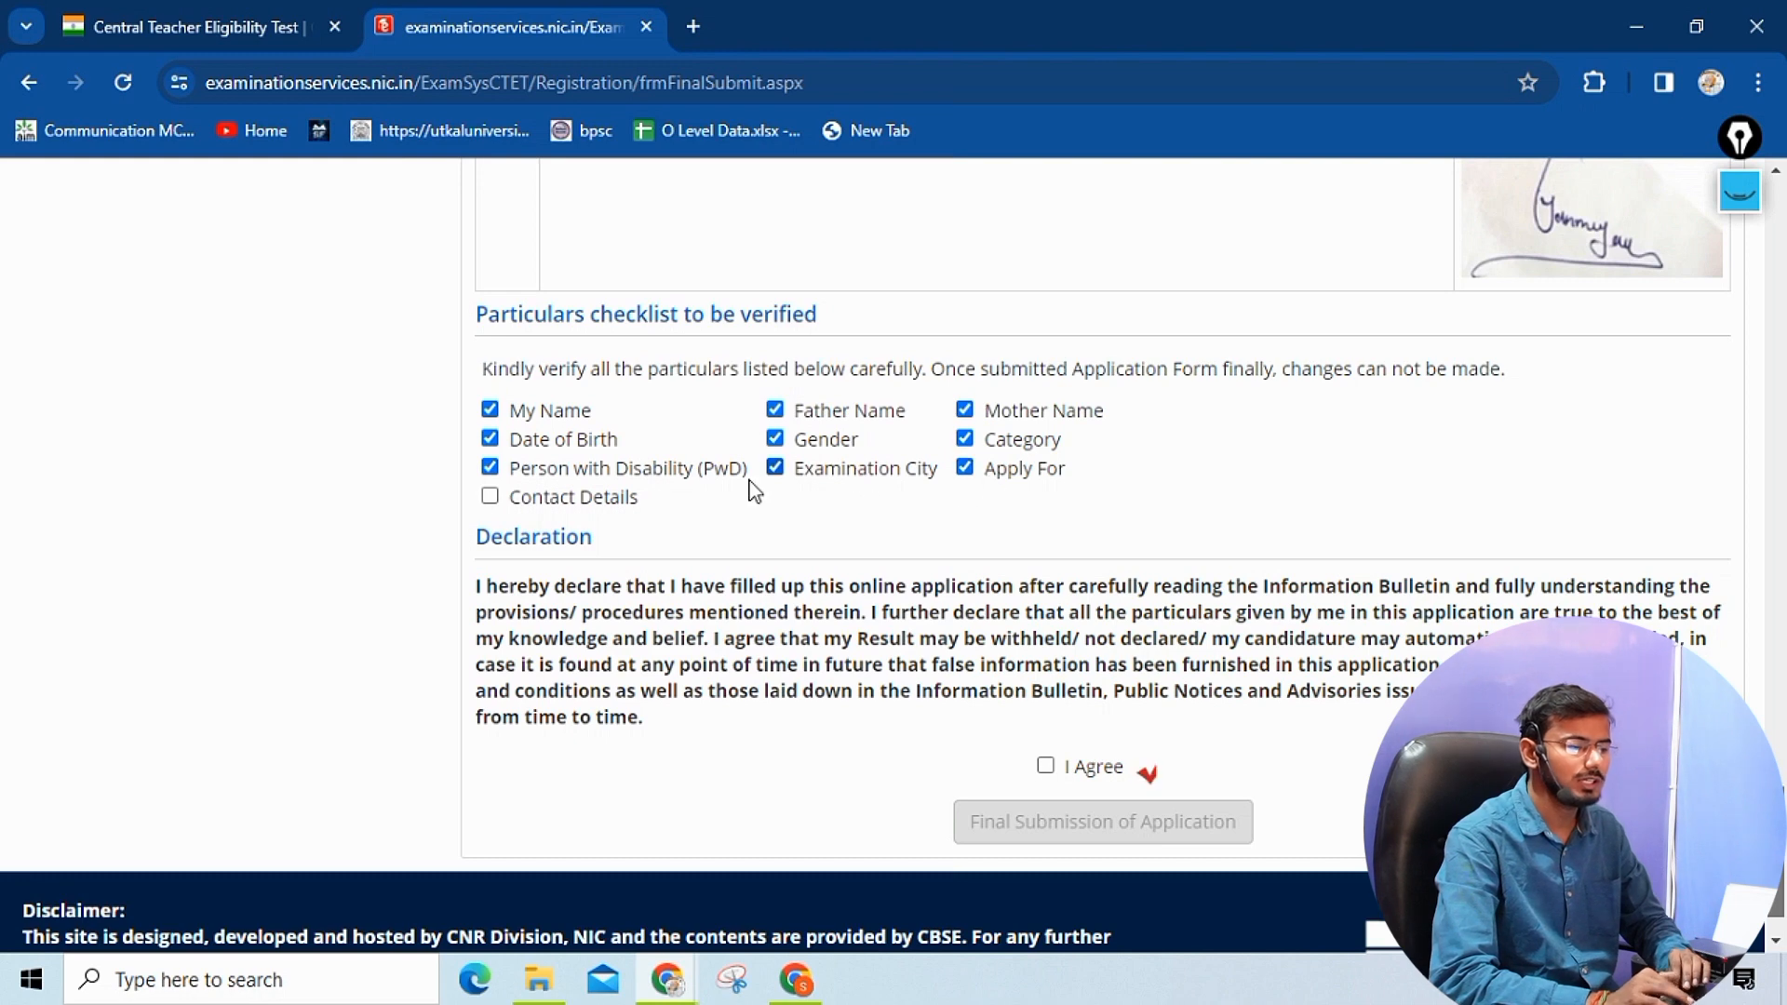
click(567, 502)
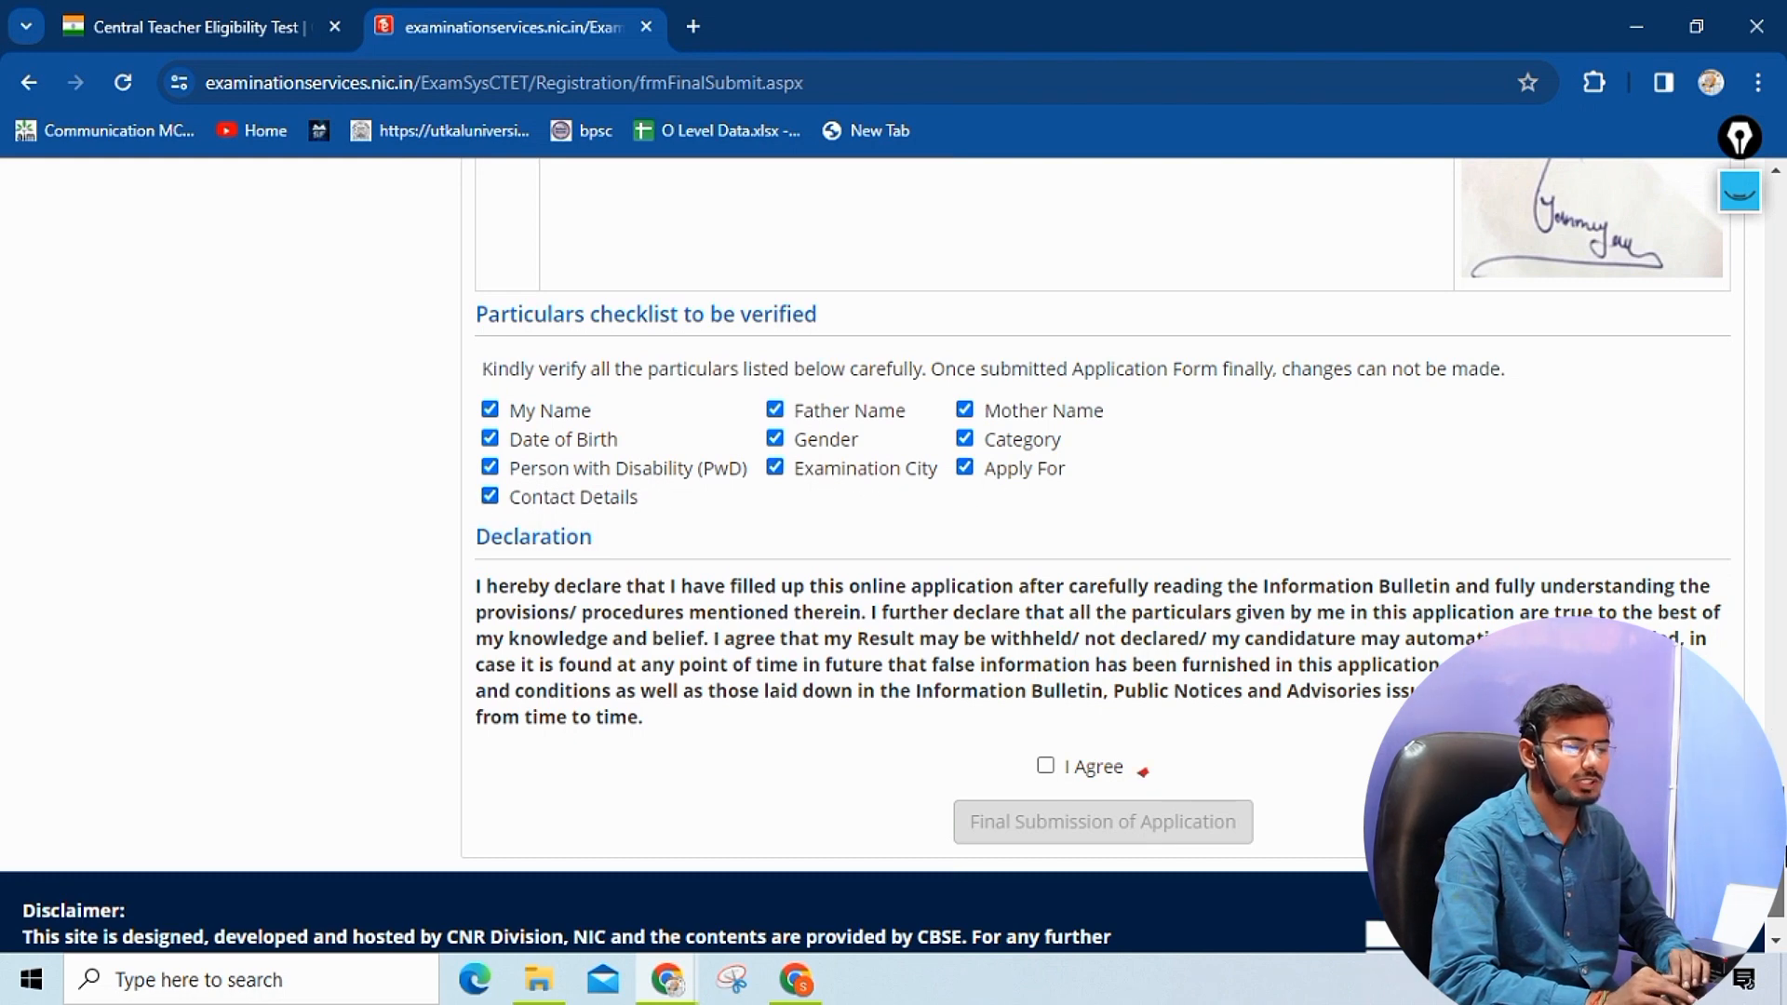
- Agree to the declaration and confirm the final submission of the application
drag(1782, 857, 1782, 935)
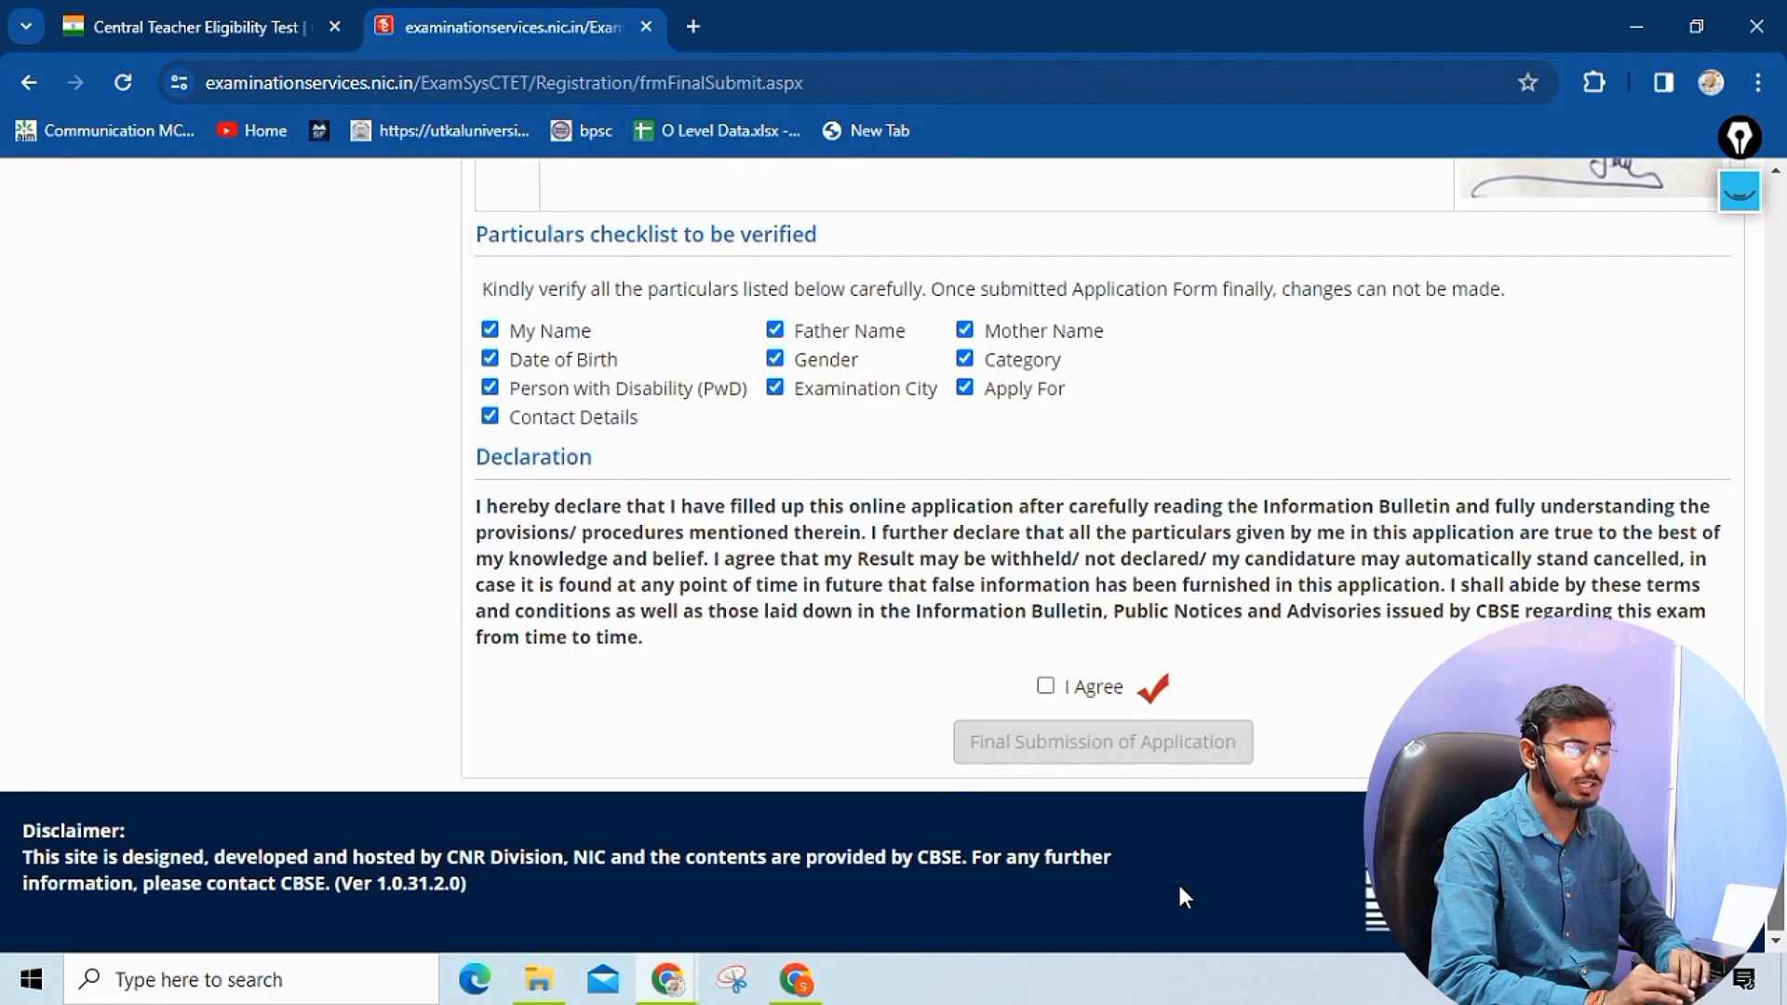
click(1045, 686)
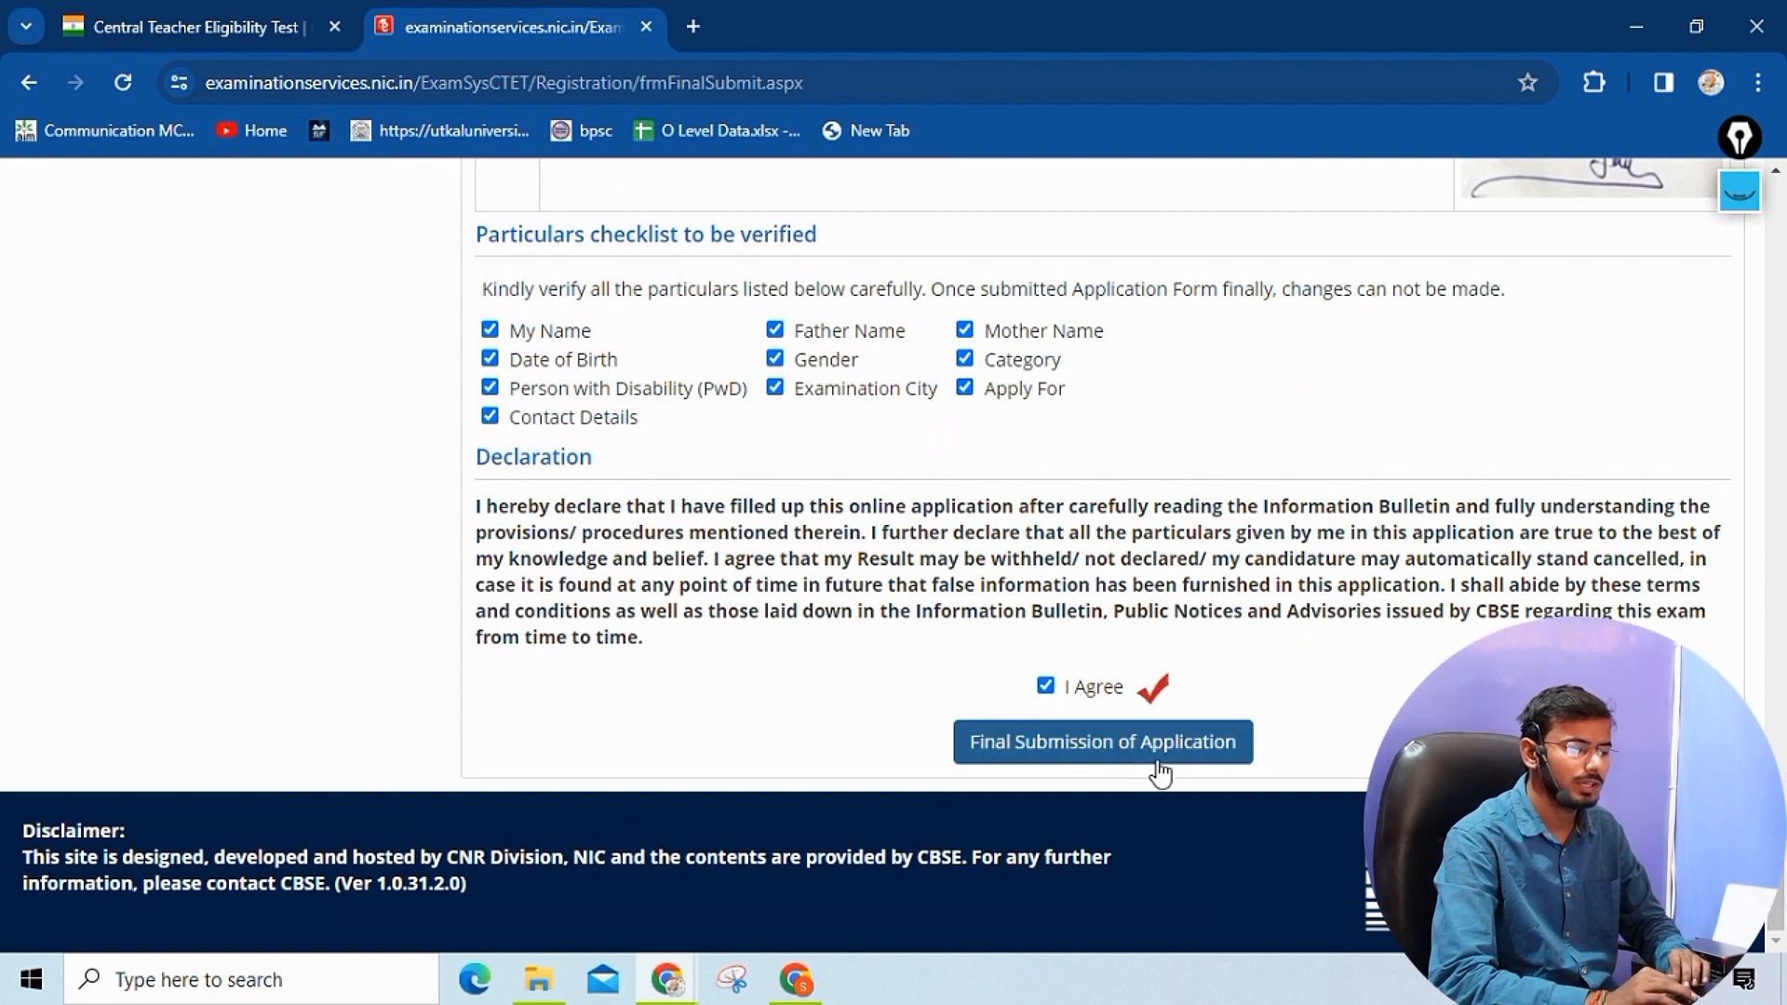
click(1132, 741)
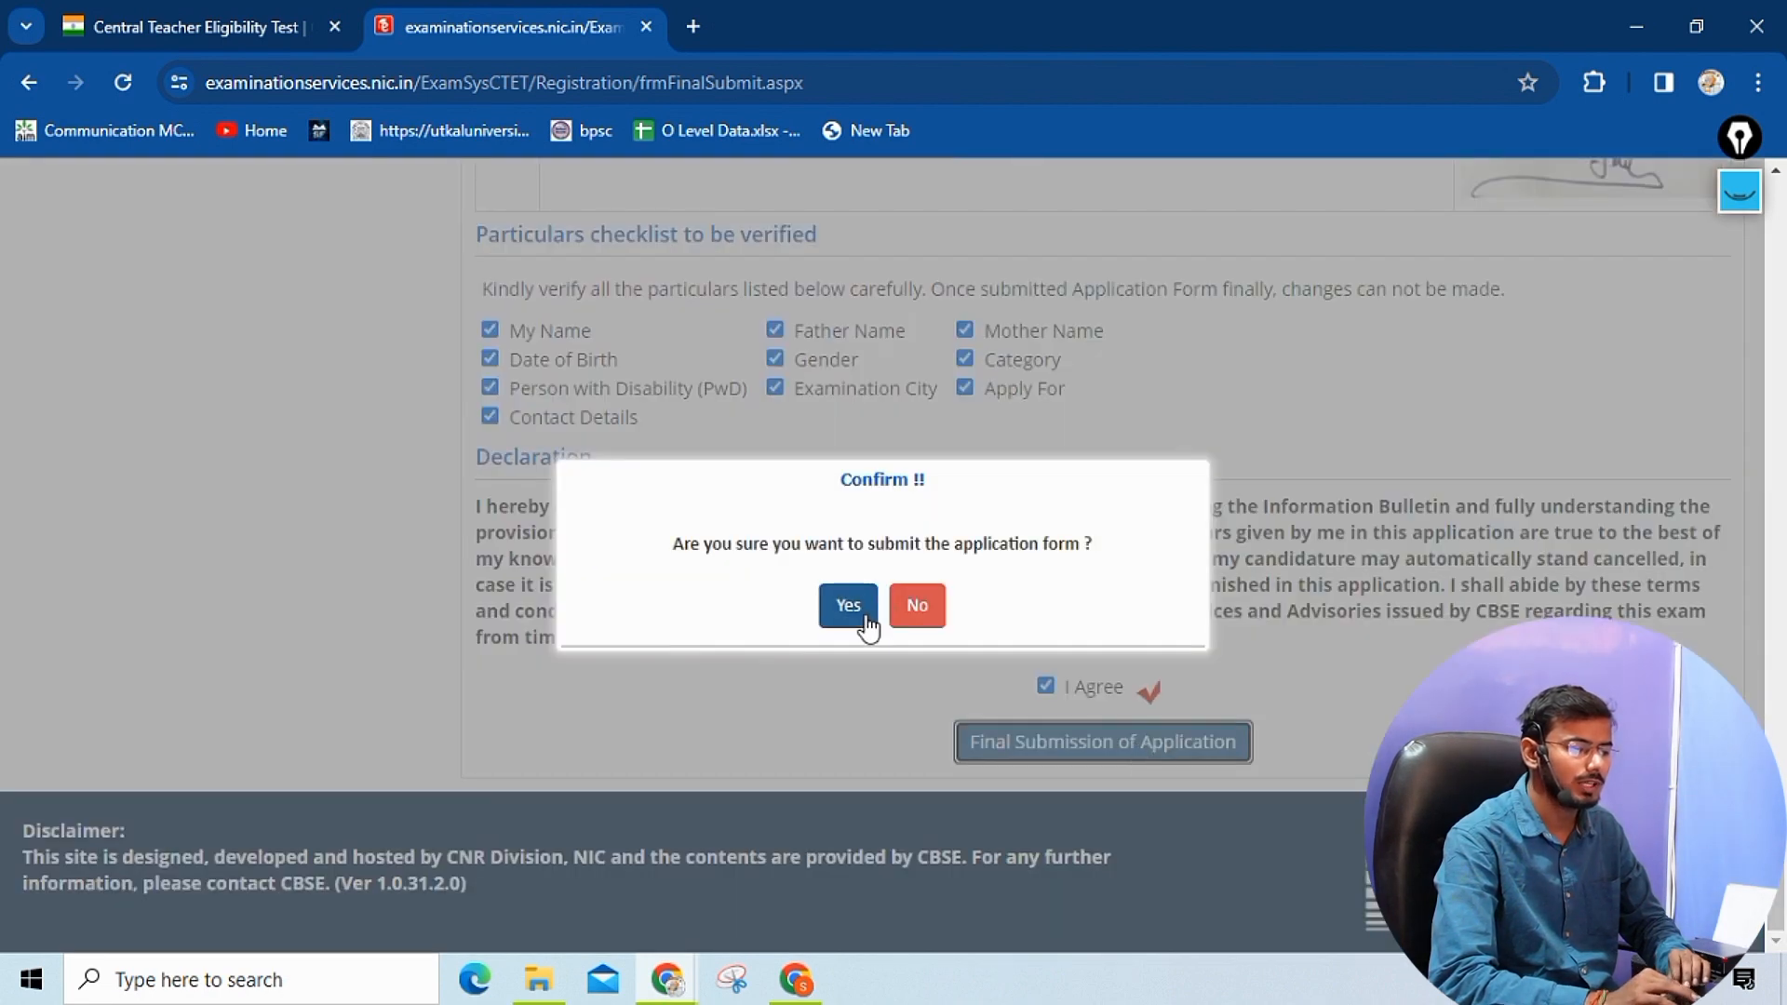
click(848, 607)
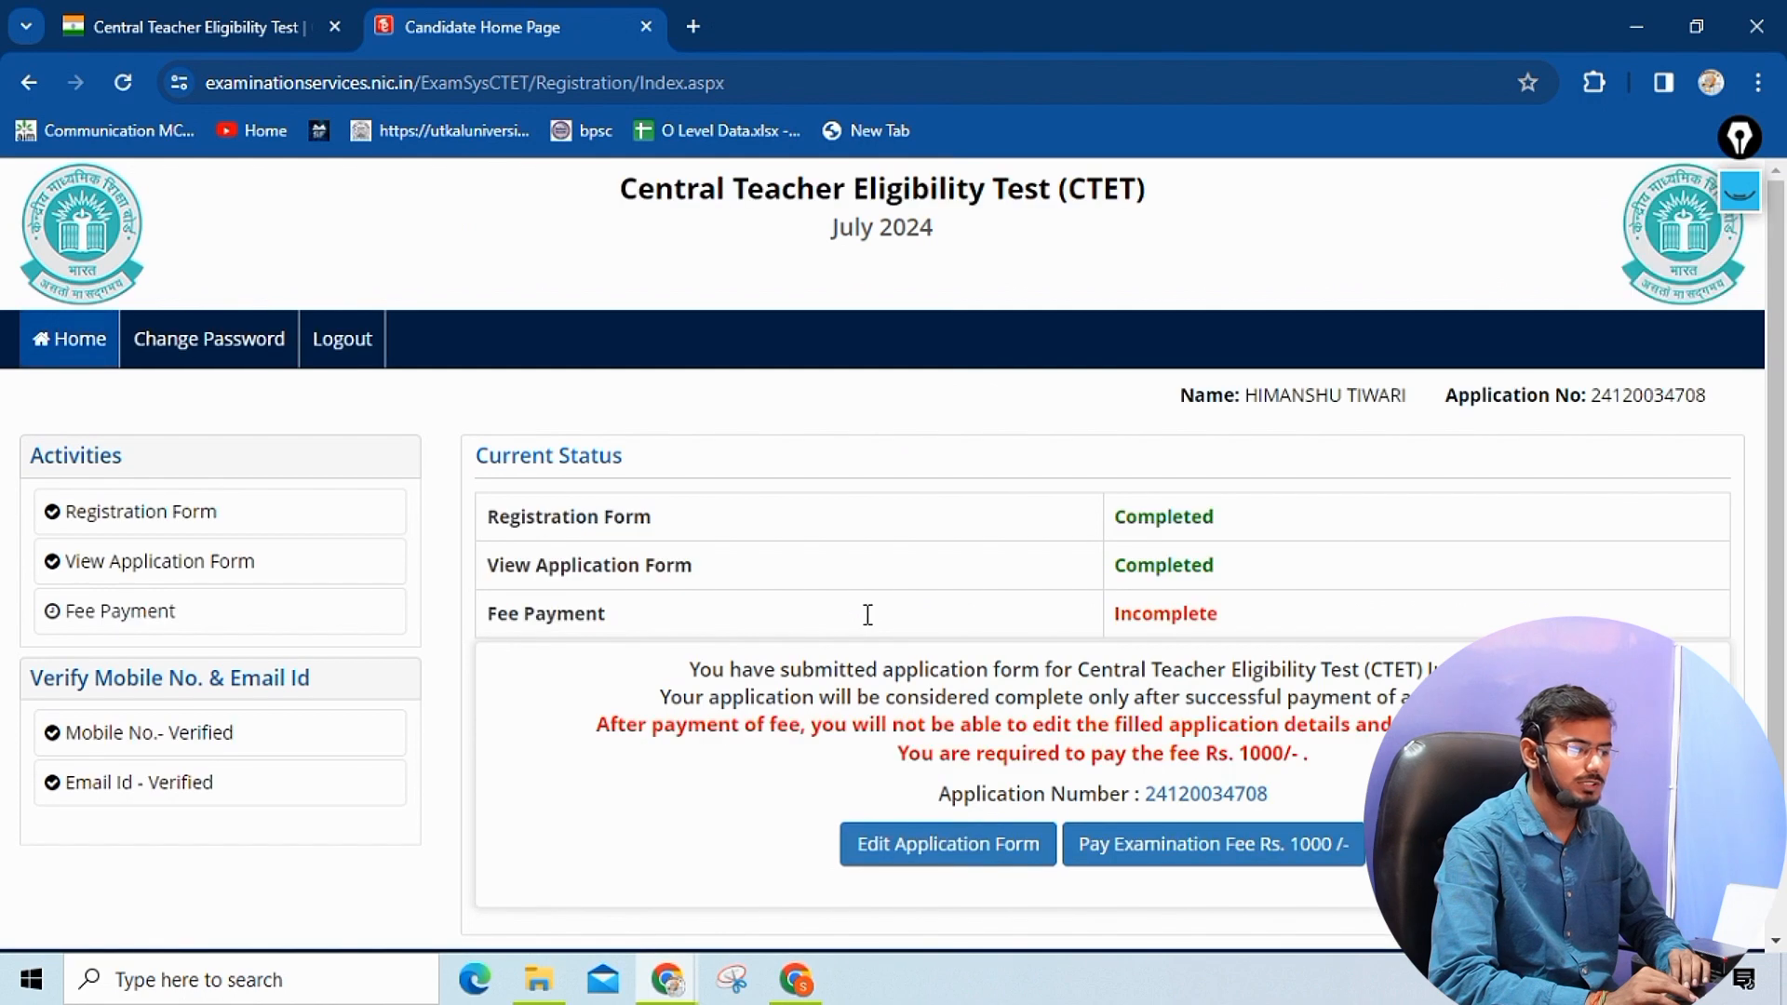
scroll(1784, 391, down, 2)
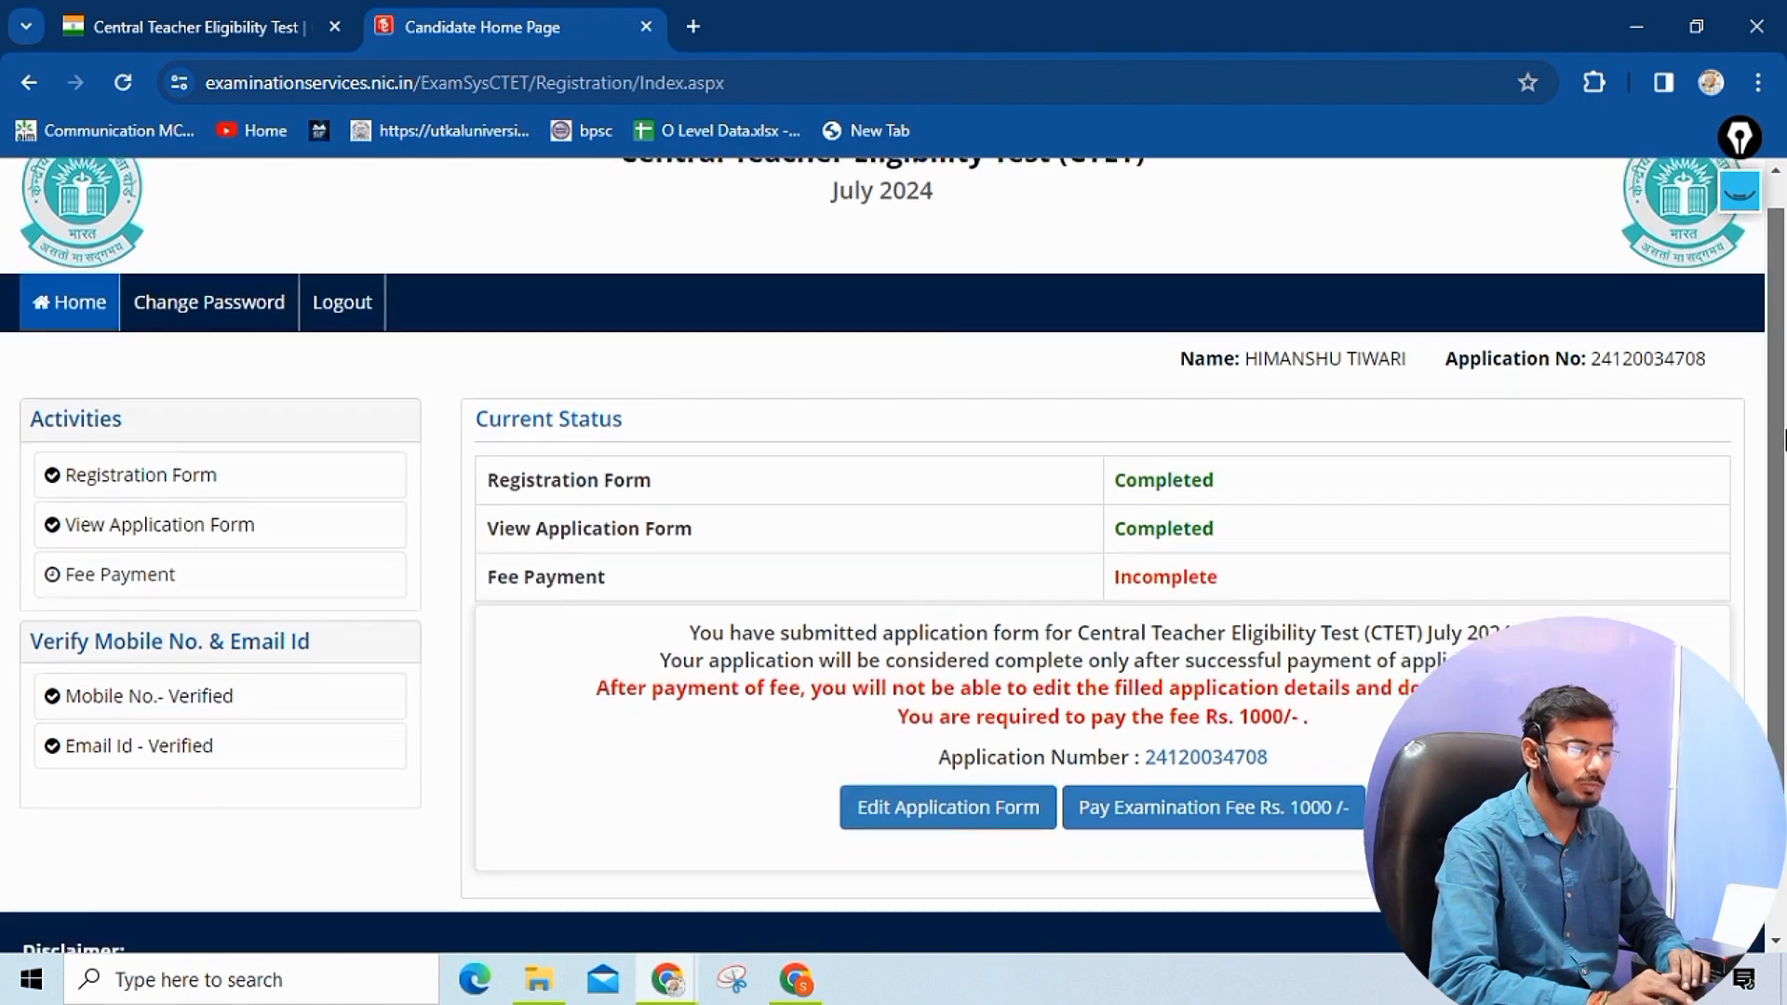
scroll(1784, 409, up, 1)
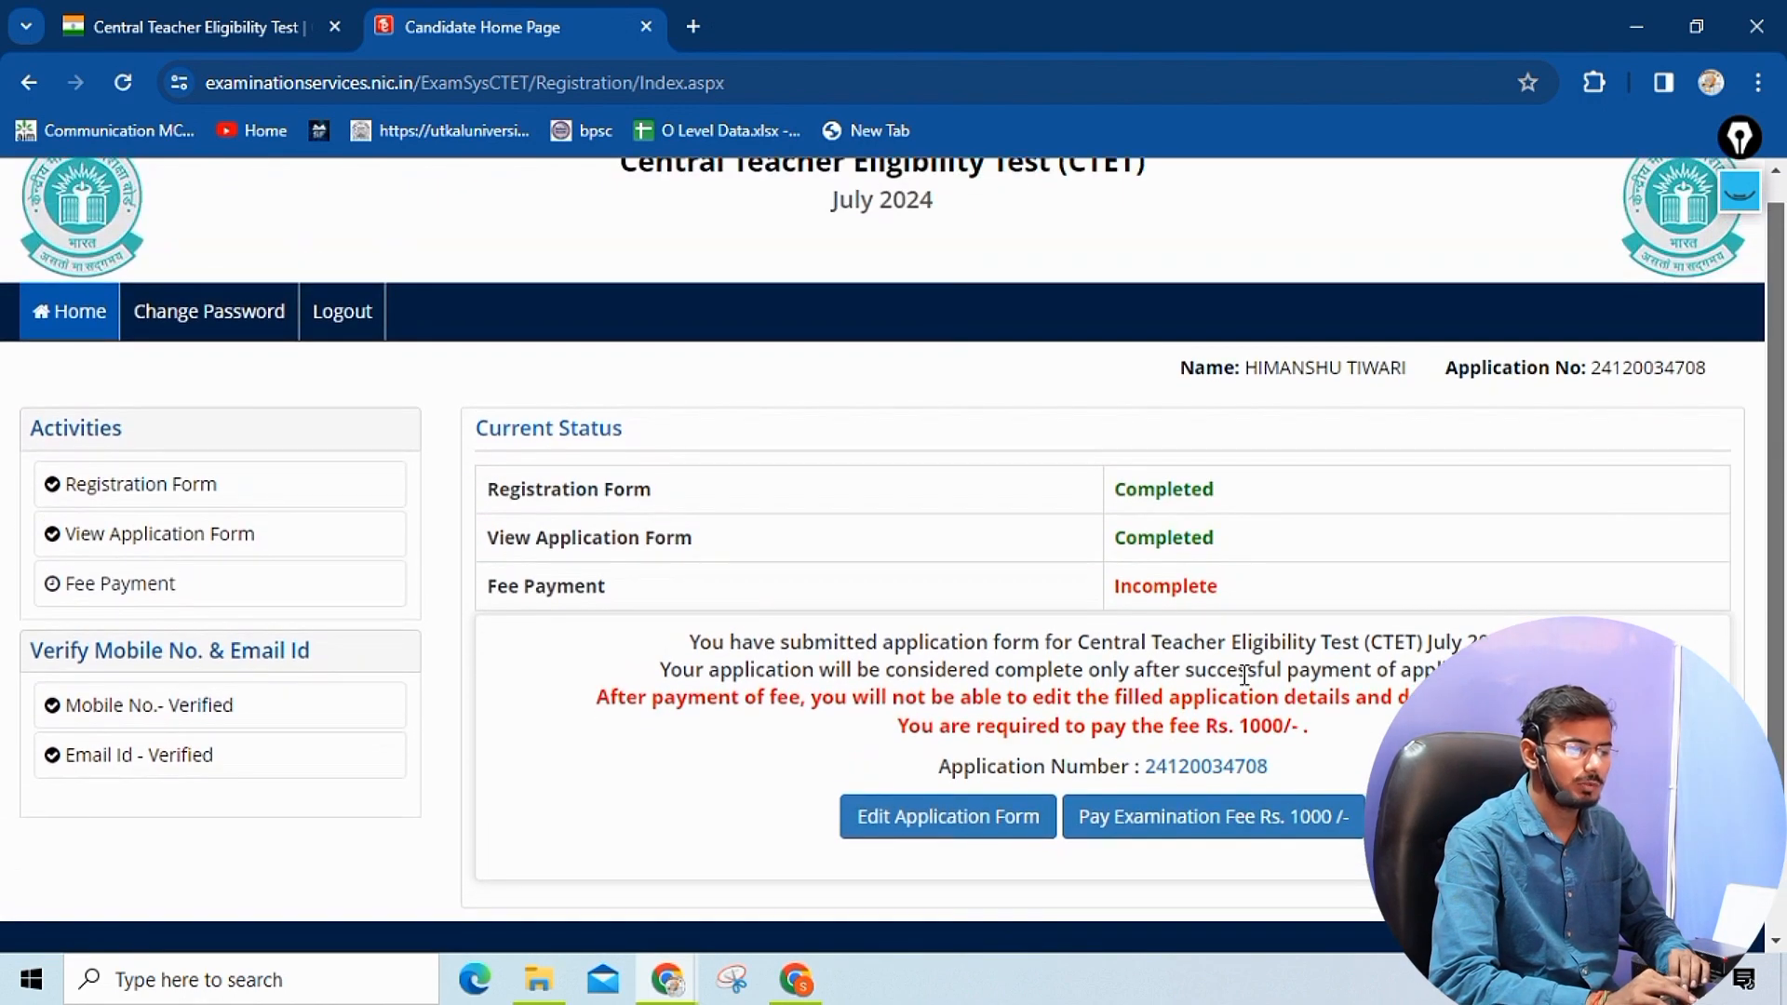
drag(1242, 718, 1295, 722)
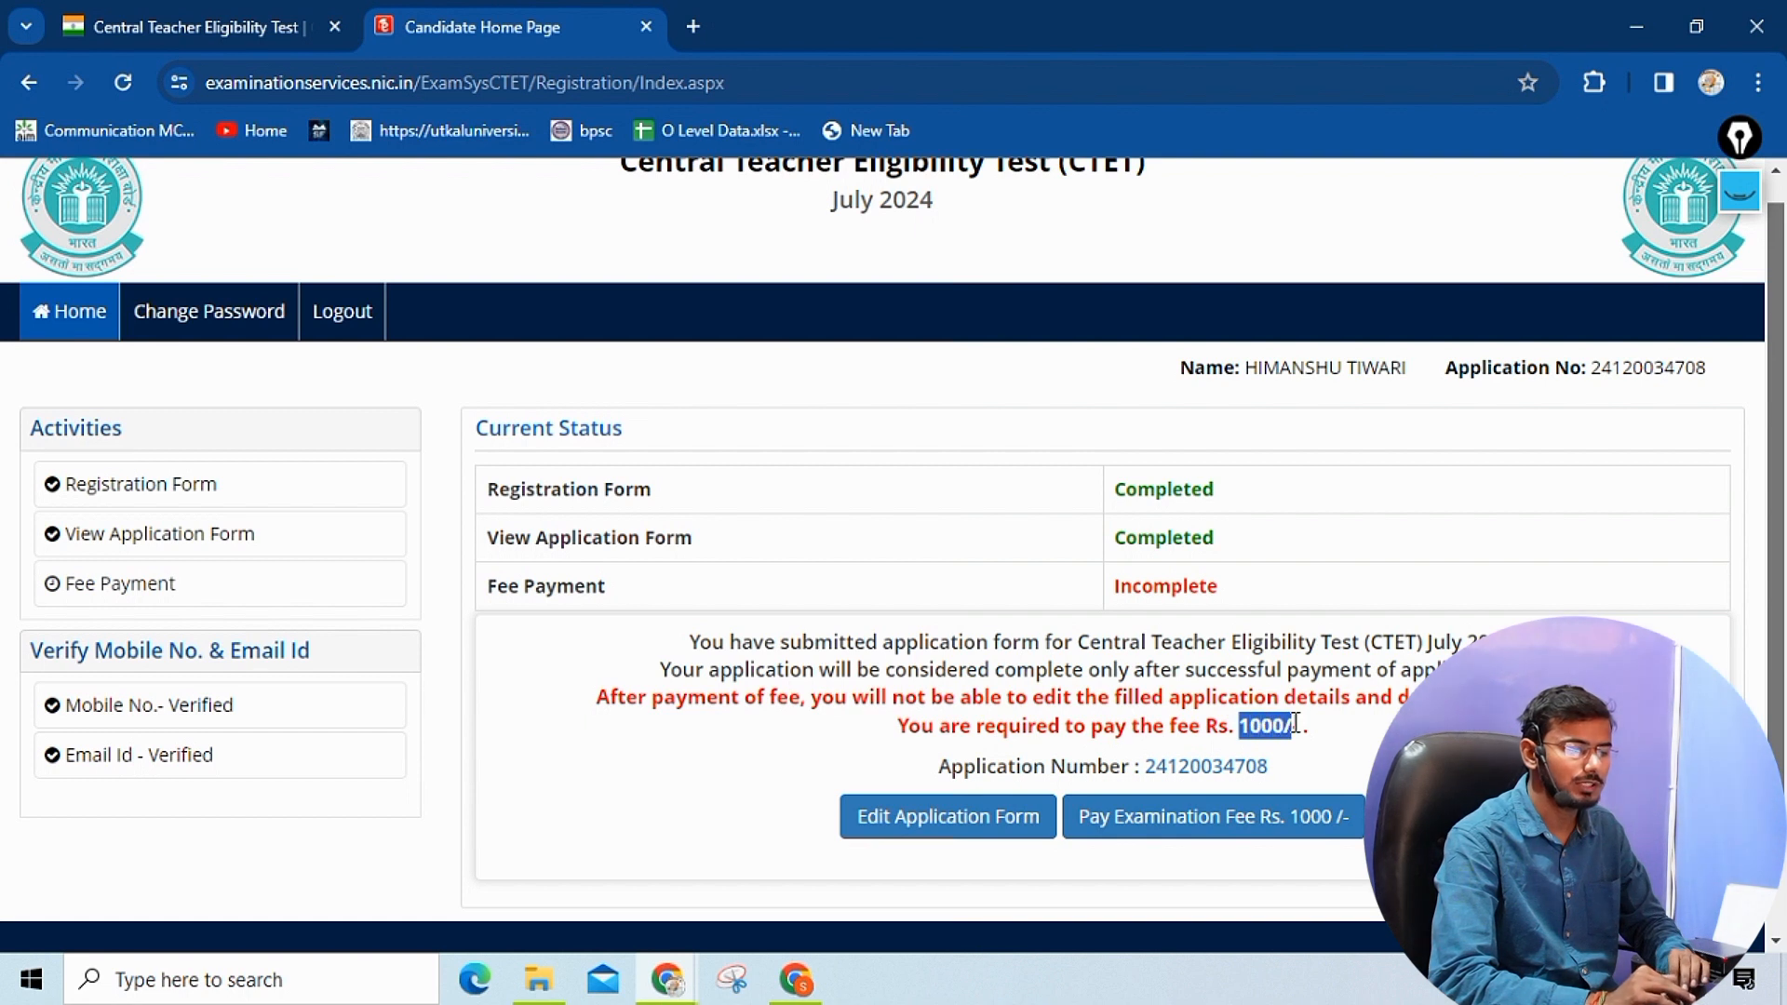